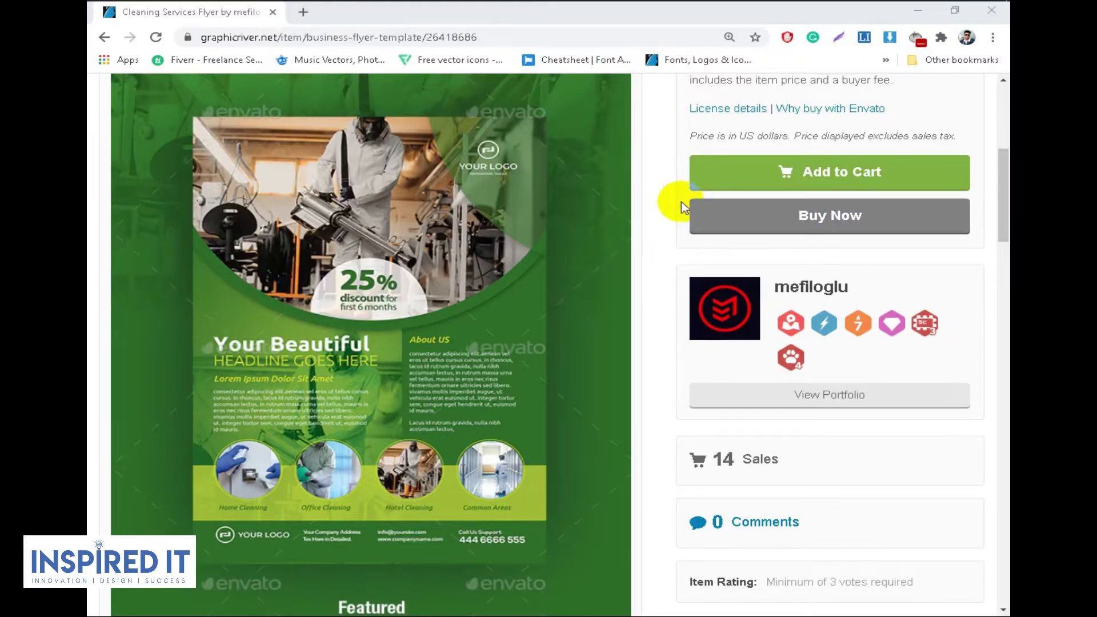
Scroll down the GraphicRiver cleaning-services flyer page to review its details and tags.
{"action": "scroll", "coordinate": [703, 348], "scroll_direction": "down", "scroll_amount": 4}
{"action": "scroll", "coordinate": [752, 485], "scroll_direction": "down", "scroll_amount": 4}
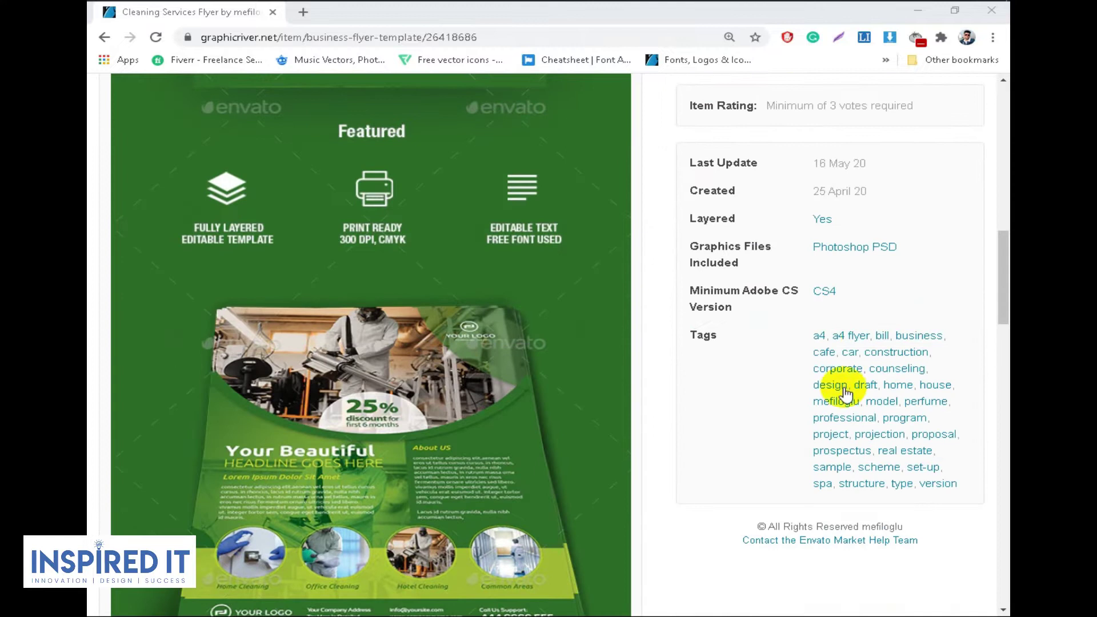
Create a new 216 × 303 mm document in Photoshop.
{"action": "left_click", "coordinate": [281, 12]}
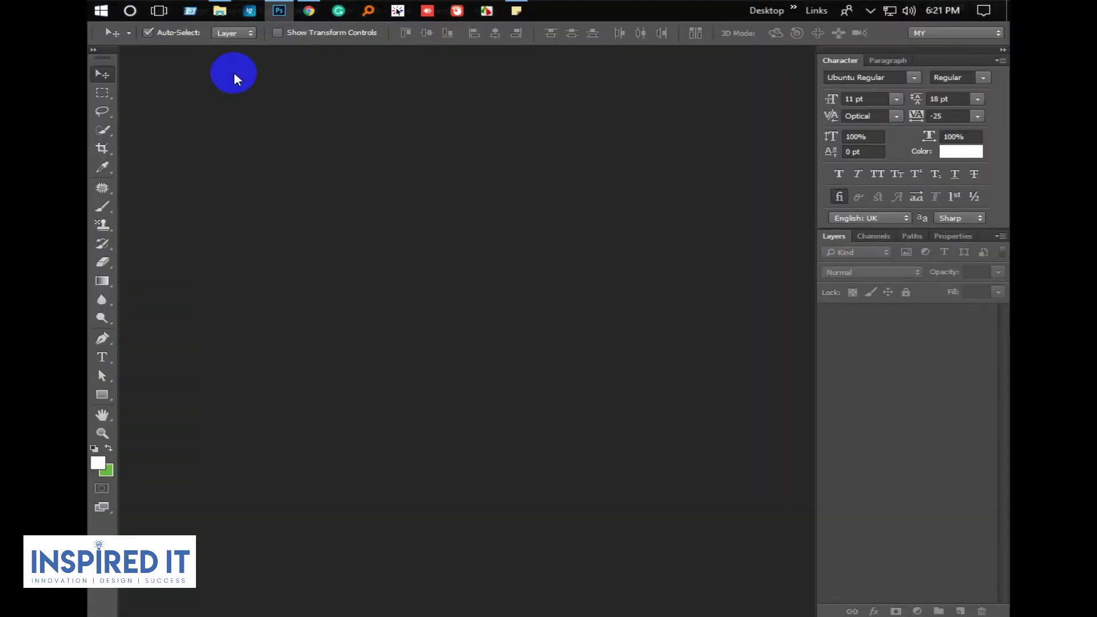
{"action": "left_click", "coordinate": [129, 10]}
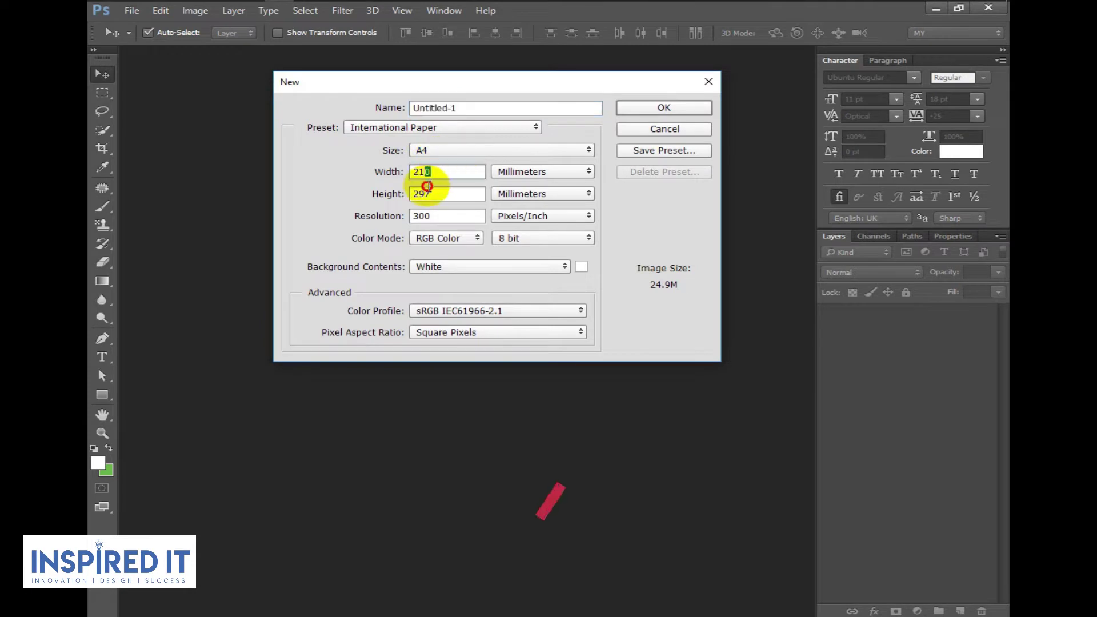
{"action": "type", "text": "6"}
{"action": "key", "text": "Tab"}
{"action": "type", "text": "3"}
{"action": "left_click", "coordinate": [643, 108]}
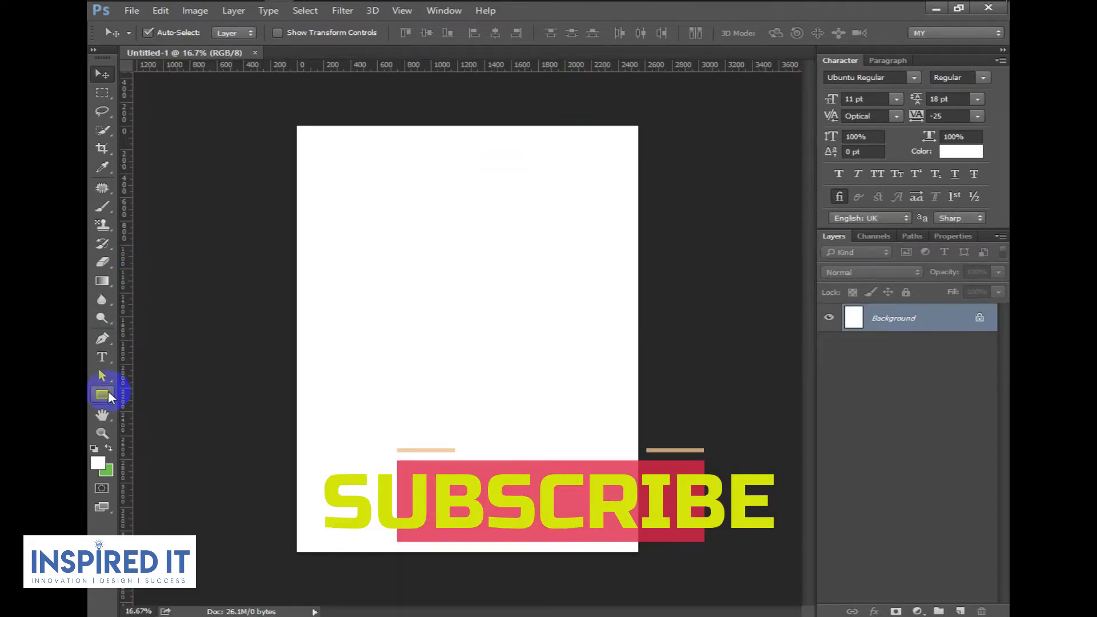
Enter a 210 × 297 mm size for a new Rectangle tool shape.
{"action": "left_click", "coordinate": [102, 394]}
{"action": "left_click", "coordinate": [392, 220]}
{"action": "double_click", "coordinate": [465, 172]}
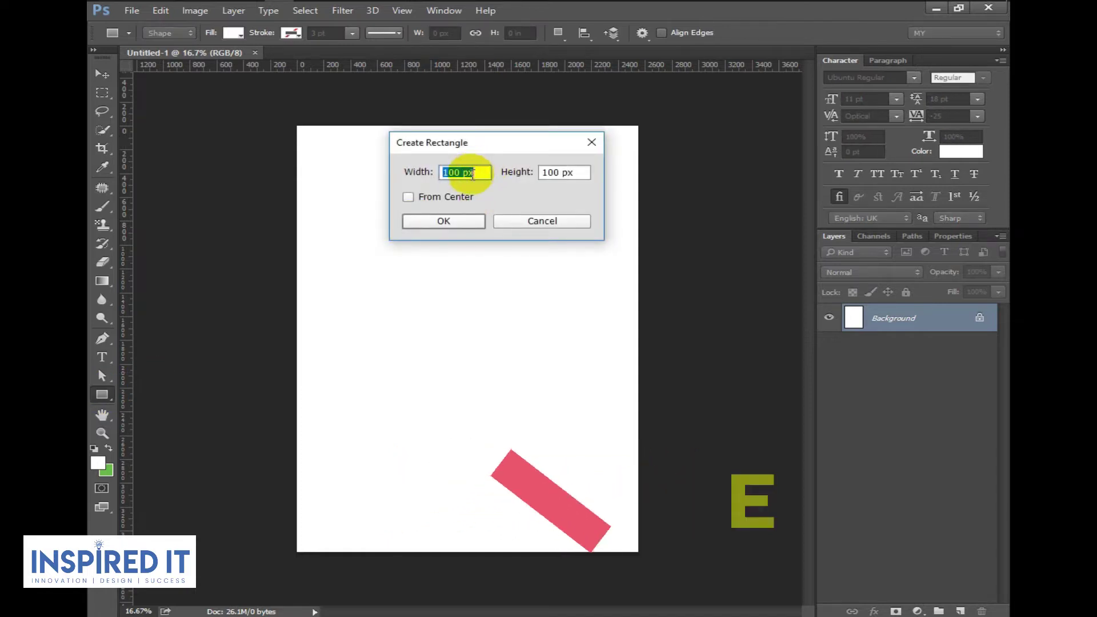
{"action": "key", "text": "BackSpace"}
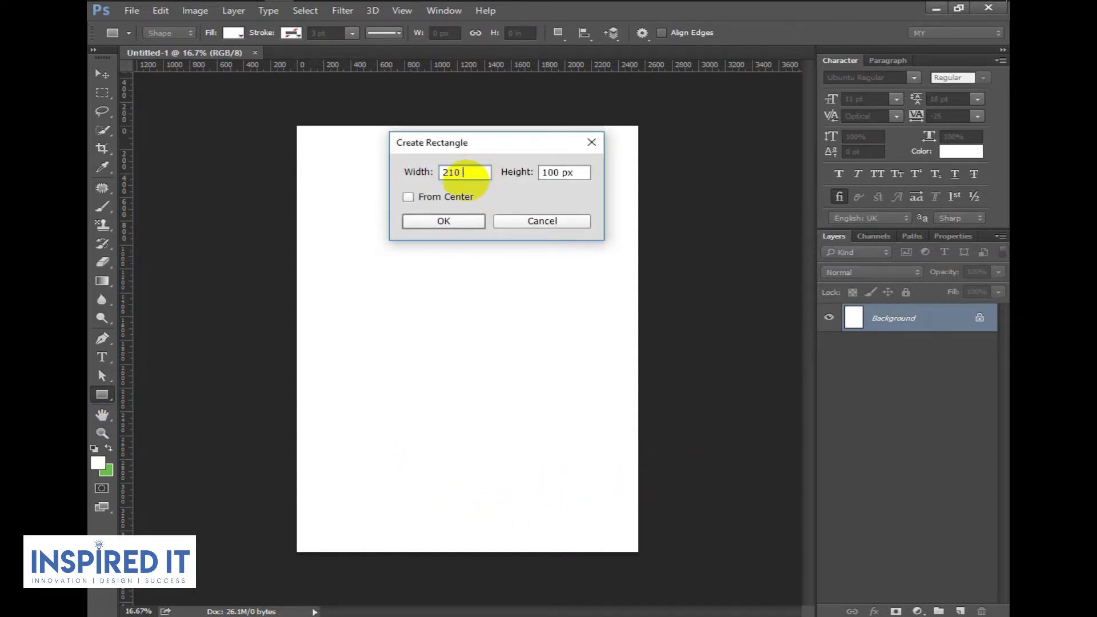
{"action": "type", "text": "mm"}
{"action": "double_click", "coordinate": [579, 175]}
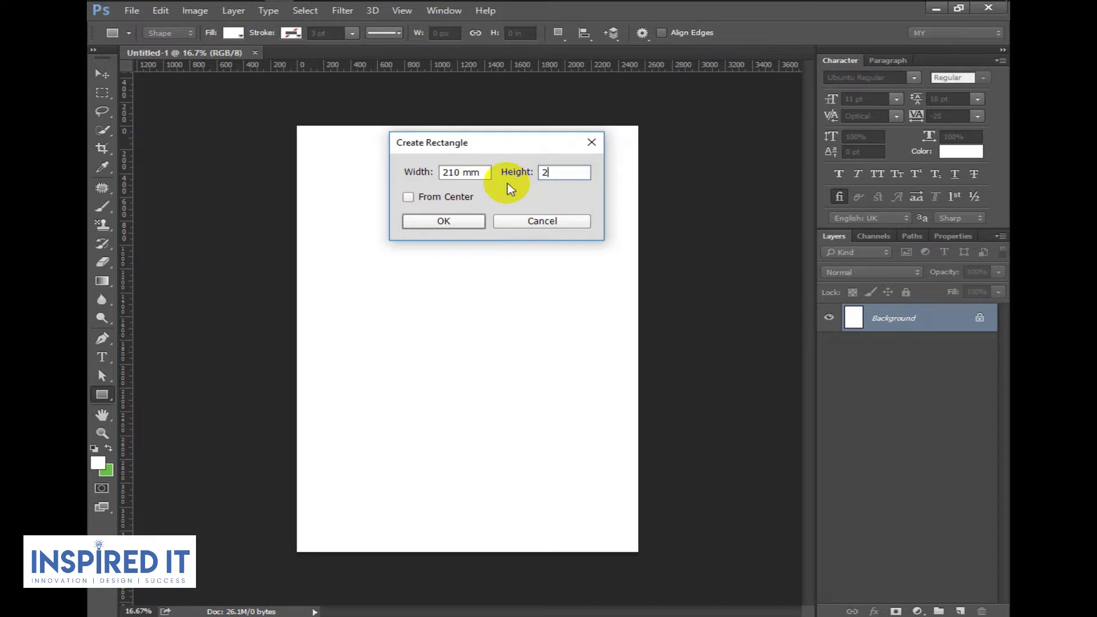
{"action": "key", "text": "Return"}
Create the 210 × 297 mm rectangle and fill it red.
{"action": "left_click", "coordinate": [539, 245]}
{"action": "left_click", "coordinate": [457, 221]}
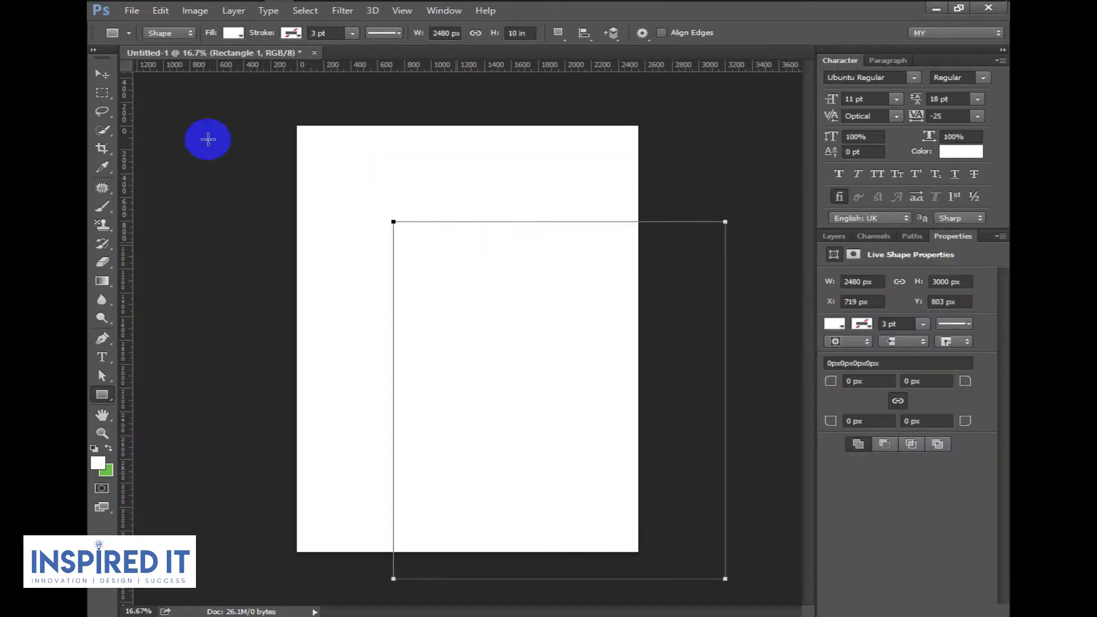
{"action": "left_click", "coordinate": [106, 73]}
{"action": "left_click", "coordinate": [101, 460]}
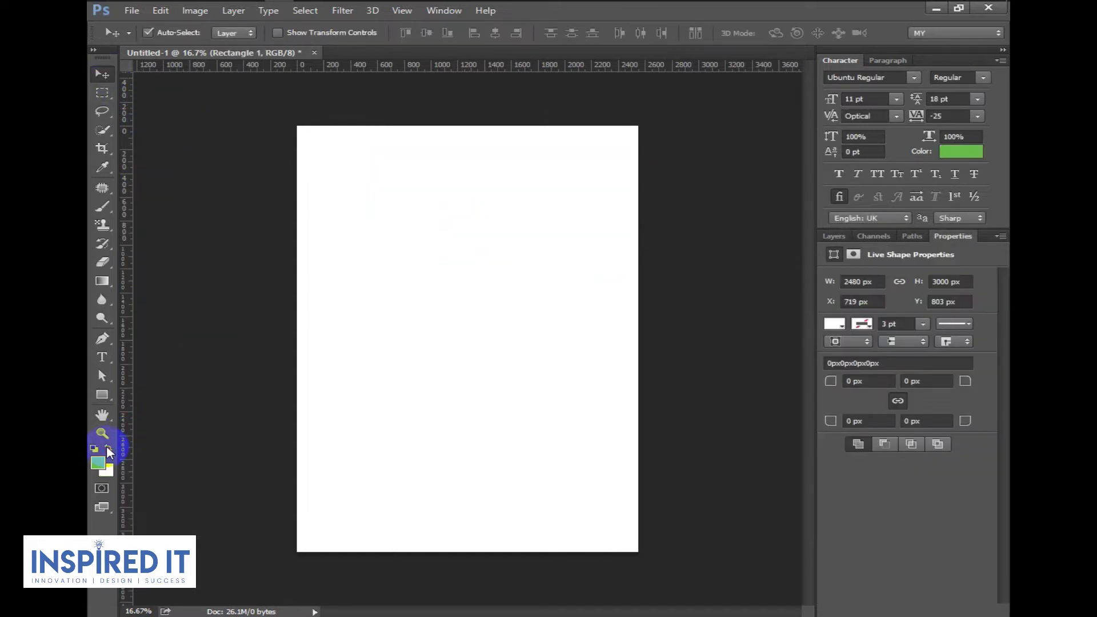
{"action": "left_click", "coordinate": [833, 236]}
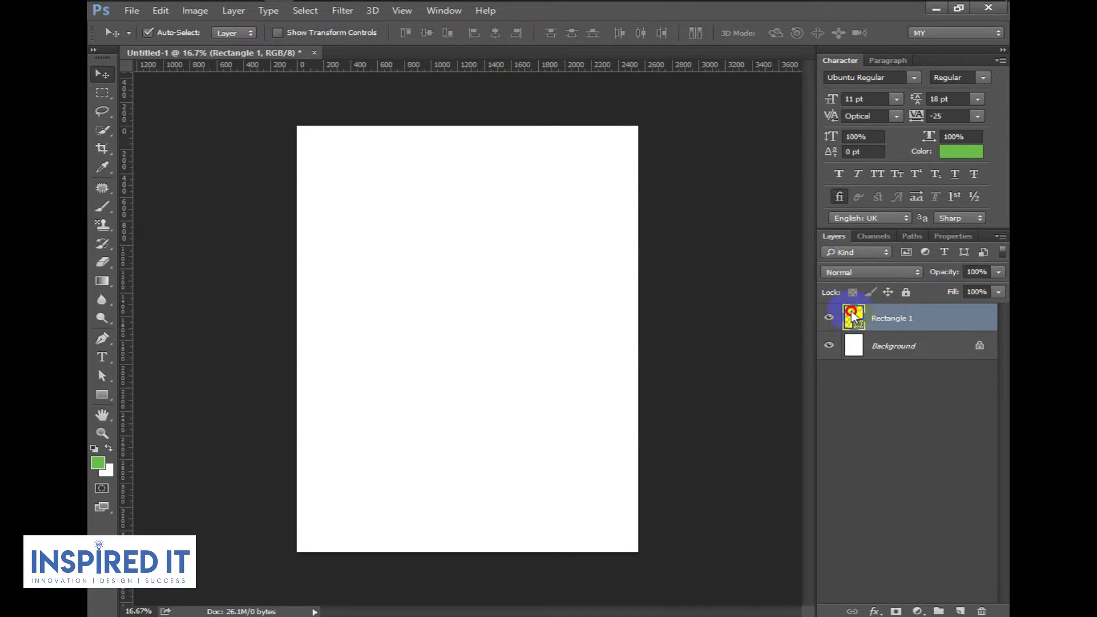
{"action": "double_click", "coordinate": [854, 316]}
{"action": "left_click", "coordinate": [673, 350]}
{"action": "mouse_move", "coordinate": [546, 346]}
{"action": "left_mouse_down"}
{"action": "mouse_move", "coordinate": [451, 270]}
{"action": "mouse_move", "coordinate": [461, 270]}
{"action": "left_mouse_up"}
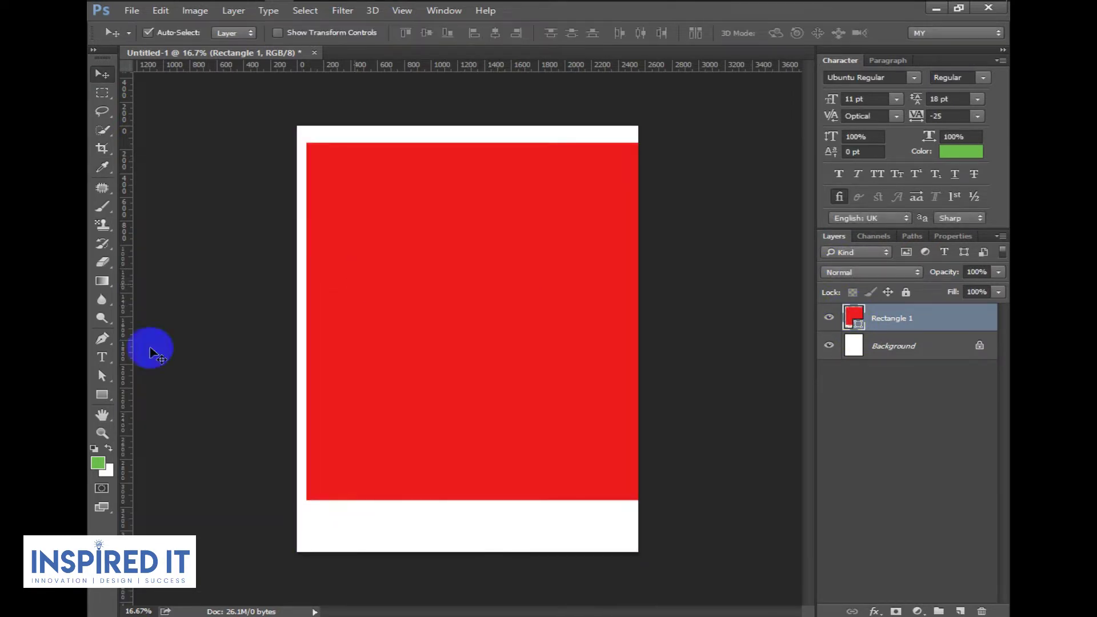
Apply the rectangle's height and centre it on the canvas.
{"action": "left_click", "coordinate": [102, 395]}
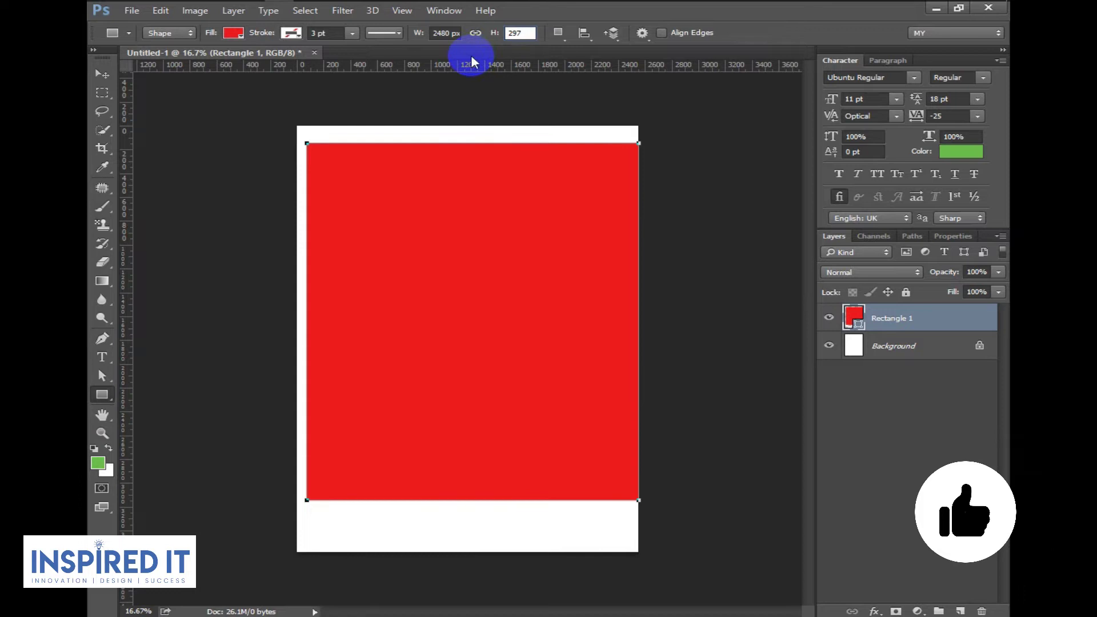
{"action": "left_click", "coordinate": [449, 59]}
{"action": "left_click", "coordinate": [102, 75]}
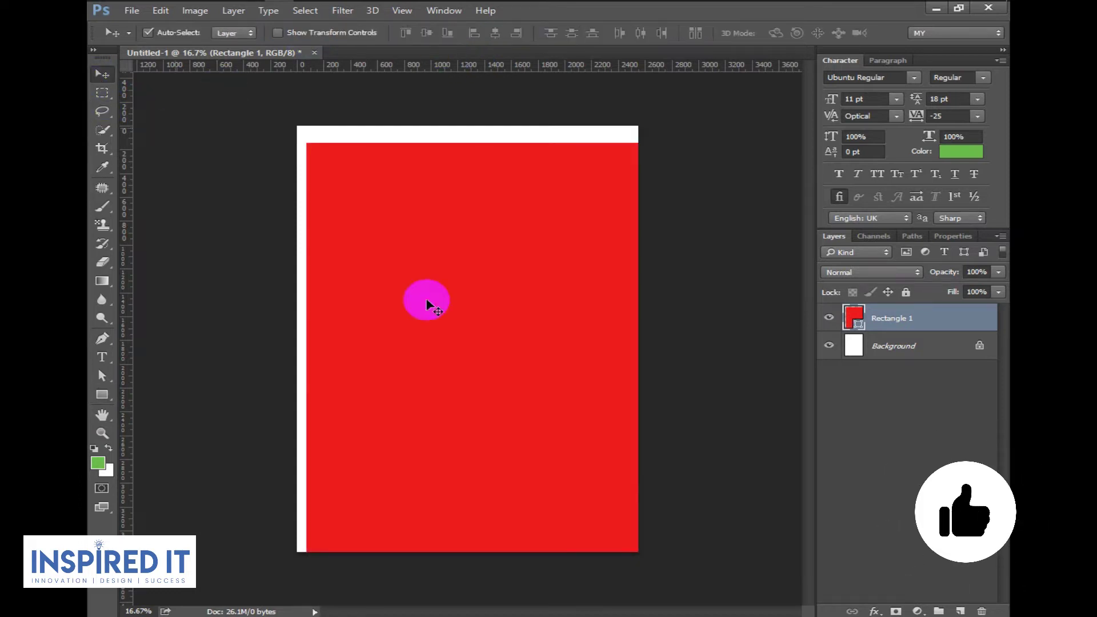
{"action": "left_click_drag", "start_coordinate": [427, 300], "coordinate": [477, 317]}
{"action": "key", "text": "ctrl+a"}
{"action": "left_click", "coordinate": [496, 32]}
{"action": "key", "text": "ctrl+d"}
Drag guides to the rectangle's four edges, then delete the red rectangle.
{"action": "mouse_move", "coordinate": [122, 325]}
{"action": "left_mouse_down"}
{"action": "mouse_move", "coordinate": [301, 370]}
{"action": "mouse_move", "coordinate": [633, 370]}
{"action": "left_mouse_up"}
{"action": "left_click_drag", "start_coordinate": [546, 65], "coordinate": [539, 130]}
{"action": "left_click_drag", "start_coordinate": [537, 65], "coordinate": [483, 548]}
{"action": "key", "text": "Delete"}
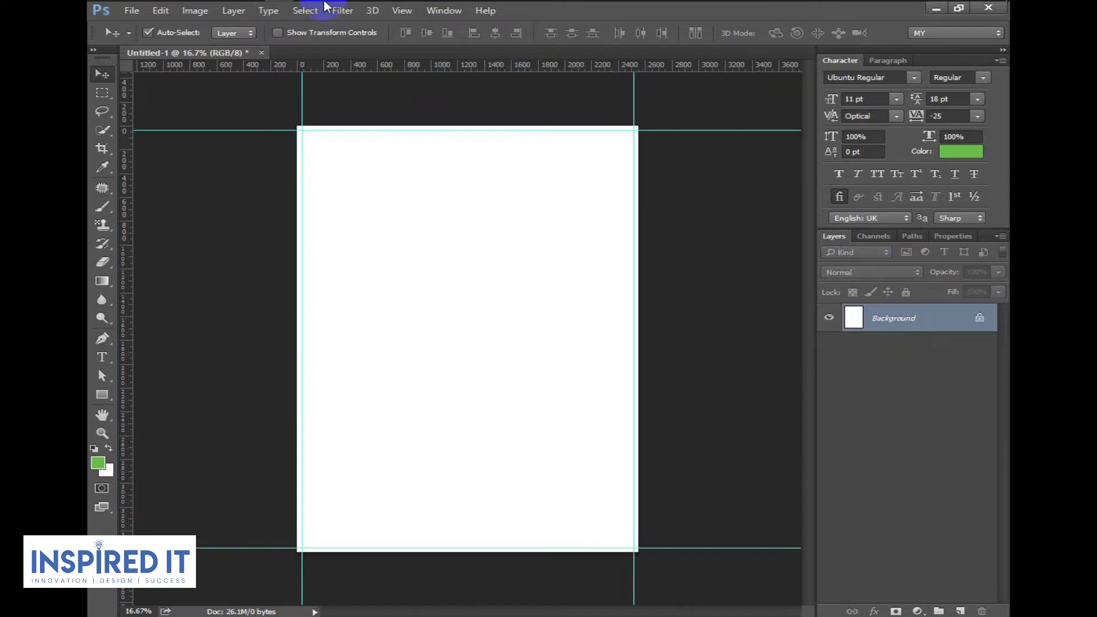
Place Screenshot_1.png from the Flyer folder and scale it toward the canvas size.
{"action": "left_click", "coordinate": [220, 5]}
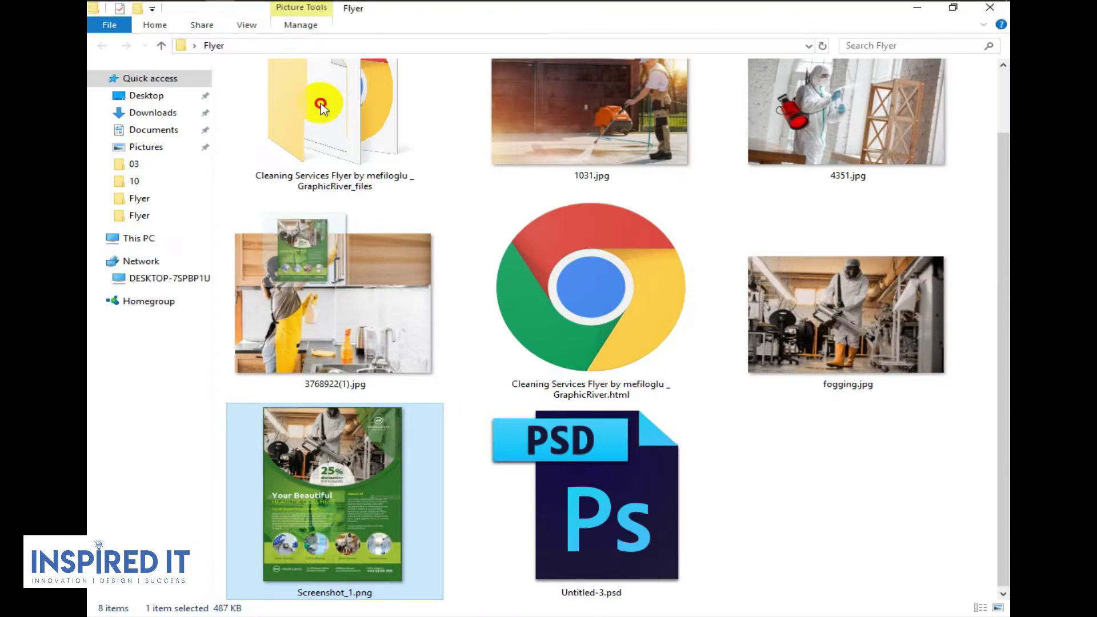
{"action": "left_click", "coordinate": [278, 8]}
{"action": "left_click_drag", "start_coordinate": [442, 343], "coordinate": [442, 344]}
{"action": "mouse_move", "coordinate": [383, 236]}
{"action": "left_mouse_down"}
{"action": "mouse_move", "coordinate": [326, 110]}
{"action": "mouse_move", "coordinate": [289, 116]}
{"action": "mouse_move", "coordinate": [451, 318]}
{"action": "mouse_move", "coordinate": [448, 297]}
{"action": "left_mouse_up"}
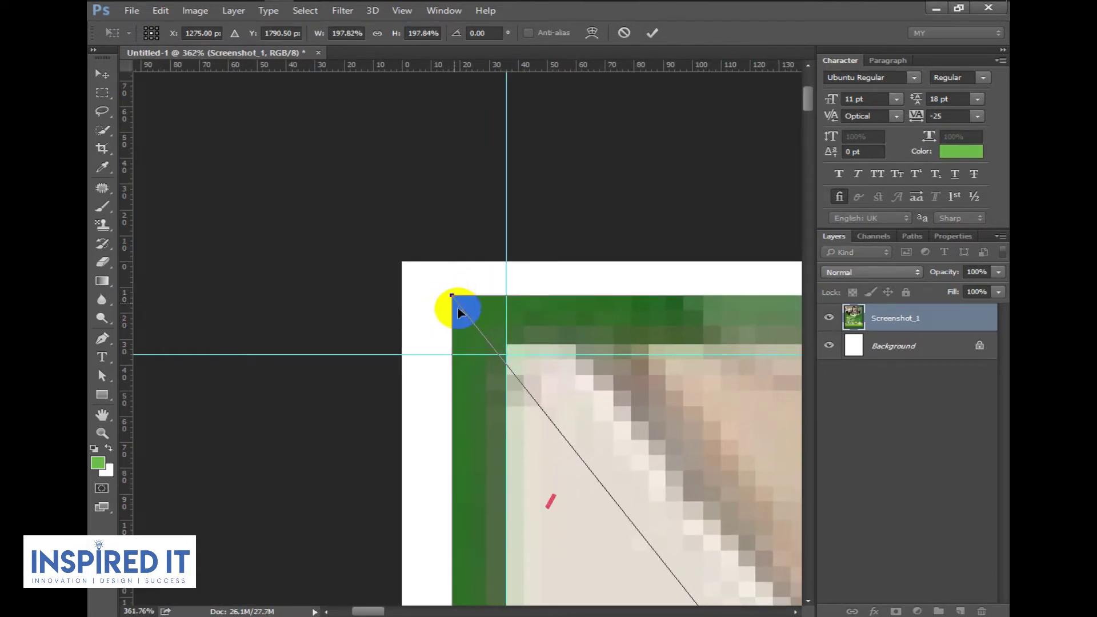
Commit the screenshot scaling, lock its layer, and fit the flyer in view.
{"action": "key", "text": "Return"}
{"action": "key", "text": "ctrl+0"}
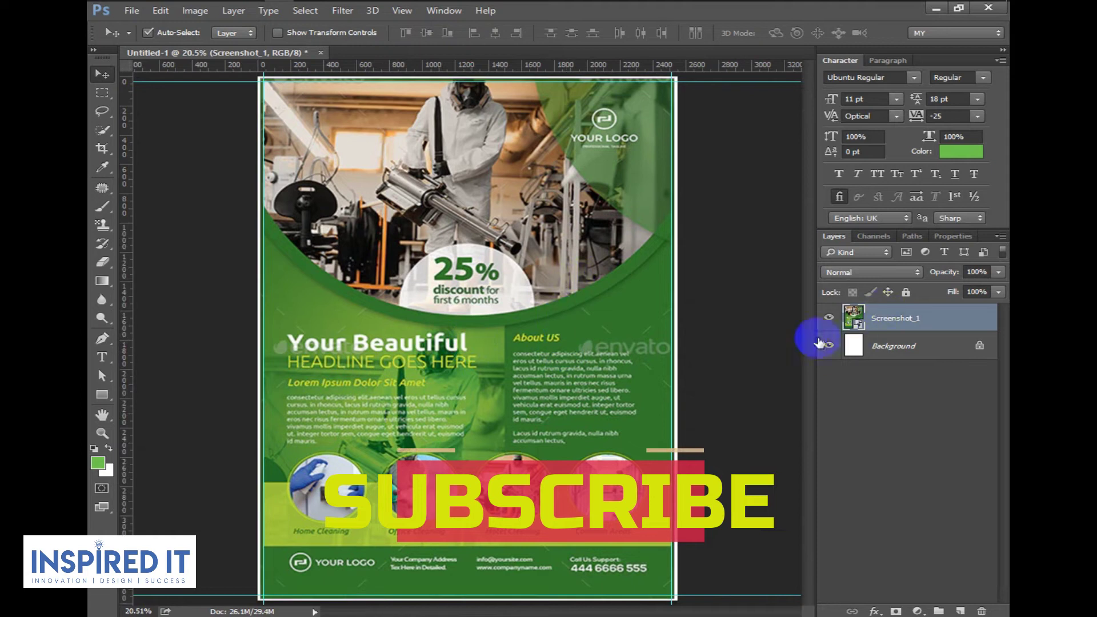
{"action": "left_click", "coordinate": [905, 292]}
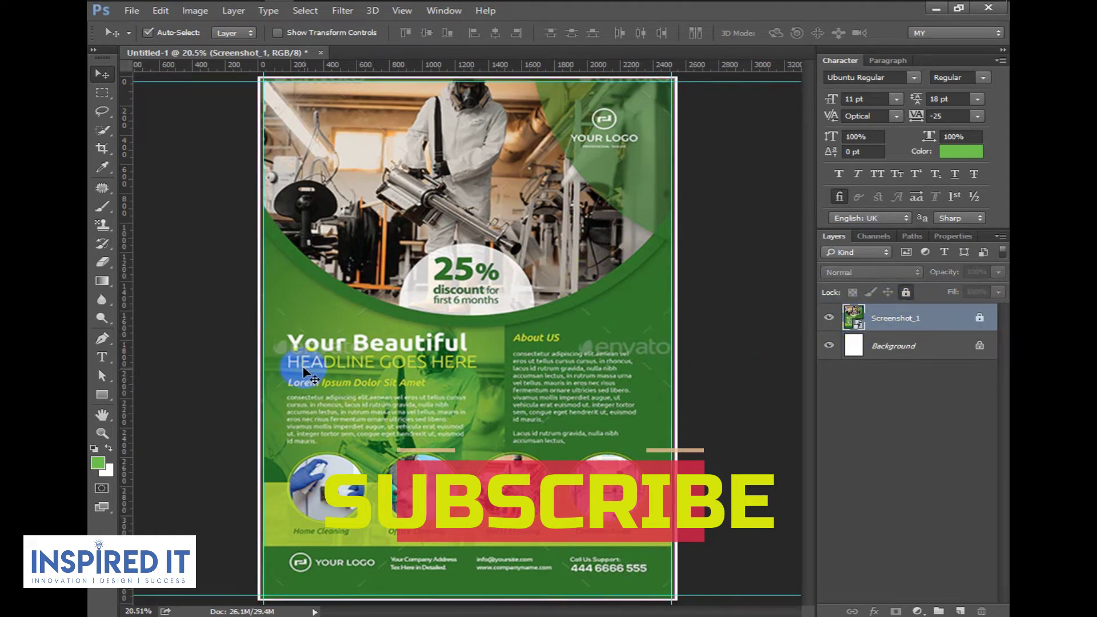
{"action": "key", "text": "ctrl+r"}
{"action": "mouse_move", "coordinate": [441, 265]}
{"action": "left_mouse_down"}
{"action": "mouse_move", "coordinate": [428, 287]}
{"action": "mouse_move", "coordinate": [237, 372]}
{"action": "left_mouse_up"}
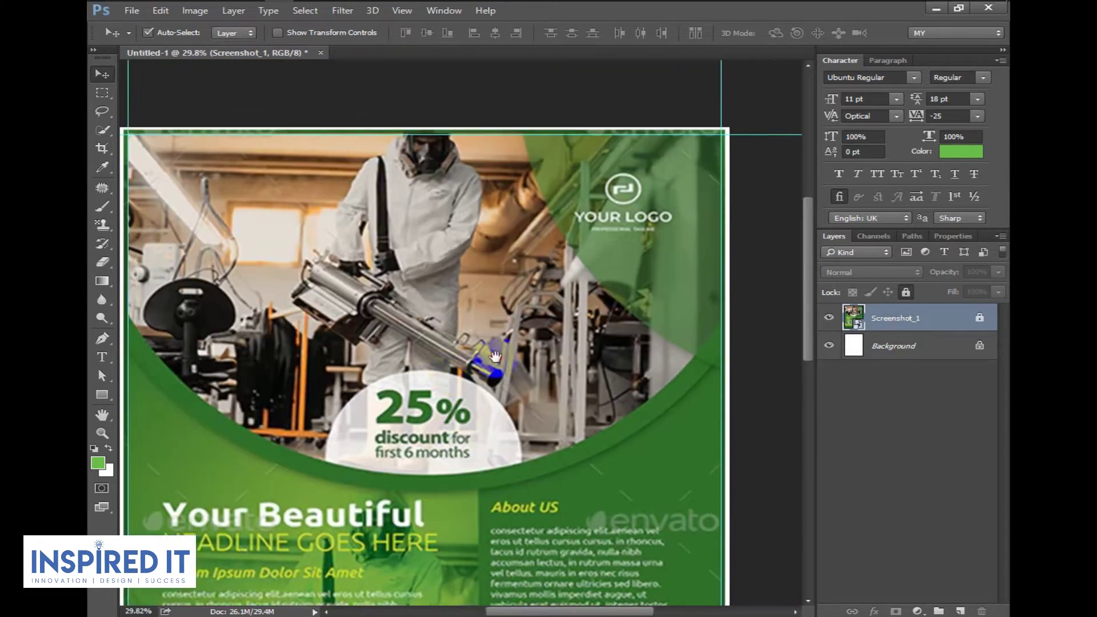
Draw a large unfilled ellipse over the top of the flyer.
{"action": "left_click", "coordinate": [156, 421]}
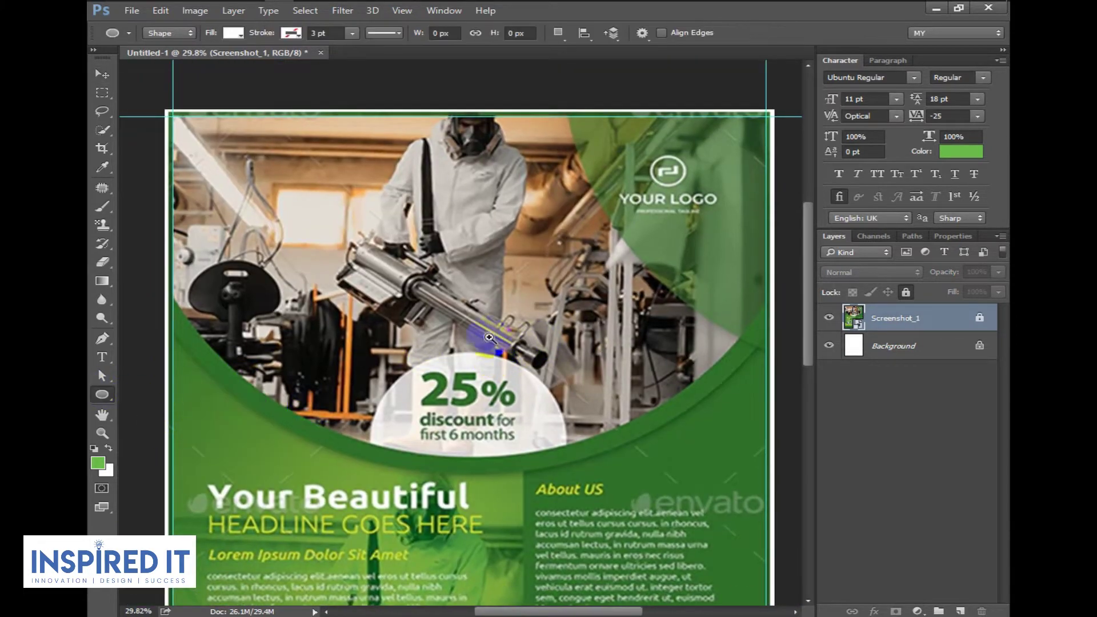
{"action": "key", "text": "ctrl+minus"}
{"action": "mouse_move", "coordinate": [251, 112]}
{"action": "left_mouse_down"}
{"action": "mouse_move", "coordinate": [831, 456]}
{"action": "mouse_move", "coordinate": [856, 307]}
{"action": "mouse_move", "coordinate": [842, 307]}
{"action": "left_mouse_up"}
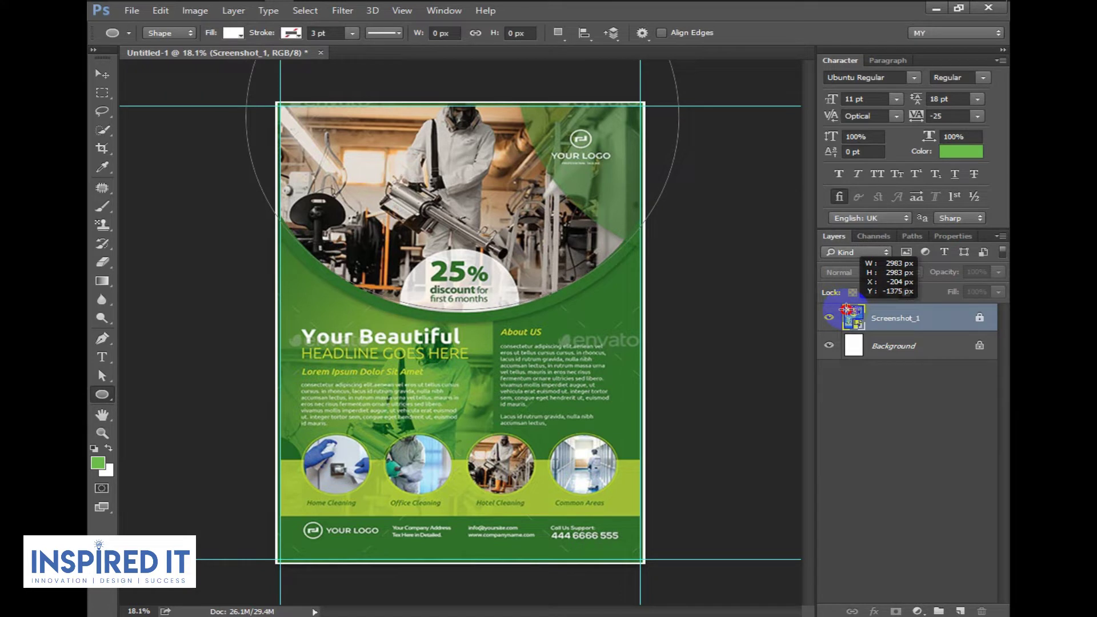
{"action": "left_click_drag", "start_coordinate": [848, 309], "coordinate": [843, 309]}
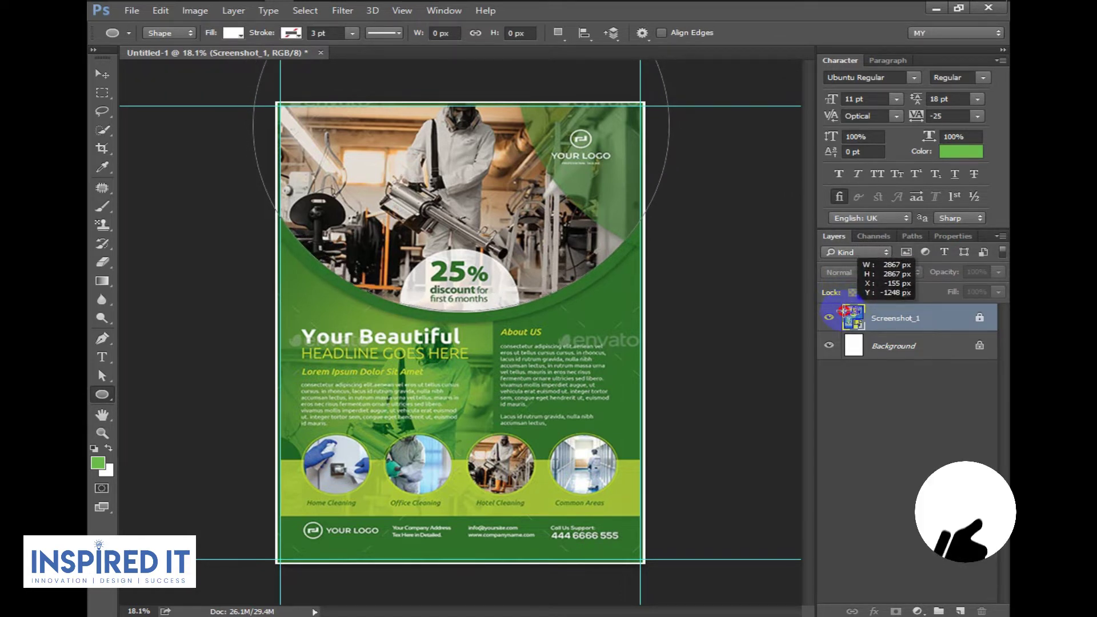
{"action": "left_click_drag", "start_coordinate": [843, 309], "coordinate": [842, 309]}
{"action": "left_click", "coordinate": [102, 76]}
{"action": "scroll", "coordinate": [514, 269], "scroll_direction": "up", "scroll_amount": 2}
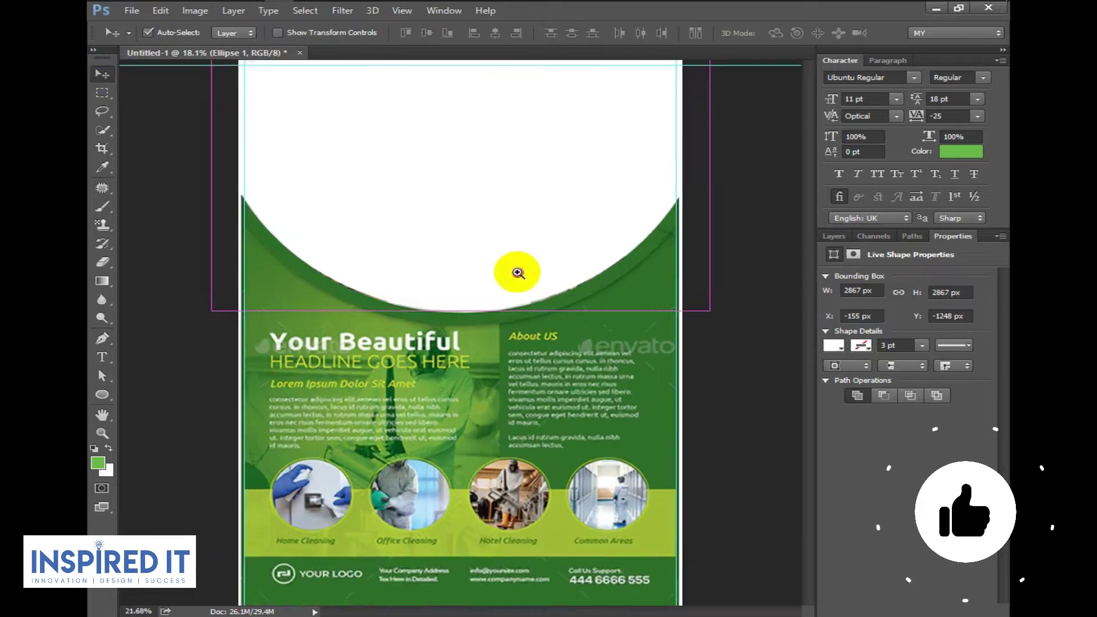
{"action": "scroll", "coordinate": [549, 370], "scroll_direction": "up", "scroll_amount": 2}
{"action": "key", "text": "u"}
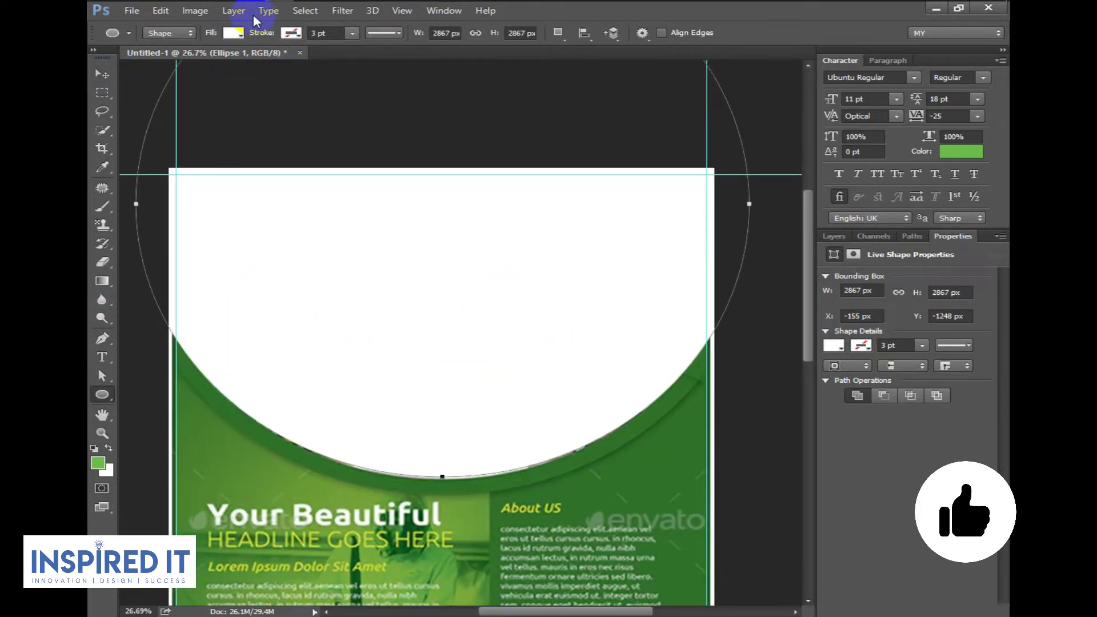
{"action": "left_click", "coordinate": [233, 32]}
{"action": "left_click", "coordinate": [168, 61]}
Scale and nudge the ellipse with Free Transform to trace the photo's curve.
{"action": "left_click", "coordinate": [102, 73]}
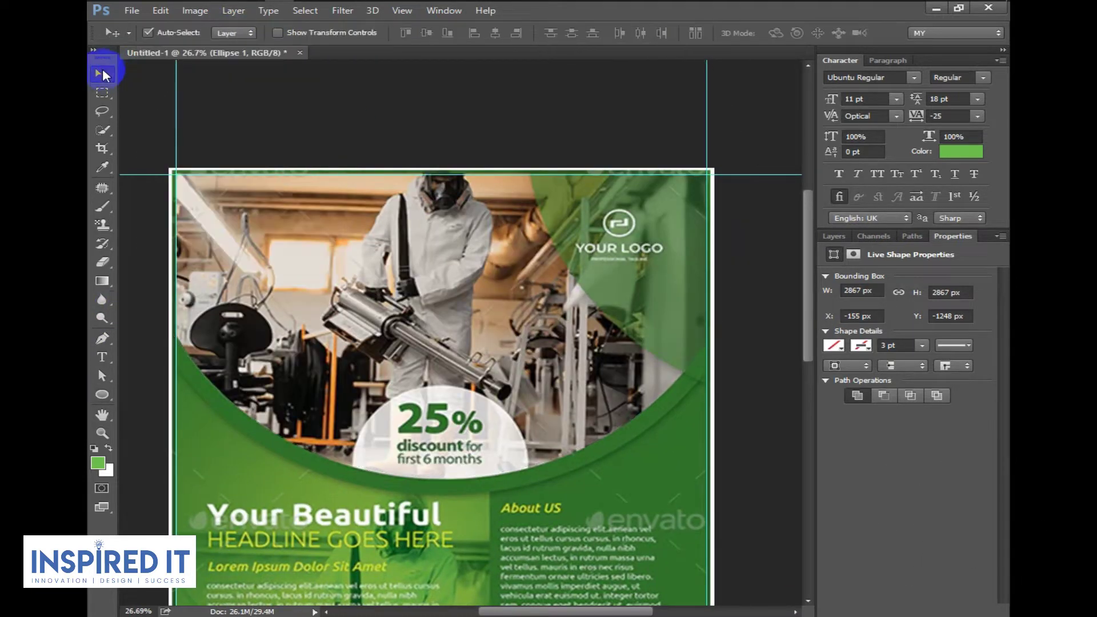
{"action": "key", "text": "ctrl+t"}
{"action": "scroll", "coordinate": [354, 471], "scroll_direction": "up", "scroll_amount": 2}
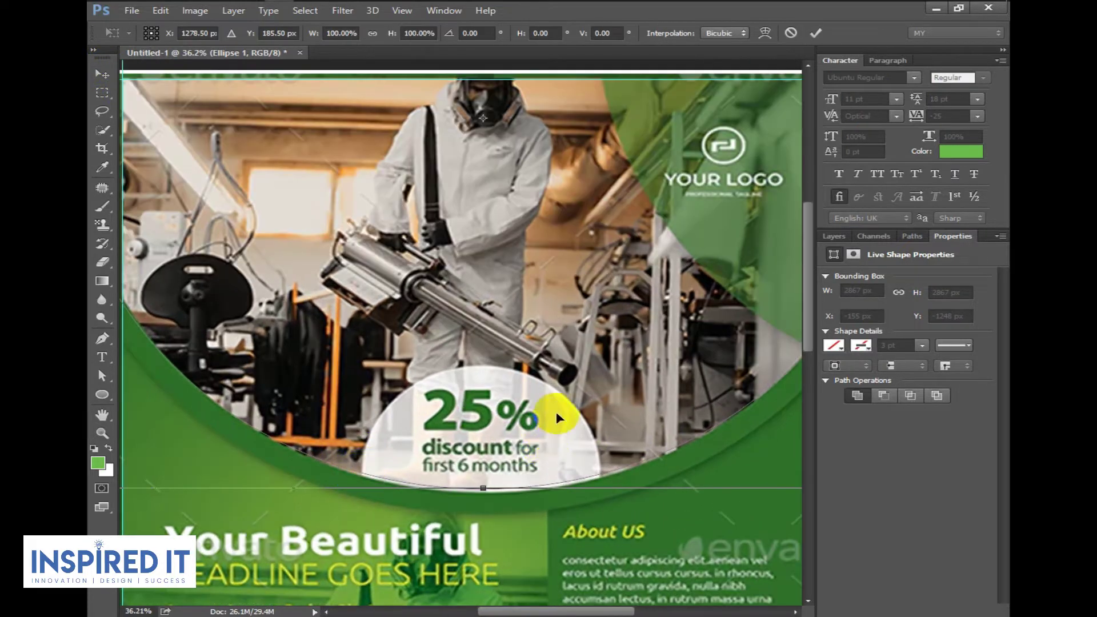
{"action": "scroll", "coordinate": [558, 416], "scroll_direction": "down", "scroll_amount": 2}
{"action": "key", "text": "Right"}
{"action": "key", "text": "Right"}
{"action": "key", "text": "Right"}
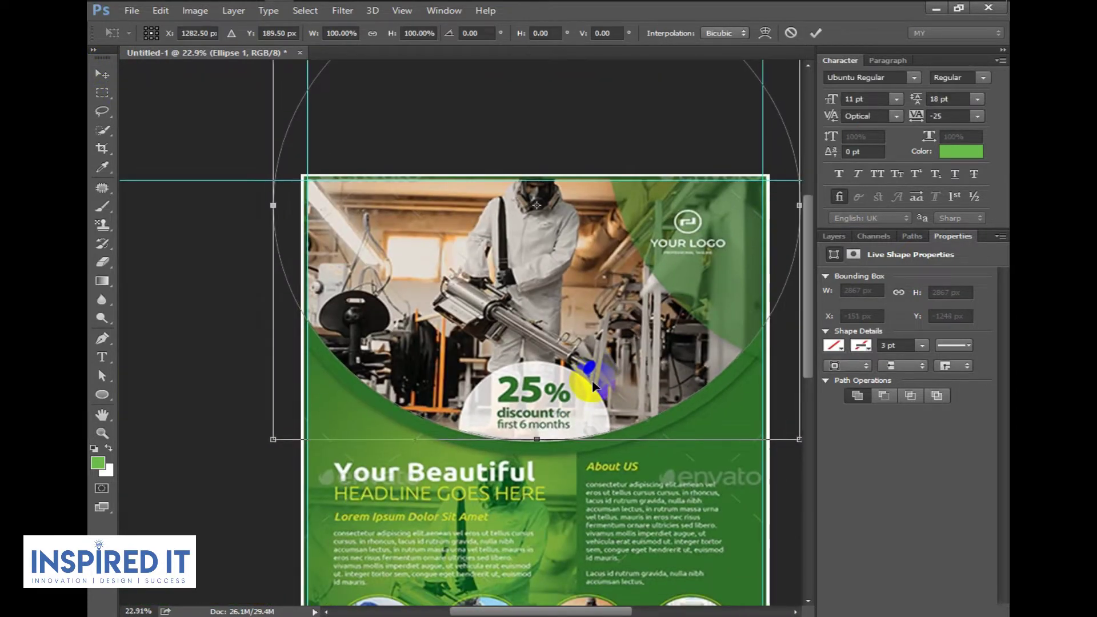
{"action": "key", "text": "Right"}
{"action": "key", "text": "Right"}
{"action": "key", "text": "Right"}
{"action": "scroll", "coordinate": [762, 366], "scroll_direction": "down", "scroll_amount": 1}
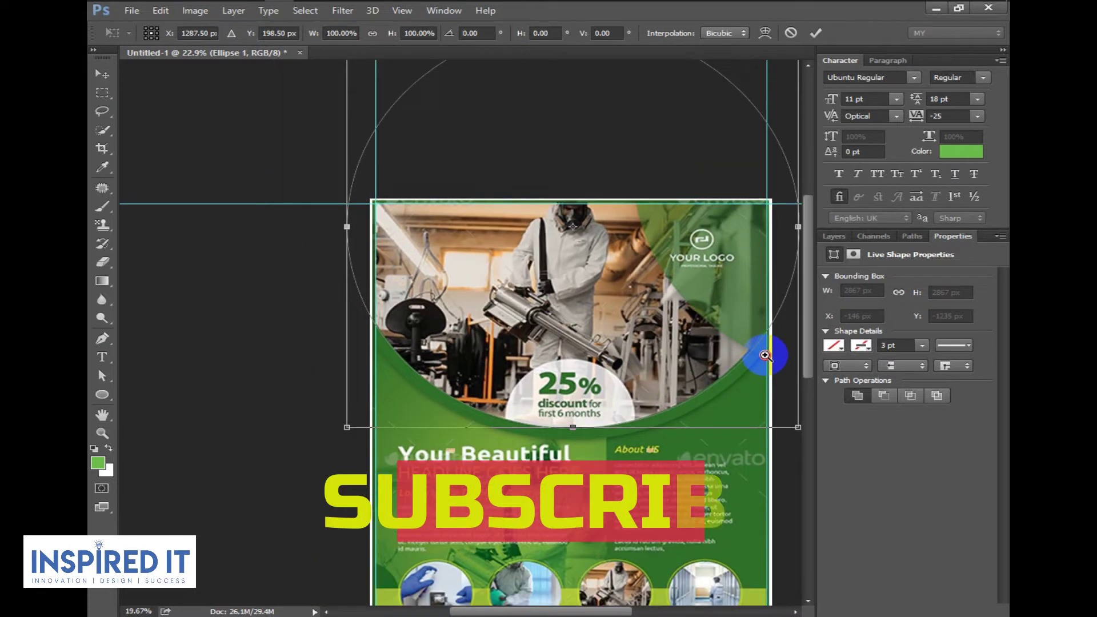
{"action": "left_click_drag", "start_coordinate": [680, 312], "coordinate": [677, 308]}
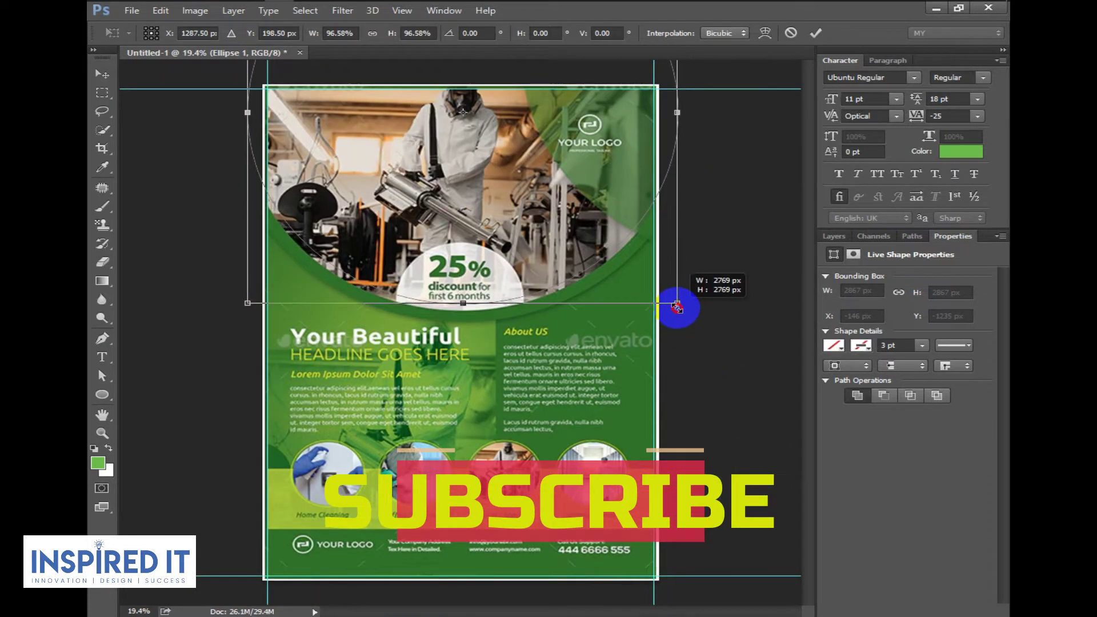
{"action": "key", "text": "shift+Down"}
{"action": "key", "text": "shift+Down"}
{"action": "key", "text": "shift+Down"}
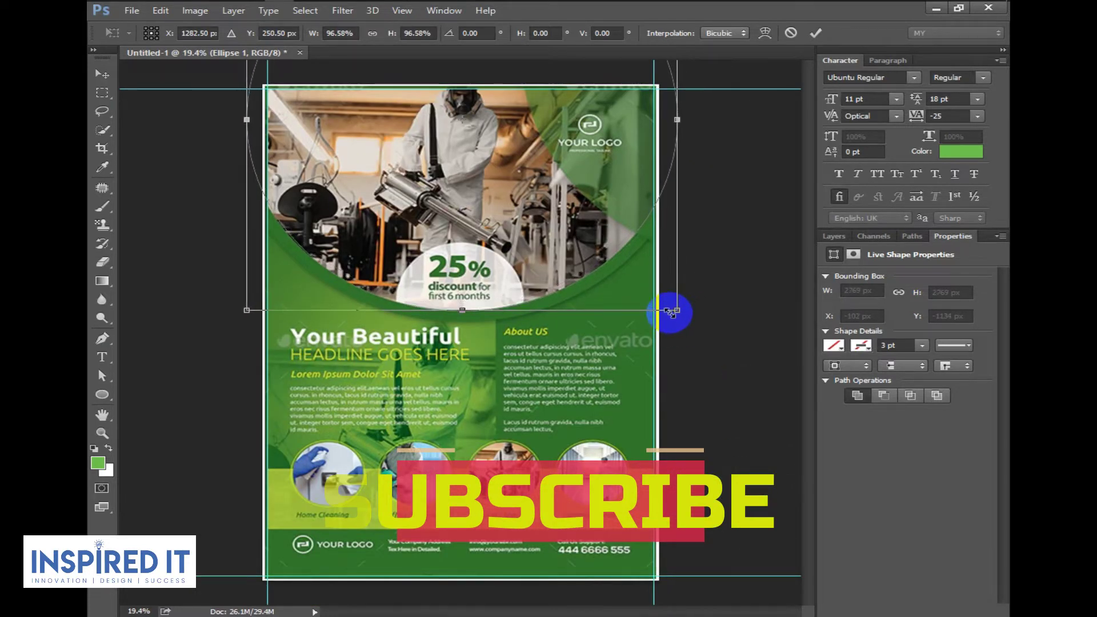
{"action": "key", "text": "shift+Left"}
{"action": "left_click_drag", "start_coordinate": [677, 310], "coordinate": [680, 315]}
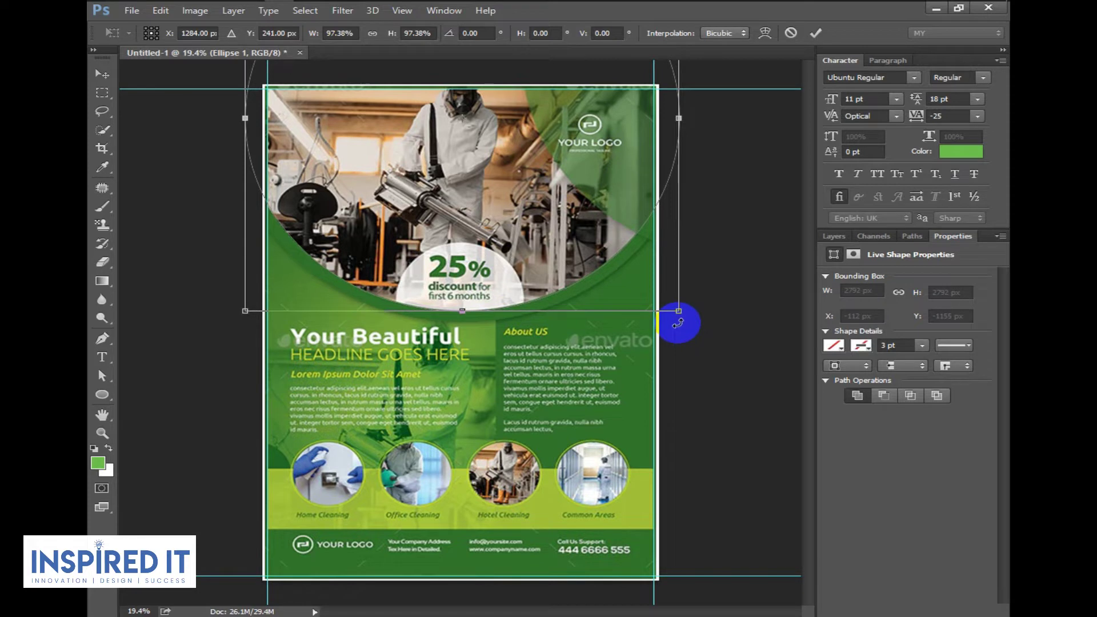
{"action": "key", "text": "Return"}
Give the ellipse a light green fill and a 20 pt dark red outside stroke.
{"action": "left_click", "coordinate": [103, 395]}
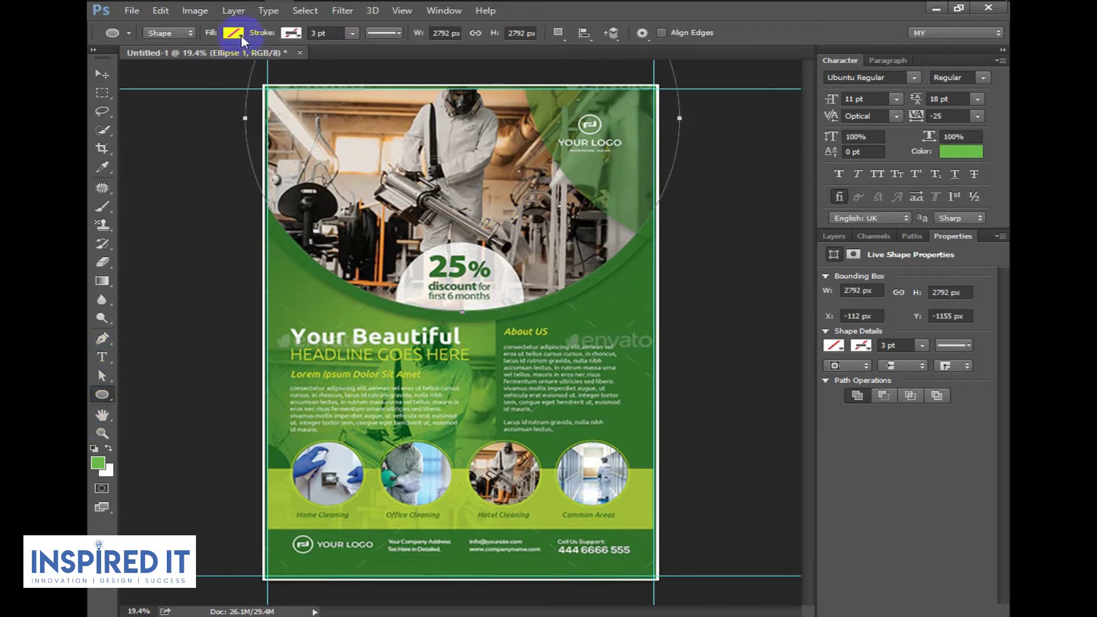
{"action": "left_click", "coordinate": [234, 32]}
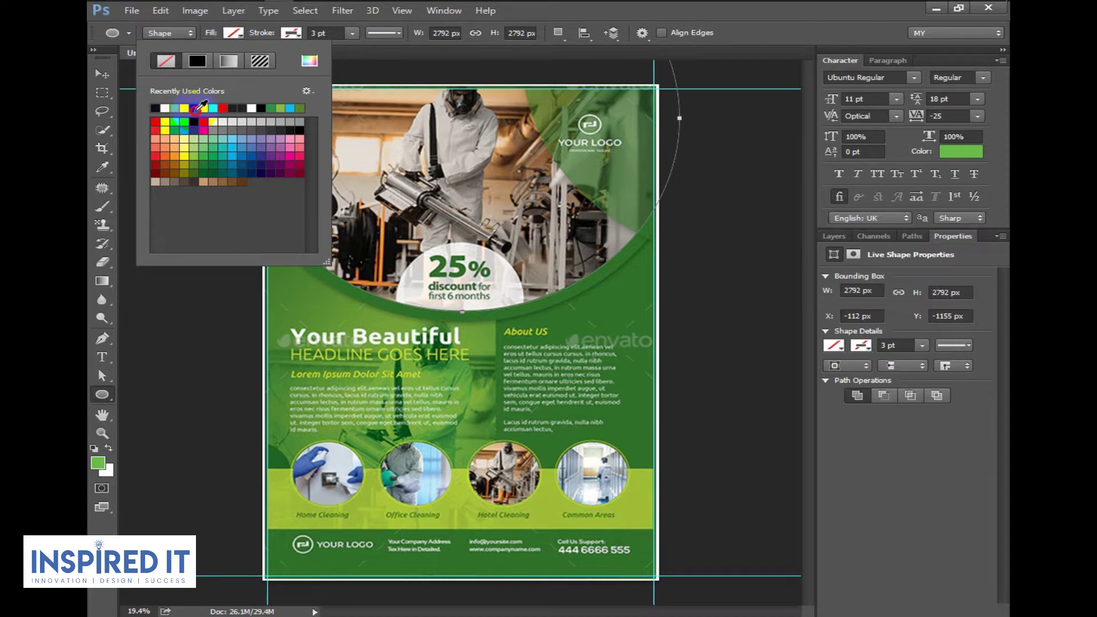
{"action": "left_click_drag", "start_coordinate": [200, 105], "coordinate": [120, 112]}
{"action": "left_click", "coordinate": [290, 33]}
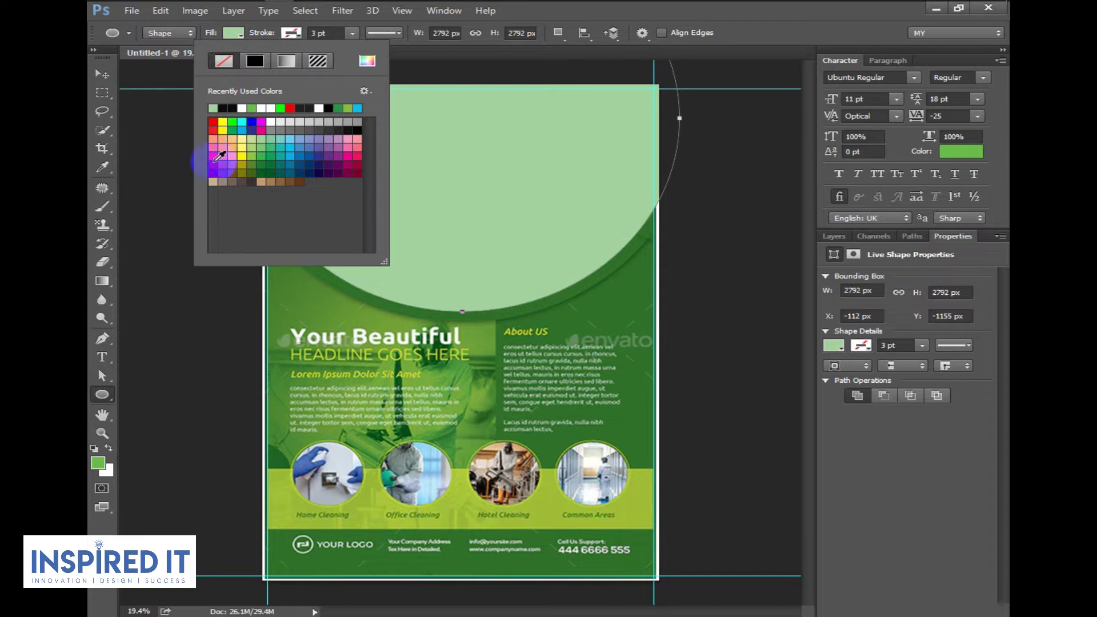
{"action": "left_click", "coordinate": [218, 158]}
{"action": "left_click", "coordinate": [371, 35]}
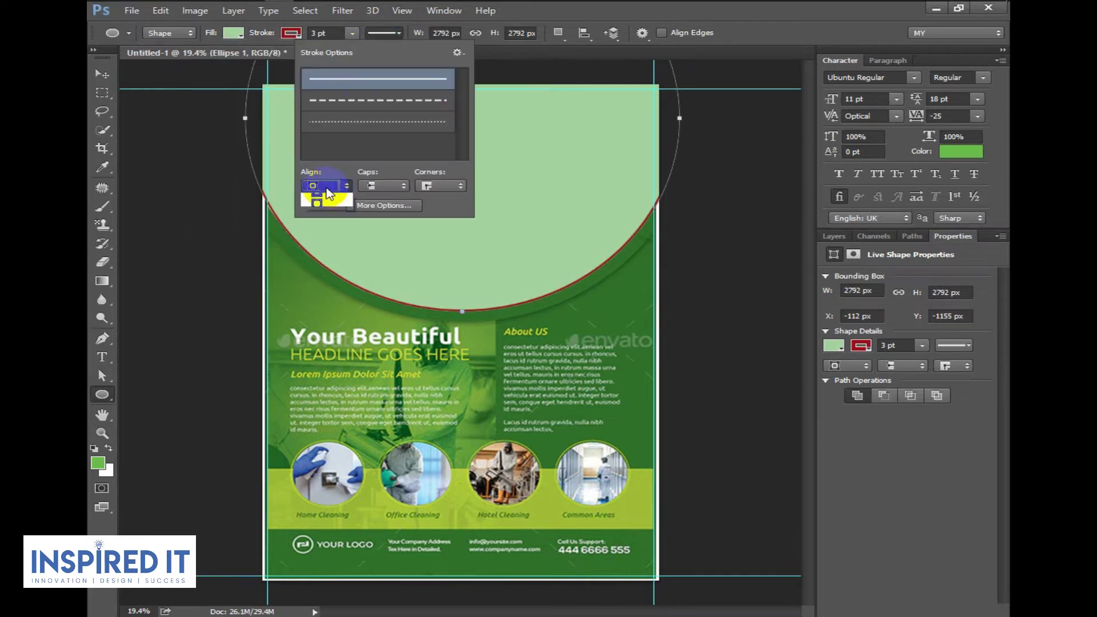
{"action": "left_click", "coordinate": [317, 224]}
{"action": "left_click_drag", "start_coordinate": [260, 35], "coordinate": [273, 55]}
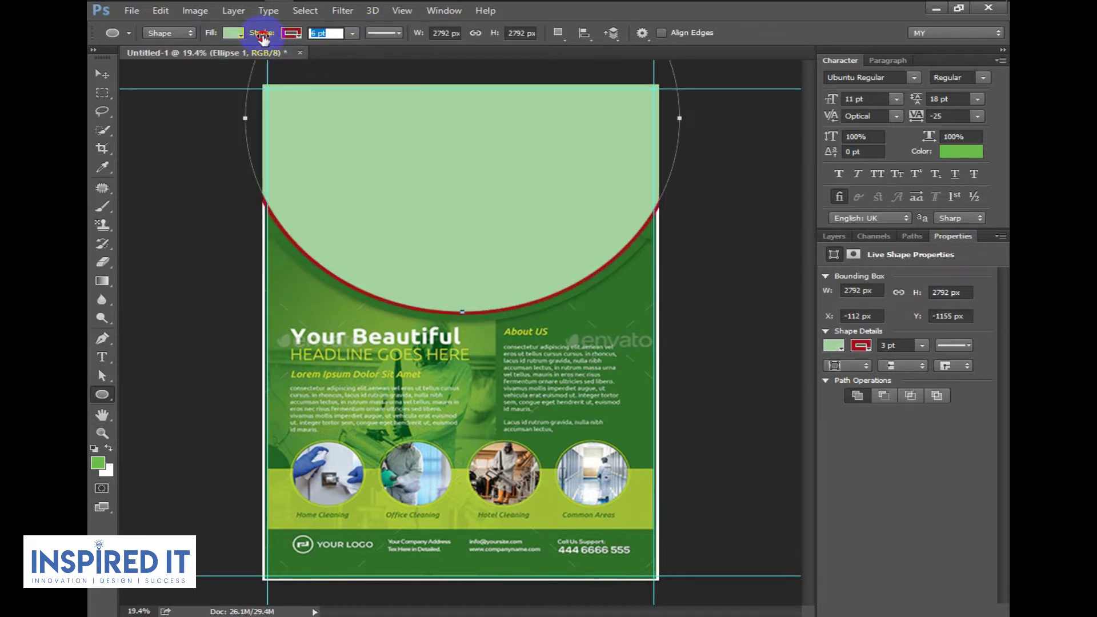
Compare the circle with the reference, then save the flyer as Untitled-1.psd.
{"action": "left_click", "coordinate": [100, 76]}
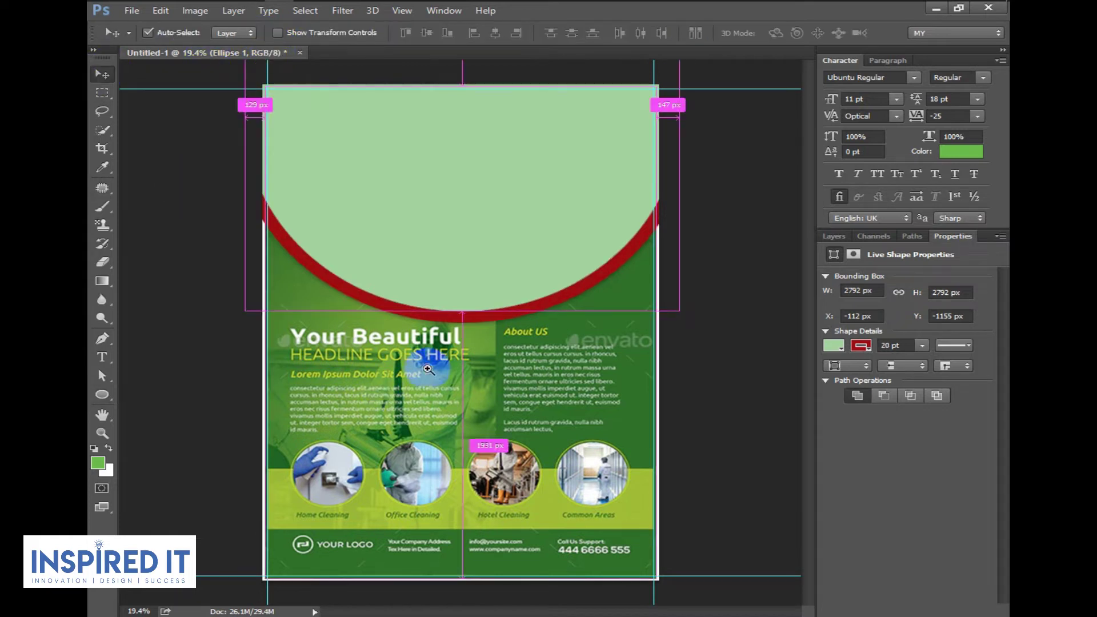
{"action": "scroll", "coordinate": [618, 388], "scroll_direction": "up", "scroll_amount": 3}
{"action": "left_click", "coordinate": [833, 237]}
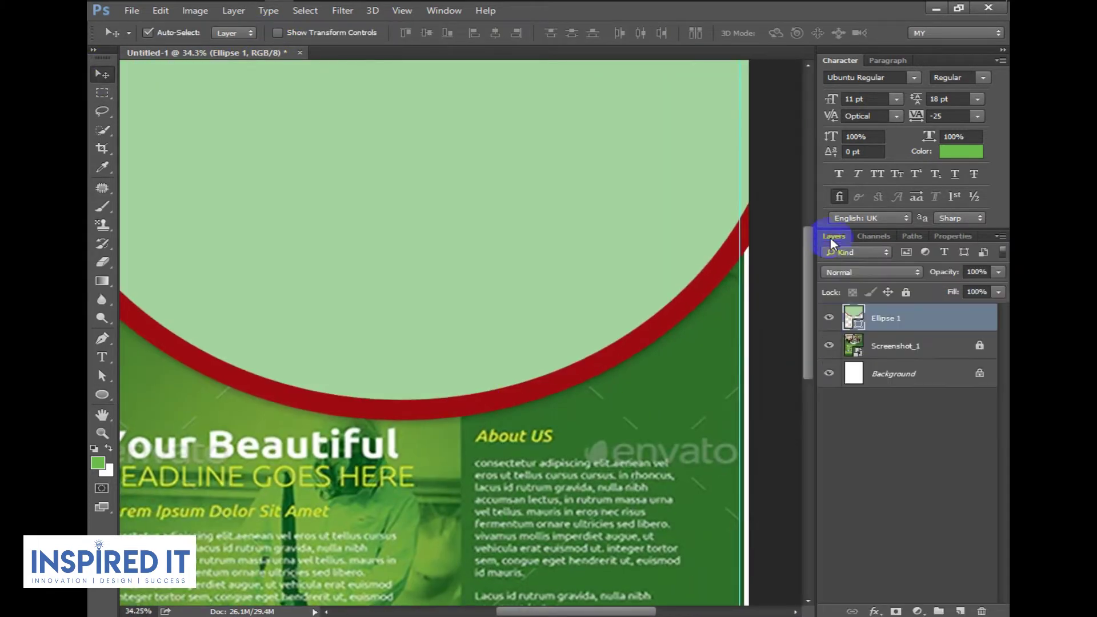
{"action": "left_click", "coordinate": [828, 324]}
{"action": "left_click", "coordinate": [827, 325]}
{"action": "scroll", "coordinate": [562, 283], "scroll_direction": "down", "scroll_amount": 3}
{"action": "key", "text": "u"}
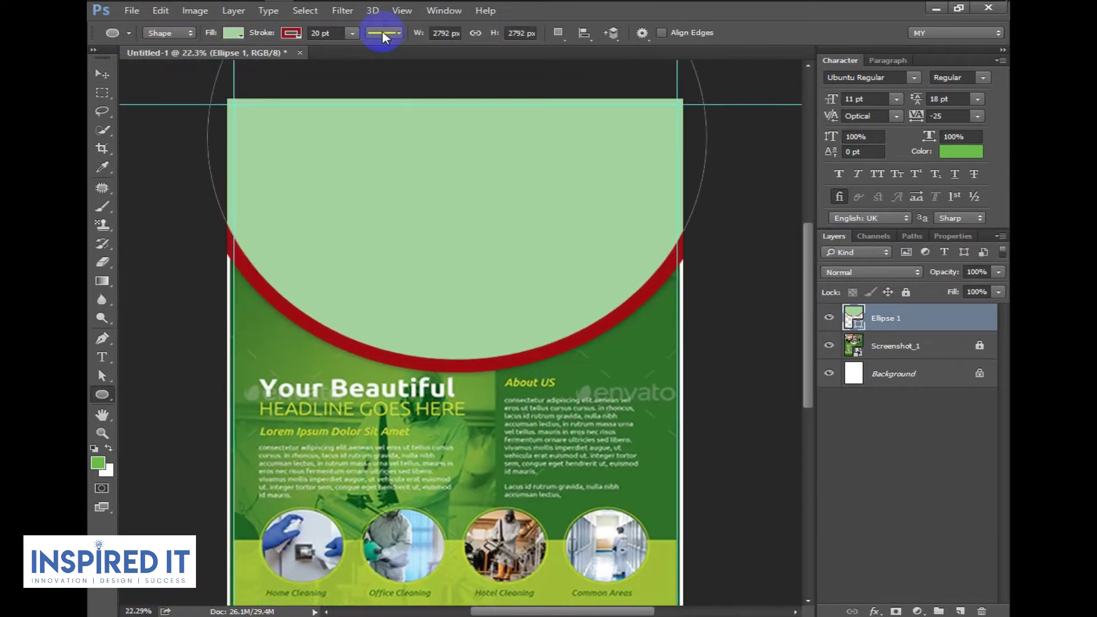
{"action": "left_click", "coordinate": [103, 75]}
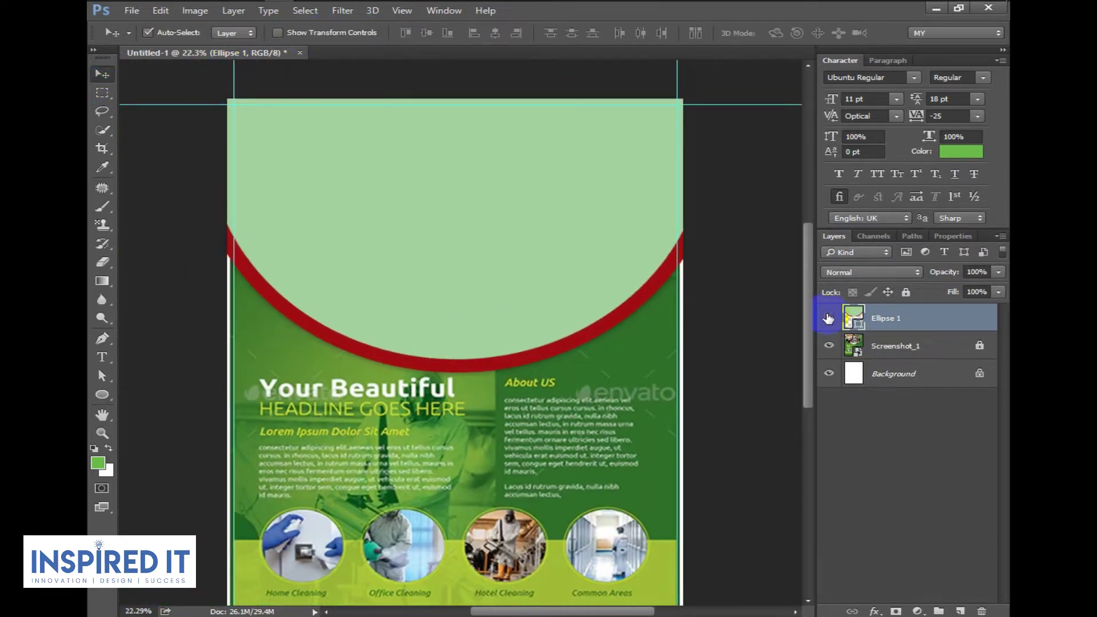
{"action": "left_click", "coordinate": [828, 319]}
{"action": "left_click", "coordinate": [828, 319]}
{"action": "left_click", "coordinate": [829, 319]}
{"action": "left_click", "coordinate": [829, 319]}
{"action": "key", "text": "ctrl+s"}
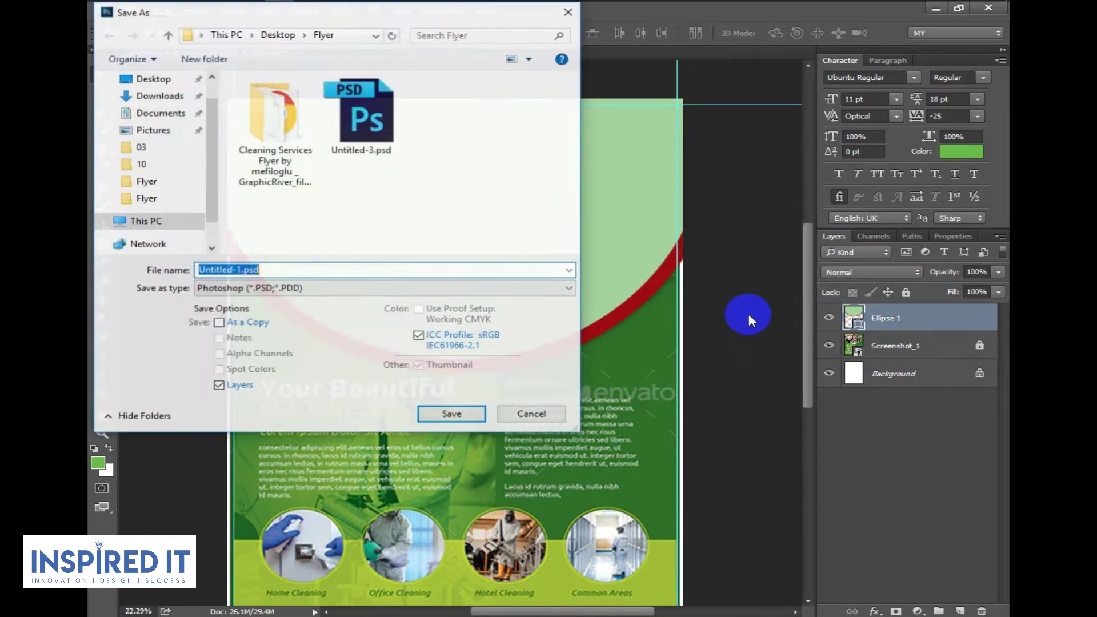
{"action": "left_click", "coordinate": [460, 417]}
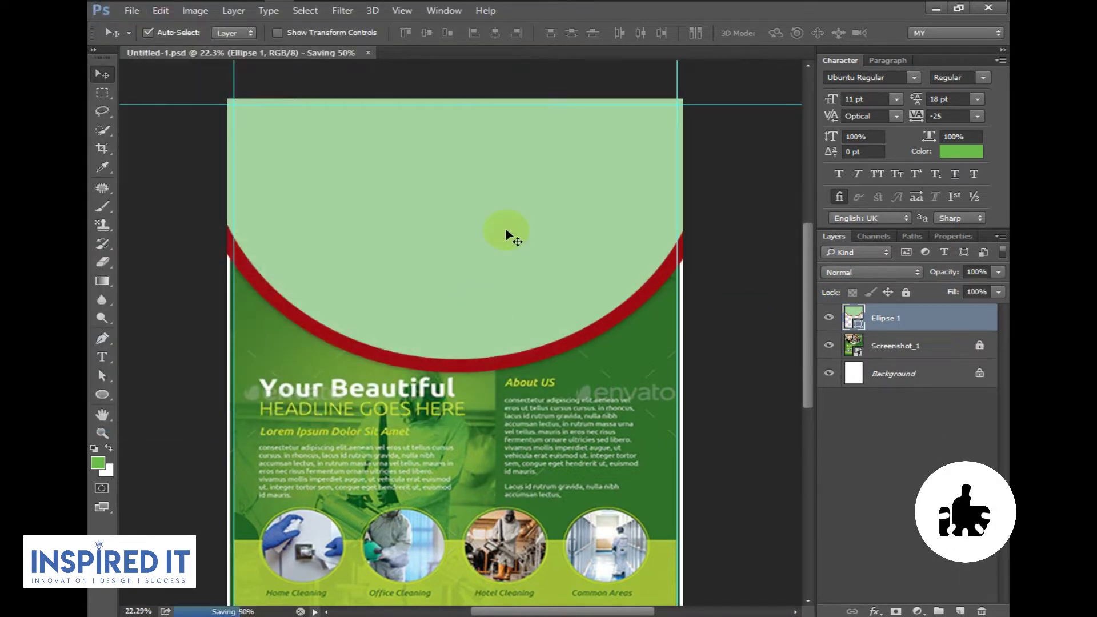
Sample the reference's dark green as the foreground colour.
{"action": "left_click", "coordinate": [829, 319]}
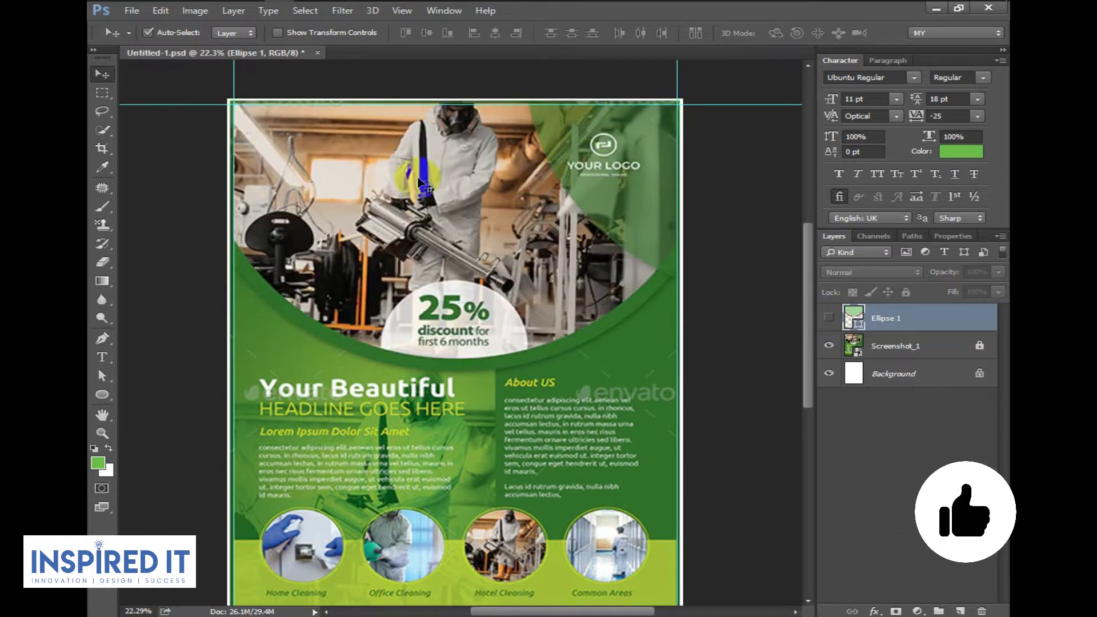
{"action": "left_click", "coordinate": [829, 318]}
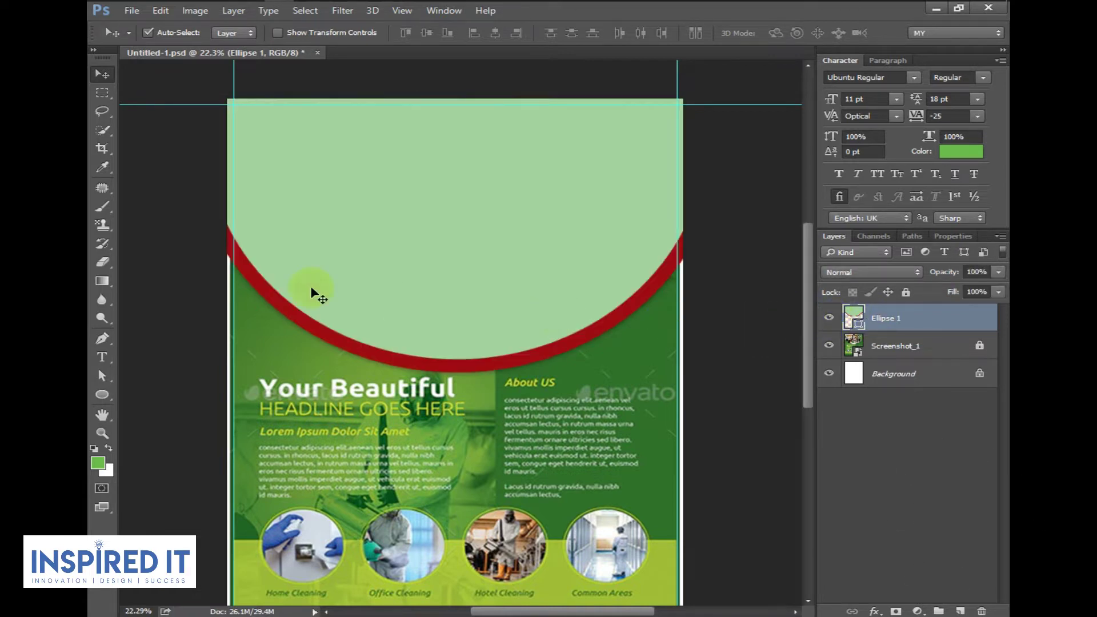
{"action": "left_click", "coordinate": [828, 319]}
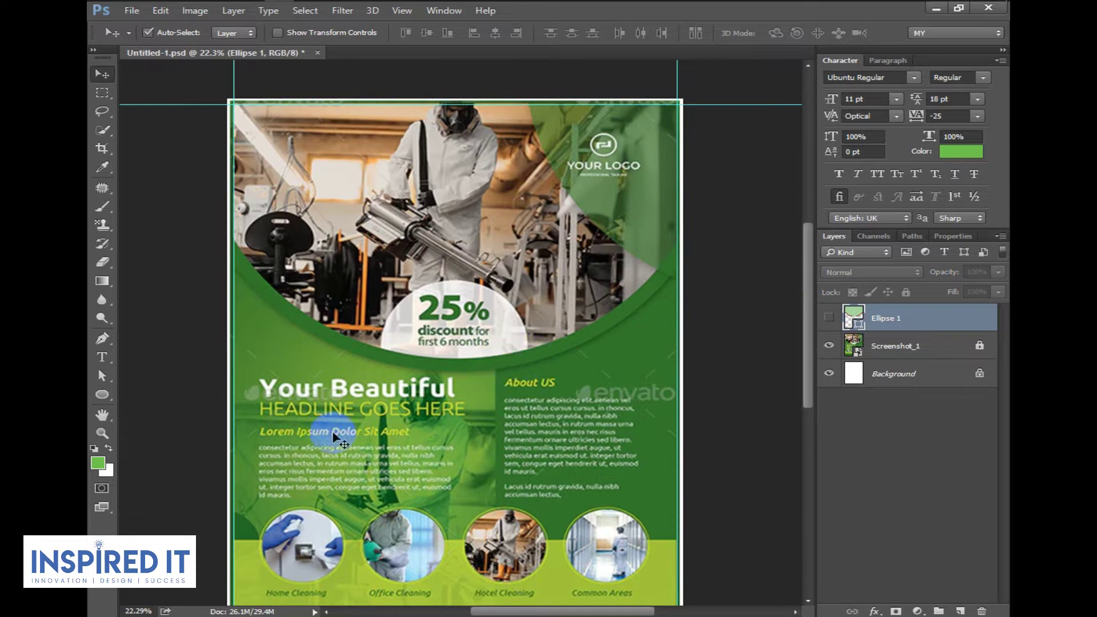
{"action": "left_click", "coordinate": [92, 463]}
{"action": "left_click", "coordinate": [296, 313]}
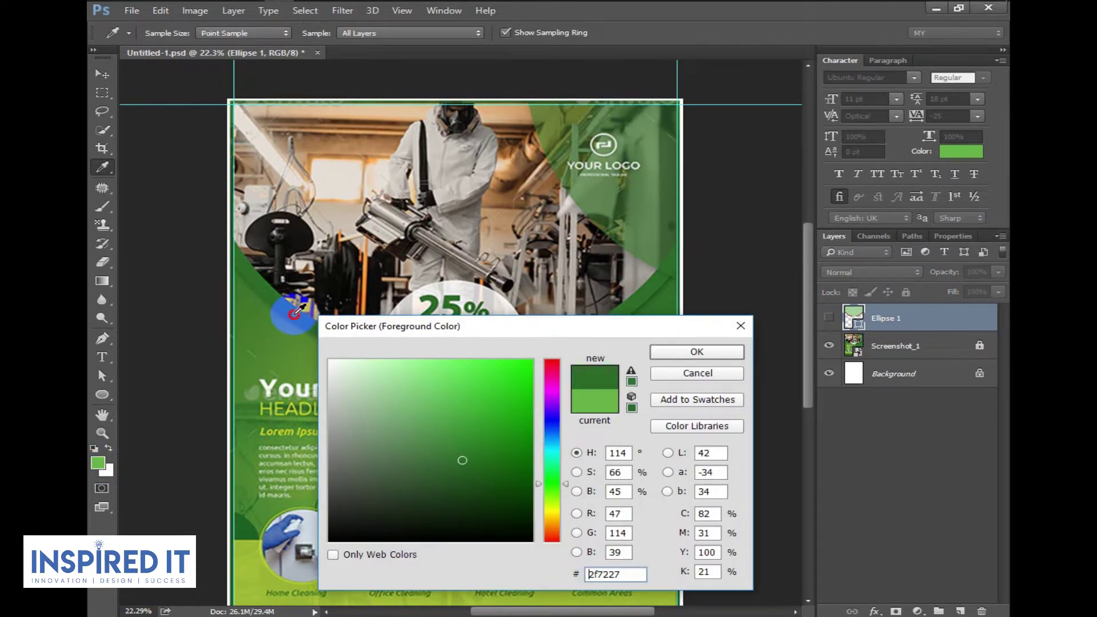
{"action": "left_click", "coordinate": [673, 352]}
{"action": "key", "text": "v"}
{"action": "key", "text": "ctrl+0"}
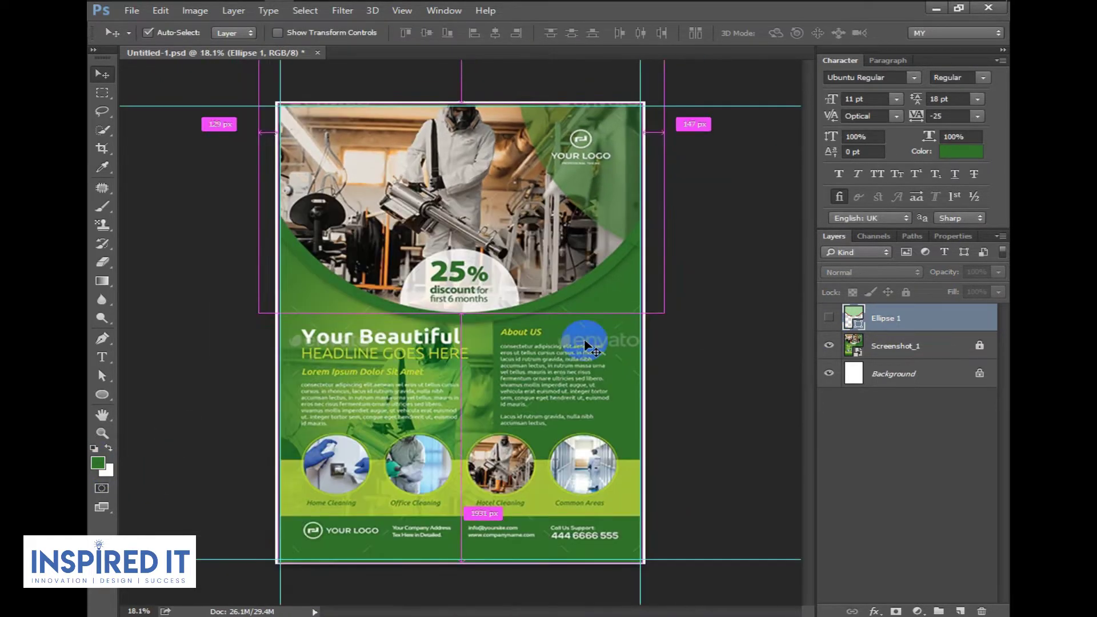
{"action": "left_click", "coordinate": [829, 317]}
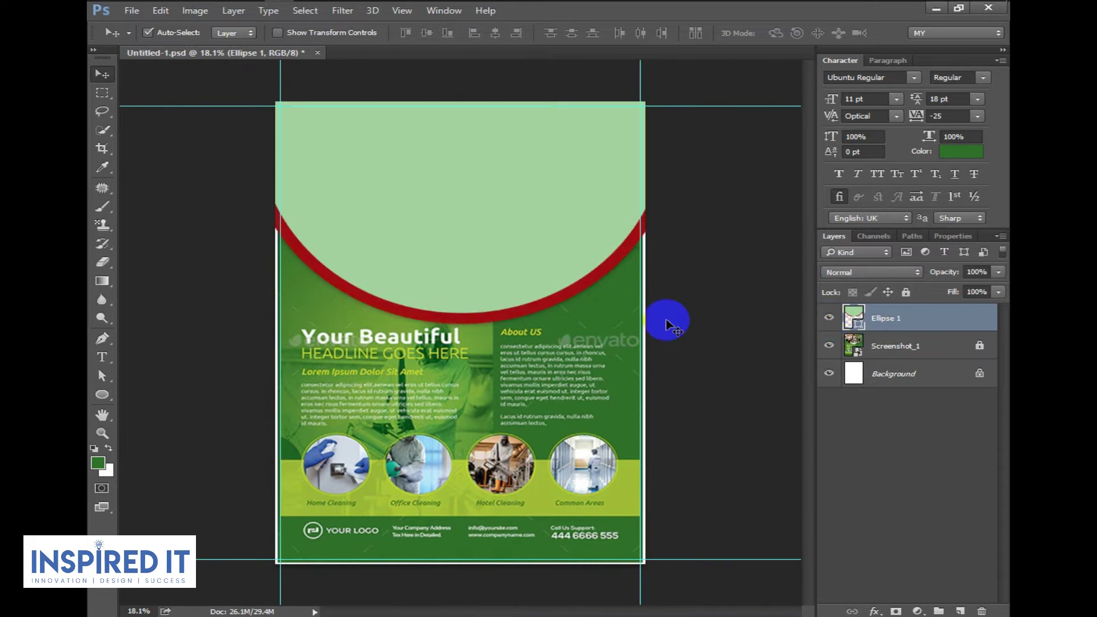
Set the ellipse's stroke to none, removing the red outline.
{"action": "left_click", "coordinate": [101, 399]}
{"action": "left_click", "coordinate": [289, 38]}
{"action": "left_click", "coordinate": [215, 105]}
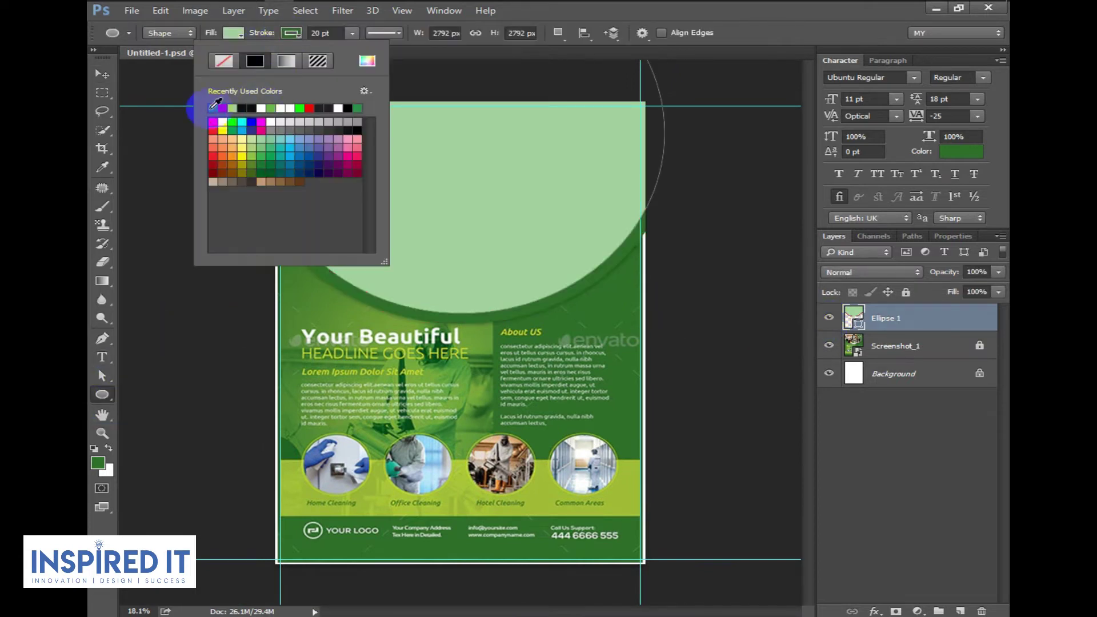
{"action": "left_click", "coordinate": [105, 71]}
{"action": "scroll", "coordinate": [565, 252], "scroll_direction": "up", "scroll_amount": 2}
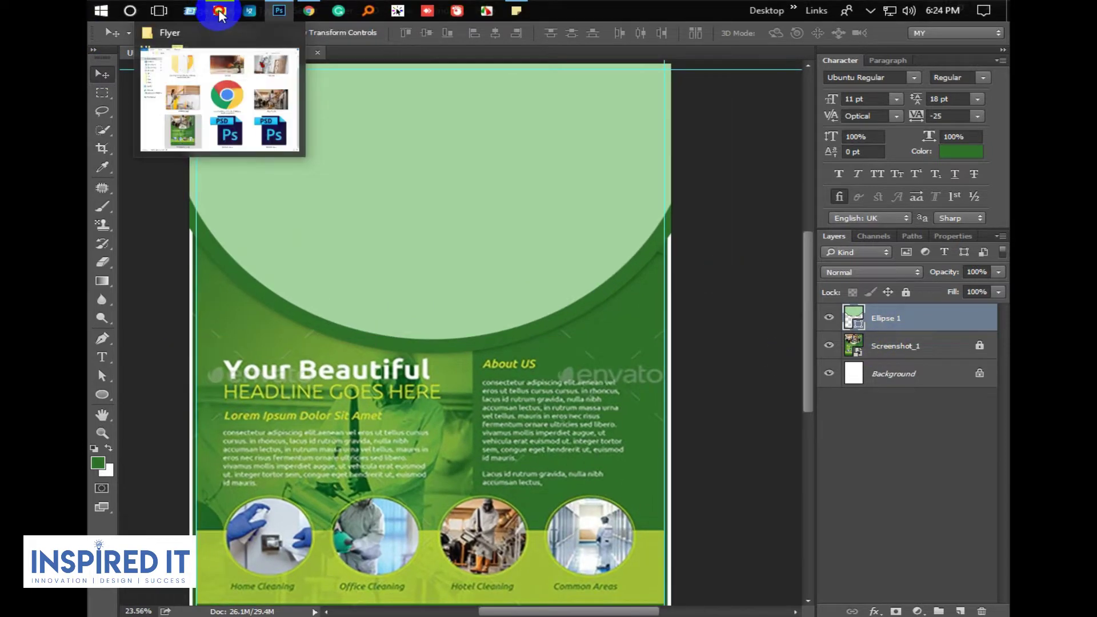
Place the fogging photo and position it over the top circle at reduced opacity.
{"action": "left_click", "coordinate": [220, 14]}
{"action": "mouse_move", "coordinate": [845, 394]}
{"action": "left_mouse_down"}
{"action": "mouse_move", "coordinate": [422, 234]}
{"action": "mouse_move", "coordinate": [416, 260]}
{"action": "mouse_move", "coordinate": [439, 201]}
{"action": "left_mouse_up"}
{"action": "key", "text": "Return"}
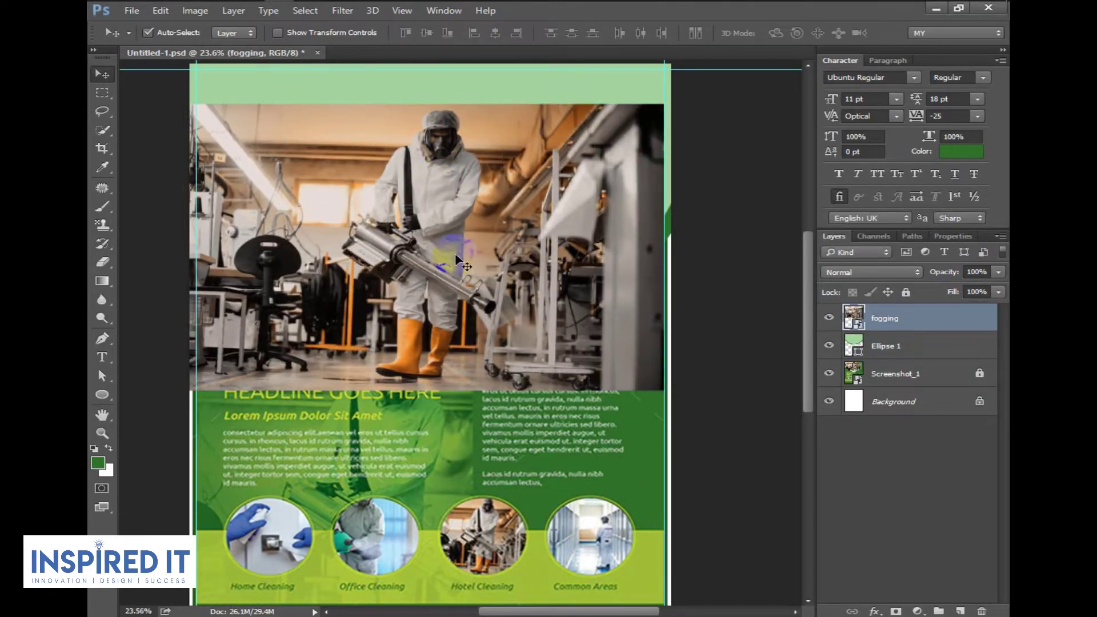
{"action": "key", "text": "ctrl+minus"}
{"action": "mouse_move", "coordinate": [508, 240]}
{"action": "left_mouse_down"}
{"action": "mouse_move", "coordinate": [508, 204]}
{"action": "mouse_move", "coordinate": [532, 249]}
{"action": "left_mouse_up"}
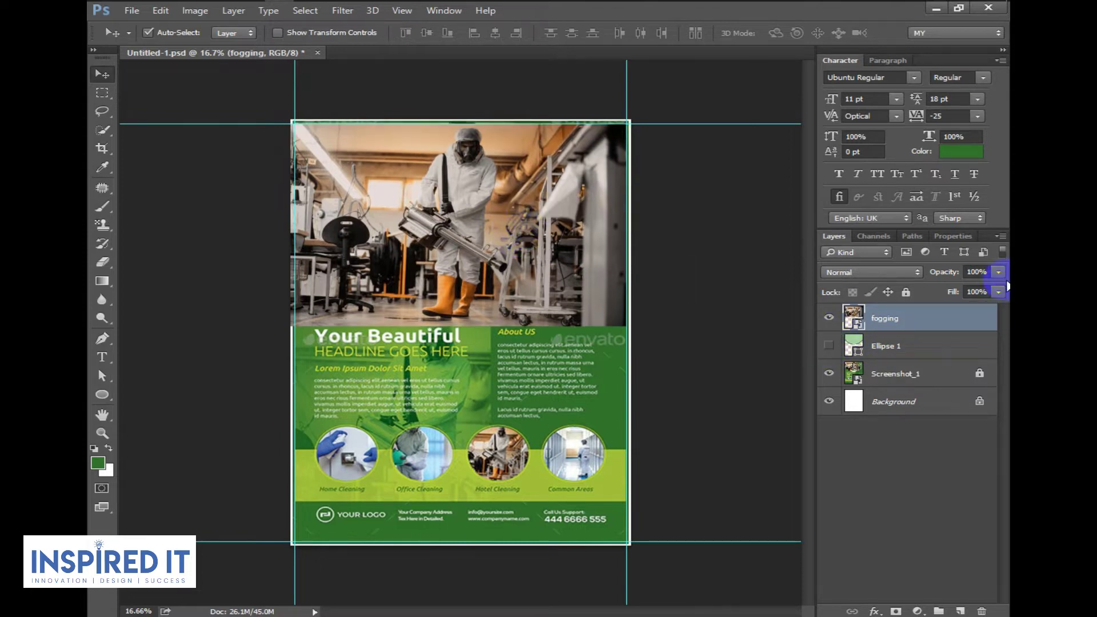
{"action": "left_click_drag", "start_coordinate": [978, 296], "coordinate": [976, 286]}
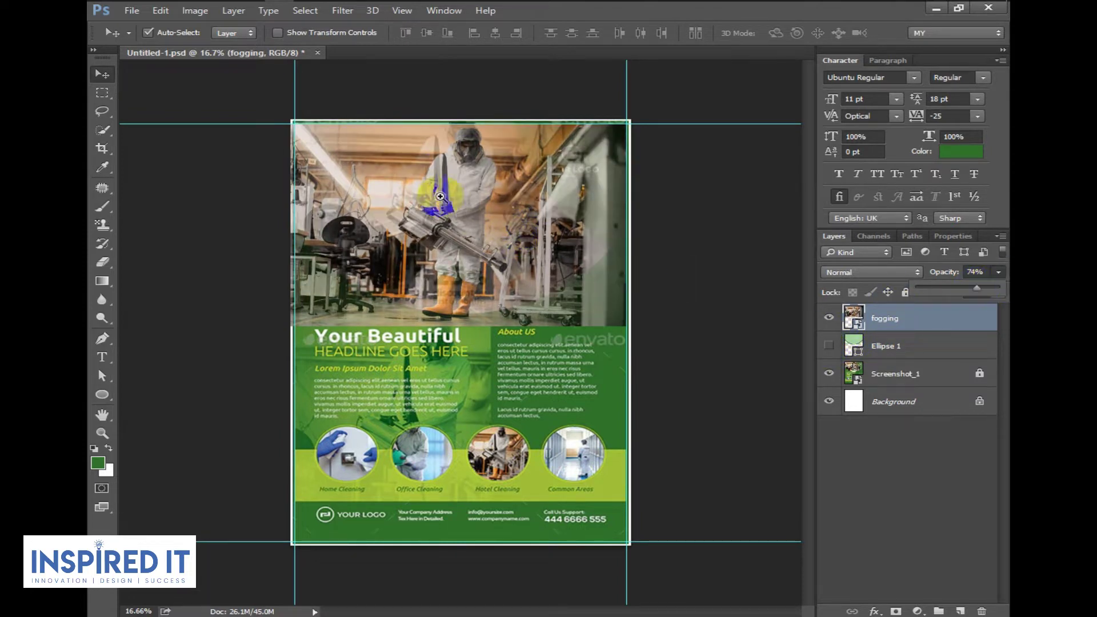
{"action": "scroll", "coordinate": [469, 235], "scroll_direction": "up", "scroll_amount": 2}
{"action": "left_click_drag", "start_coordinate": [469, 236], "coordinate": [478, 270]}
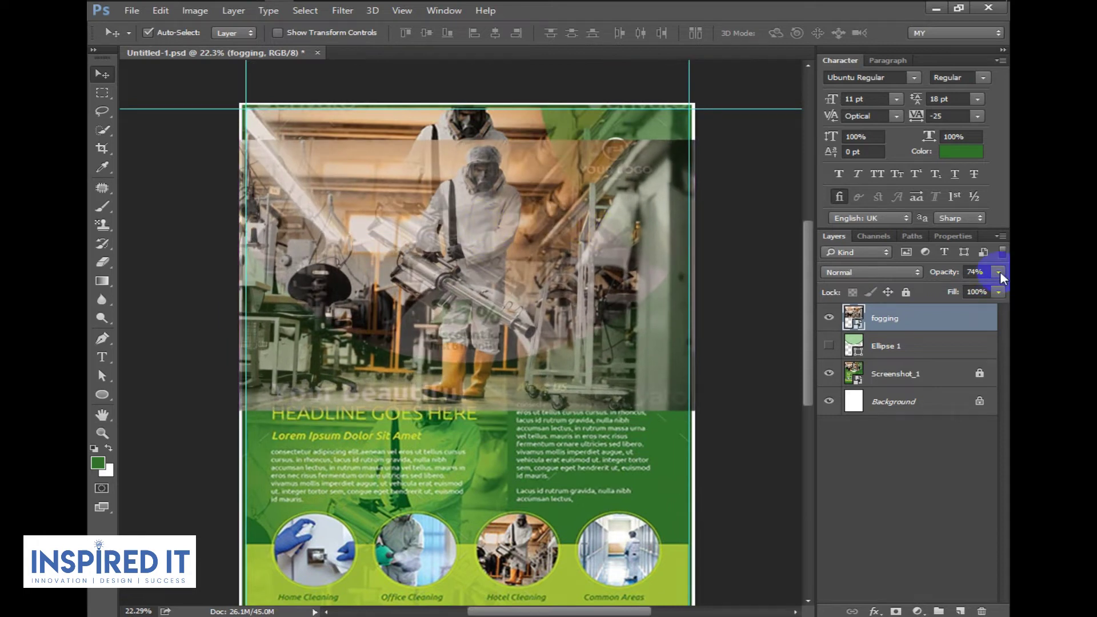
{"action": "left_click_drag", "start_coordinate": [979, 290], "coordinate": [972, 289]}
{"action": "mouse_move", "coordinate": [463, 252]}
{"action": "left_mouse_down"}
{"action": "mouse_move", "coordinate": [465, 204]}
{"action": "mouse_move", "coordinate": [434, 182]}
{"action": "left_mouse_up"}
Enlarge the fogging photo, restore full opacity, clip it into Ellipse 1, and save.
{"action": "key", "text": "ctrl+t"}
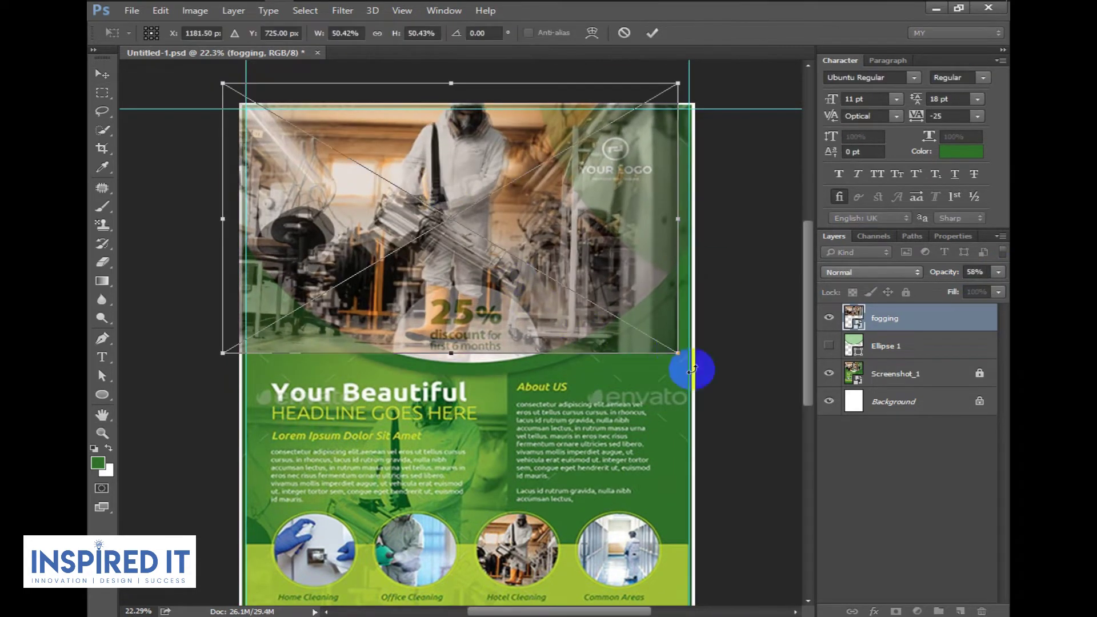
{"action": "left_click_drag", "start_coordinate": [676, 348], "coordinate": [692, 370]}
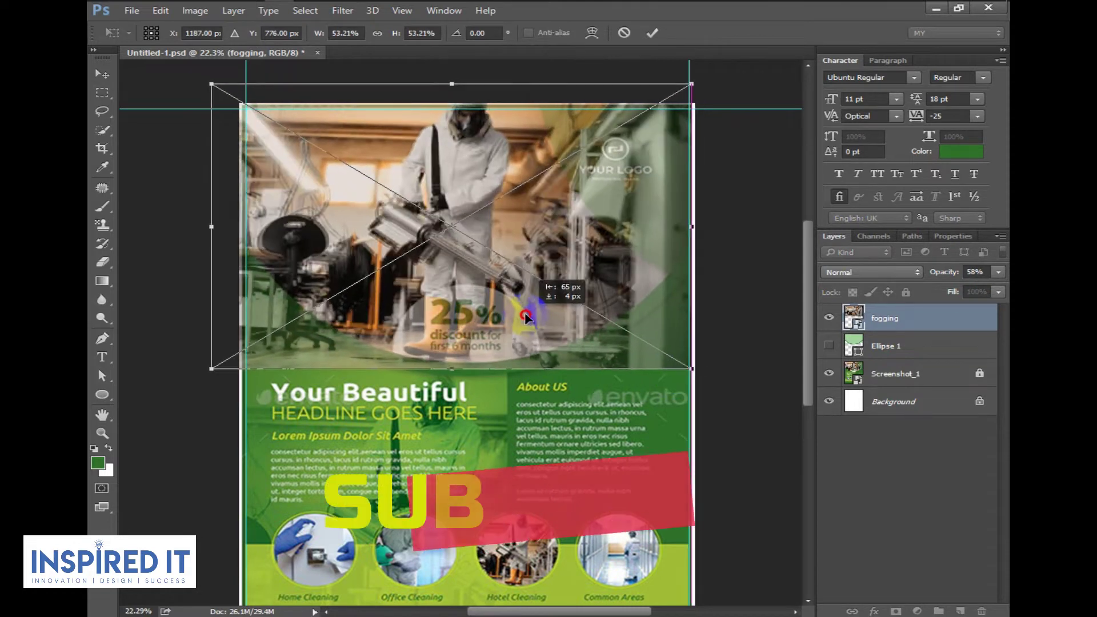
{"action": "key", "text": "Return"}
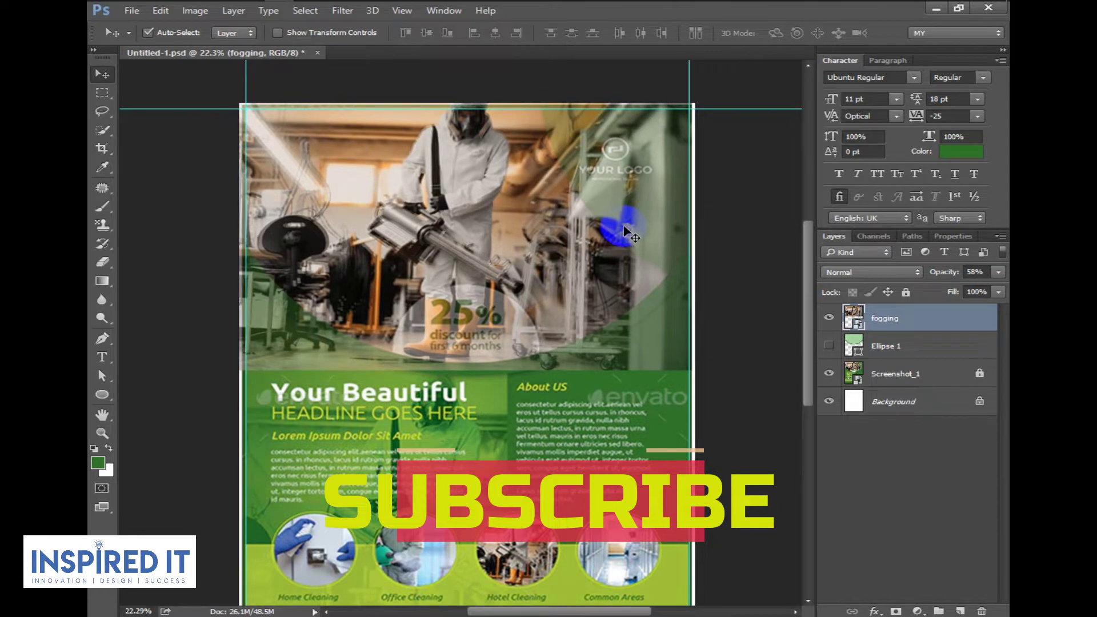
{"action": "left_click_drag", "start_coordinate": [999, 273], "coordinate": [976, 285]}
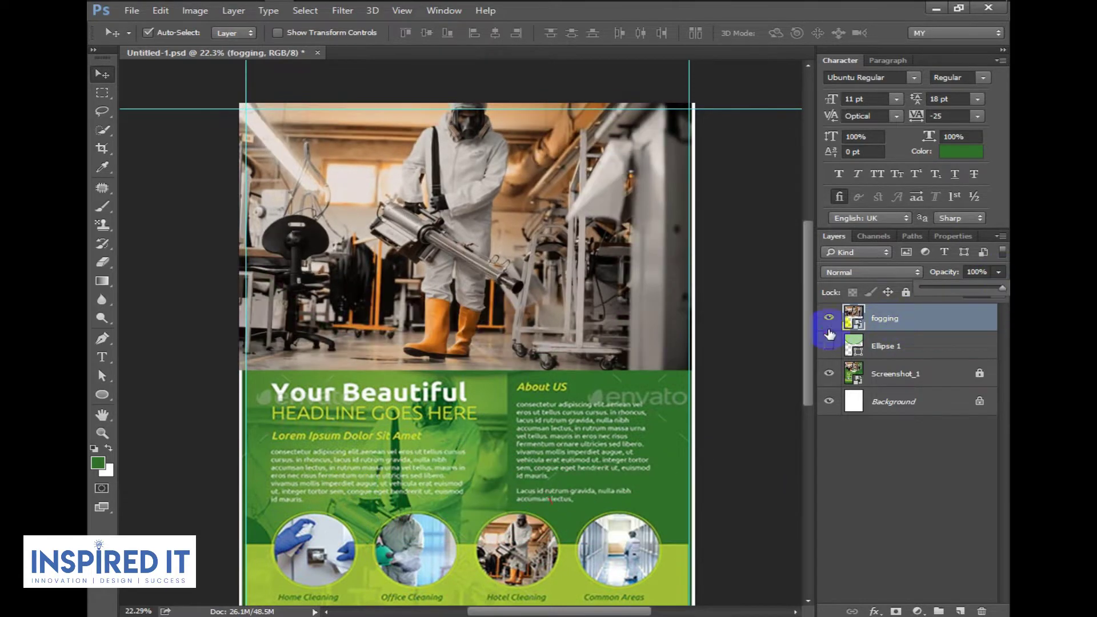
{"action": "left_click", "coordinate": [829, 344]}
{"action": "right_click", "coordinate": [883, 343]}
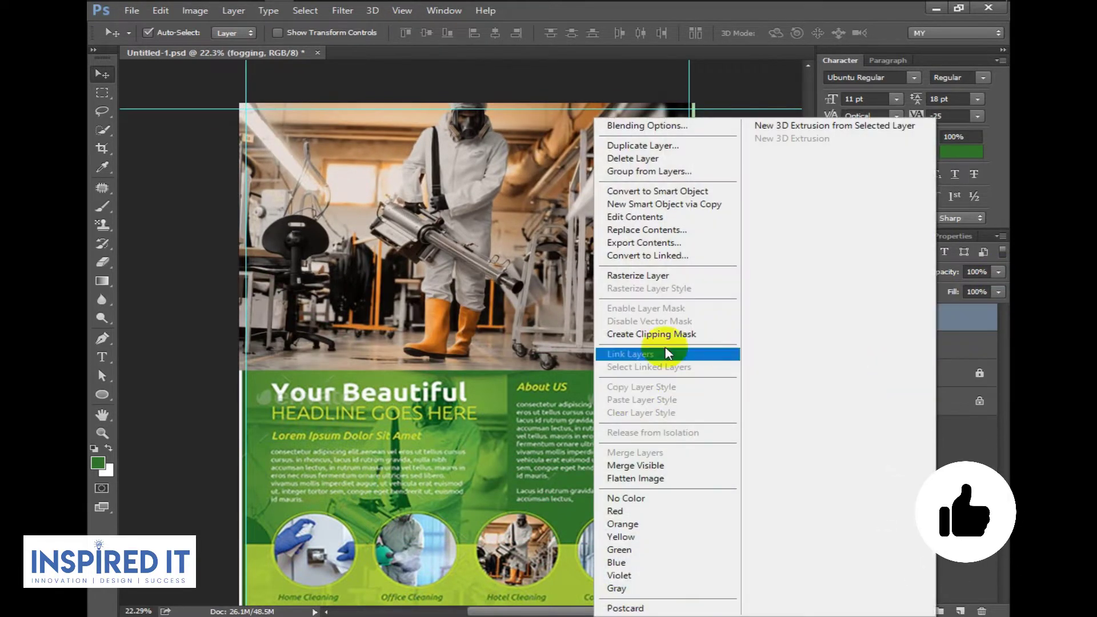
{"action": "left_click", "coordinate": [993, 313]}
{"action": "right_click", "coordinate": [915, 319]}
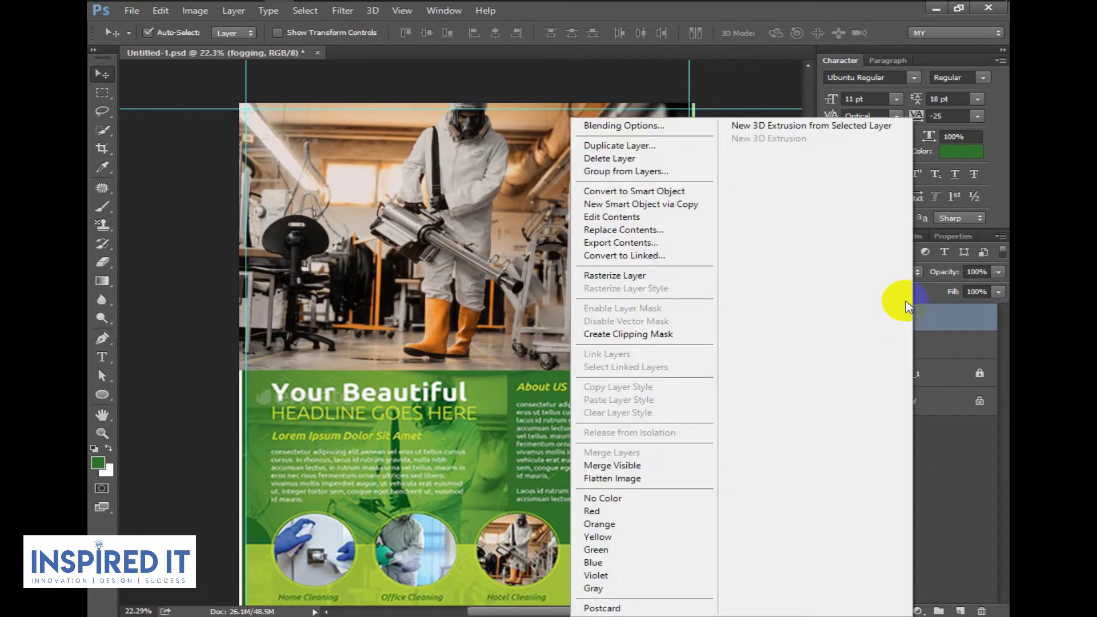
{"action": "left_click", "coordinate": [628, 333]}
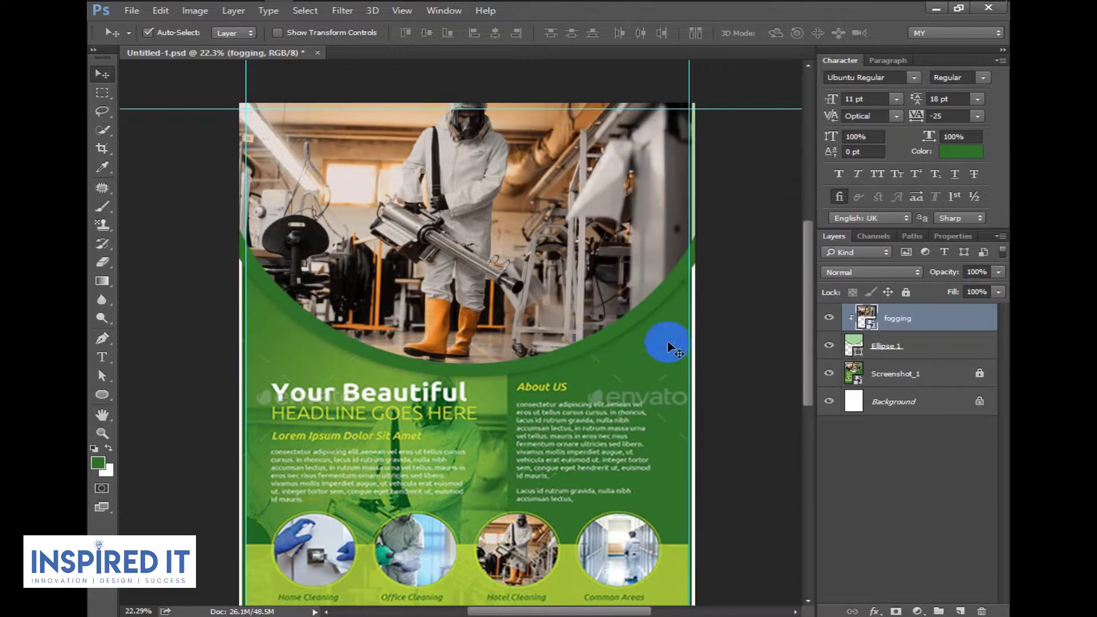
{"action": "scroll", "coordinate": [486, 149], "scroll_direction": "up", "scroll_amount": 1}
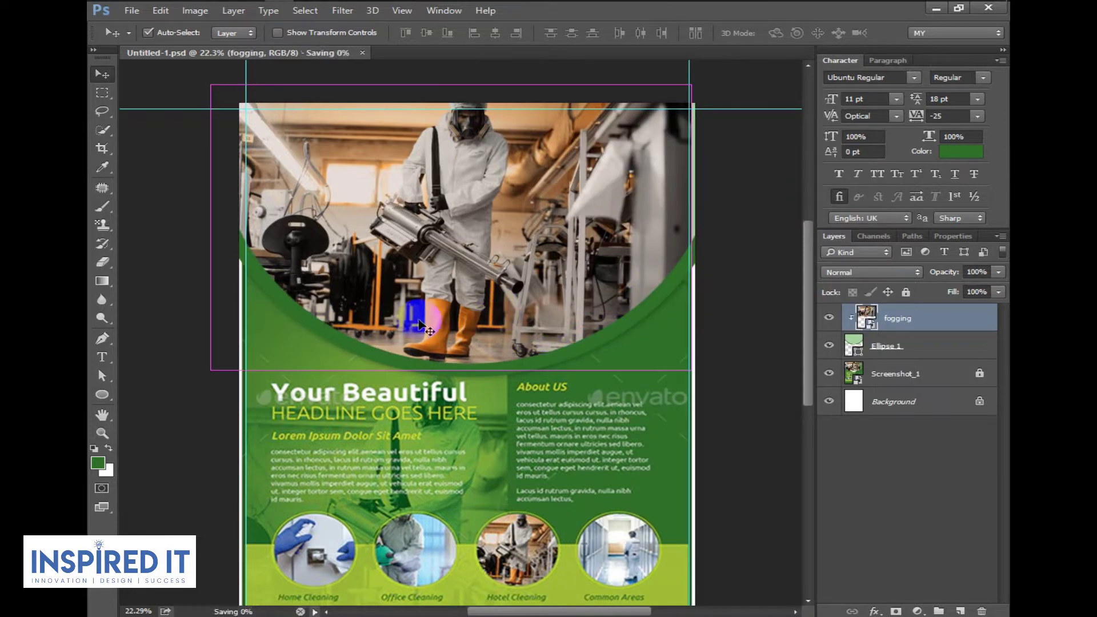
{"action": "key", "text": "ctrl+s"}
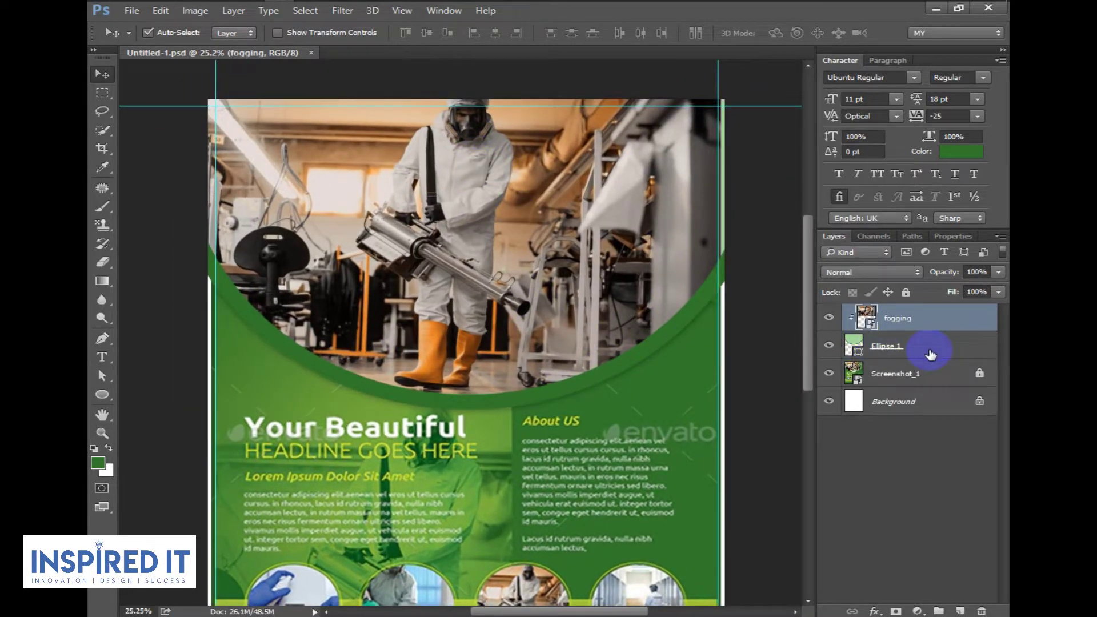
Open Ellipse 1's layer style and enable Drop Shadow.
{"action": "left_click", "coordinate": [578, 379]}
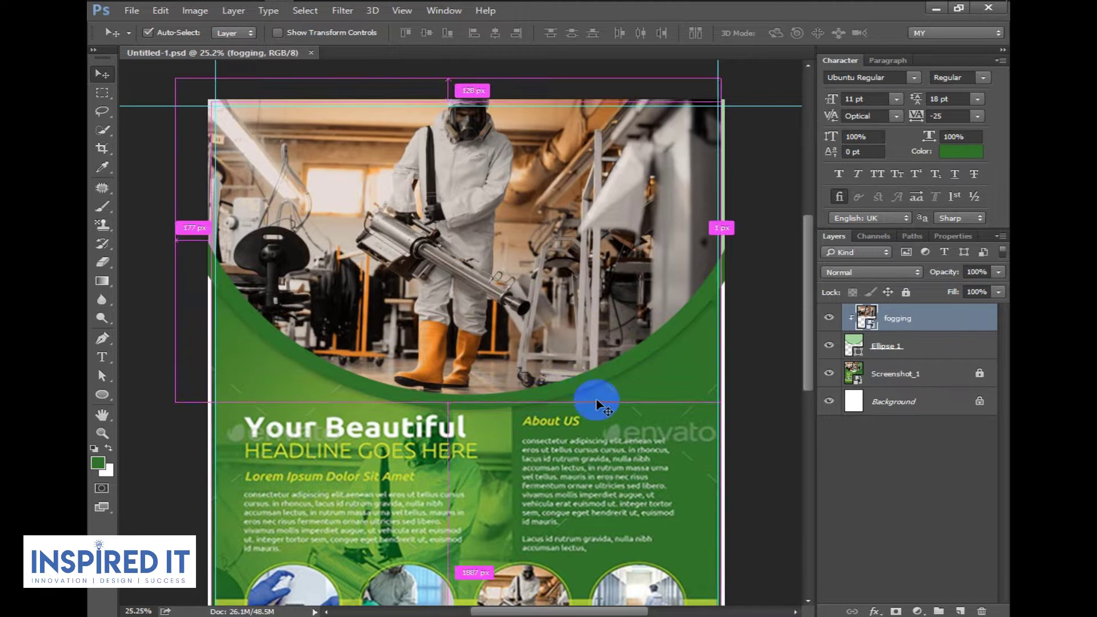
{"action": "left_click", "coordinate": [908, 345]}
{"action": "double_click", "coordinate": [948, 351]}
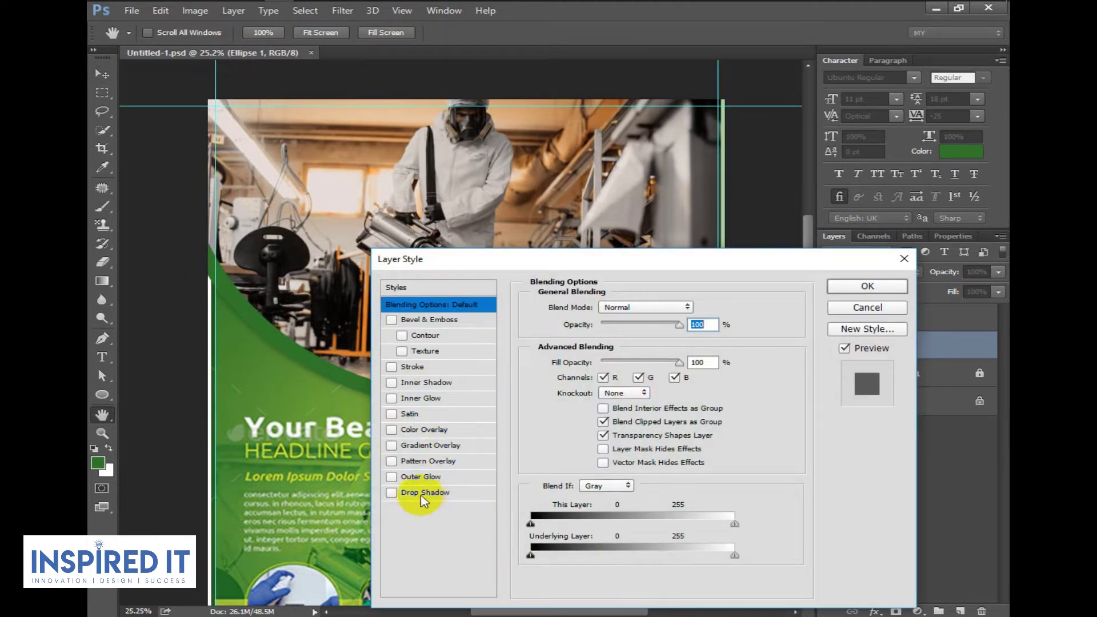
{"action": "left_click", "coordinate": [423, 493]}
{"action": "left_click_drag", "start_coordinate": [661, 263], "coordinate": [662, 377]}
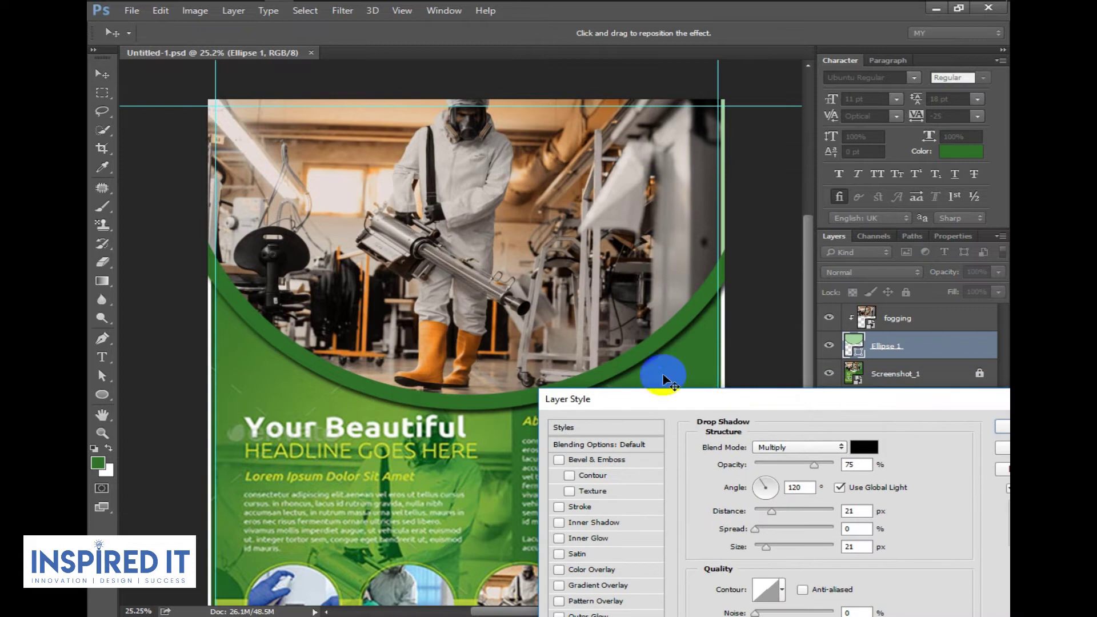
{"action": "left_click_drag", "start_coordinate": [725, 400], "coordinate": [688, 214]}
Set the shadow to 40% opacity, 18 px distance and 29 px size.
{"action": "left_click", "coordinate": [820, 279]}
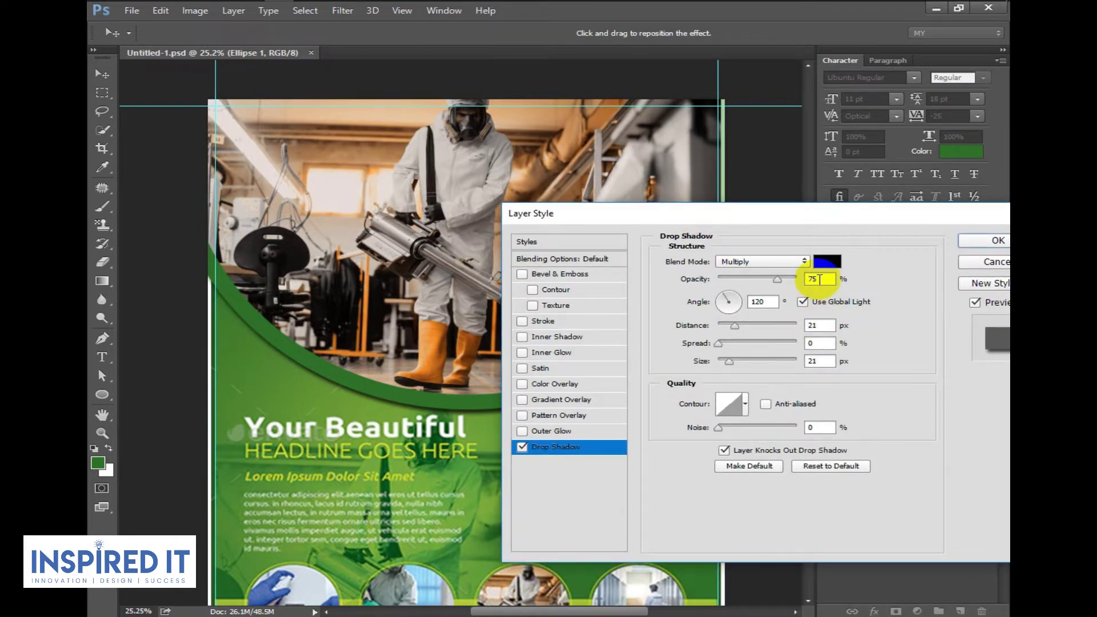
{"action": "left_click", "coordinate": [778, 280]}
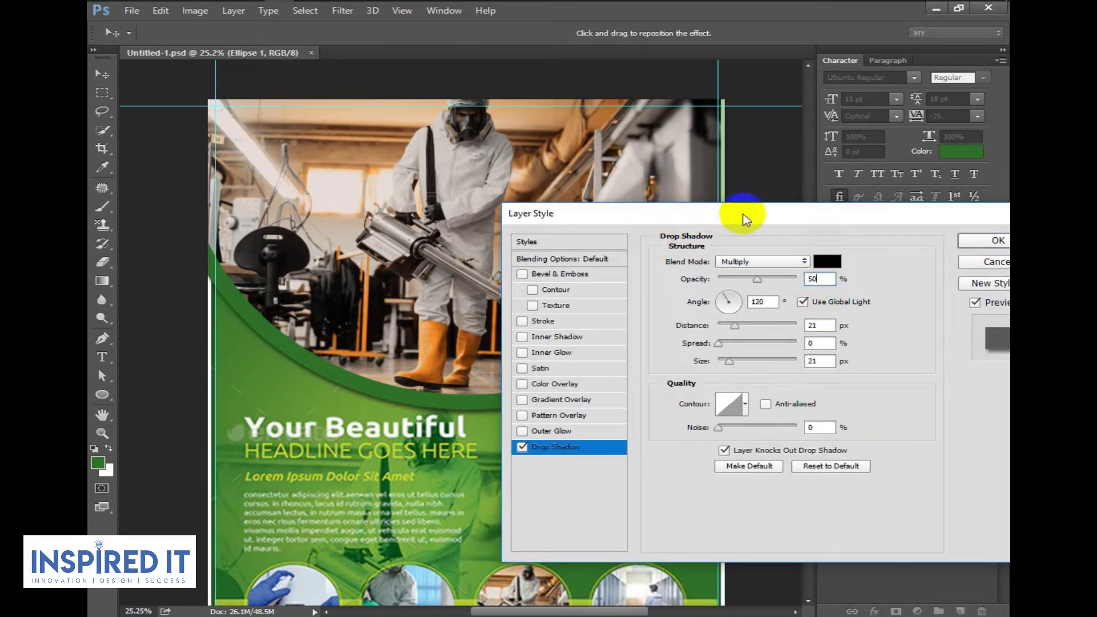
{"action": "left_click_drag", "start_coordinate": [777, 280], "coordinate": [762, 284]}
{"action": "mouse_move", "coordinate": [821, 214]}
{"action": "left_mouse_down"}
{"action": "mouse_move", "coordinate": [577, 452]}
{"action": "mouse_move", "coordinate": [880, 356]}
{"action": "left_mouse_up"}
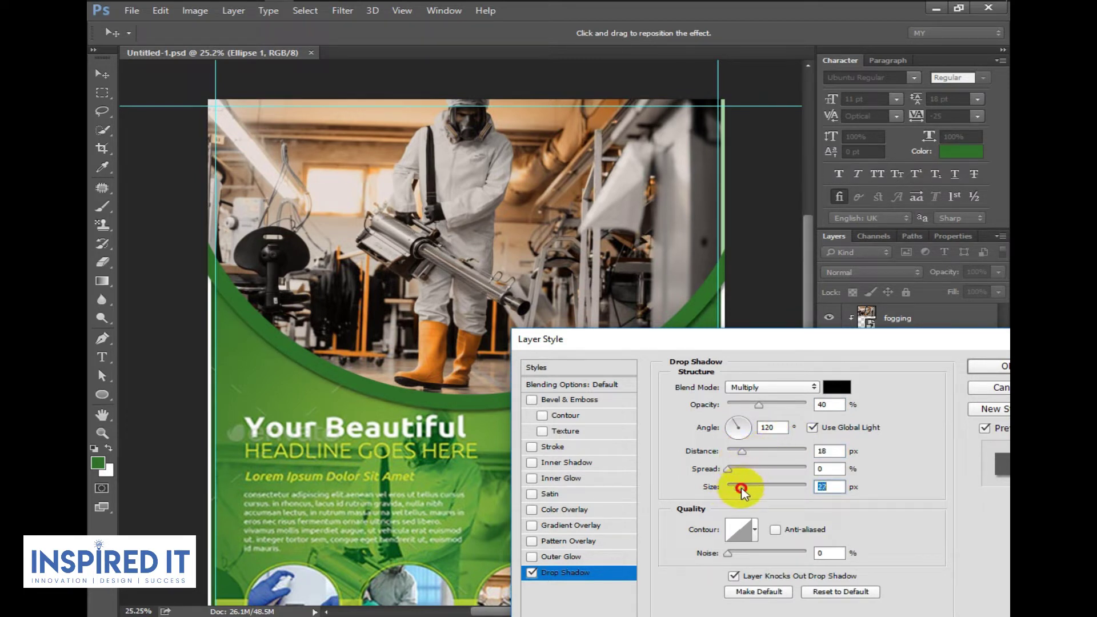
{"action": "left_click", "coordinate": [829, 404]}
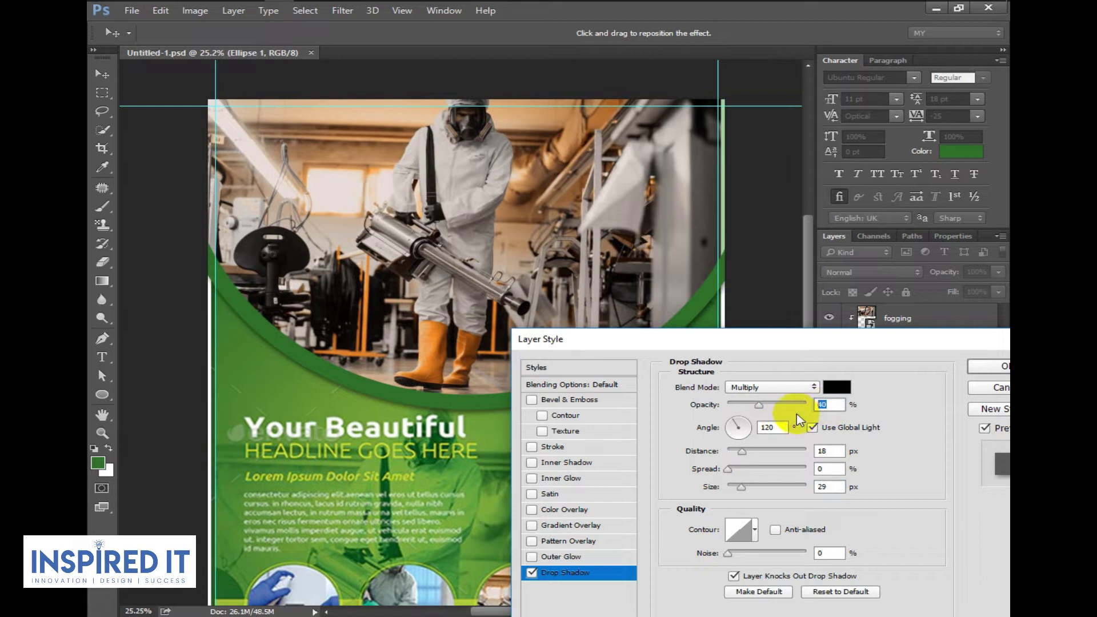
{"action": "type", "text": "30"}
{"action": "left_click_drag", "start_coordinate": [722, 342], "coordinate": [602, 350]}
{"action": "left_click", "coordinate": [850, 377]}
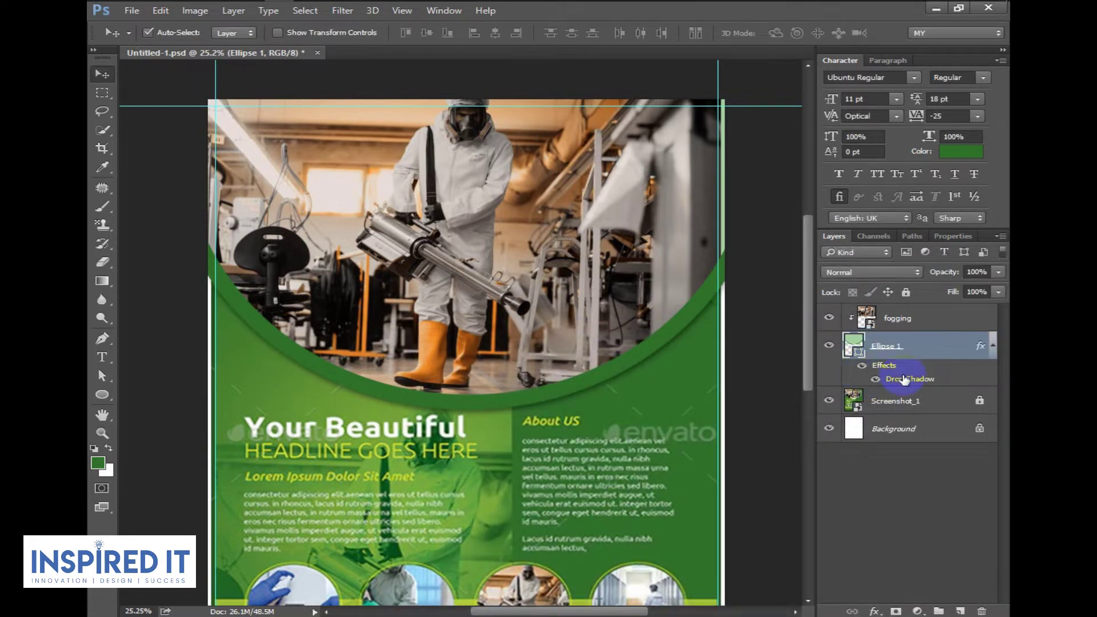
{"action": "scroll", "coordinate": [759, 351], "scroll_direction": "down", "scroll_amount": 3}
Group the fogging photo and Ellipse 1 into a layer group named BG.
{"action": "scroll", "coordinate": [800, 357], "scroll_direction": "up", "scroll_amount": 2}
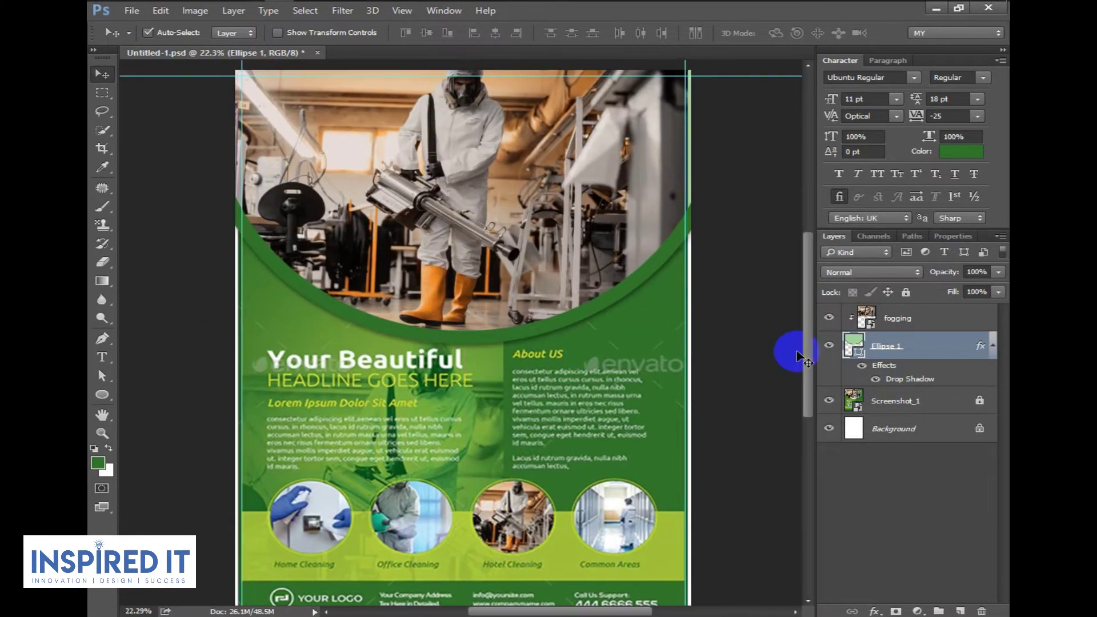
{"action": "left_click", "coordinate": [926, 324], "text": "shift"}
{"action": "key", "text": "ctrl+g"}
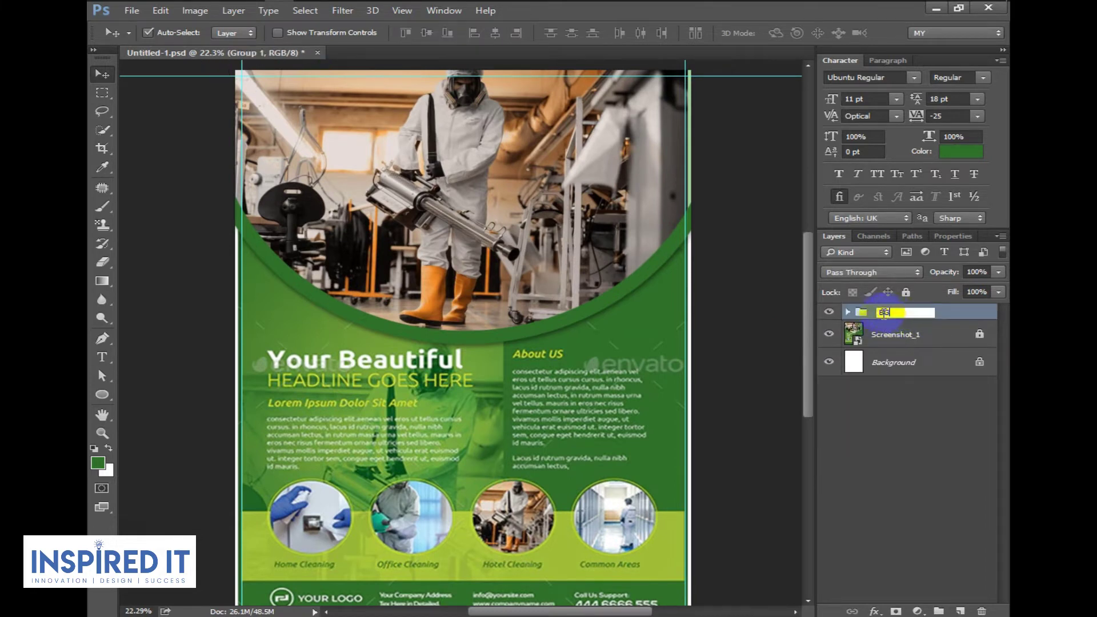
{"action": "key", "text": "Return"}
Toggle the BG group's visibility repeatedly to compare the rebuild with the reference.
{"action": "left_click", "coordinate": [829, 312]}
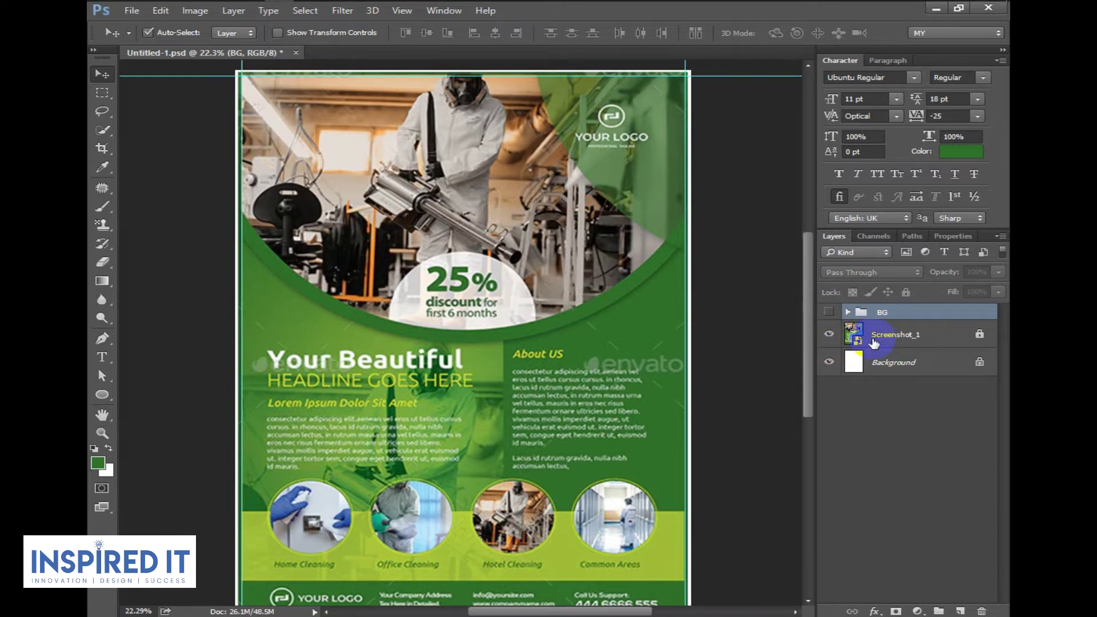
{"action": "left_click", "coordinate": [829, 312]}
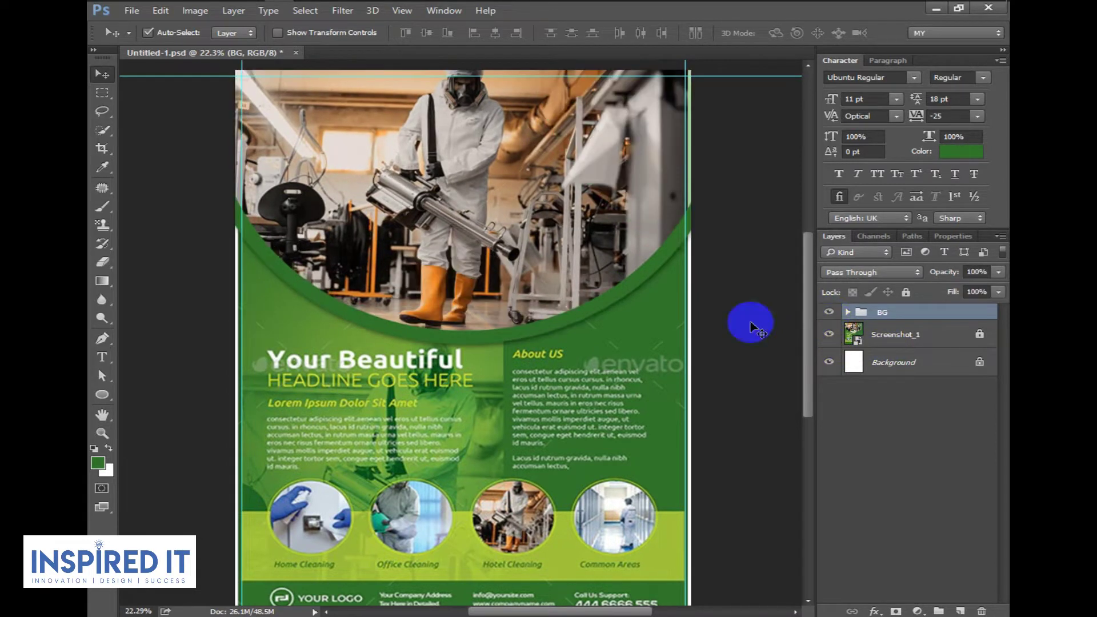
{"action": "scroll", "coordinate": [517, 240], "scroll_direction": "up", "scroll_amount": 1}
{"action": "left_click", "coordinate": [829, 312]}
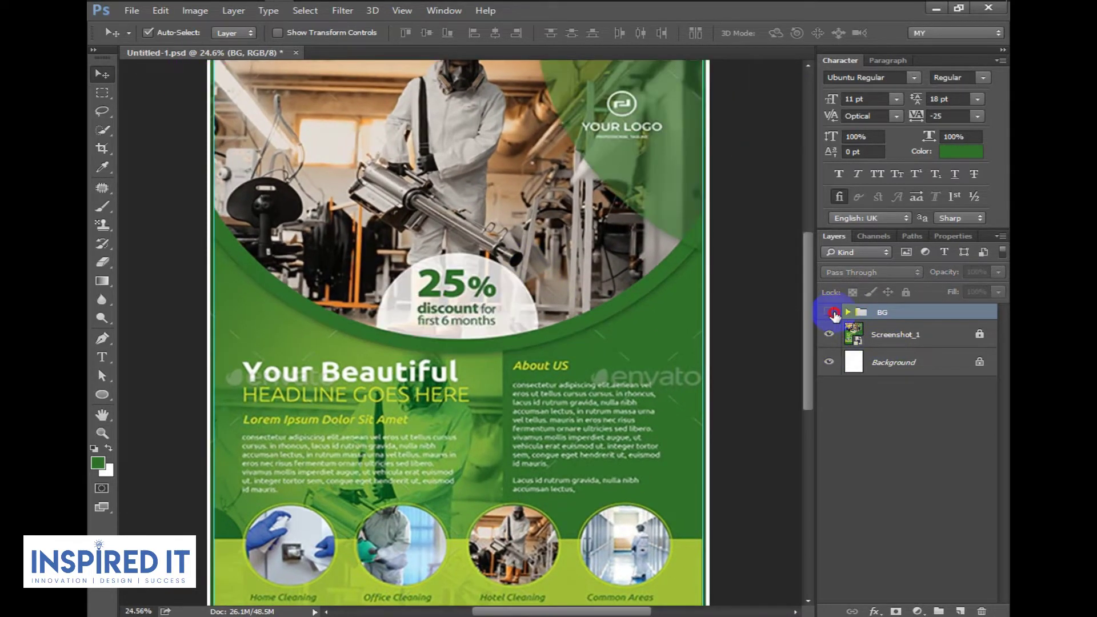
{"action": "left_click", "coordinate": [829, 312]}
{"action": "left_click", "coordinate": [829, 312]}
{"action": "left_click", "coordinate": [829, 312]}
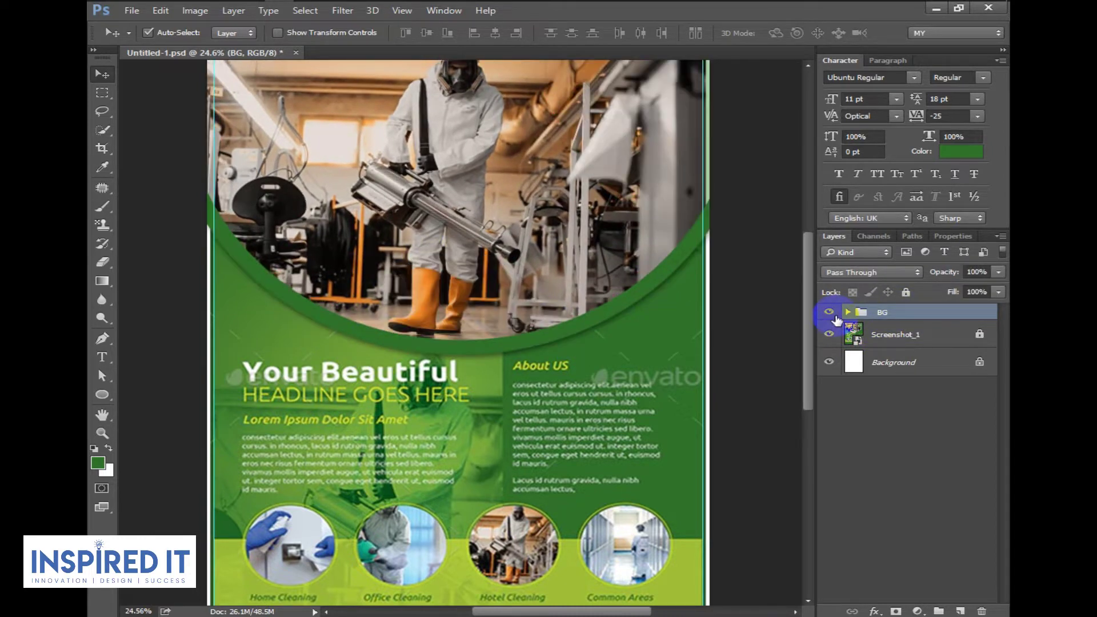
{"action": "scroll", "coordinate": [629, 257], "scroll_direction": "down", "scroll_amount": 3}
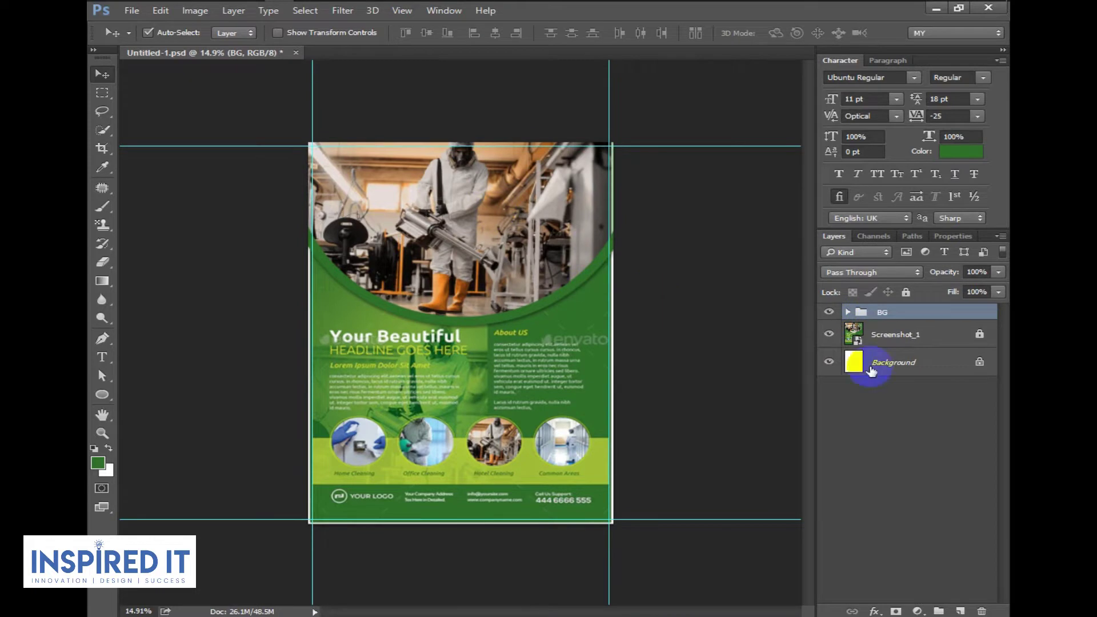
{"action": "left_click", "coordinate": [829, 312]}
Duplicate the green ellipse inside BG and clear the copy's drop shadow.
{"action": "left_click", "coordinate": [829, 311]}
{"action": "left_click", "coordinate": [848, 313]}
{"action": "left_click", "coordinate": [948, 366]}
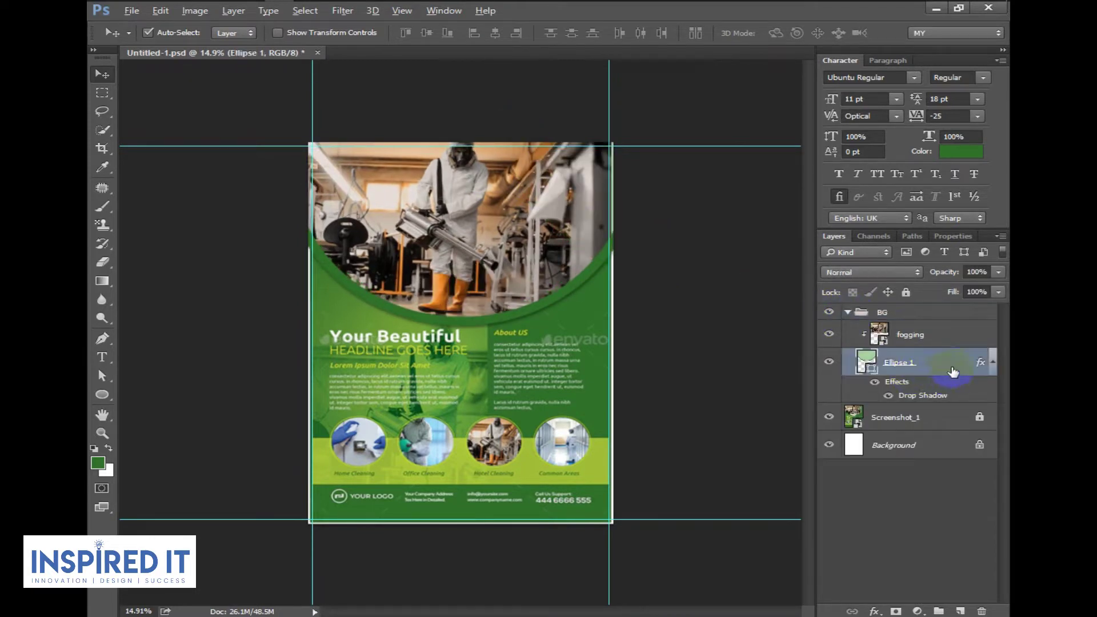
{"action": "left_click_drag", "start_coordinate": [952, 359], "coordinate": [948, 335]}
{"action": "right_click", "coordinate": [949, 338]}
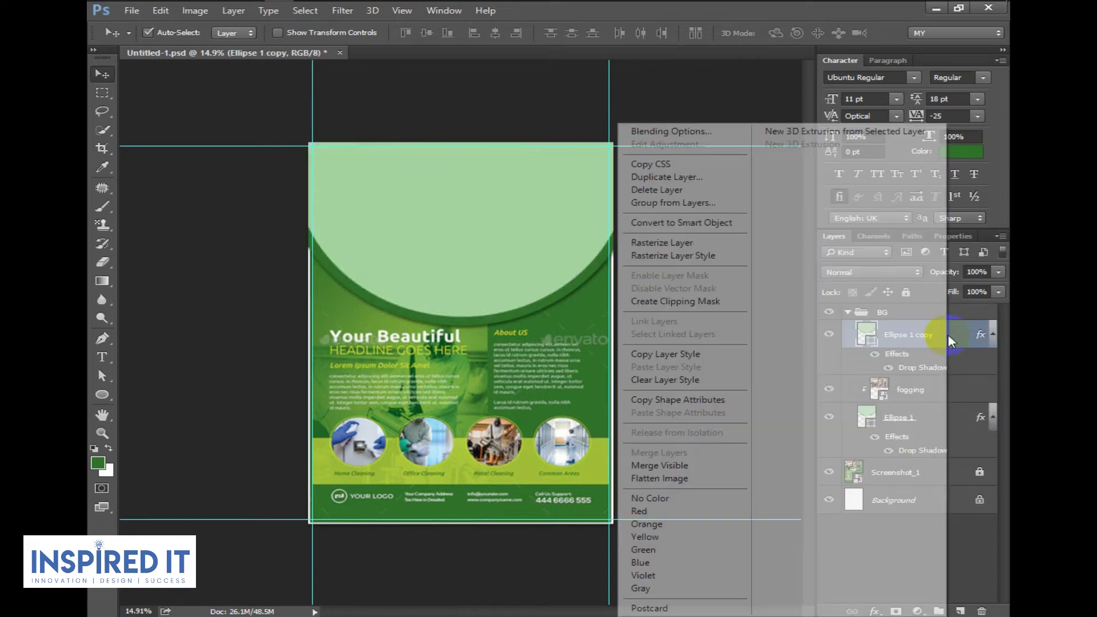
{"action": "left_click", "coordinate": [664, 379]}
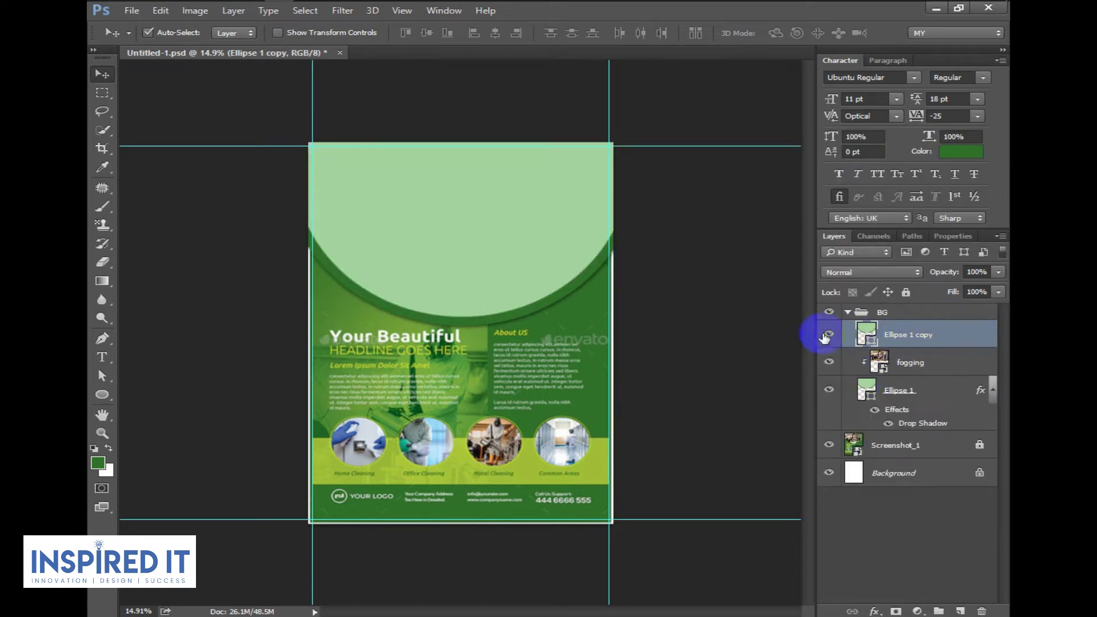
Set the ellipse copy's outline to no colour.
{"action": "left_click", "coordinate": [107, 397]}
{"action": "left_click", "coordinate": [284, 33]}
{"action": "left_click", "coordinate": [208, 63]}
{"action": "left_click", "coordinate": [111, 77]}
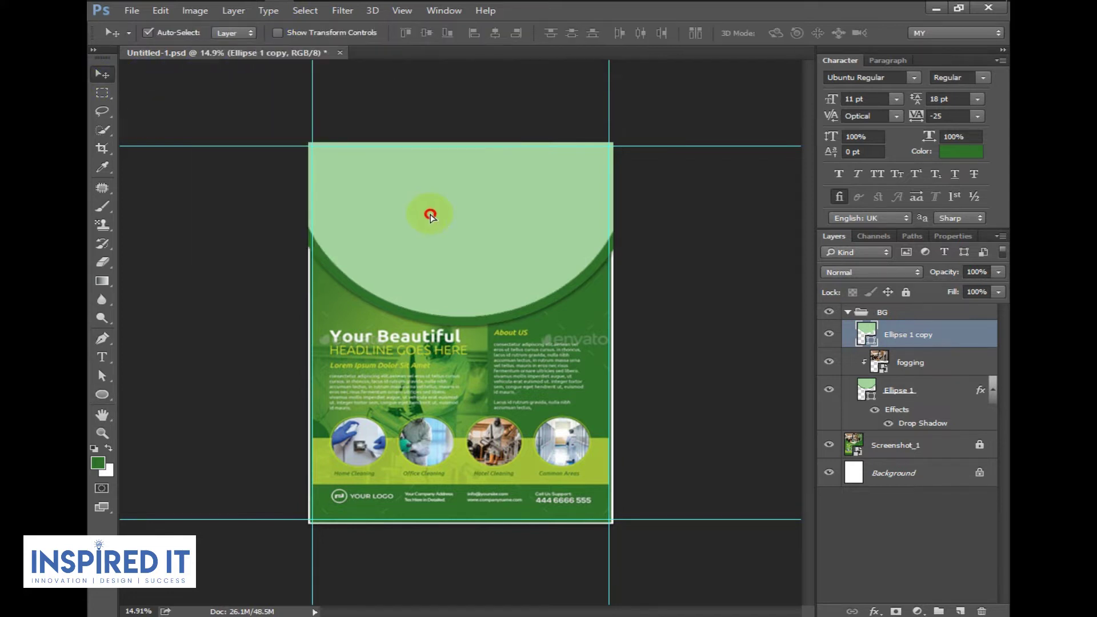
Hide the original ellipse and position the copy in the flyer's top-right corner.
{"action": "left_click_drag", "start_coordinate": [430, 216], "coordinate": [583, 174]}
{"action": "scroll", "coordinate": [577, 251], "scroll_direction": "up", "scroll_amount": 3, "text": "alt"}
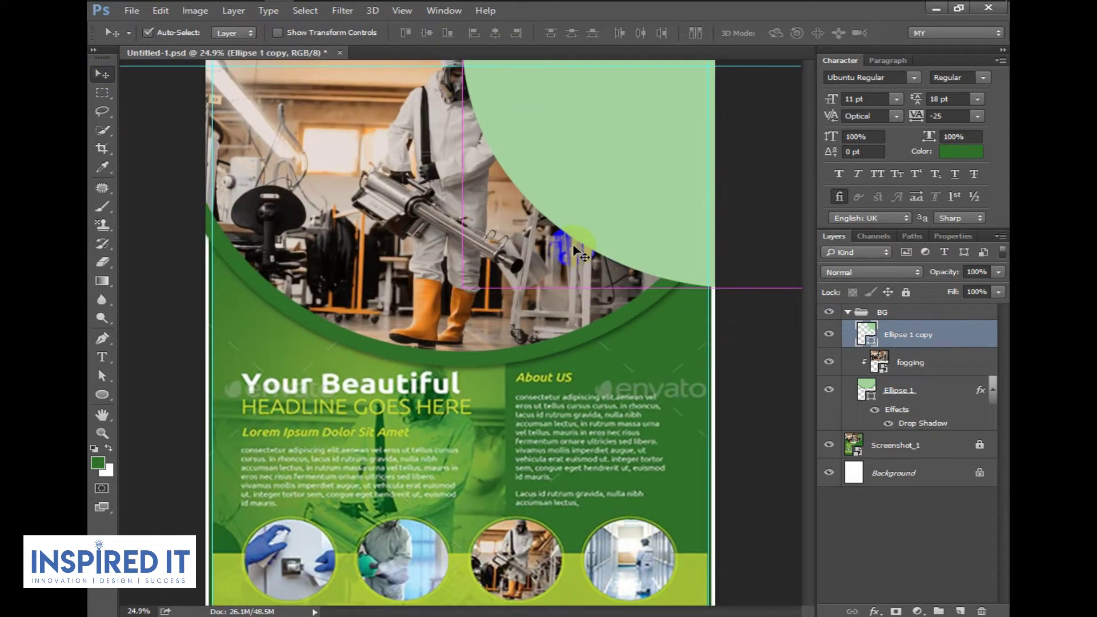
{"action": "scroll", "coordinate": [577, 251], "scroll_direction": "up", "scroll_amount": 3}
{"action": "scroll", "coordinate": [511, 311], "scroll_direction": "right", "scroll_amount": 3}
{"action": "left_click", "coordinate": [828, 390]}
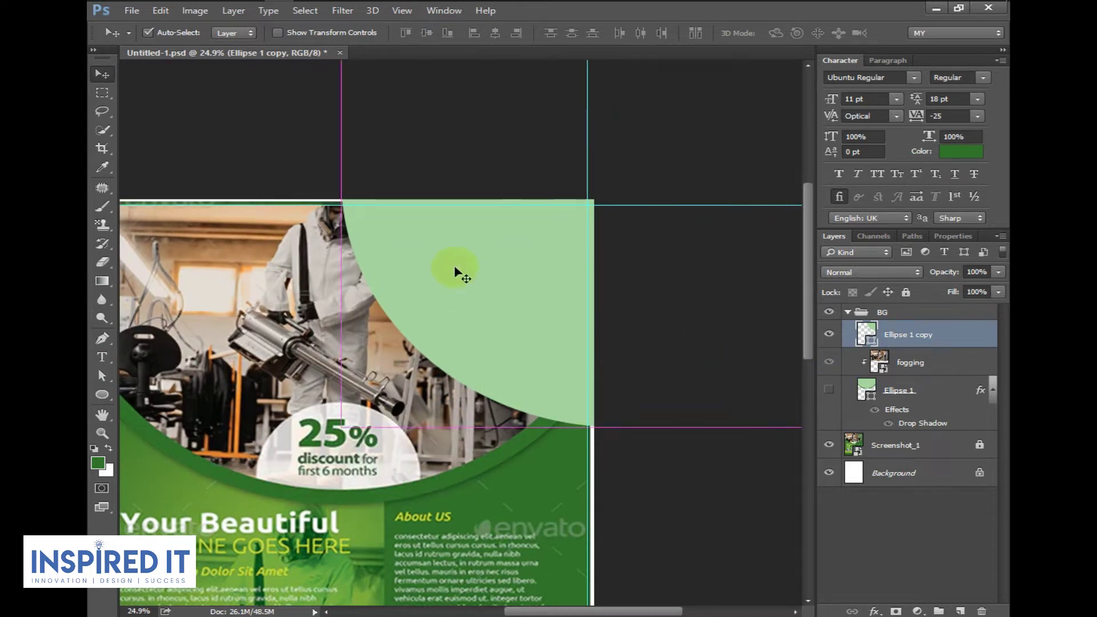
{"action": "left_click_drag", "start_coordinate": [458, 273], "coordinate": [559, 228]}
{"action": "scroll", "coordinate": [492, 252], "scroll_direction": "up", "scroll_amount": 3, "text": "alt"}
{"action": "left_click_drag", "start_coordinate": [573, 303], "coordinate": [553, 331]}
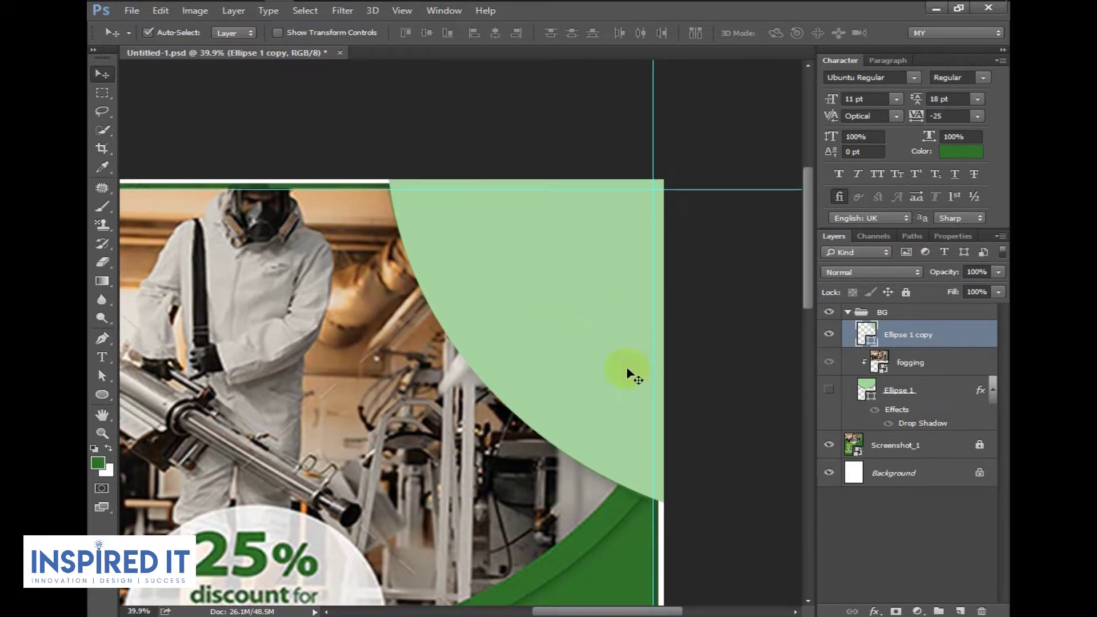
{"action": "left_click", "coordinate": [829, 312]}
Fill the ellipse copy with the flyer's dark green, set to Hard Light at 80% opacity.
{"action": "double_click", "coordinate": [865, 334]}
{"action": "left_click", "coordinate": [99, 458]}
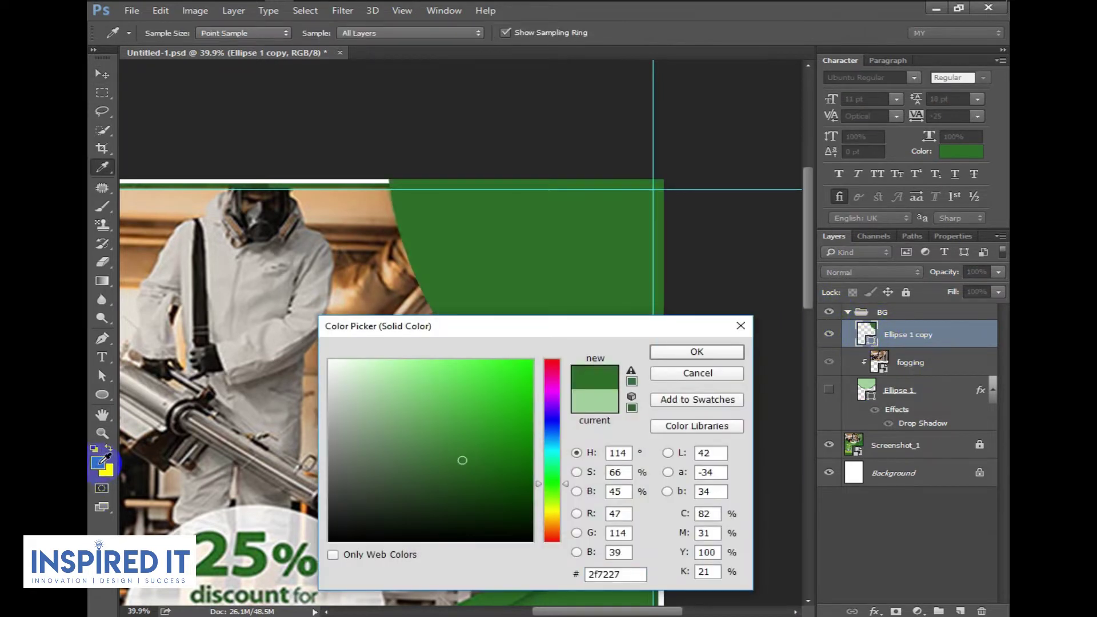
{"action": "left_click", "coordinate": [708, 353]}
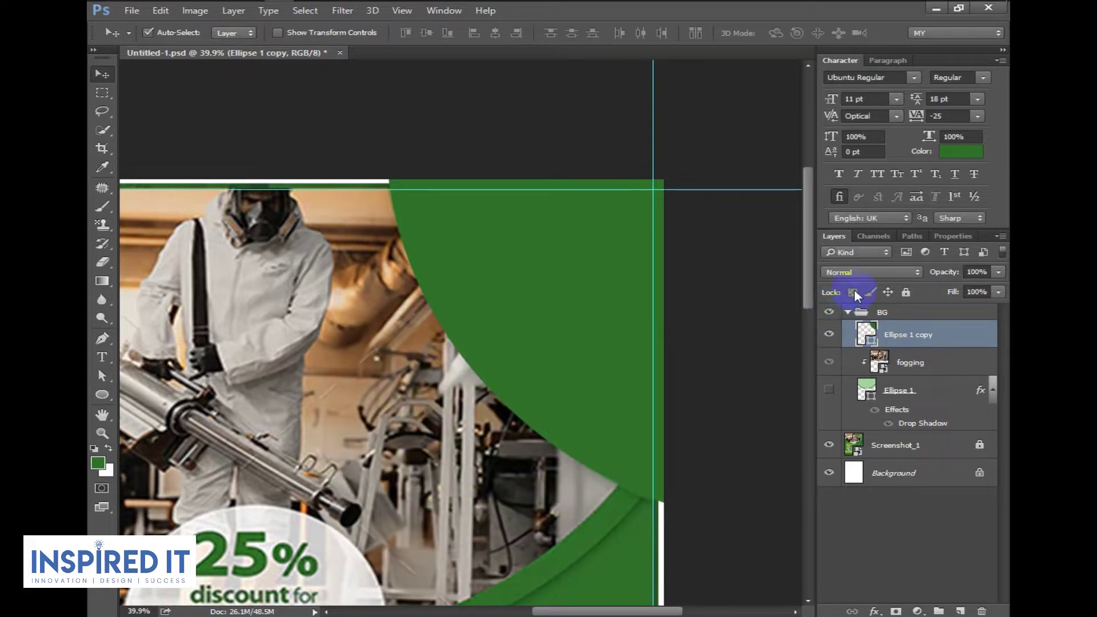
{"action": "left_click", "coordinate": [860, 272]}
{"action": "left_click", "coordinate": [844, 428]}
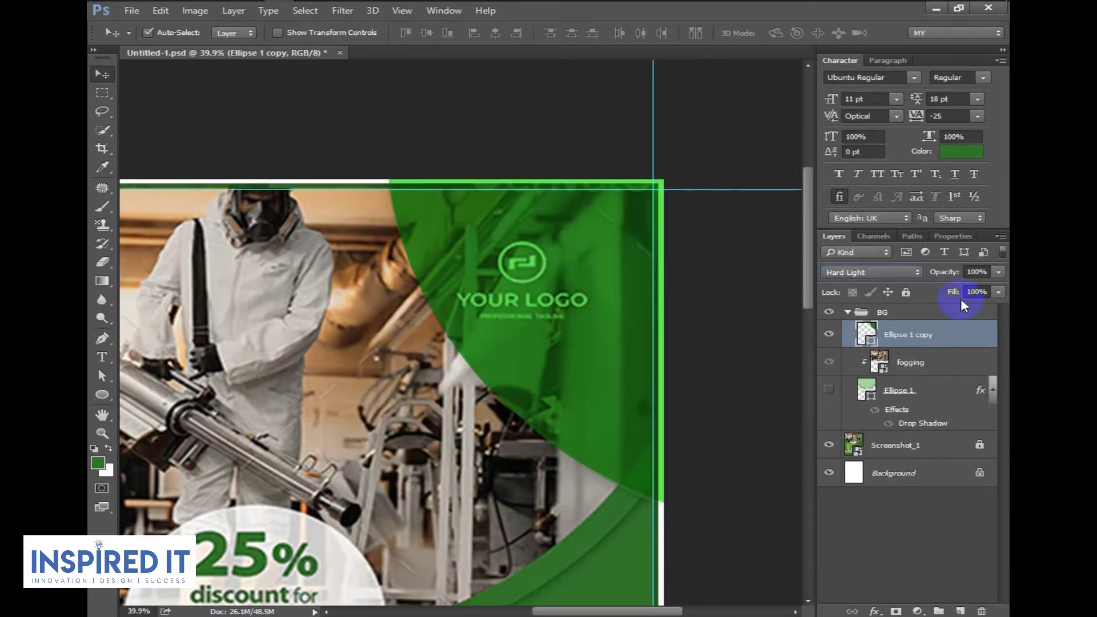
{"action": "left_click_drag", "start_coordinate": [982, 293], "coordinate": [981, 295]}
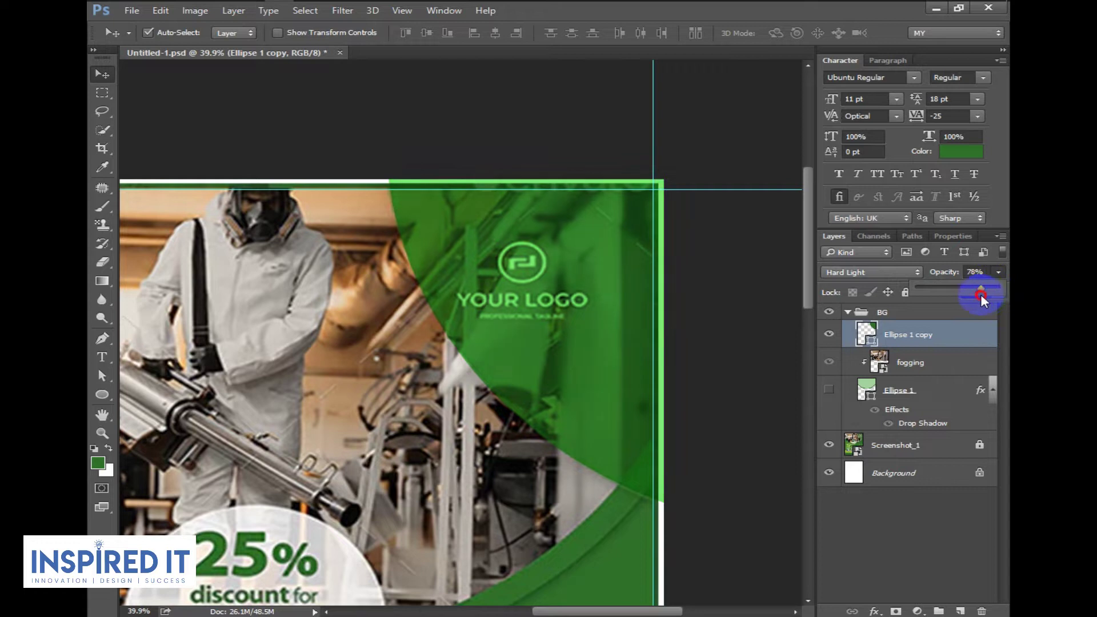
{"action": "left_click", "coordinate": [740, 311]}
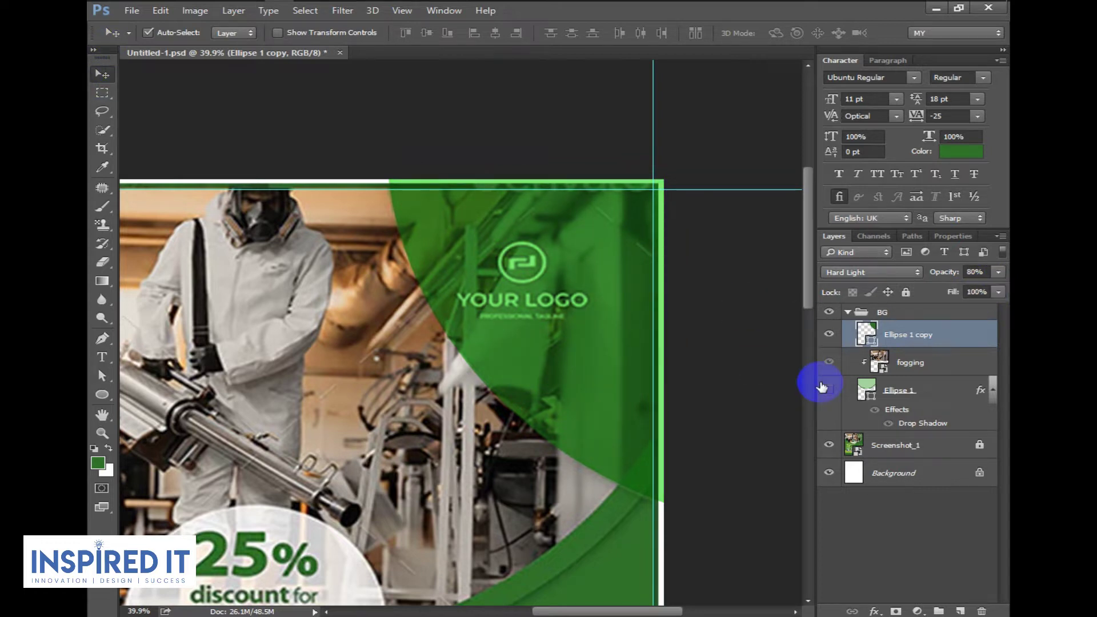
Collapse BG, compare it with the reference, then leave it hidden.
{"action": "left_click", "coordinate": [848, 312]}
{"action": "scroll", "coordinate": [526, 320], "scroll_direction": "down", "scroll_amount": 3}
{"action": "mouse_move", "coordinate": [496, 345]}
{"action": "left_mouse_down"}
{"action": "mouse_move", "coordinate": [524, 345]}
{"action": "mouse_move", "coordinate": [571, 297]}
{"action": "left_mouse_up"}
{"action": "left_click", "coordinate": [829, 313]}
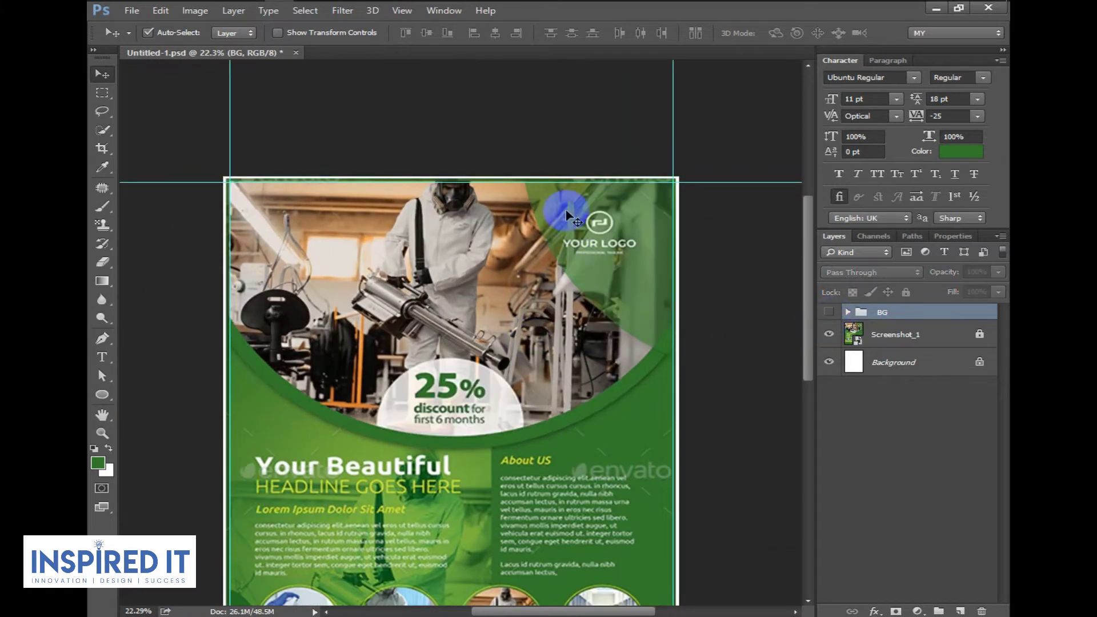
{"action": "left_click", "coordinate": [828, 314]}
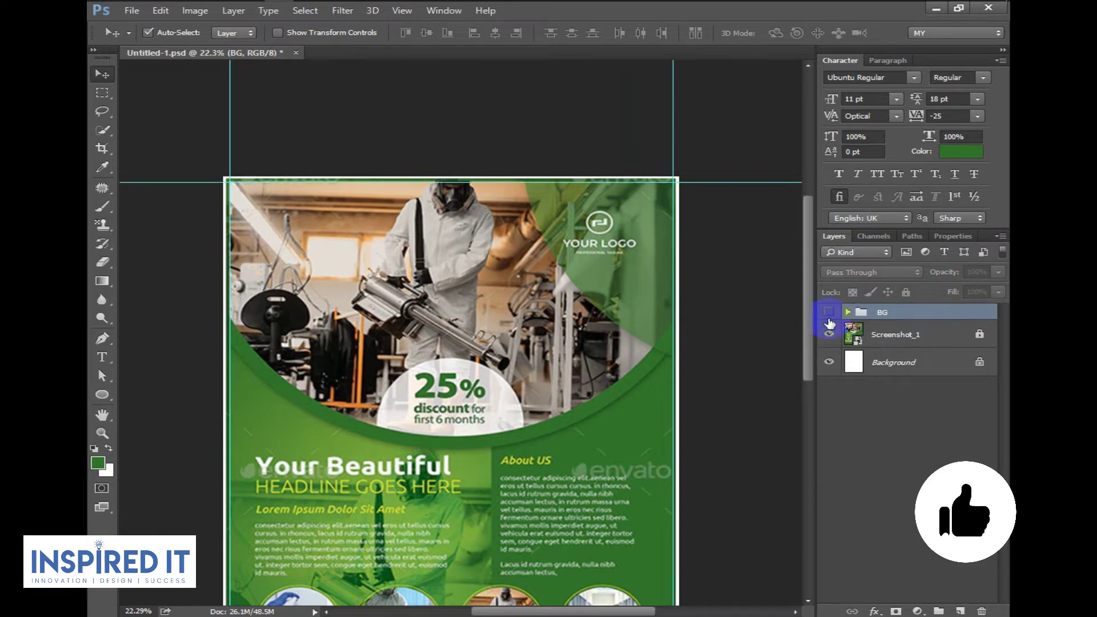
{"action": "left_click", "coordinate": [828, 312]}
{"action": "key", "text": "ctrl+minus"}
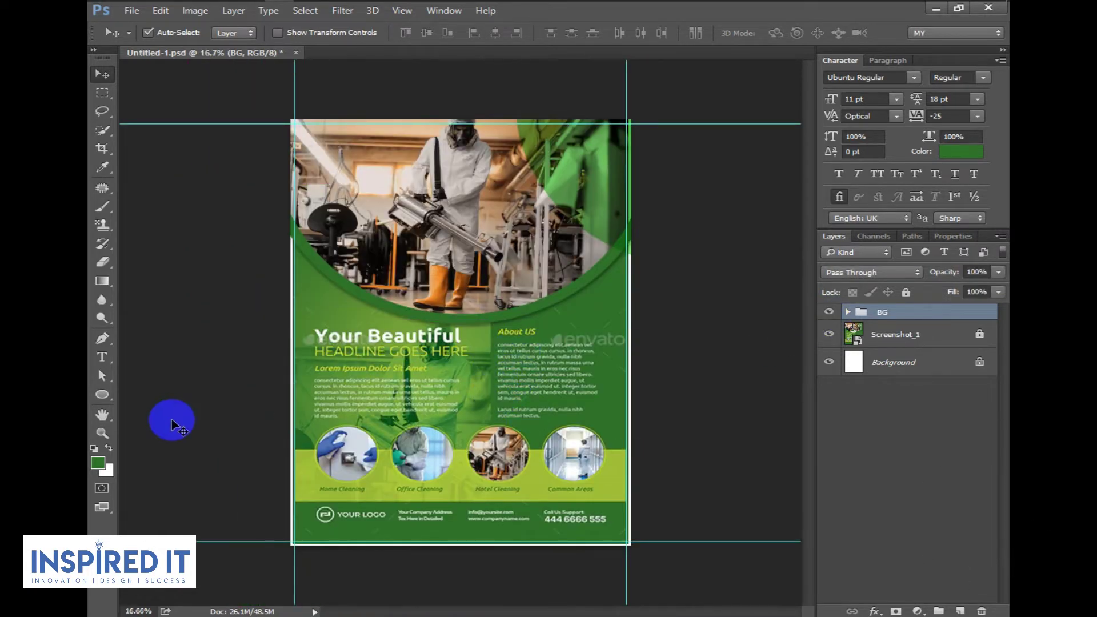
{"action": "left_click", "coordinate": [829, 312]}
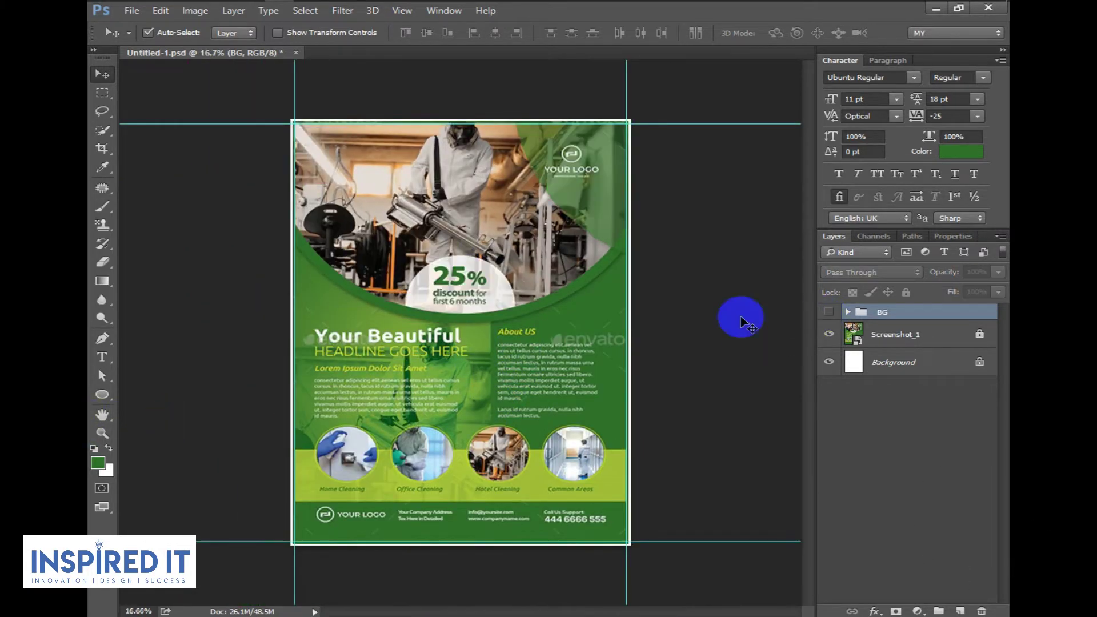
{"action": "scroll", "coordinate": [595, 343], "scroll_direction": "up", "scroll_amount": 3}
{"action": "scroll", "coordinate": [533, 335], "scroll_direction": "up", "scroll_amount": 1}
Draw a white circle over the 25% discount badge.
{"action": "left_click", "coordinate": [103, 394]}
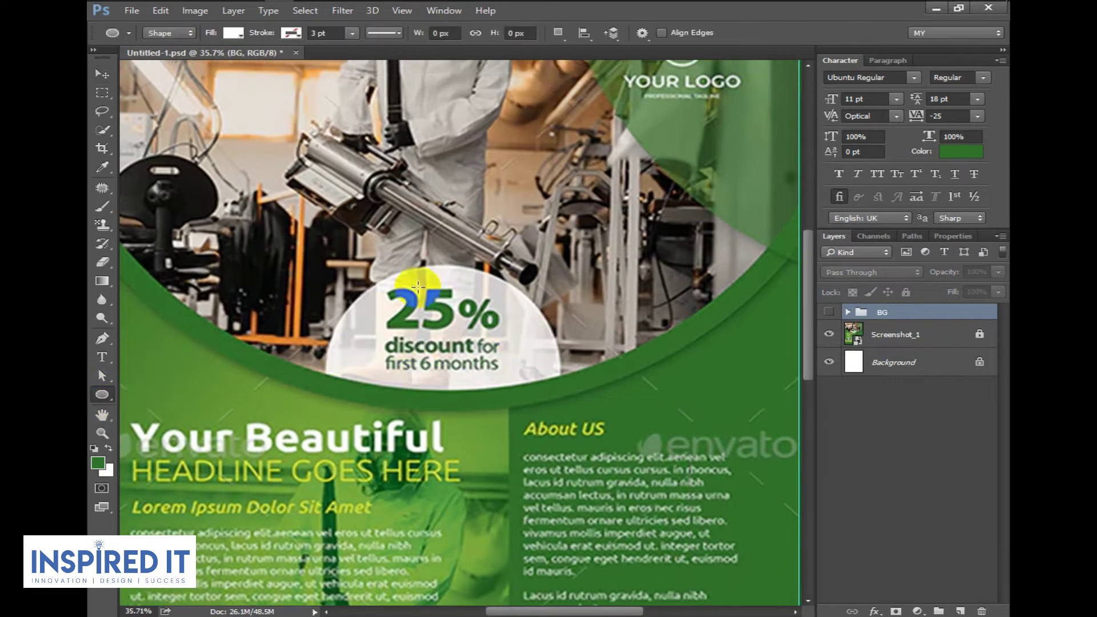
{"action": "mouse_move", "coordinate": [453, 380]}
{"action": "left_mouse_down"}
{"action": "mouse_move", "coordinate": [491, 446]}
{"action": "mouse_move", "coordinate": [594, 493]}
{"action": "mouse_move", "coordinate": [561, 481]}
{"action": "left_mouse_up"}
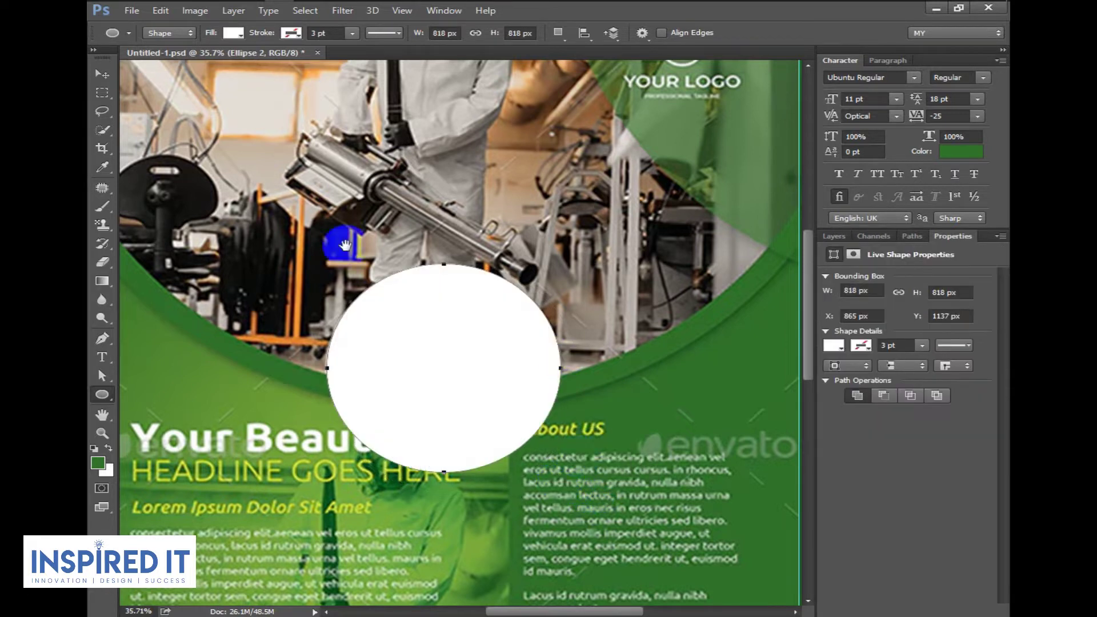
{"action": "left_click", "coordinate": [98, 77]}
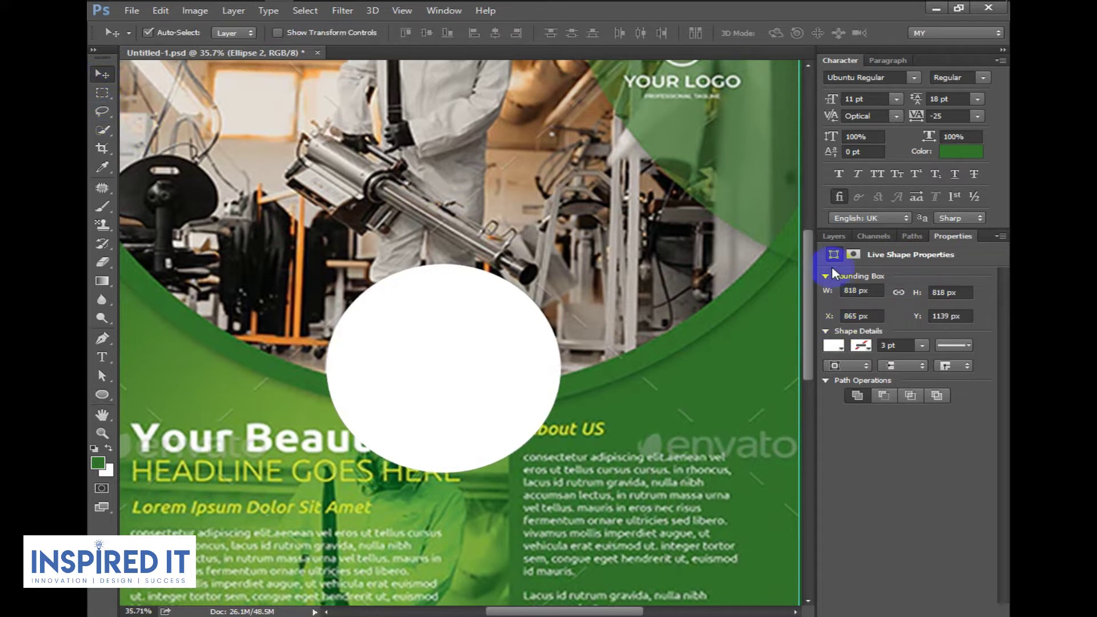
{"action": "key", "text": "F7"}
Move Ellipse 2 into BG, clipped above fogging, at 81% opacity.
{"action": "left_click", "coordinate": [828, 341]}
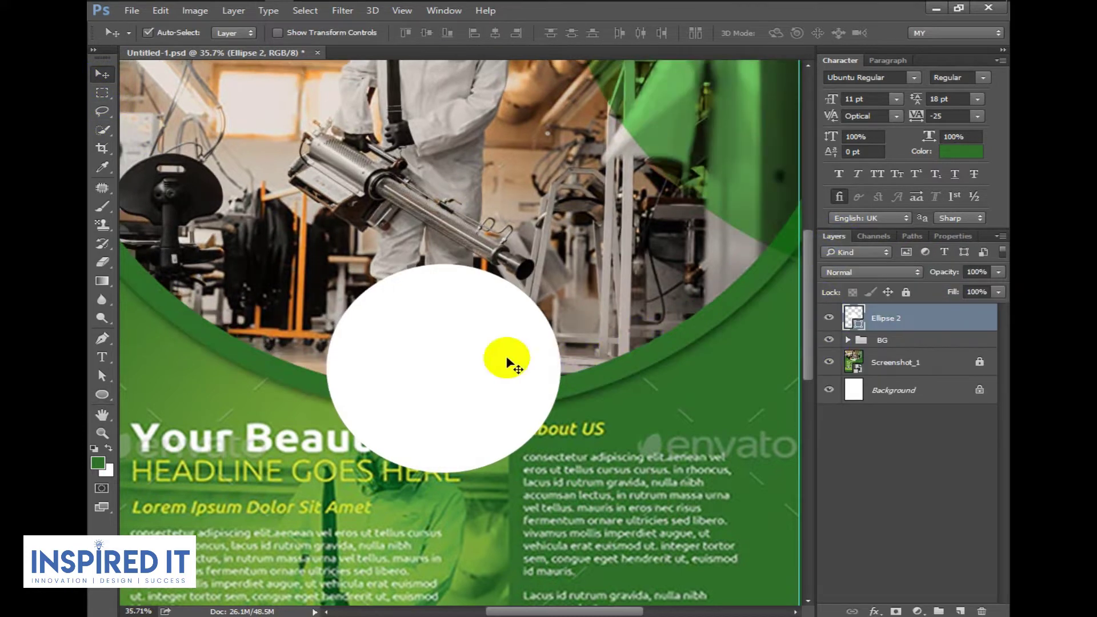
{"action": "left_click", "coordinate": [848, 340]}
{"action": "mouse_move", "coordinate": [938, 330]}
{"action": "left_mouse_down"}
{"action": "mouse_move", "coordinate": [931, 405]}
{"action": "mouse_move", "coordinate": [934, 383]}
{"action": "left_mouse_up"}
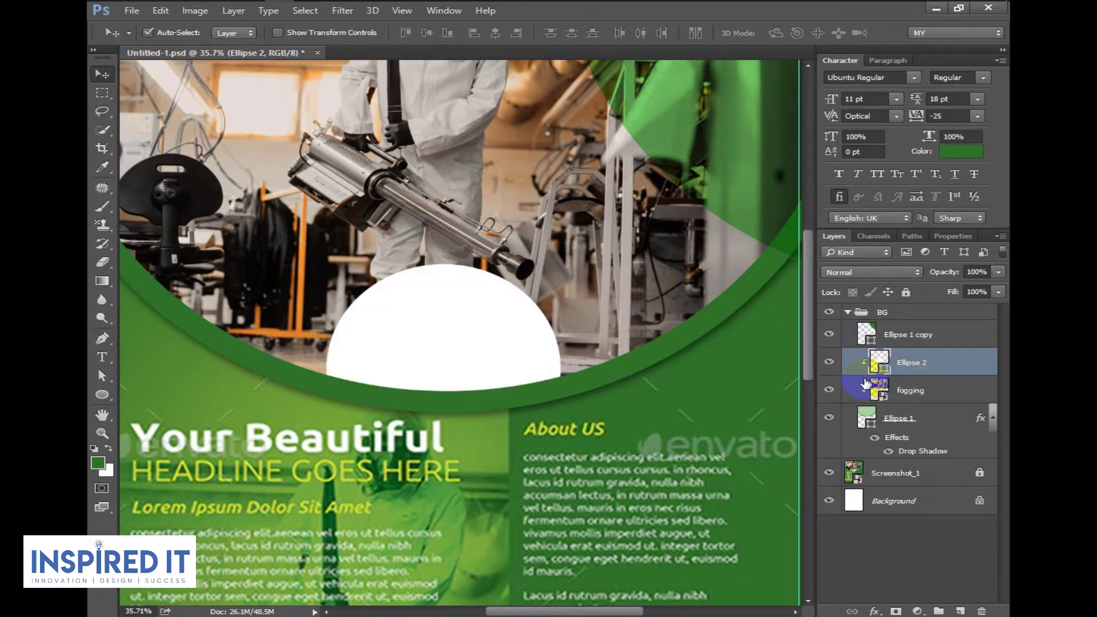
{"action": "scroll", "coordinate": [502, 289], "scroll_direction": "down", "scroll_amount": 2, "text": "alt"}
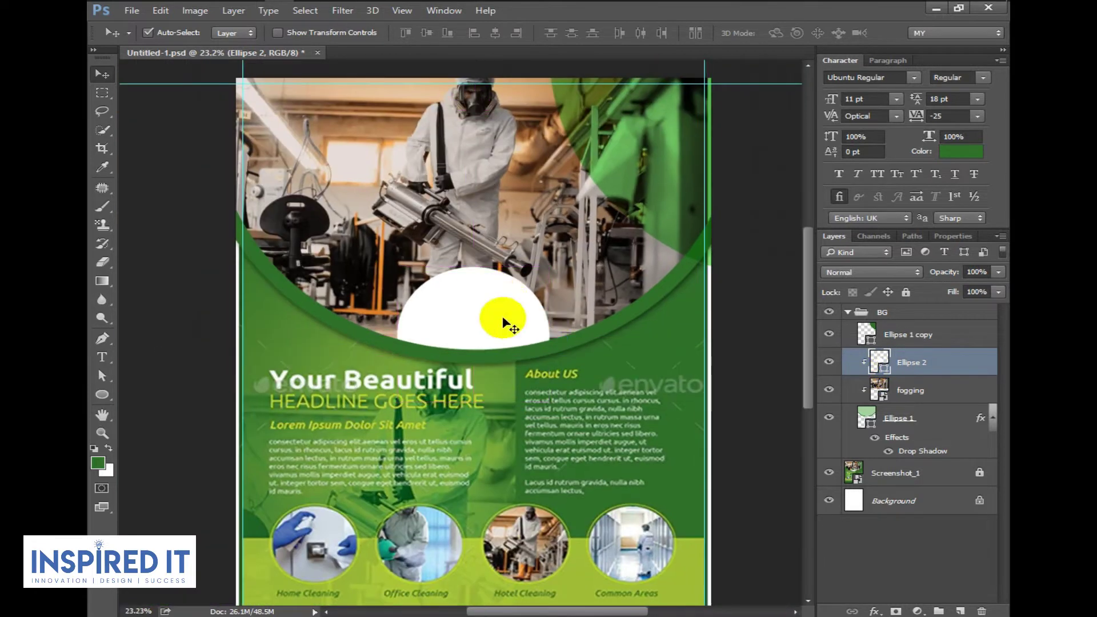
{"action": "left_click", "coordinate": [988, 290]}
{"action": "left_click_drag", "start_coordinate": [989, 291], "coordinate": [981, 293]}
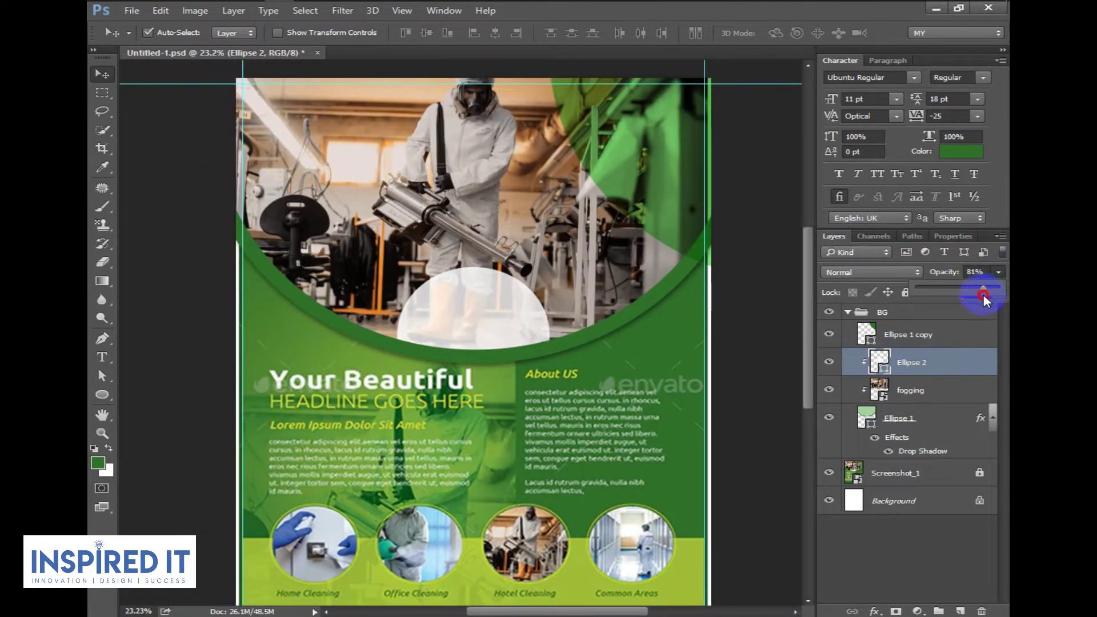
{"action": "left_click_drag", "start_coordinate": [983, 296], "coordinate": [980, 298]}
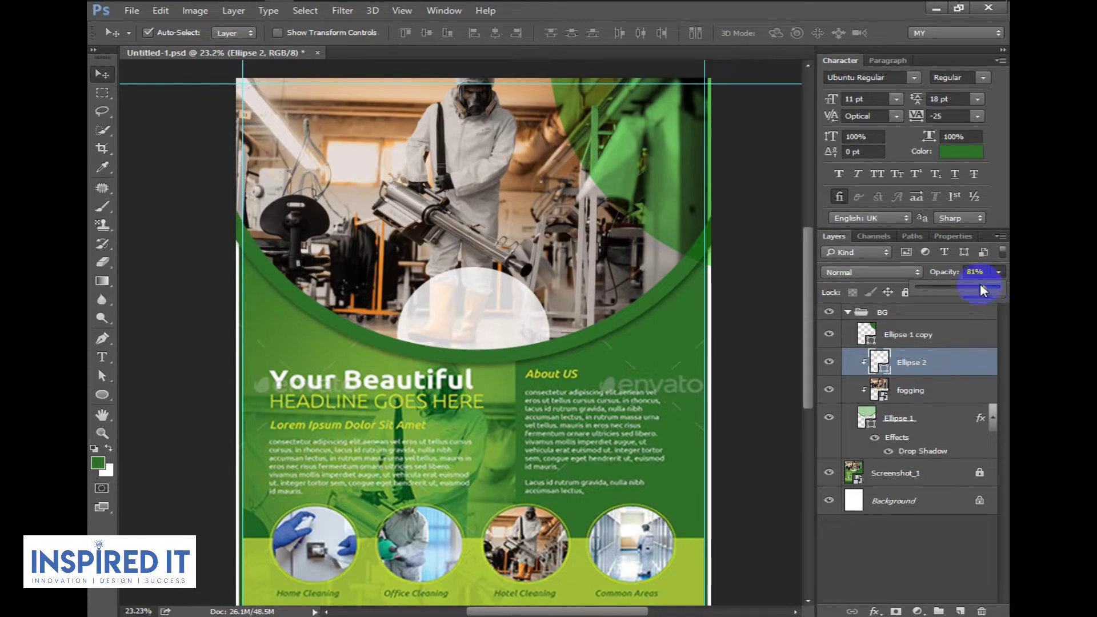
{"action": "left_click", "coordinate": [857, 312]}
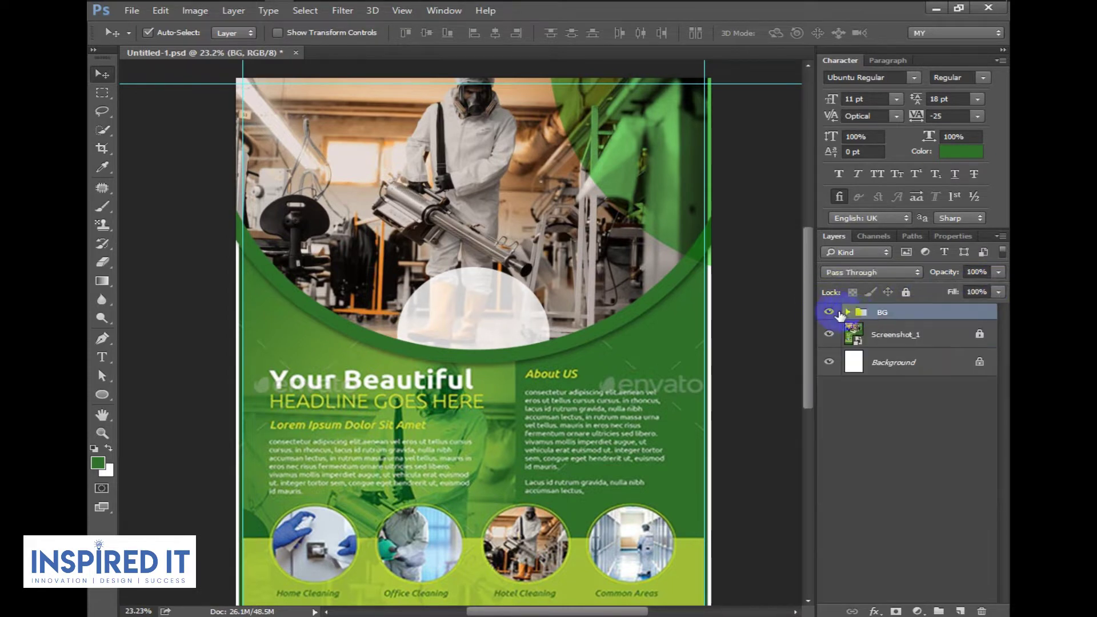
Toggle BG to compare with the reference and adjust the view of the flyer.
{"action": "left_click", "coordinate": [833, 312]}
{"action": "left_click", "coordinate": [831, 313]}
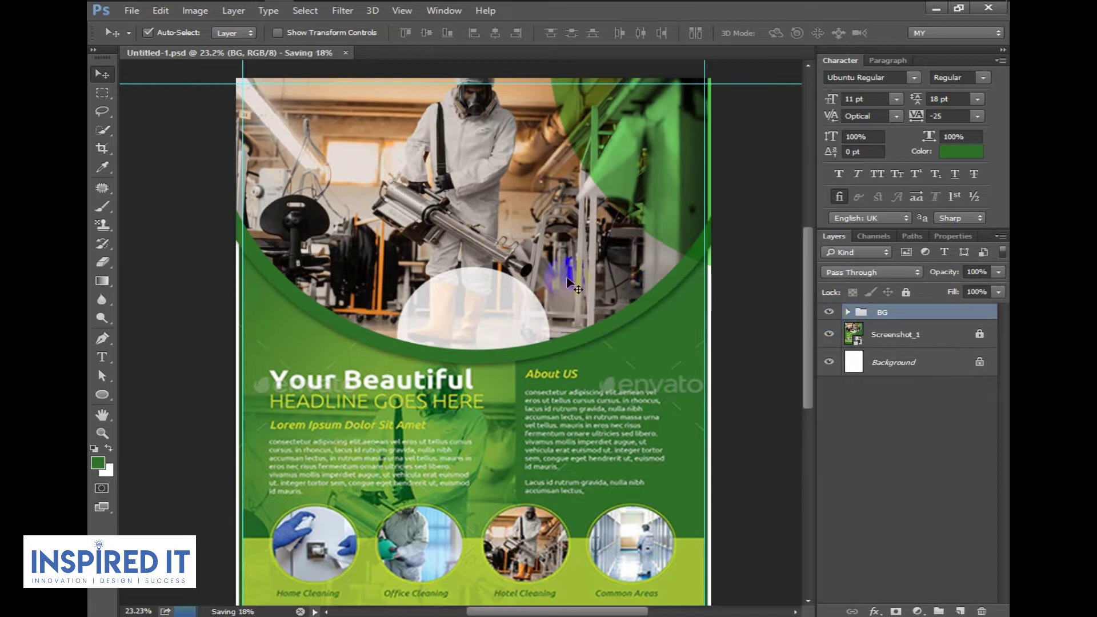
{"action": "left_click", "coordinate": [828, 313]}
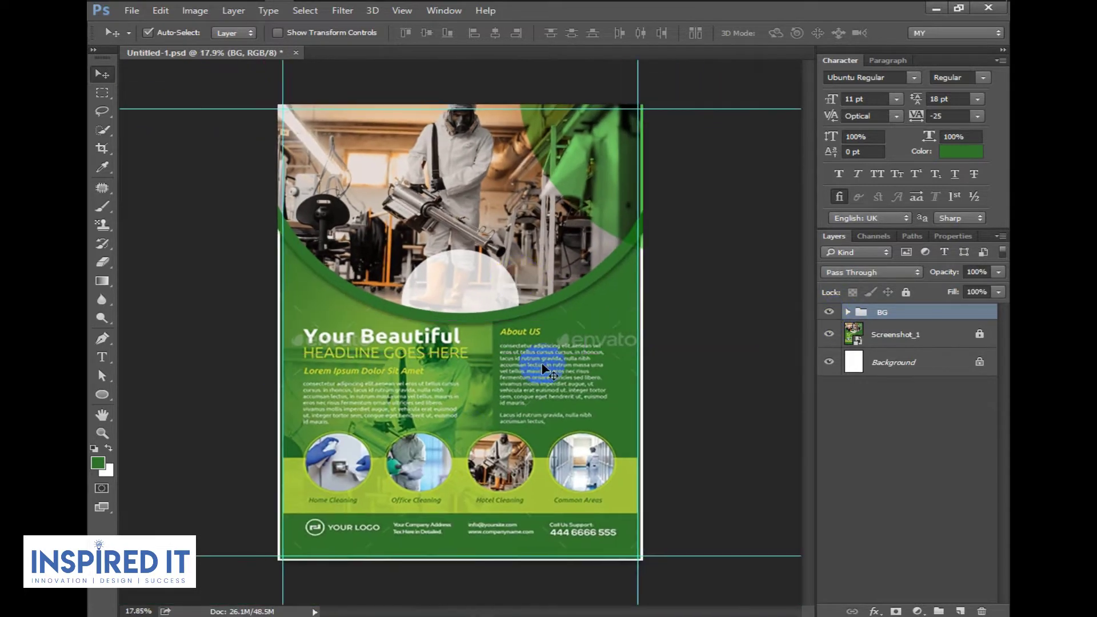
{"action": "scroll", "coordinate": [526, 386], "scroll_direction": "up", "scroll_amount": 2}
{"action": "left_click_drag", "start_coordinate": [526, 386], "coordinate": [529, 391]}
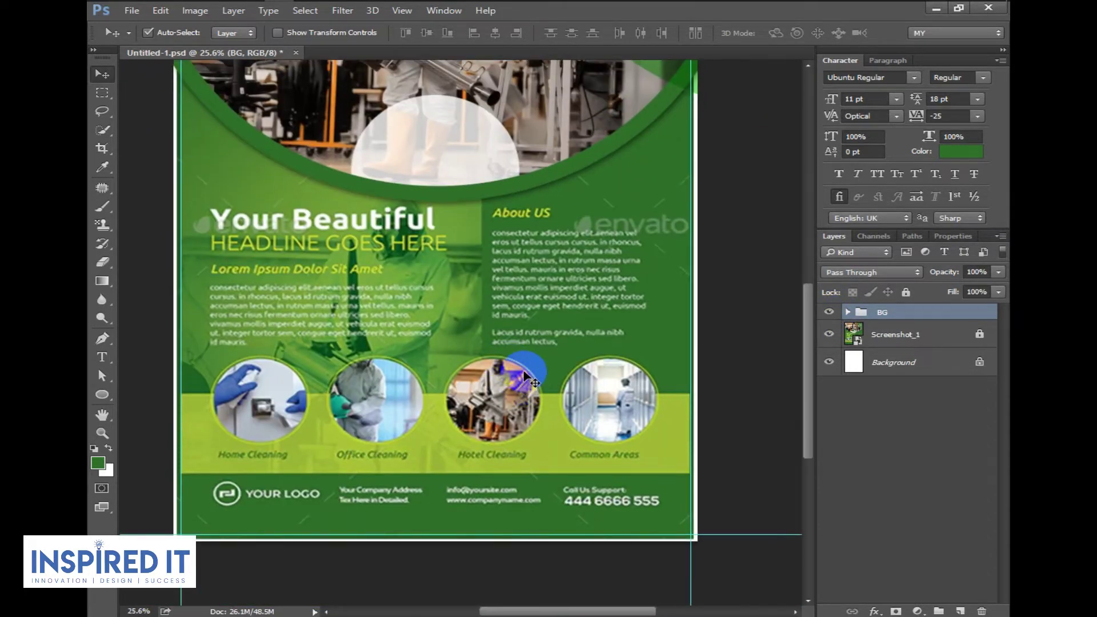
{"action": "scroll", "coordinate": [558, 215], "scroll_direction": "down", "scroll_amount": 3}
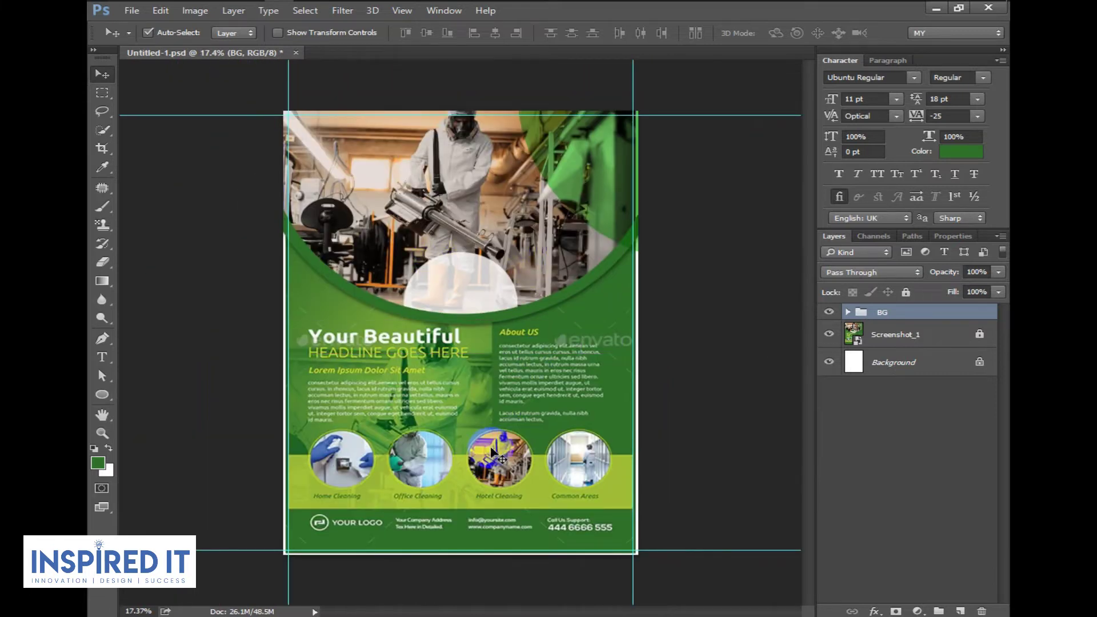
{"action": "scroll", "coordinate": [494, 455], "scroll_direction": "up", "scroll_amount": 3}
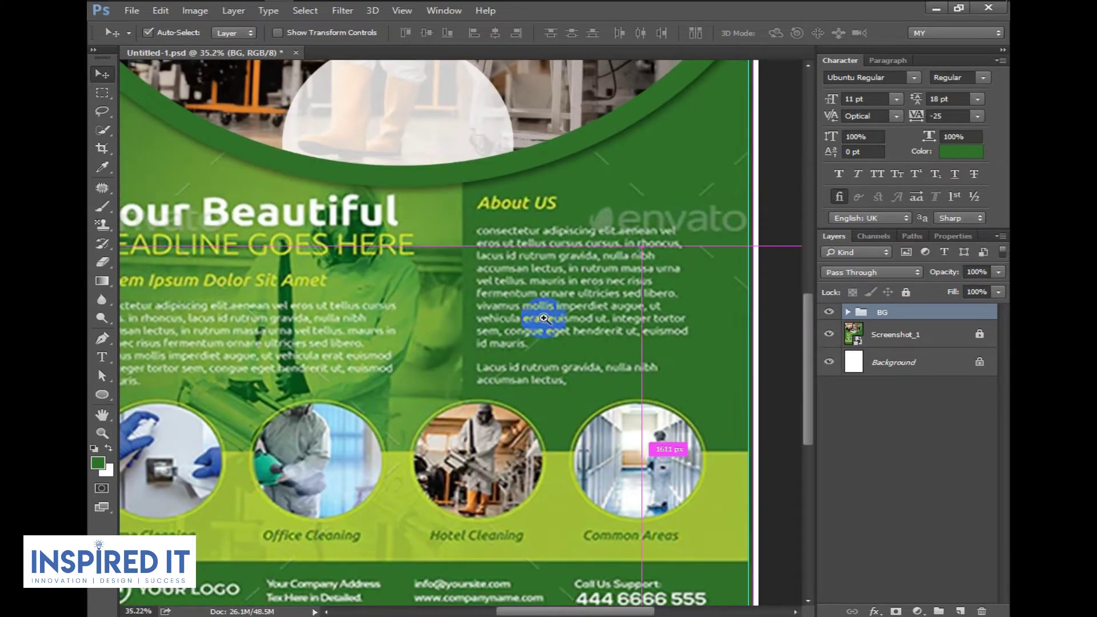
{"action": "scroll", "coordinate": [544, 319], "scroll_direction": "down", "scroll_amount": 2}
Draw a large rectangle covering the flyer's middle section.
{"action": "right_click", "coordinate": [102, 395]}
{"action": "left_click", "coordinate": [195, 399]}
{"action": "scroll", "coordinate": [503, 262], "scroll_direction": "down", "scroll_amount": 2}
{"action": "mouse_move", "coordinate": [270, 180]}
{"action": "left_mouse_down"}
{"action": "mouse_move", "coordinate": [499, 472]}
{"action": "mouse_move", "coordinate": [647, 507]}
{"action": "left_mouse_up"}
Nudge the white rectangle up so the lime strip shows below it.
{"action": "left_click", "coordinate": [102, 74]}
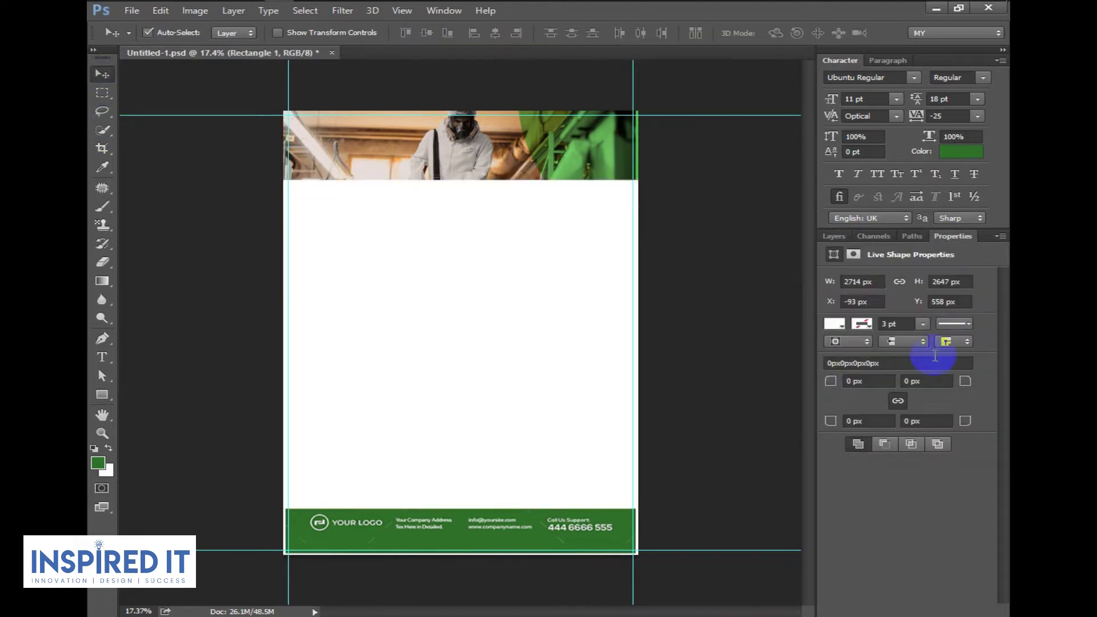
{"action": "left_click", "coordinate": [833, 236]}
{"action": "left_click_drag", "start_coordinate": [531, 385], "coordinate": [570, 338]}
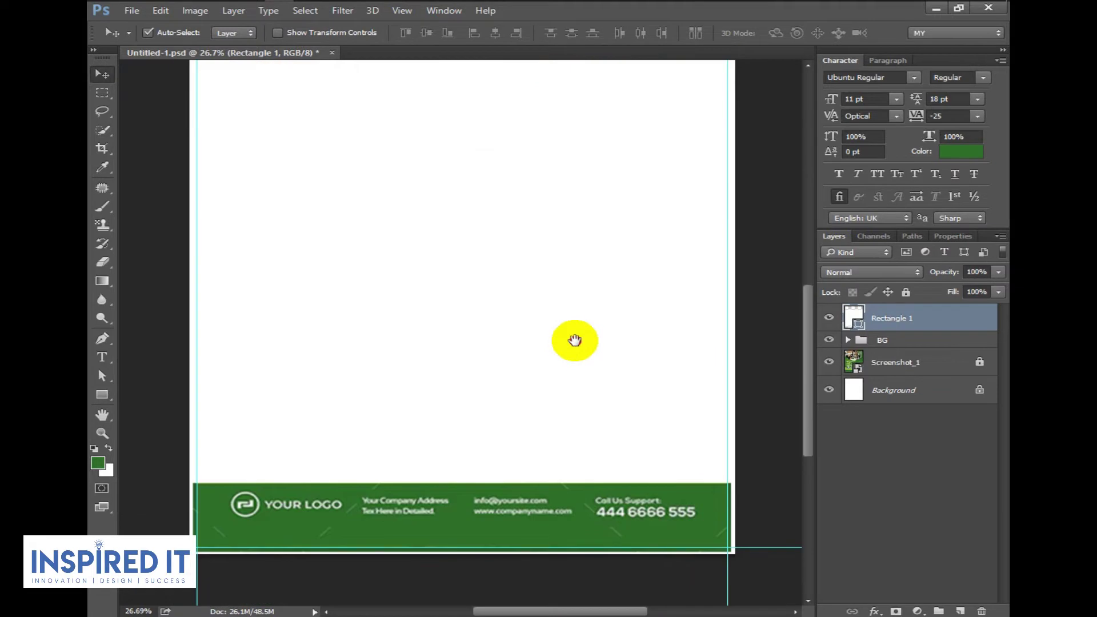
{"action": "left_click", "coordinate": [829, 318]}
{"action": "mouse_move", "coordinate": [595, 451]}
{"action": "left_mouse_down"}
{"action": "mouse_move", "coordinate": [590, 428]}
{"action": "mouse_move", "coordinate": [619, 433]}
{"action": "left_mouse_up"}
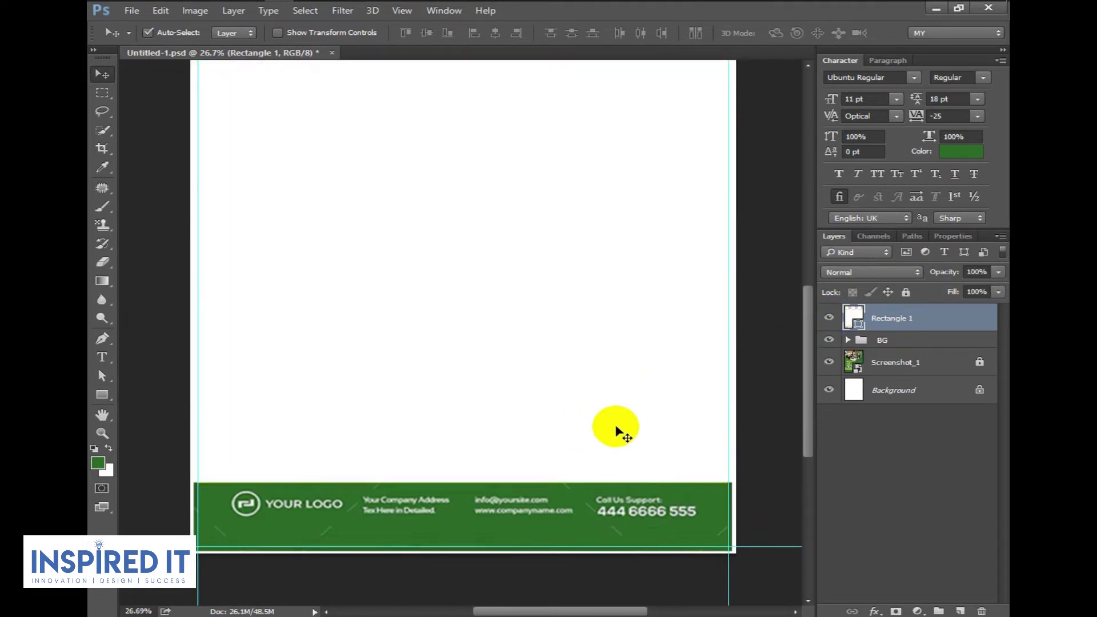
{"action": "left_click", "coordinate": [829, 319]}
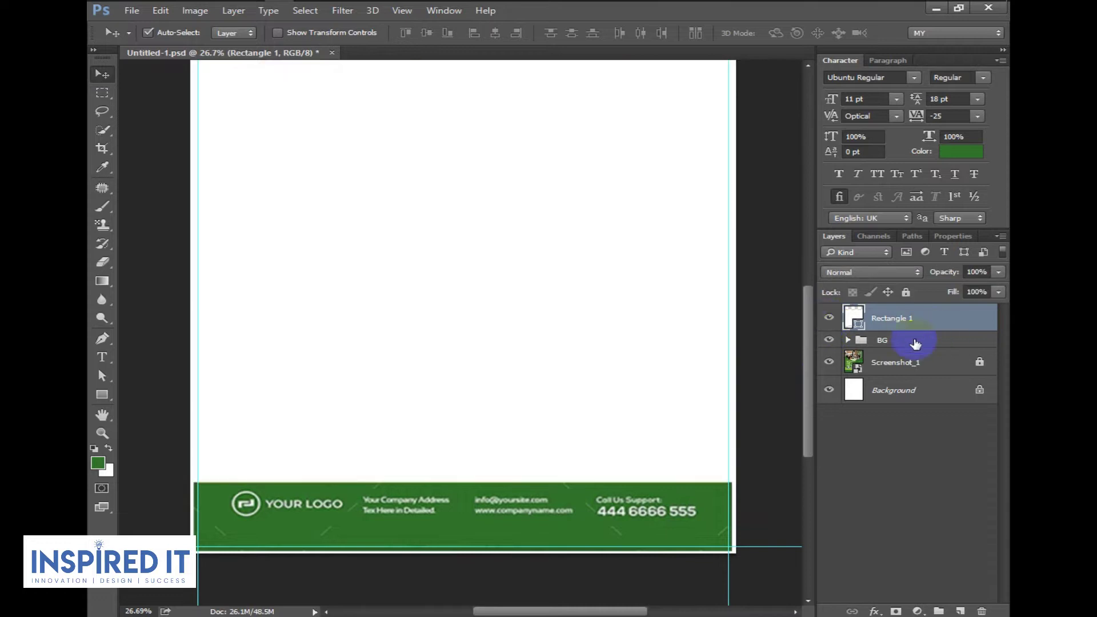
Move Rectangle 1 into the BG group below Ellipse 1 and save the document.
{"action": "left_click", "coordinate": [848, 340]}
{"action": "mouse_move", "coordinate": [914, 321]}
{"action": "left_mouse_down"}
{"action": "mouse_move", "coordinate": [952, 437]}
{"action": "mouse_move", "coordinate": [942, 487]}
{"action": "left_mouse_up"}
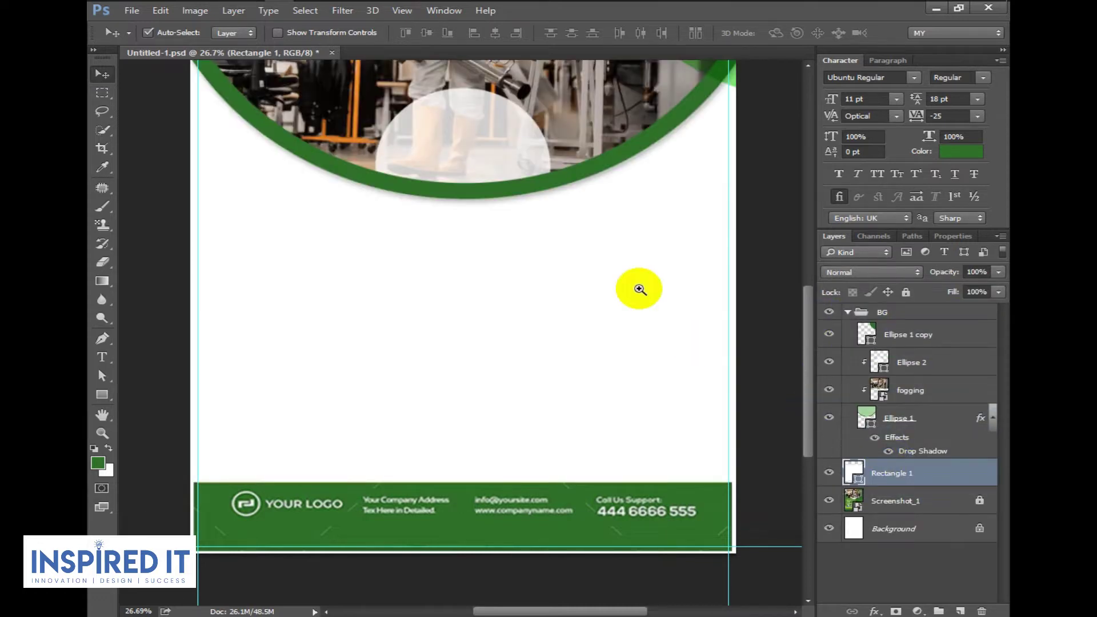
{"action": "scroll", "coordinate": [606, 283], "scroll_direction": "down", "scroll_amount": 3}
{"action": "left_click", "coordinate": [828, 312]}
{"action": "key", "text": "ctrl+s"}
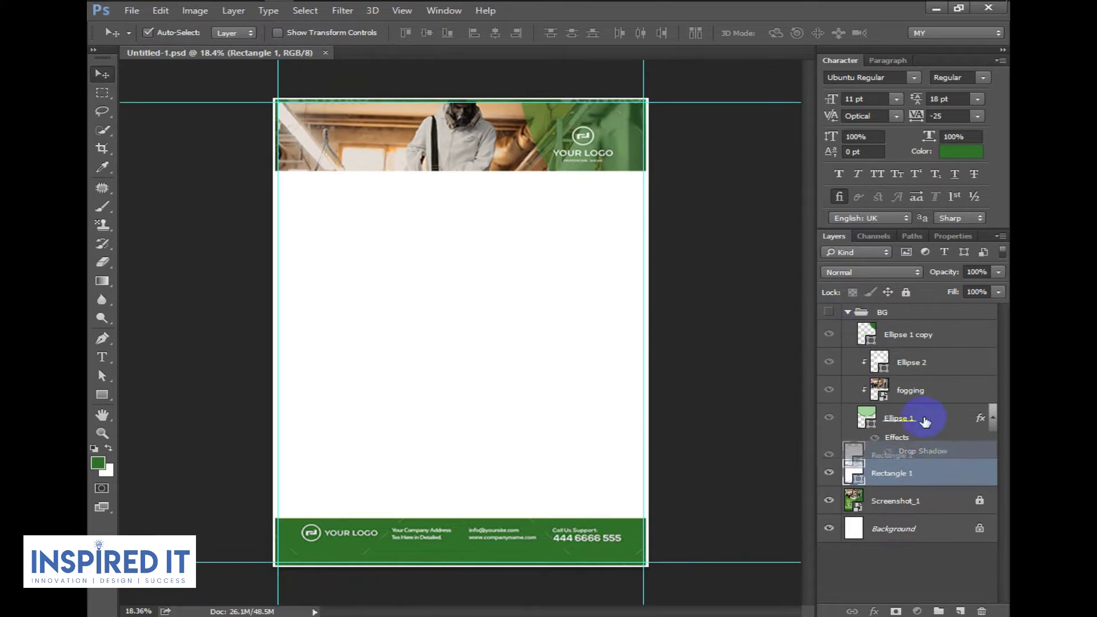
{"action": "left_click_drag", "start_coordinate": [916, 472], "coordinate": [937, 442]}
{"action": "left_click", "coordinate": [551, 473]}
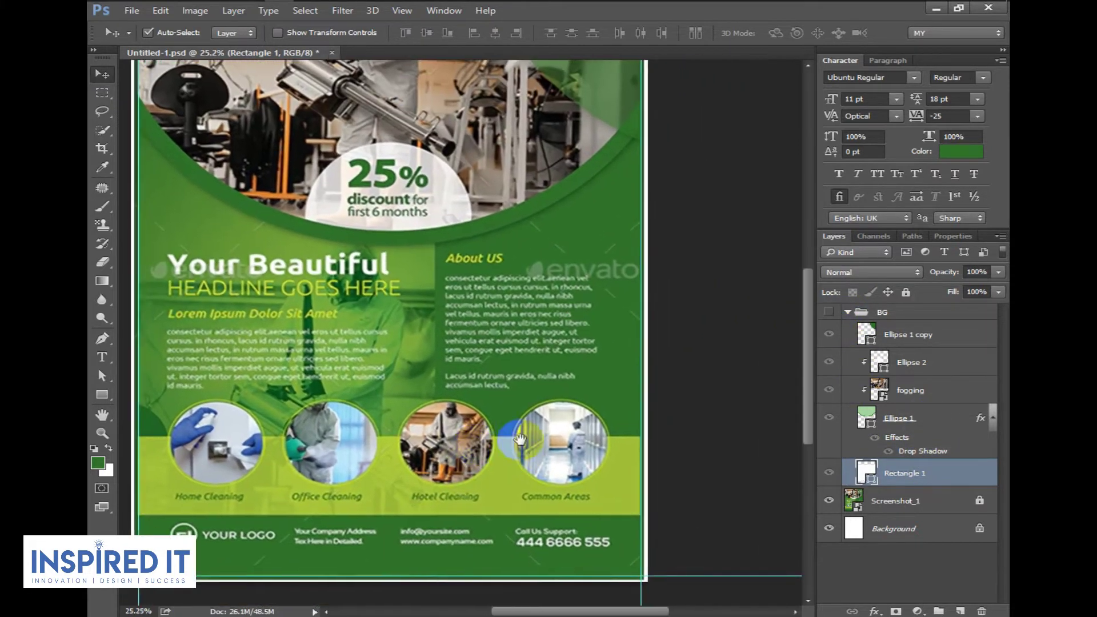
{"action": "left_click_drag", "start_coordinate": [550, 473], "coordinate": [137, 328]}
Draw a tall rectangle over the About US column.
{"action": "left_click", "coordinate": [97, 403]}
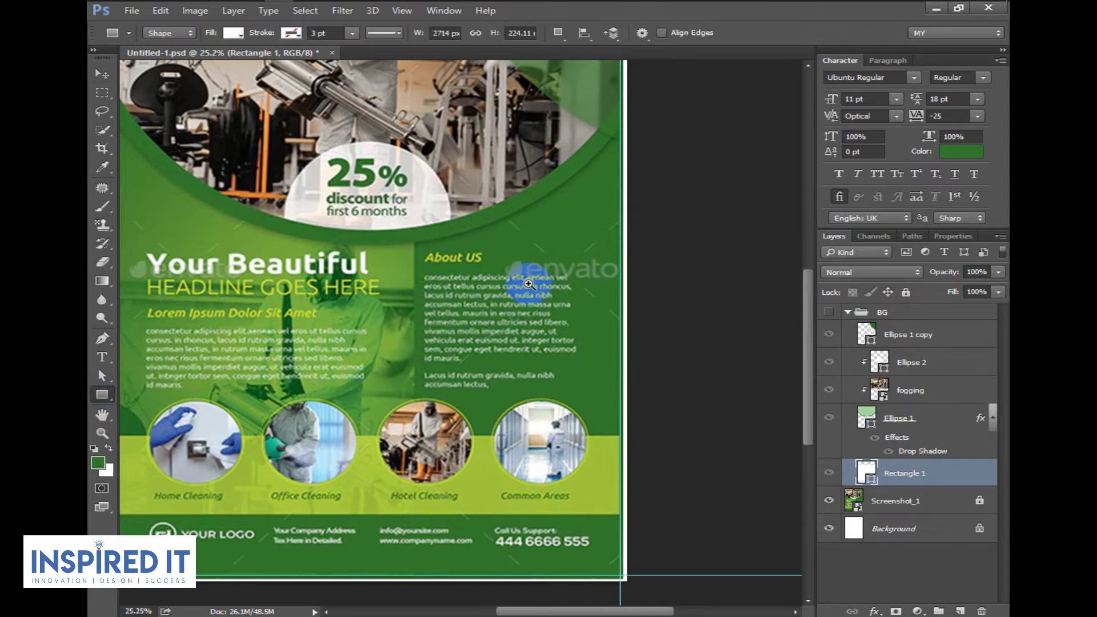
{"action": "key", "text": "ctrl+0"}
{"action": "left_click_drag", "start_coordinate": [657, 216], "coordinate": [496, 464]}
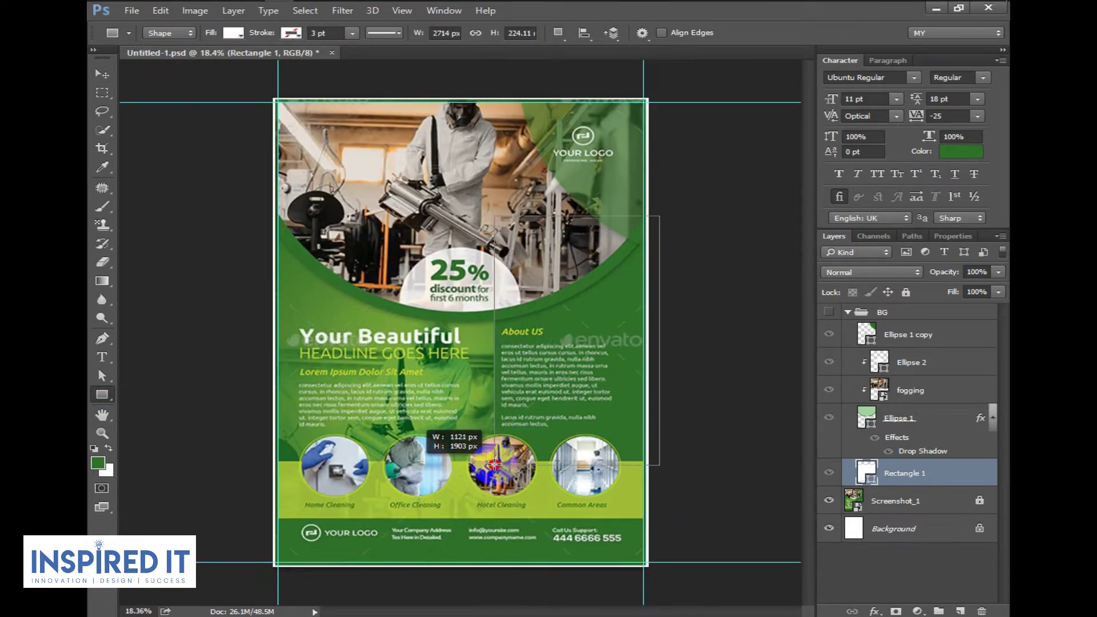
{"action": "left_click_drag", "start_coordinate": [495, 462], "coordinate": [494, 459]}
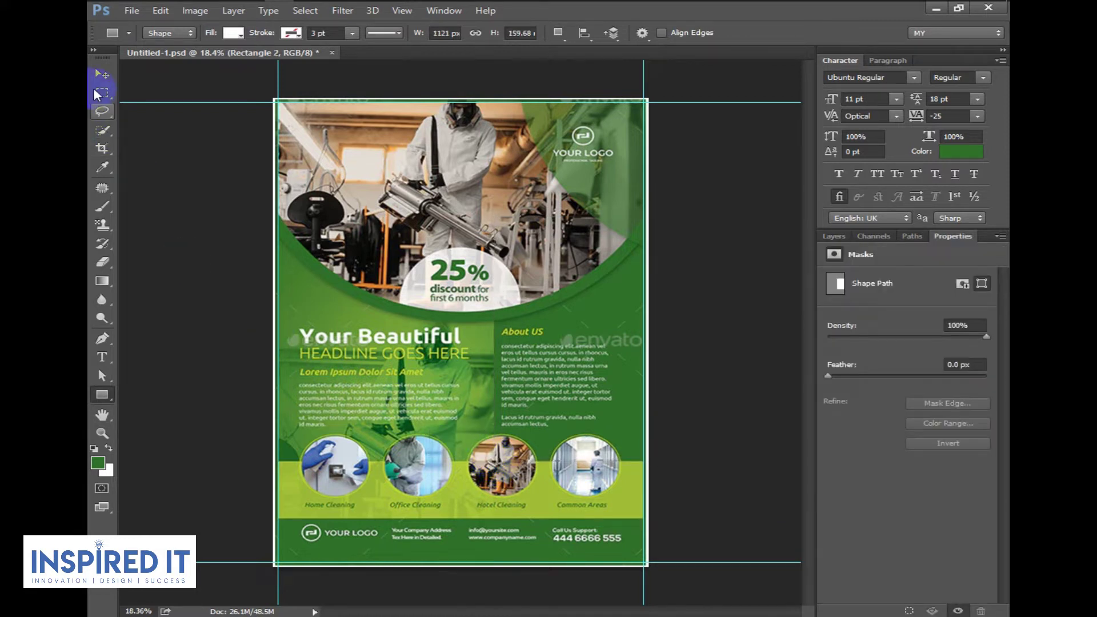
{"action": "left_click", "coordinate": [103, 75]}
Close the floating properties panel and show the BG artwork again.
{"action": "left_click", "coordinate": [835, 237]}
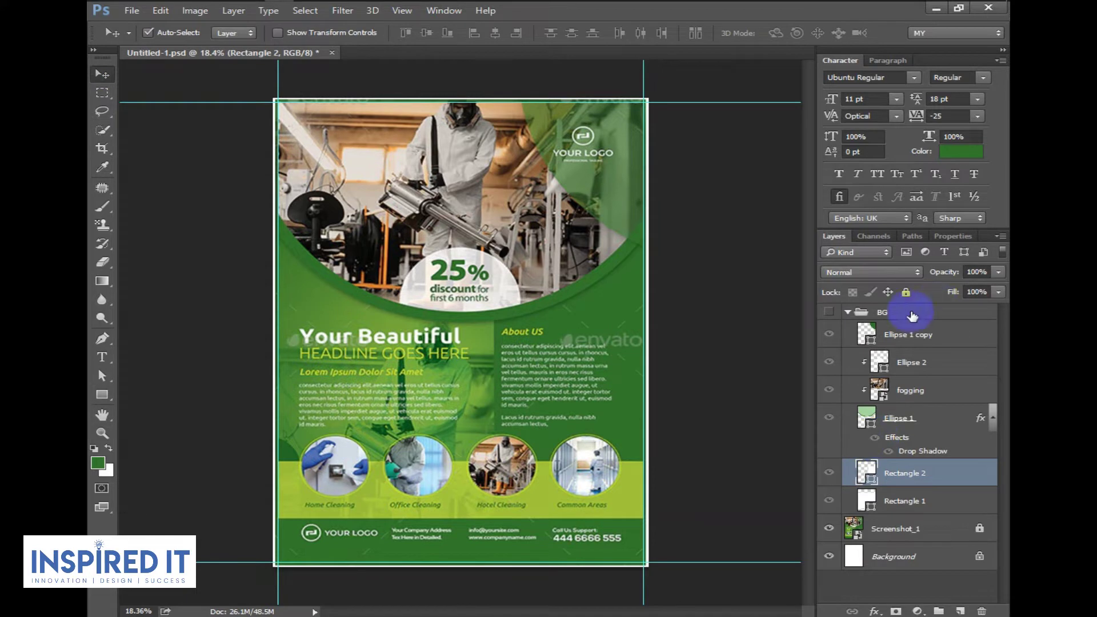
{"action": "left_click_drag", "start_coordinate": [948, 235], "coordinate": [745, 260]}
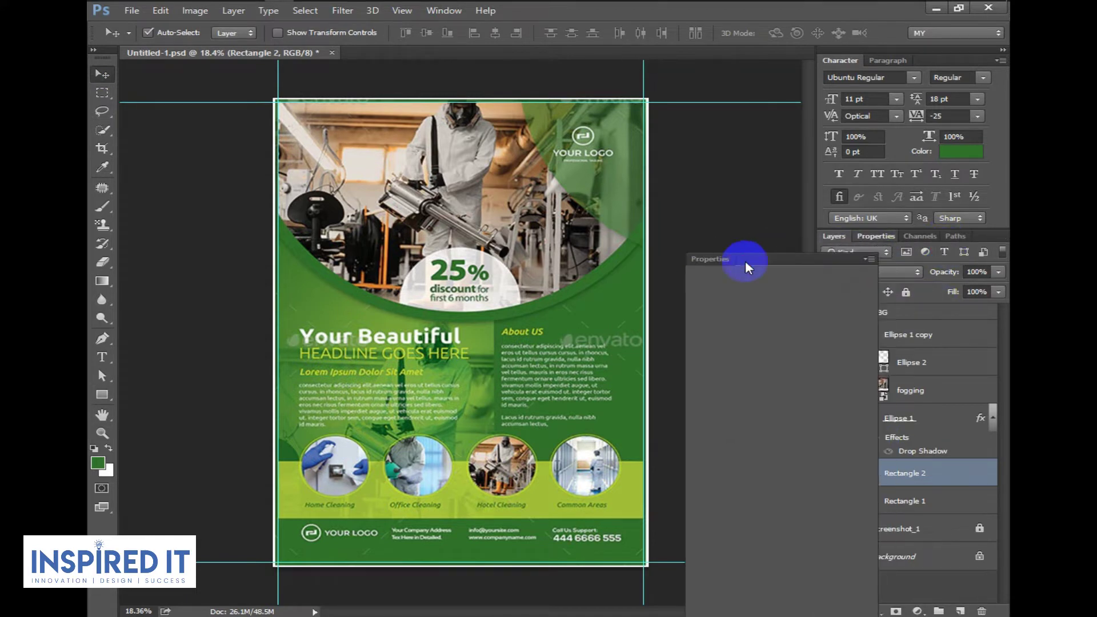
{"action": "left_click", "coordinate": [906, 249]}
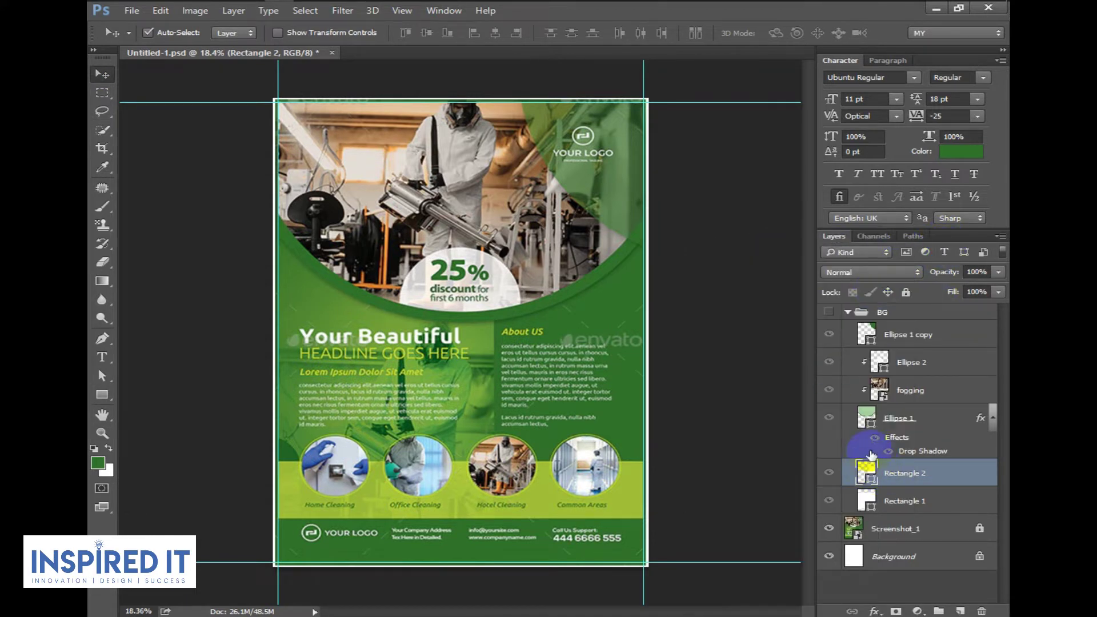
{"action": "left_click", "coordinate": [829, 312]}
{"action": "scroll", "coordinate": [765, 427], "scroll_direction": "up", "scroll_amount": 1}
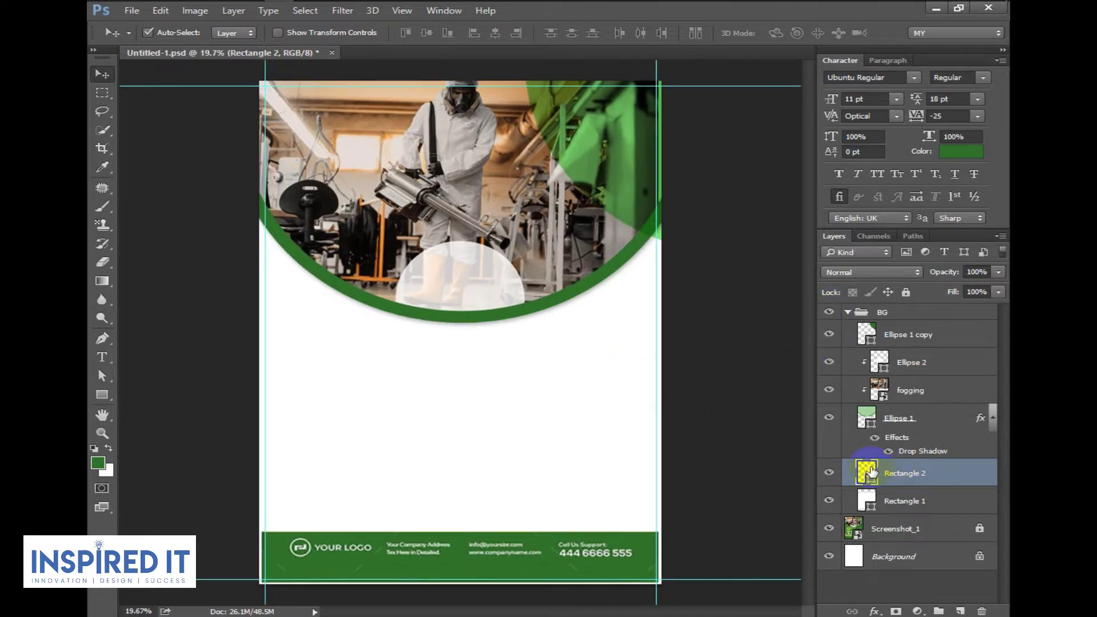
Fill Rectangle 2 with red and collapse the BG group.
{"action": "double_click", "coordinate": [866, 472]}
{"action": "left_click", "coordinate": [482, 379]}
{"action": "left_click", "coordinate": [667, 350]}
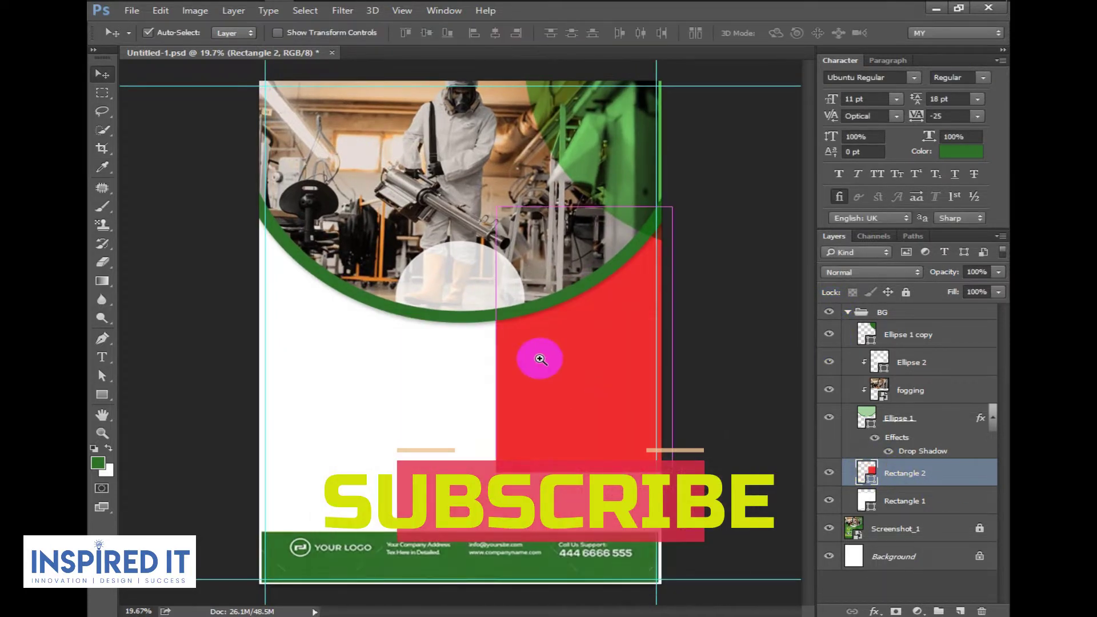
{"action": "scroll", "coordinate": [540, 359], "scroll_direction": "up", "scroll_amount": 1}
{"action": "left_click", "coordinate": [848, 312]}
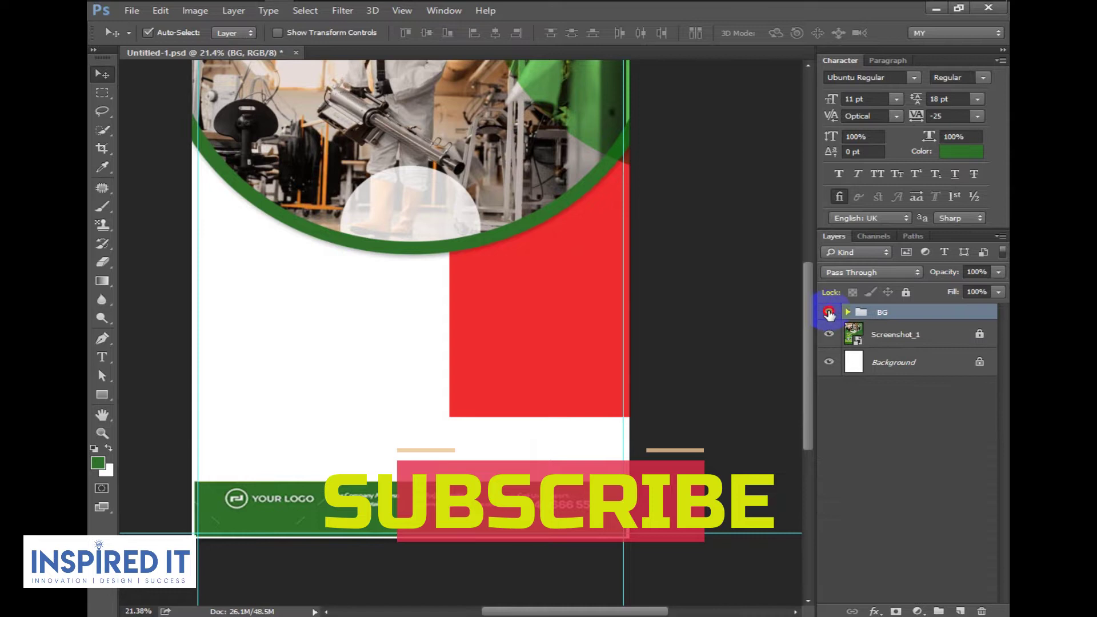
{"action": "scroll", "coordinate": [623, 434], "scroll_direction": "up", "scroll_amount": 2}
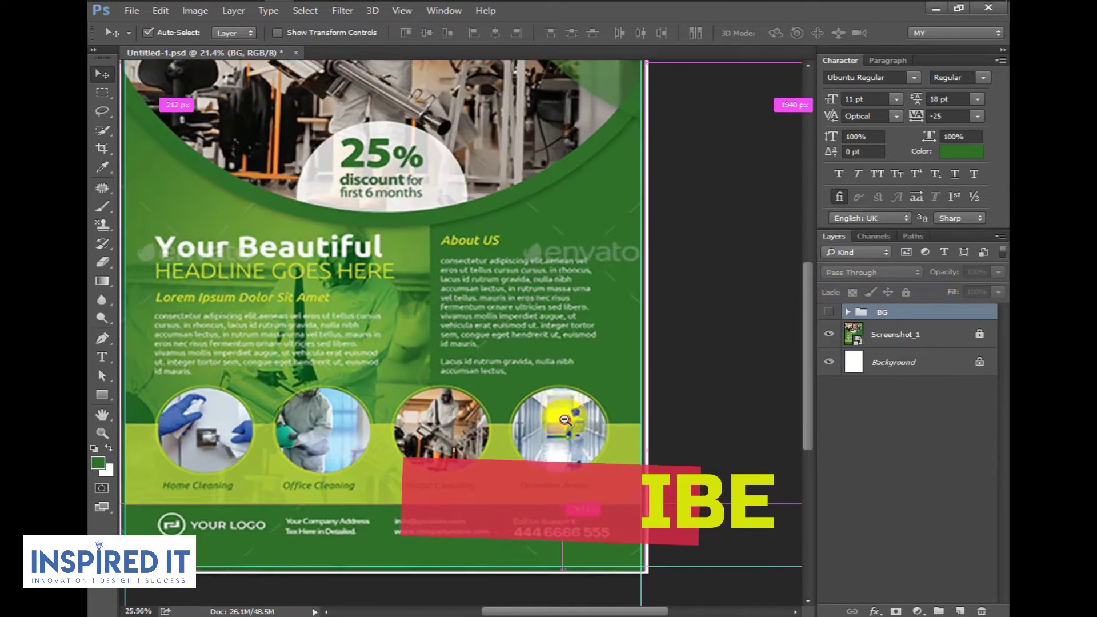
{"action": "scroll", "coordinate": [622, 434], "scroll_direction": "up", "scroll_amount": 2}
{"action": "left_click", "coordinate": [101, 394]}
Draw a white rectangle across the lime service band, stretched to the page width.
{"action": "left_click_drag", "start_coordinate": [170, 339], "coordinate": [689, 423]}
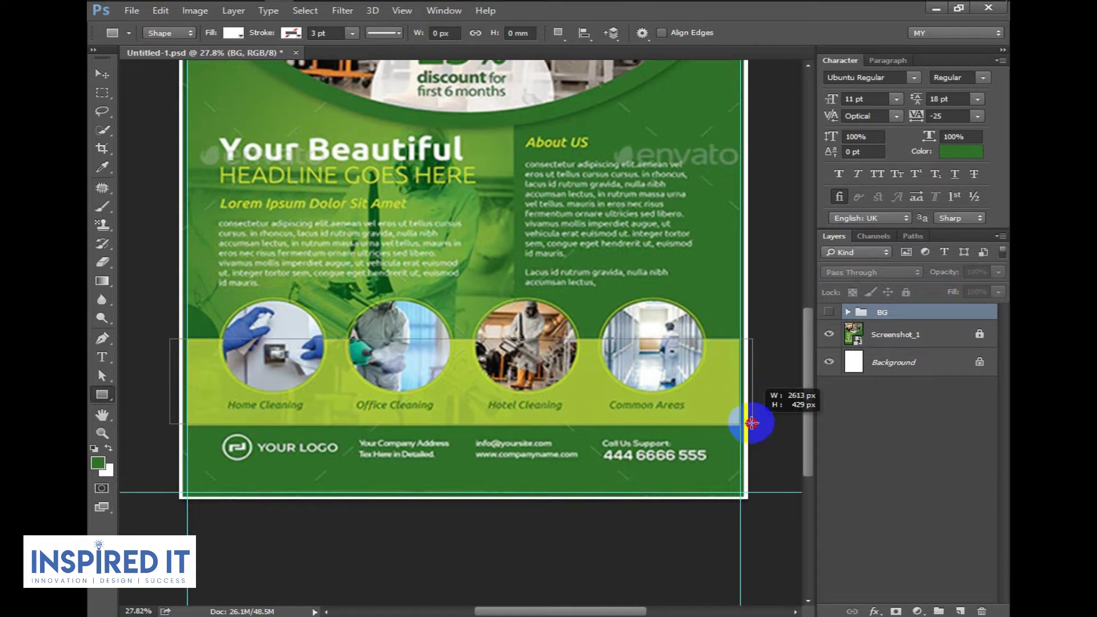
{"action": "left_click_drag", "start_coordinate": [751, 424], "coordinate": [754, 424]}
{"action": "left_click", "coordinate": [894, 250]}
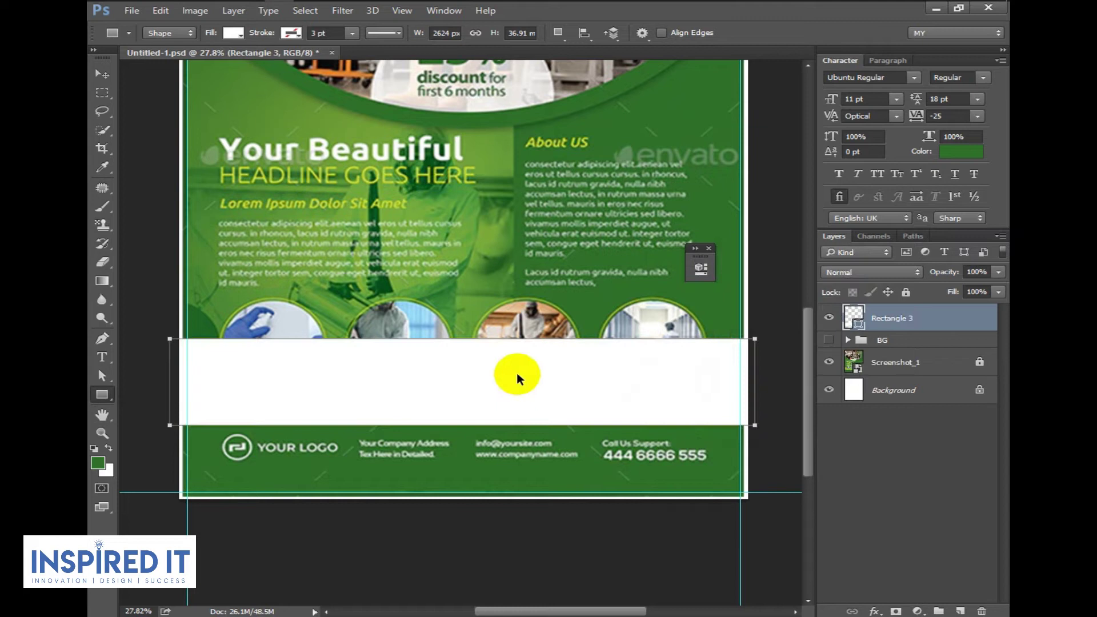
{"action": "key", "text": "ctrl+t"}
{"action": "left_click_drag", "start_coordinate": [164, 382], "coordinate": [179, 382]}
{"action": "left_click_drag", "start_coordinate": [754, 383], "coordinate": [747, 382]}
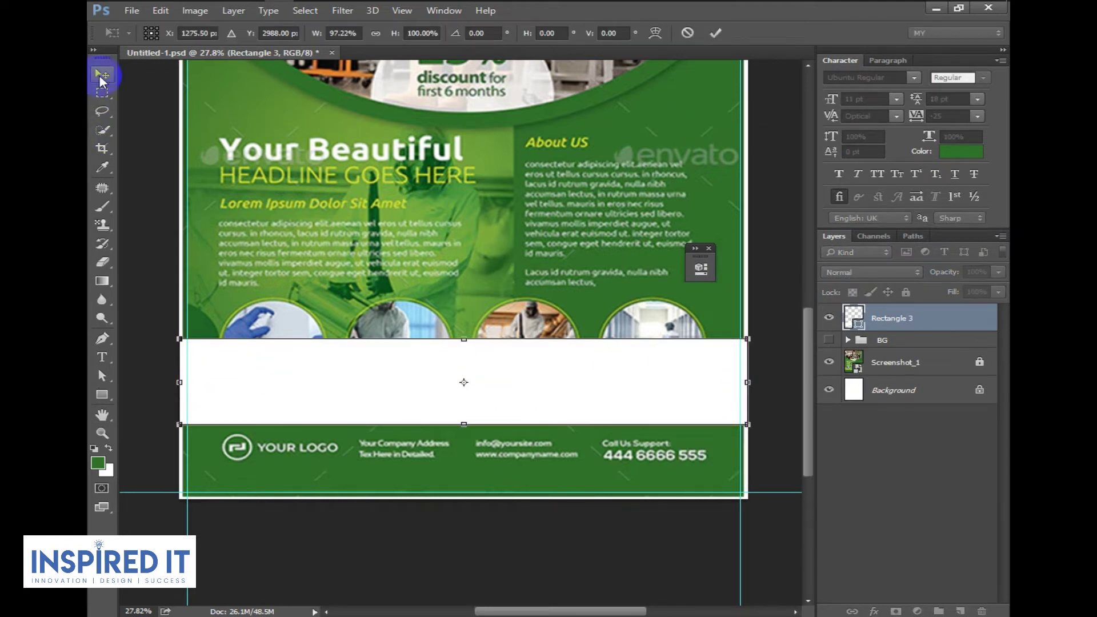
{"action": "key", "text": "Return"}
Duplicate the white rectangle down over the green footer strip.
{"action": "left_click", "coordinate": [831, 319]}
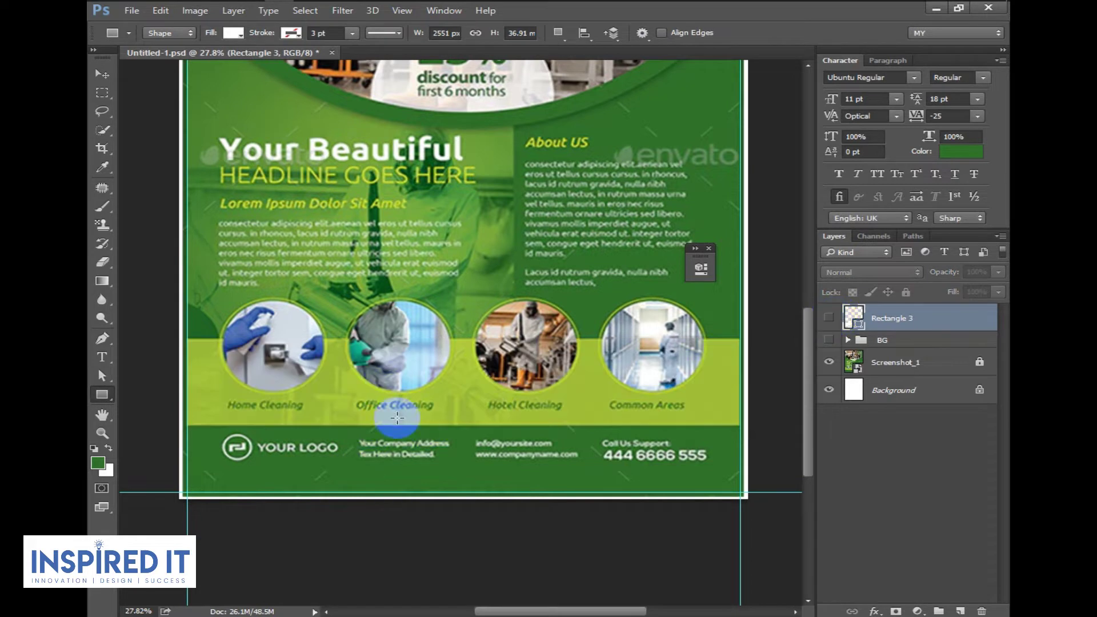
{"action": "left_click", "coordinate": [103, 77]}
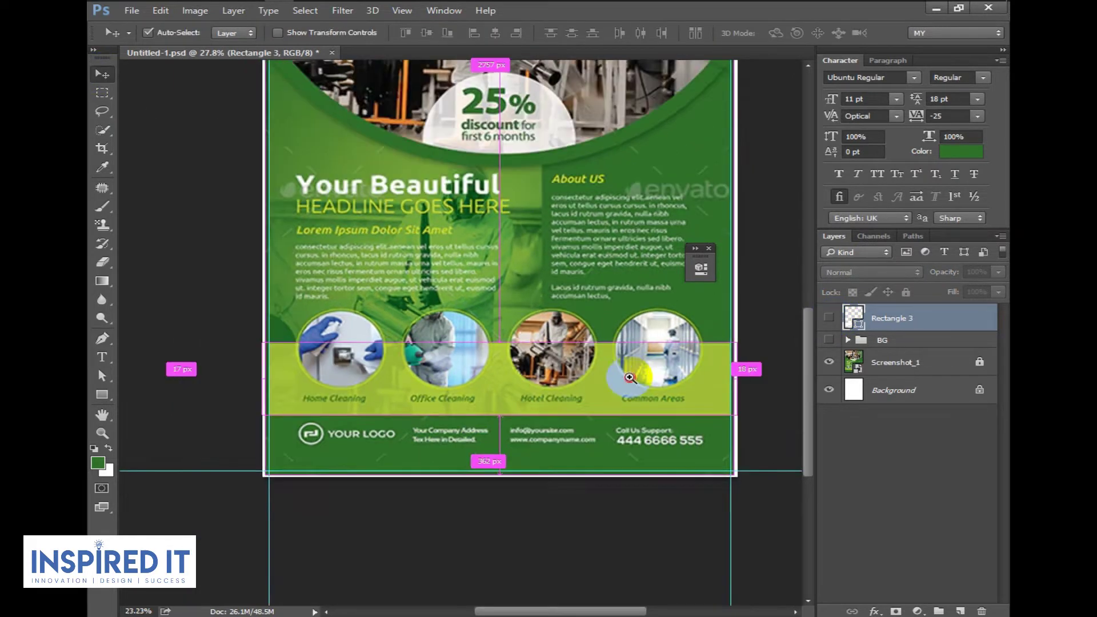
{"action": "scroll", "coordinate": [481, 457], "scroll_direction": "down", "scroll_amount": 3}
{"action": "scroll", "coordinate": [482, 457], "scroll_direction": "up", "scroll_amount": 1}
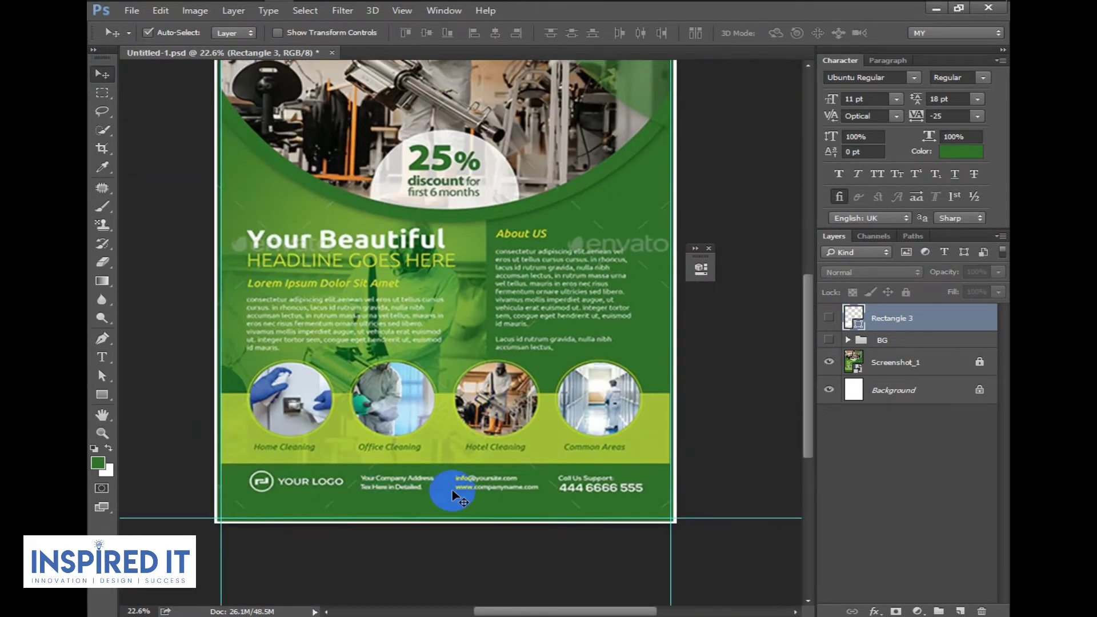
{"action": "left_click", "coordinate": [829, 318]}
{"action": "left_click_drag", "start_coordinate": [511, 488], "coordinate": [482, 511]}
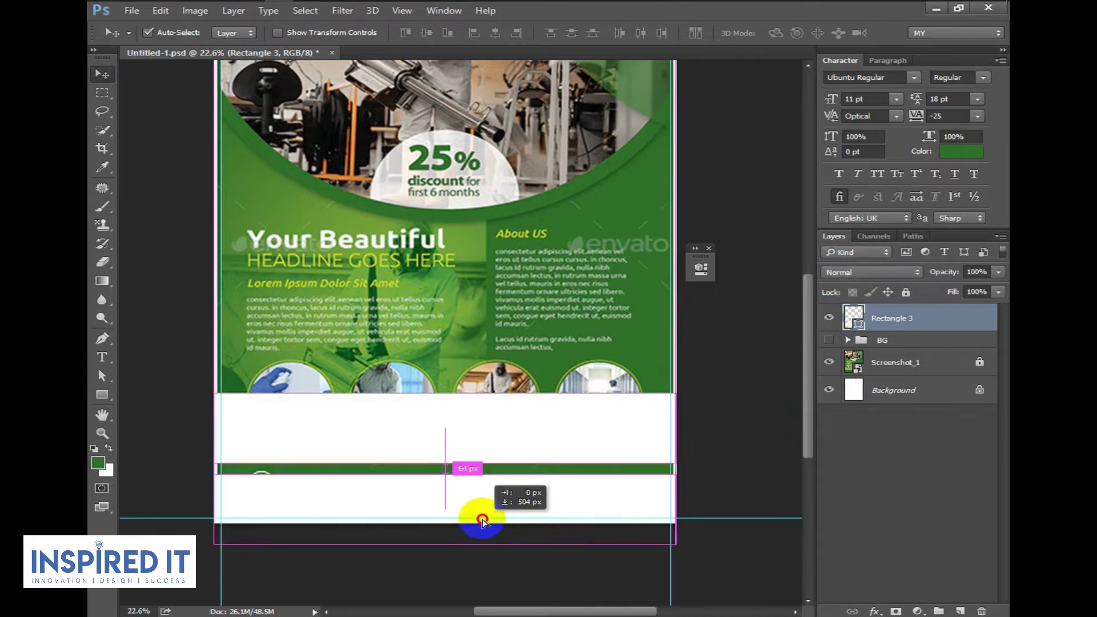
Fill Rectangle 3 copy, the footer, with dark green #2f7227.
{"action": "double_click", "coordinate": [853, 317]}
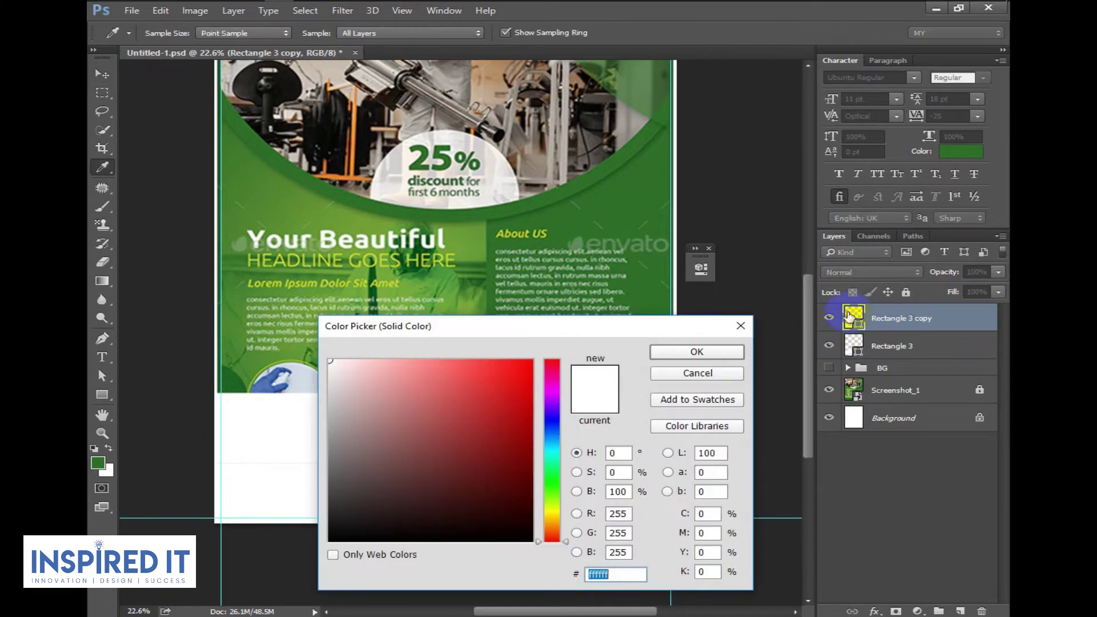
{"action": "left_click", "coordinate": [102, 466]}
{"action": "left_click", "coordinate": [697, 351]}
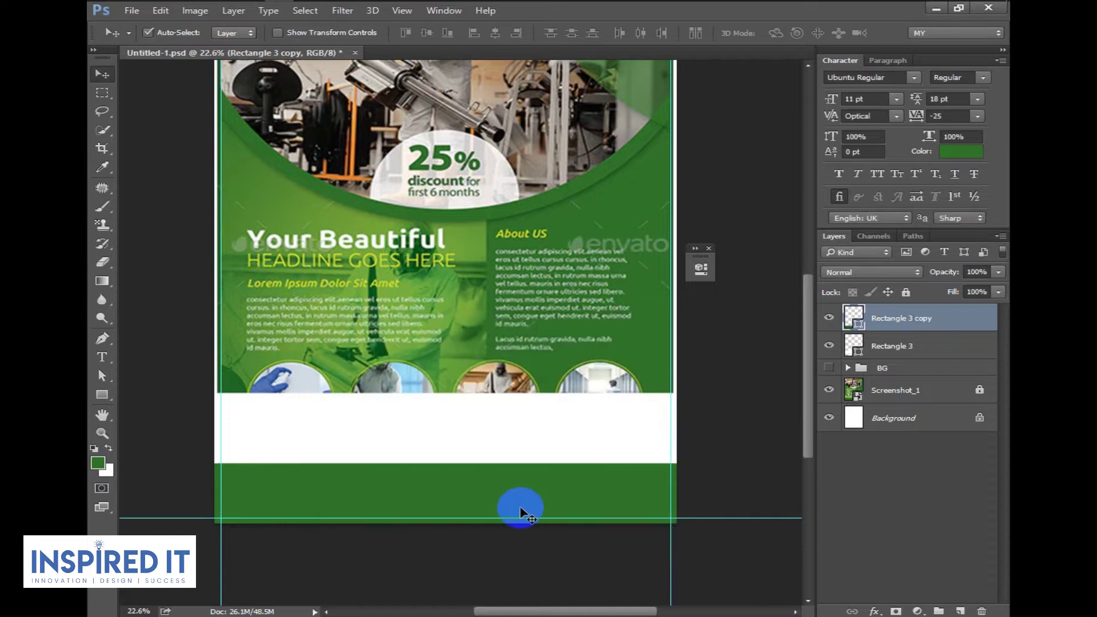
{"action": "key", "text": "ctrl+t"}
{"action": "key", "text": "Return"}
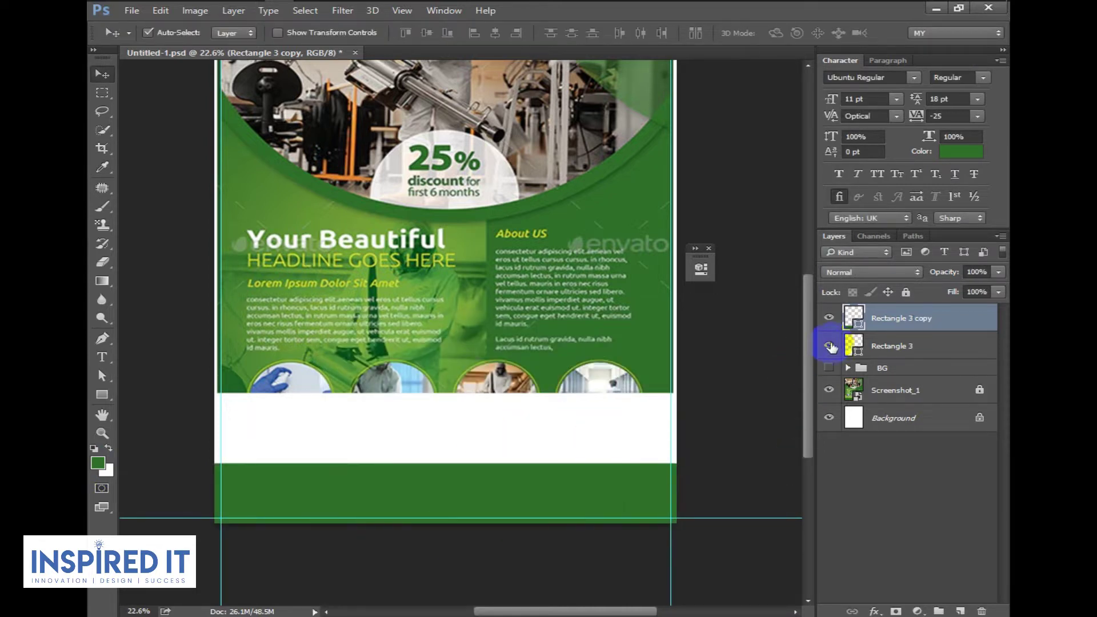
Sample lime #c8e149 from the reference and fill the Rectangle 3 band with it.
{"action": "left_click_drag", "start_coordinate": [829, 318], "coordinate": [829, 346]}
{"action": "left_click_drag", "start_coordinate": [336, 455], "coordinate": [497, 526]}
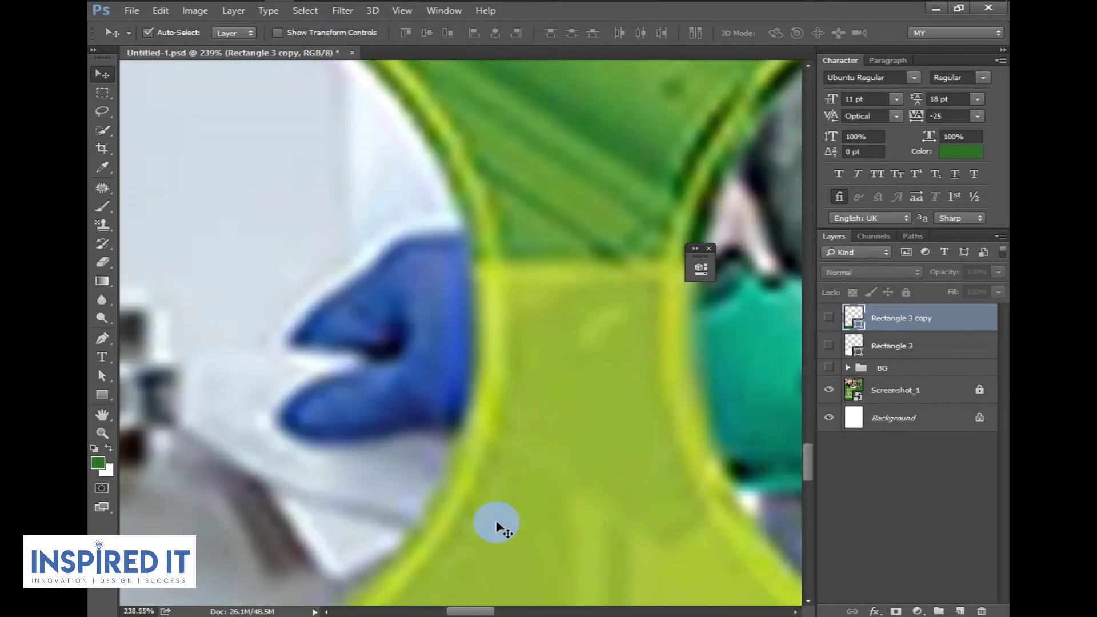
{"action": "left_click", "coordinate": [106, 477]}
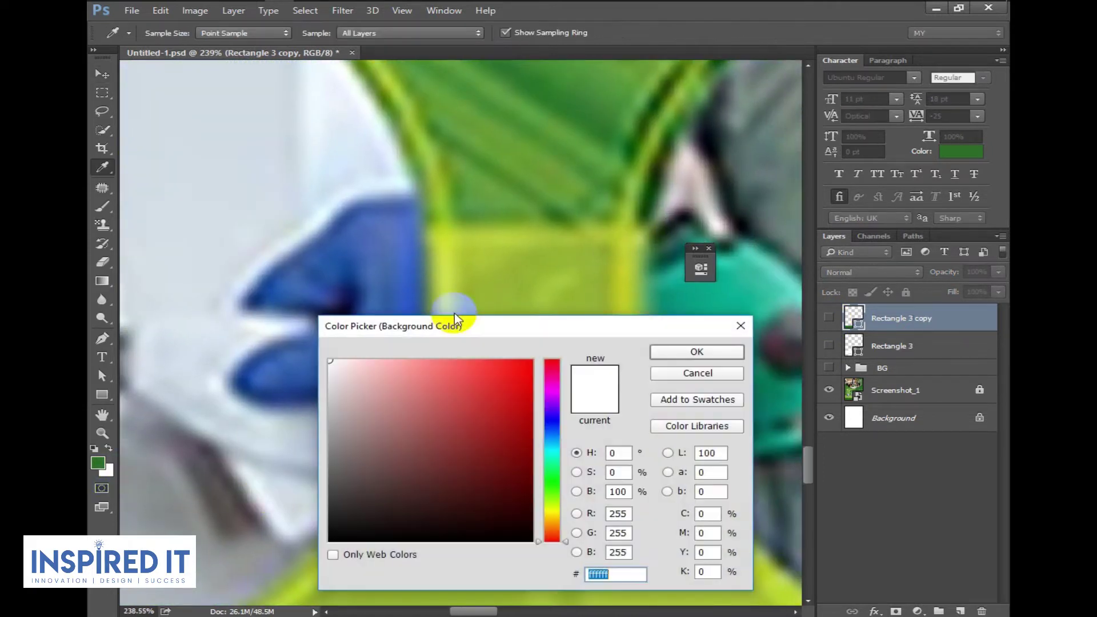
{"action": "left_click", "coordinate": [441, 285]}
{"action": "left_click", "coordinate": [690, 354]}
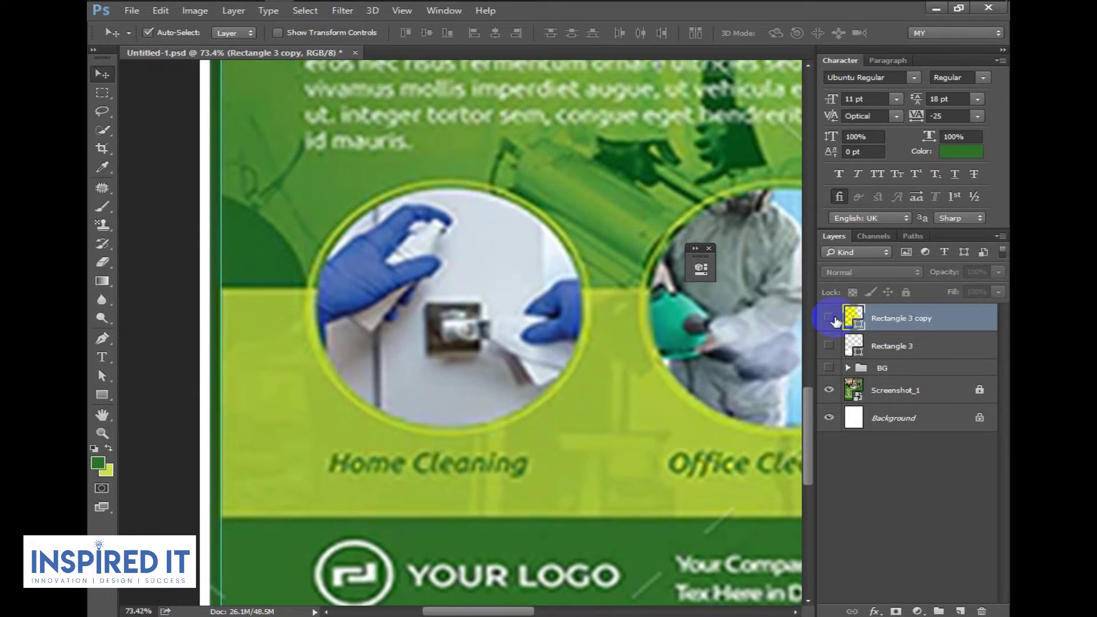
{"action": "left_click", "coordinate": [829, 318]}
{"action": "scroll", "coordinate": [587, 368], "scroll_direction": "down", "scroll_amount": 3}
{"action": "left_click", "coordinate": [829, 345]}
{"action": "left_click", "coordinate": [570, 417]}
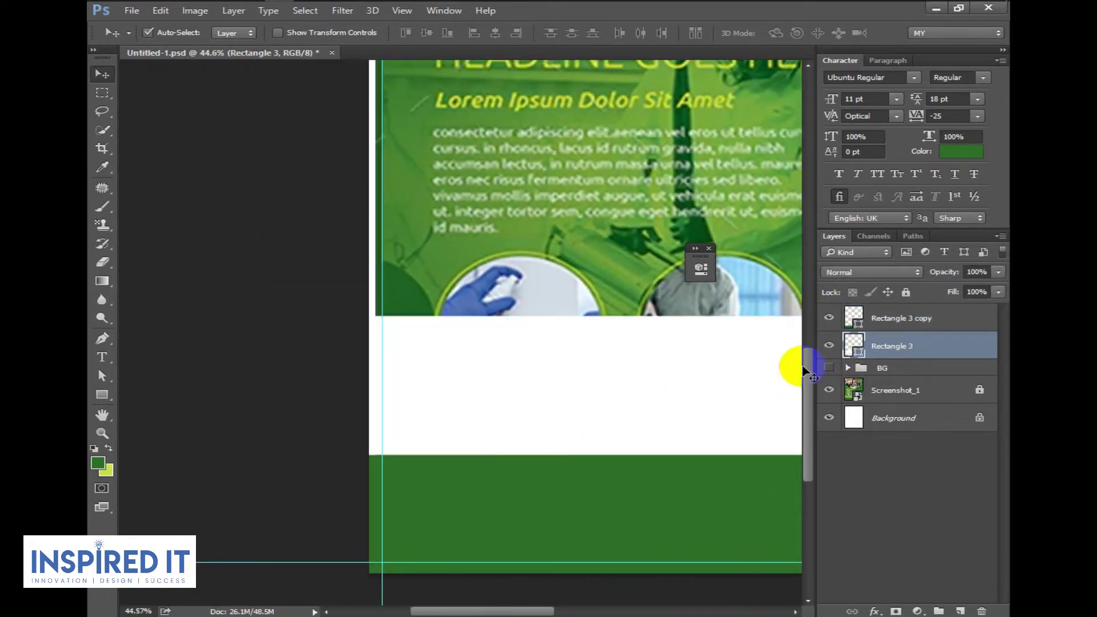
{"action": "double_click", "coordinate": [854, 345]}
{"action": "left_click", "coordinate": [106, 470]}
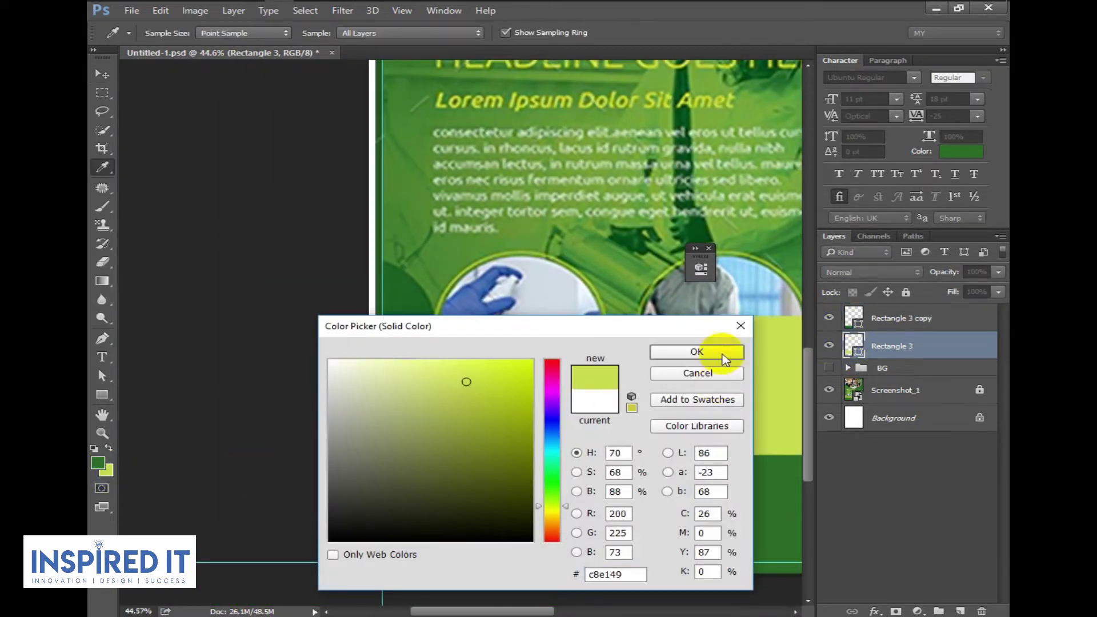
{"action": "left_click", "coordinate": [708, 351]}
Move both new rectangles into the BG group.
{"action": "key", "text": "ctrl+0"}
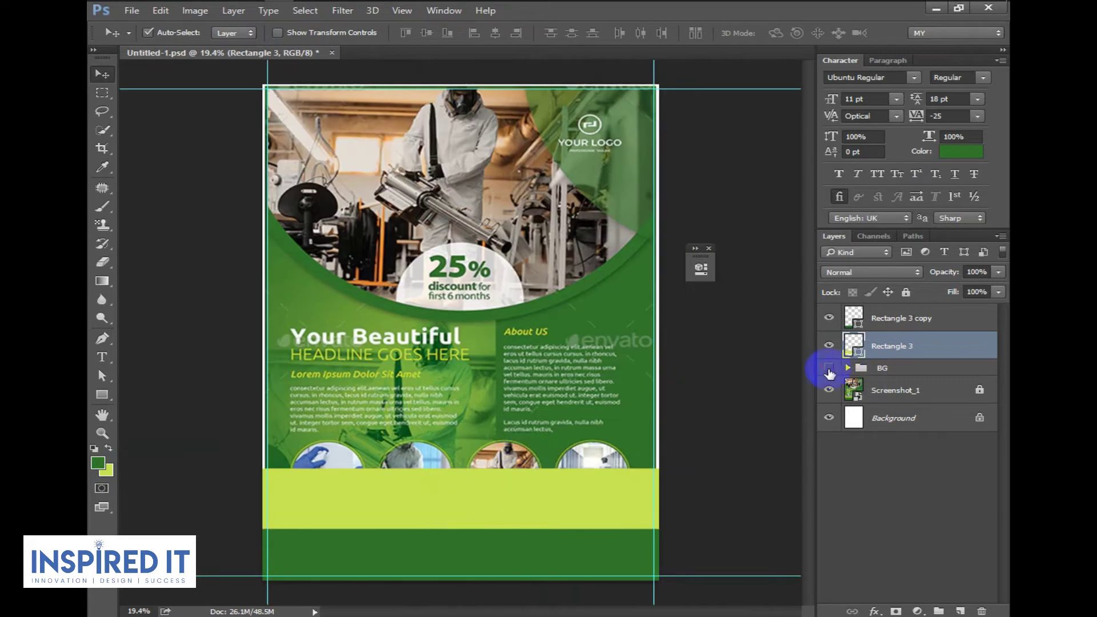
{"action": "left_click", "coordinate": [829, 368]}
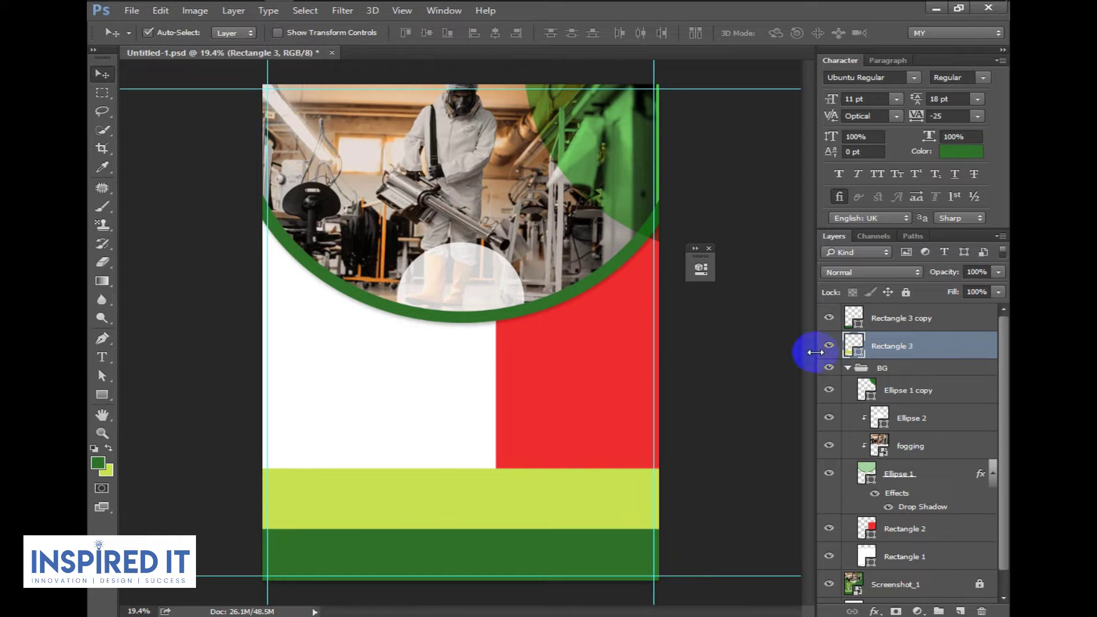
{"action": "left_click", "coordinate": [921, 332], "text": "shift"}
{"action": "left_click_drag", "start_coordinate": [921, 331], "coordinate": [847, 314]}
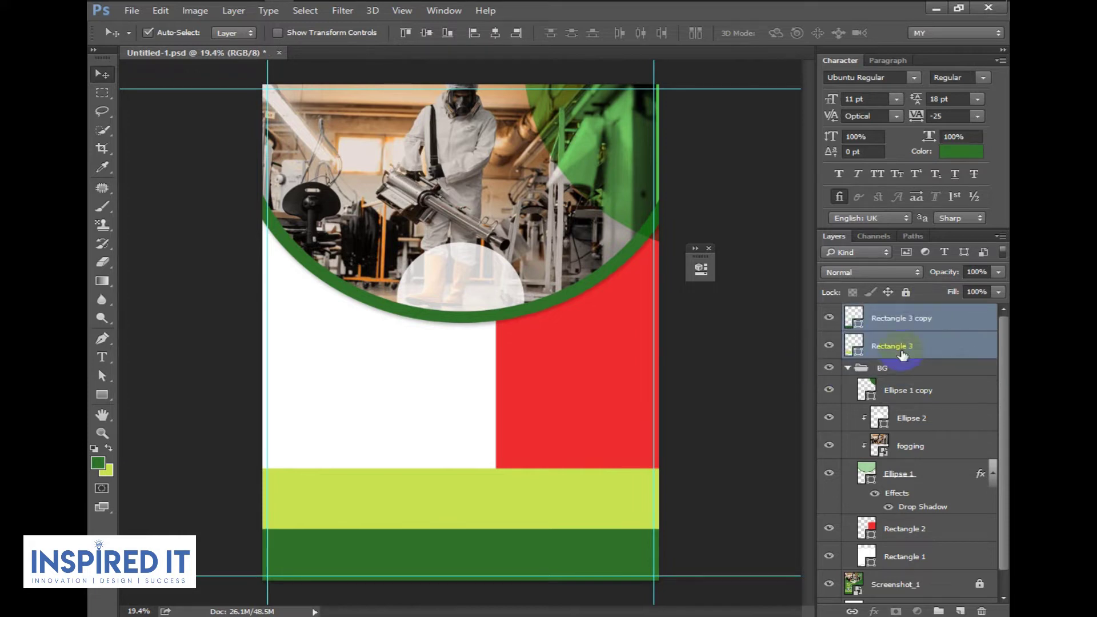
{"action": "left_click", "coordinate": [848, 312]}
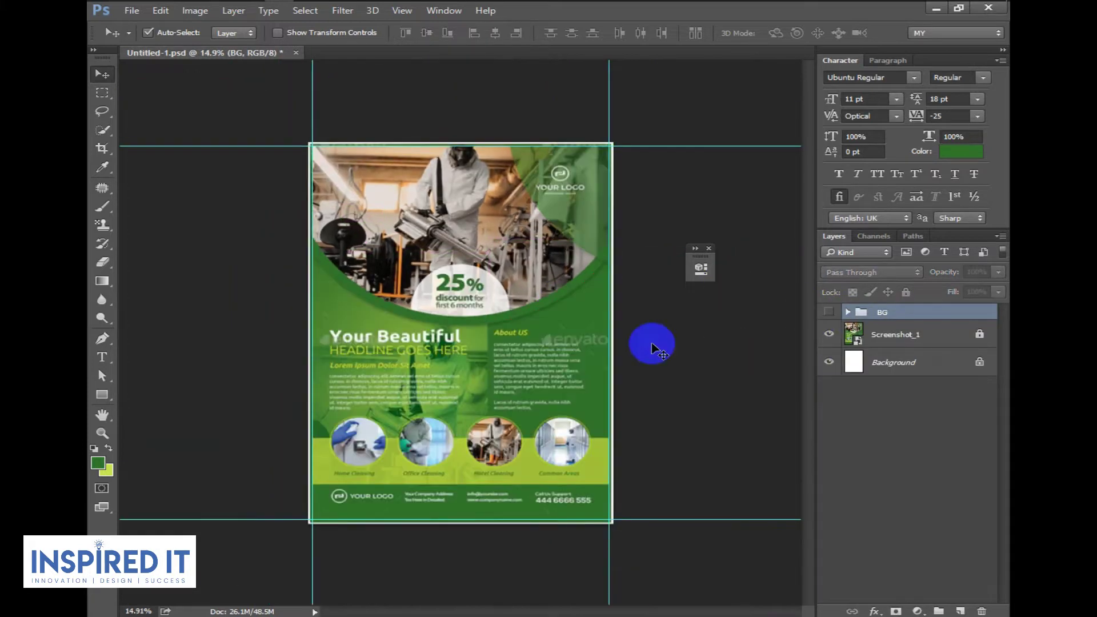
{"action": "left_click", "coordinate": [829, 312]}
Recolour the red right-hand Rectangle 2 dark green.
{"action": "left_click", "coordinate": [559, 318]}
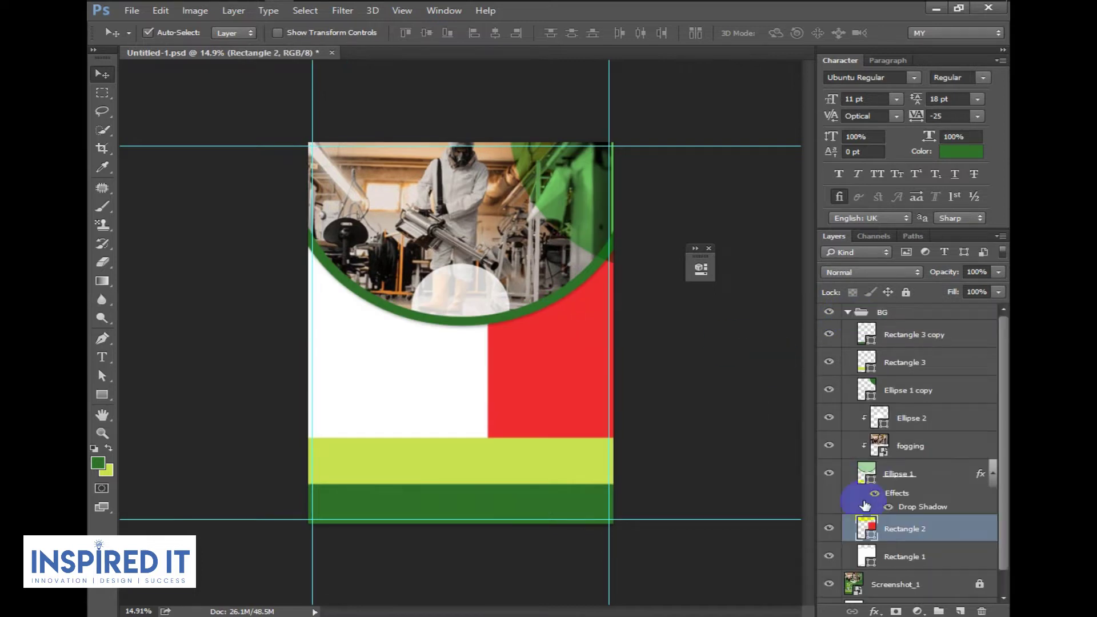
{"action": "double_click", "coordinate": [866, 528]}
{"action": "left_click", "coordinate": [98, 463]}
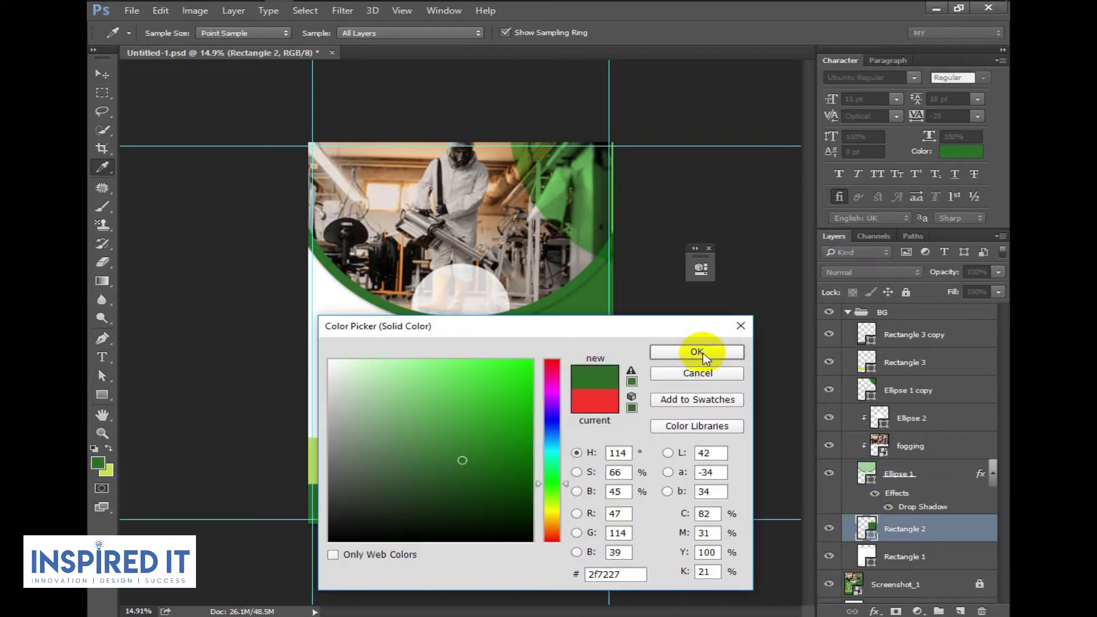
{"action": "left_click", "coordinate": [699, 352]}
{"action": "left_click", "coordinate": [848, 312]}
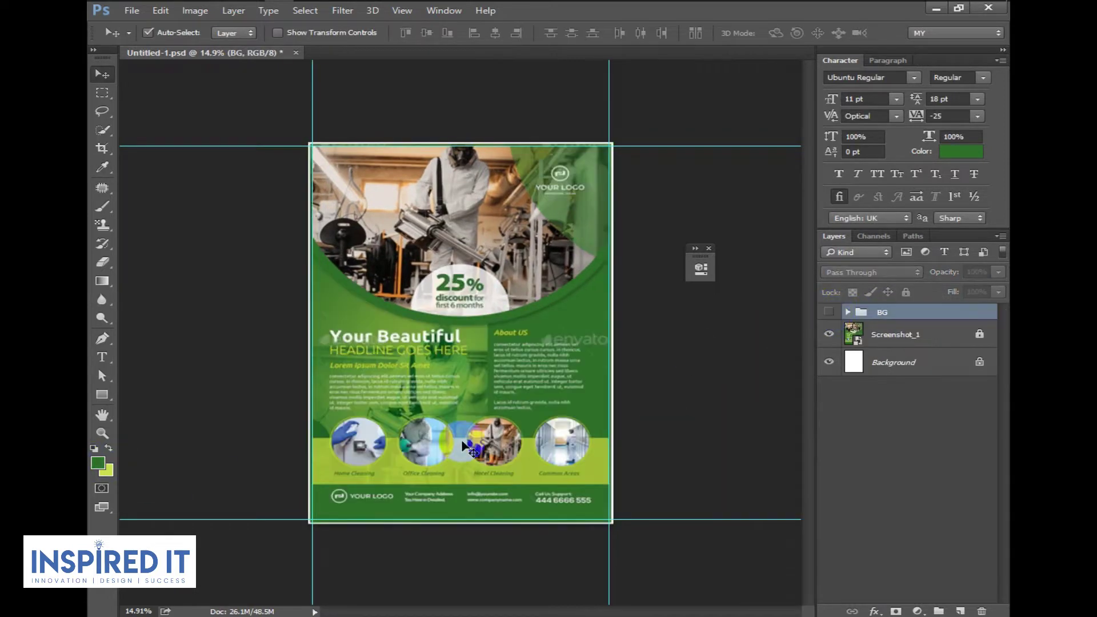
{"action": "scroll", "coordinate": [400, 332], "scroll_direction": "up", "scroll_amount": 3}
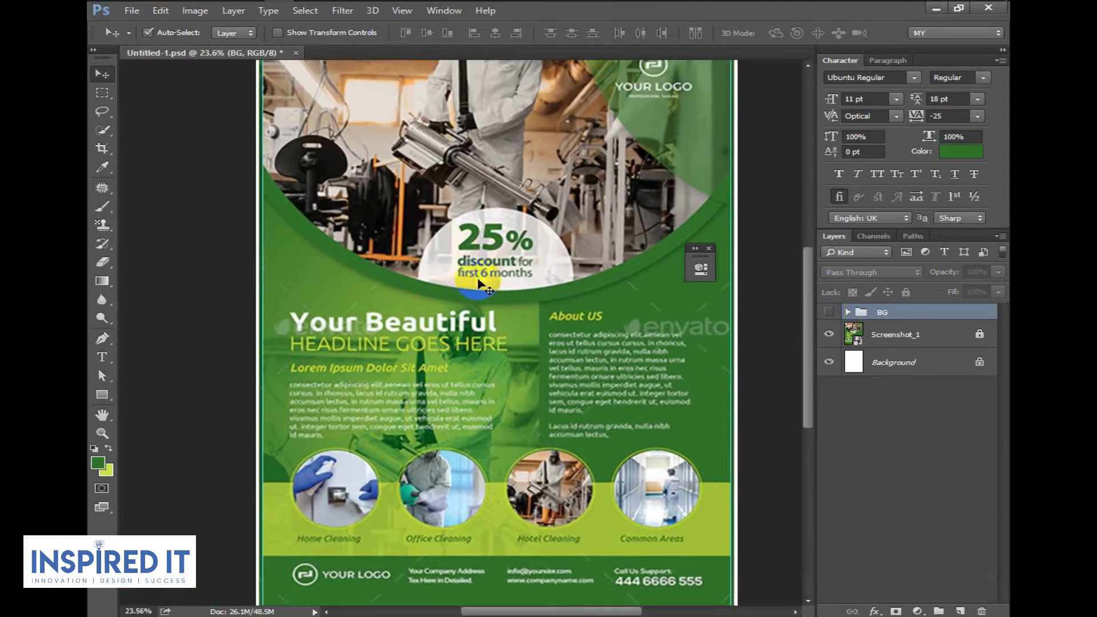
{"action": "left_click", "coordinate": [828, 312]}
Select Rectangle 1 and open fogging.jpg from the Flyer folder.
{"action": "left_click", "coordinate": [412, 345]}
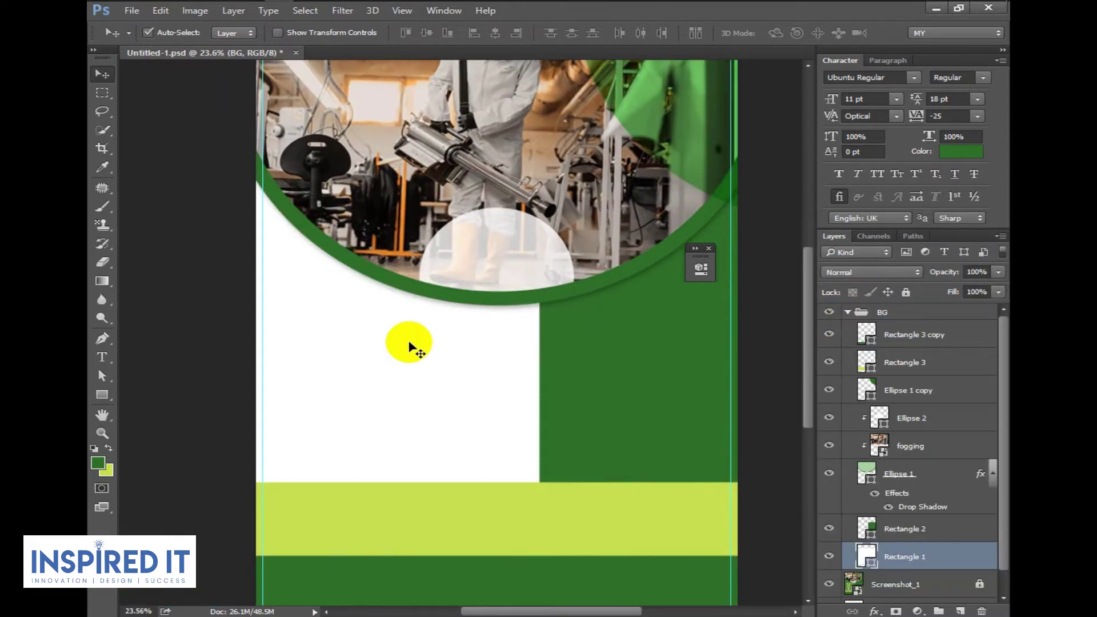
{"action": "mouse_move", "coordinate": [331, 6]}
{"action": "left_click", "coordinate": [317, 7]}
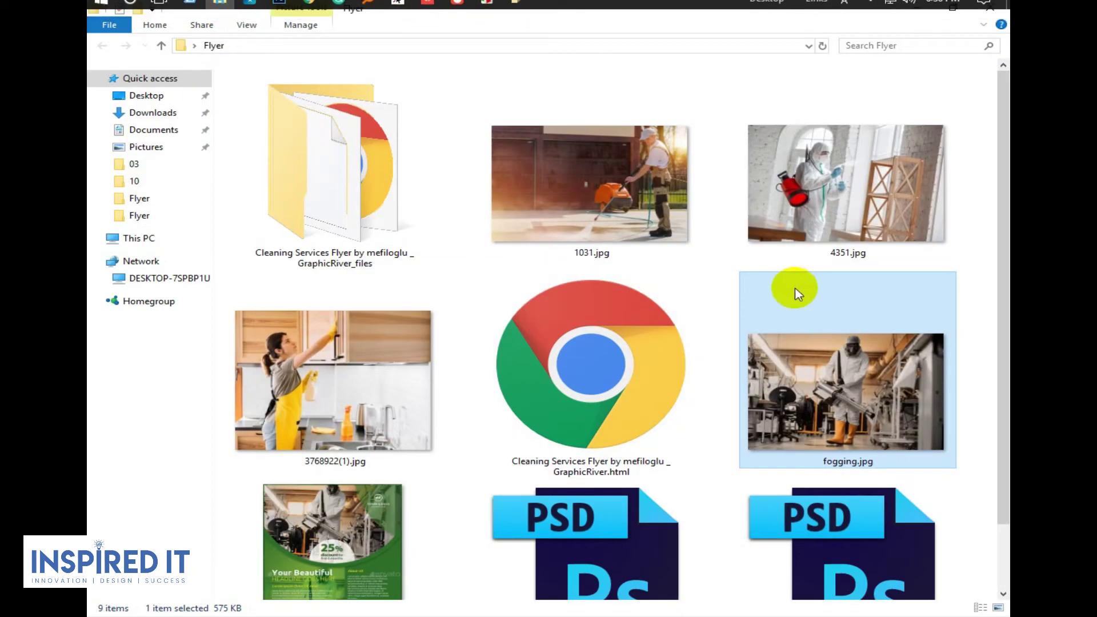
{"action": "double_click", "coordinate": [889, 538]}
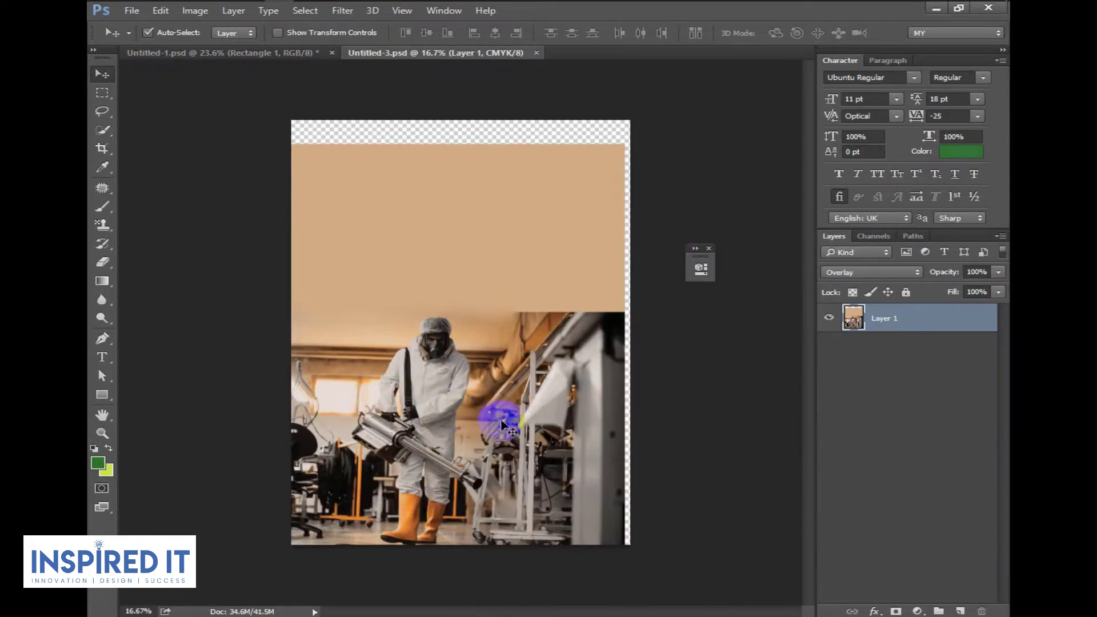
Duplicate the fogging photo's Layer 1 into Untitled-1.psd and return to the flyer.
{"action": "right_click", "coordinate": [951, 321]}
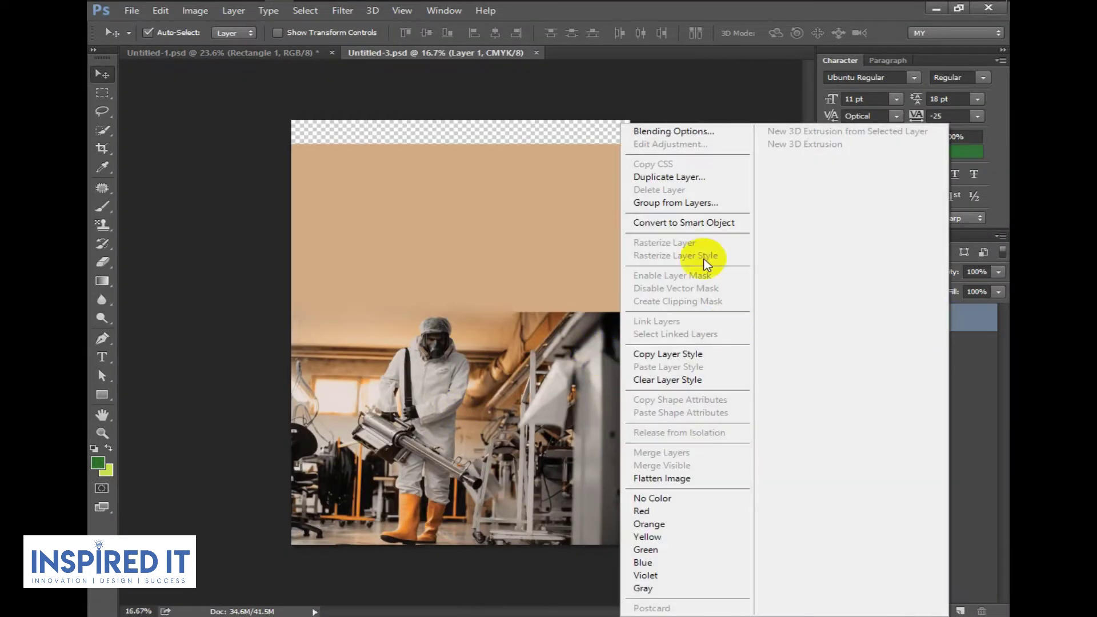
{"action": "left_click", "coordinate": [668, 177]}
{"action": "left_click", "coordinate": [583, 214]}
{"action": "left_click", "coordinate": [439, 236]}
{"action": "left_click", "coordinate": [636, 160]}
{"action": "left_click", "coordinate": [227, 57]}
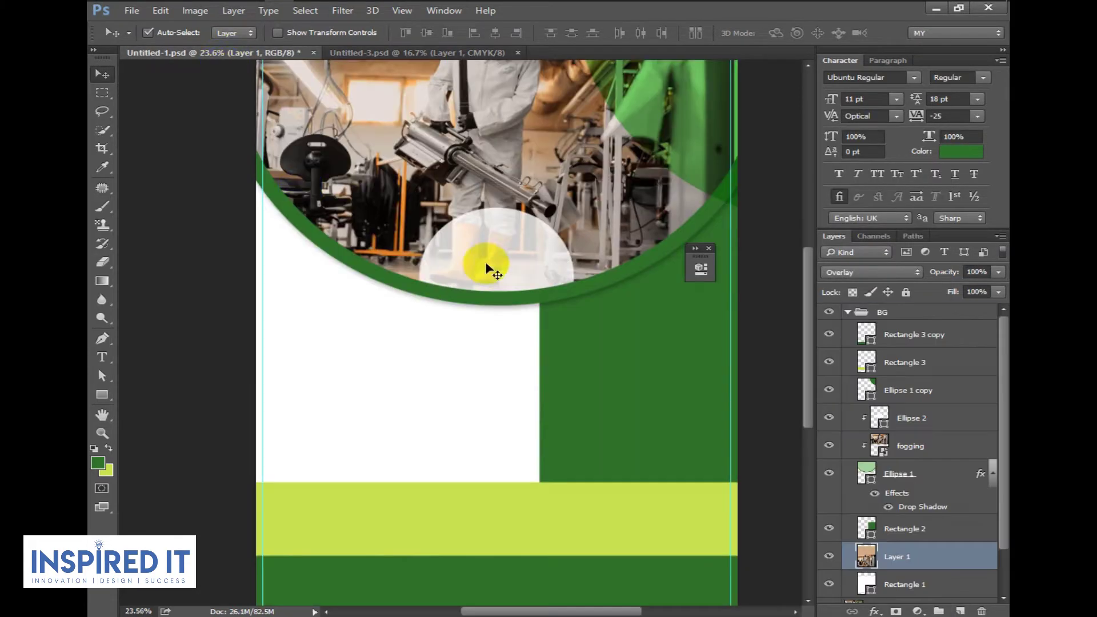
Show the copied fogging photo and toggle the worker photo to inspect Rectangle 1 beneath.
{"action": "scroll", "coordinate": [514, 400], "scroll_direction": "down", "scroll_amount": 2}
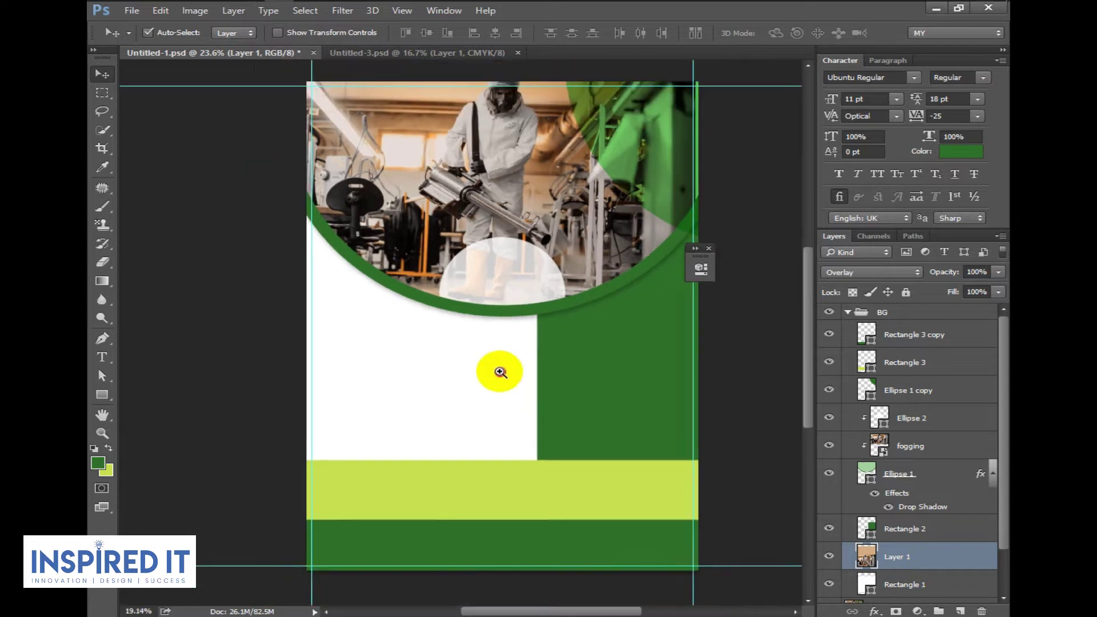
{"action": "left_click", "coordinate": [919, 559]}
{"action": "left_click_drag", "start_coordinate": [1007, 503], "coordinate": [996, 544]}
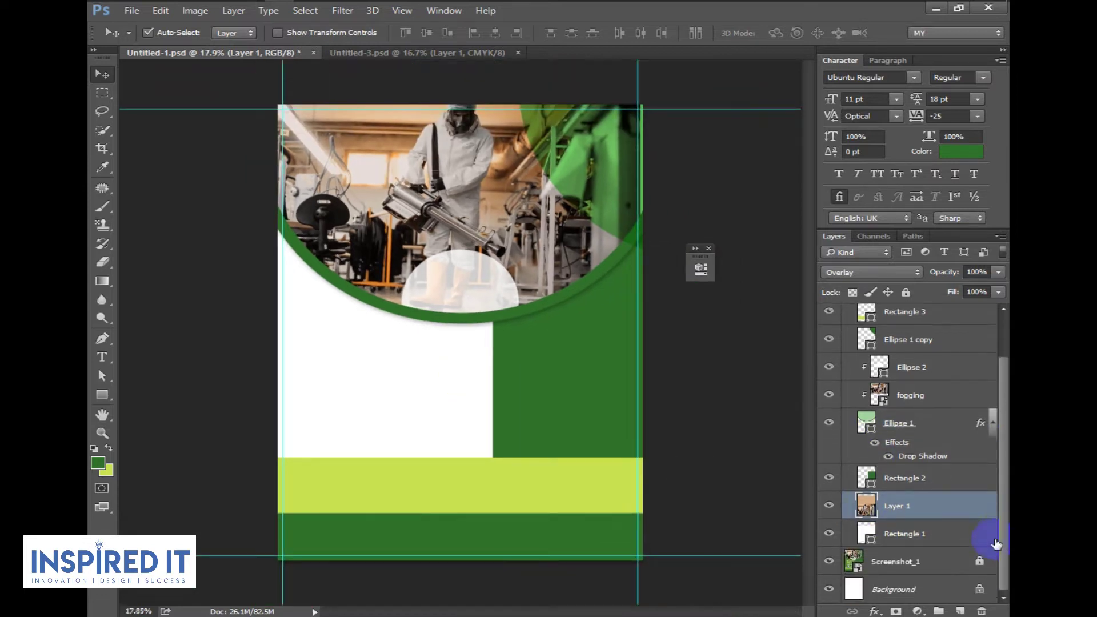
{"action": "left_click", "coordinate": [829, 505]}
{"action": "left_click", "coordinate": [829, 506]}
{"action": "left_click", "coordinate": [829, 533]}
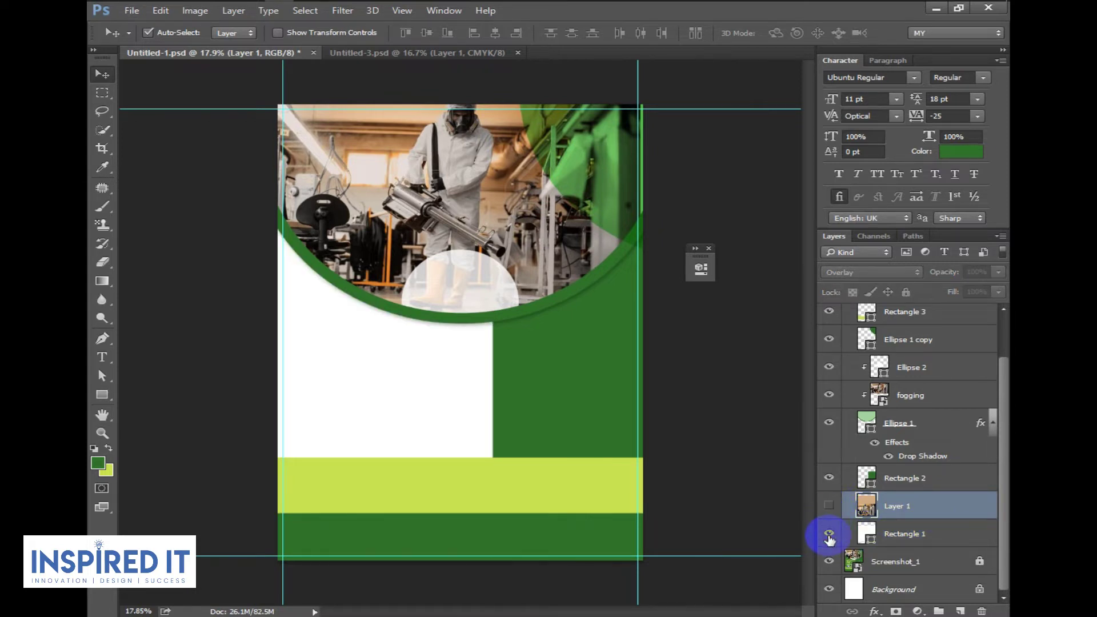
{"action": "left_click", "coordinate": [601, 514]}
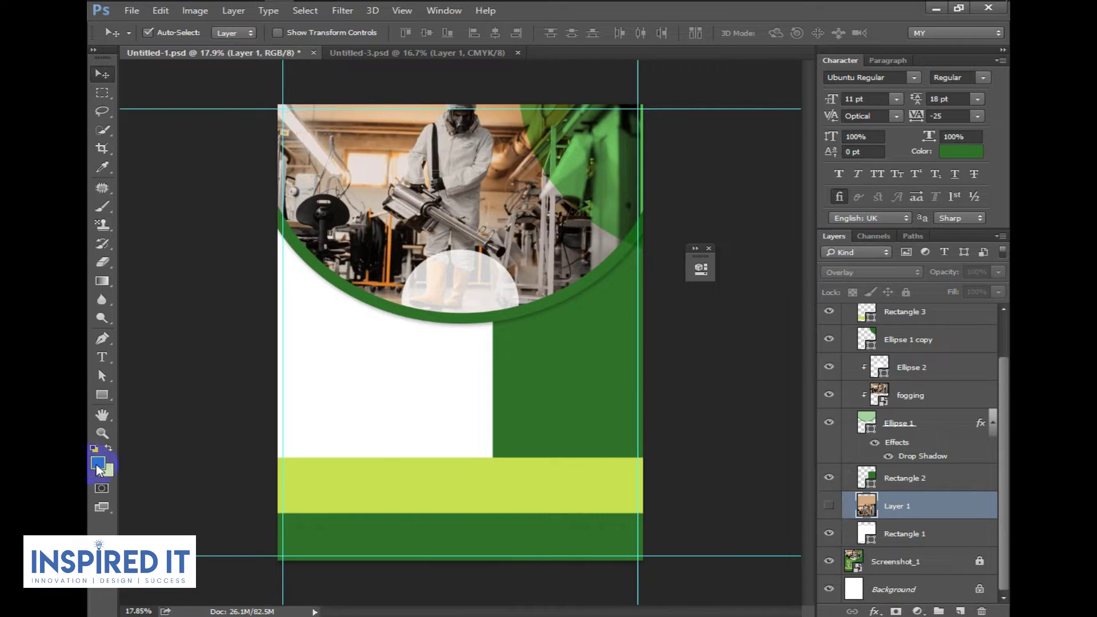
{"action": "left_click", "coordinate": [829, 505]}
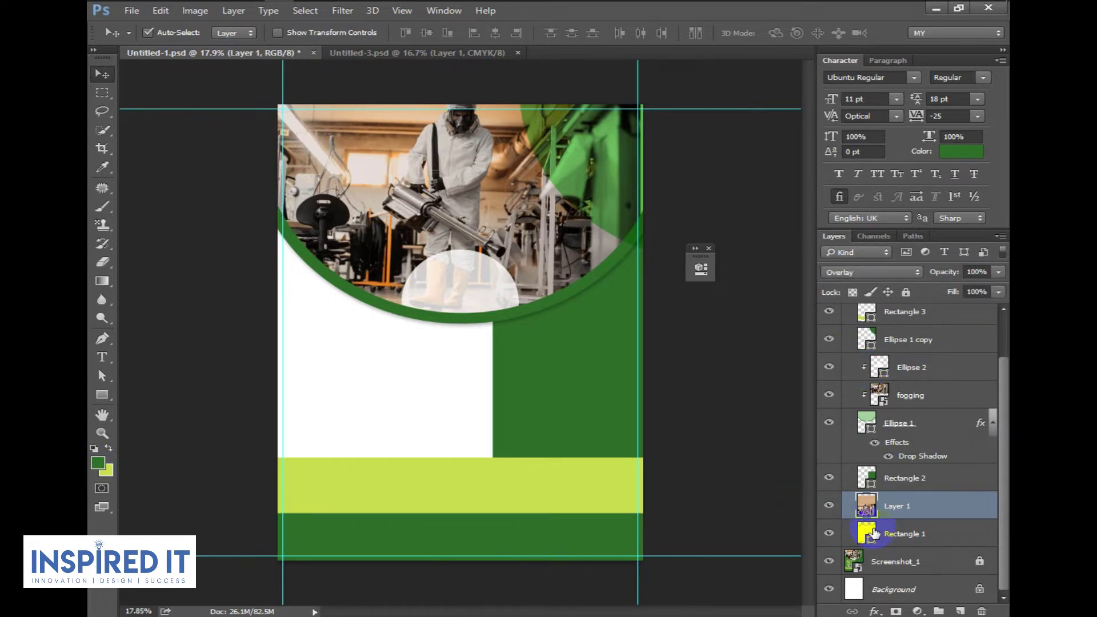
Fill Rectangle 1 with dark green #2f7227 and set its blend mode to Overlay.
{"action": "double_click", "coordinate": [867, 533]}
{"action": "left_click", "coordinate": [98, 464]}
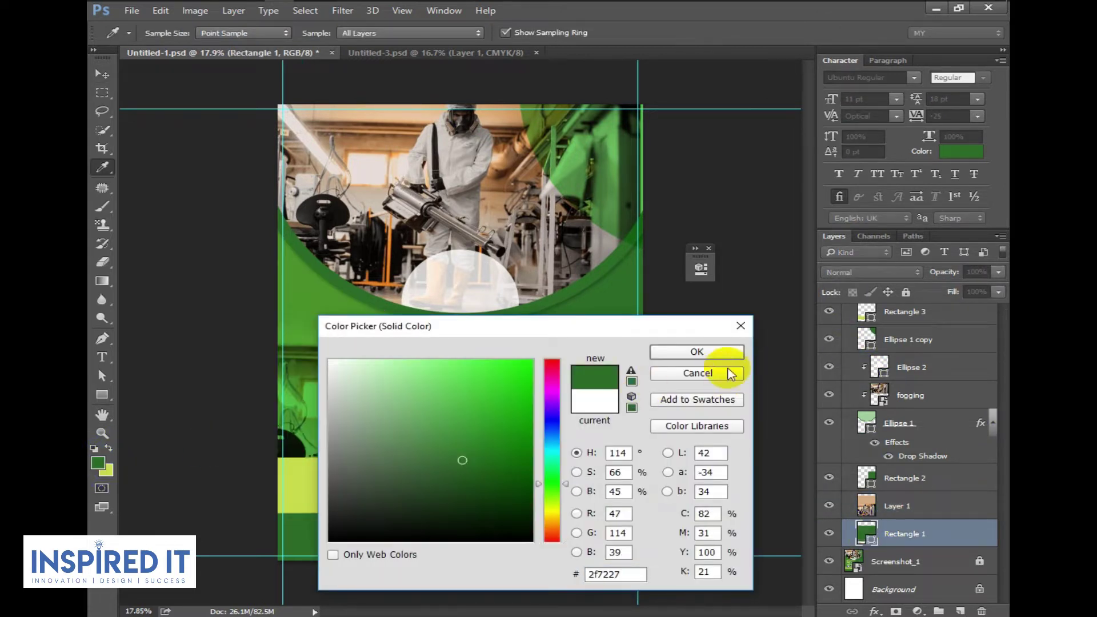
{"action": "left_click", "coordinate": [696, 351]}
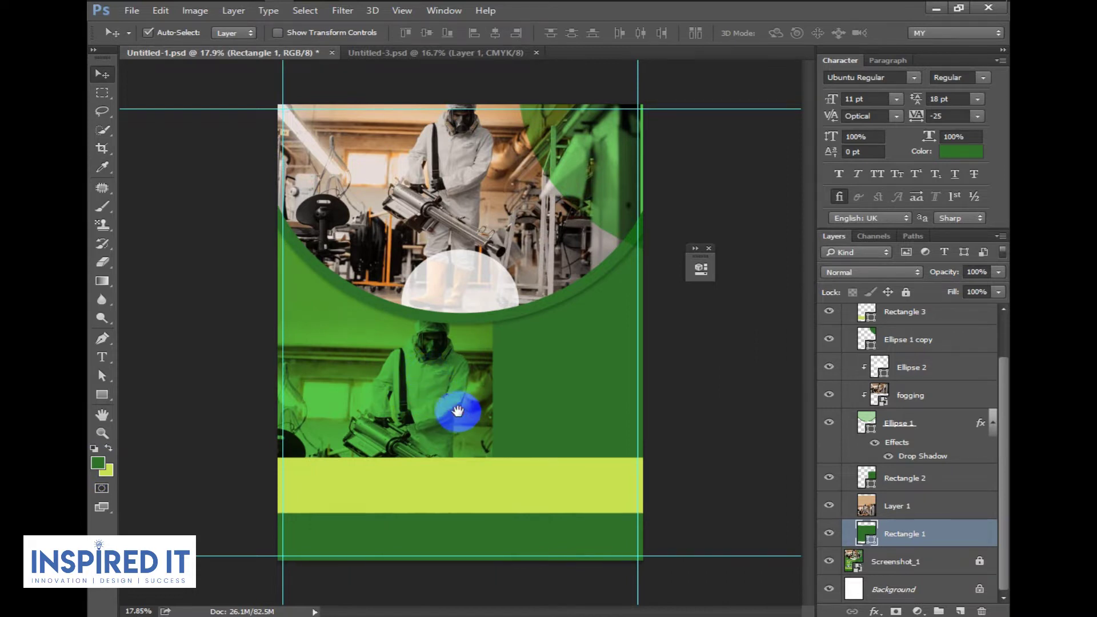
{"action": "scroll", "coordinate": [443, 362], "scroll_direction": "up", "scroll_amount": 4}
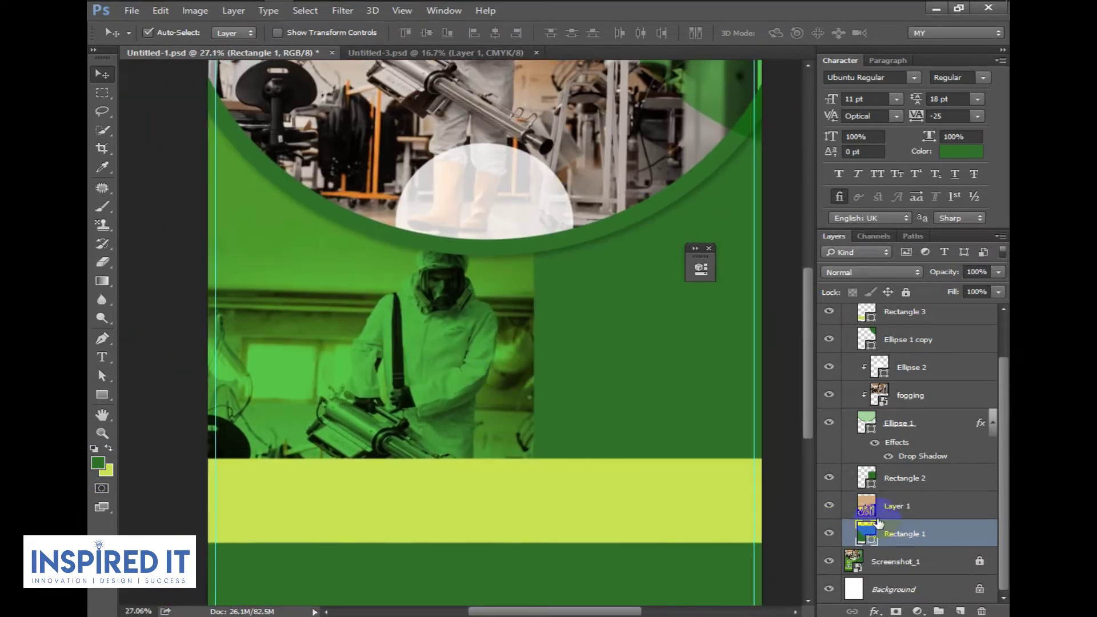
{"action": "left_click", "coordinate": [869, 272]}
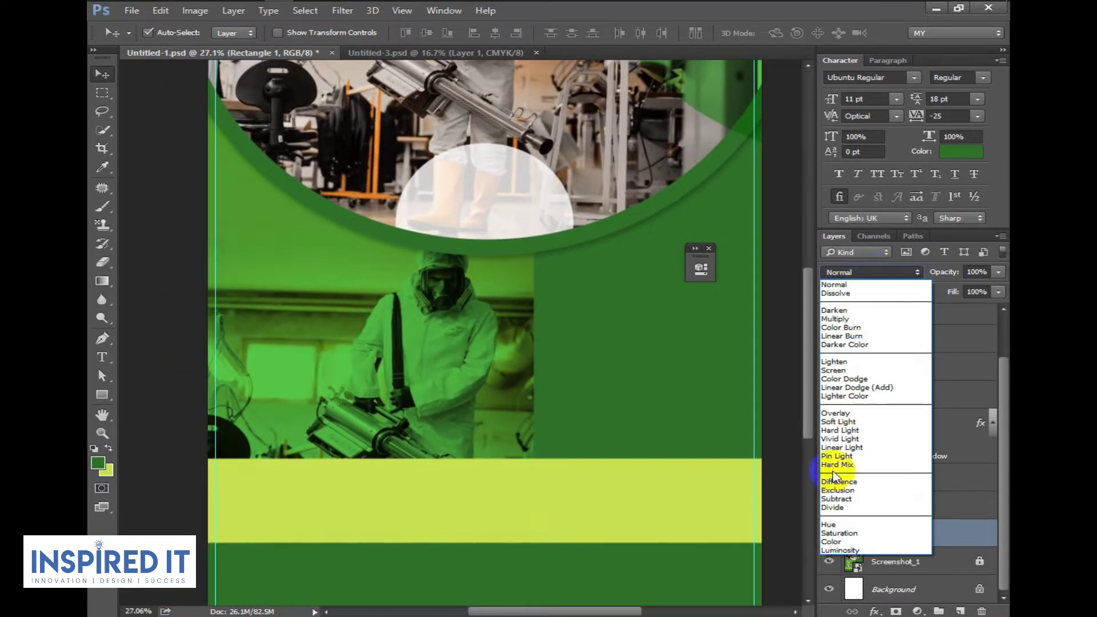
{"action": "left_click", "coordinate": [843, 419]}
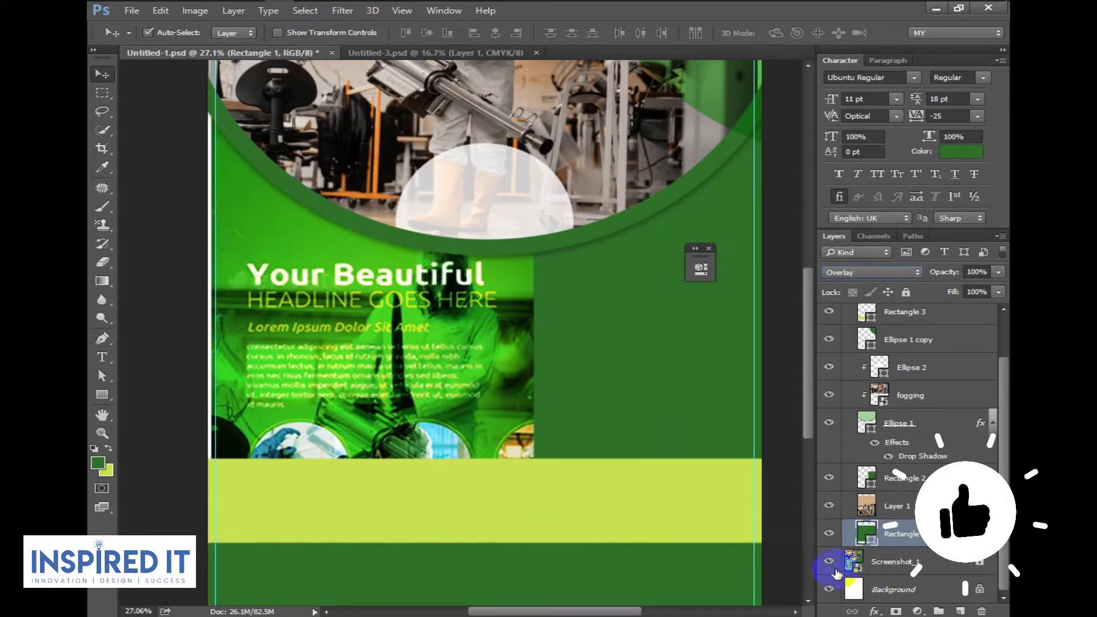
Hide Screenshot_1, then clip the worker photo to the rectangle and release it.
{"action": "left_click", "coordinate": [822, 559]}
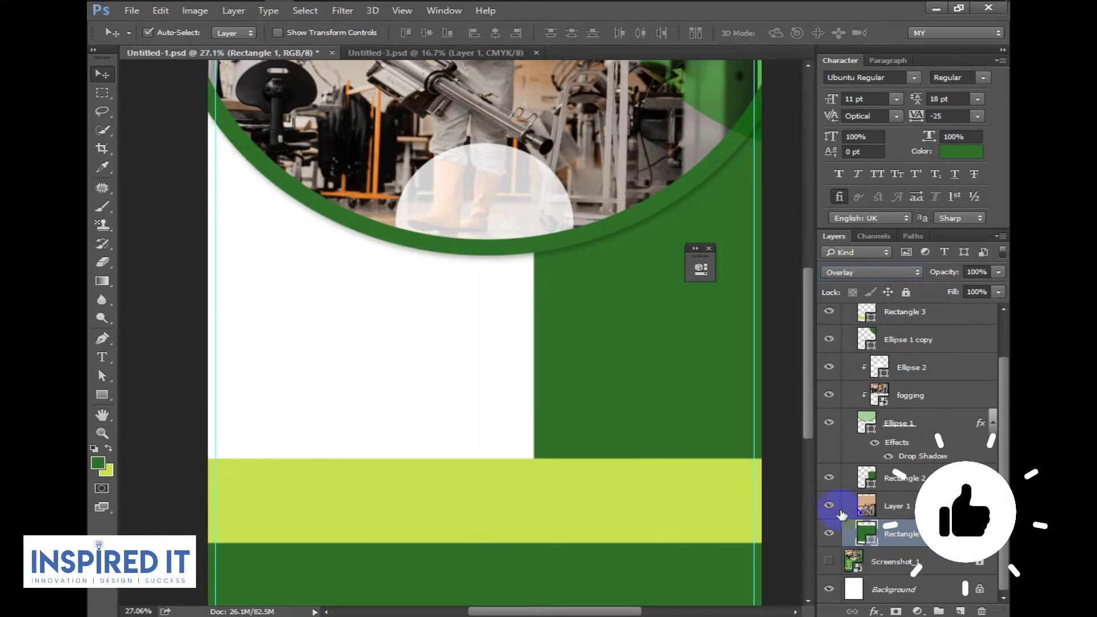
{"action": "left_click", "coordinate": [908, 507]}
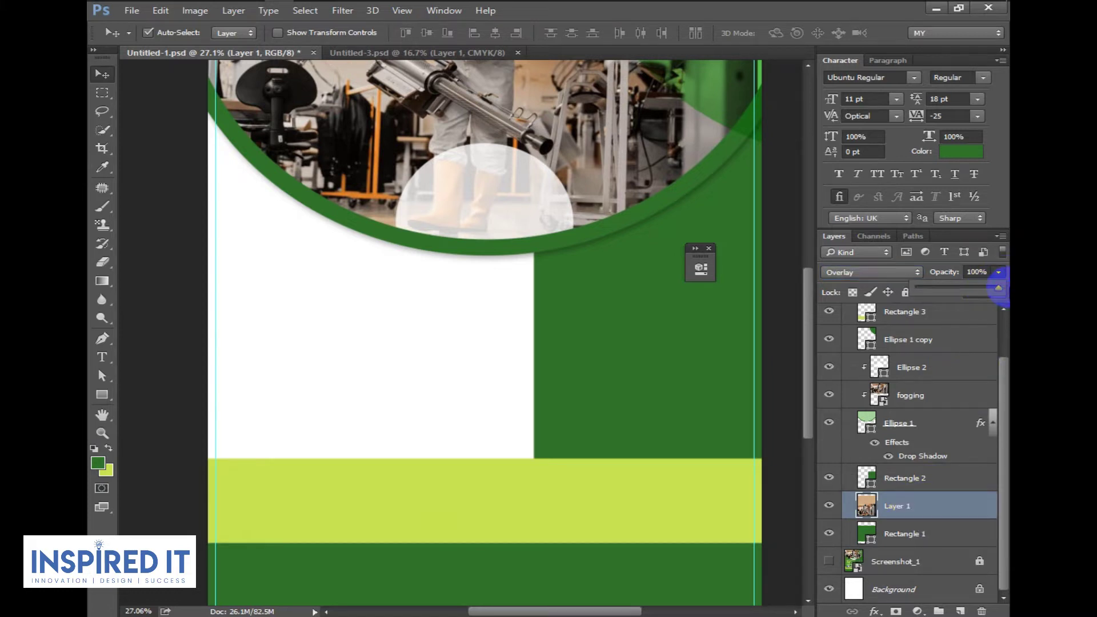
{"action": "right_click", "coordinate": [928, 500]}
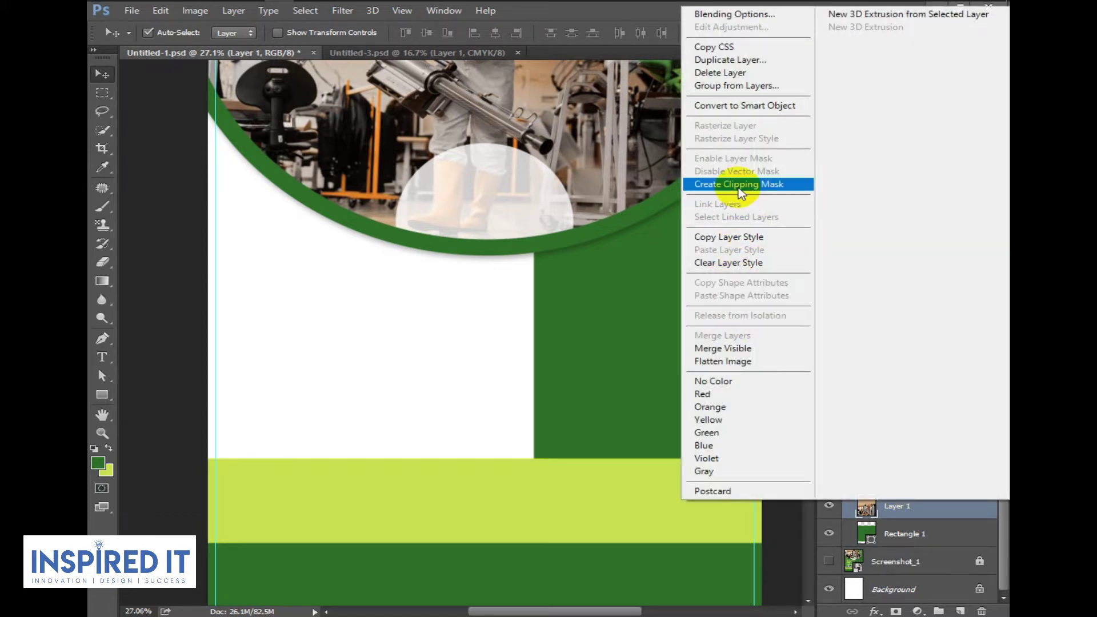
{"action": "left_click", "coordinate": [738, 184]}
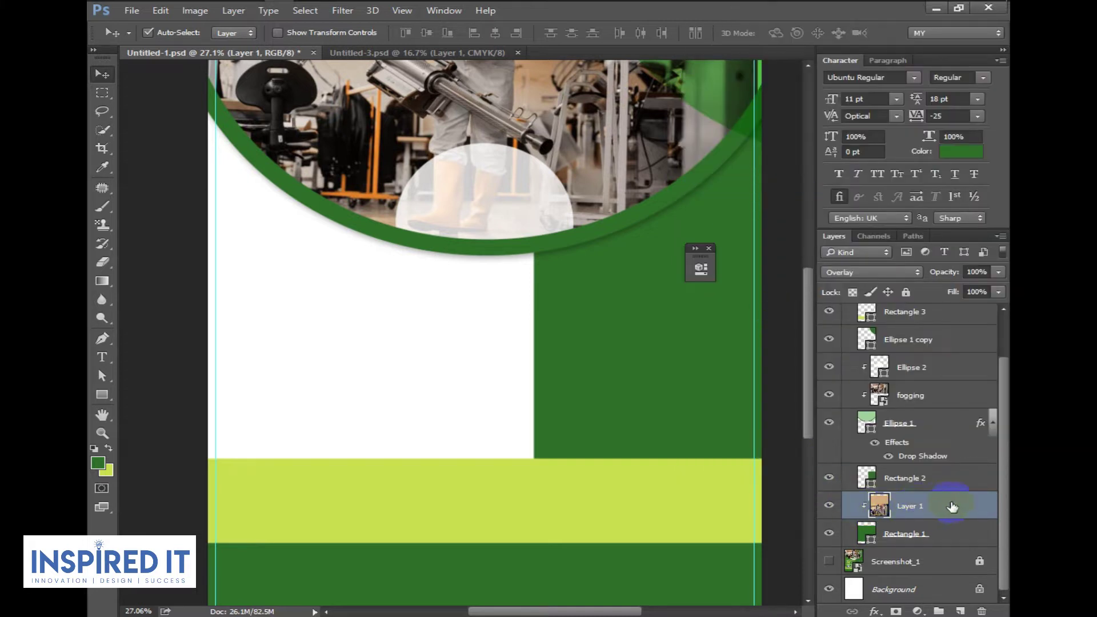
{"action": "right_click", "coordinate": [951, 507]}
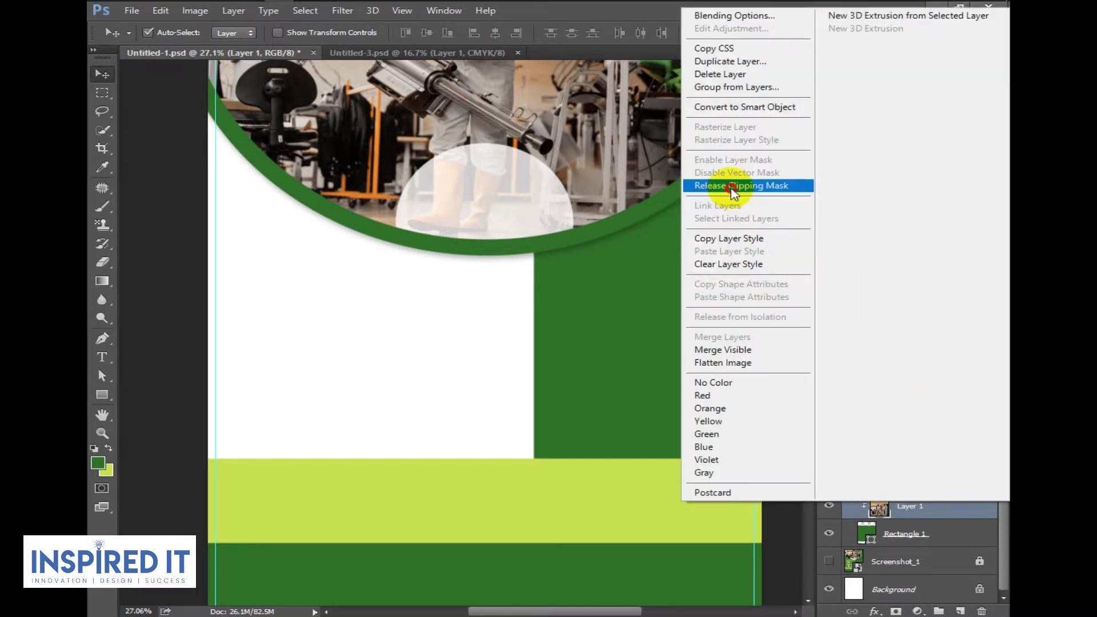
{"action": "left_click", "coordinate": [731, 186]}
Return Rectangle 1 to Normal blending, keeping its dark green fill.
{"action": "left_click", "coordinate": [863, 540], "text": "ctrl"}
{"action": "left_click", "coordinate": [839, 273]}
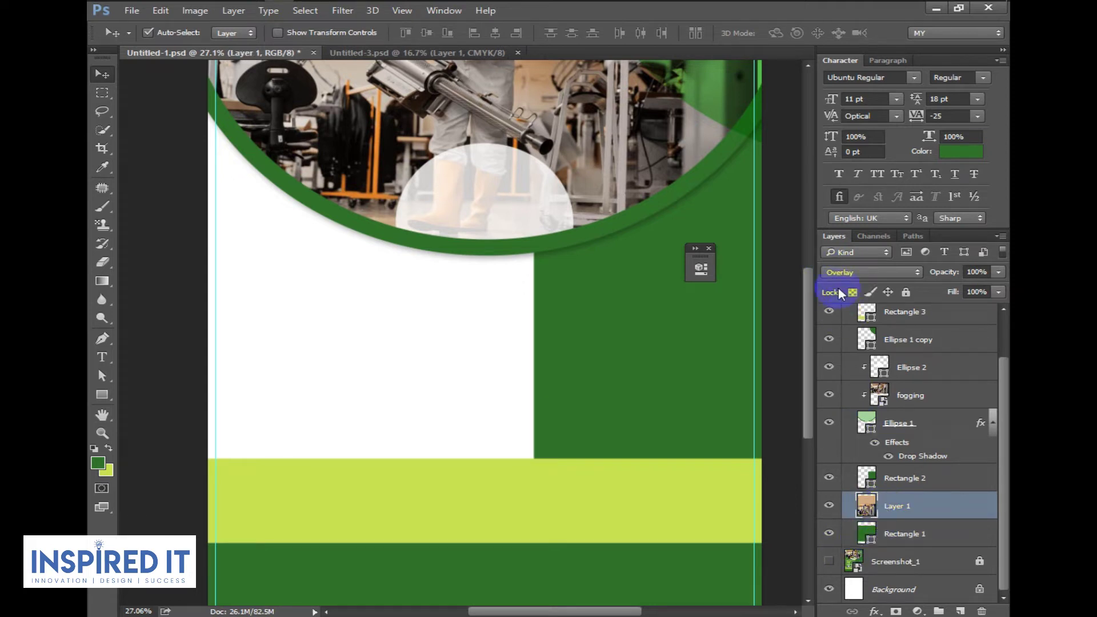
{"action": "left_click", "coordinate": [835, 285]}
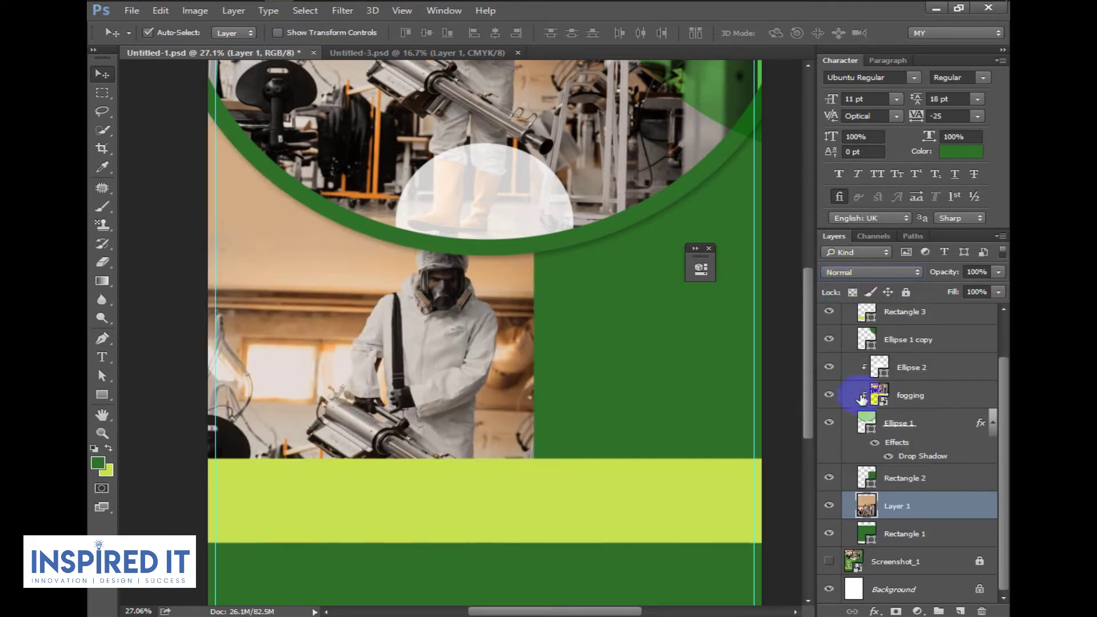
{"action": "double_click", "coordinate": [865, 533]}
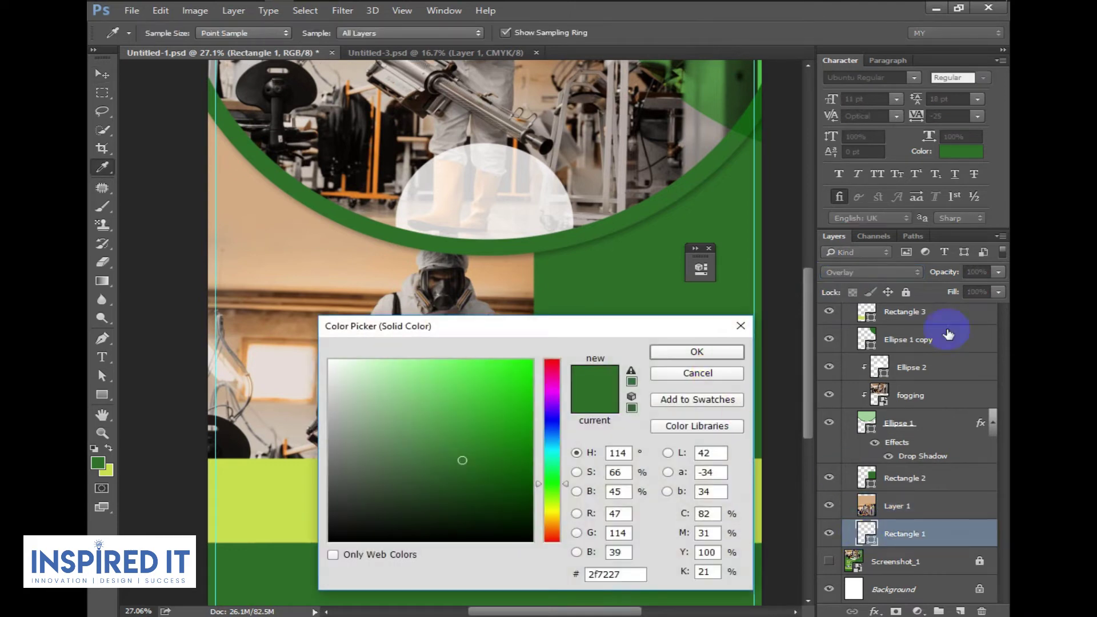
{"action": "left_click", "coordinate": [741, 327]}
{"action": "left_click", "coordinate": [868, 272]}
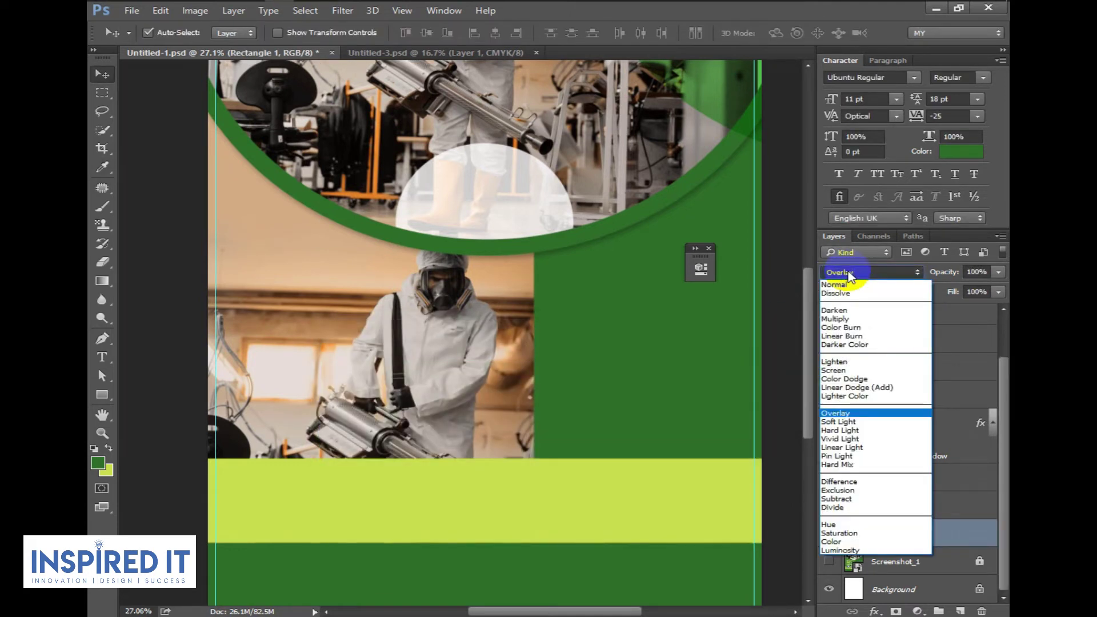
Set the worker photo Layer 1 to Overlay so it tints green.
{"action": "left_click", "coordinate": [888, 504]}
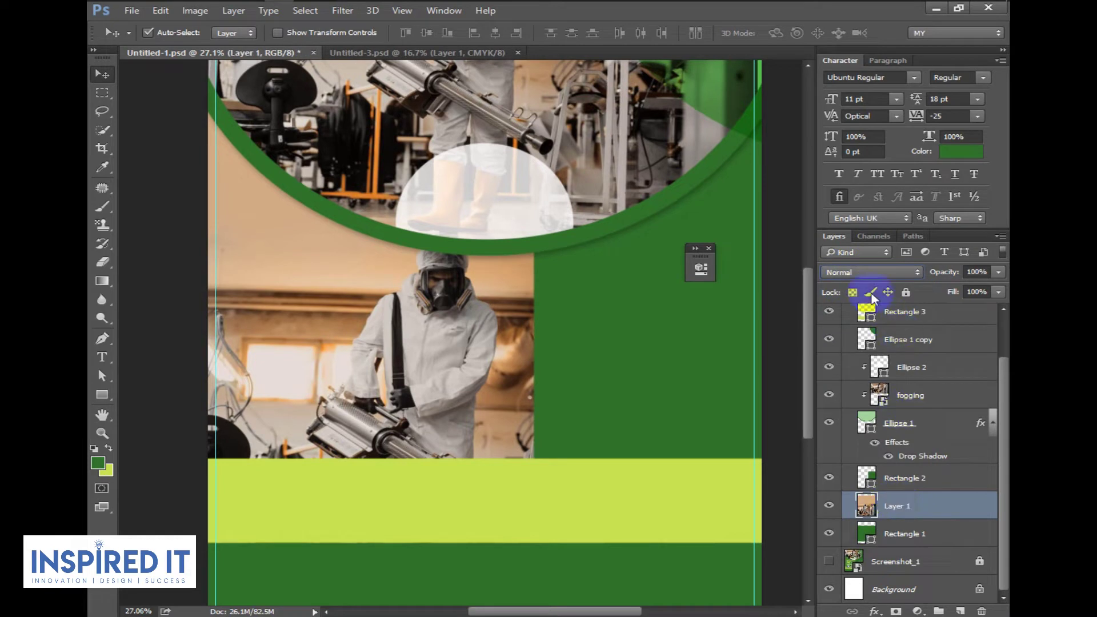
{"action": "left_click", "coordinate": [868, 273]}
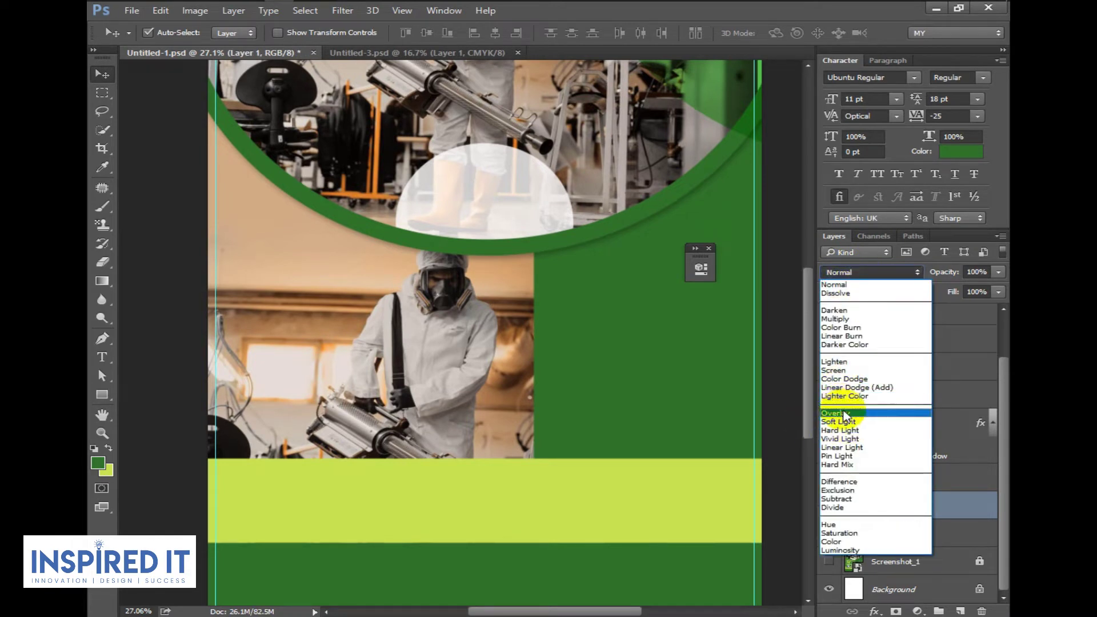
{"action": "left_click", "coordinate": [844, 412]}
{"action": "scroll", "coordinate": [477, 307], "scroll_direction": "down", "scroll_amount": 3, "text": "alt"}
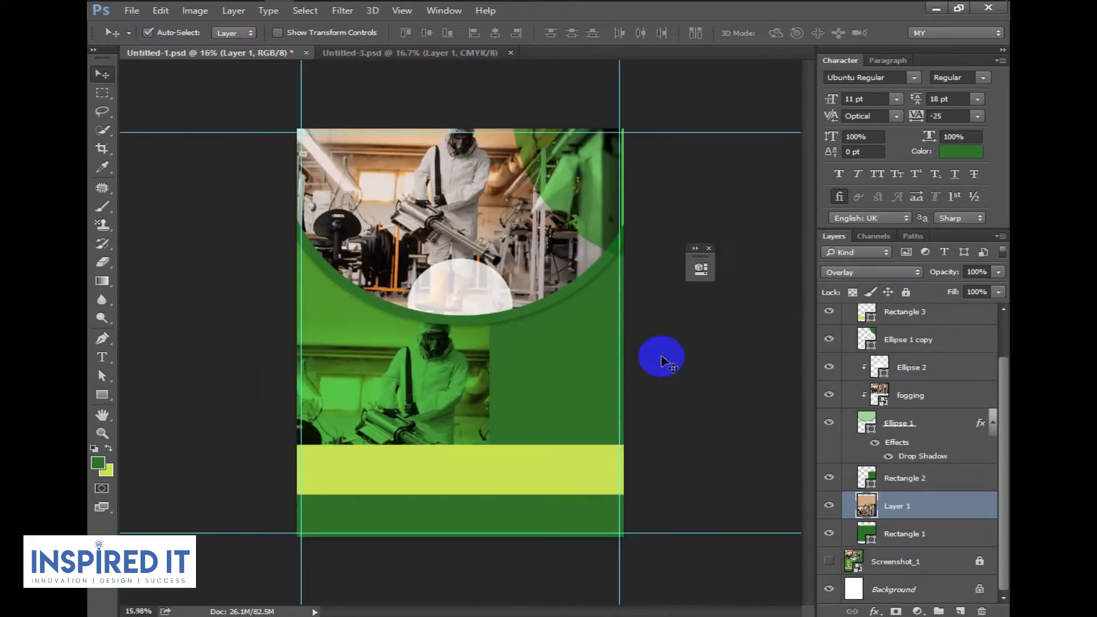
Group the design layers with Ctrl+G as BG, collapse it and hide it.
{"action": "left_click", "coordinate": [709, 248]}
{"action": "left_click_drag", "start_coordinate": [1006, 429], "coordinate": [999, 312]}
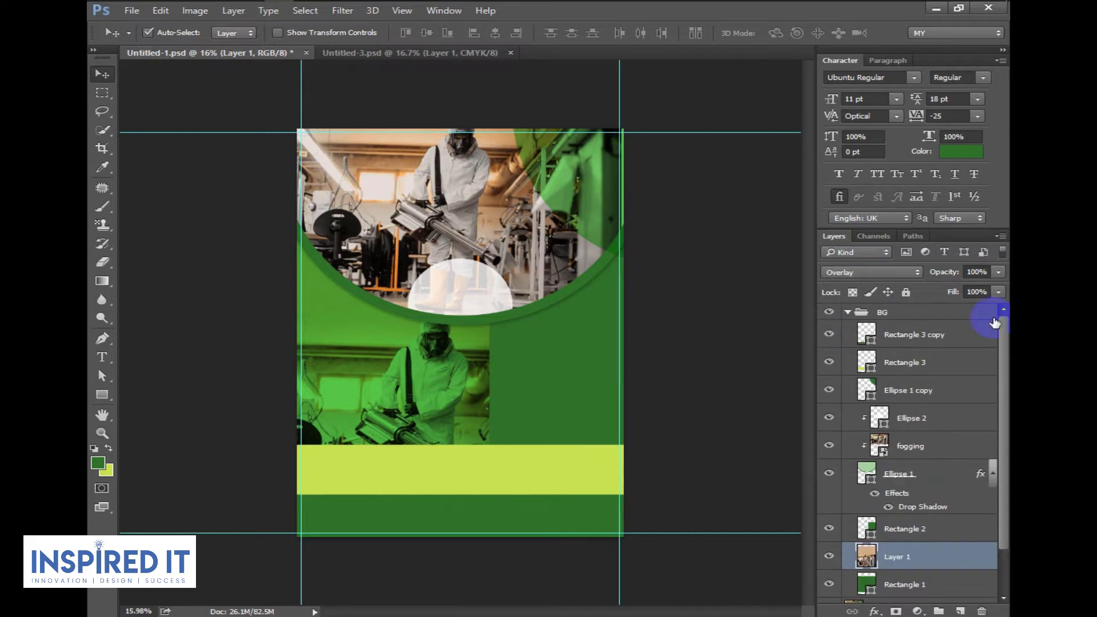
{"action": "left_click", "coordinate": [838, 313], "text": "shift"}
{"action": "key", "text": "ctrl+g"}
{"action": "left_click", "coordinate": [837, 313]}
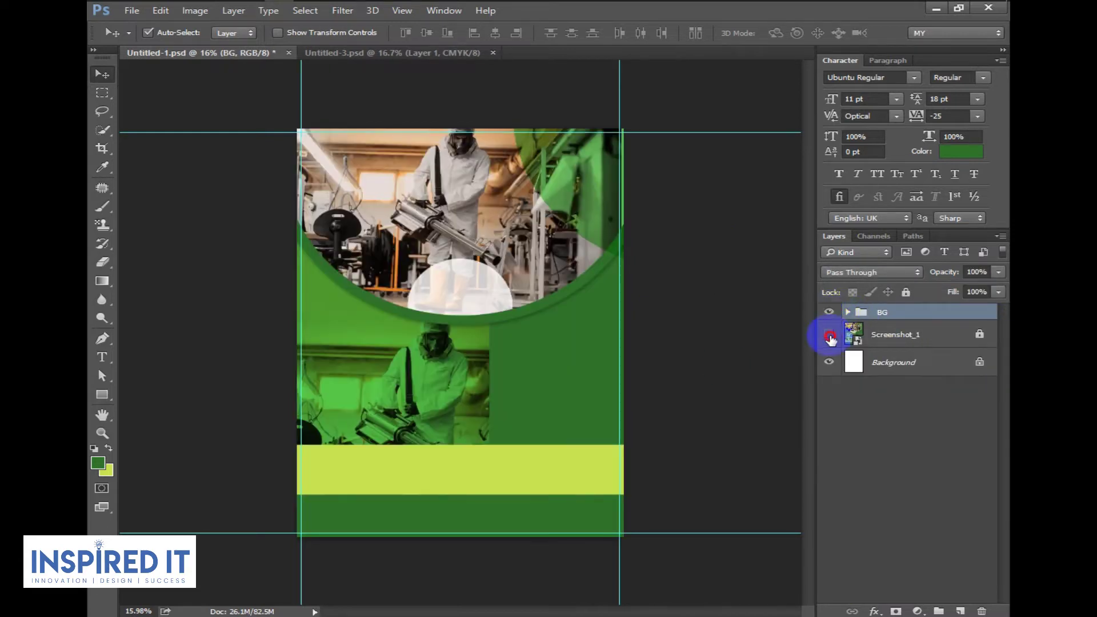
{"action": "left_click", "coordinate": [827, 312]}
Compare BG against the reference and zoom into the lower service circles.
{"action": "key", "text": "ctrl+0"}
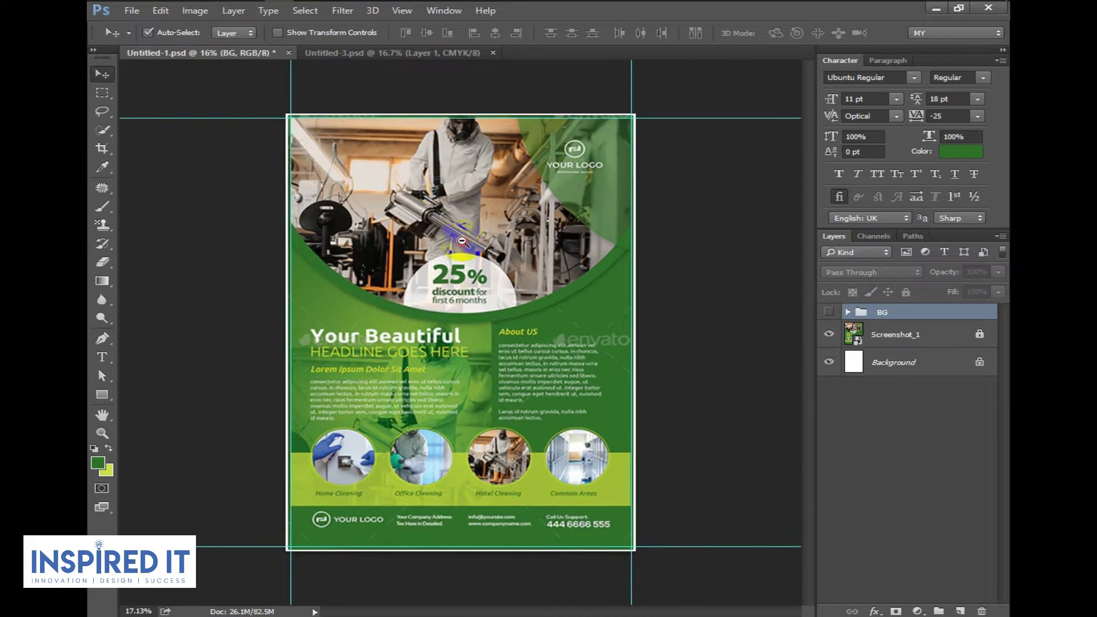
{"action": "left_click", "coordinate": [829, 312]}
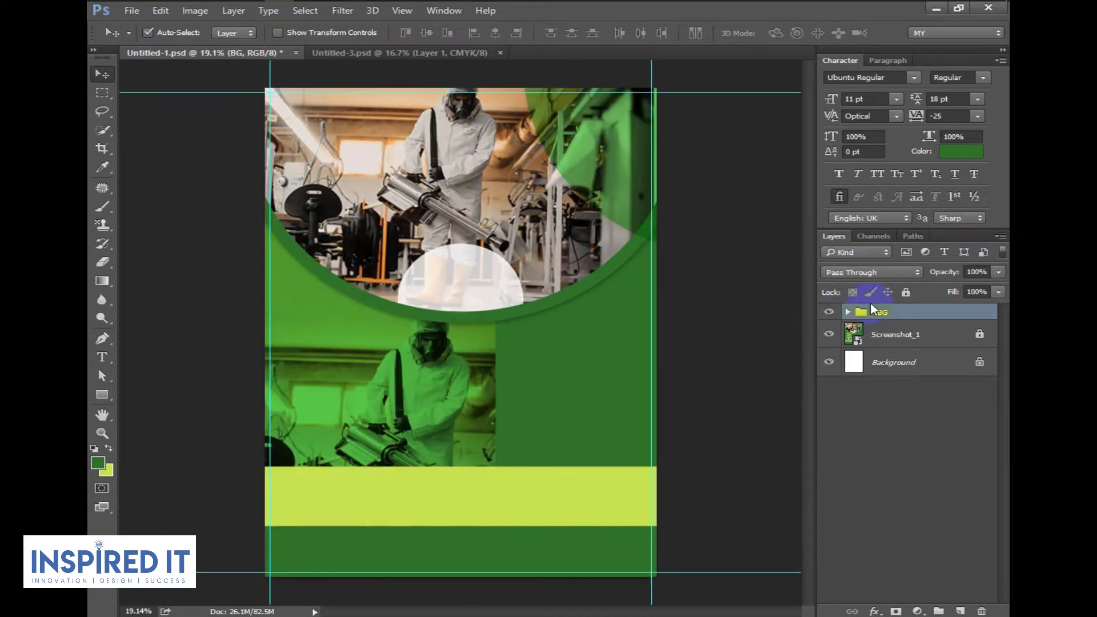
{"action": "left_click", "coordinate": [829, 312]}
{"action": "left_click", "coordinate": [310, 490]}
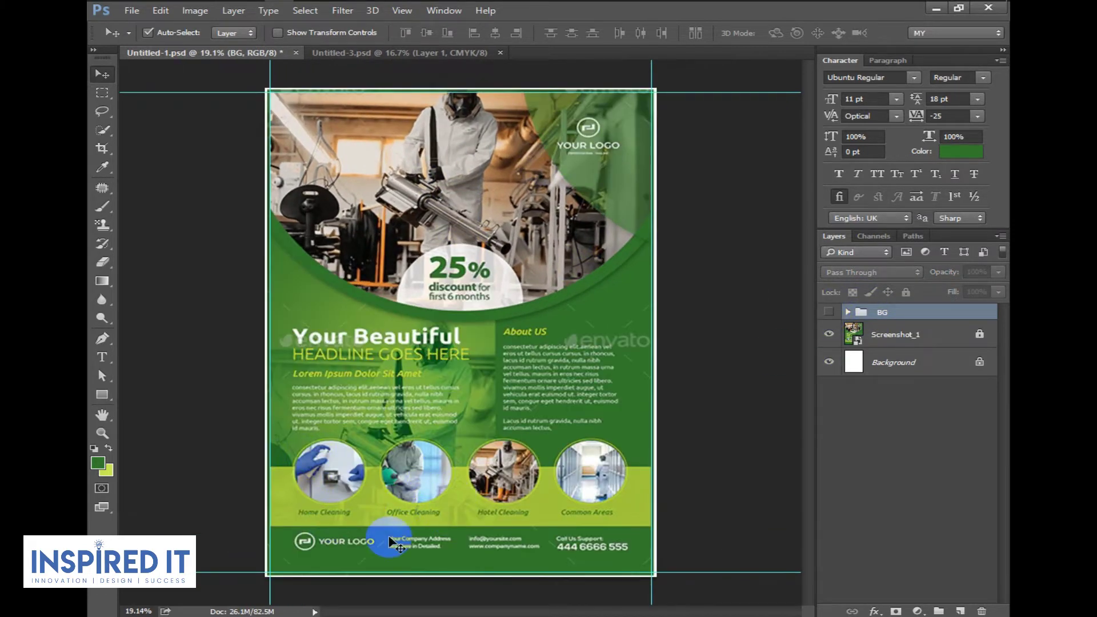
{"action": "scroll", "coordinate": [389, 543], "scroll_direction": "up", "scroll_amount": 3}
{"action": "scroll", "coordinate": [366, 457], "scroll_direction": "down", "scroll_amount": 2}
{"action": "scroll", "coordinate": [362, 384], "scroll_direction": "up", "scroll_amount": 1}
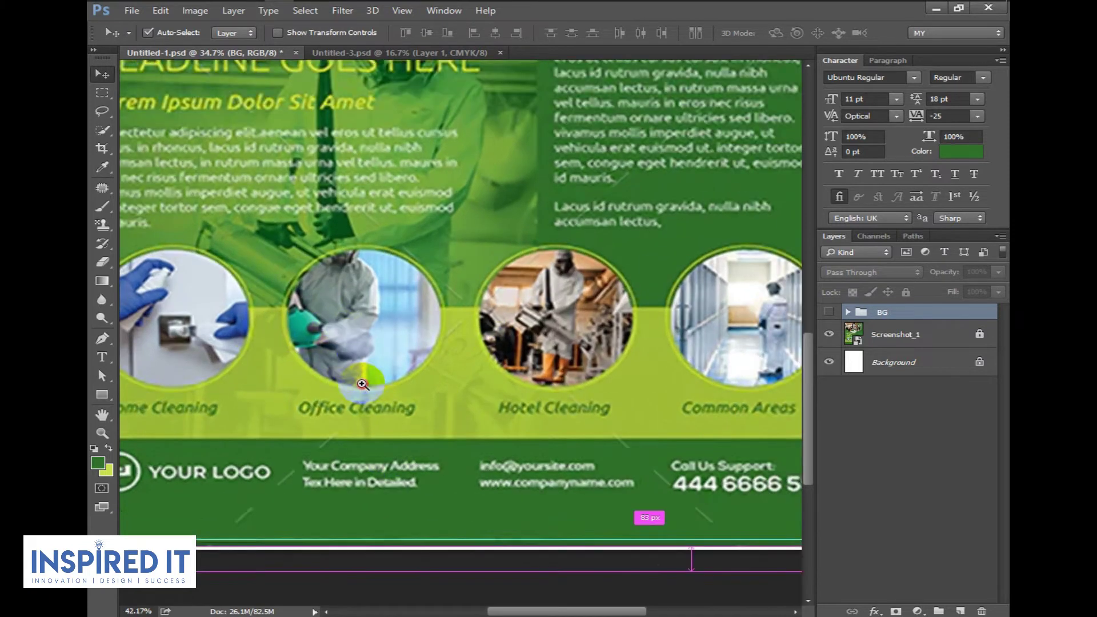
{"action": "scroll", "coordinate": [363, 384], "scroll_direction": "up", "scroll_amount": 2}
Draw an ellipse sized to the Home Cleaning photo circle.
{"action": "right_click", "coordinate": [102, 395]}
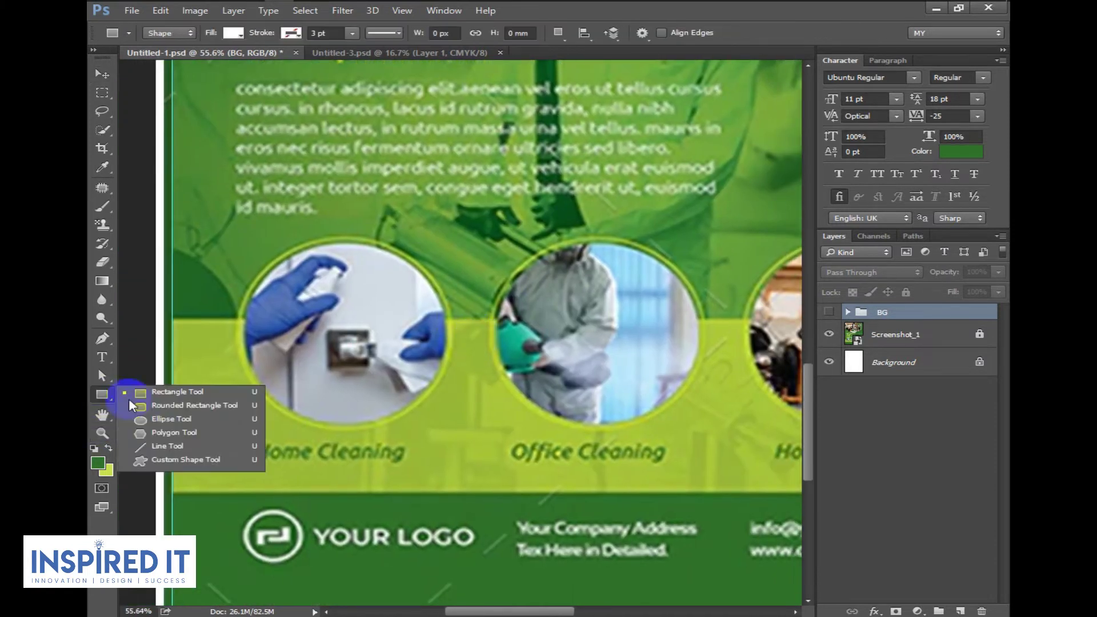
{"action": "left_click", "coordinate": [171, 420]}
{"action": "scroll", "coordinate": [315, 361], "scroll_direction": "up", "scroll_amount": 2}
{"action": "scroll", "coordinate": [314, 361], "scroll_direction": "up", "scroll_amount": 1}
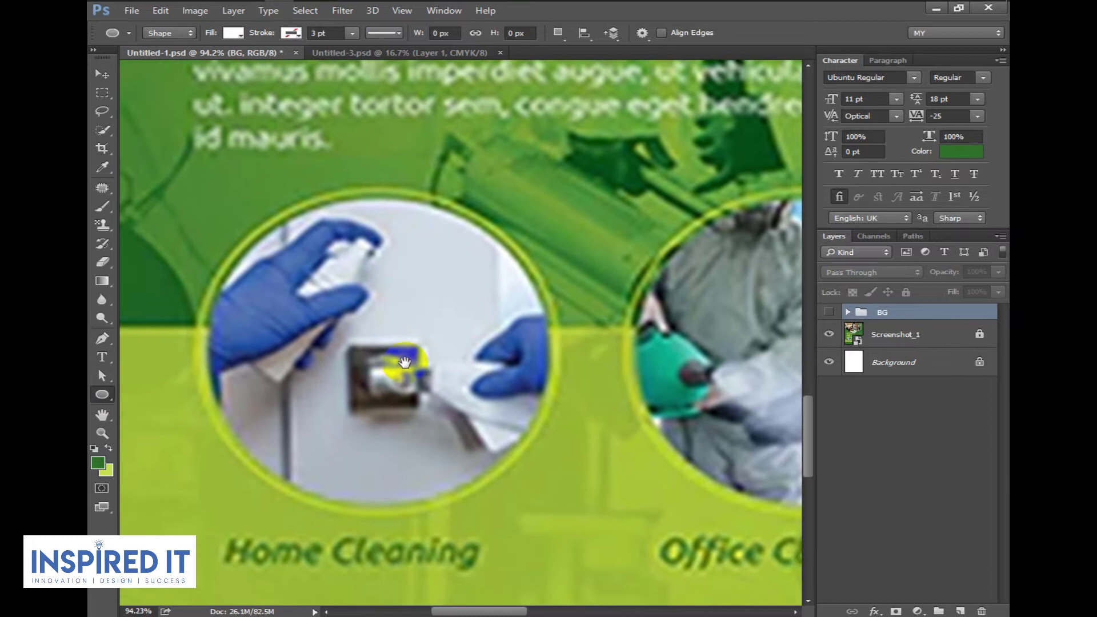
{"action": "mouse_move", "coordinate": [226, 250]}
{"action": "left_mouse_down"}
{"action": "mouse_move", "coordinate": [458, 410]}
{"action": "mouse_move", "coordinate": [584, 532]}
{"action": "left_mouse_up"}
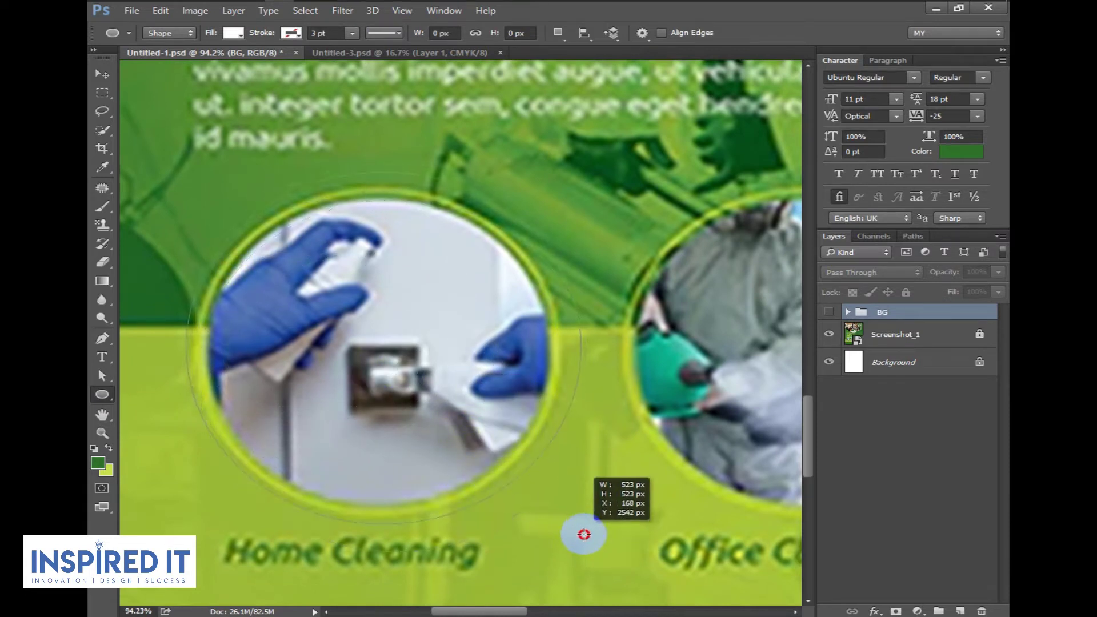
{"action": "left_click_drag", "start_coordinate": [583, 533], "coordinate": [562, 514]}
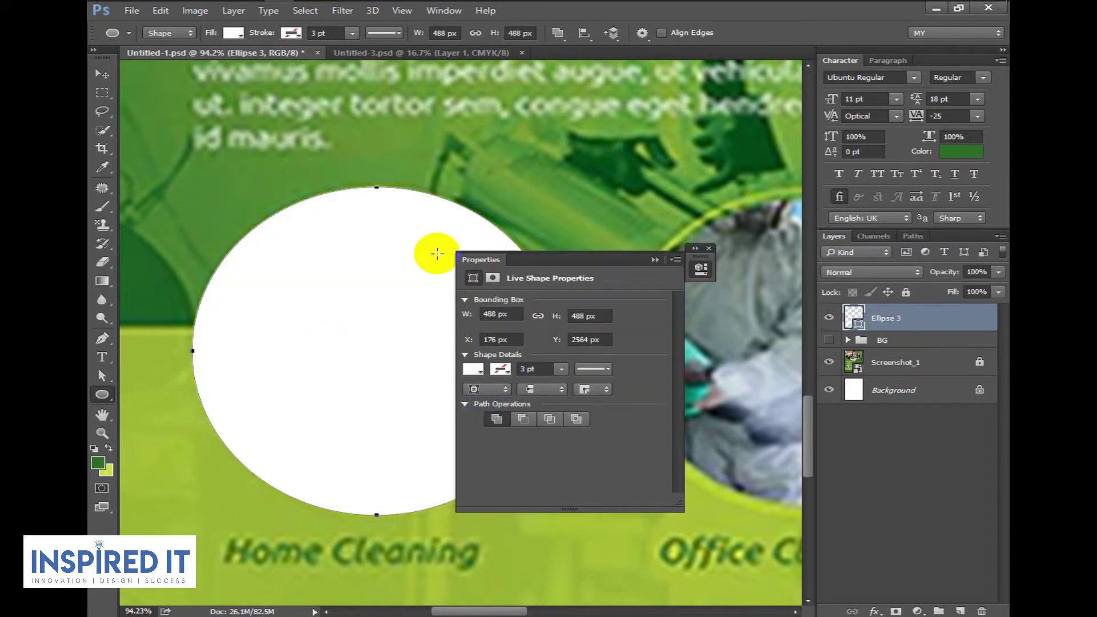
Give the circle no fill and a lime green 1.5 pt stroke.
{"action": "left_click", "coordinate": [234, 33]}
{"action": "left_click", "coordinate": [167, 61]}
{"action": "left_click", "coordinate": [278, 39]}
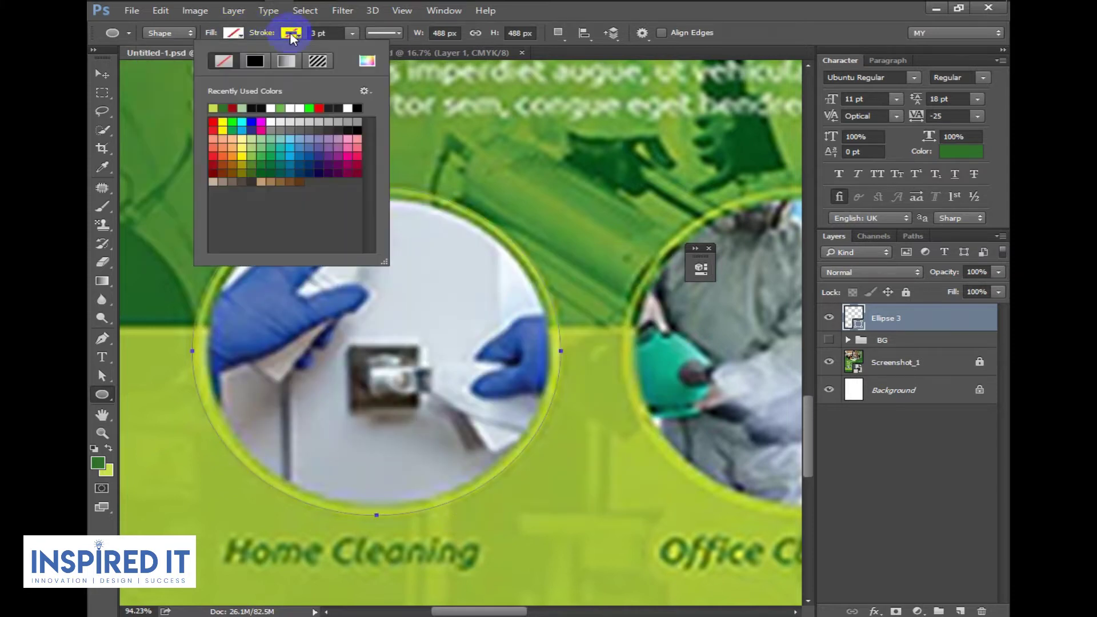
{"action": "left_click", "coordinate": [216, 107]}
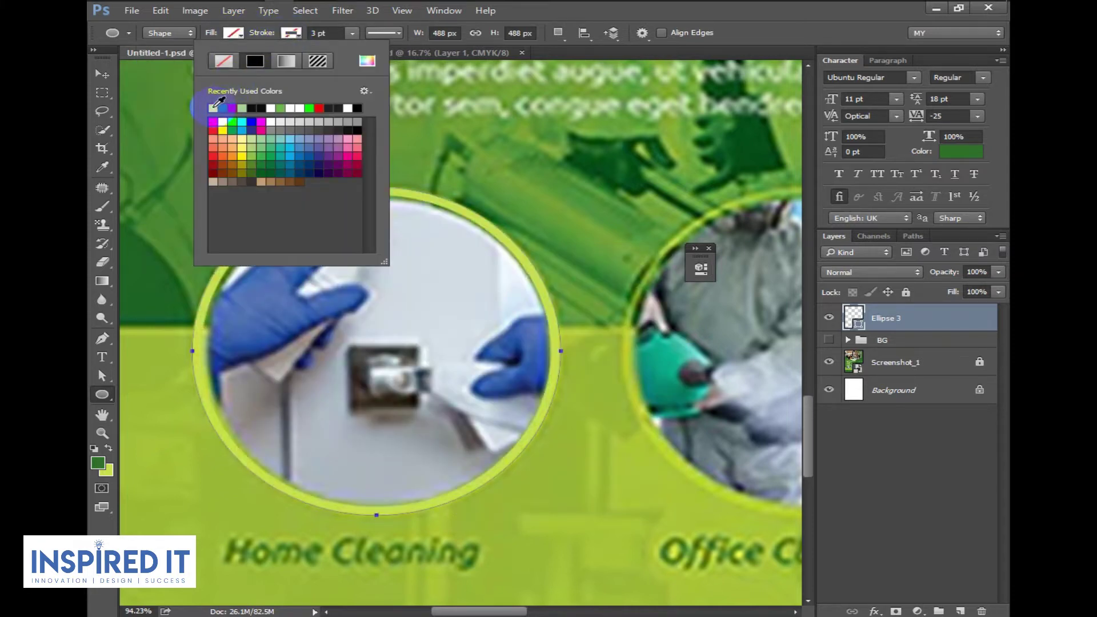
{"action": "left_click", "coordinate": [314, 34]}
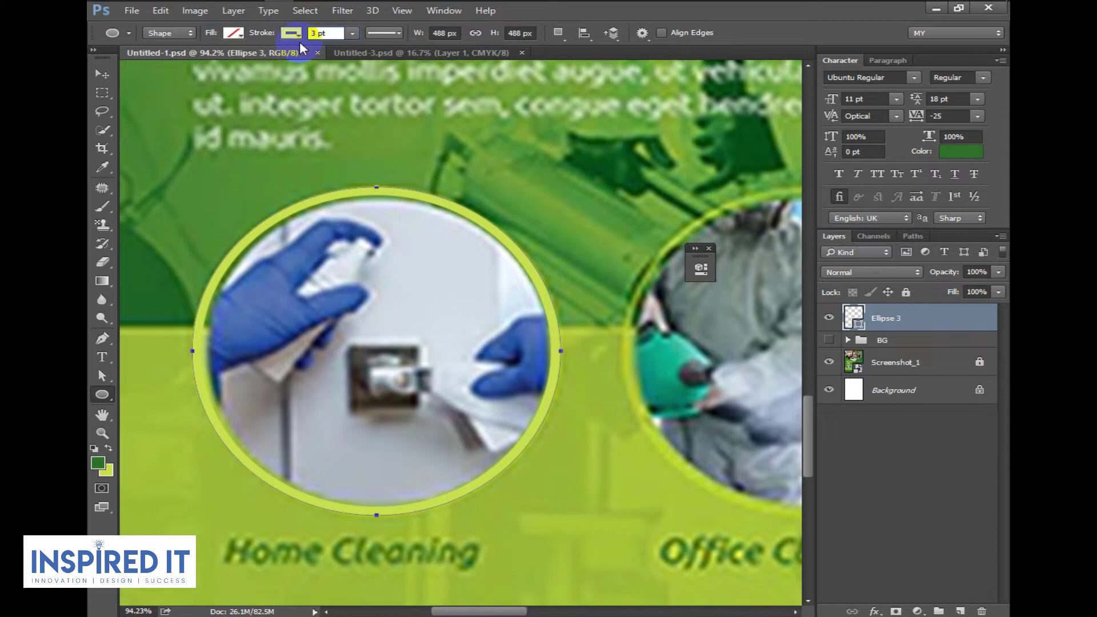
{"action": "left_click", "coordinate": [293, 76]}
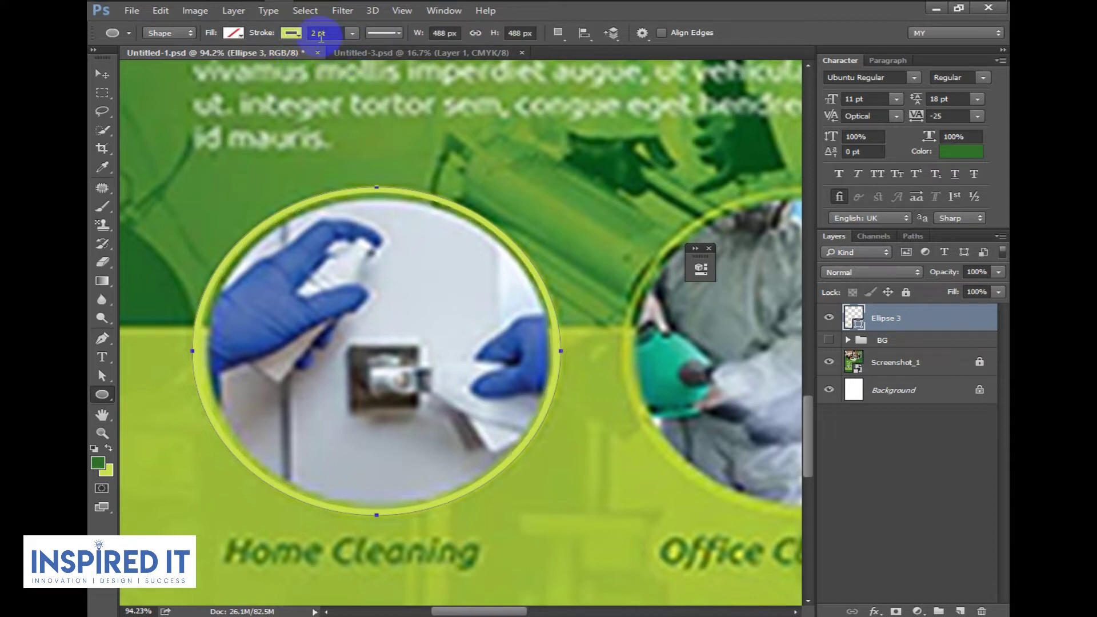
{"action": "type", "text": "5"}
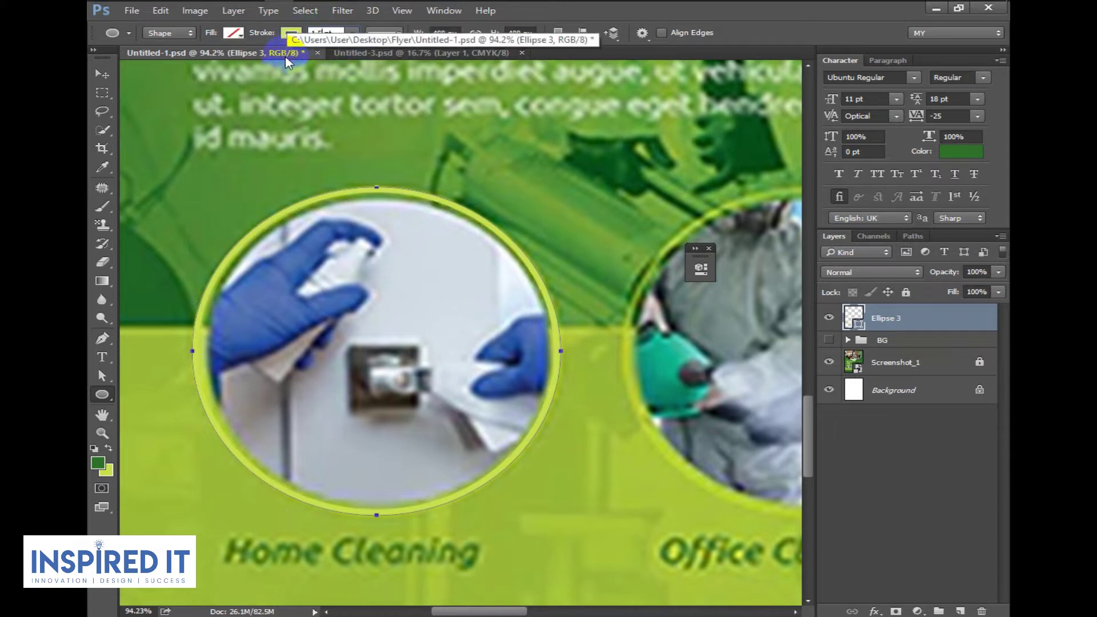
{"action": "left_click", "coordinate": [220, 80]}
Position the outlined circle over Home Cleaning and duplicate it as Ellipse 3 copy.
{"action": "left_click", "coordinate": [106, 80]}
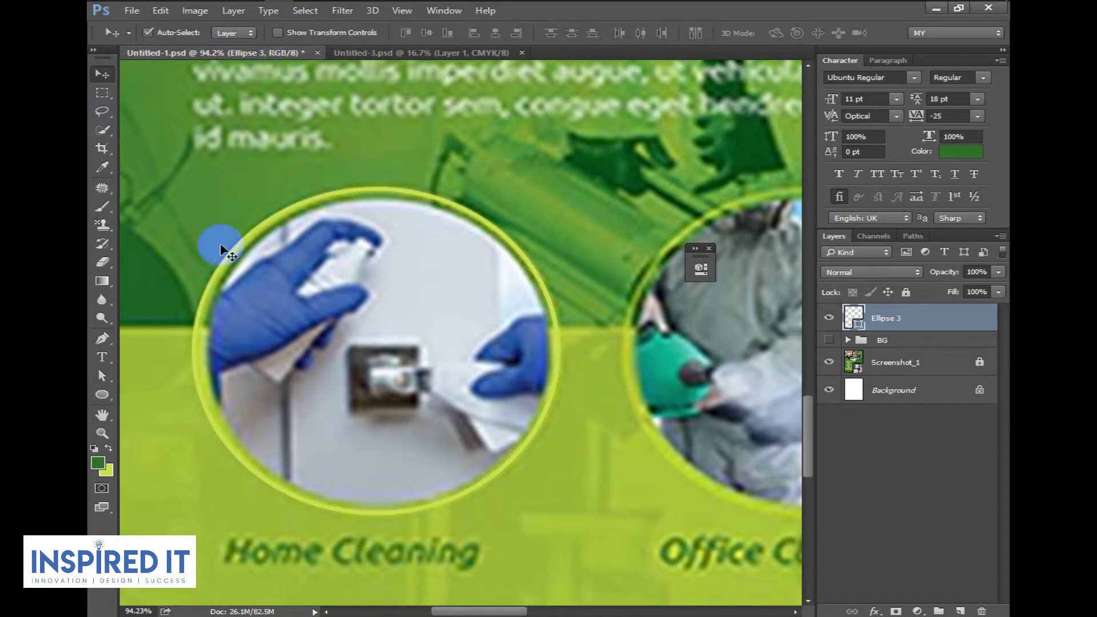
{"action": "scroll", "coordinate": [441, 289], "scroll_direction": "down", "scroll_amount": 2}
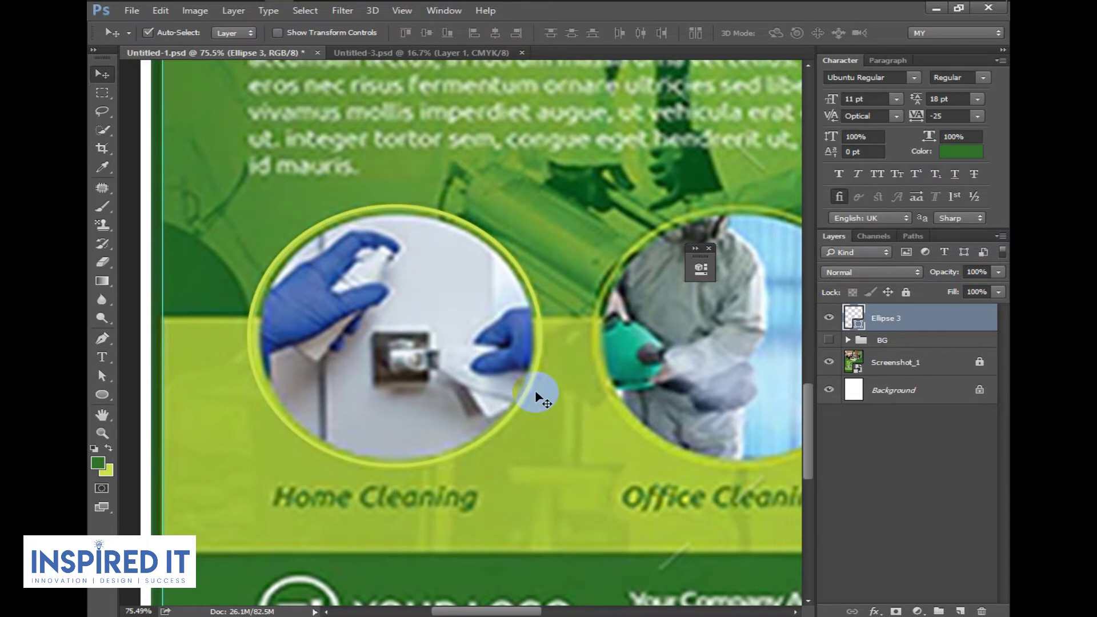
{"action": "scroll", "coordinate": [499, 310], "scroll_direction": "down", "scroll_amount": 2}
{"action": "mouse_move", "coordinate": [475, 346]}
{"action": "left_mouse_down"}
{"action": "mouse_move", "coordinate": [498, 310]}
{"action": "mouse_move", "coordinate": [474, 347]}
{"action": "left_mouse_up"}
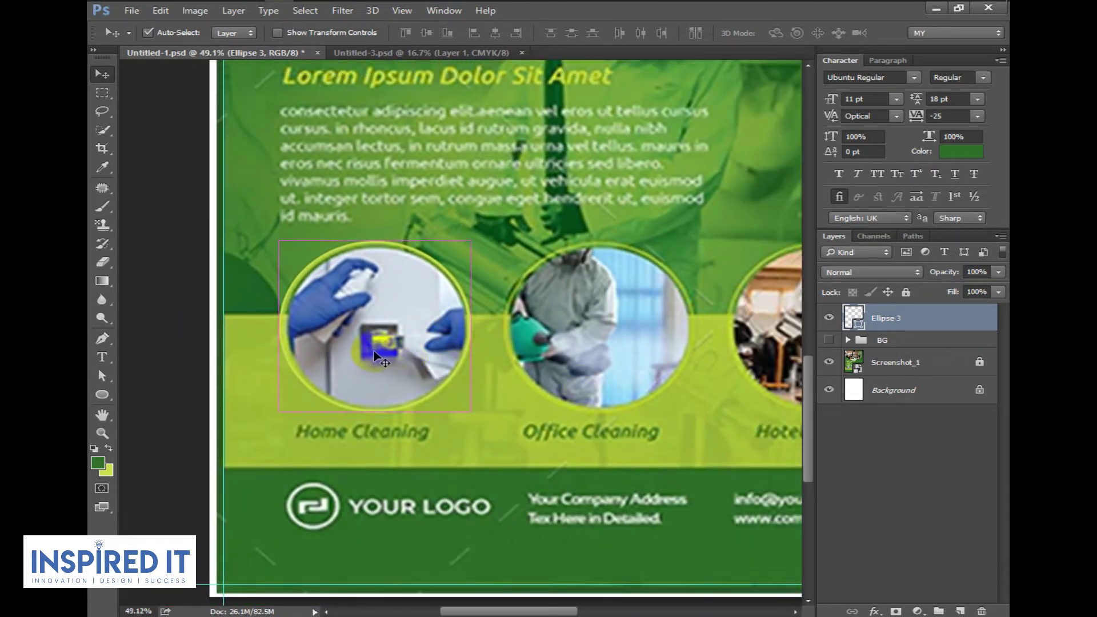
{"action": "key", "text": "ctrl+j"}
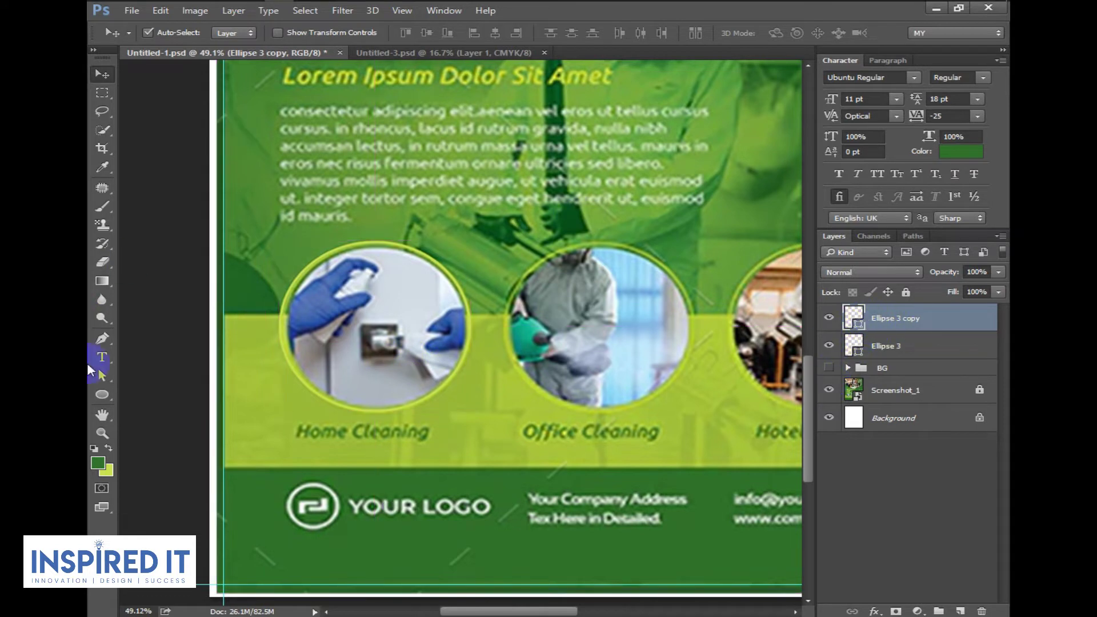
Give Ellipse 3 copy no stroke and a solid cyan fill.
{"action": "left_click", "coordinate": [102, 394]}
{"action": "left_click", "coordinate": [292, 33]}
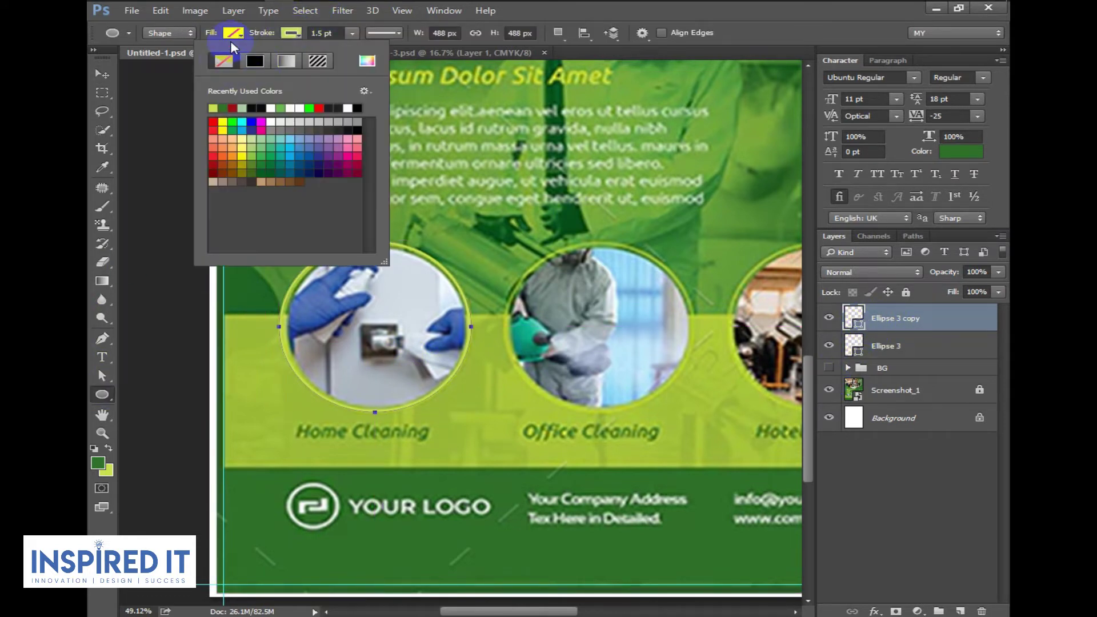
{"action": "left_click", "coordinate": [223, 60]}
{"action": "left_click", "coordinate": [233, 32]}
{"action": "left_click", "coordinate": [184, 122]}
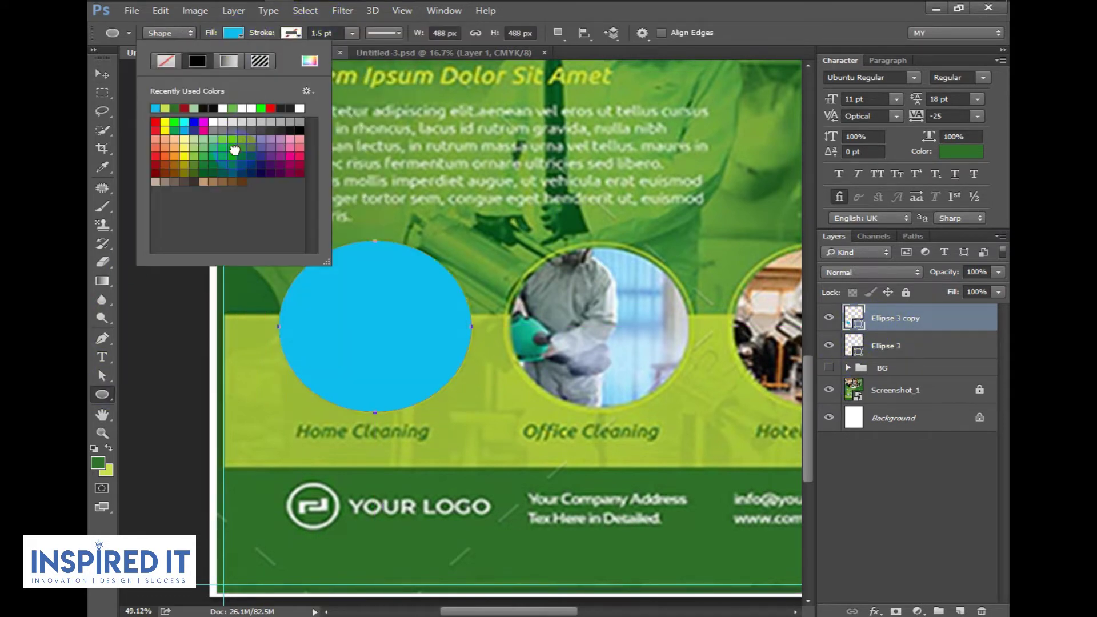
{"action": "left_click", "coordinate": [100, 71]}
Shrink the cyan circle to about 90-95% inside the lime ring.
{"action": "key", "text": "ctrl+t"}
{"action": "left_click_drag", "start_coordinate": [470, 239], "coordinate": [469, 251]}
{"action": "key", "text": "Return"}
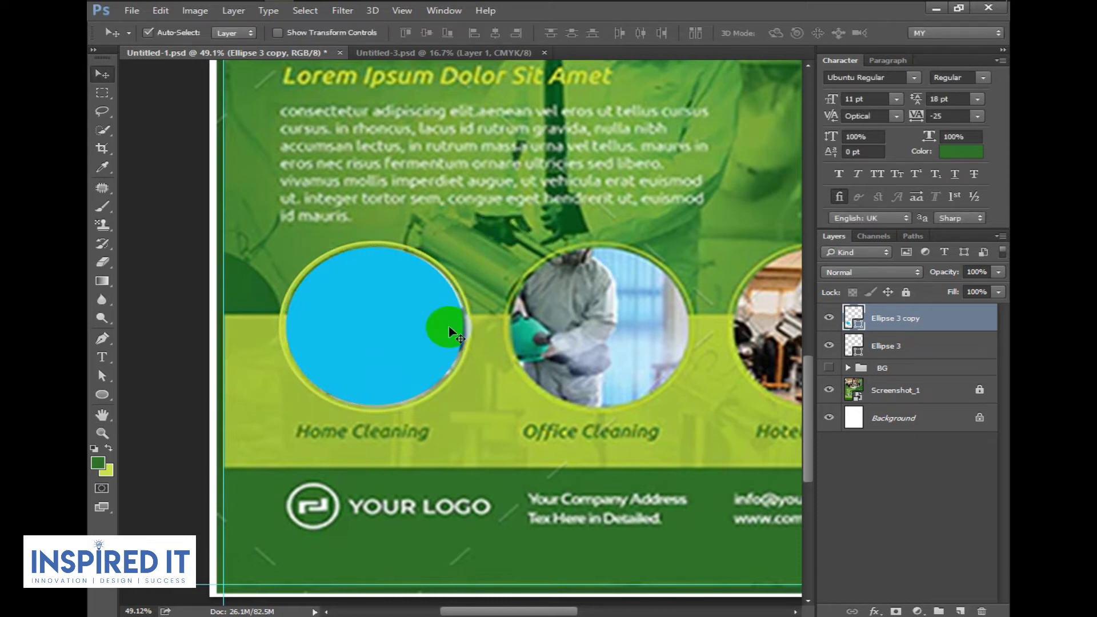
{"action": "scroll", "coordinate": [512, 323], "scroll_direction": "up", "scroll_amount": 5}
{"action": "left_click", "coordinate": [827, 322]}
{"action": "left_click", "coordinate": [827, 322]}
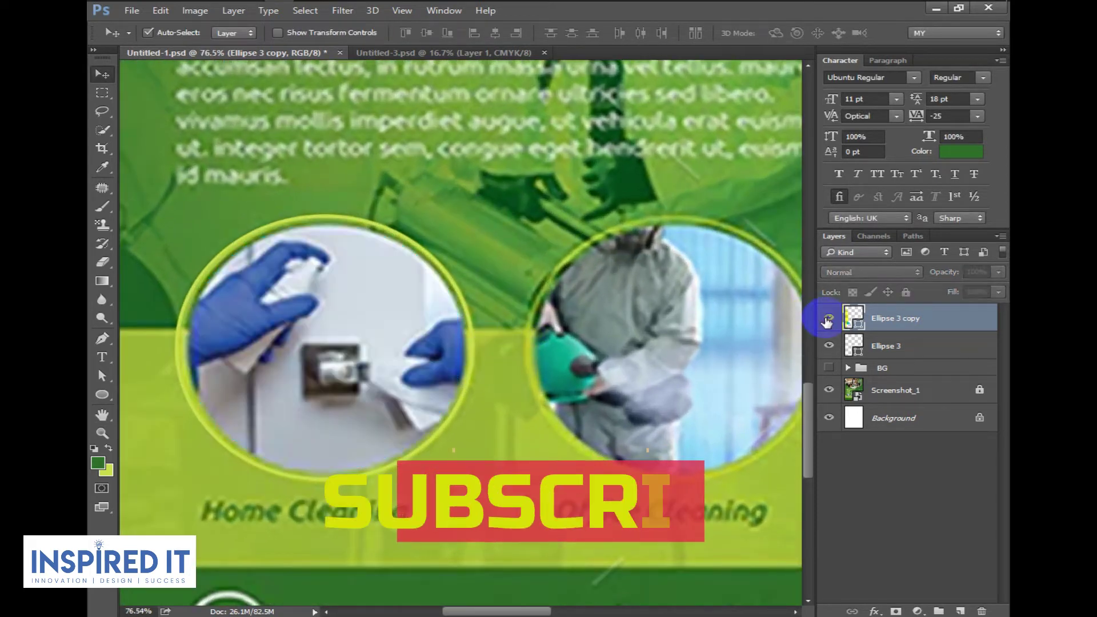
{"action": "left_click", "coordinate": [827, 322]}
Select the two ellipse layers in the Layers panel.
{"action": "scroll", "coordinate": [583, 347], "scroll_direction": "down", "scroll_amount": 2}
{"action": "scroll", "coordinate": [582, 347], "scroll_direction": "right", "scroll_amount": 3}
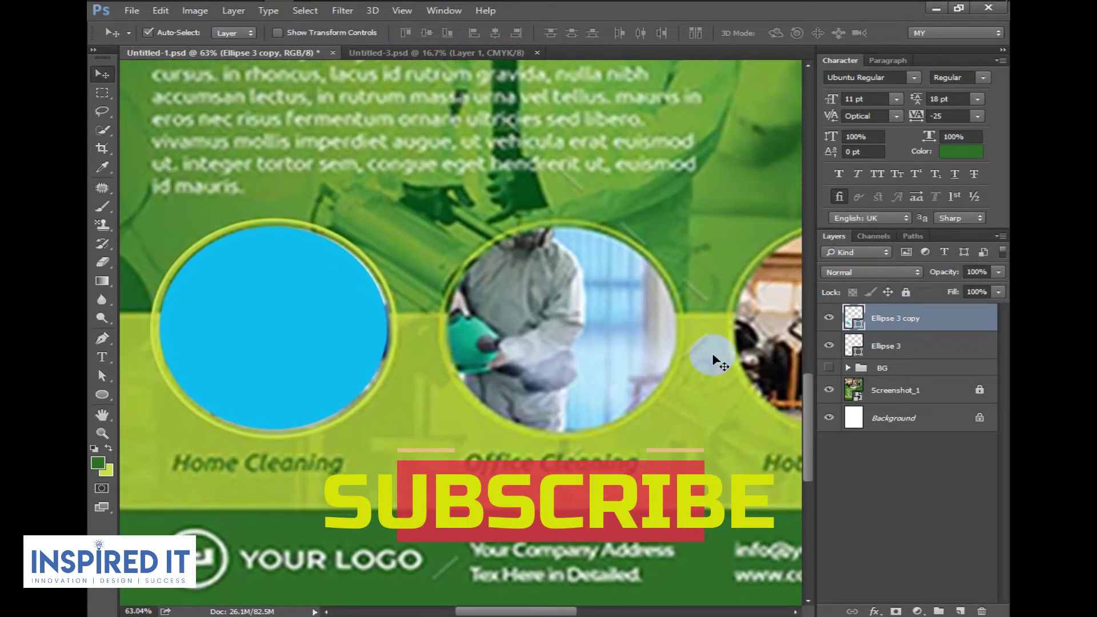
{"action": "left_click", "coordinate": [895, 354], "text": "shift"}
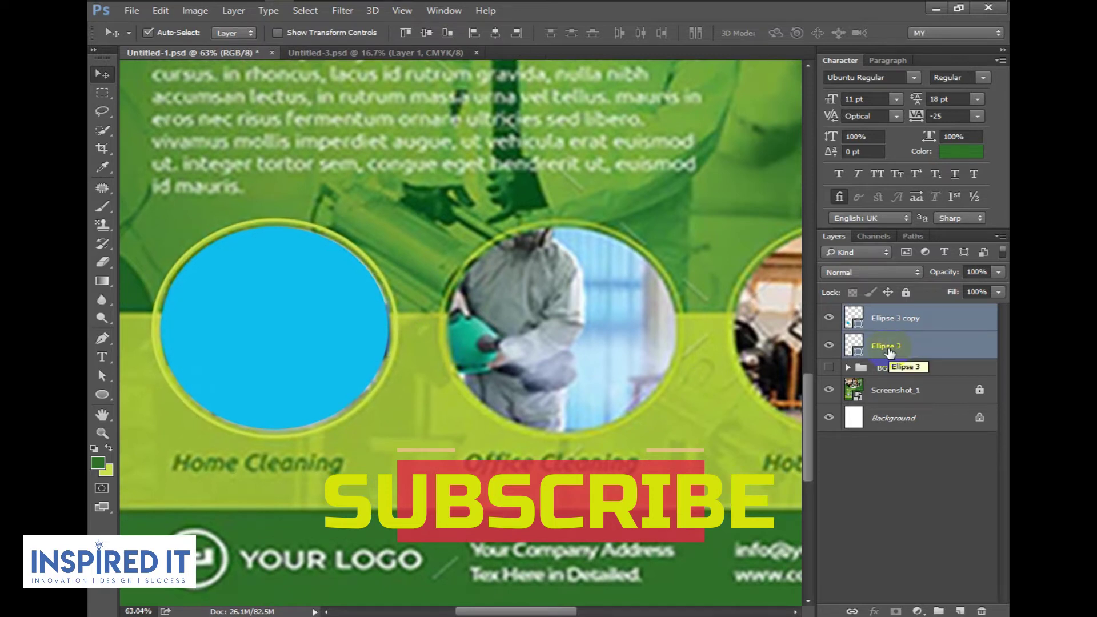
{"action": "left_click", "coordinate": [909, 325], "text": "ctrl"}
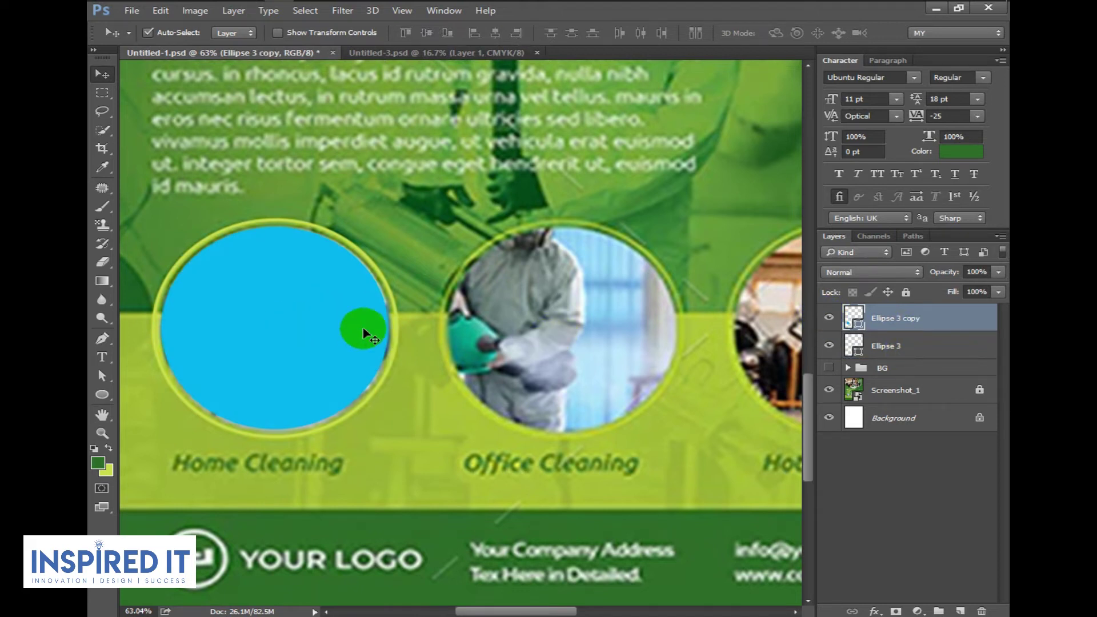
{"action": "scroll", "coordinate": [454, 242], "scroll_direction": "down", "scroll_amount": 3}
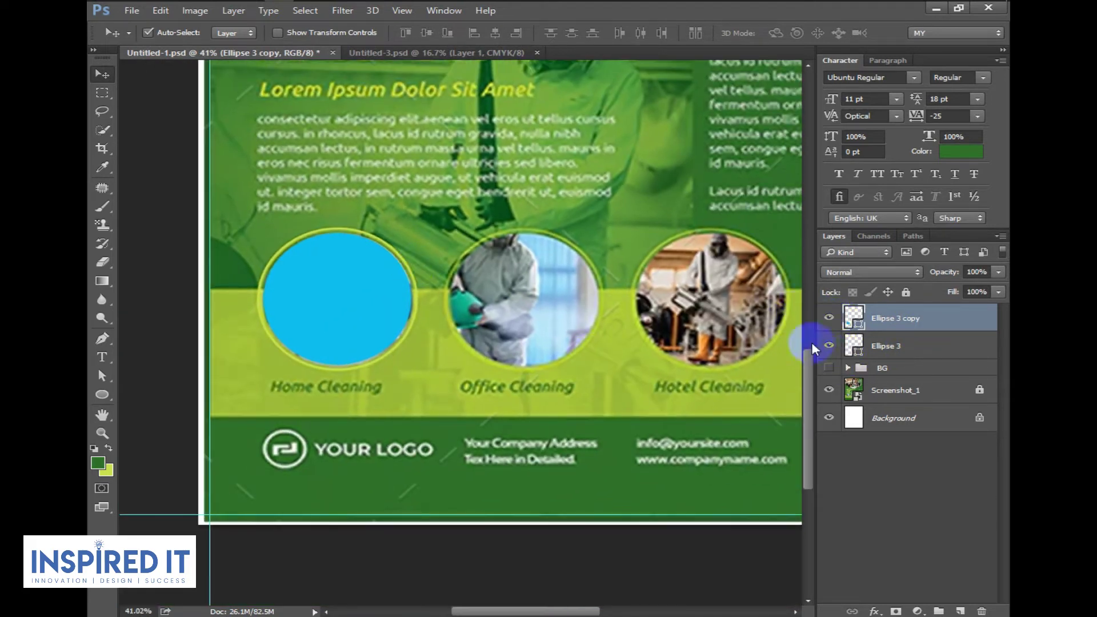
Alt-drag copies of the circle pair onto Office Cleaning and Hotel Cleaning.
{"action": "left_click", "coordinate": [939, 355], "text": "shift"}
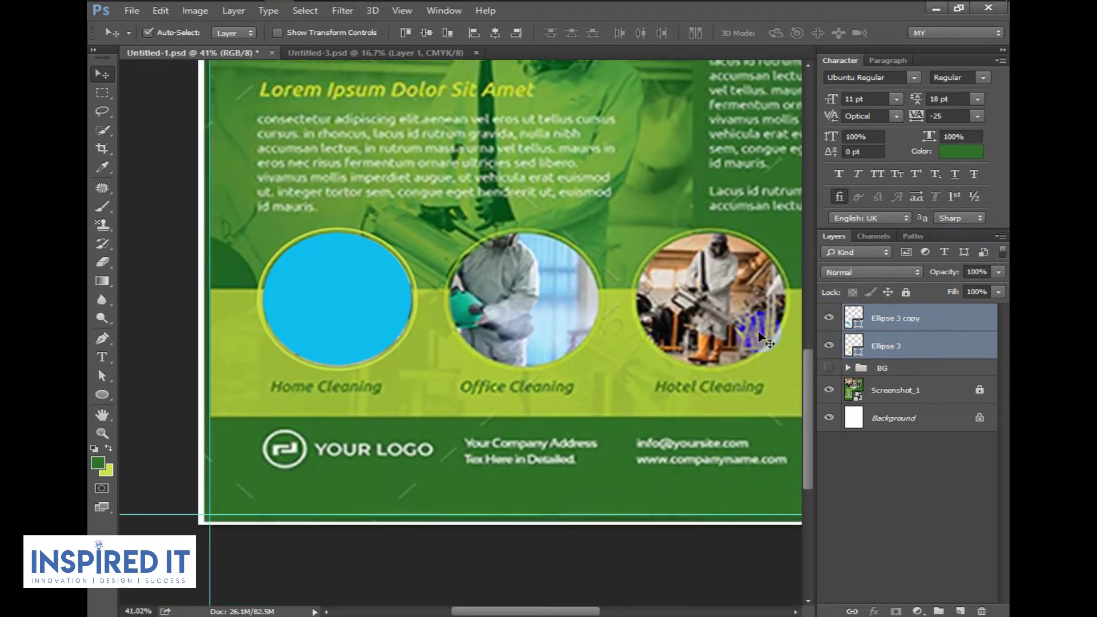
{"action": "left_click_drag", "start_coordinate": [563, 334], "coordinate": [544, 324]}
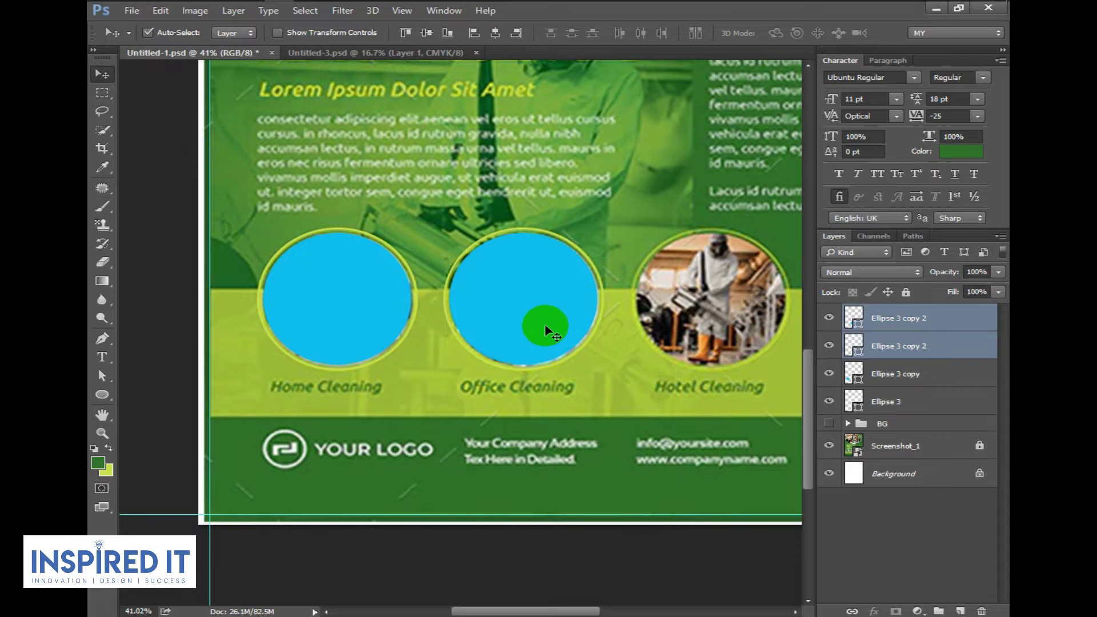
{"action": "left_click_drag", "start_coordinate": [545, 327], "coordinate": [557, 357]}
{"action": "key", "text": "shift+Right"}
{"action": "key", "text": "shift+Right"}
{"action": "key", "text": "shift+Right"}
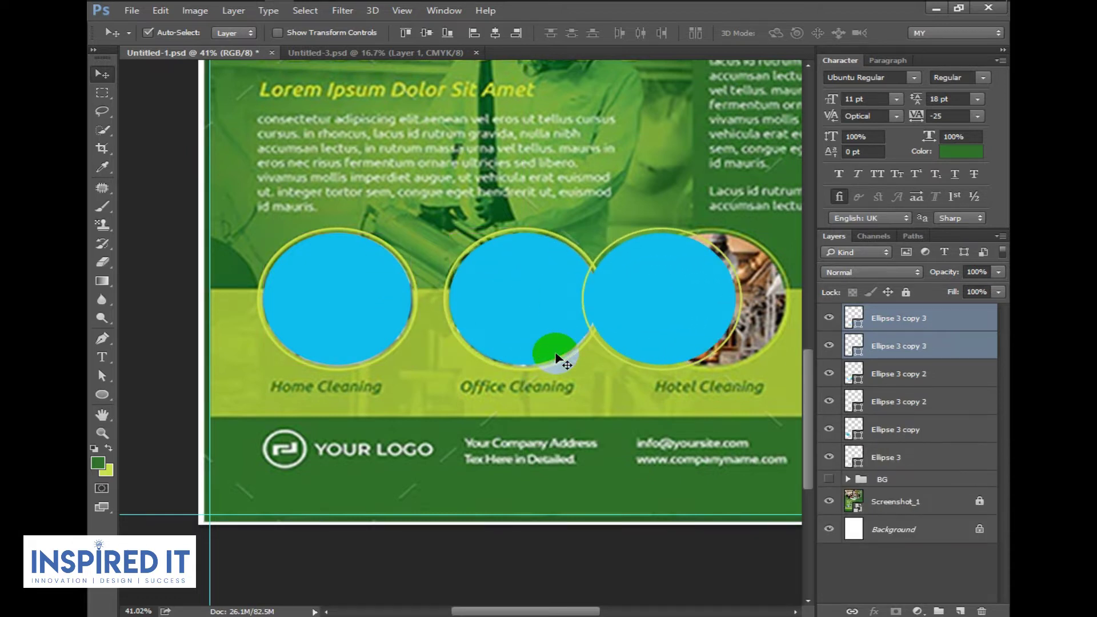
{"action": "key", "text": "shift+Right"}
{"action": "key", "text": "shift+Right"}
{"action": "key", "text": "shift+Right"}
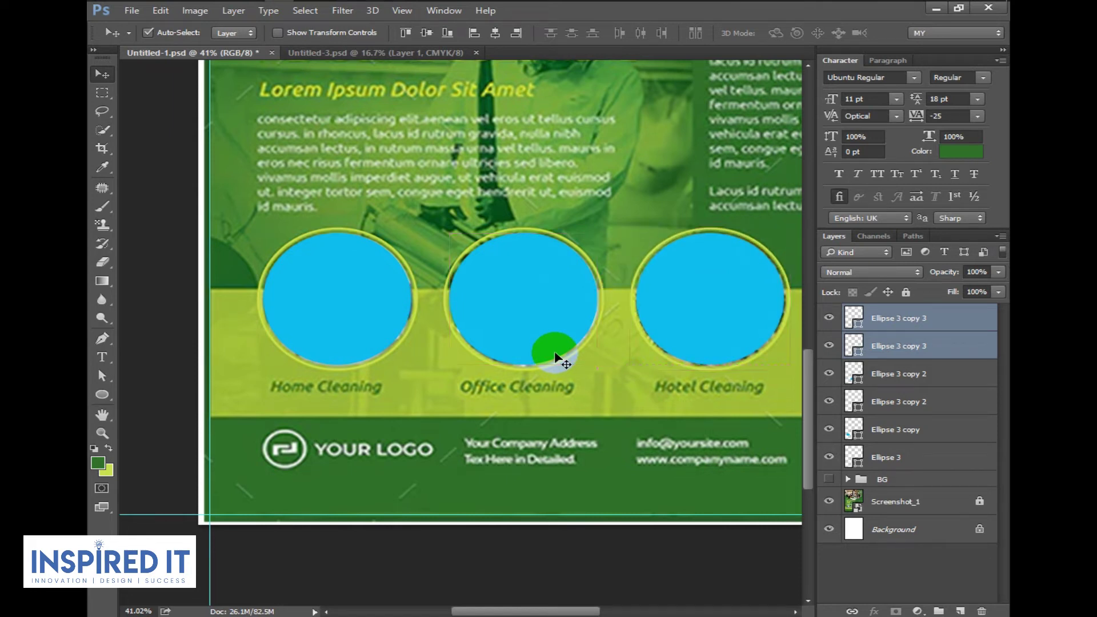
{"action": "left_click_drag", "start_coordinate": [556, 354], "coordinate": [686, 289]}
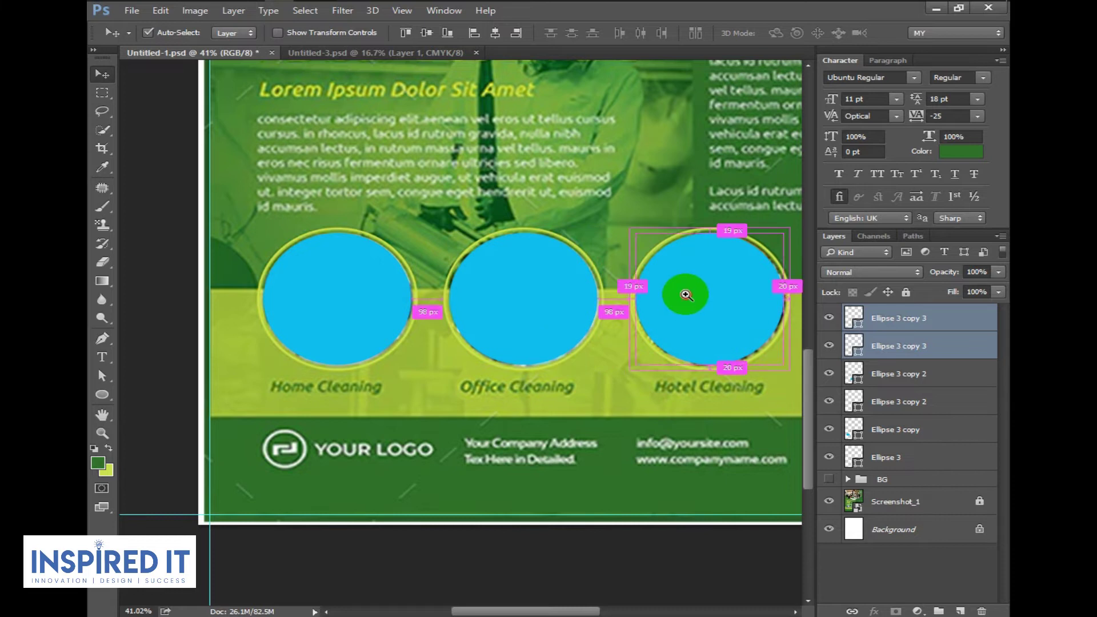
Copy the pair onto Common Areas and nudge it to a 98 px gap.
{"action": "scroll", "coordinate": [686, 289], "scroll_direction": "down", "scroll_amount": 3}
{"action": "mouse_move", "coordinate": [522, 323]}
{"action": "left_mouse_down"}
{"action": "mouse_move", "coordinate": [468, 329]}
{"action": "mouse_move", "coordinate": [540, 329]}
{"action": "left_mouse_up"}
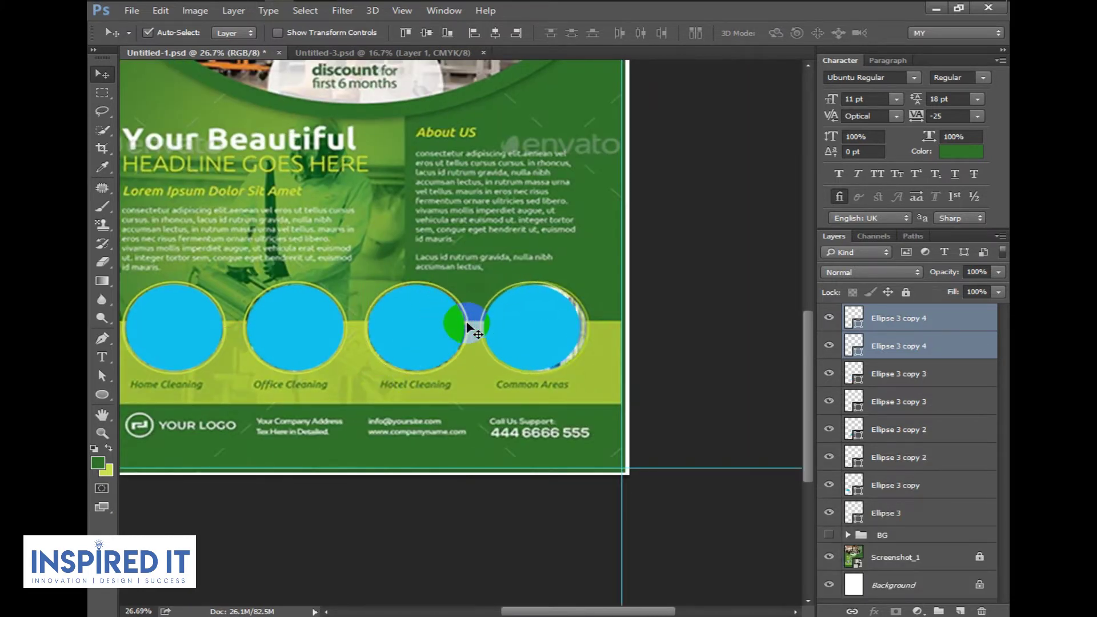
{"action": "left_click_drag", "start_coordinate": [468, 328], "coordinate": [537, 328]}
{"action": "scroll", "coordinate": [507, 324], "scroll_direction": "up", "scroll_amount": 2}
{"action": "key", "text": "Left"}
{"action": "key", "text": "Left"}
{"action": "key", "text": "Left"}
{"action": "key", "text": "Left"}
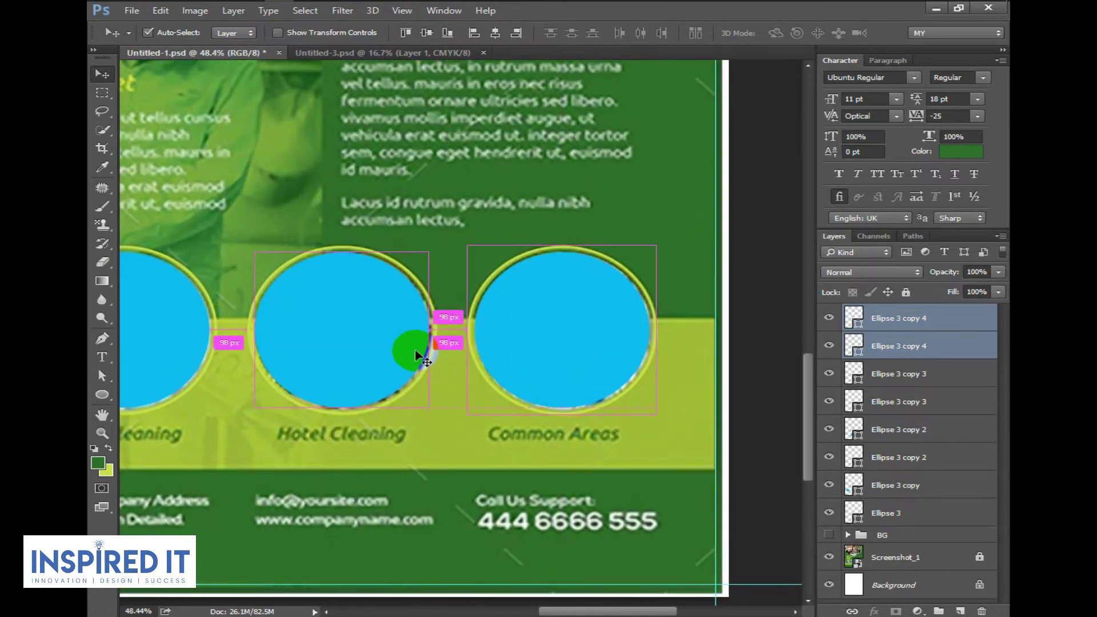
{"action": "scroll", "coordinate": [406, 328], "scroll_direction": "down", "scroll_amount": 2}
{"action": "scroll", "coordinate": [404, 483], "scroll_direction": "down", "scroll_amount": 1}
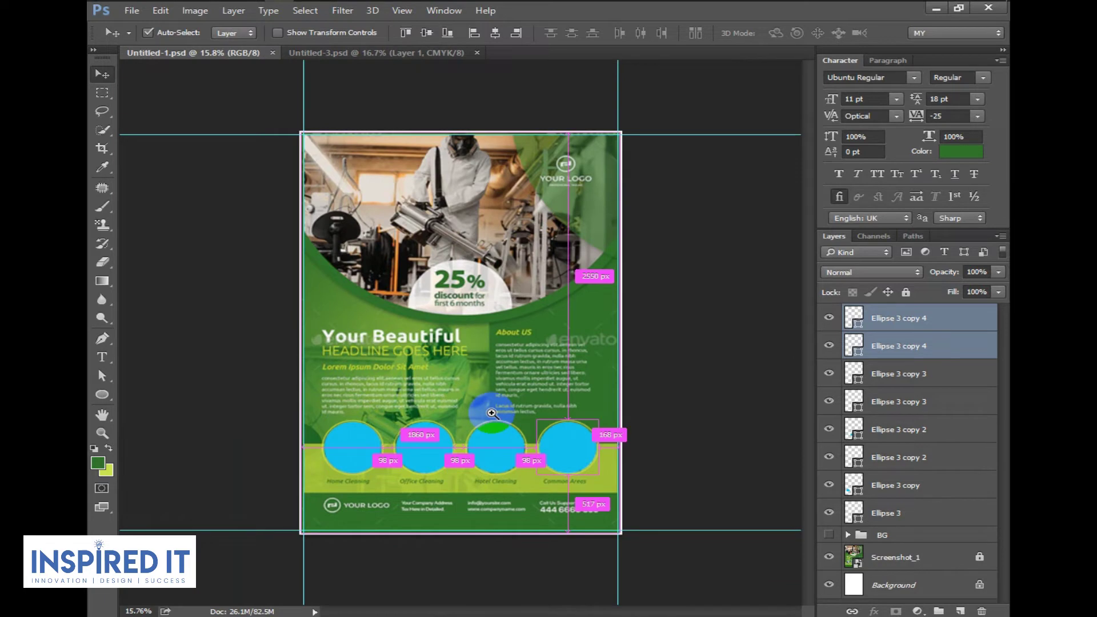
{"action": "scroll", "coordinate": [491, 412], "scroll_direction": "up", "scroll_amount": 2}
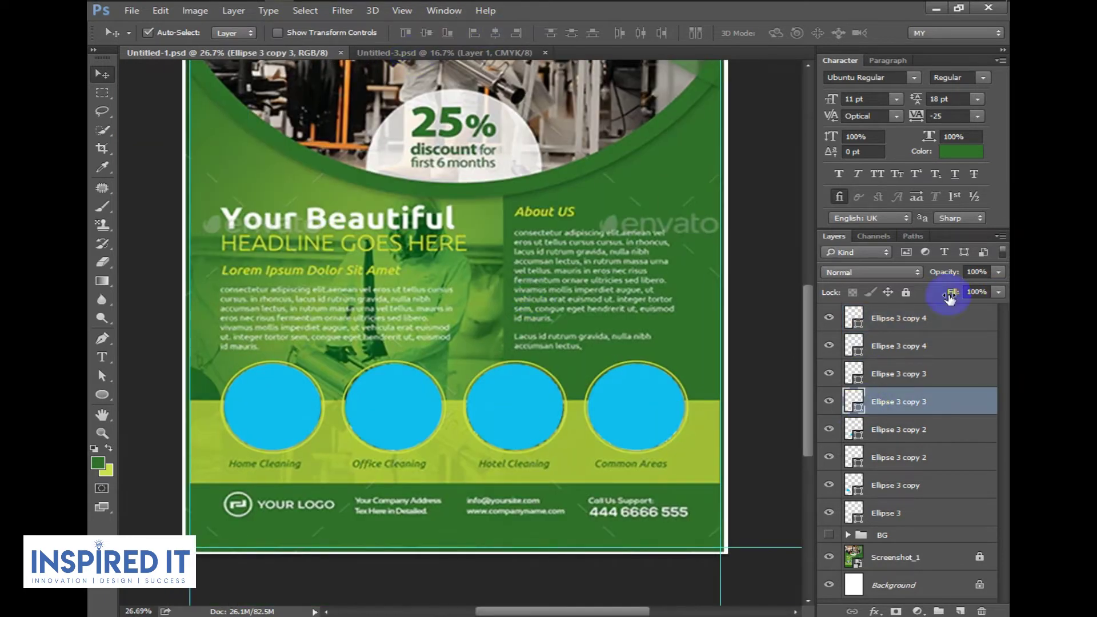
Group all the circle layers as Group 1 and check it against the reference.
{"action": "left_click", "coordinate": [911, 513]}
{"action": "left_click", "coordinate": [928, 318], "text": "shift"}
{"action": "key", "text": "ctrl+g"}
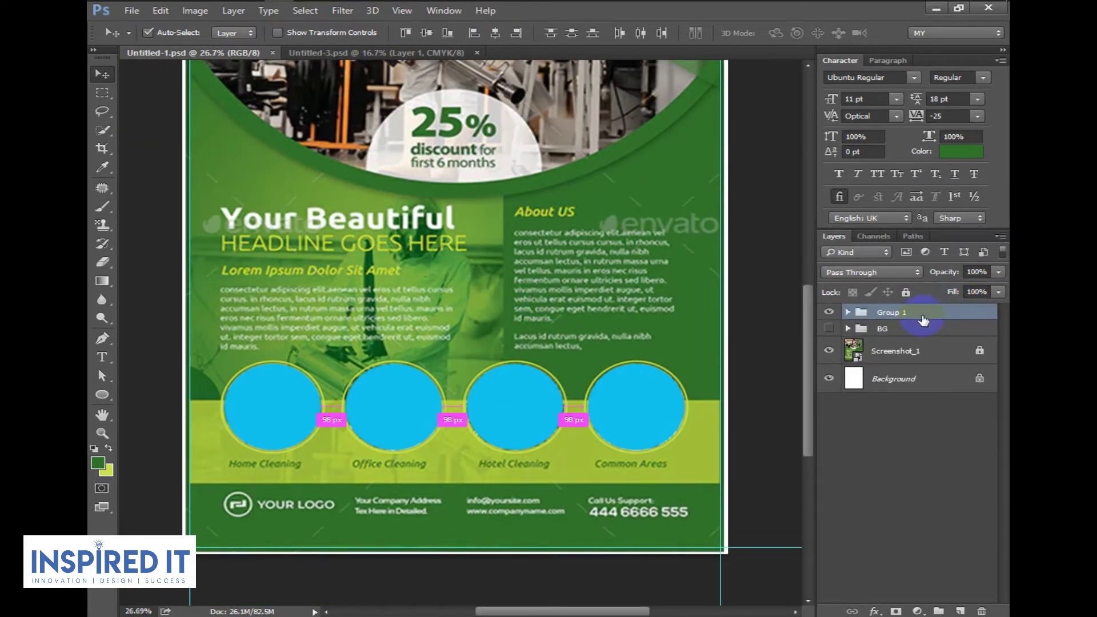
{"action": "left_click", "coordinate": [829, 312]}
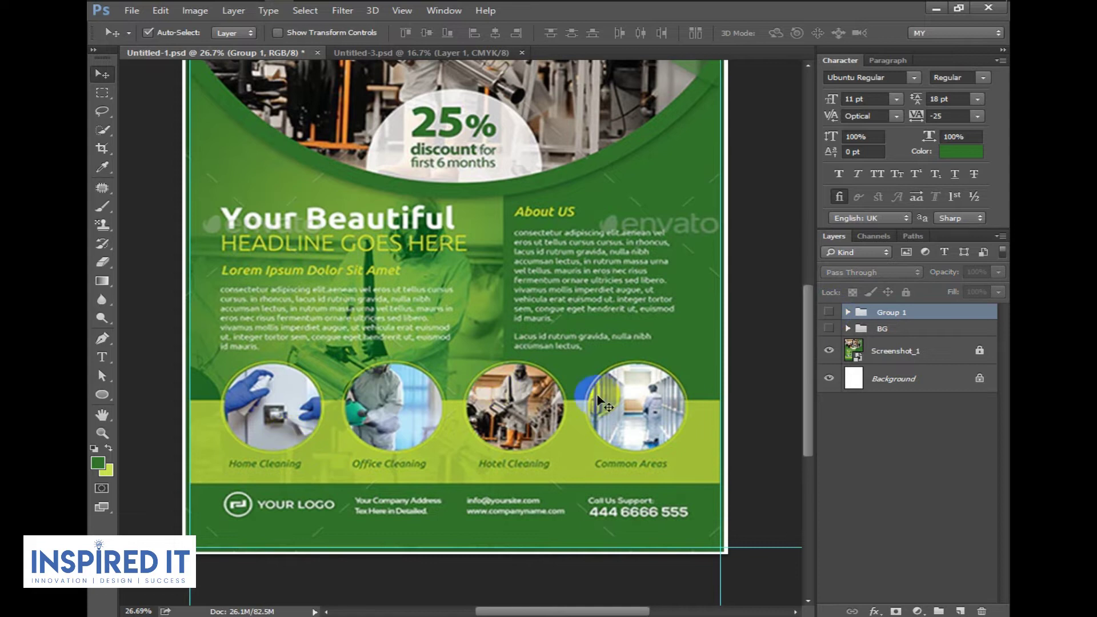
{"action": "left_click", "coordinate": [829, 312]}
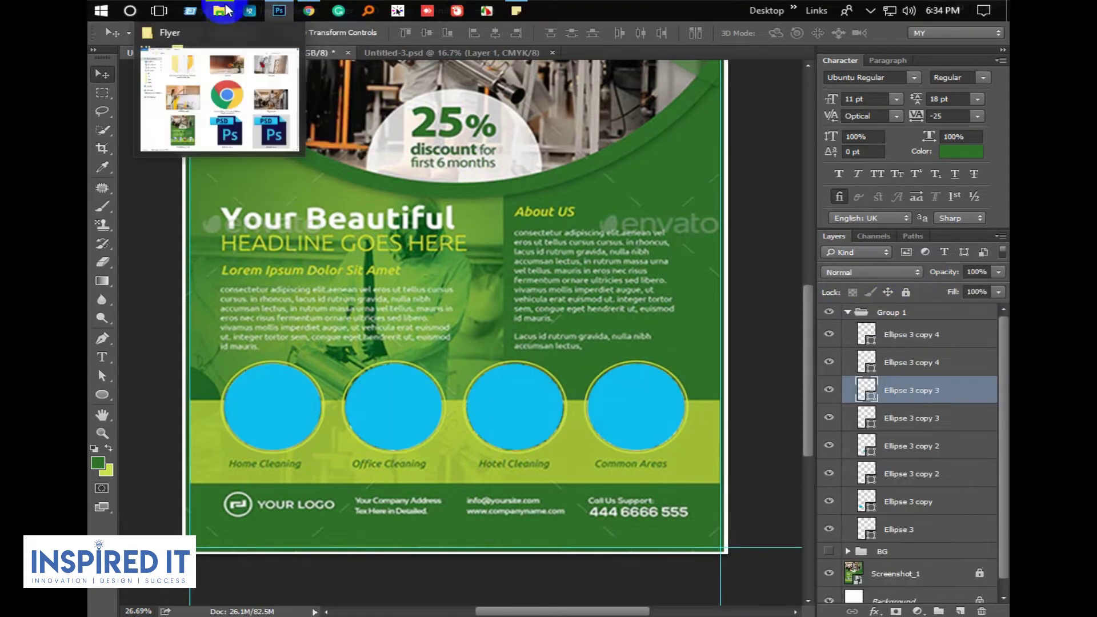
Bring the fogging photo from the Flyer folder, size it over Hotel Cleaning, and clip it.
{"action": "mouse_move", "coordinate": [221, 10]}
{"action": "left_click", "coordinate": [214, 97]}
{"action": "mouse_move", "coordinate": [846, 320]}
{"action": "left_mouse_down"}
{"action": "mouse_move", "coordinate": [276, 13]}
{"action": "mouse_move", "coordinate": [500, 415]}
{"action": "left_mouse_up"}
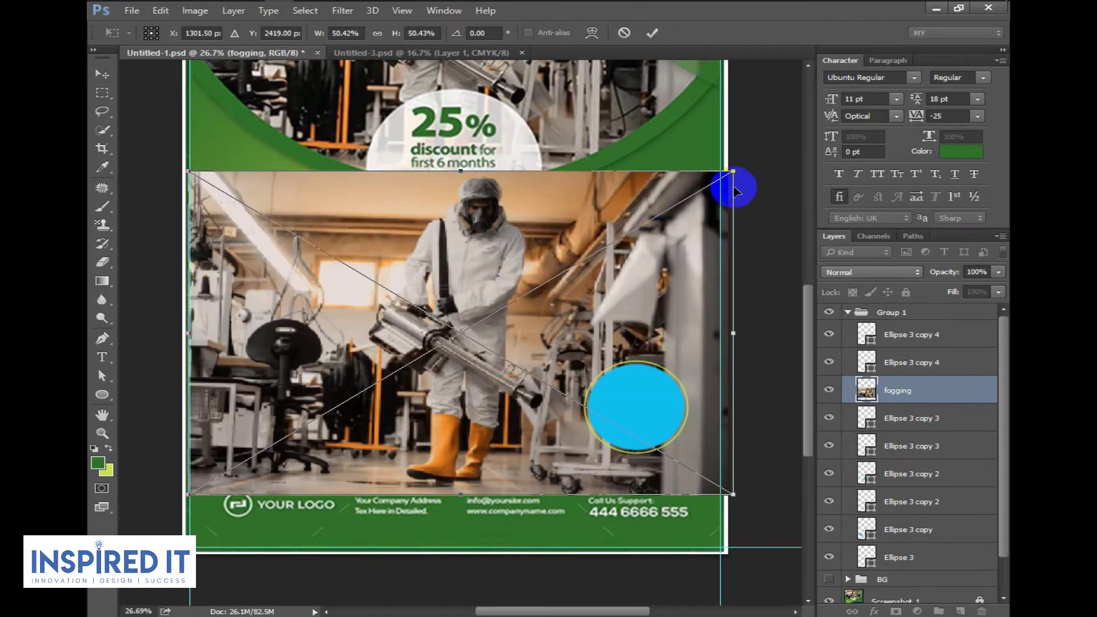
{"action": "left_click_drag", "start_coordinate": [732, 181], "coordinate": [609, 412]}
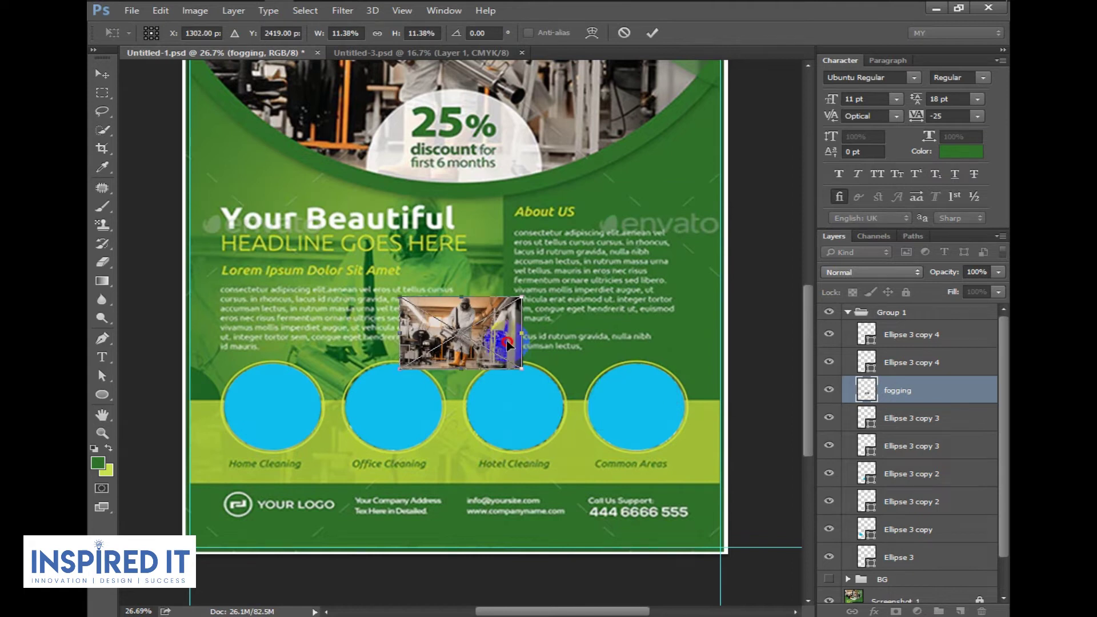
{"action": "left_click_drag", "start_coordinate": [460, 333], "coordinate": [497, 417]}
{"action": "left_click_drag", "start_coordinate": [559, 382], "coordinate": [597, 358]}
{"action": "key", "text": "Return"}
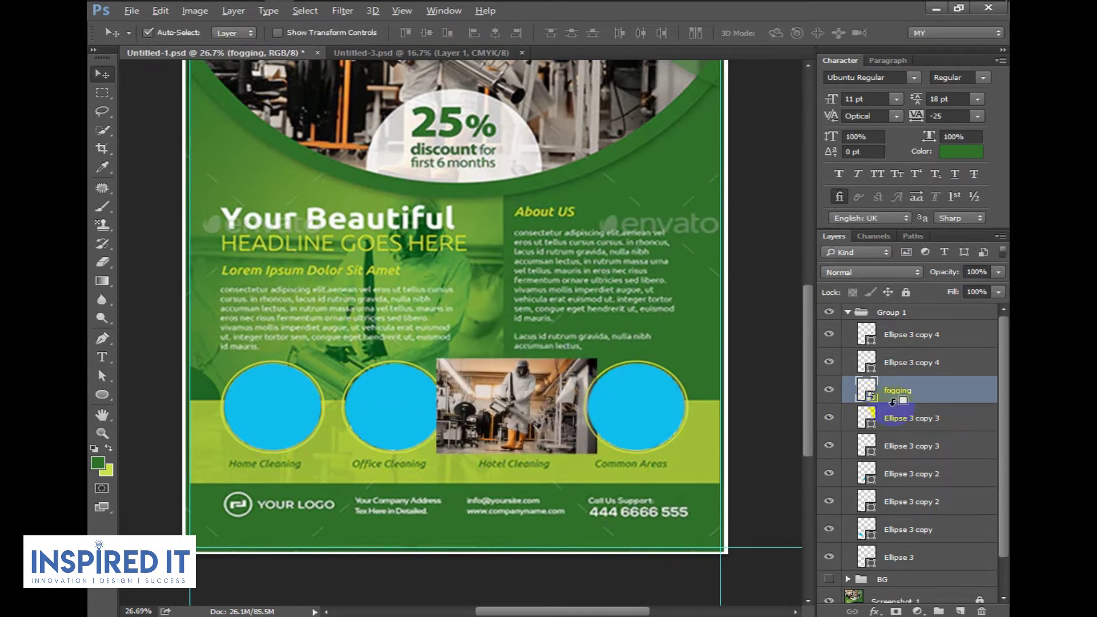
{"action": "left_click", "coordinate": [894, 402], "text": "alt"}
Reposition and rescale the fogging photo to fit inside the Hotel Cleaning circle.
{"action": "left_click_drag", "start_coordinate": [513, 415], "coordinate": [782, 318]}
{"action": "left_click", "coordinate": [827, 313]}
{"action": "left_click_drag", "start_coordinate": [541, 384], "coordinate": [541, 393]}
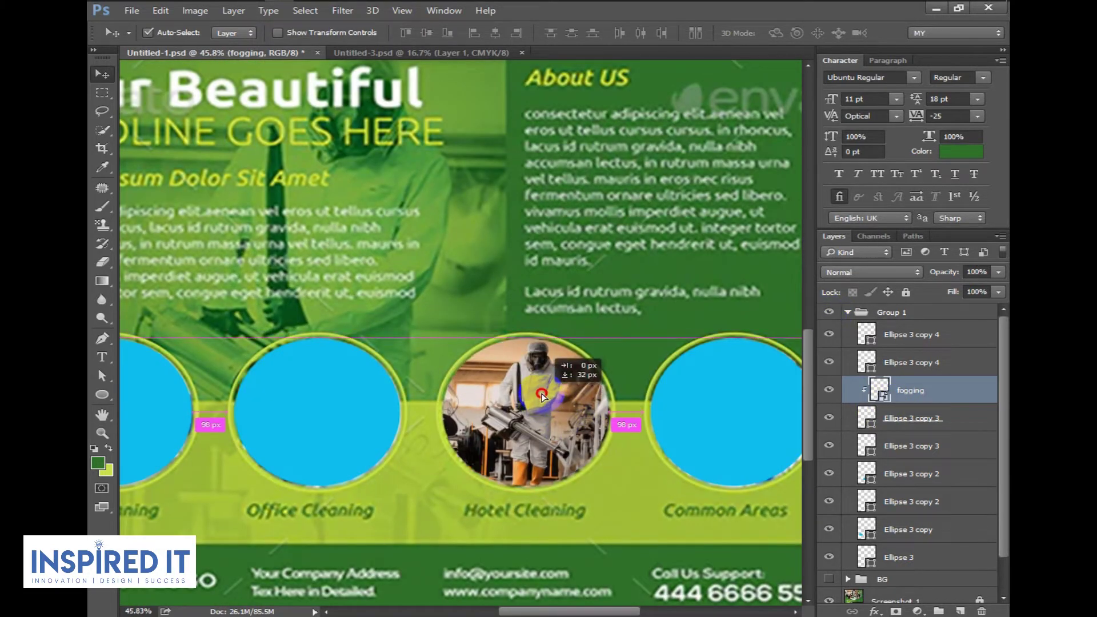
{"action": "key", "text": "ctrl+t"}
{"action": "left_click_drag", "start_coordinate": [664, 500], "coordinate": [649, 477]}
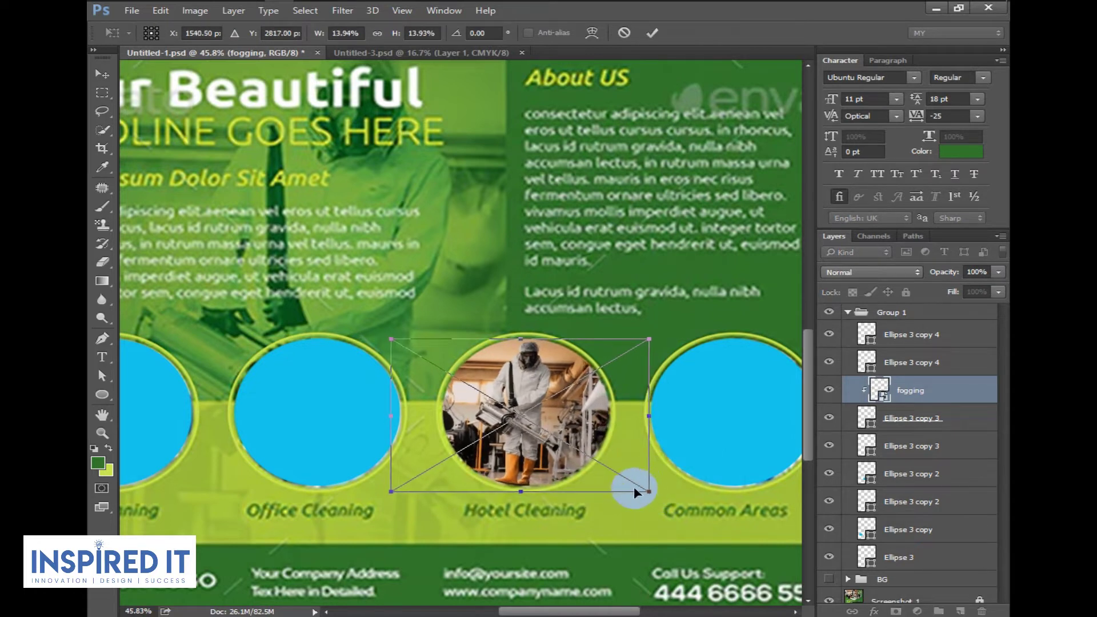
{"action": "left_click_drag", "start_coordinate": [649, 491], "coordinate": [655, 494]}
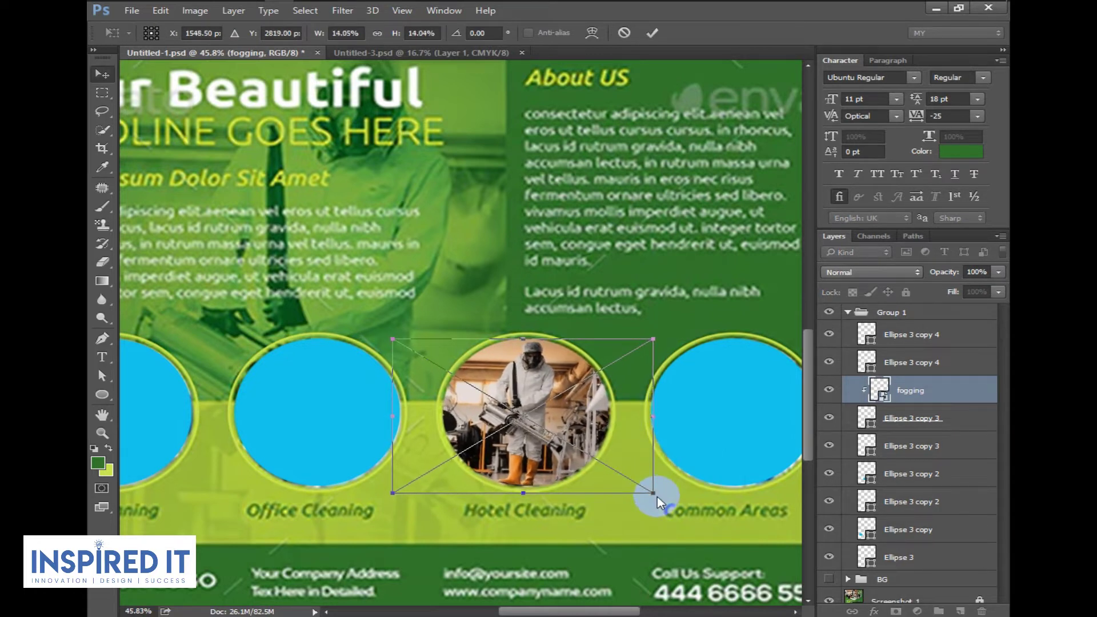
{"action": "key", "text": "Return"}
Toggle the circle group to compare with the reference and select the Ellipse 3 copy 4 layer.
{"action": "key", "text": "ctrl+minus"}
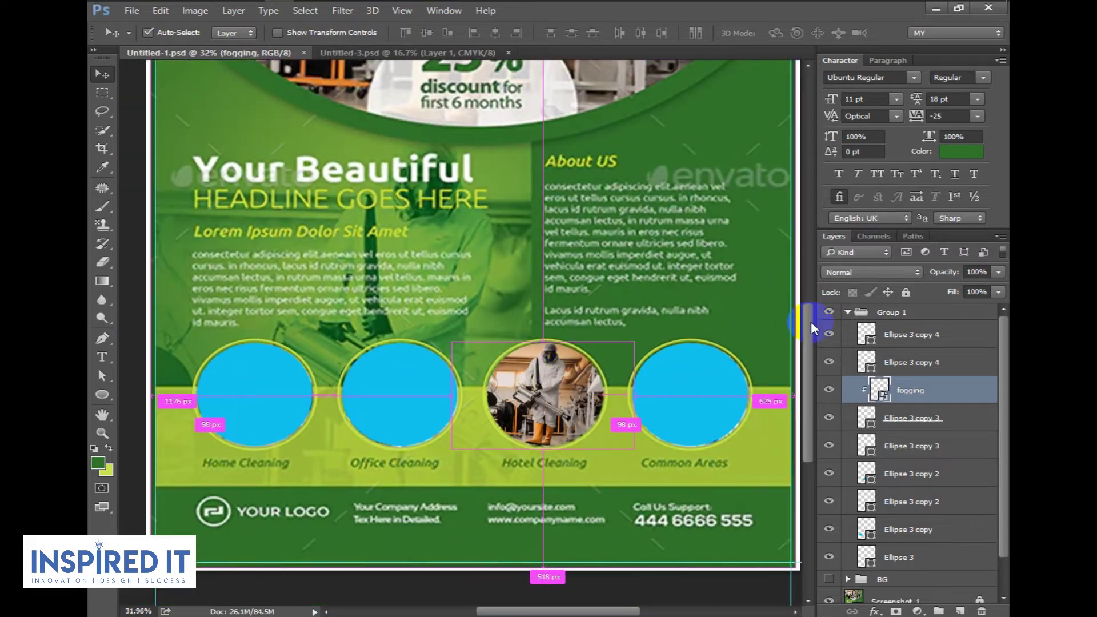
{"action": "left_click", "coordinate": [827, 313]}
{"action": "left_click", "coordinate": [828, 313]}
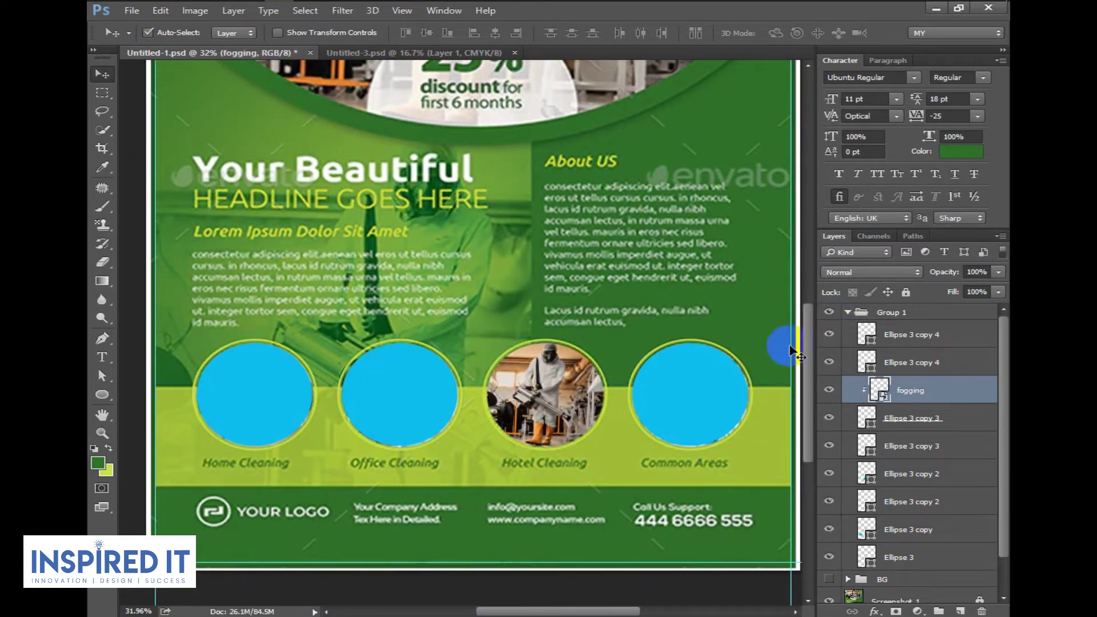
{"action": "left_click", "coordinate": [670, 403]}
{"action": "left_click", "coordinate": [219, 11]}
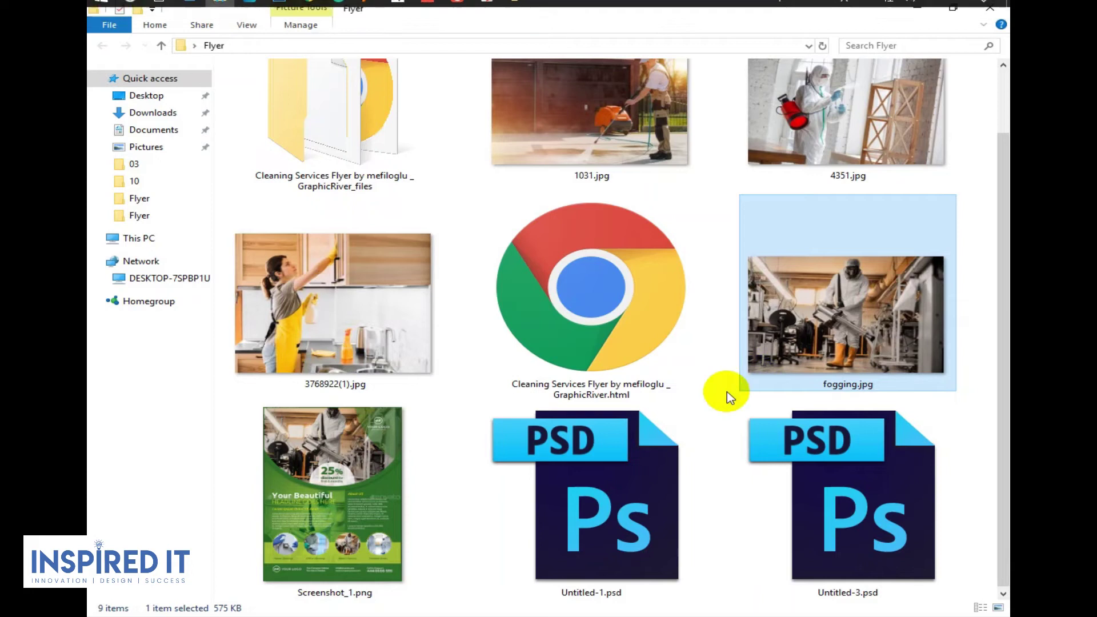
Place 1031.jpg into the flyer, shrink it, and clip it into the Common Areas circle.
{"action": "left_click", "coordinate": [646, 143]}
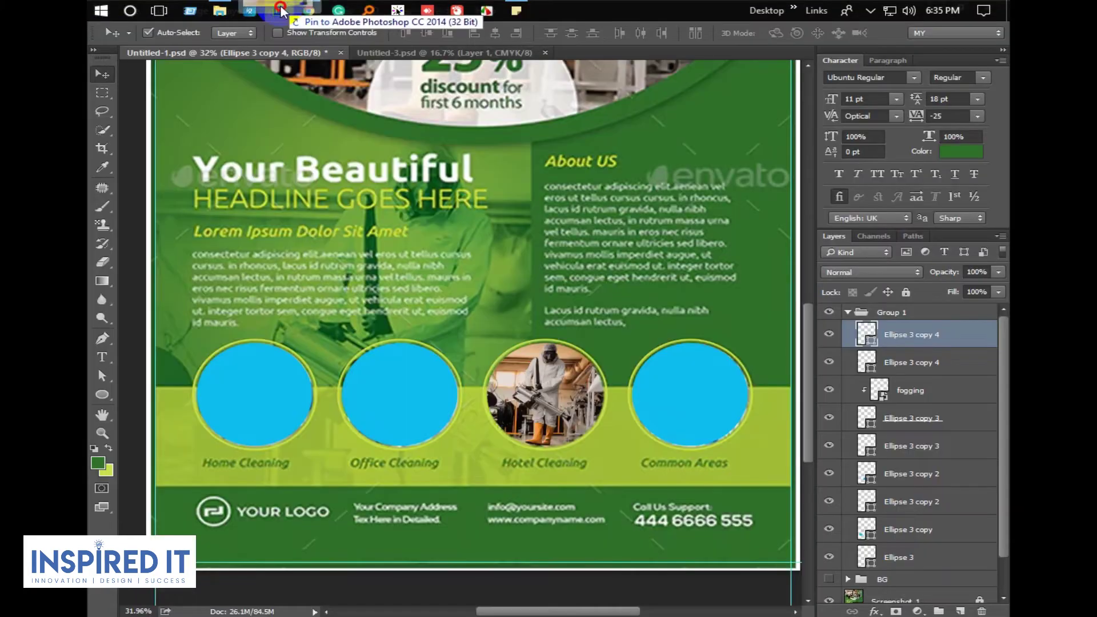
{"action": "left_click_drag", "start_coordinate": [266, 7], "coordinate": [691, 416]}
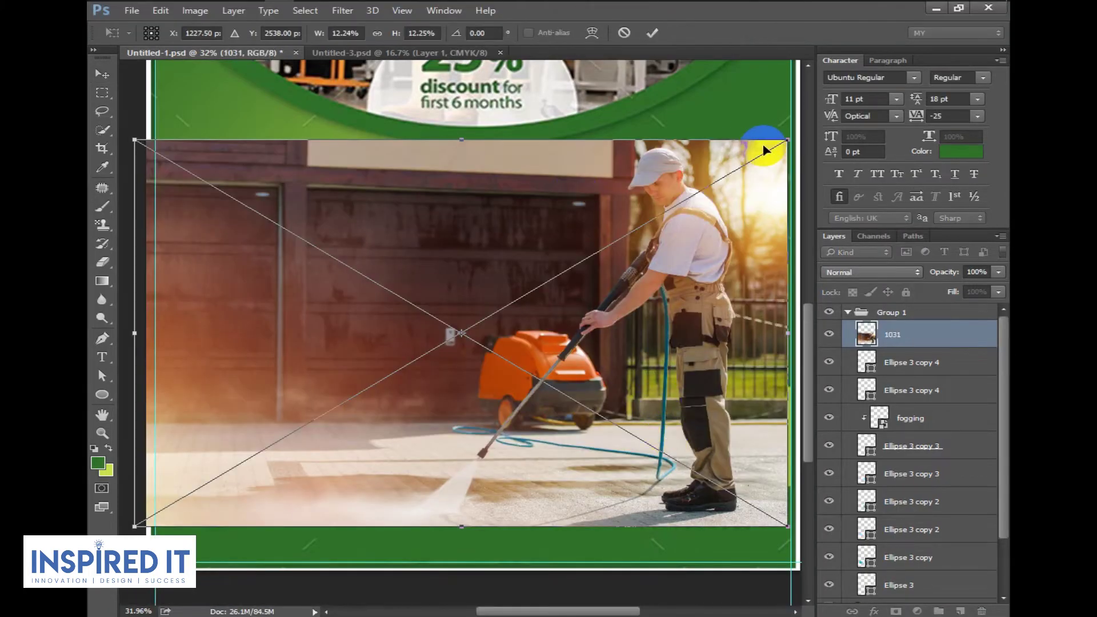
{"action": "mouse_move", "coordinate": [772, 155]}
{"action": "left_mouse_down"}
{"action": "mouse_move", "coordinate": [719, 397]}
{"action": "mouse_move", "coordinate": [734, 395]}
{"action": "left_mouse_up"}
{"action": "left_click_drag", "start_coordinate": [869, 393], "coordinate": [901, 343]}
{"action": "scroll", "coordinate": [686, 421], "scroll_direction": "up", "scroll_amount": 4}
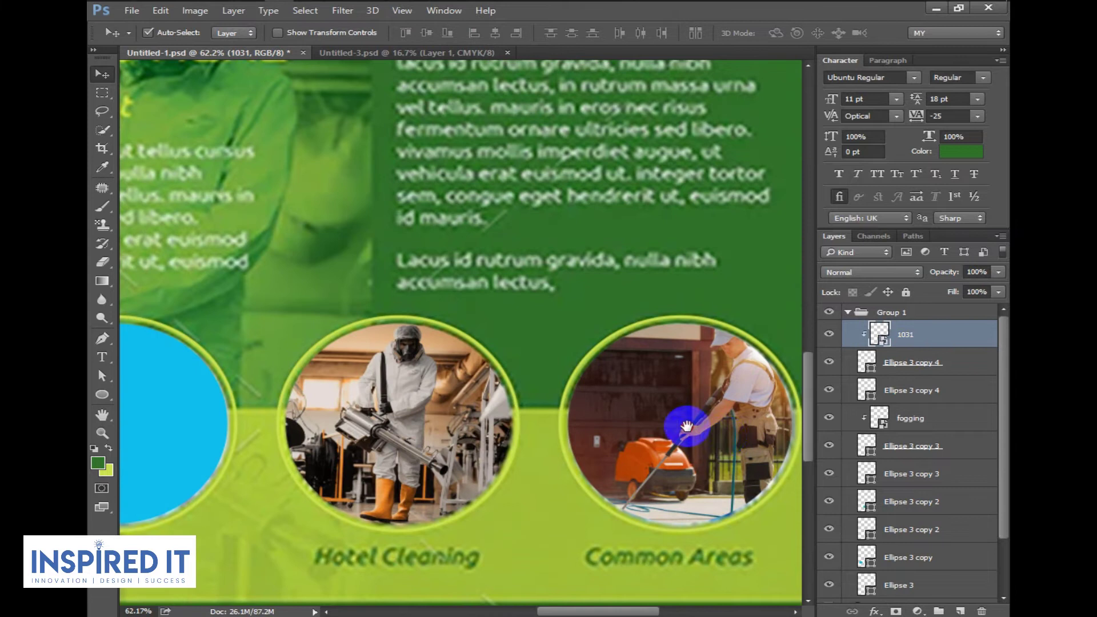
{"action": "left_click", "coordinate": [829, 312]}
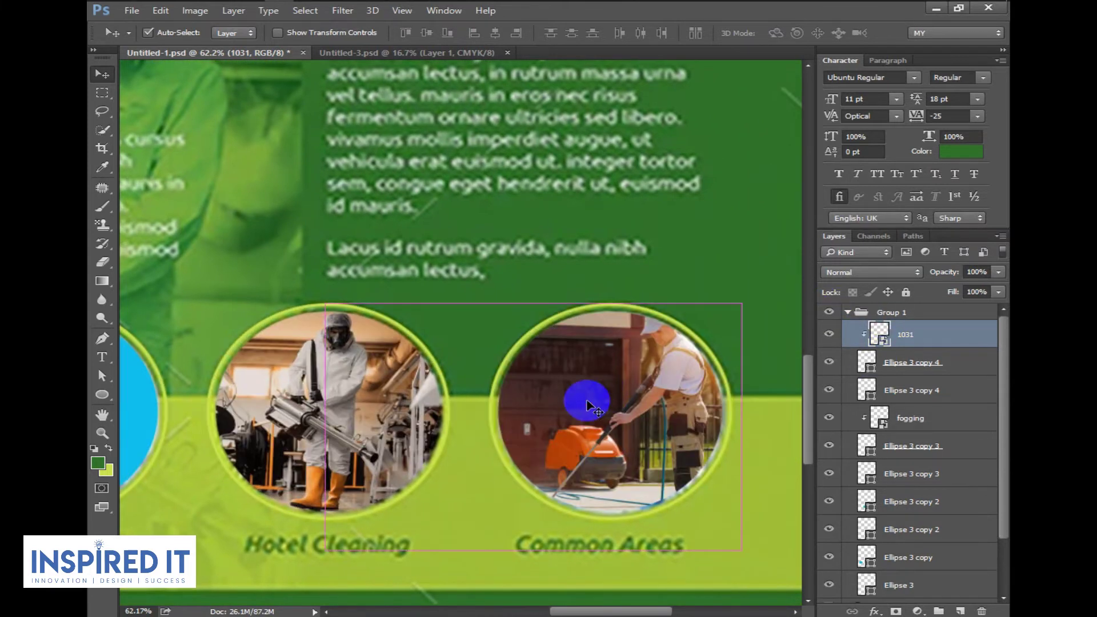
Scale down and nudge the pressure-washer photo to fit the Common Areas circle.
{"action": "key", "text": "ctrl+t"}
{"action": "left_click_drag", "start_coordinate": [331, 553], "coordinate": [407, 544]}
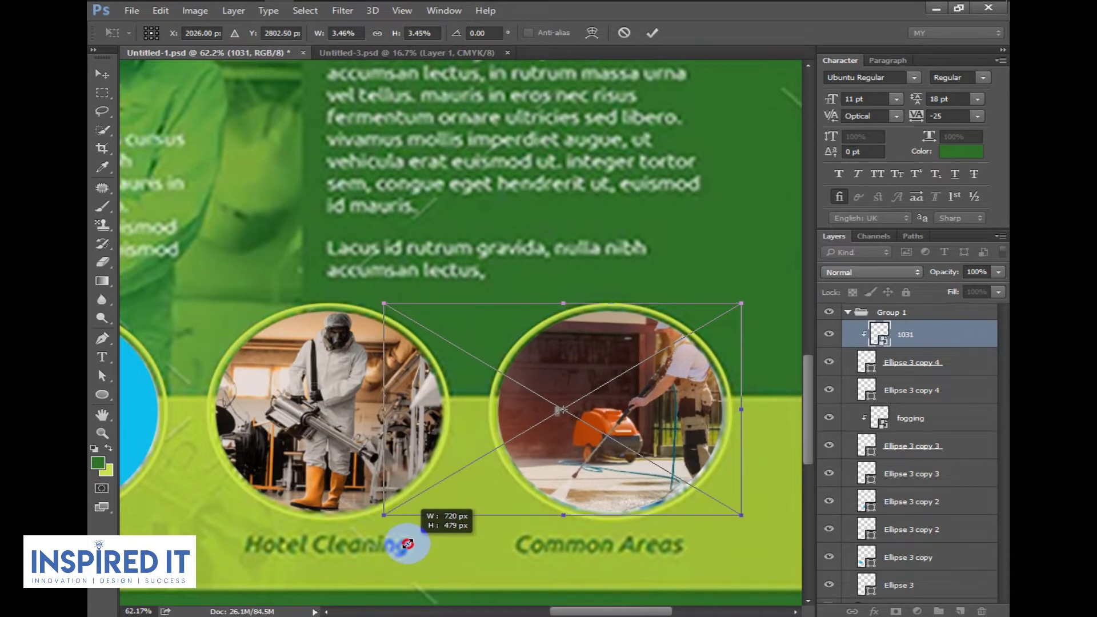
{"action": "key", "text": "Left"}
{"action": "key", "text": "Left"}
{"action": "key", "text": "Left"}
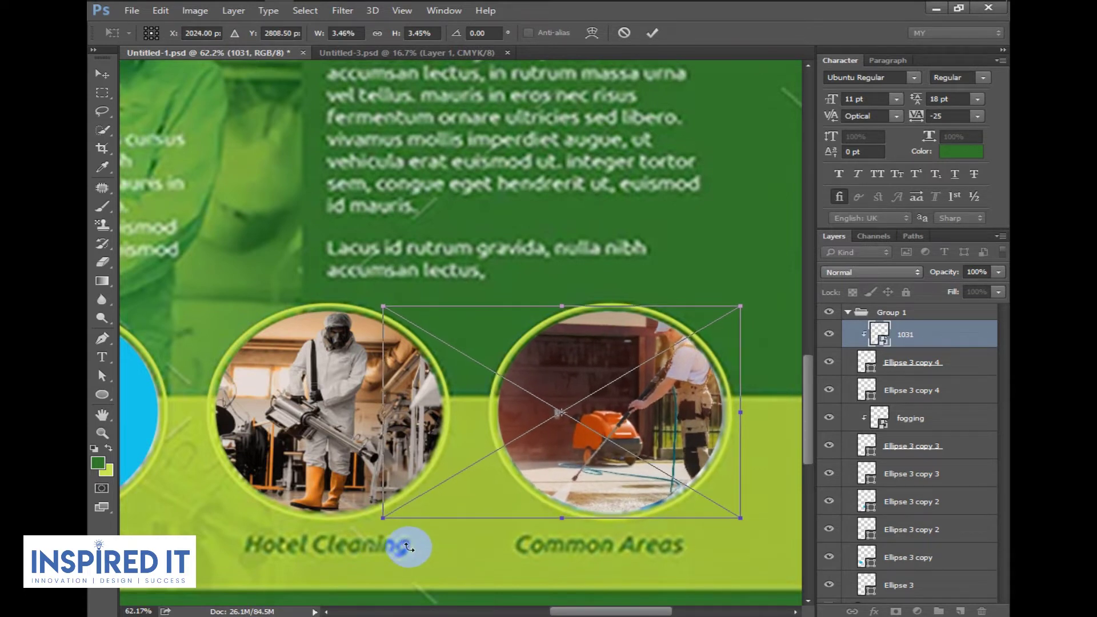
{"action": "key", "text": "Down"}
{"action": "key", "text": "Down"}
{"action": "key", "text": "Down"}
{"action": "key", "text": "Down"}
{"action": "key", "text": "Down"}
{"action": "key", "text": "Down"}
{"action": "left_click_drag", "start_coordinate": [383, 523], "coordinate": [399, 522]}
{"action": "key", "text": "Down"}
{"action": "key", "text": "Down"}
{"action": "key", "text": "Down"}
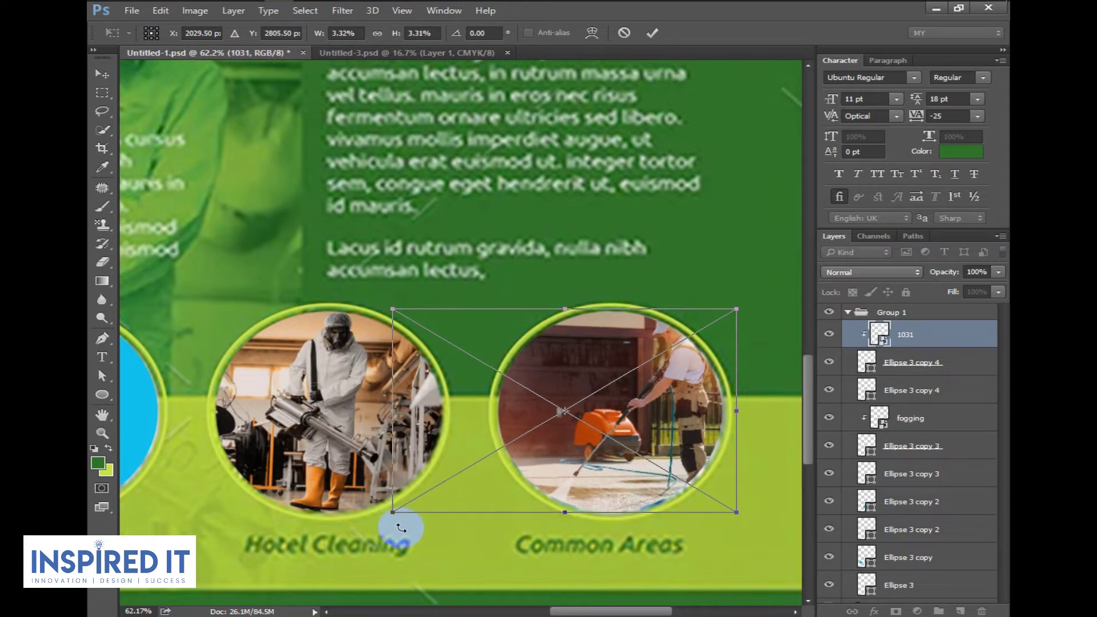
{"action": "key", "text": "Return"}
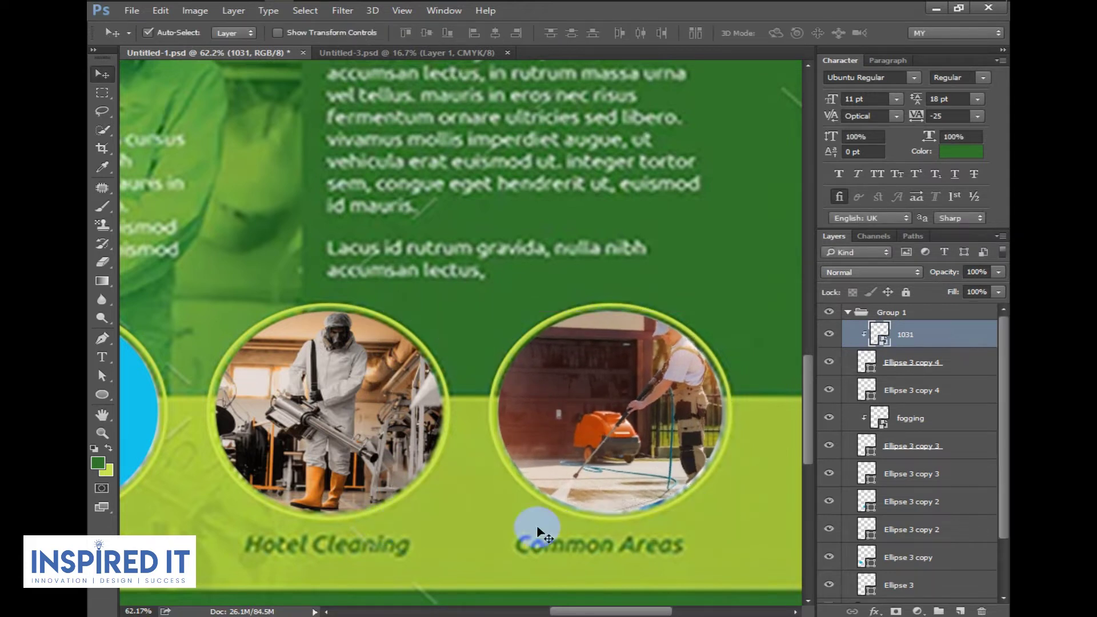
Bring the Home and Office circles into view, select the Office Cleaning layer, and compare with the reference.
{"action": "left_click_drag", "start_coordinate": [651, 390], "coordinate": [631, 366]}
{"action": "left_click_drag", "start_coordinate": [374, 364], "coordinate": [636, 334]}
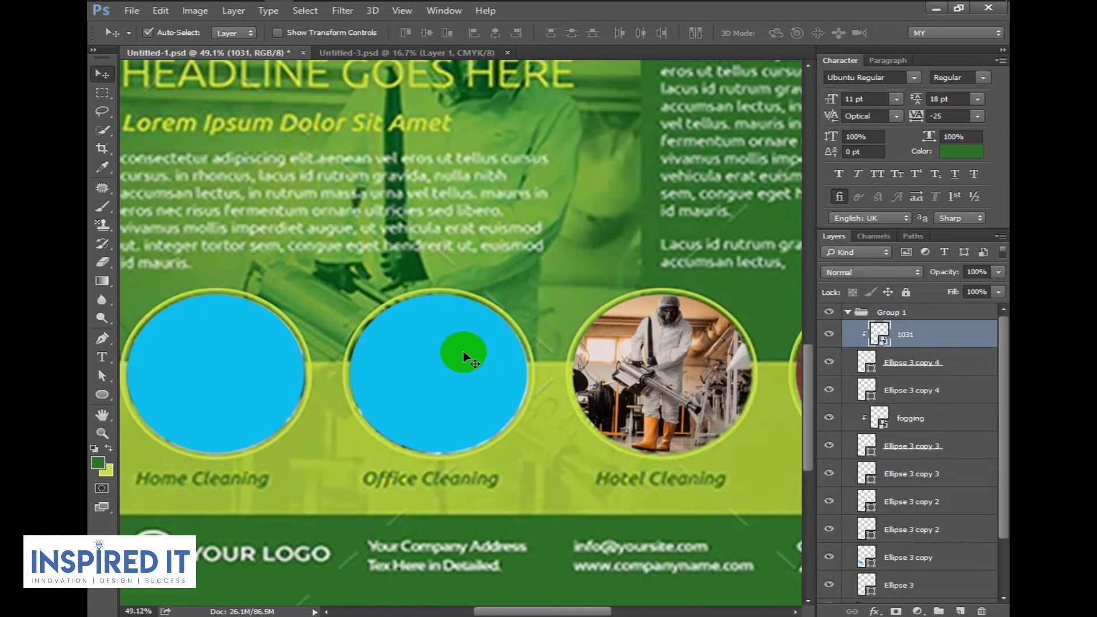
{"action": "left_click", "coordinate": [462, 358]}
{"action": "left_click", "coordinate": [828, 313]}
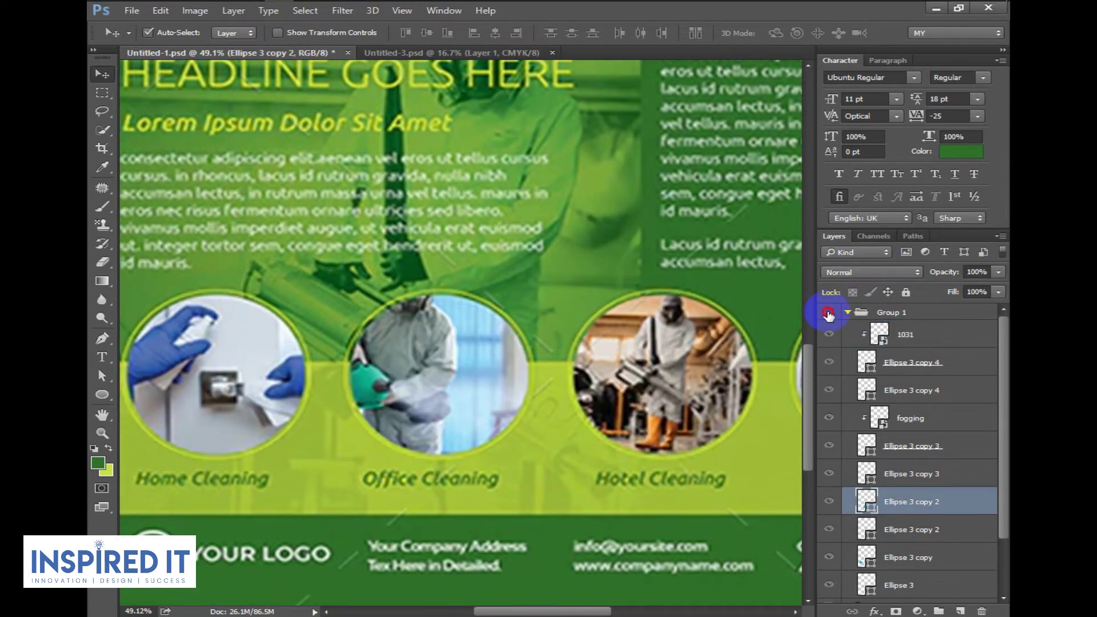
{"action": "left_click", "coordinate": [828, 313]}
Bring 4351.jpg into the flyer, dismiss the copy warning, and shrink it onto the circle row.
{"action": "left_click", "coordinate": [220, 10]}
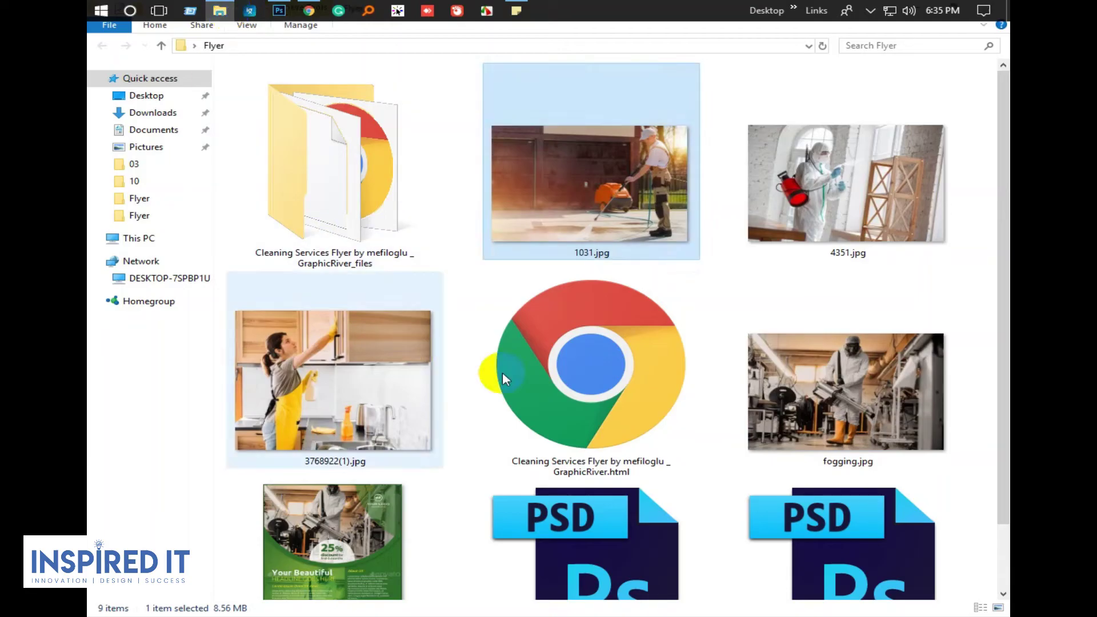
{"action": "left_click_drag", "start_coordinate": [502, 378], "coordinate": [617, 329]}
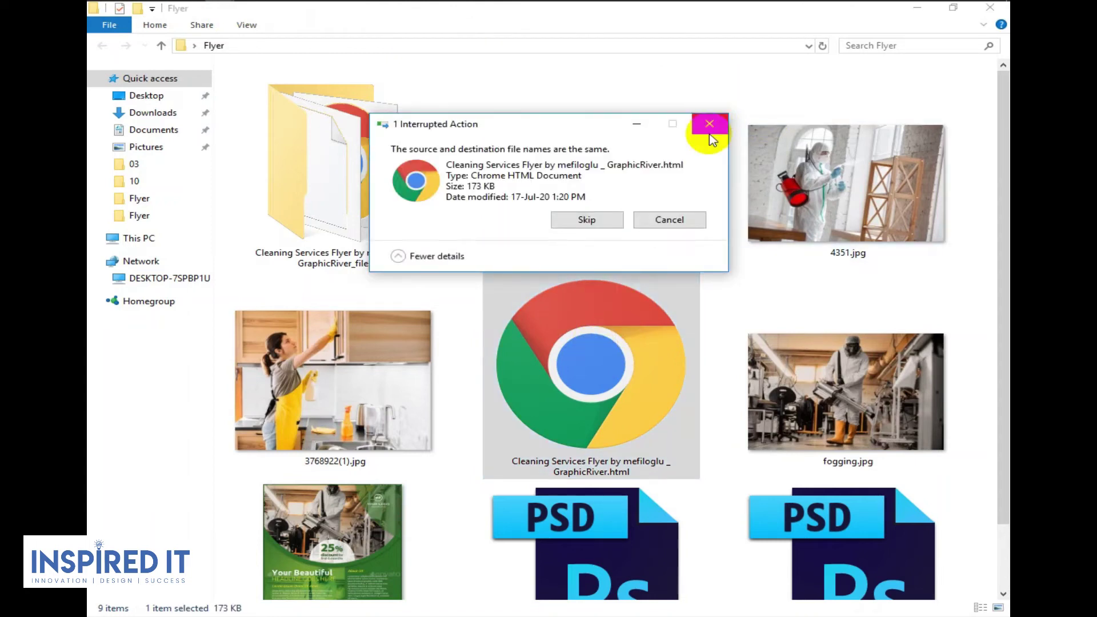
{"action": "left_click", "coordinate": [709, 134]}
{"action": "mouse_move", "coordinate": [859, 177]}
{"action": "left_mouse_down"}
{"action": "mouse_move", "coordinate": [405, 386]}
{"action": "mouse_move", "coordinate": [517, 373]}
{"action": "left_mouse_up"}
{"action": "mouse_move", "coordinate": [657, 289]}
{"action": "left_mouse_down"}
{"action": "mouse_move", "coordinate": [591, 316]}
{"action": "mouse_move", "coordinate": [416, 456]}
{"action": "left_mouse_up"}
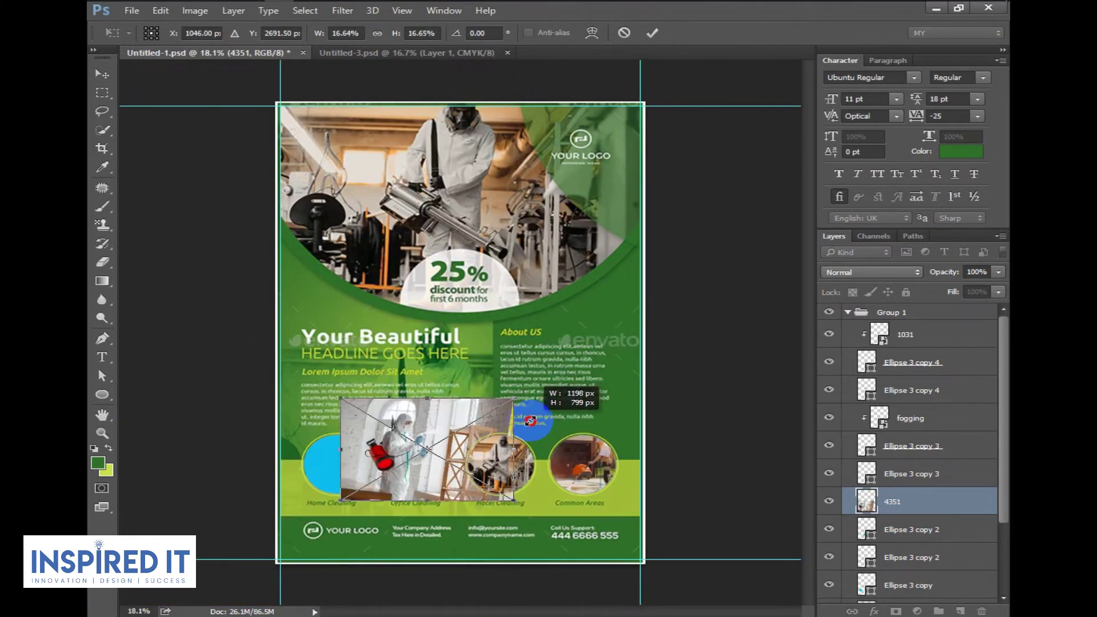
{"action": "left_click_drag", "start_coordinate": [378, 500], "coordinate": [455, 467]}
{"action": "left_click", "coordinate": [900, 526]}
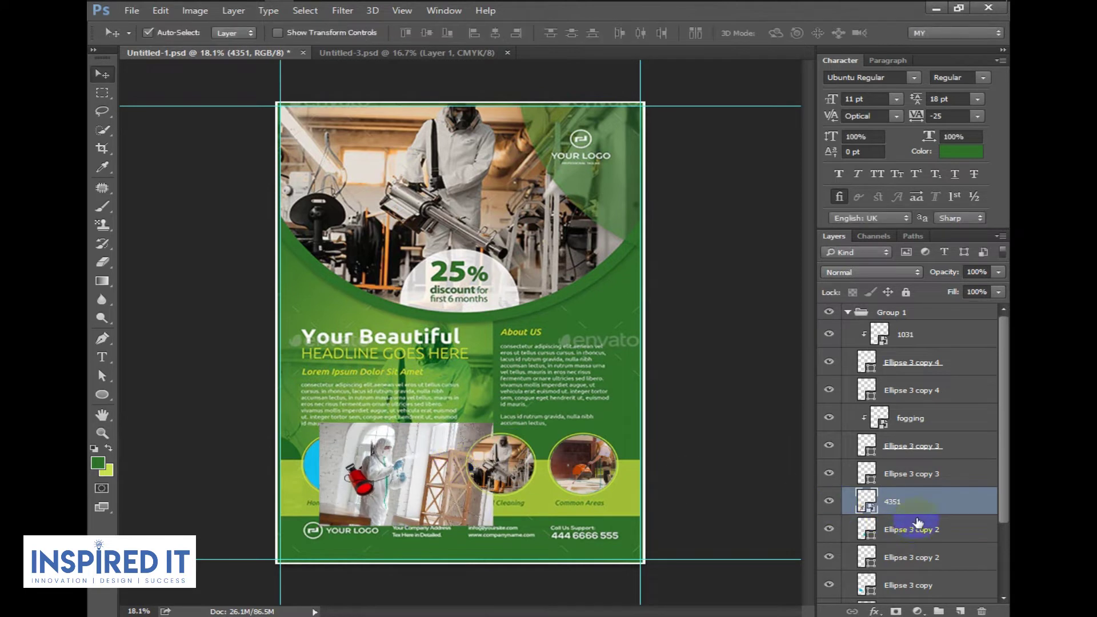
Clip the 4351 photo into the Office Cleaning circle and shift it right.
{"action": "right_click", "coordinate": [921, 505]}
{"action": "left_click", "coordinate": [726, 222]}
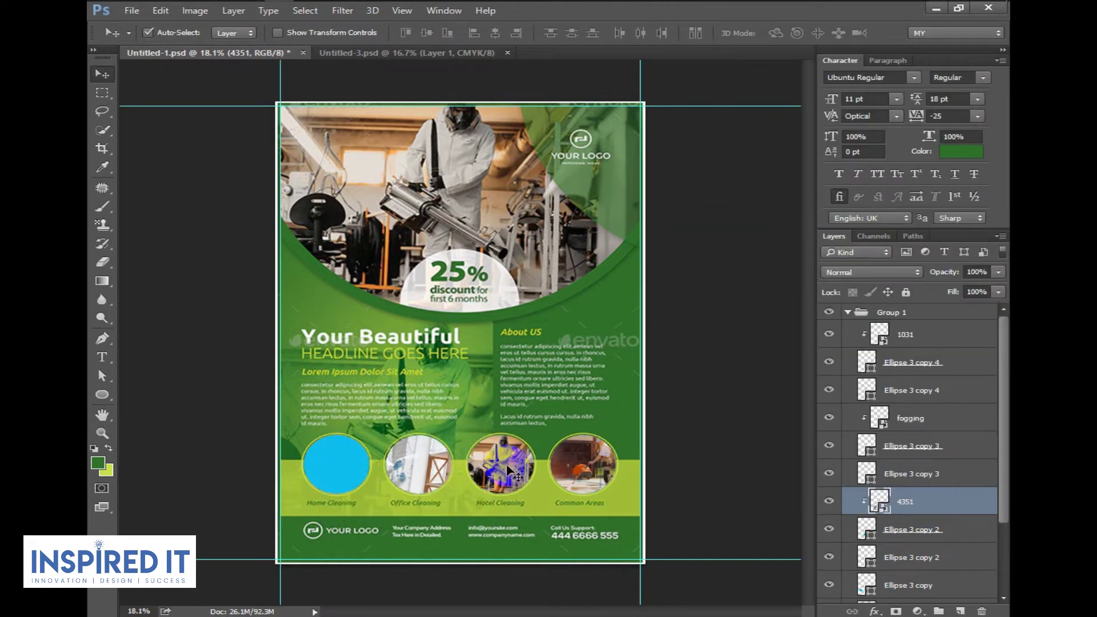
{"action": "scroll", "coordinate": [466, 499], "scroll_direction": "up", "scroll_amount": 2}
{"action": "scroll", "coordinate": [449, 485], "scroll_direction": "up", "scroll_amount": 3}
{"action": "left_click_drag", "start_coordinate": [442, 482], "coordinate": [493, 477]}
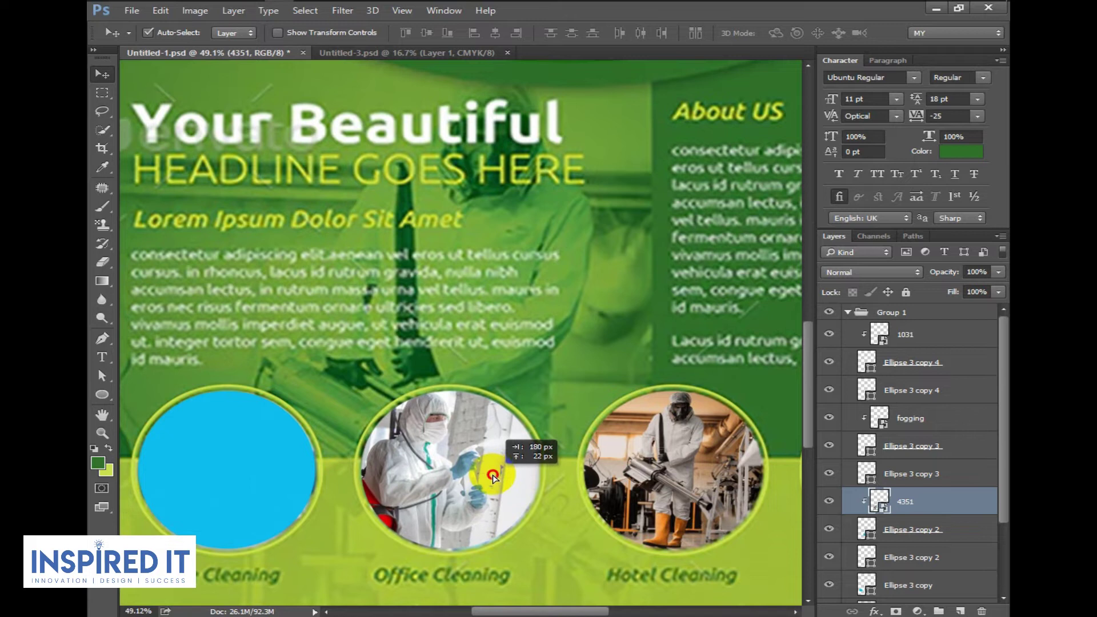
{"action": "left_click", "coordinate": [829, 312]}
{"action": "left_click", "coordinate": [829, 312]}
Resize and reposition the 4351 photo to fit the Office Cleaning circle.
{"action": "key", "text": "ctrl+t"}
{"action": "left_click", "coordinate": [715, 345]}
{"action": "left_click_drag", "start_coordinate": [714, 358], "coordinate": [669, 361]}
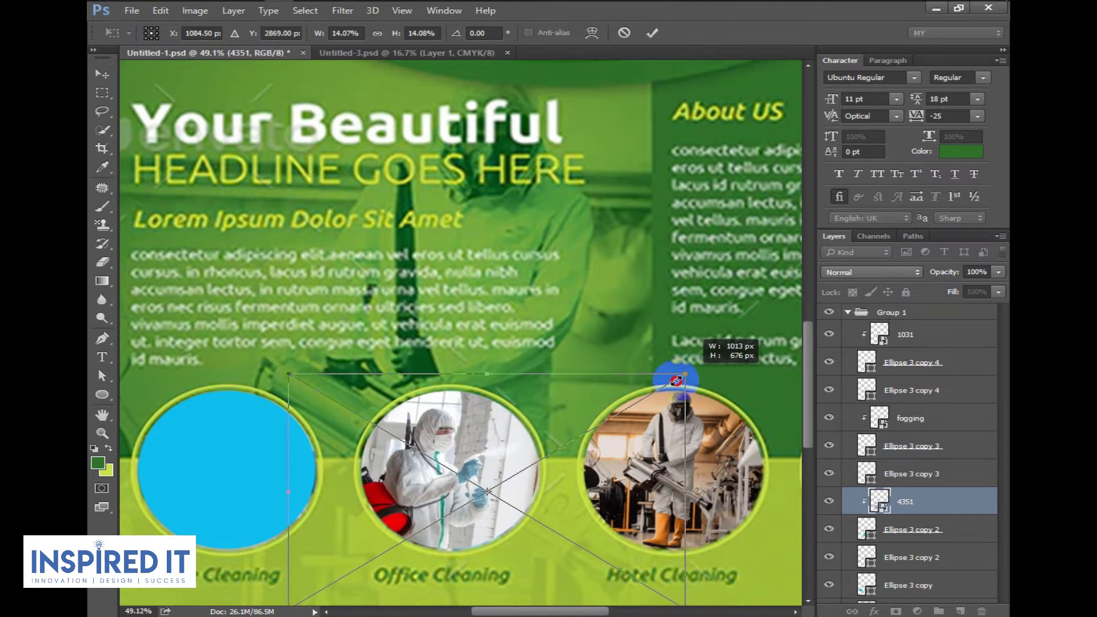
{"action": "left_click_drag", "start_coordinate": [548, 473], "coordinate": [533, 453]}
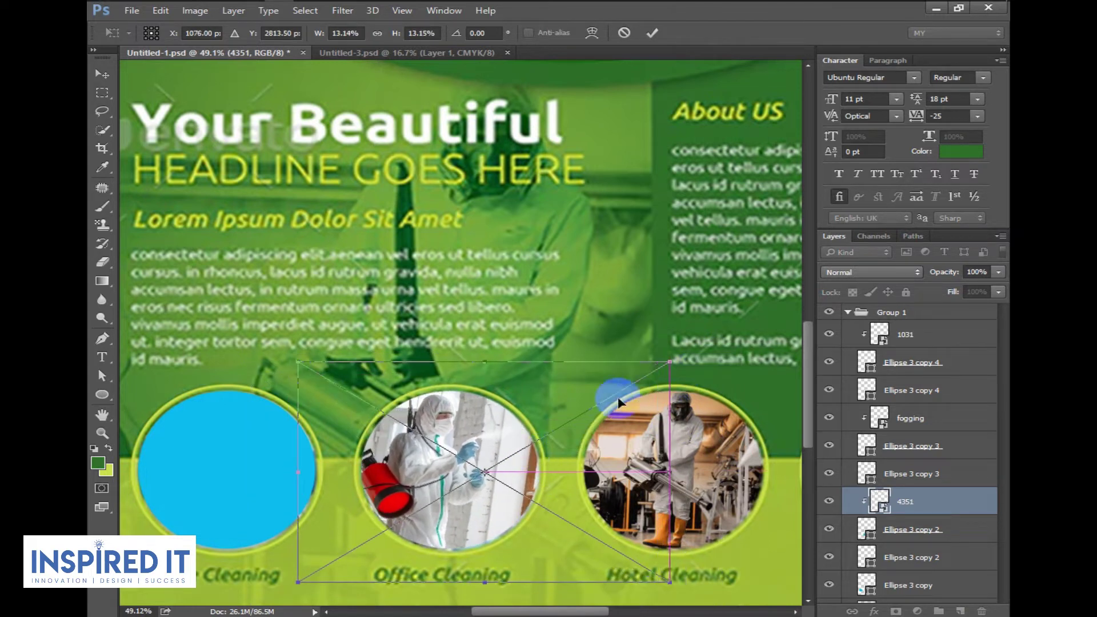
{"action": "double_click", "coordinate": [629, 390]}
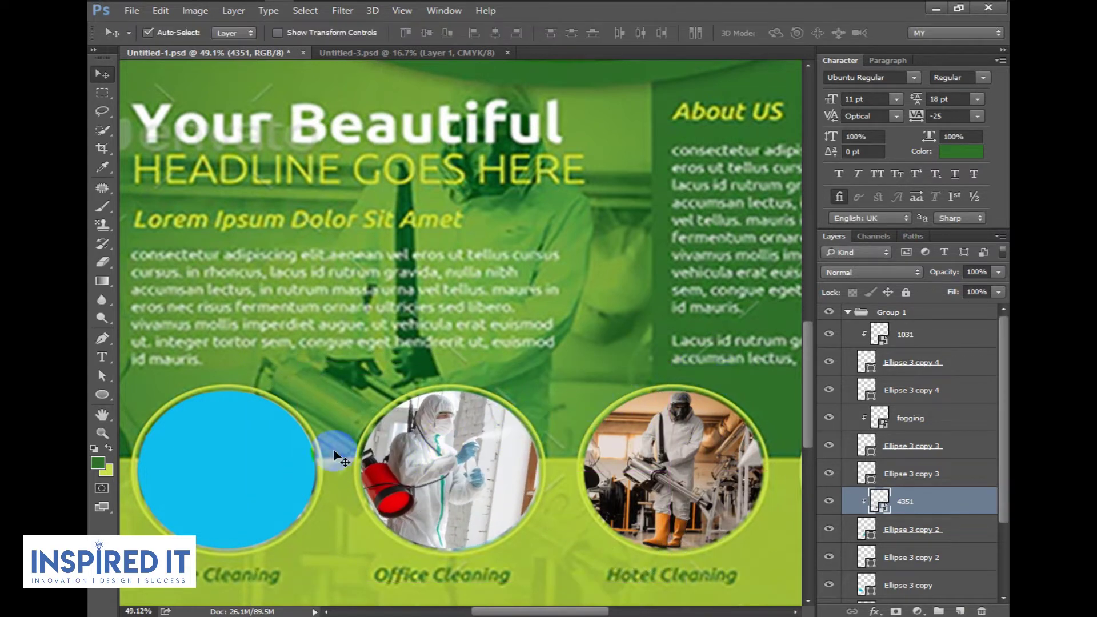
Place kitchen photo 3768922(1) above the Home Cleaning circle layer and shrink it over that circle.
{"action": "left_click_drag", "start_coordinate": [337, 457], "coordinate": [249, 457]}
{"action": "left_click", "coordinate": [830, 313]}
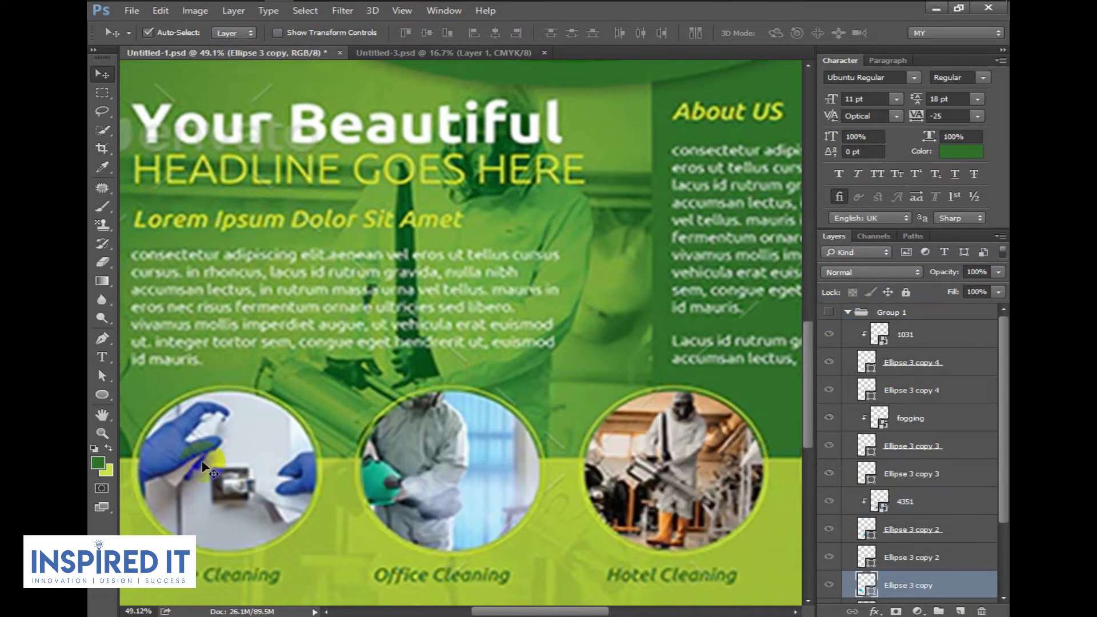
{"action": "left_click", "coordinate": [829, 313]}
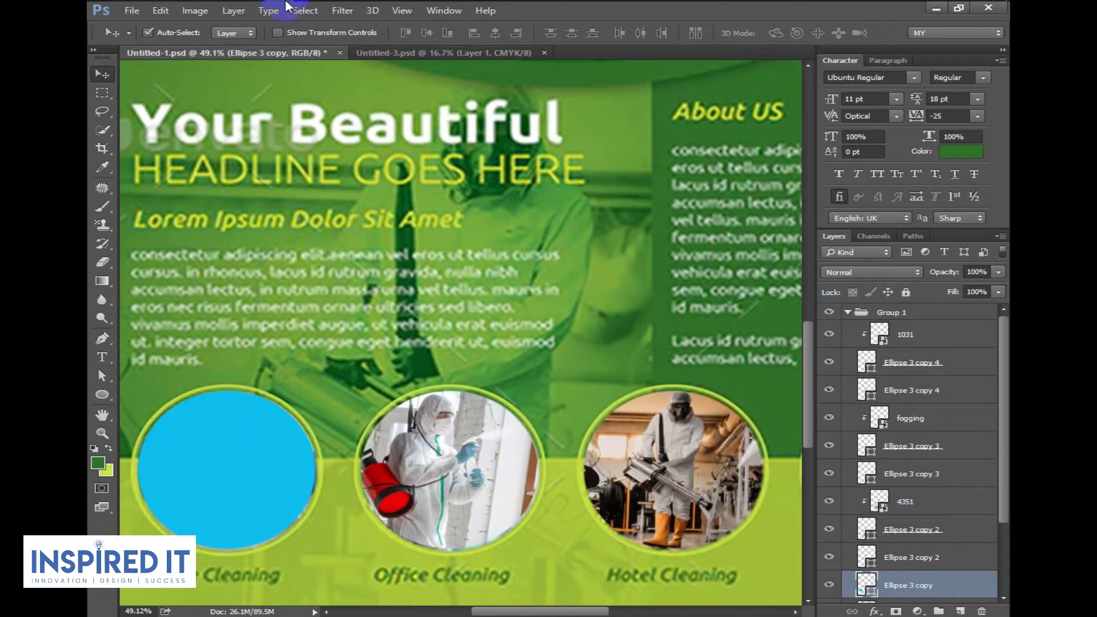
{"action": "left_click", "coordinate": [220, 10]}
{"action": "mouse_move", "coordinate": [330, 368]}
{"action": "left_mouse_down"}
{"action": "mouse_move", "coordinate": [251, 11]}
{"action": "mouse_move", "coordinate": [333, 452]}
{"action": "left_mouse_up"}
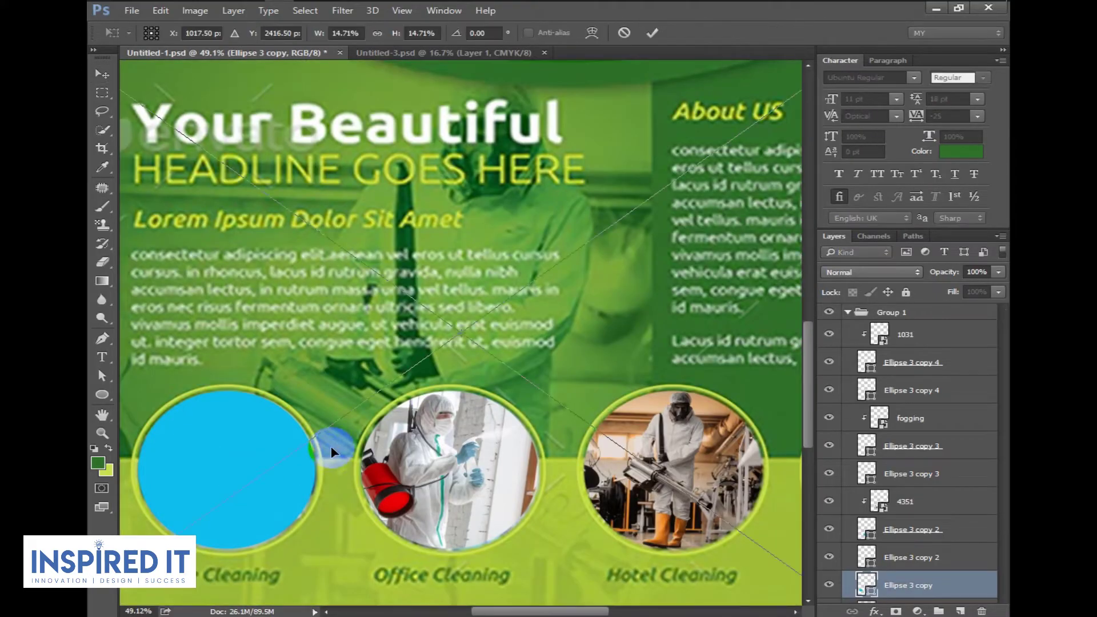
{"action": "scroll", "coordinate": [584, 300], "scroll_direction": "down", "scroll_amount": 5}
{"action": "mouse_move", "coordinate": [584, 292]}
{"action": "left_mouse_down"}
{"action": "mouse_move", "coordinate": [431, 432]}
{"action": "mouse_move", "coordinate": [389, 453]}
{"action": "left_mouse_up"}
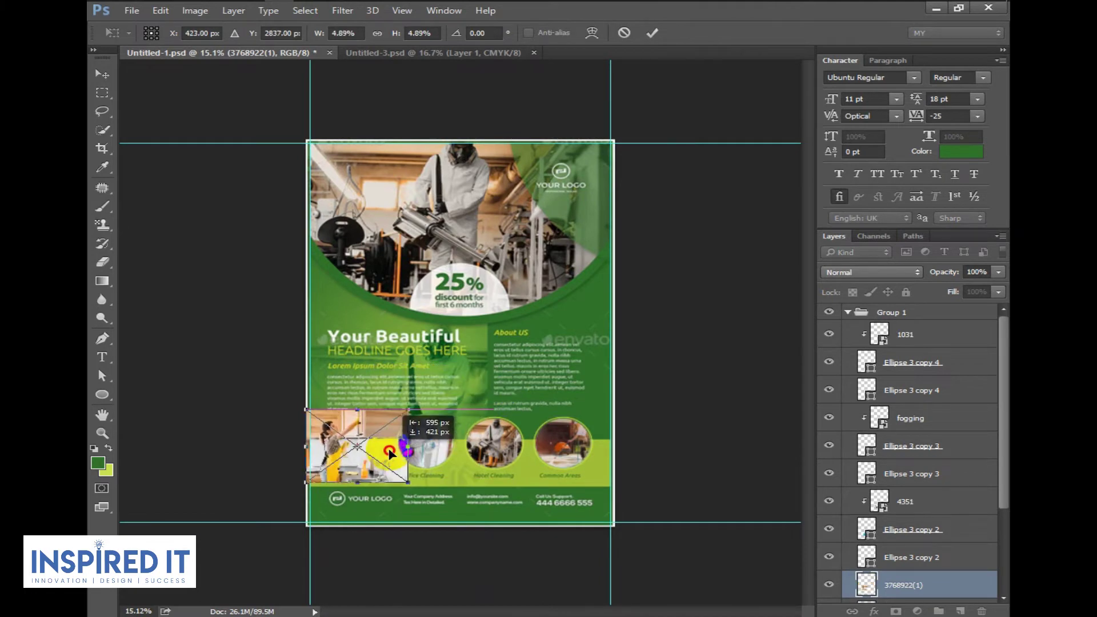
Clip the kitchen photo into the Home Cleaning circle and scale it to fit.
{"action": "key", "text": "Return"}
{"action": "right_click", "coordinate": [985, 599]}
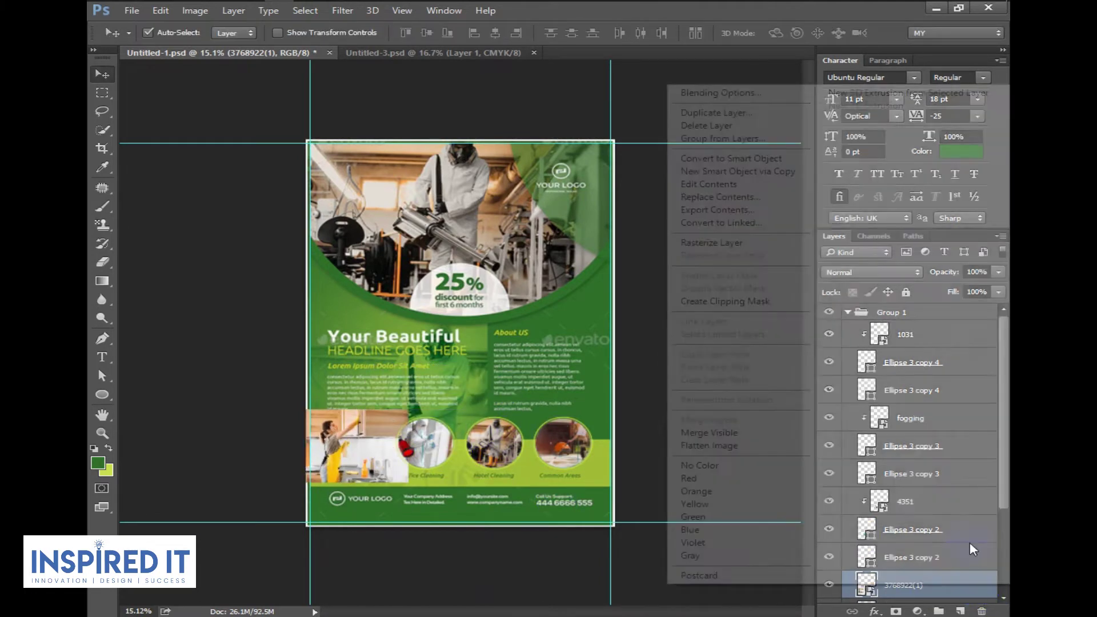
{"action": "left_click", "coordinate": [699, 301]}
{"action": "left_click", "coordinate": [381, 473]}
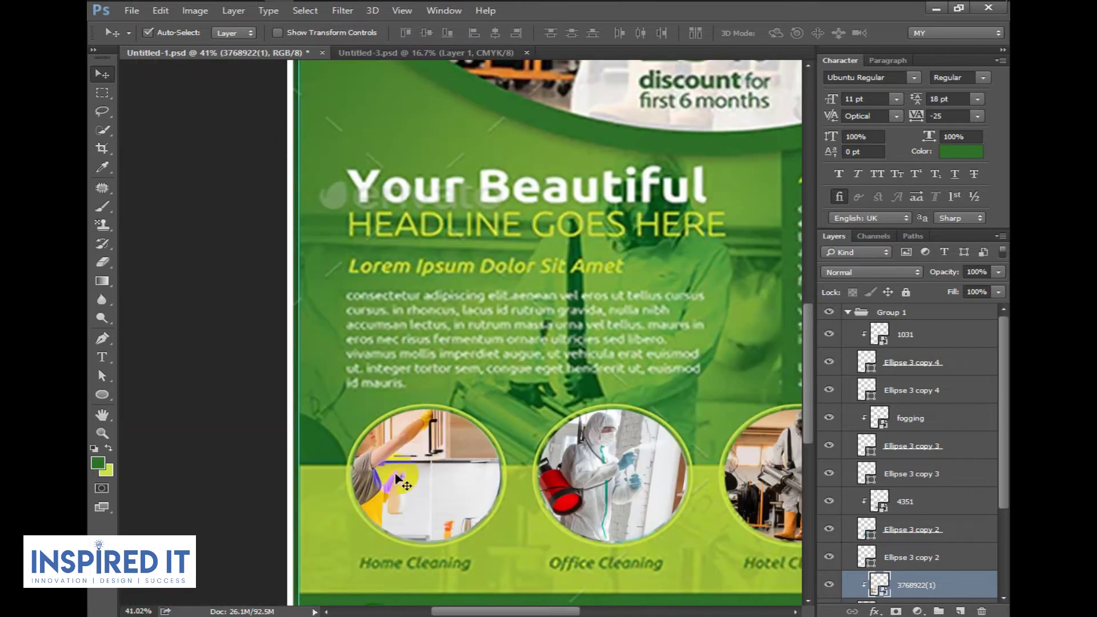
{"action": "key", "text": "ctrl+t"}
{"action": "left_click_drag", "start_coordinate": [606, 592], "coordinate": [584, 563]}
{"action": "left_click_drag", "start_coordinate": [493, 501], "coordinate": [500, 498]}
{"action": "key", "text": "Return"}
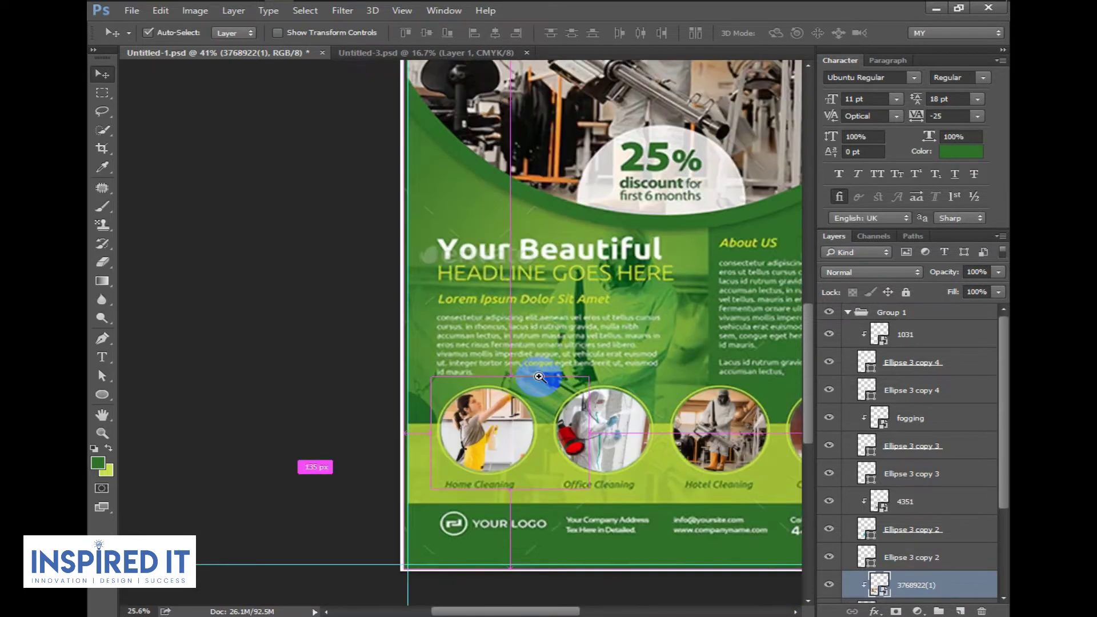
{"action": "scroll", "coordinate": [453, 343], "scroll_direction": "down", "scroll_amount": 3}
Nest Group 1 inside the BG group.
{"action": "left_click", "coordinate": [847, 312]}
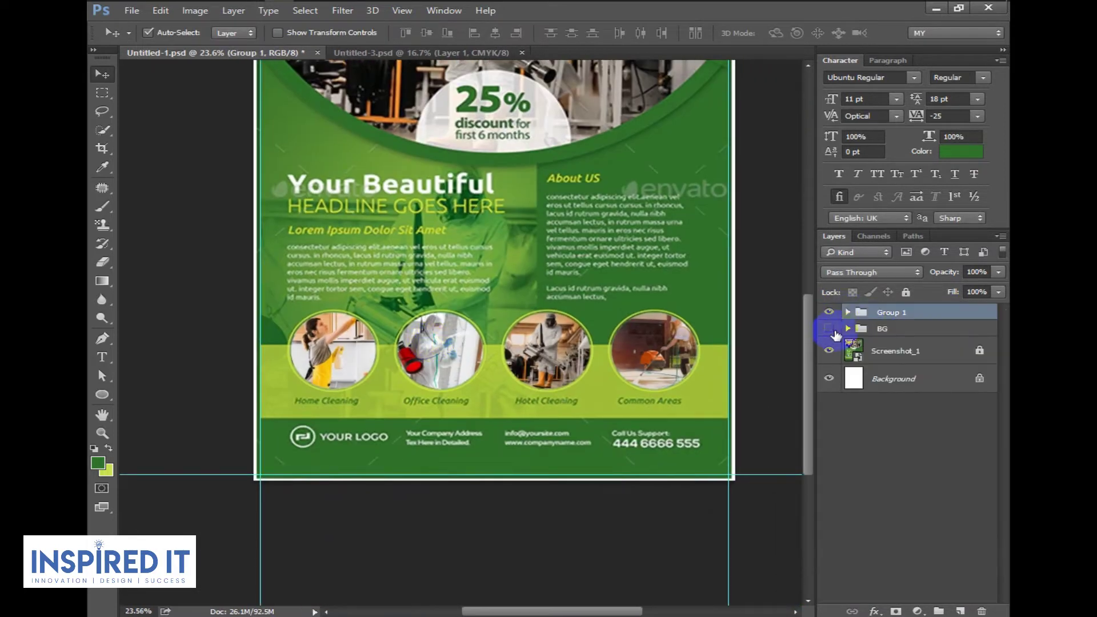
{"action": "left_click", "coordinate": [829, 329]}
{"action": "scroll", "coordinate": [581, 229], "scroll_direction": "up", "scroll_amount": 2}
{"action": "scroll", "coordinate": [581, 229], "scroll_direction": "up", "scroll_amount": 3}
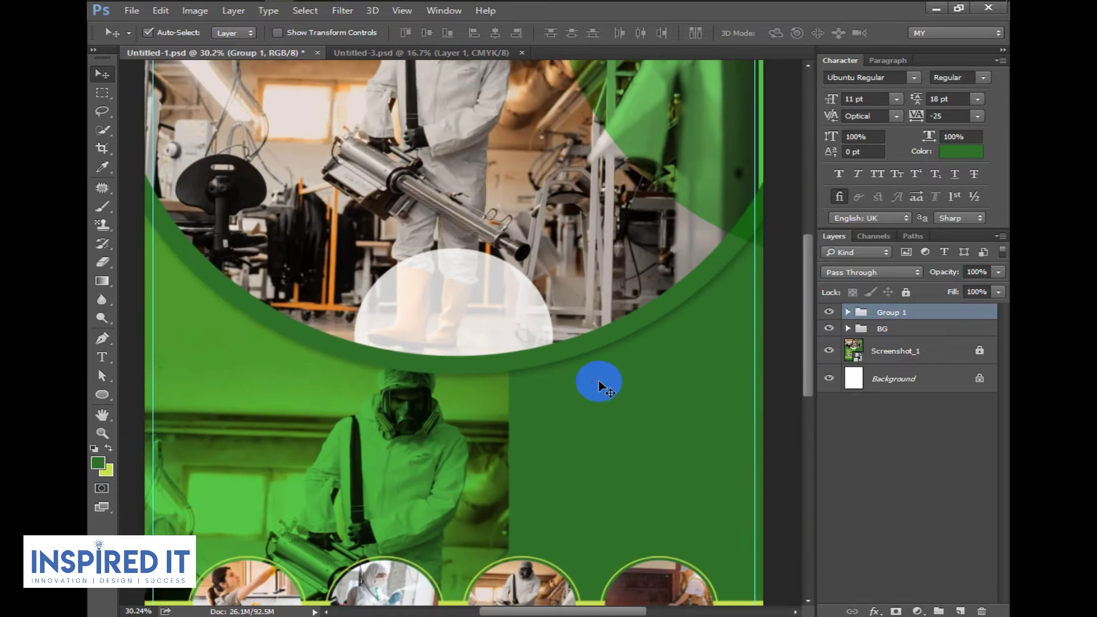
{"action": "scroll", "coordinate": [607, 368], "scroll_direction": "down", "scroll_amount": 4}
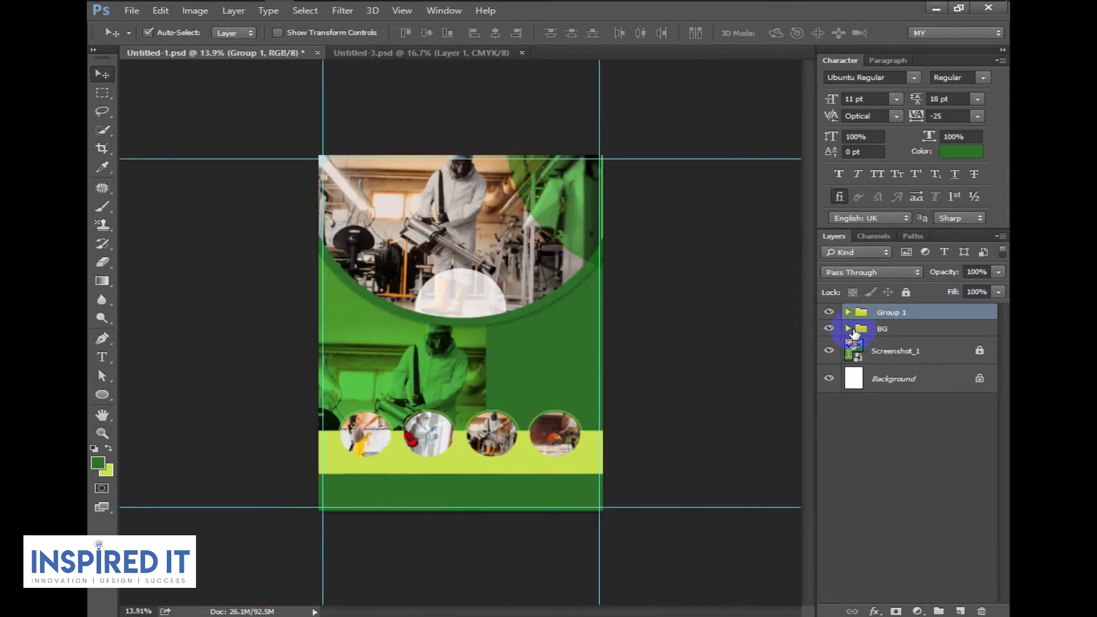
{"action": "left_click", "coordinate": [848, 328]}
{"action": "left_click_drag", "start_coordinate": [909, 313], "coordinate": [910, 329]}
{"action": "left_click", "coordinate": [848, 312]}
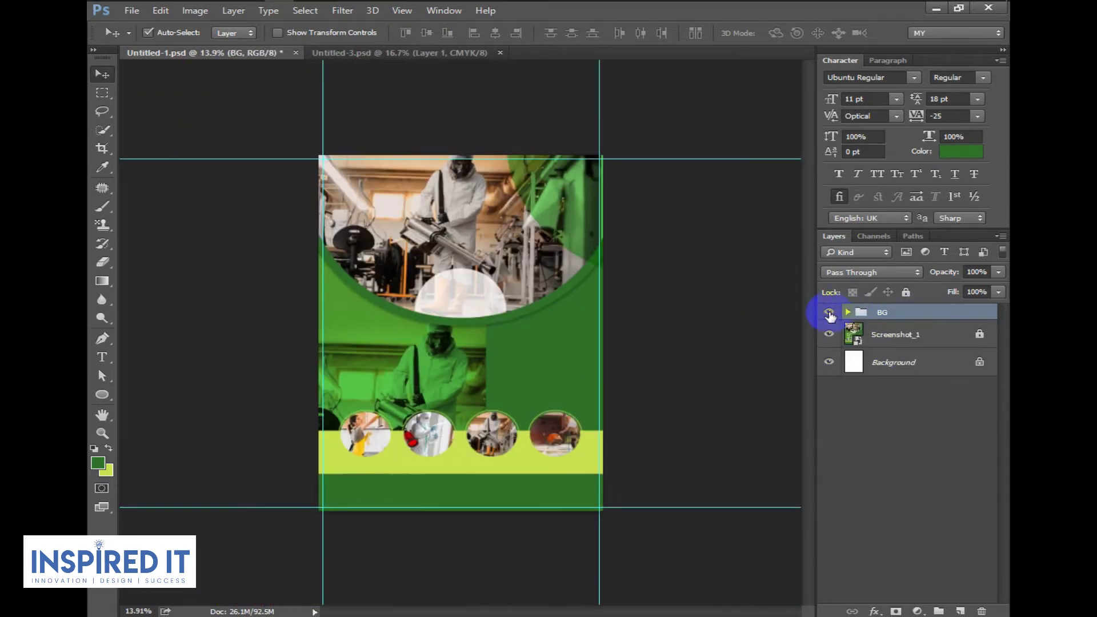
{"action": "left_click", "coordinate": [829, 313]}
Save the flyer document with Ctrl+S.
{"action": "key", "text": "ctrl+s"}
{"action": "scroll", "coordinate": [554, 480], "scroll_direction": "up", "scroll_amount": 3}
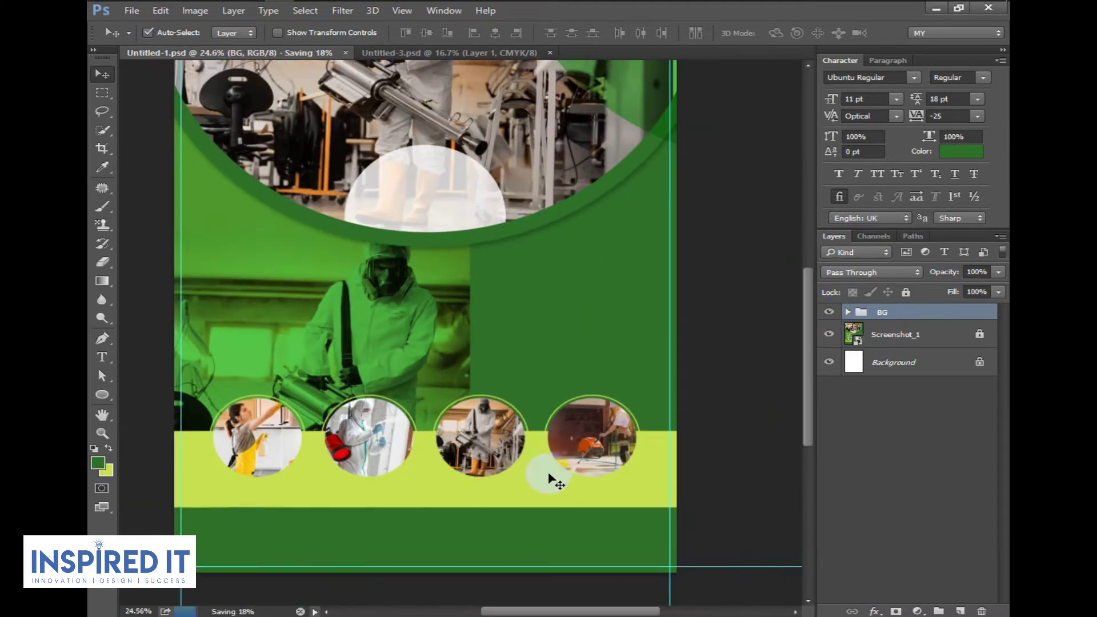
{"action": "scroll", "coordinate": [550, 479], "scroll_direction": "down", "scroll_amount": 1}
{"action": "scroll", "coordinate": [479, 451], "scroll_direction": "up", "scroll_amount": 2}
{"action": "scroll", "coordinate": [760, 354], "scroll_direction": "up", "scroll_amount": 1}
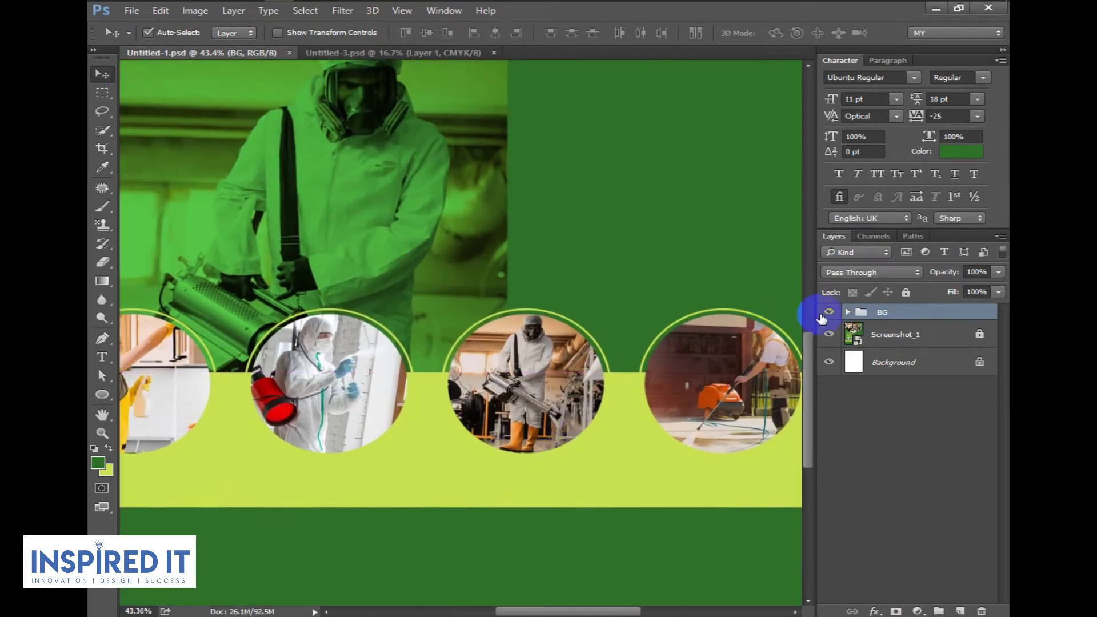
Compare with the reference and set the lime band Rectangle 3 to 84% opacity.
{"action": "left_click", "coordinate": [827, 313]}
{"action": "scroll", "coordinate": [635, 413], "scroll_direction": "down", "scroll_amount": 1}
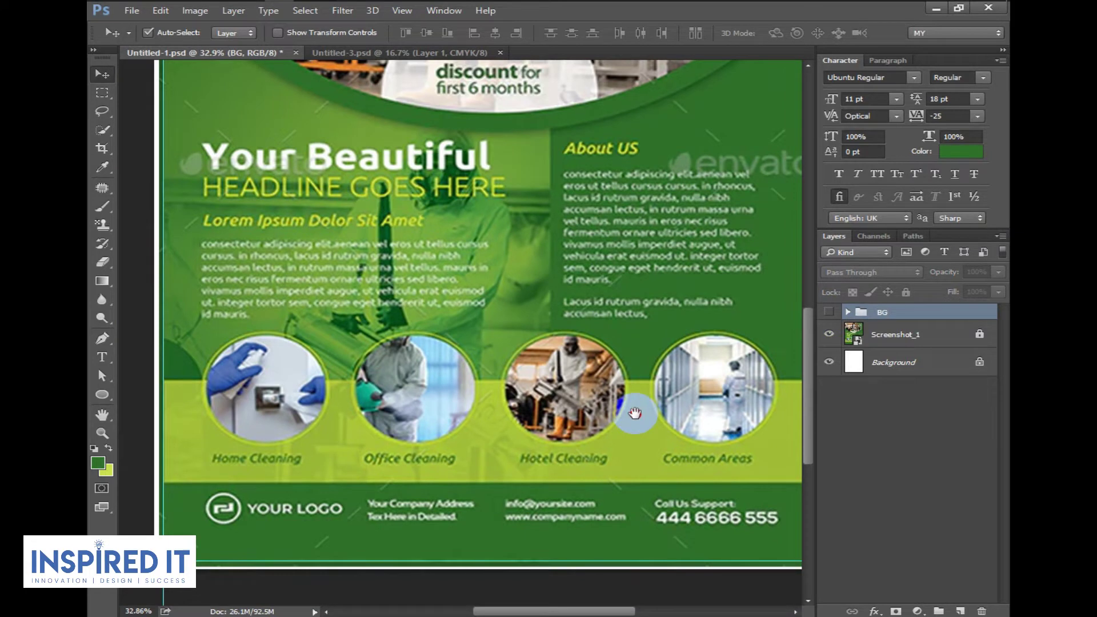
{"action": "left_click_drag", "start_coordinate": [635, 413], "coordinate": [593, 358]}
{"action": "left_click", "coordinate": [829, 312]}
{"action": "left_click", "coordinate": [440, 413]}
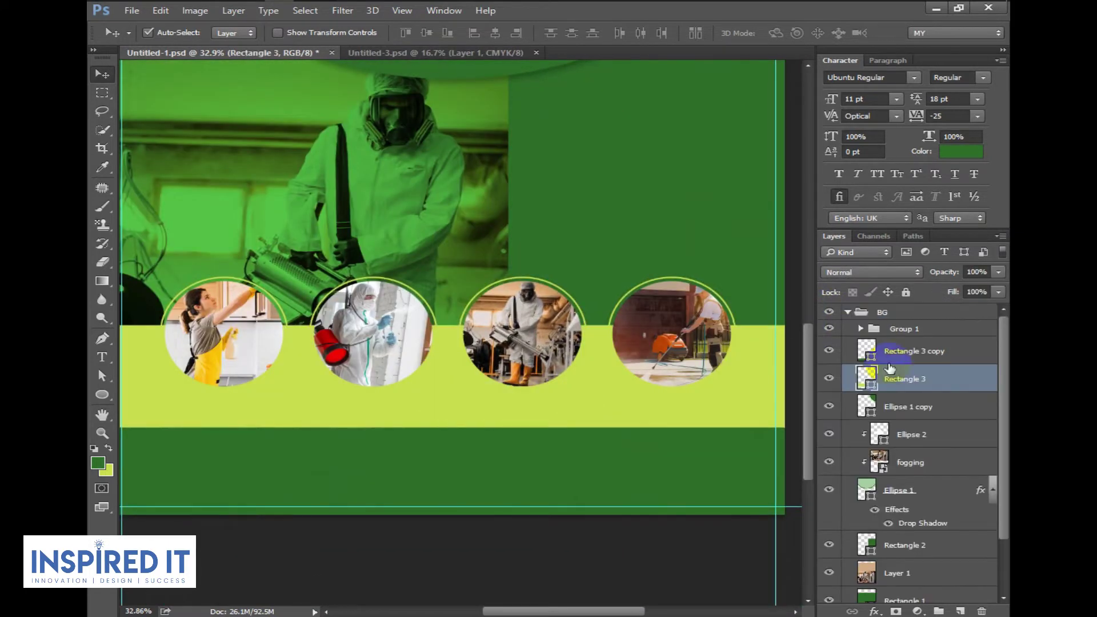
{"action": "left_click_drag", "start_coordinate": [982, 288], "coordinate": [986, 290]}
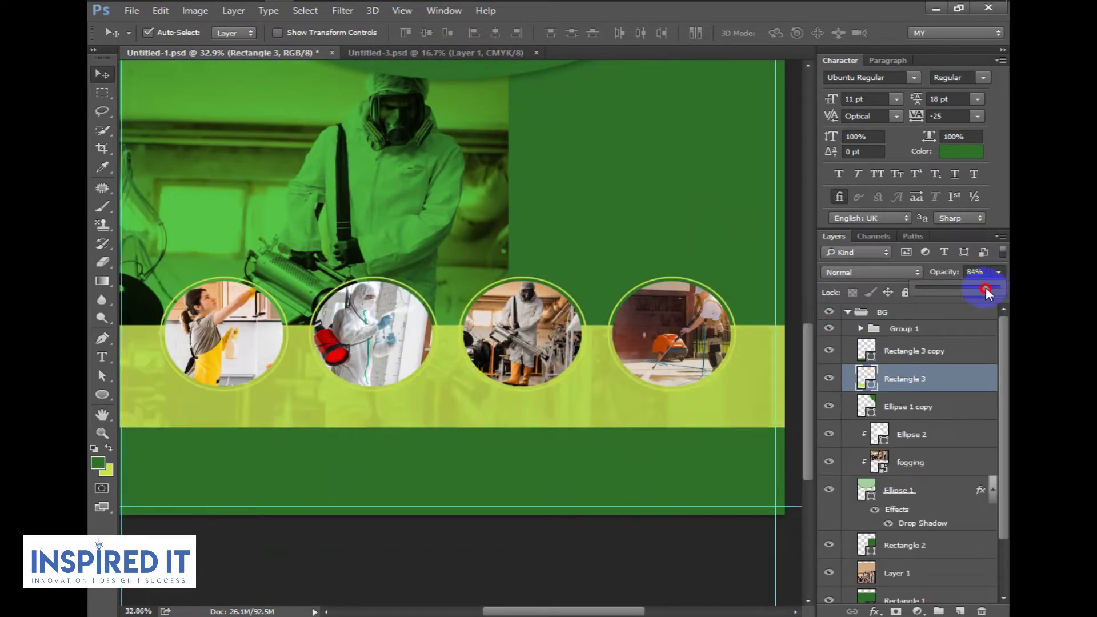
{"action": "left_click", "coordinate": [848, 314]}
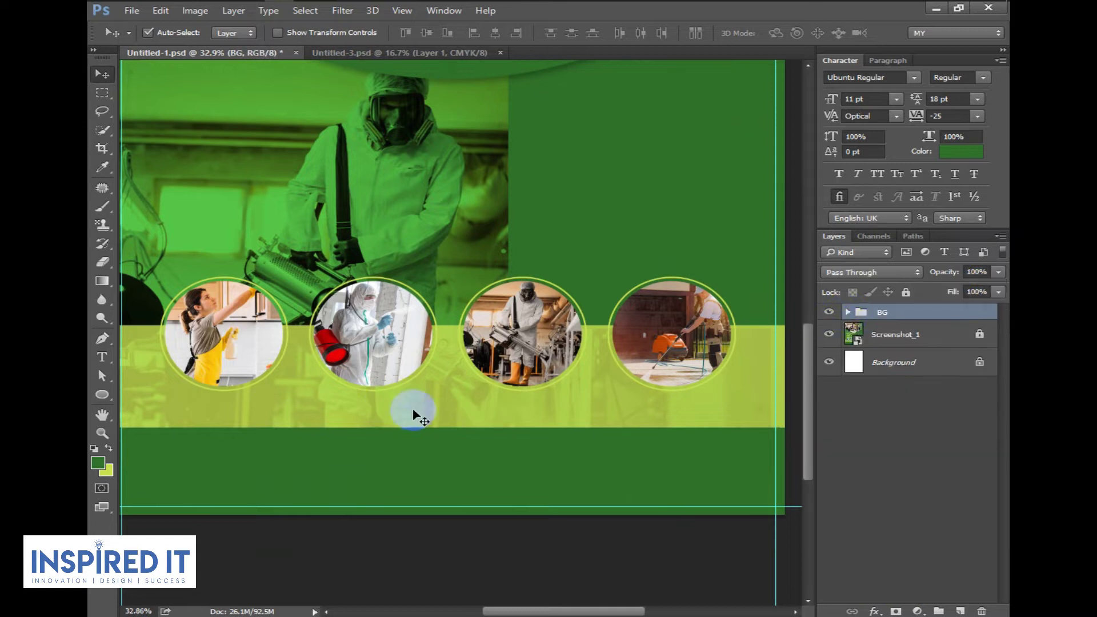
{"action": "left_click", "coordinate": [829, 313]}
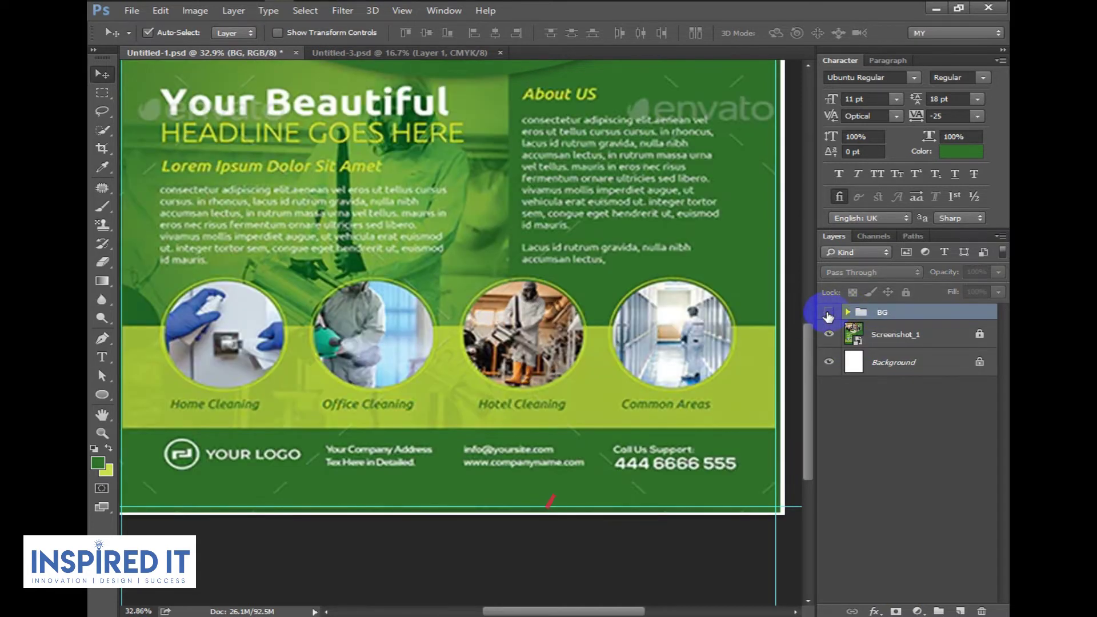
{"action": "left_click", "coordinate": [828, 313]}
{"action": "scroll", "coordinate": [609, 232], "scroll_direction": "down", "scroll_amount": 3}
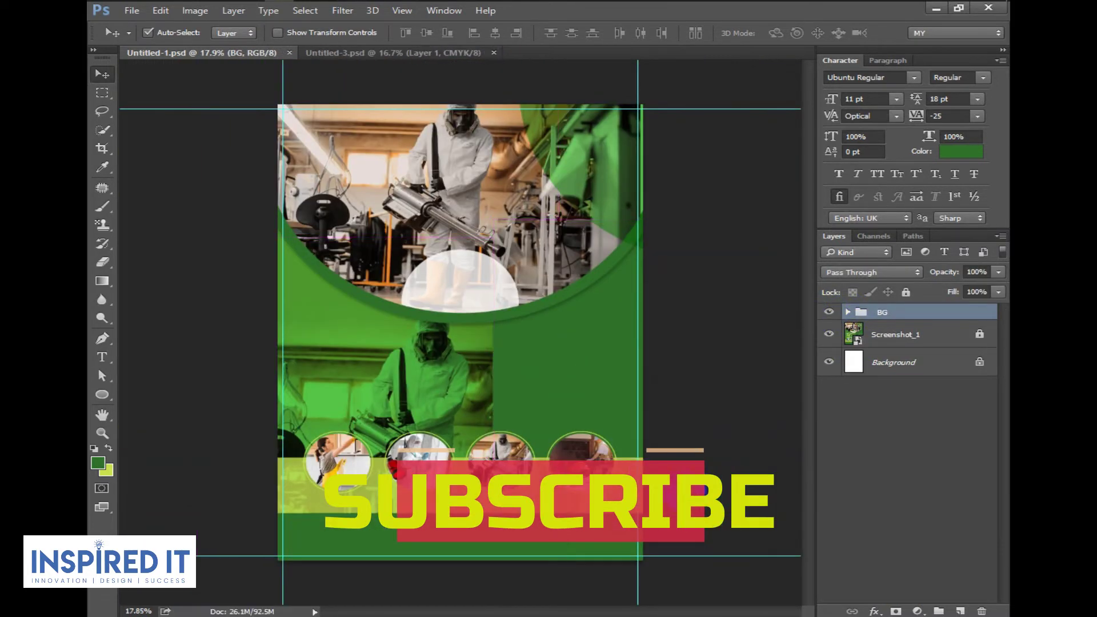
Close Untitled-3.psd and hide the BG group to reveal the reference's YOUR LOGO header.
{"action": "scroll", "coordinate": [483, 248], "scroll_direction": "up", "scroll_amount": 2}
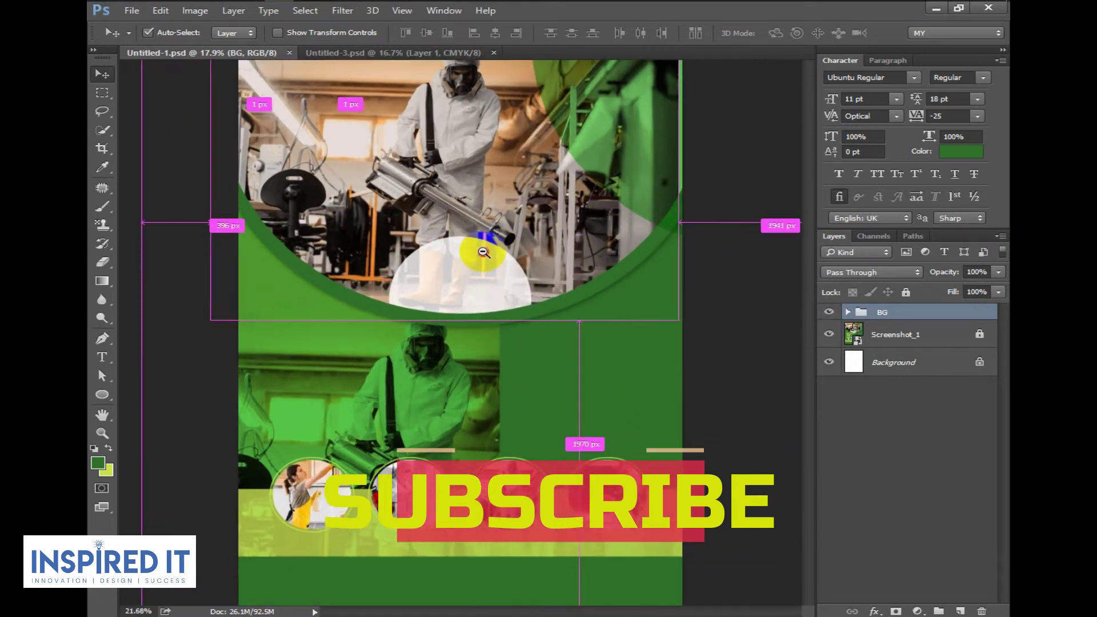
{"action": "left_click", "coordinate": [486, 53]}
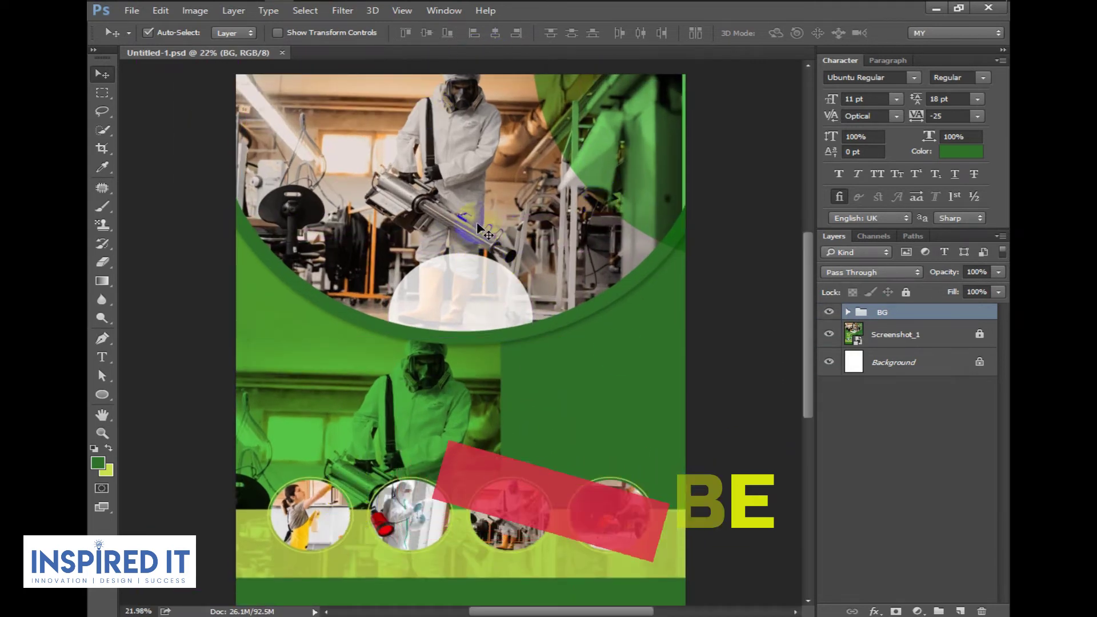
{"action": "scroll", "coordinate": [616, 307], "scroll_direction": "down", "scroll_amount": 2}
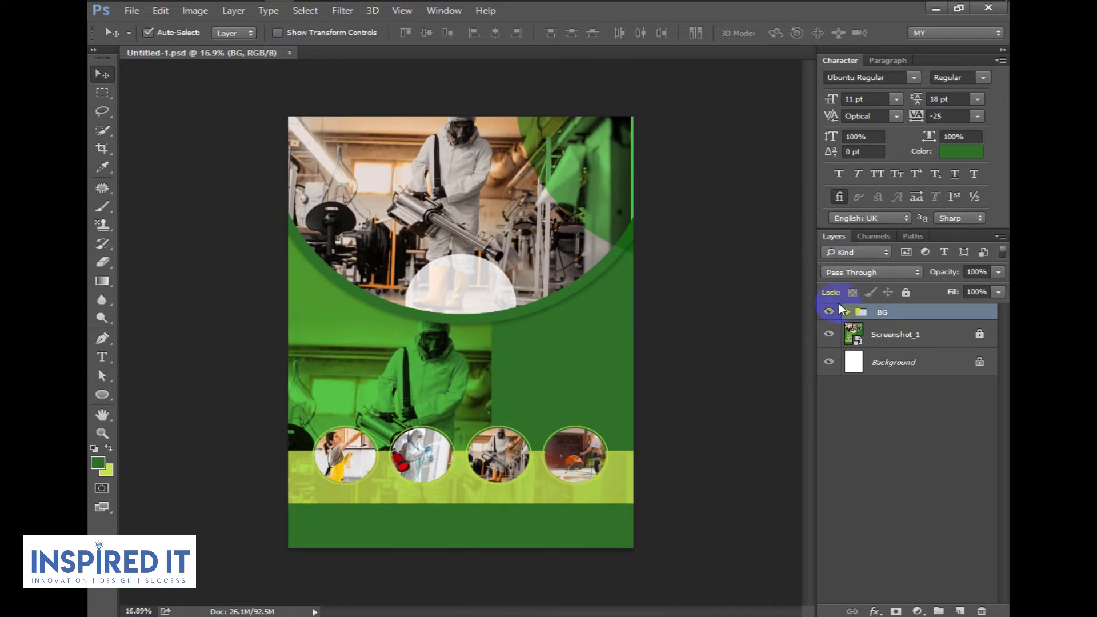
{"action": "left_click", "coordinate": [829, 312]}
{"action": "left_click", "coordinate": [829, 312]}
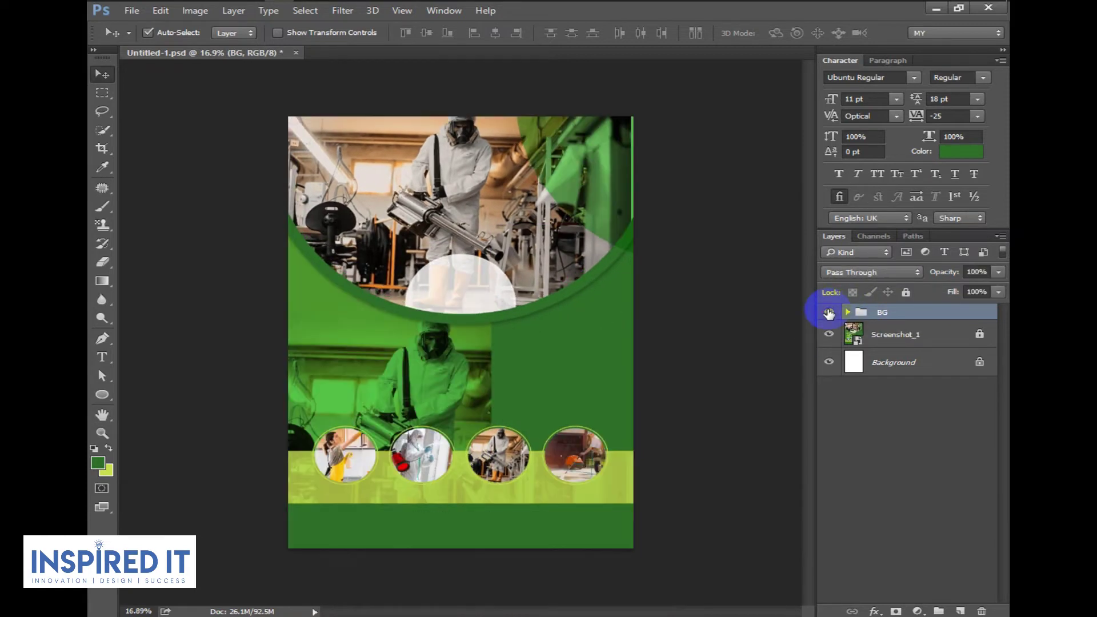
{"action": "scroll", "coordinate": [655, 256], "scroll_direction": "up", "scroll_amount": 5}
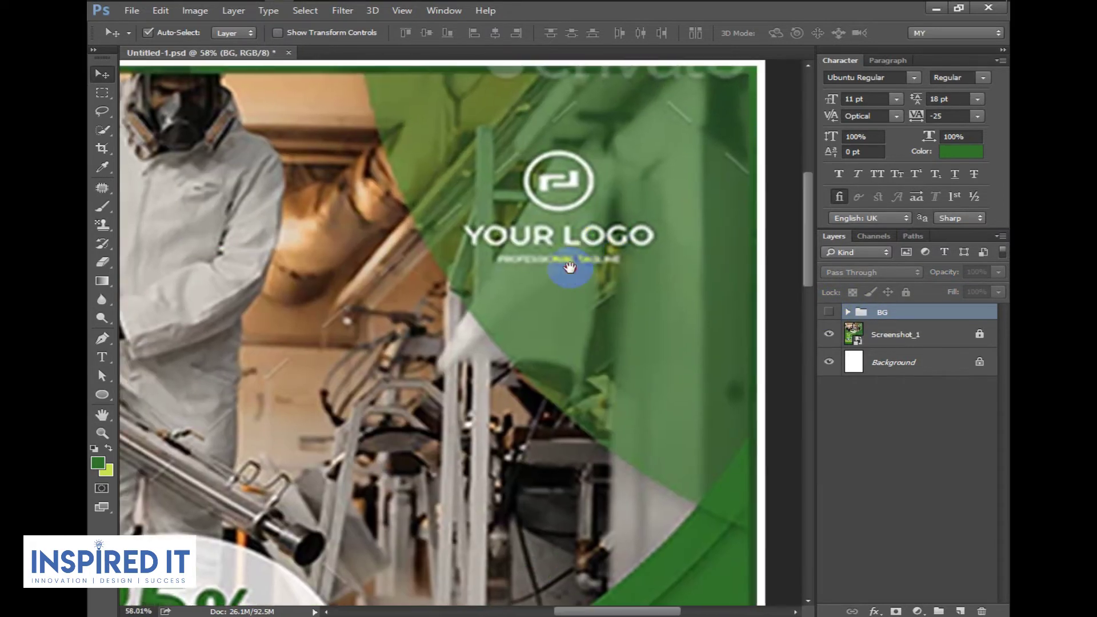
Draw a custom-shape logo icon aligned over the header YOUR LOGO mark.
{"action": "left_click", "coordinate": [172, 458]}
{"action": "left_click_drag", "start_coordinate": [489, 229], "coordinate": [554, 263]}
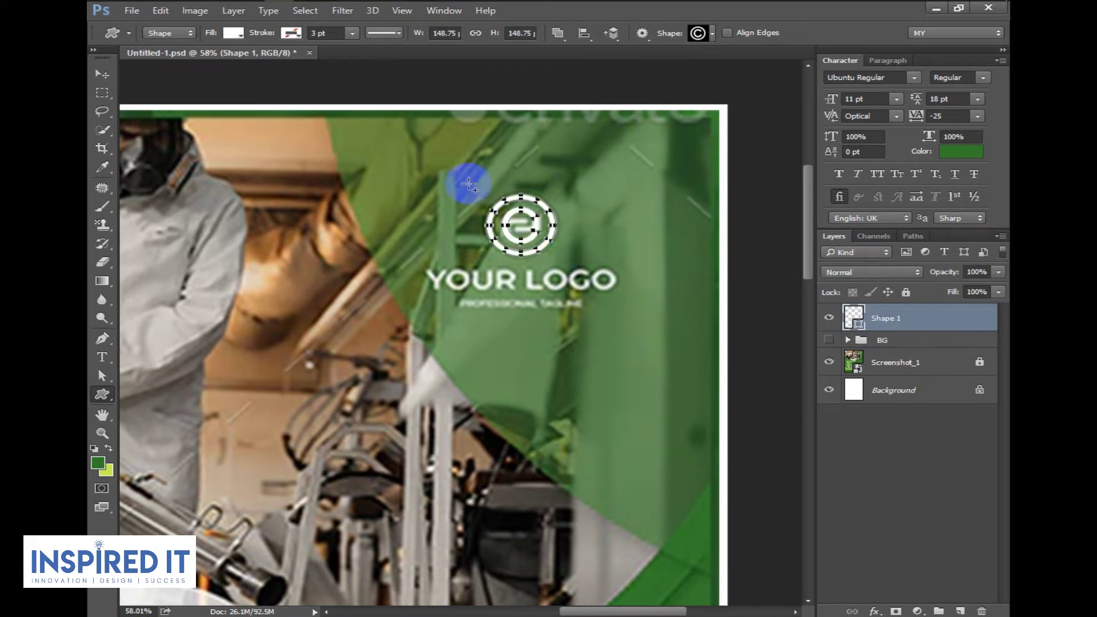
{"action": "left_click", "coordinate": [103, 73]}
{"action": "left_click_drag", "start_coordinate": [520, 226], "coordinate": [565, 226]}
{"action": "scroll", "coordinate": [540, 312], "scroll_direction": "down", "scroll_amount": 3}
{"action": "left_click_drag", "start_coordinate": [540, 312], "coordinate": [516, 345]}
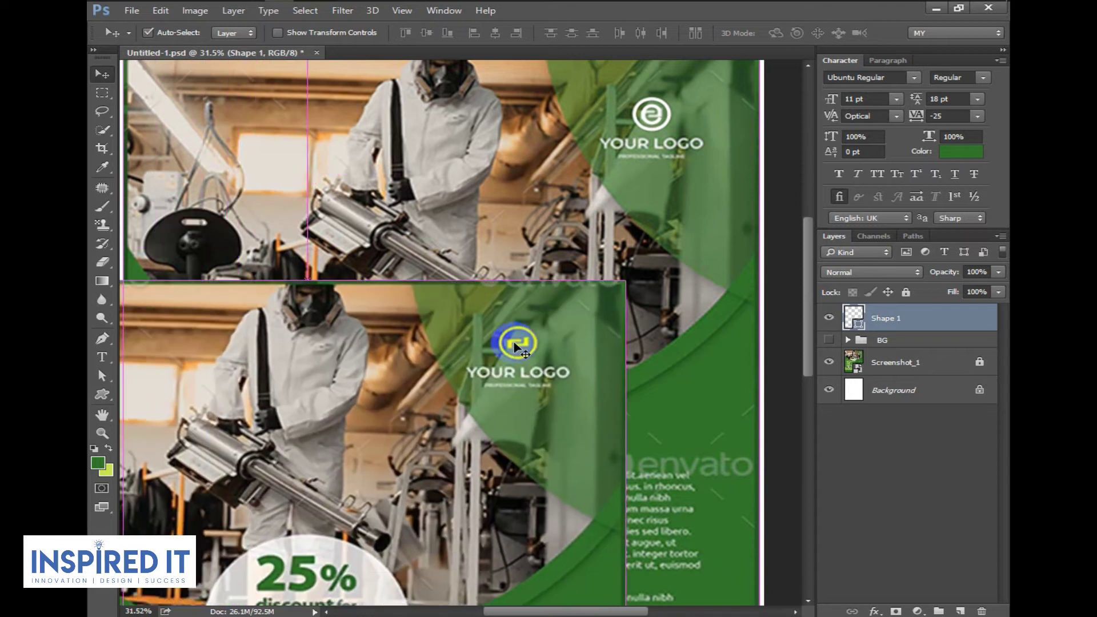
{"action": "left_click", "coordinate": [516, 344]}
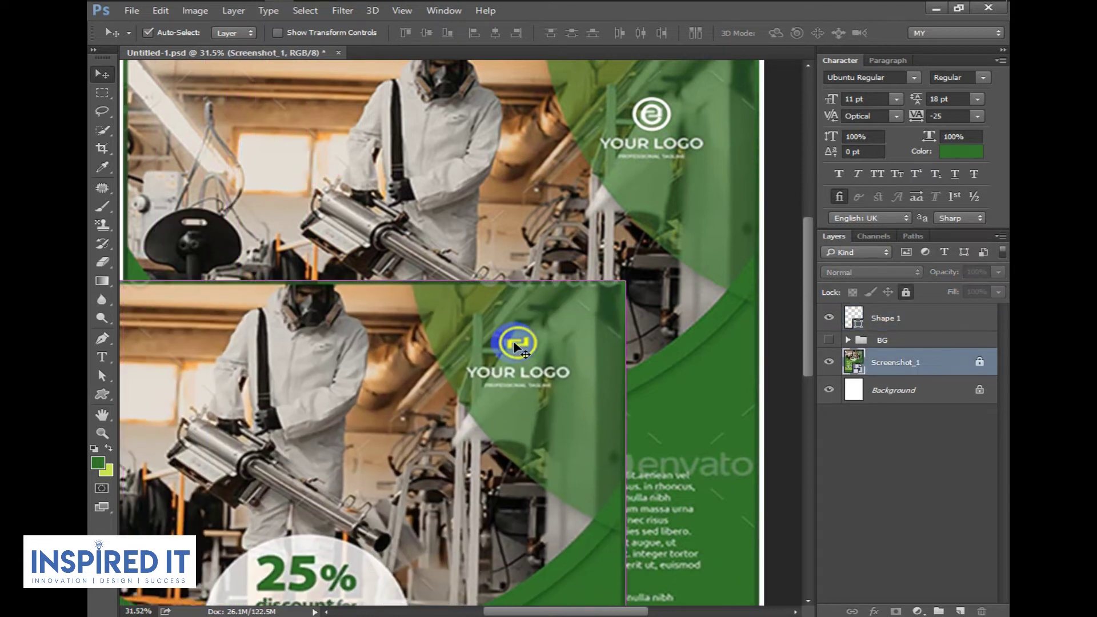
Duplicate the logo icon and align the copy over the footer logo mark.
{"action": "left_click_drag", "start_coordinate": [626, 157], "coordinate": [143, 548]}
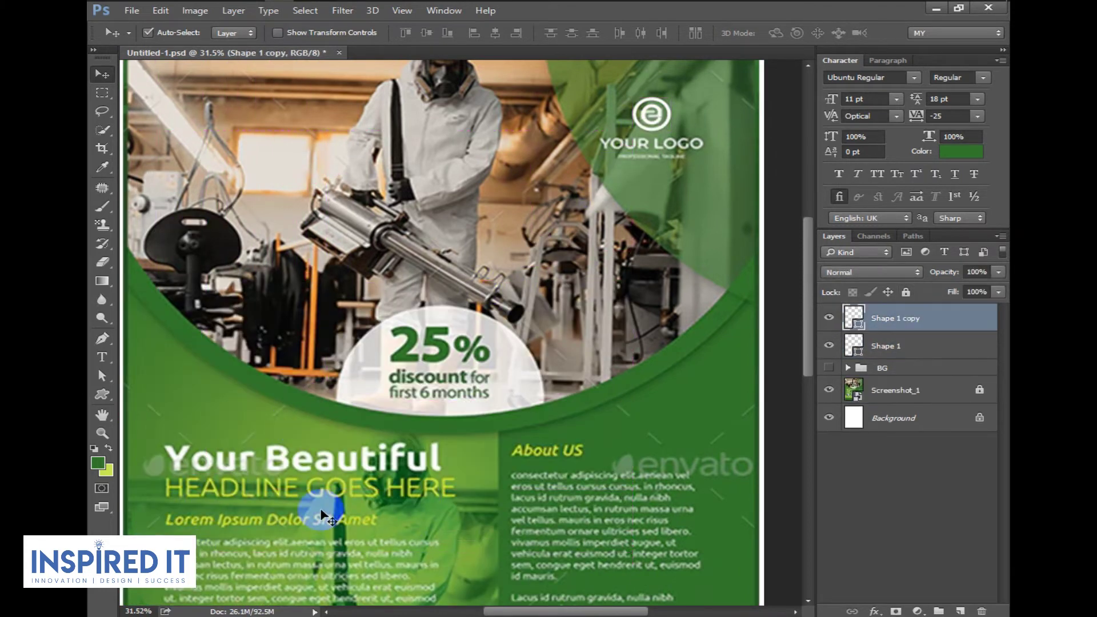
{"action": "scroll", "coordinate": [318, 531], "scroll_direction": "down", "scroll_amount": 3}
{"action": "scroll", "coordinate": [369, 501], "scroll_direction": "up", "scroll_amount": 1}
{"action": "scroll", "coordinate": [369, 501], "scroll_direction": "up", "scroll_amount": 2}
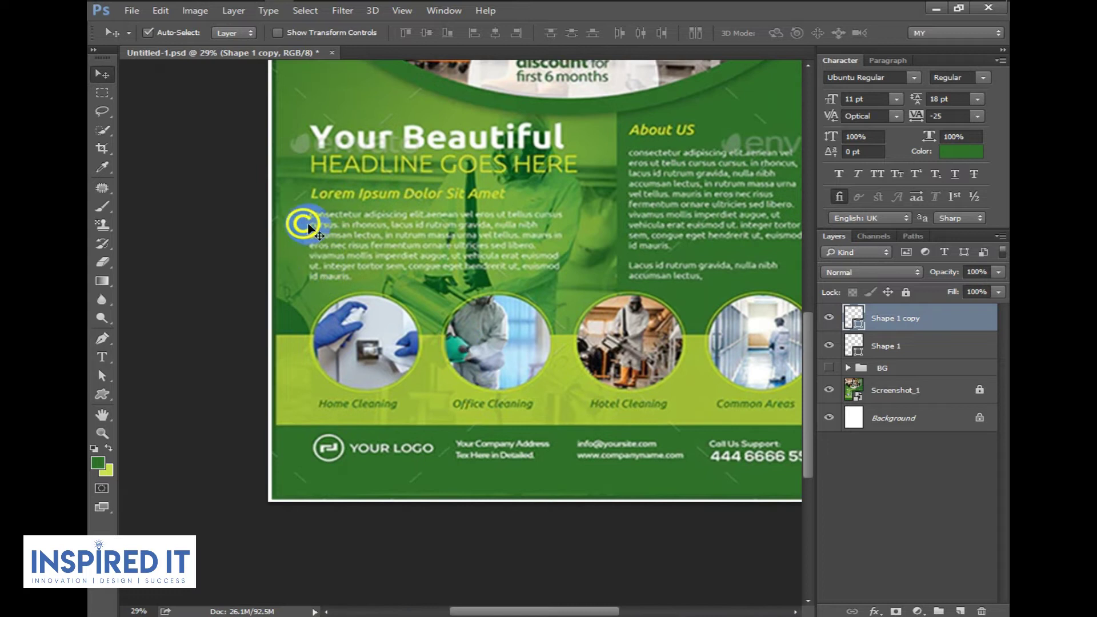
{"action": "left_click_drag", "start_coordinate": [348, 366], "coordinate": [298, 254]}
{"action": "left_click_drag", "start_coordinate": [326, 239], "coordinate": [320, 451]}
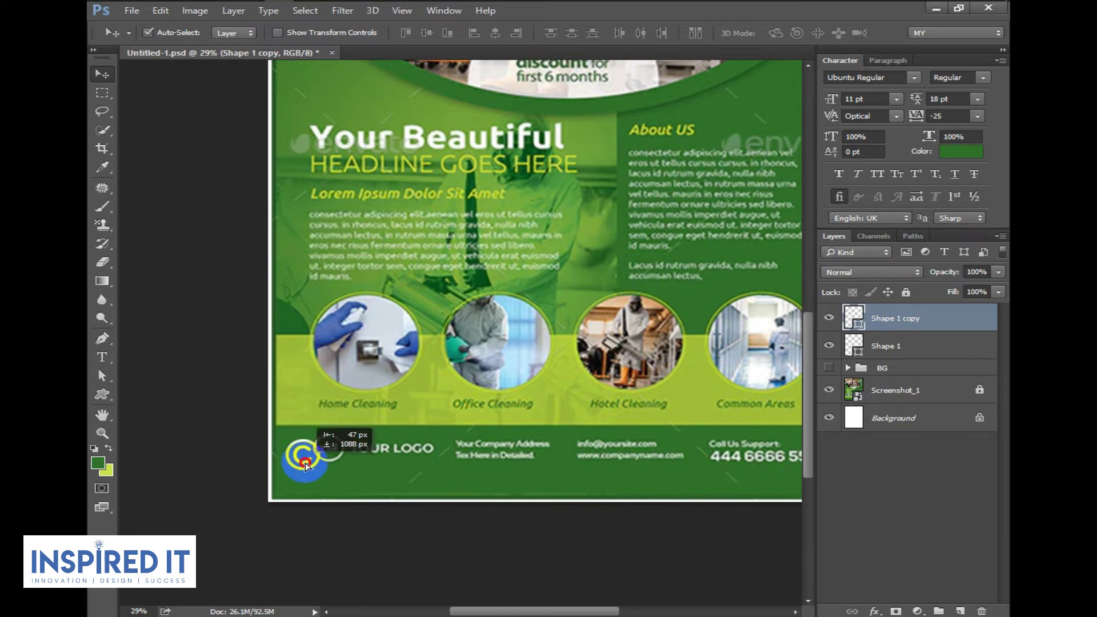
{"action": "scroll", "coordinate": [405, 547], "scroll_direction": "up", "scroll_amount": 5}
{"action": "left_click_drag", "start_coordinate": [416, 461], "coordinate": [405, 453]}
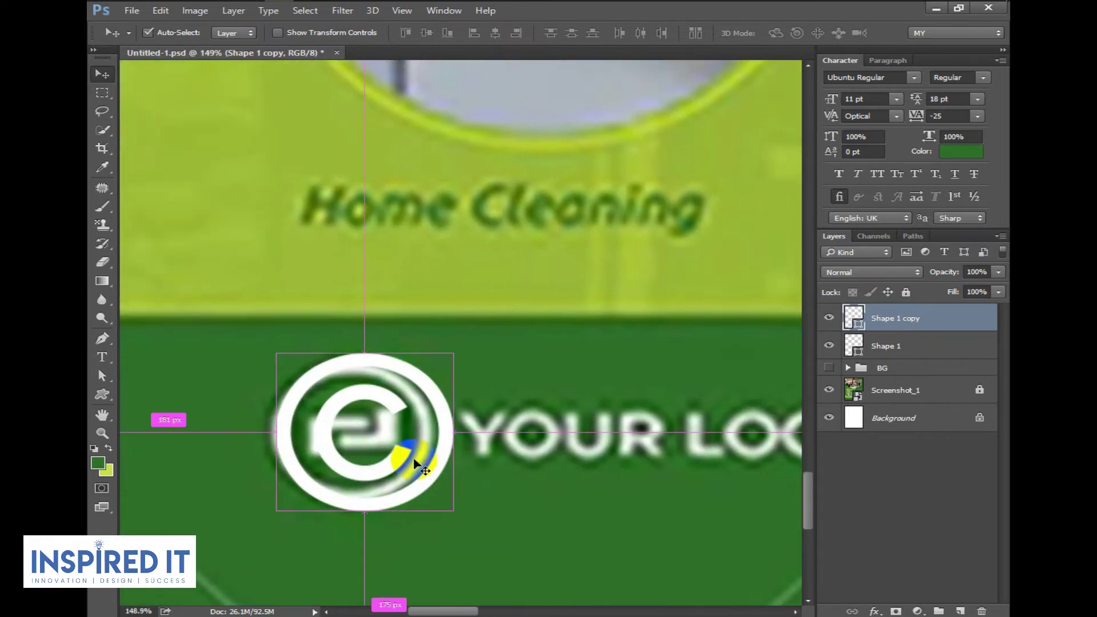
Scale the footer logo copy down to 90.76%.
{"action": "key", "text": "ctrl+t"}
{"action": "left_click_drag", "start_coordinate": [437, 355], "coordinate": [392, 423]}
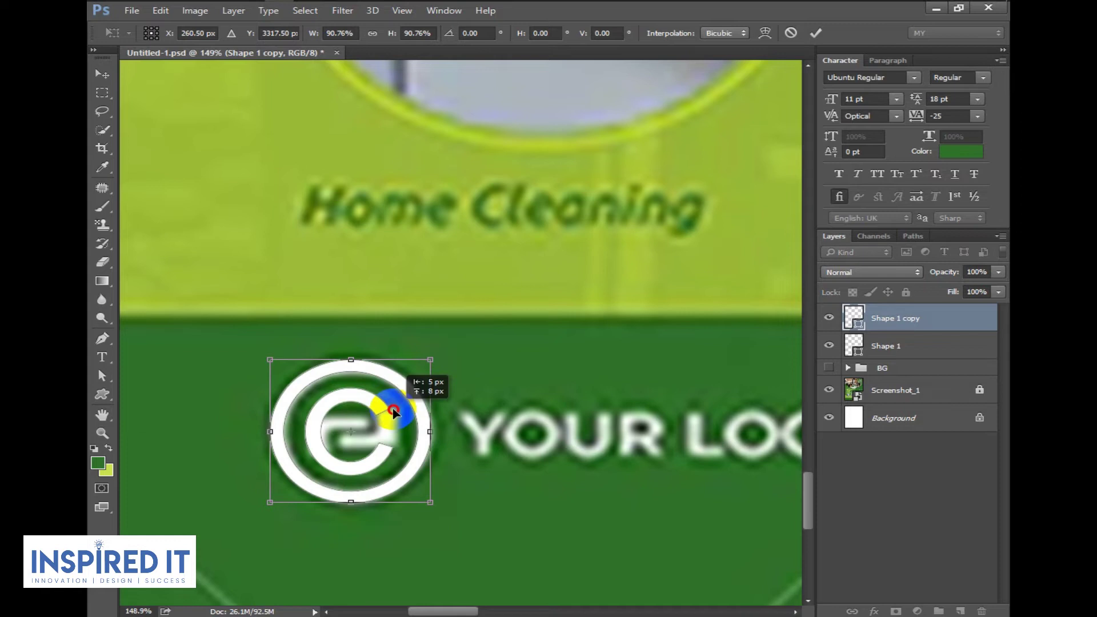
{"action": "key", "text": "Return"}
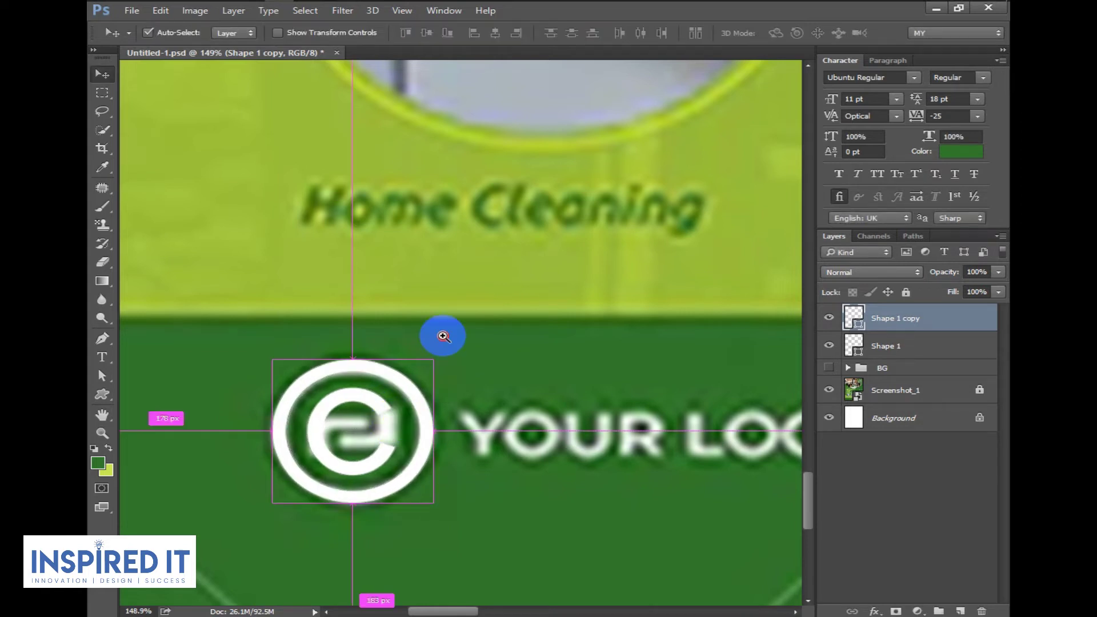
{"action": "scroll", "coordinate": [441, 330], "scroll_direction": "down", "scroll_amount": 3}
{"action": "scroll", "coordinate": [490, 326], "scroll_direction": "down", "scroll_amount": 2}
Bring the header logo back into view and open the sticky note with the flyer text.
{"action": "left_click_drag", "start_coordinate": [526, 351], "coordinate": [309, 474]}
{"action": "scroll", "coordinate": [405, 466], "scroll_direction": "down", "scroll_amount": 2}
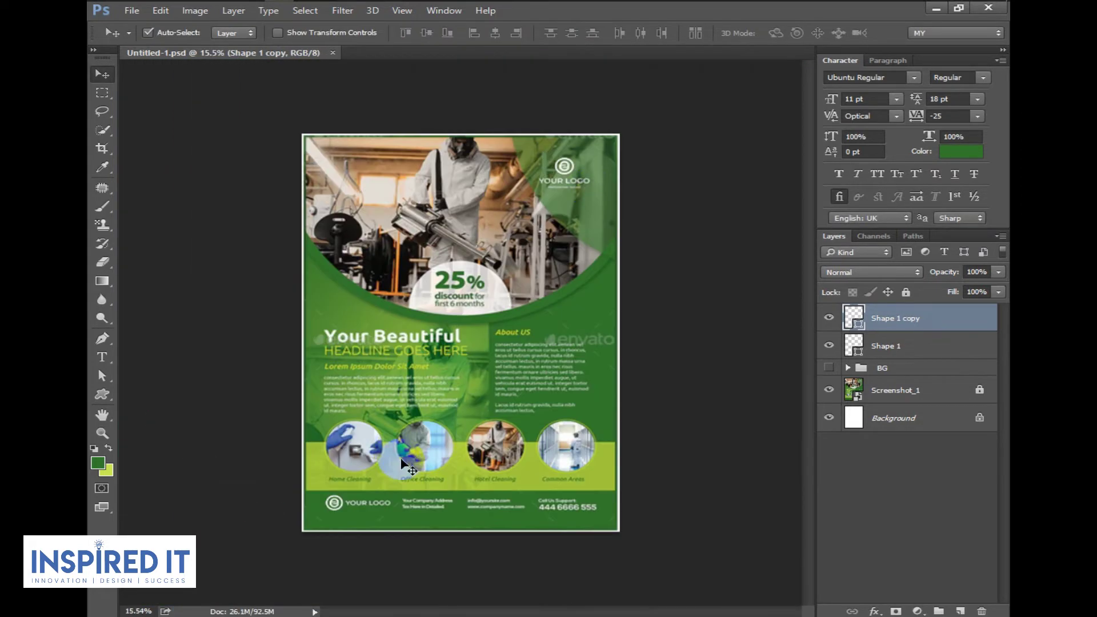
{"action": "scroll", "coordinate": [550, 160], "scroll_direction": "up", "scroll_amount": 5}
{"action": "left_click_drag", "start_coordinate": [636, 297], "coordinate": [475, 220]}
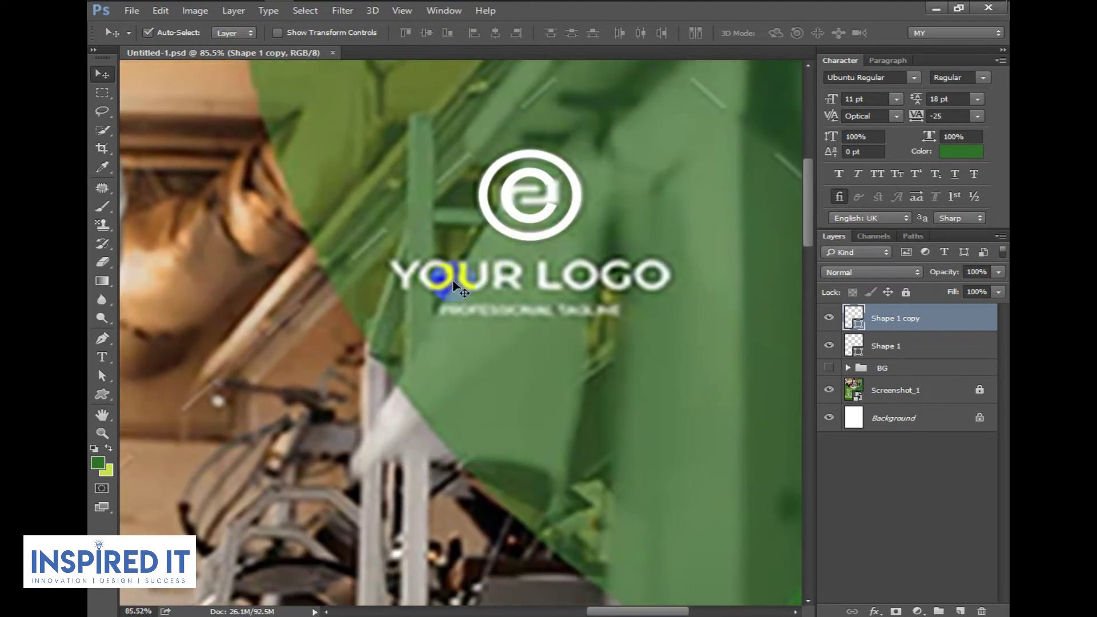
{"action": "left_click", "coordinate": [519, 32]}
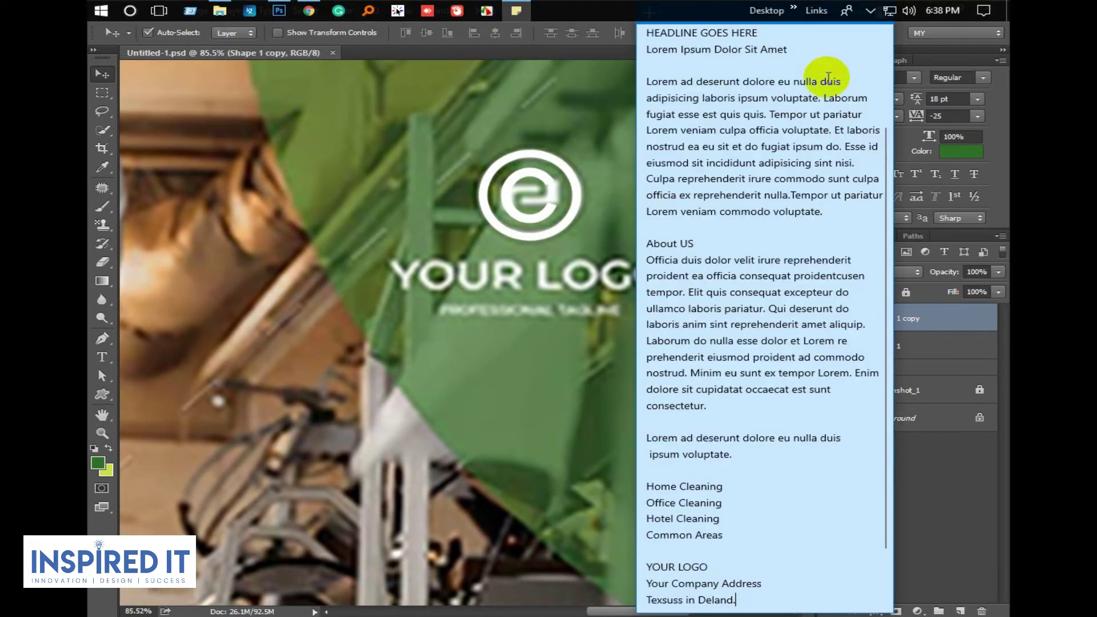
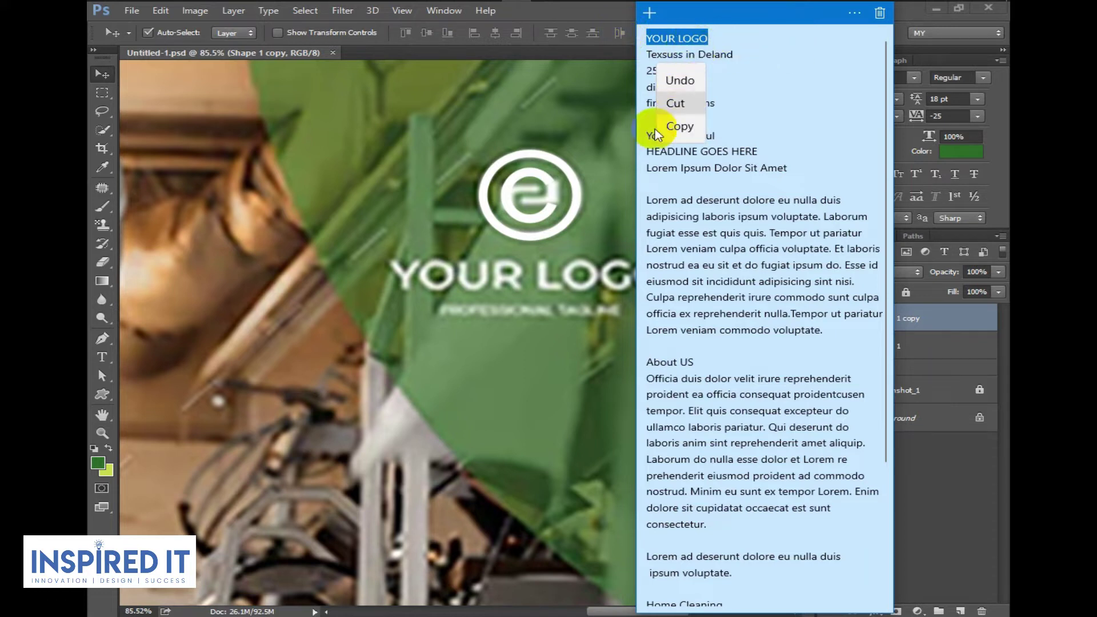
Paste 'YOUR LOGO' from the notes as a new text layer on the logo area.
{"action": "left_click", "coordinate": [677, 126]}
{"action": "left_click", "coordinate": [91, 77]}
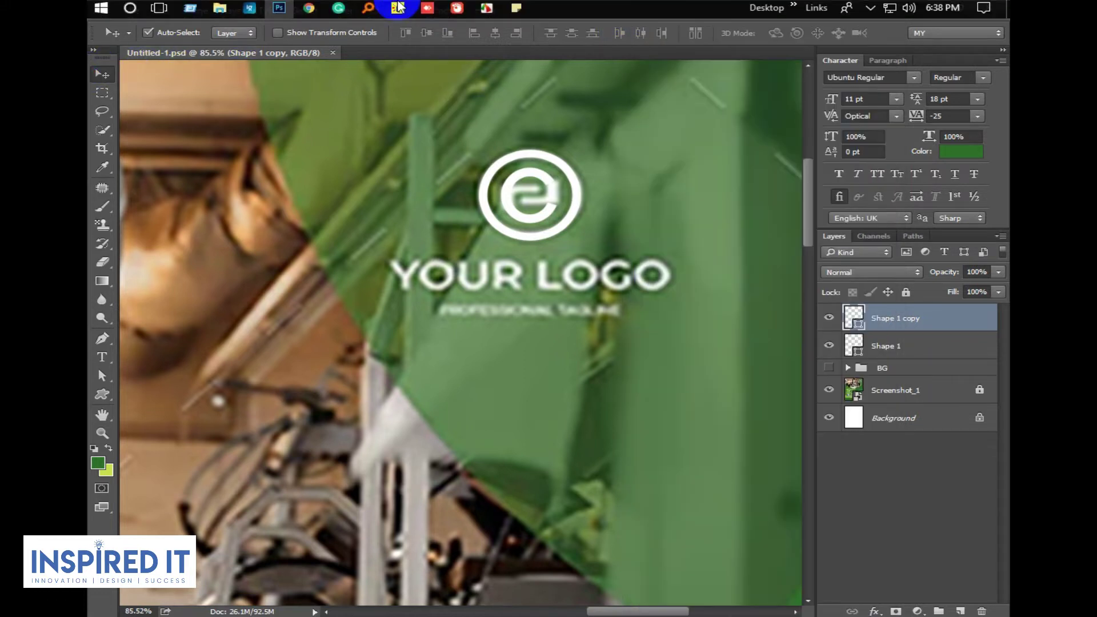
{"action": "left_click", "coordinate": [103, 376]}
{"action": "left_click", "coordinate": [101, 357]}
{"action": "left_click", "coordinate": [392, 277]}
{"action": "key", "text": "ctrl+v"}
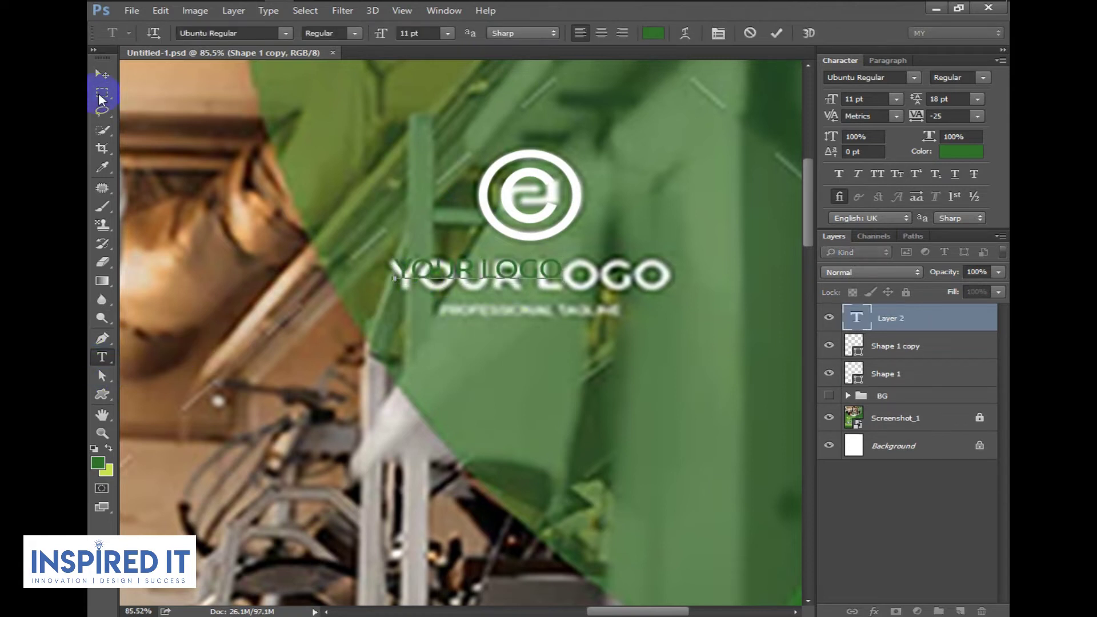
{"action": "left_click", "coordinate": [100, 74]}
Colour the YOUR LOGO text red and place it over the reference logo text.
{"action": "left_click", "coordinate": [98, 464]}
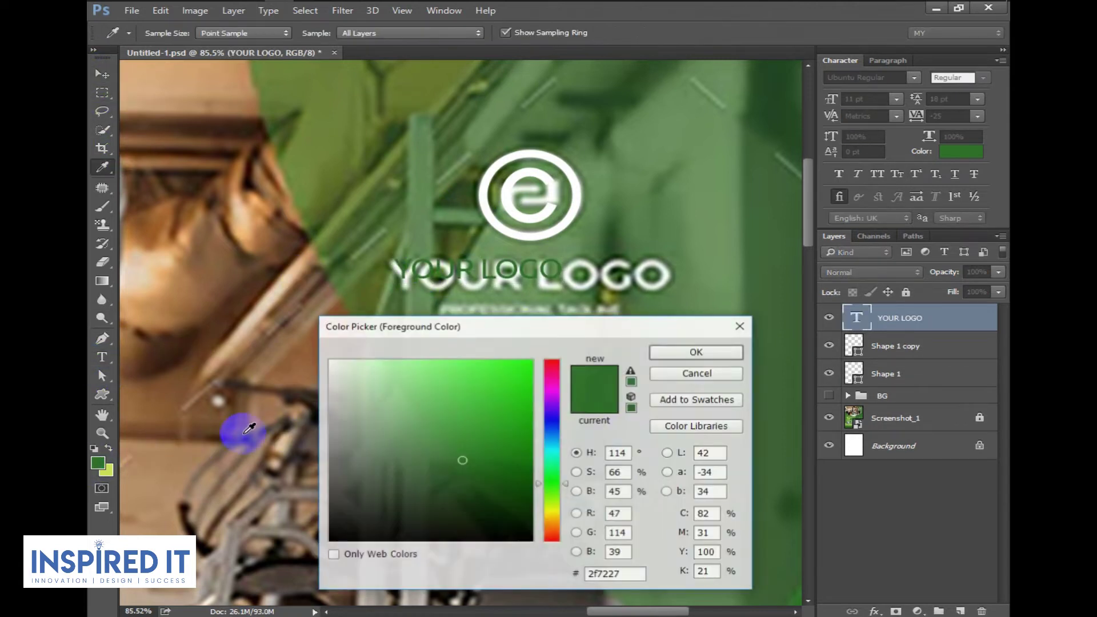
{"action": "left_click", "coordinate": [556, 369]}
{"action": "left_click", "coordinate": [689, 353]}
{"action": "left_click_drag", "start_coordinate": [536, 271], "coordinate": [537, 294]}
{"action": "double_click", "coordinate": [856, 317]}
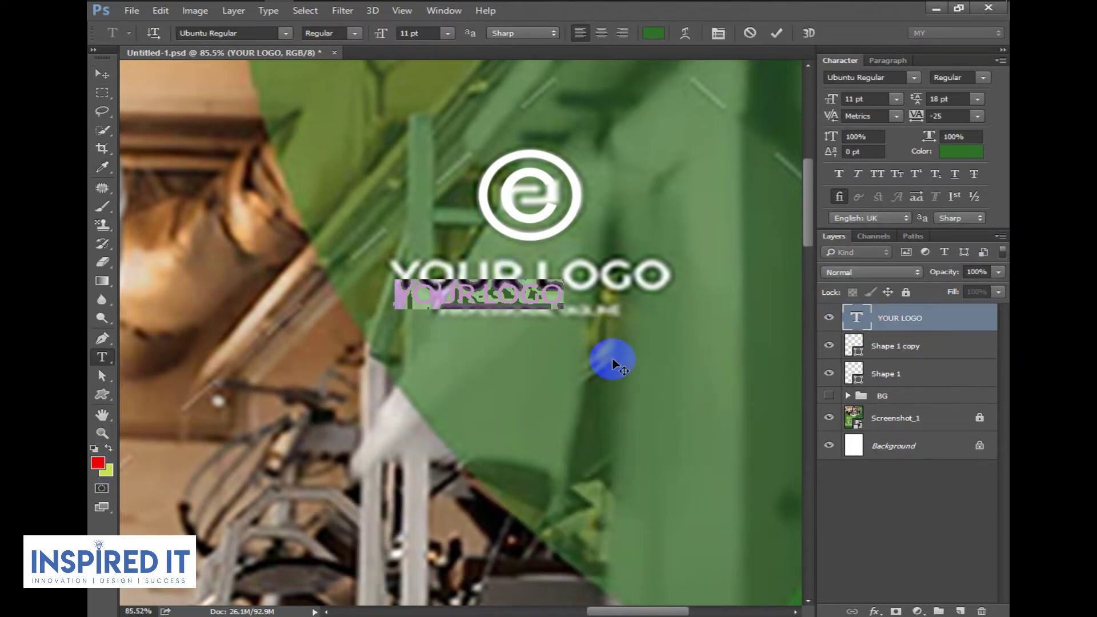
{"action": "left_click", "coordinate": [953, 153]}
{"action": "left_click", "coordinate": [552, 365]}
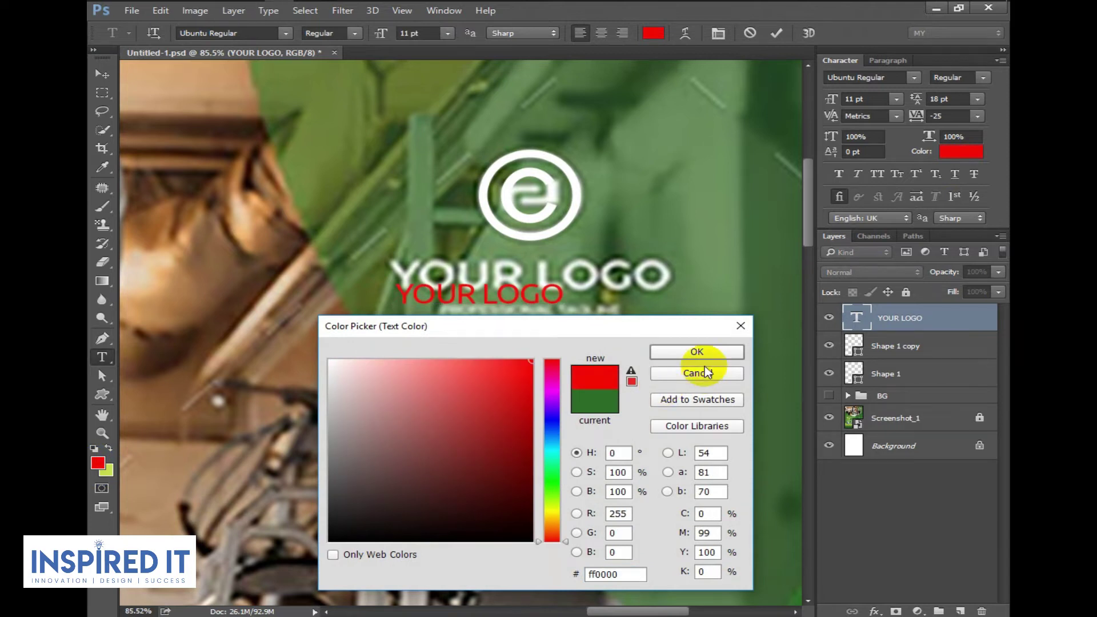
{"action": "left_click", "coordinate": [696, 352]}
{"action": "left_click", "coordinate": [102, 74]}
{"action": "left_click_drag", "start_coordinate": [551, 295], "coordinate": [503, 272]}
{"action": "scroll", "coordinate": [556, 300], "scroll_direction": "up", "scroll_amount": 2}
Set YOUR LOGO to 16 pt Ubuntu Medium with tracking 60.
{"action": "double_click", "coordinate": [861, 321]}
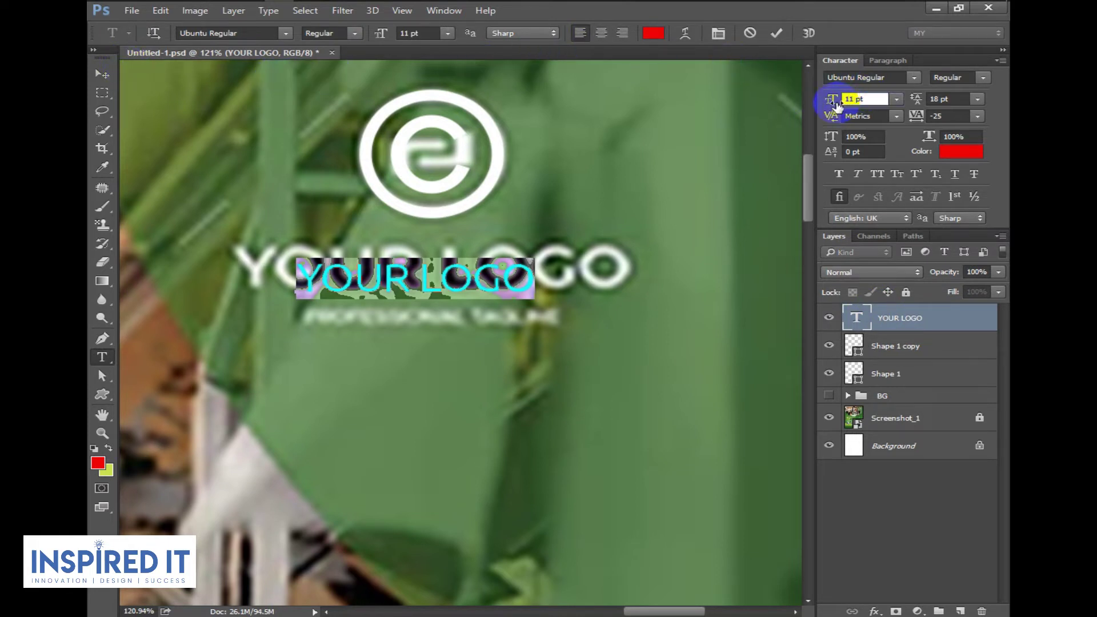
{"action": "key", "text": "Up"}
{"action": "key", "text": "Up"}
{"action": "key", "text": "Up"}
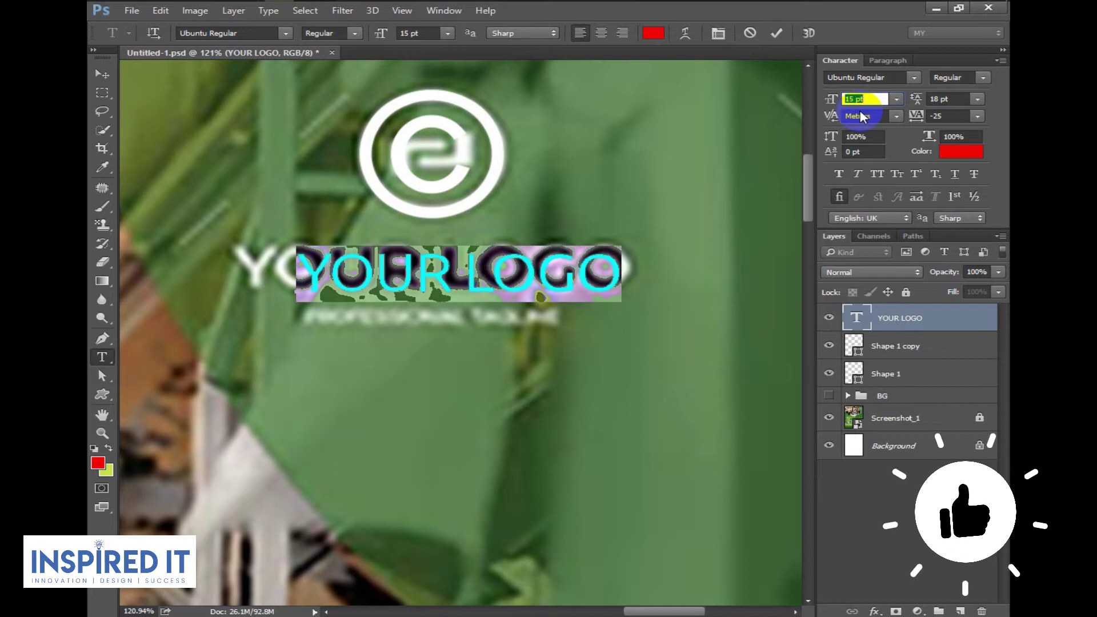
{"action": "key", "text": "Up"}
{"action": "key", "text": "Up"}
{"action": "left_click", "coordinate": [978, 77]}
{"action": "left_click", "coordinate": [928, 137]}
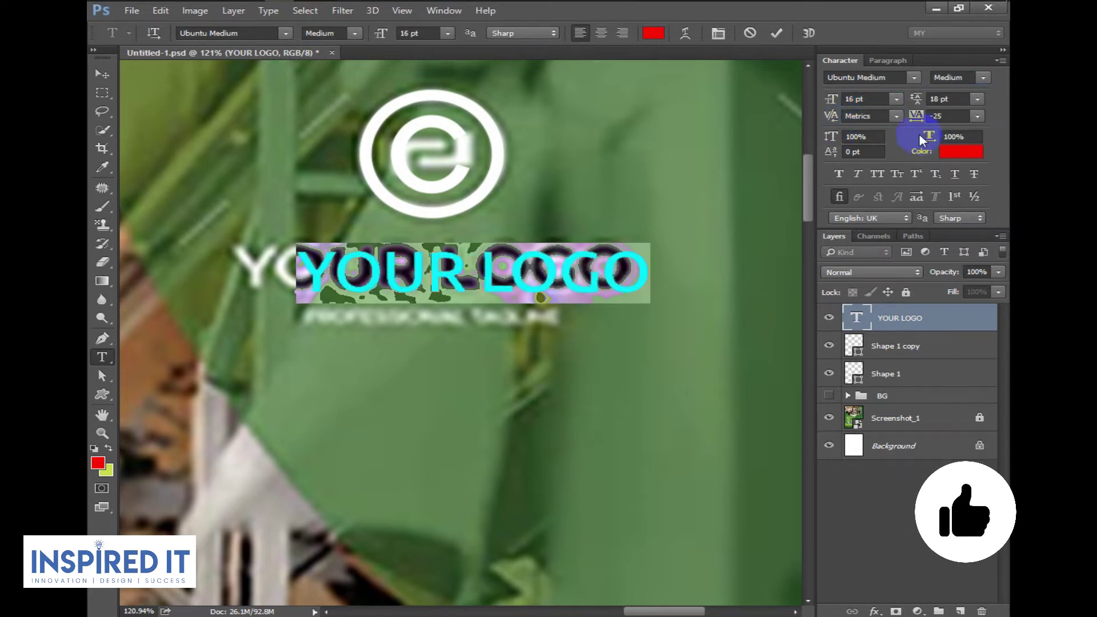
{"action": "left_click", "coordinate": [977, 116]}
{"action": "left_click", "coordinate": [950, 300]}
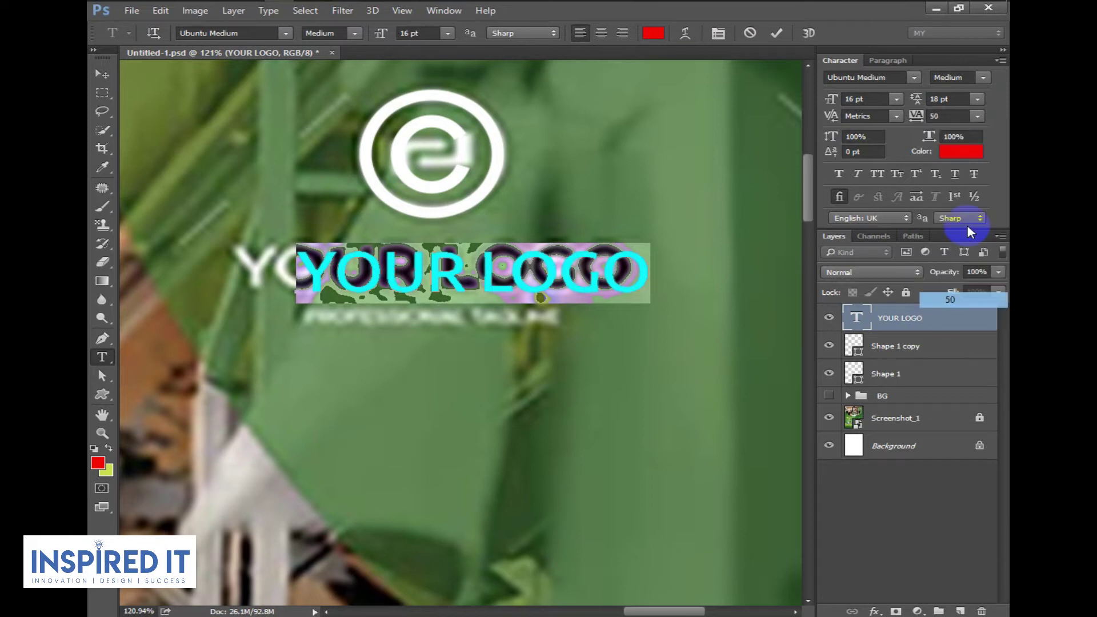
{"action": "type", "text": "60"}
{"action": "key", "text": "Return"}
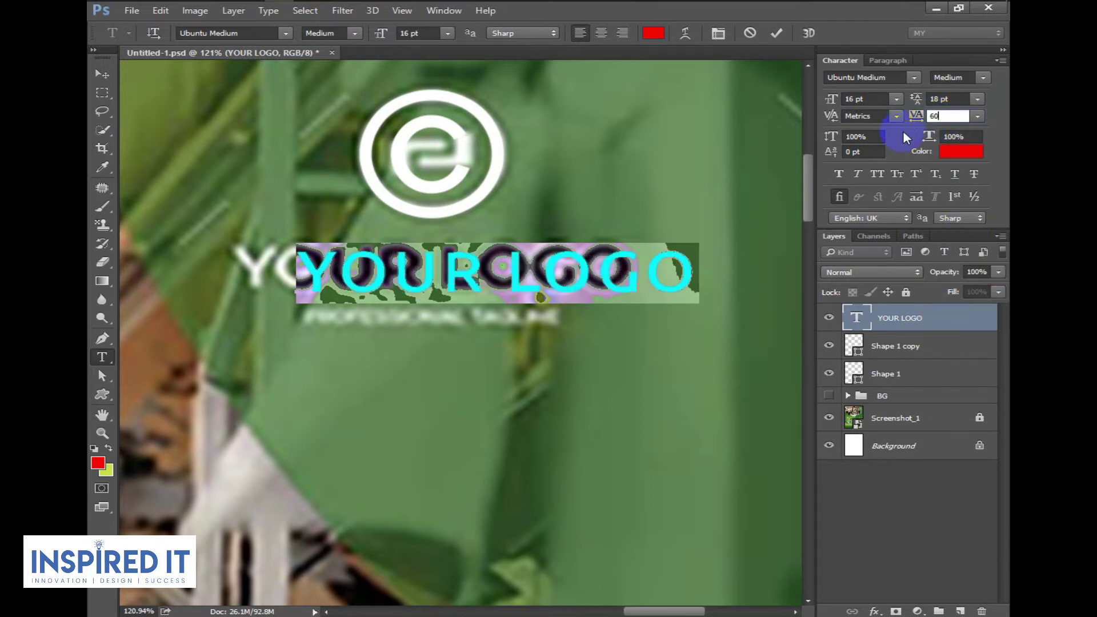
Centre-align YOUR LOGO, match it to the reference, and Alt-drag a copy below.
{"action": "left_click", "coordinate": [598, 35]}
{"action": "left_click", "coordinate": [103, 74]}
{"action": "left_click_drag", "start_coordinate": [334, 277], "coordinate": [416, 280]}
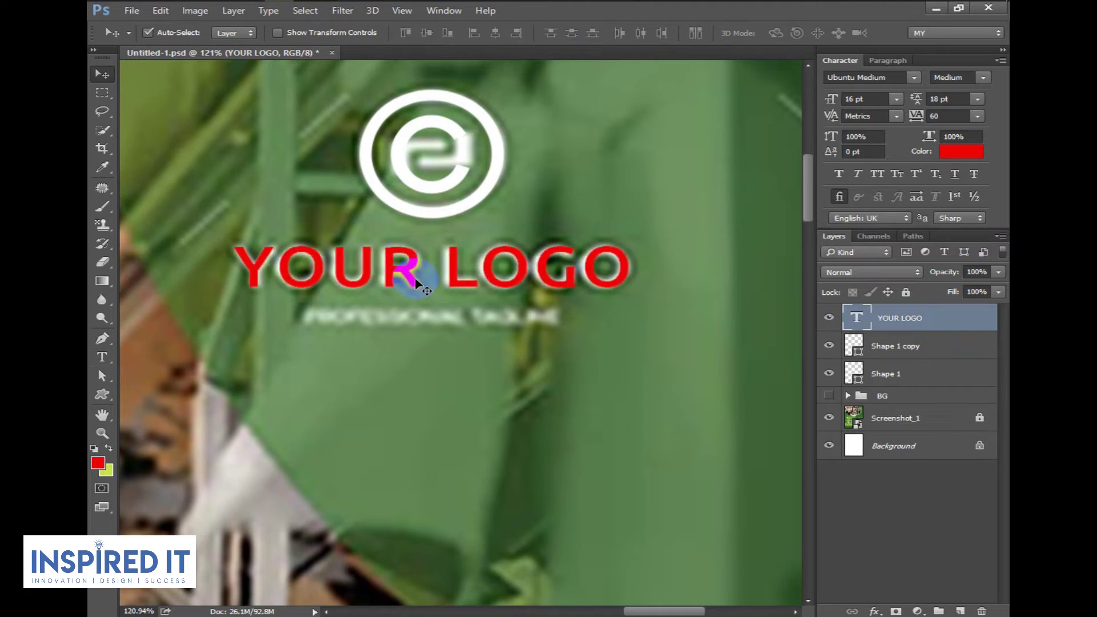
{"action": "scroll", "coordinate": [514, 299], "scroll_direction": "down", "scroll_amount": 5}
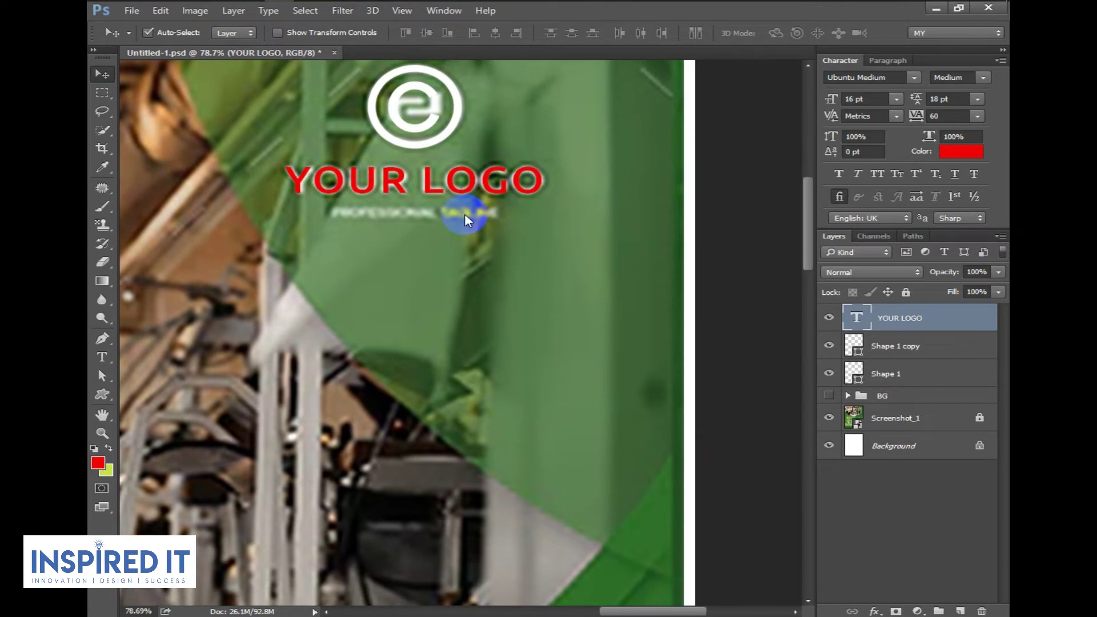
{"action": "left_click_drag", "start_coordinate": [429, 186], "coordinate": [430, 231], "text": "alt"}
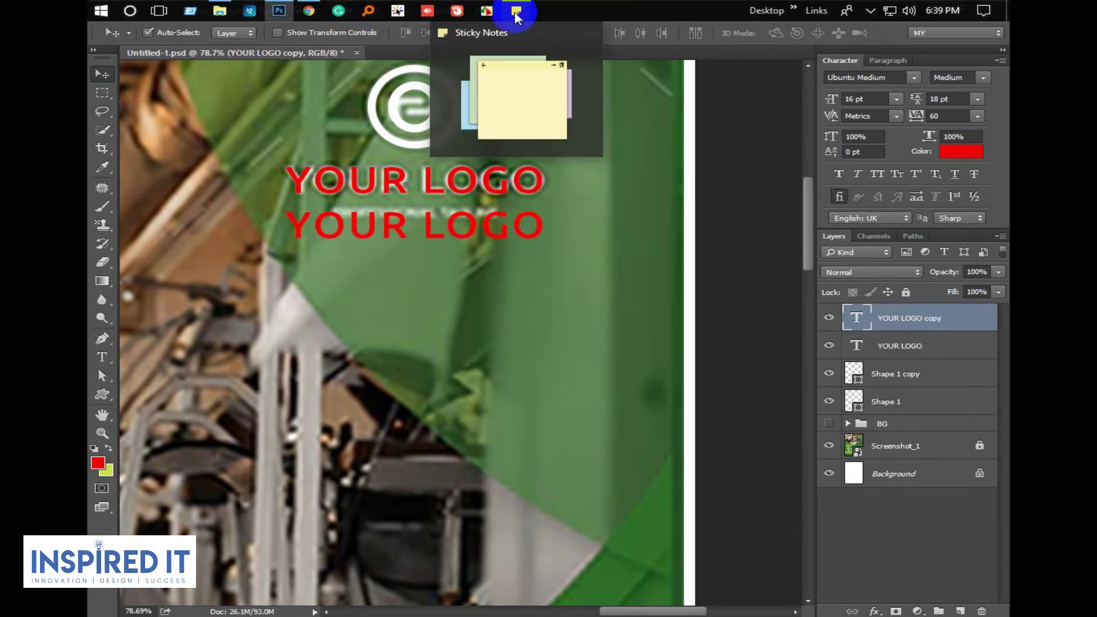
Replace the duplicate's text with 'Texsuss in Deland' copied from the notes.
{"action": "left_click", "coordinate": [516, 9]}
{"action": "left_click_drag", "start_coordinate": [733, 55], "coordinate": [620, 64]}
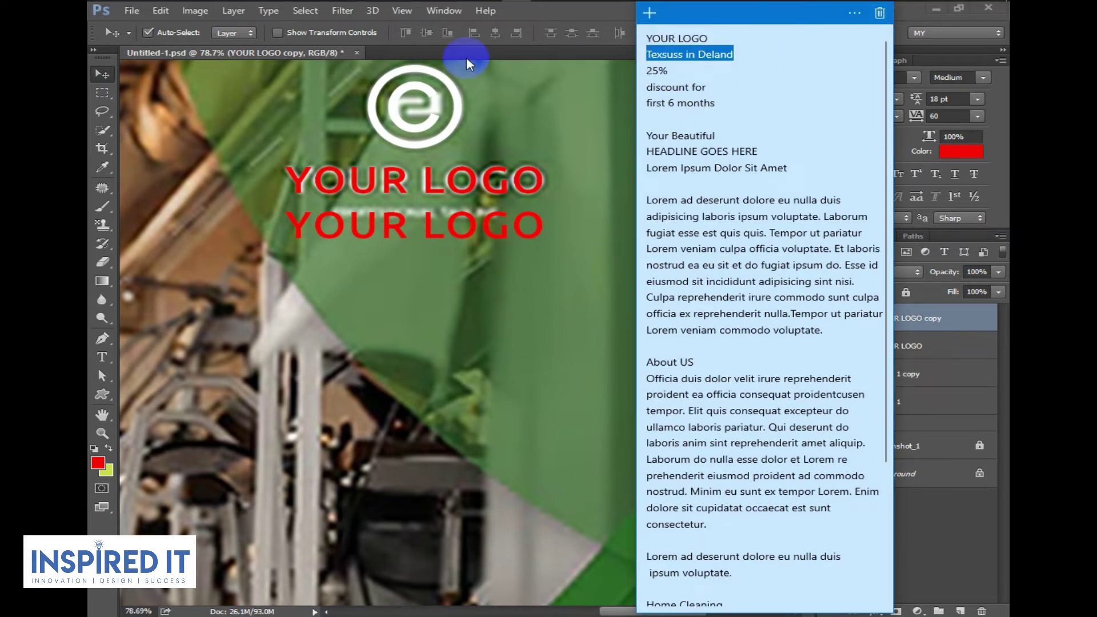
{"action": "left_click", "coordinate": [466, 57]}
{"action": "double_click", "coordinate": [855, 320]}
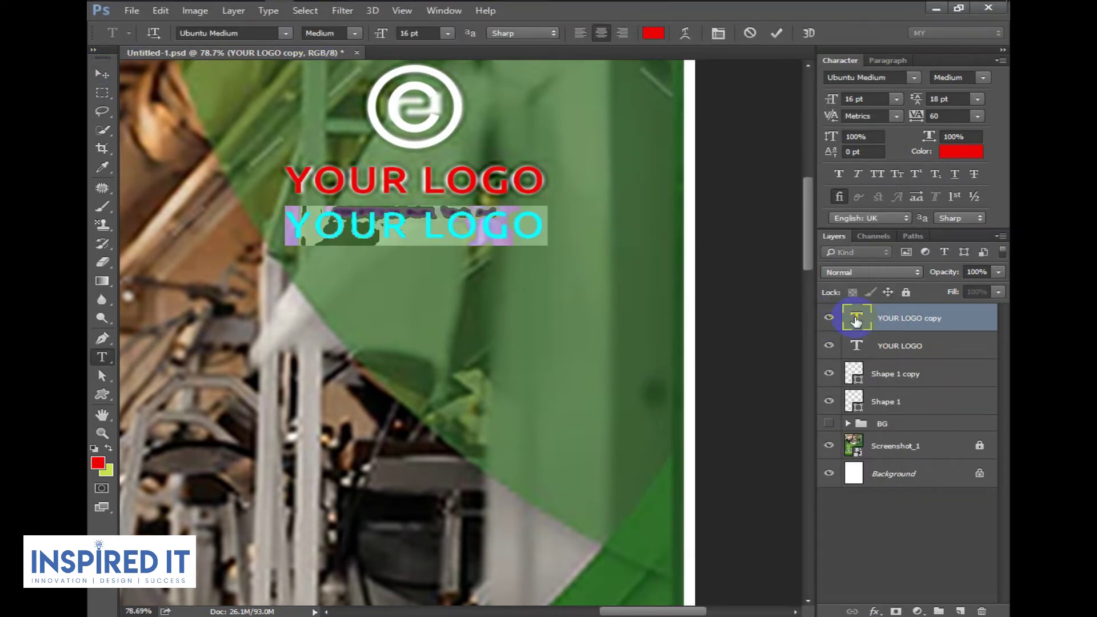
{"action": "key", "text": "ctrl+v"}
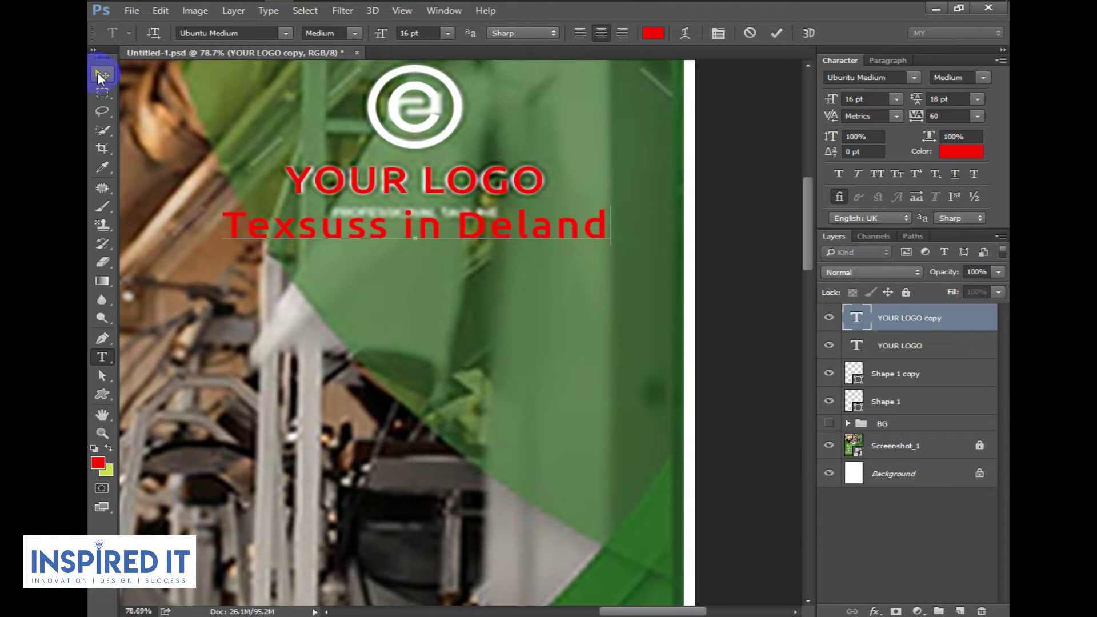
{"action": "left_click", "coordinate": [101, 76]}
Style the tagline as 7 pt Ubuntu Regular, tracking 25, Optical kerning.
{"action": "double_click", "coordinate": [856, 317]}
{"action": "left_click", "coordinate": [855, 99]}
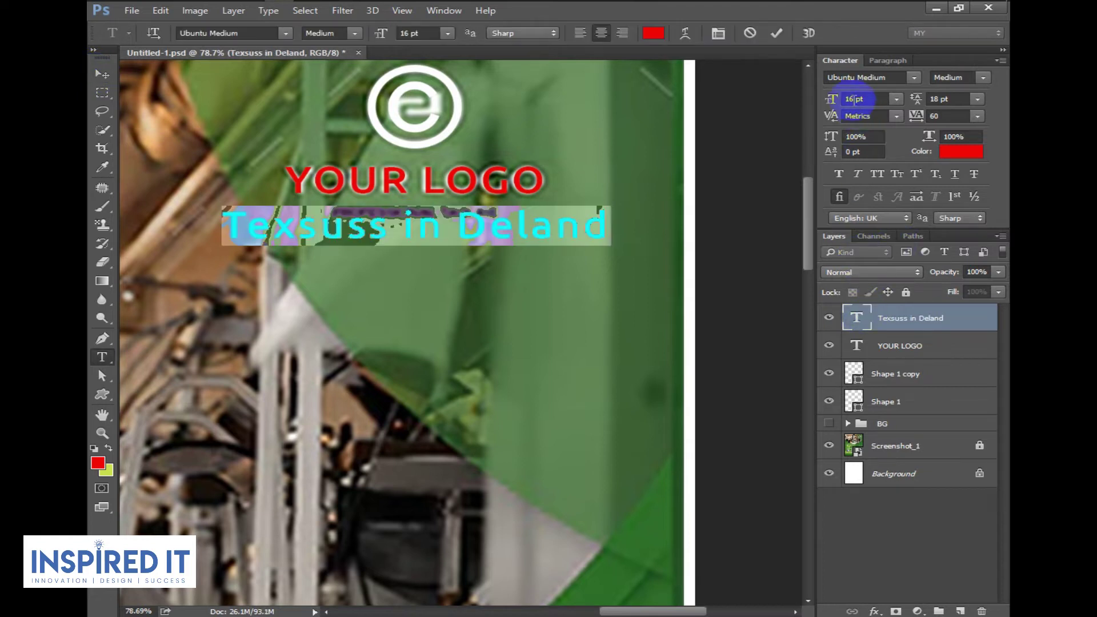
{"action": "key", "text": "BackSpace"}
{"action": "key", "text": "BackSpace"}
{"action": "type", "text": "7"}
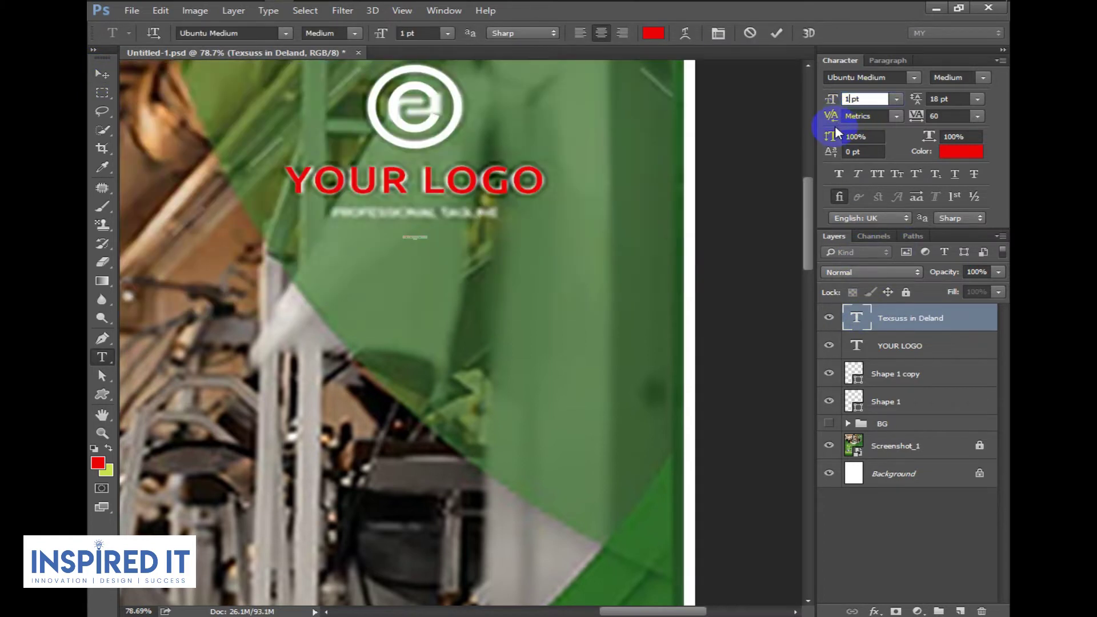
{"action": "key", "text": "Return"}
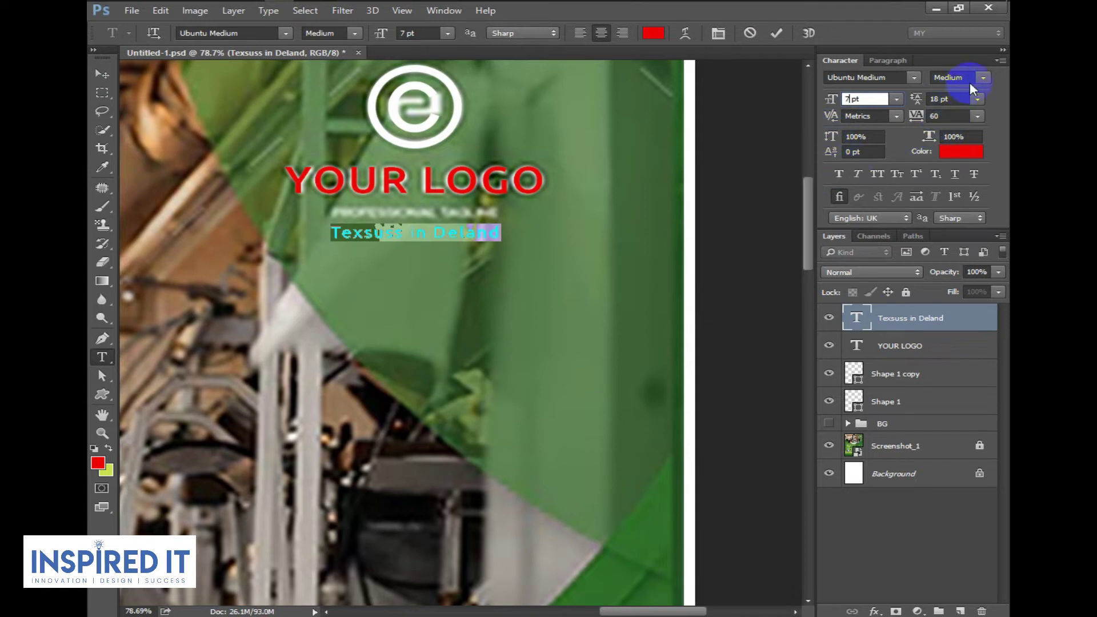
{"action": "left_click", "coordinate": [976, 78]}
{"action": "left_click", "coordinate": [944, 116]}
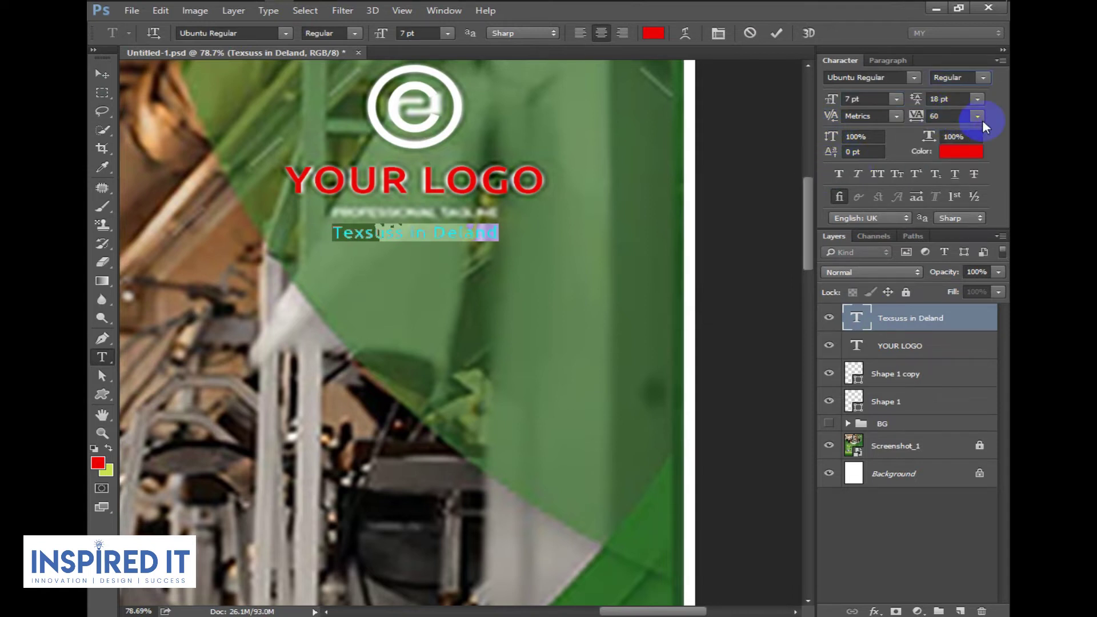
{"action": "left_click", "coordinate": [978, 116]}
{"action": "left_click", "coordinate": [947, 282]}
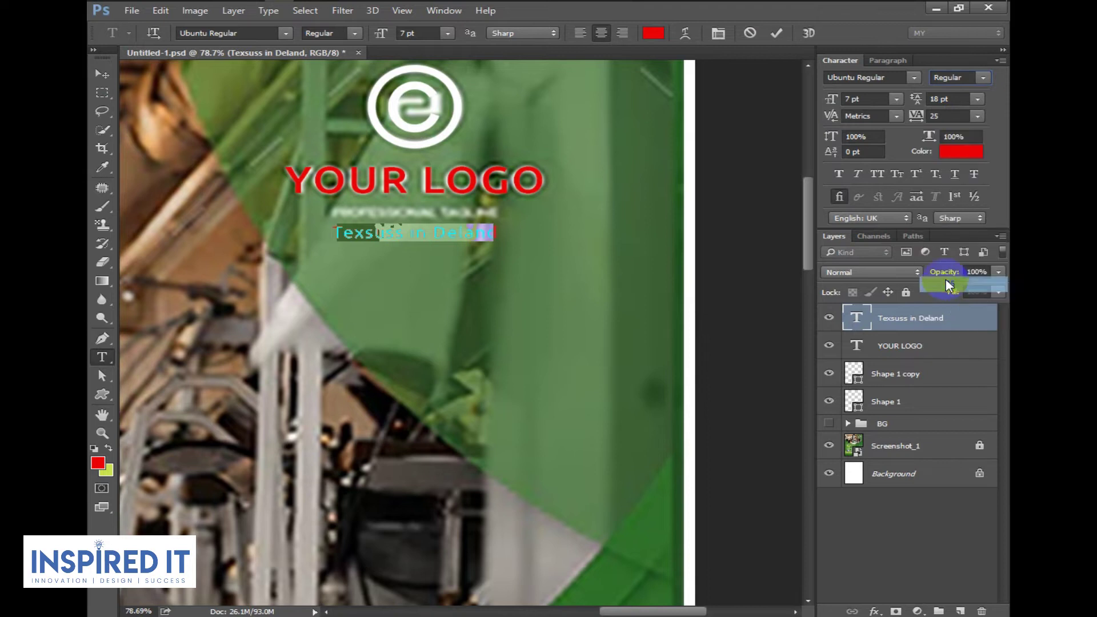
{"action": "left_click", "coordinate": [895, 118]}
{"action": "left_click", "coordinate": [874, 145]}
Nudge the tagline up under YOUR LOGO and set YOUR LOGO's kerning to Optical.
{"action": "left_click", "coordinate": [102, 74]}
{"action": "key", "text": "Up"}
{"action": "key", "text": "Up"}
{"action": "key", "text": "Up"}
{"action": "left_click", "coordinate": [489, 177]}
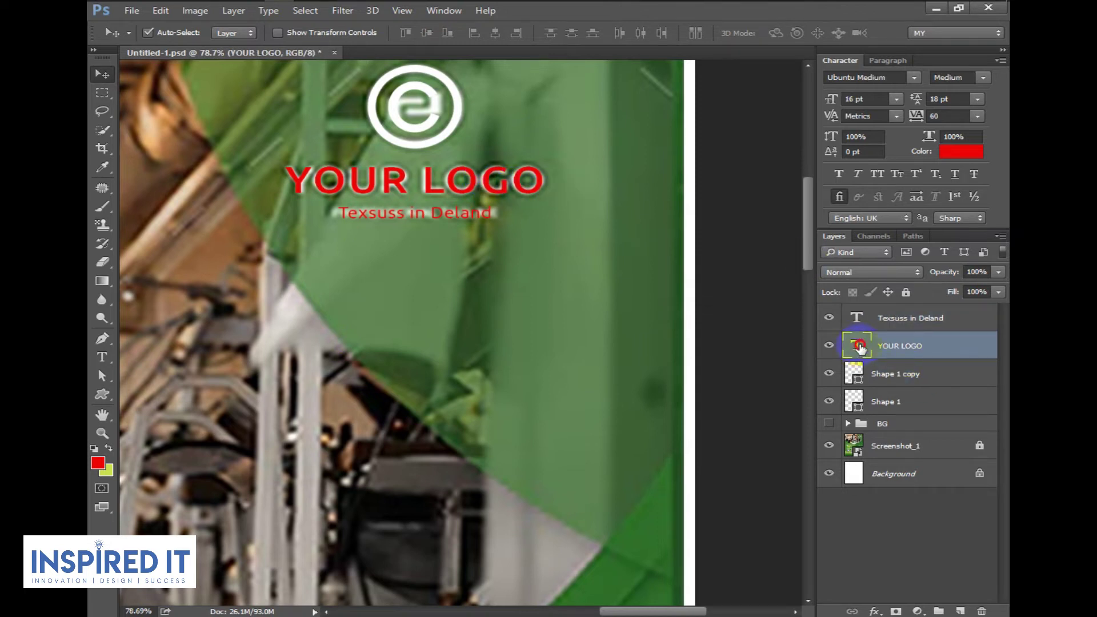
{"action": "double_click", "coordinate": [858, 347]}
{"action": "left_click", "coordinate": [894, 116]}
{"action": "left_click", "coordinate": [880, 147]}
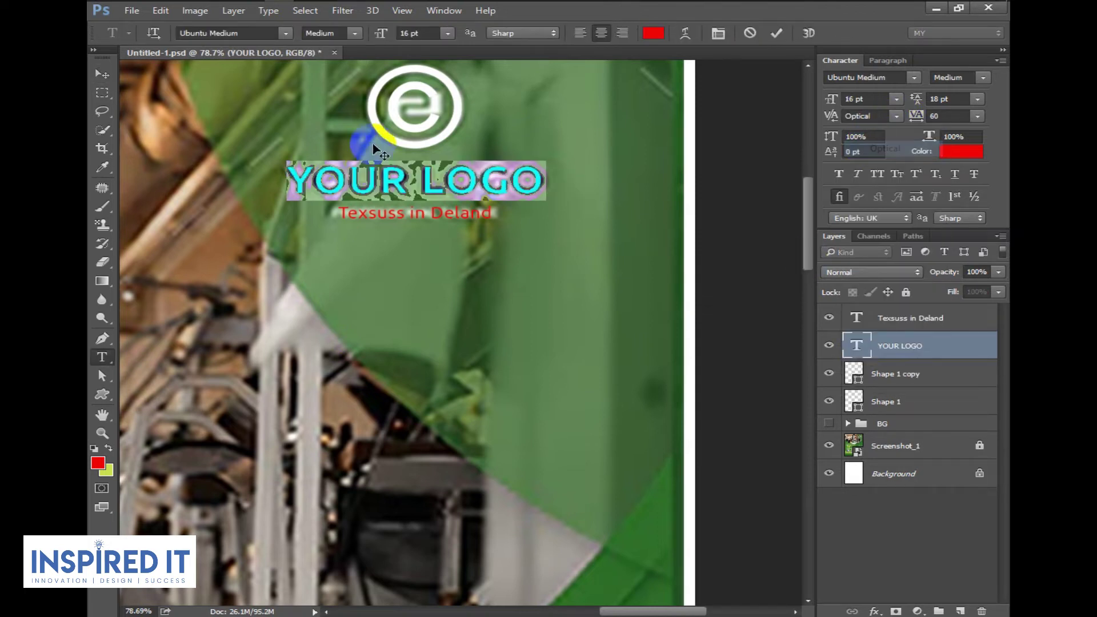
{"action": "left_click", "coordinate": [102, 74]}
{"action": "scroll", "coordinate": [587, 189], "scroll_direction": "down", "scroll_amount": 3}
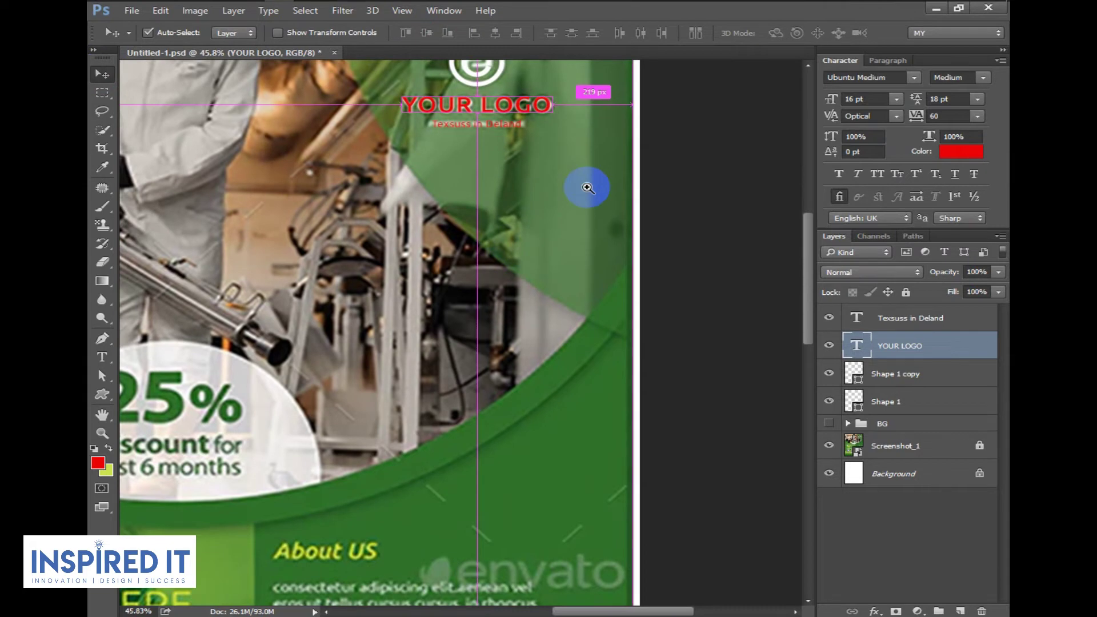
{"action": "scroll", "coordinate": [587, 189], "scroll_direction": "down", "scroll_amount": 3}
{"action": "scroll", "coordinate": [469, 274], "scroll_direction": "up", "scroll_amount": 3}
{"action": "scroll", "coordinate": [469, 274], "scroll_direction": "up", "scroll_amount": 2}
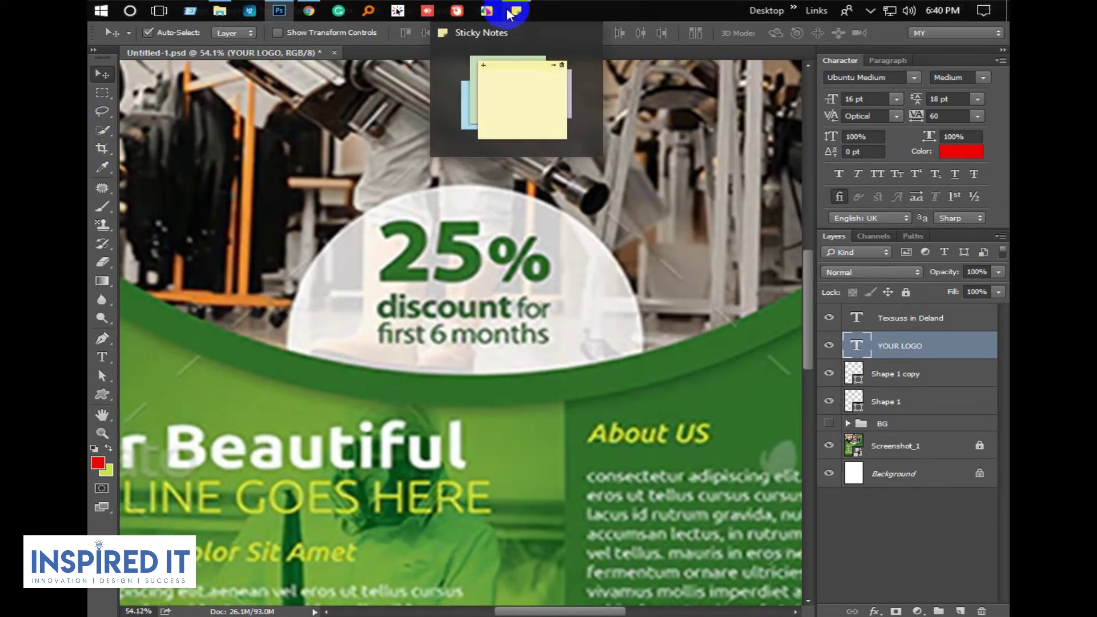
Paste '25%' from the notes as a new red text layer above the circle.
{"action": "left_click", "coordinate": [510, 14]}
{"action": "double_click", "coordinate": [652, 72]}
{"action": "key", "text": "ctrl+c"}
{"action": "left_click", "coordinate": [100, 75]}
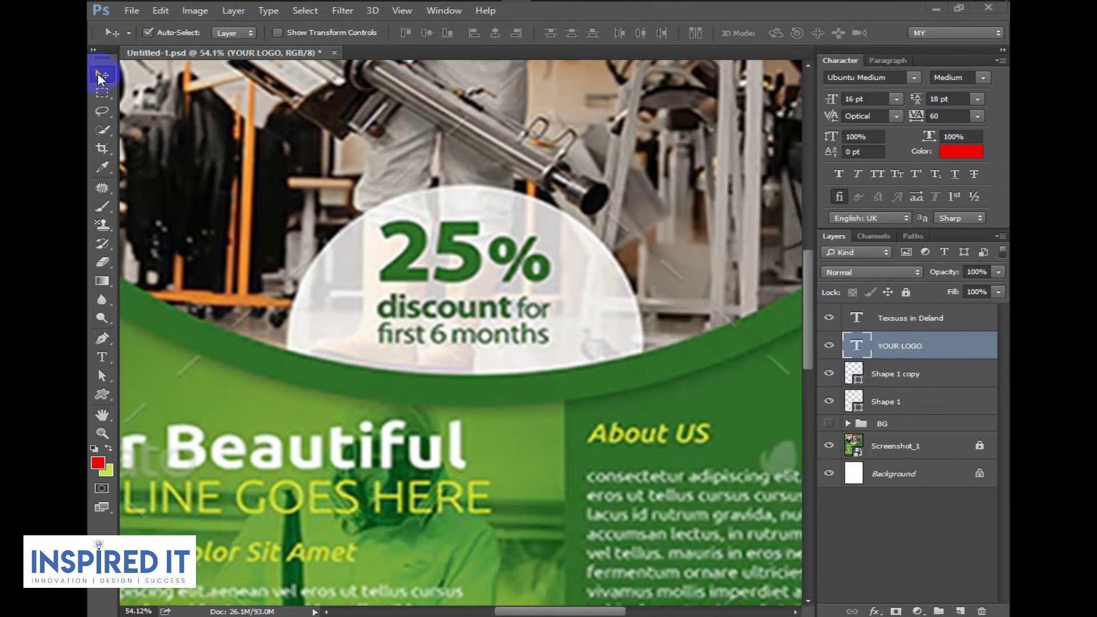
{"action": "left_click", "coordinate": [102, 356]}
{"action": "left_click", "coordinate": [414, 199]}
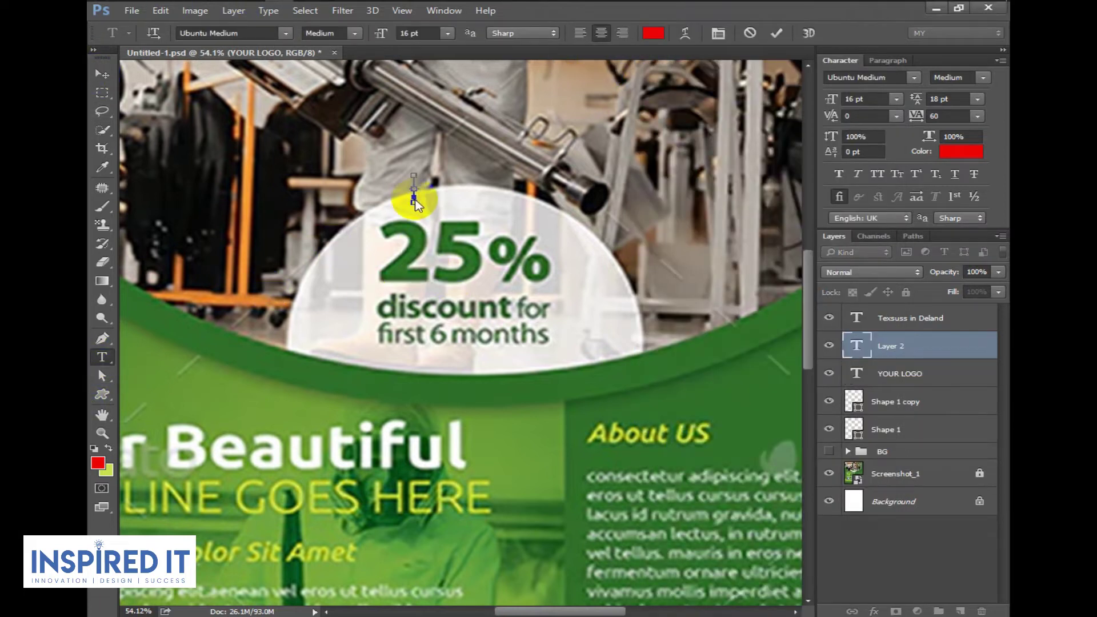
{"action": "key", "text": "ctrl+v"}
{"action": "left_click", "coordinate": [102, 74]}
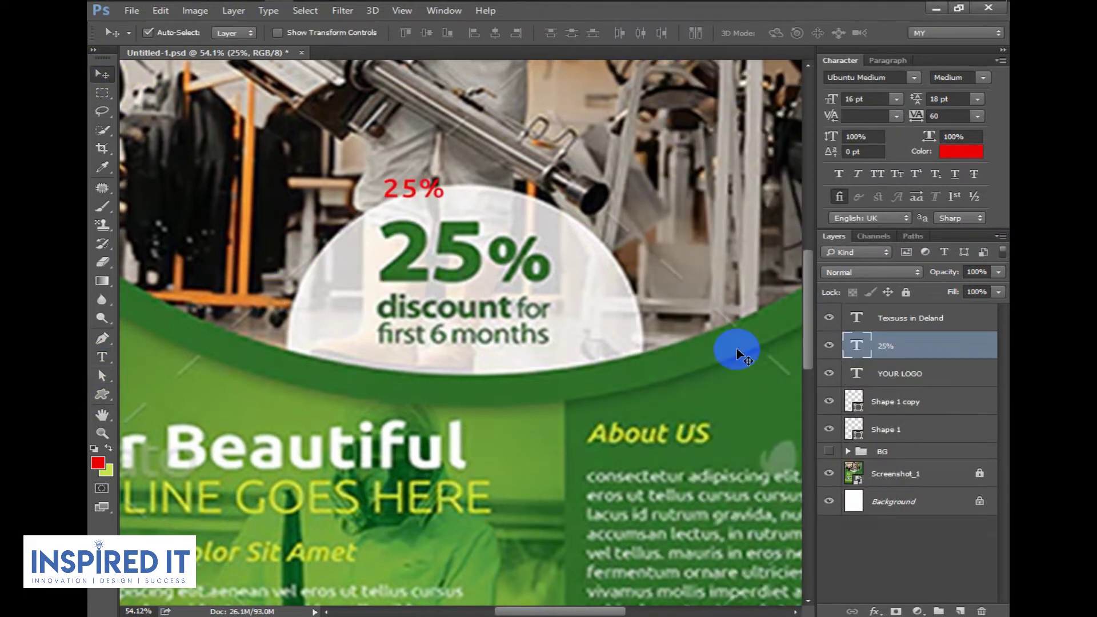
Make 25% 50 pt Ubuntu Bold with tracking 0 and place it over the green 25%.
{"action": "double_click", "coordinate": [857, 345]}
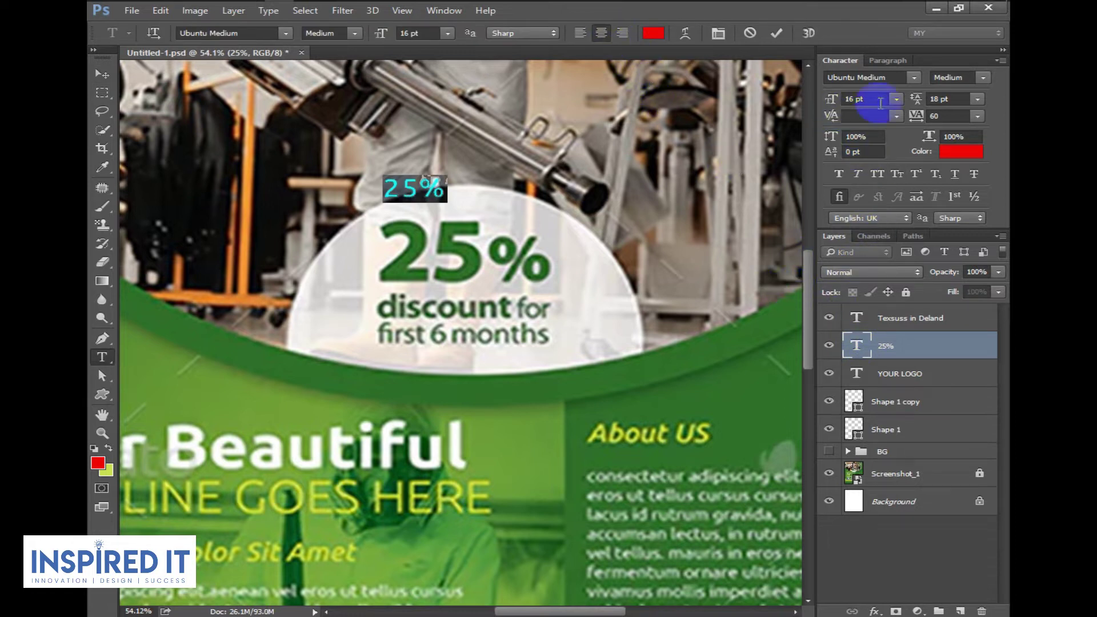
{"action": "type", "text": "50pt"}
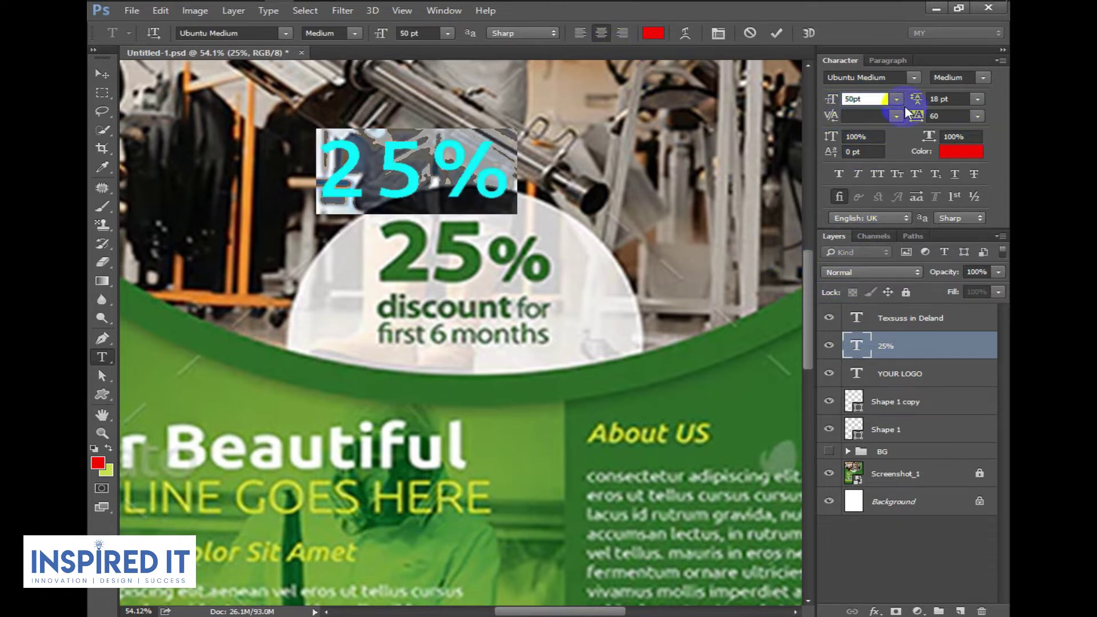
{"action": "left_click", "coordinate": [982, 77]}
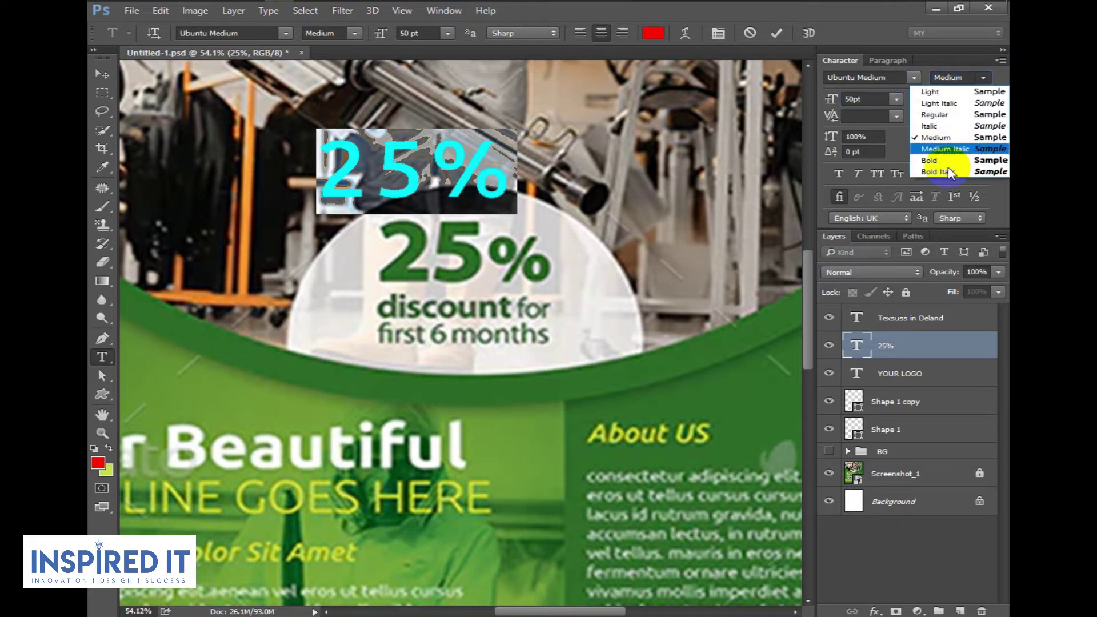
{"action": "left_click", "coordinate": [948, 162]}
{"action": "left_click", "coordinate": [978, 116]}
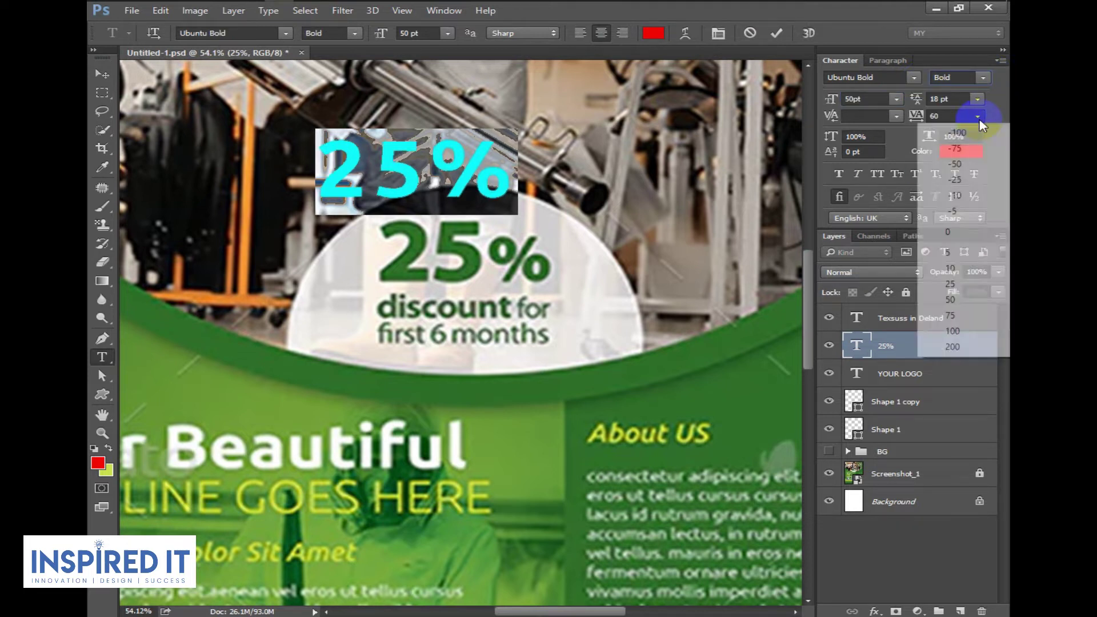
{"action": "left_click", "coordinate": [943, 231]}
{"action": "left_click", "coordinate": [103, 81]}
{"action": "left_click_drag", "start_coordinate": [437, 190], "coordinate": [494, 271]}
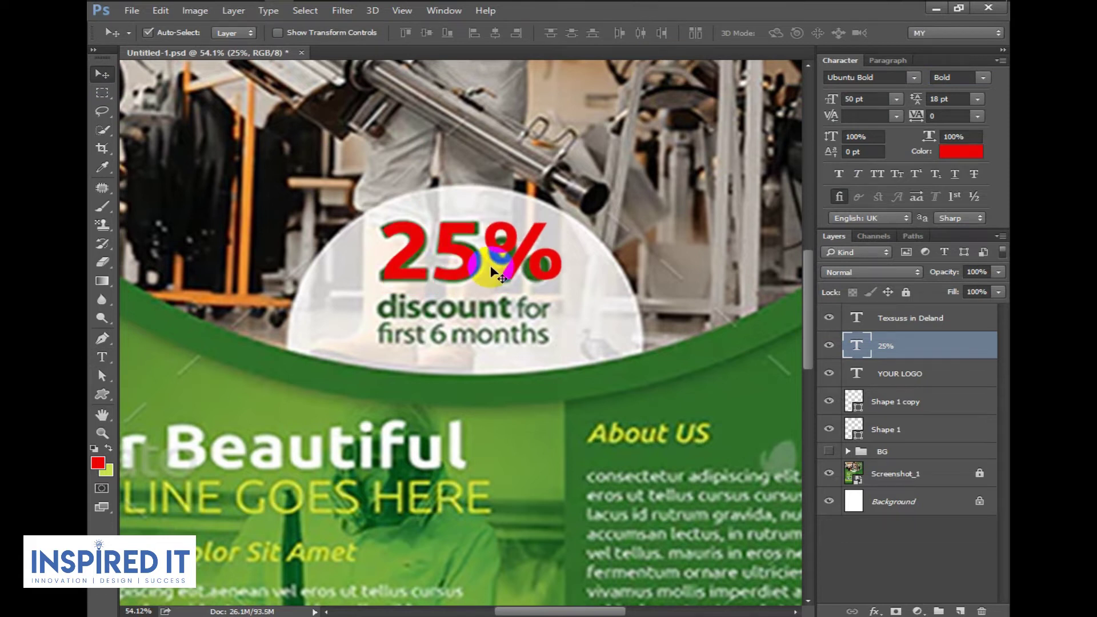
{"action": "scroll", "coordinate": [507, 275], "scroll_direction": "down", "scroll_amount": 5}
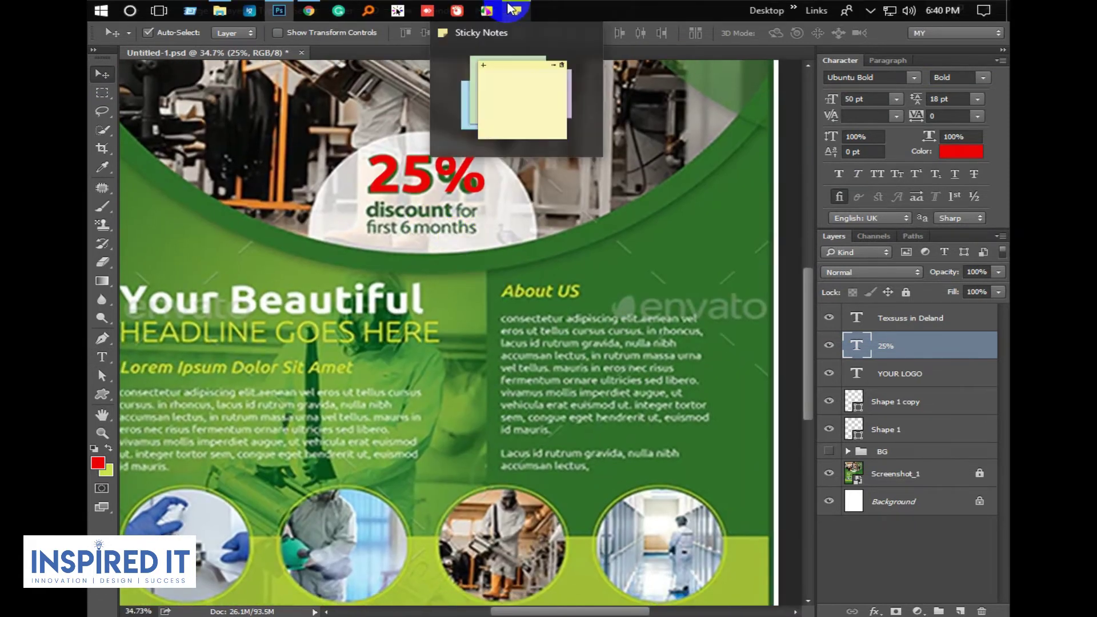
Duplicate the 25% layer lower and change its text to 'discount for first 6 months'.
{"action": "left_click", "coordinate": [515, 10]}
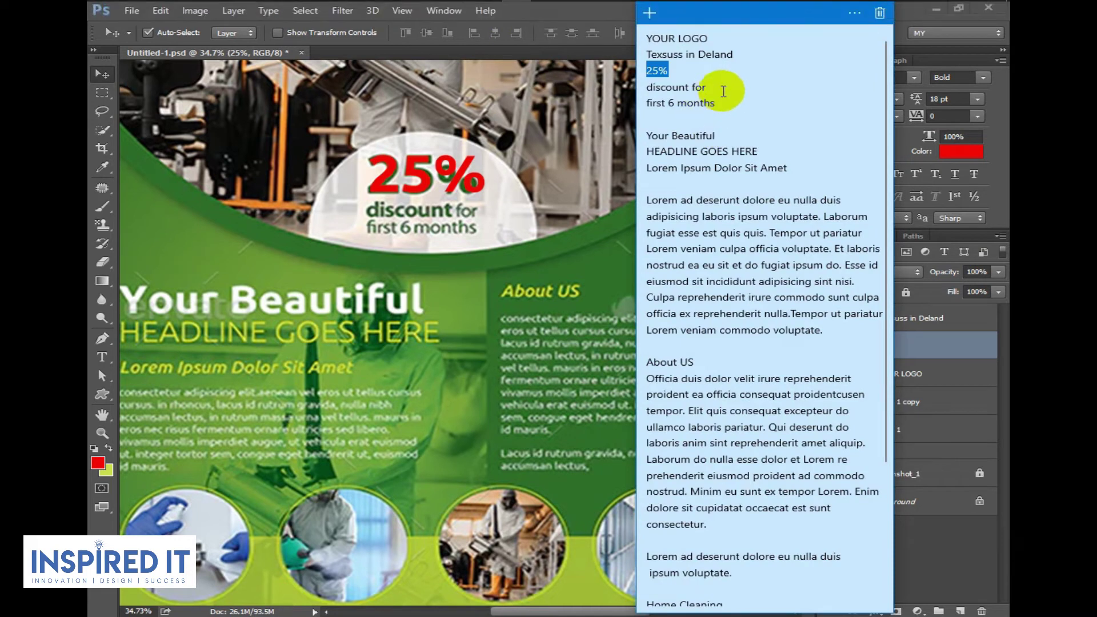
{"action": "left_click_drag", "start_coordinate": [719, 105], "coordinate": [627, 85]}
{"action": "key", "text": "ctrl+c"}
{"action": "left_click", "coordinate": [104, 74]}
{"action": "left_click_drag", "start_coordinate": [426, 177], "coordinate": [425, 237]}
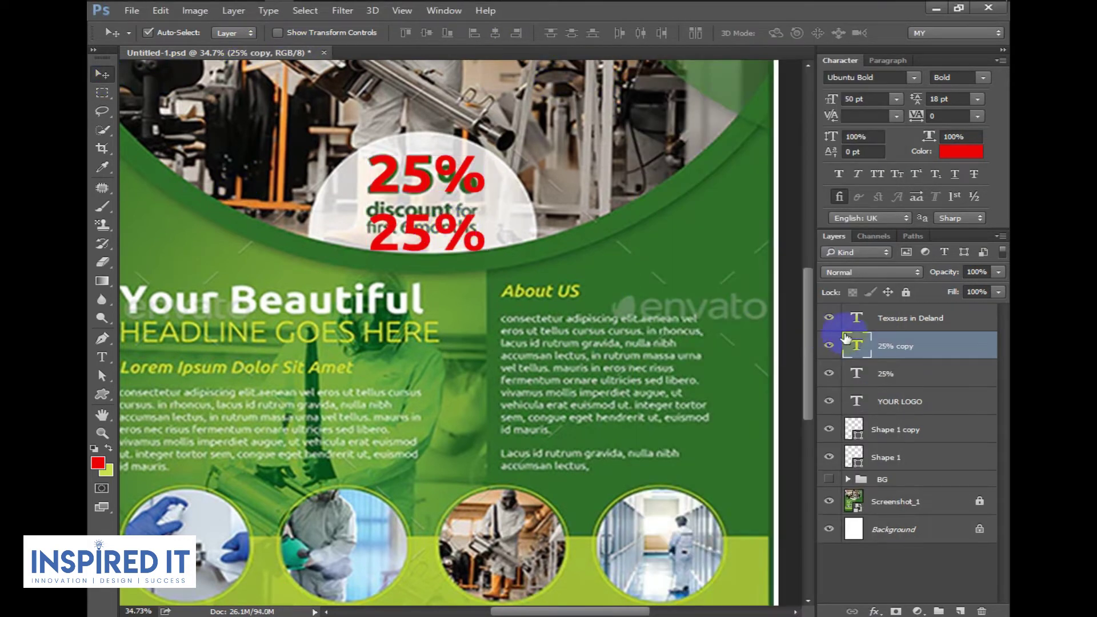
{"action": "double_click", "coordinate": [854, 342]}
{"action": "key", "text": "ctrl+v"}
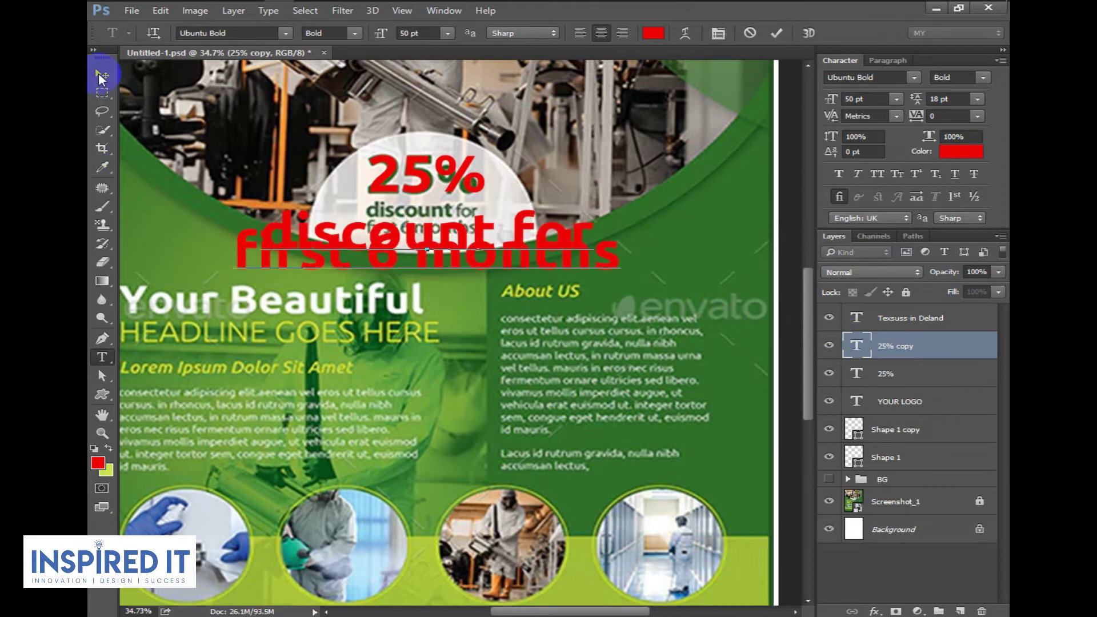
{"action": "key", "text": "ctrl+a"}
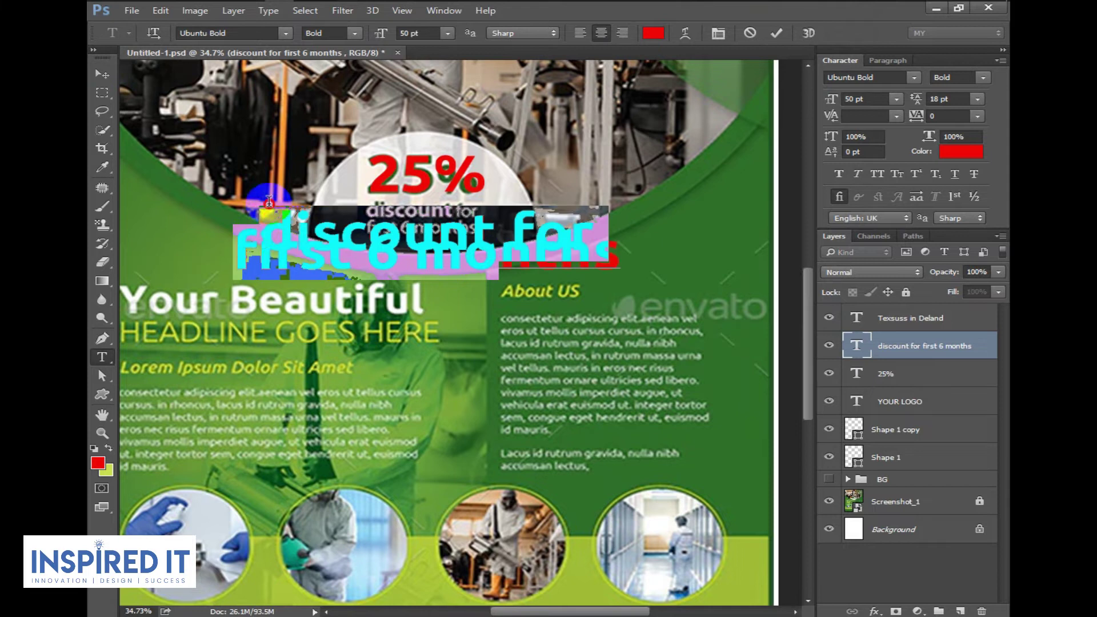
Set the discount text to 16 pt Medium and nudge it up onto the green text.
{"action": "left_click", "coordinate": [916, 199]}
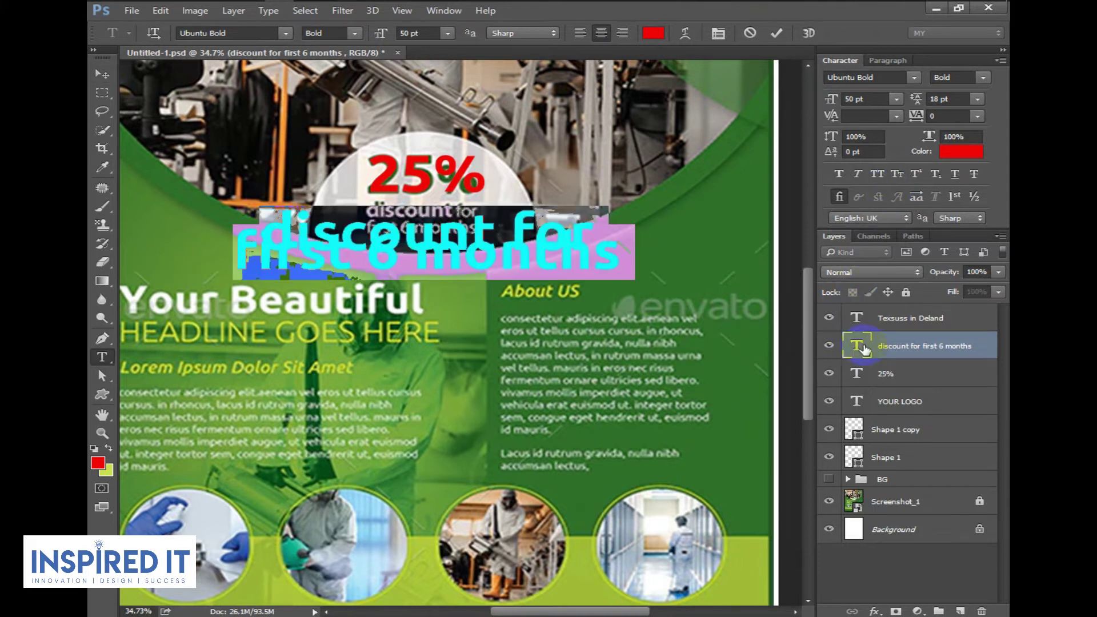
{"action": "left_click", "coordinate": [899, 97]}
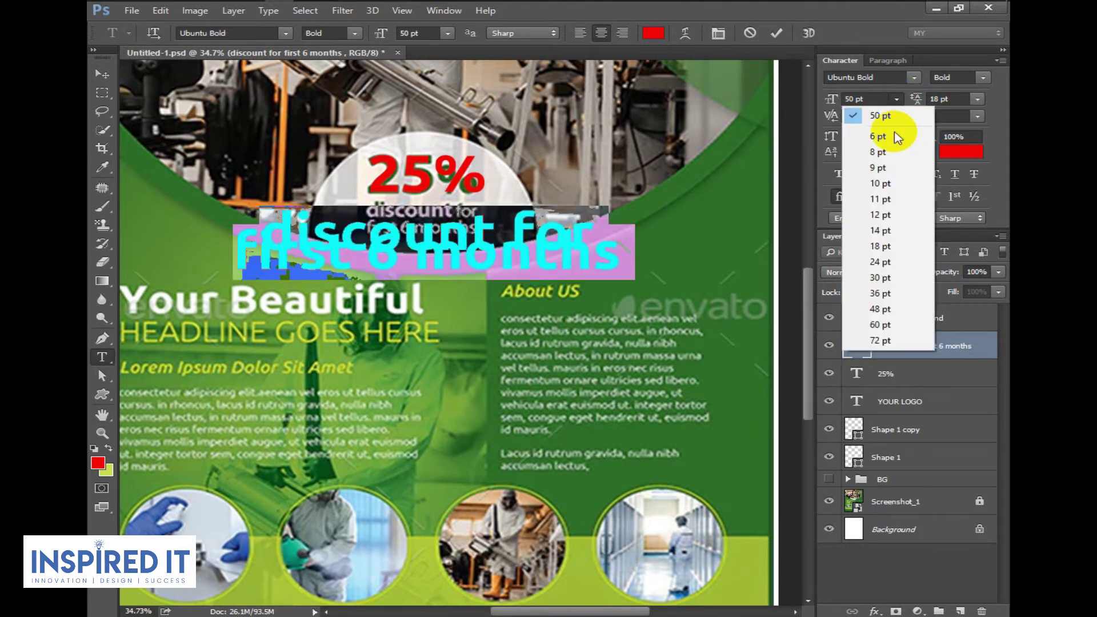
{"action": "left_click", "coordinate": [878, 214]}
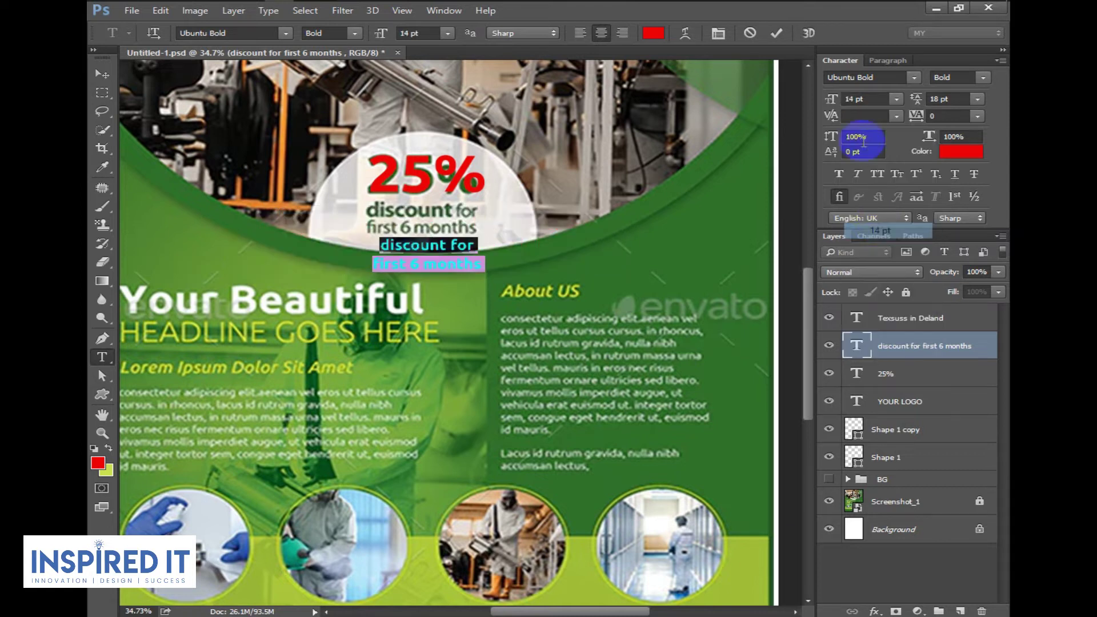
{"action": "type", "text": "16"}
{"action": "key", "text": "Return"}
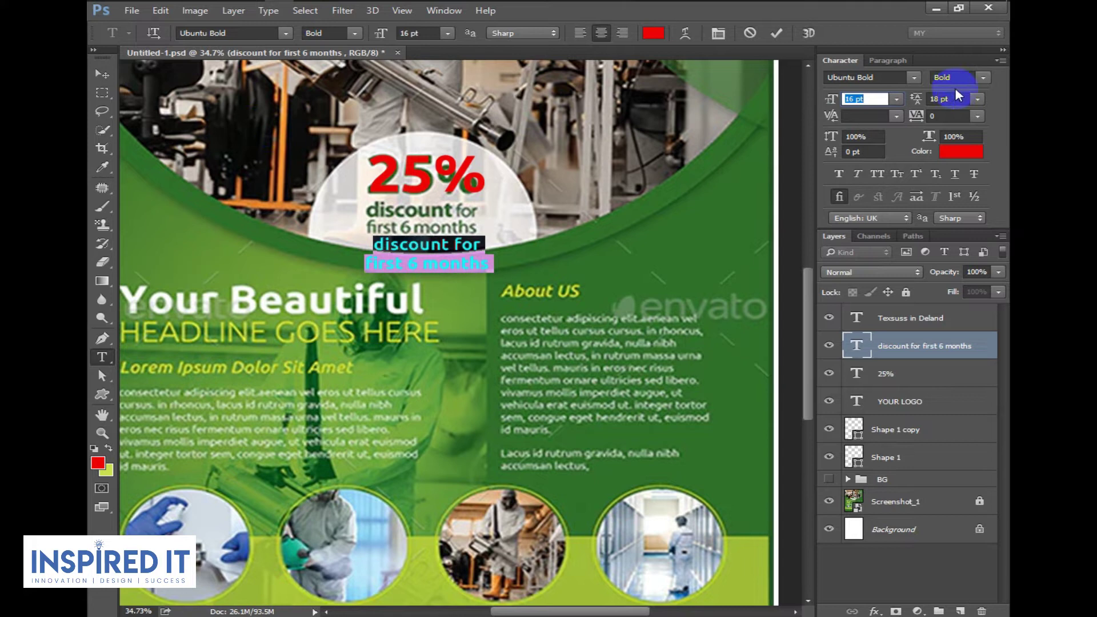
{"action": "left_click", "coordinate": [983, 80]}
{"action": "left_click", "coordinate": [943, 142]}
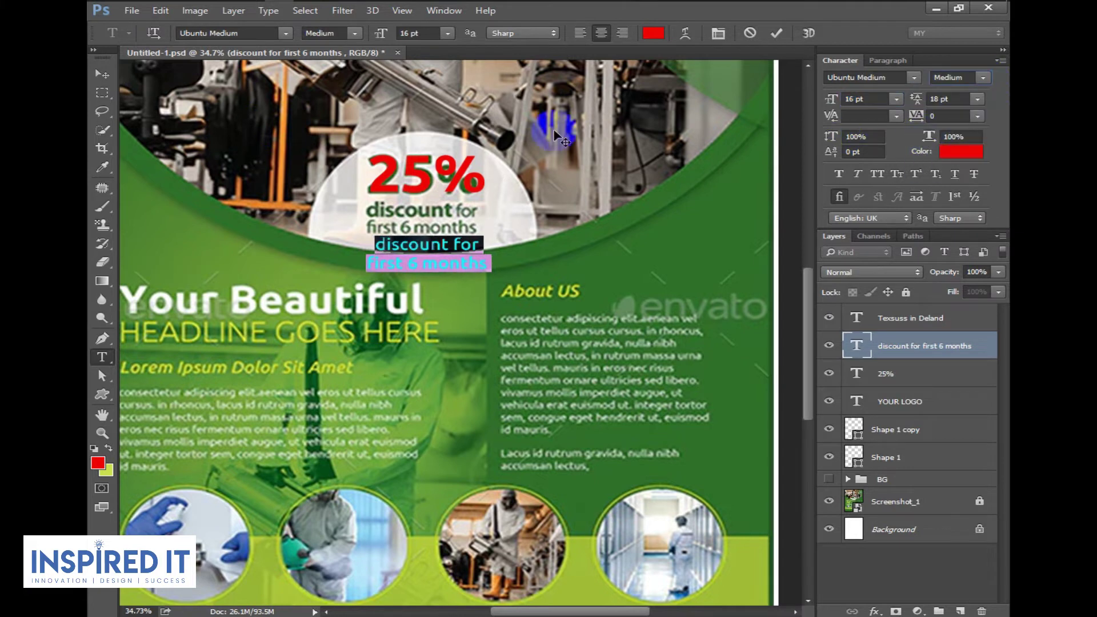
{"action": "left_click", "coordinate": [93, 80]}
{"action": "key", "text": "shift+Up"}
{"action": "key", "text": "shift+Up"}
{"action": "key", "text": "shift+Up"}
{"action": "key", "text": "shift+Up"}
{"action": "key", "text": "shift+Up"}
{"action": "key", "text": "shift+Up"}
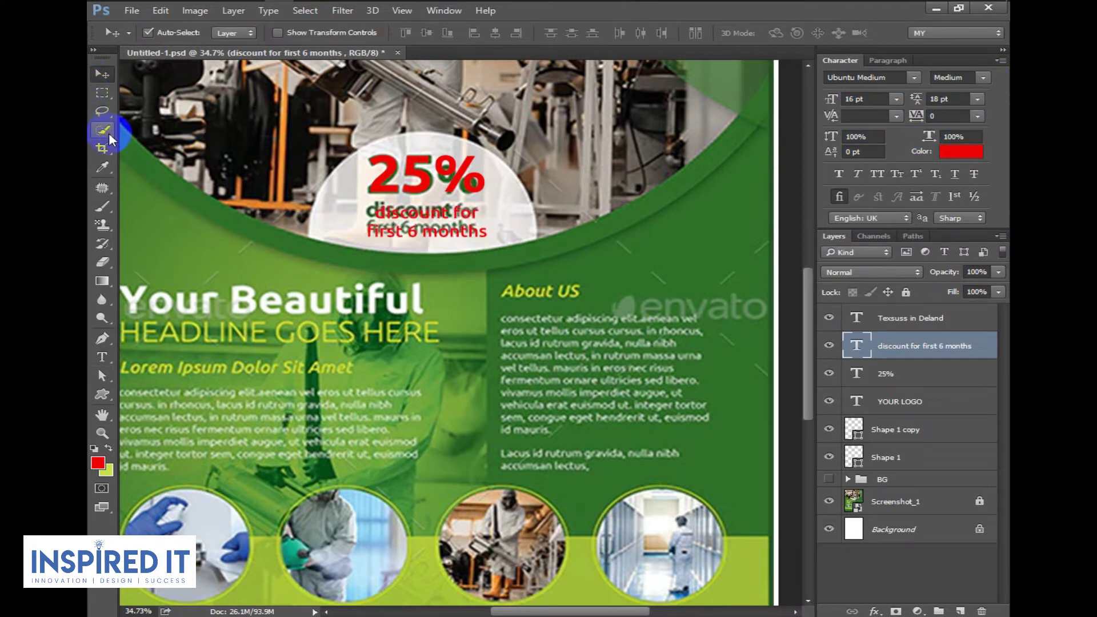
{"action": "left_click_drag", "start_coordinate": [428, 227], "coordinate": [482, 309]}
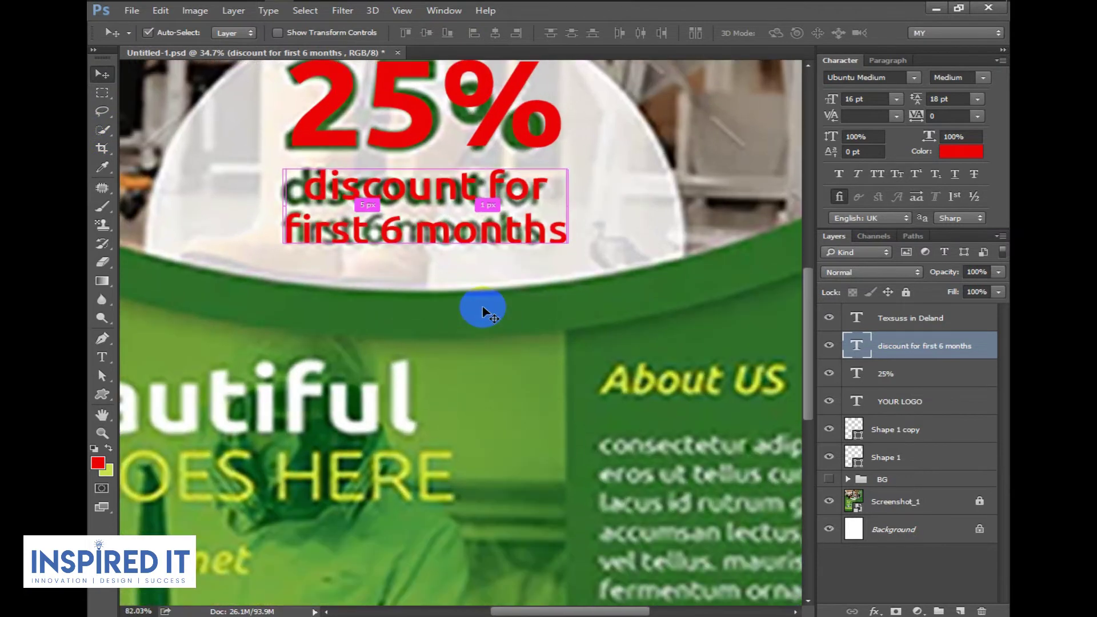
Give the discount text tracking -25, left-align it, and line it up with the original.
{"action": "left_click", "coordinate": [865, 354]}
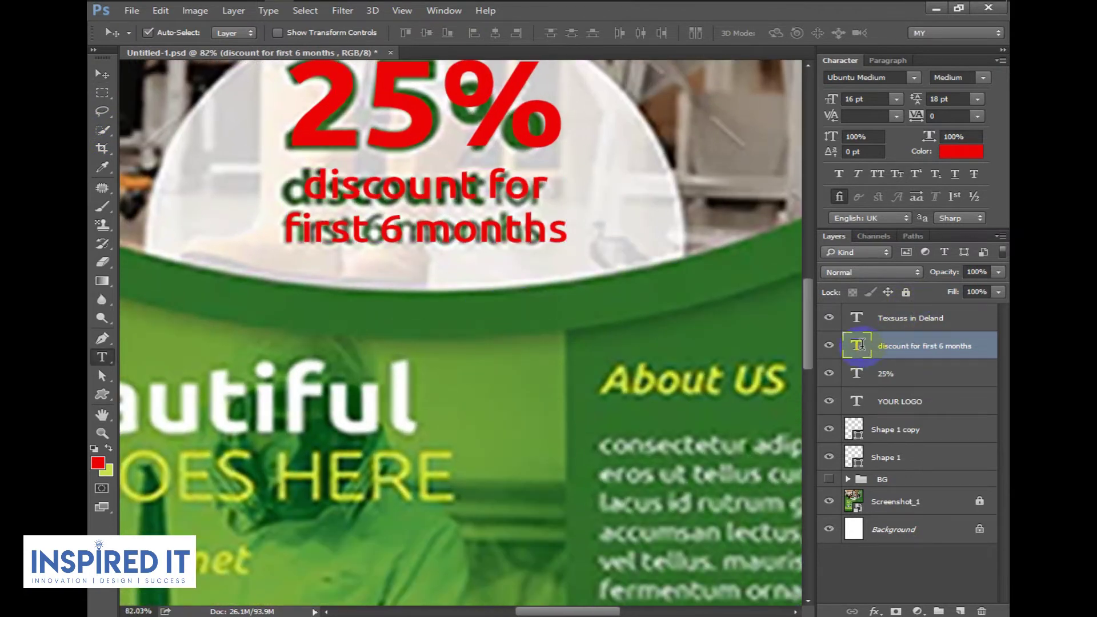
{"action": "double_click", "coordinate": [857, 345]}
{"action": "left_click", "coordinate": [978, 116]}
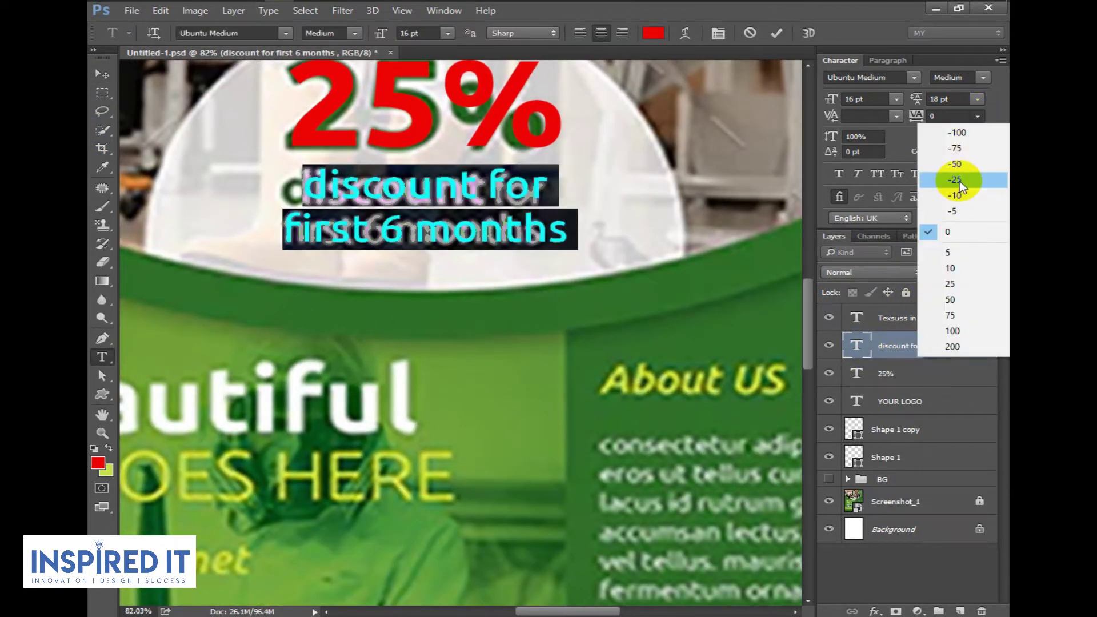
{"action": "left_click", "coordinate": [957, 177]}
{"action": "left_click", "coordinate": [101, 77]}
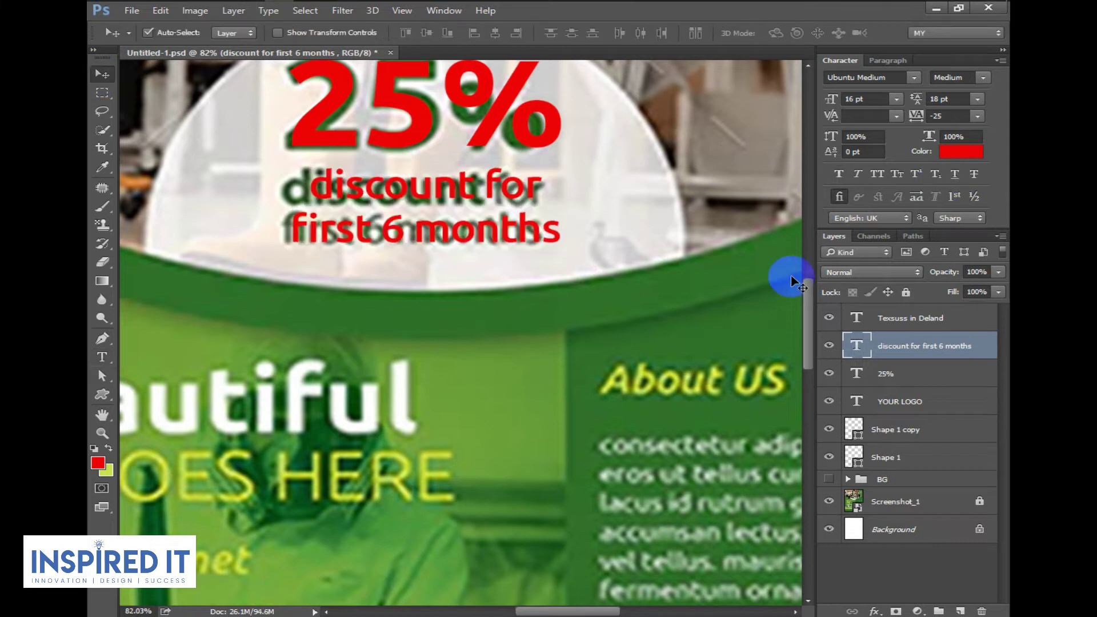
{"action": "double_click", "coordinate": [859, 345]}
{"action": "left_click", "coordinate": [581, 33]}
{"action": "left_click", "coordinate": [101, 74]}
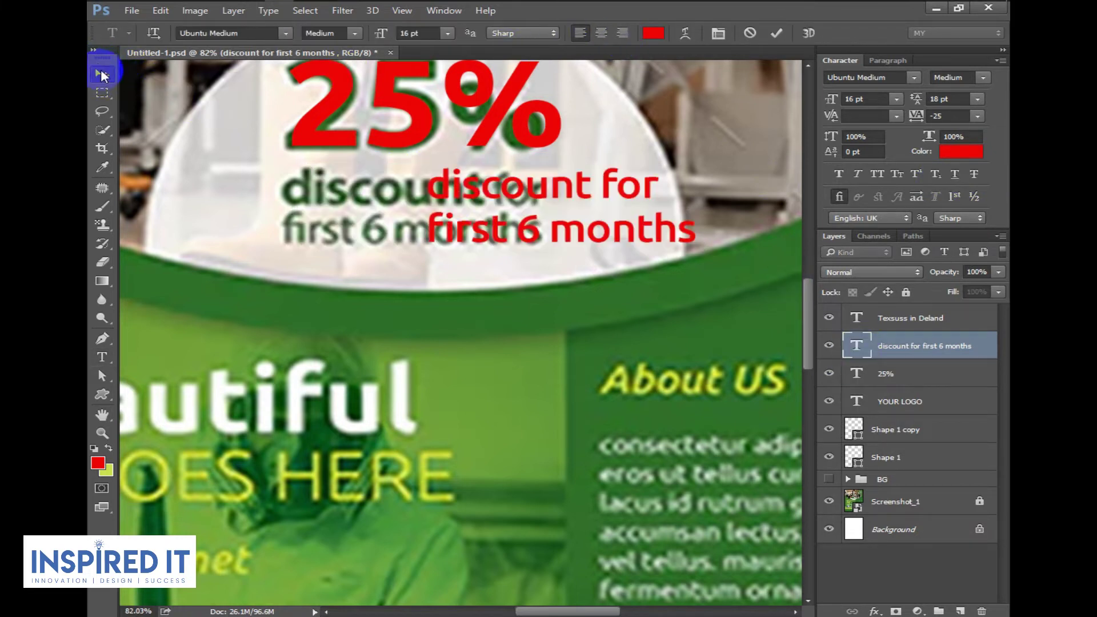
{"action": "left_click_drag", "start_coordinate": [441, 189], "coordinate": [339, 190]}
{"action": "left_click", "coordinate": [829, 345]}
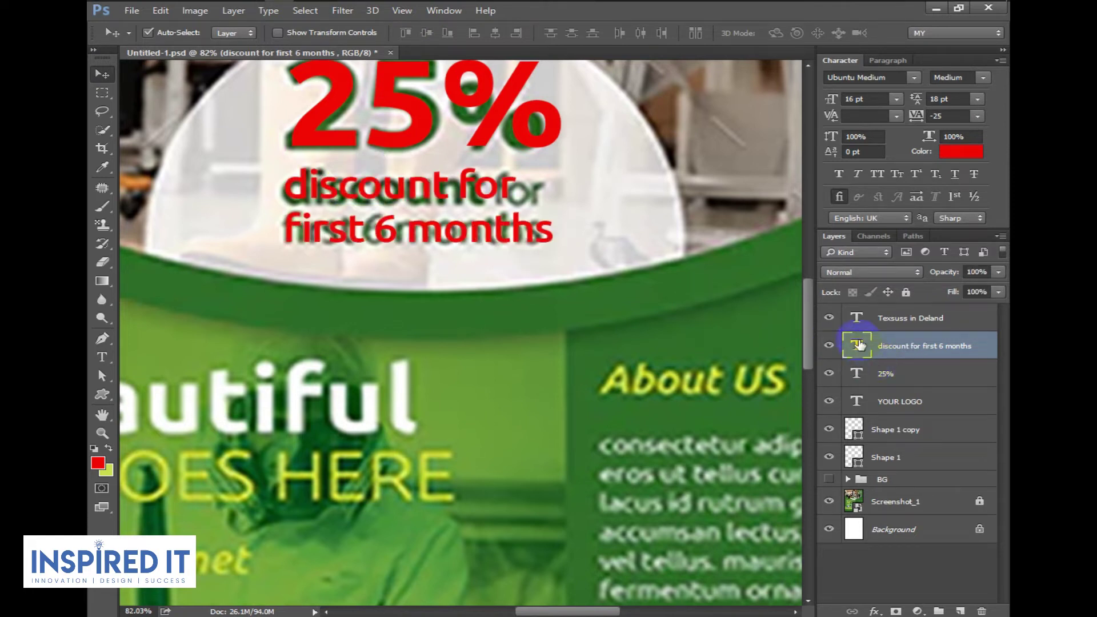
Switch the text to Regular weight, then make the word 'discount' 20 pt Medium.
{"action": "double_click", "coordinate": [859, 345]}
{"action": "left_click", "coordinate": [978, 78]}
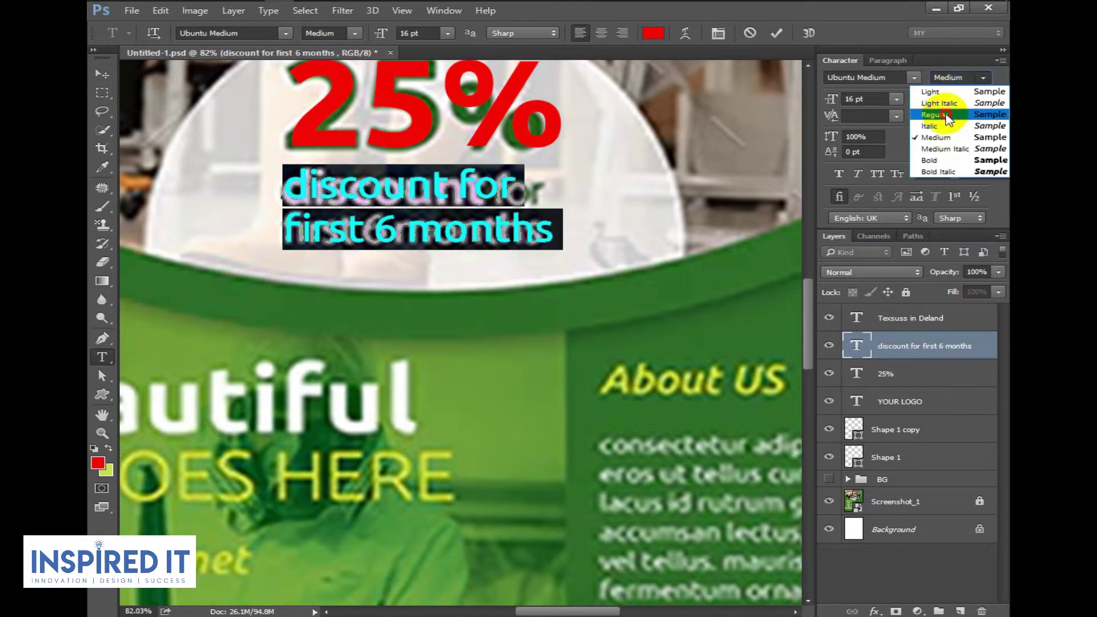
{"action": "left_click", "coordinate": [945, 115]}
{"action": "left_click", "coordinate": [103, 74]}
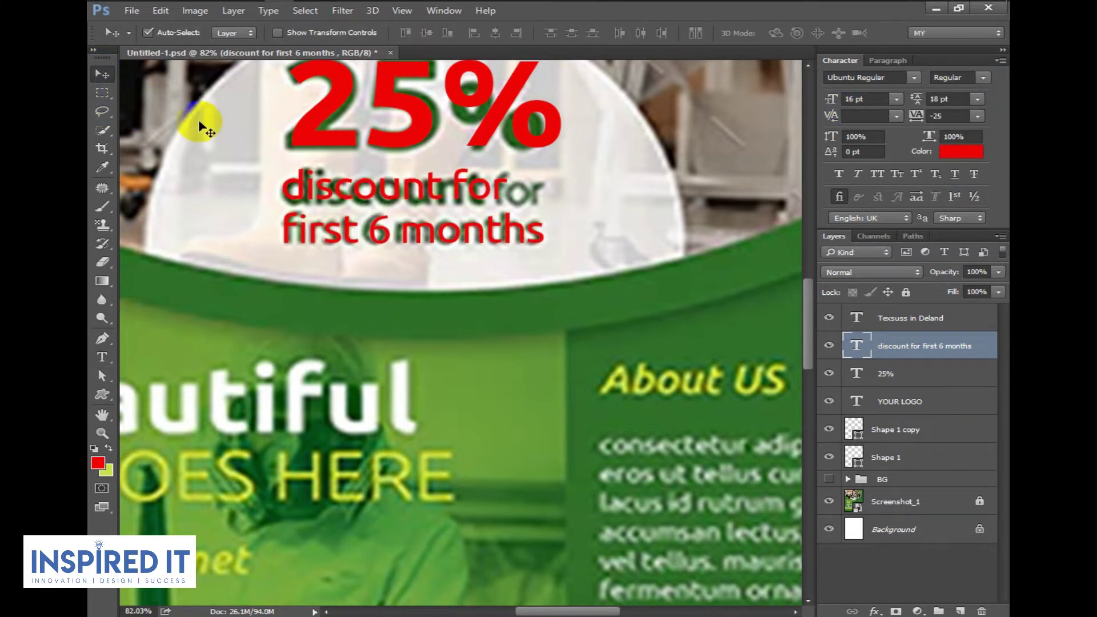
{"action": "double_click", "coordinate": [856, 348]}
{"action": "double_click", "coordinate": [321, 194]}
{"action": "type", "text": "18"}
{"action": "key", "text": "Return"}
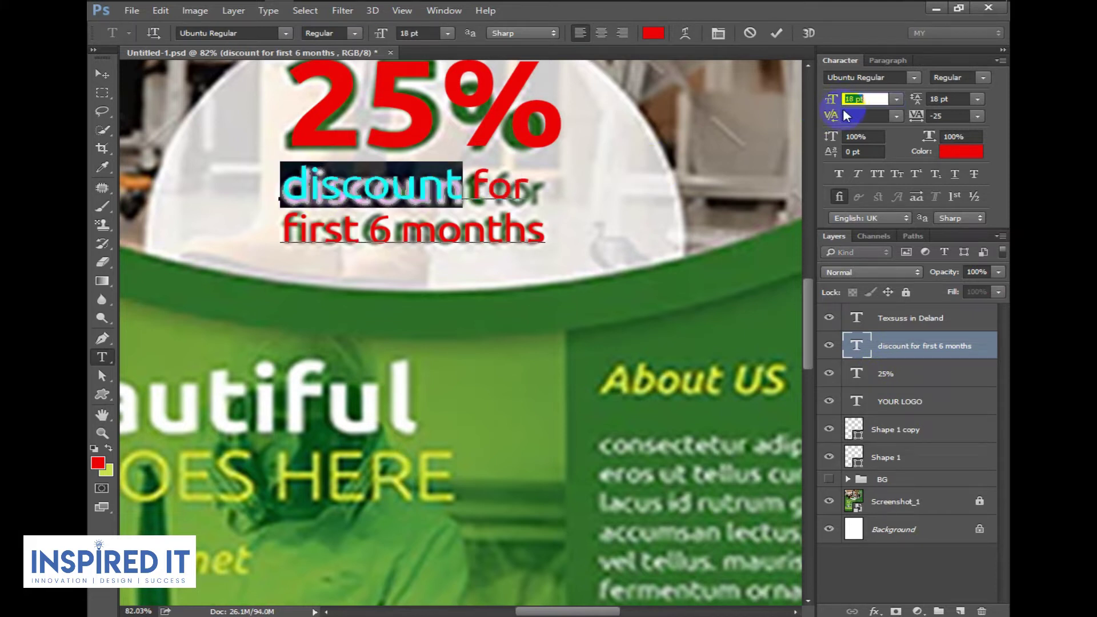
{"action": "key", "text": "Up"}
{"action": "key", "text": "Up"}
{"action": "left_click", "coordinate": [983, 77]}
{"action": "left_click", "coordinate": [937, 141]}
{"action": "left_click", "coordinate": [102, 74]}
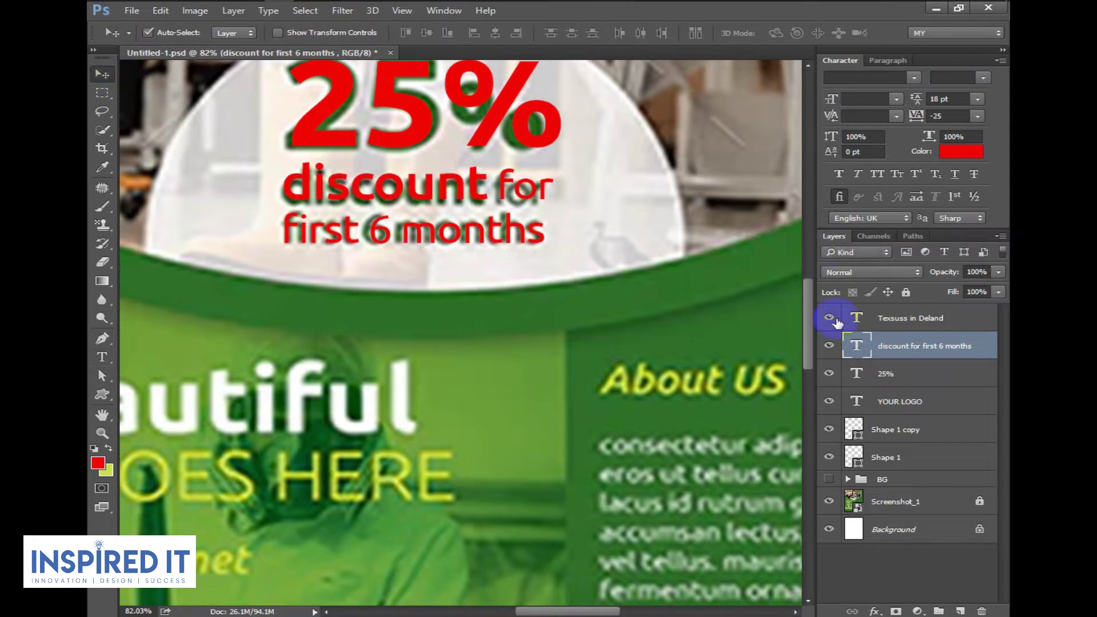
Reduce the leading to 17 pt and align the discount text over the green original.
{"action": "double_click", "coordinate": [857, 345]}
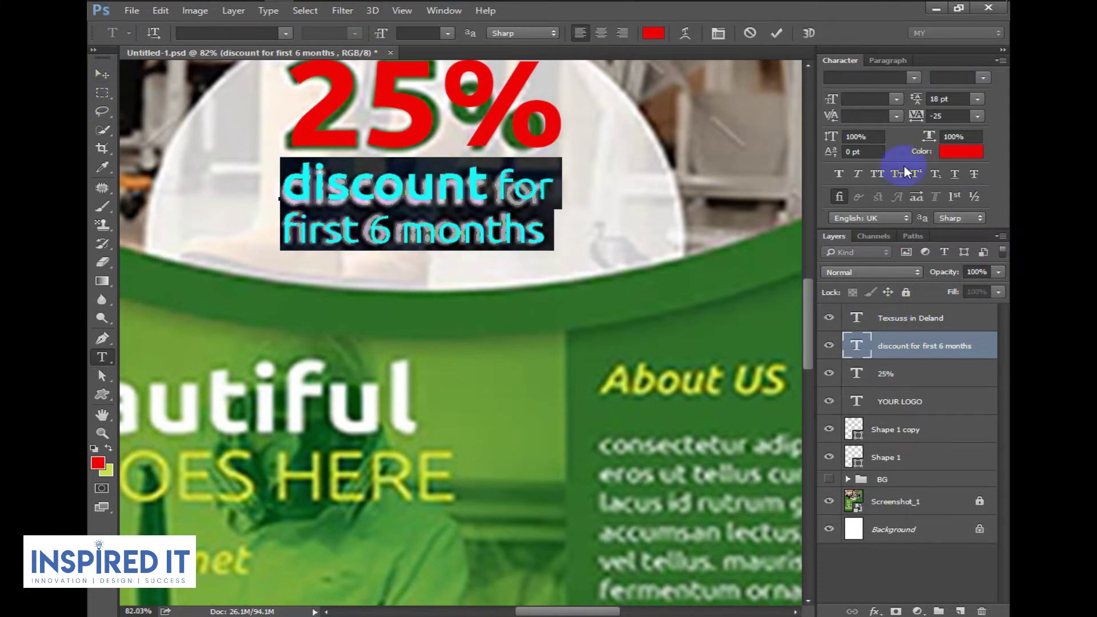
{"action": "key", "text": "Down"}
{"action": "left_click", "coordinate": [103, 74]}
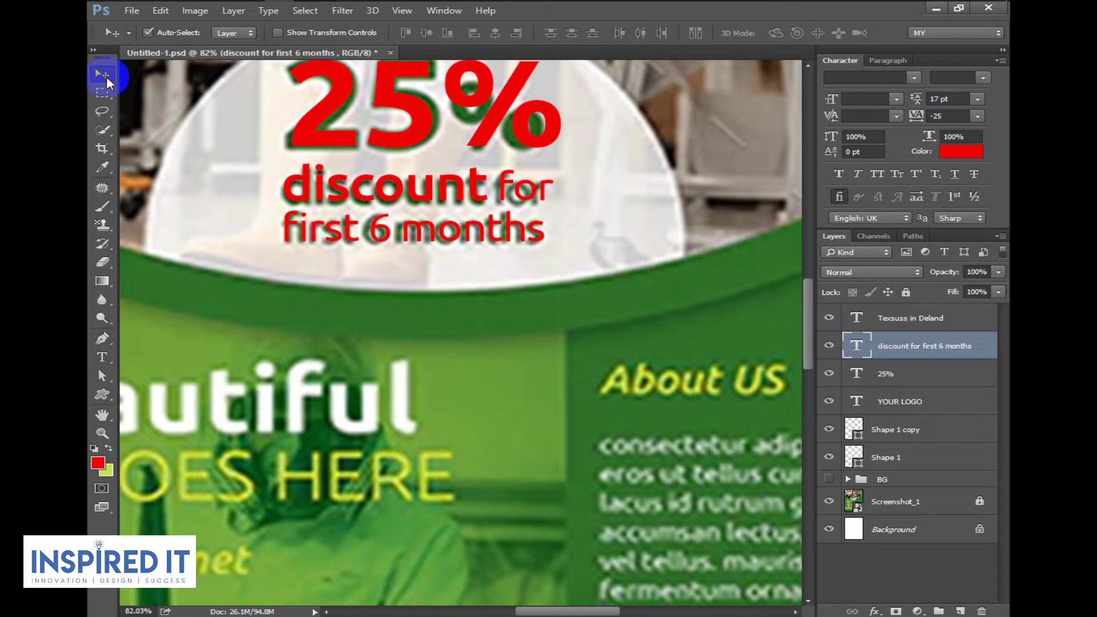
{"action": "left_click_drag", "start_coordinate": [278, 137], "coordinate": [314, 150]}
{"action": "left_click_drag", "start_coordinate": [441, 273], "coordinate": [550, 233]}
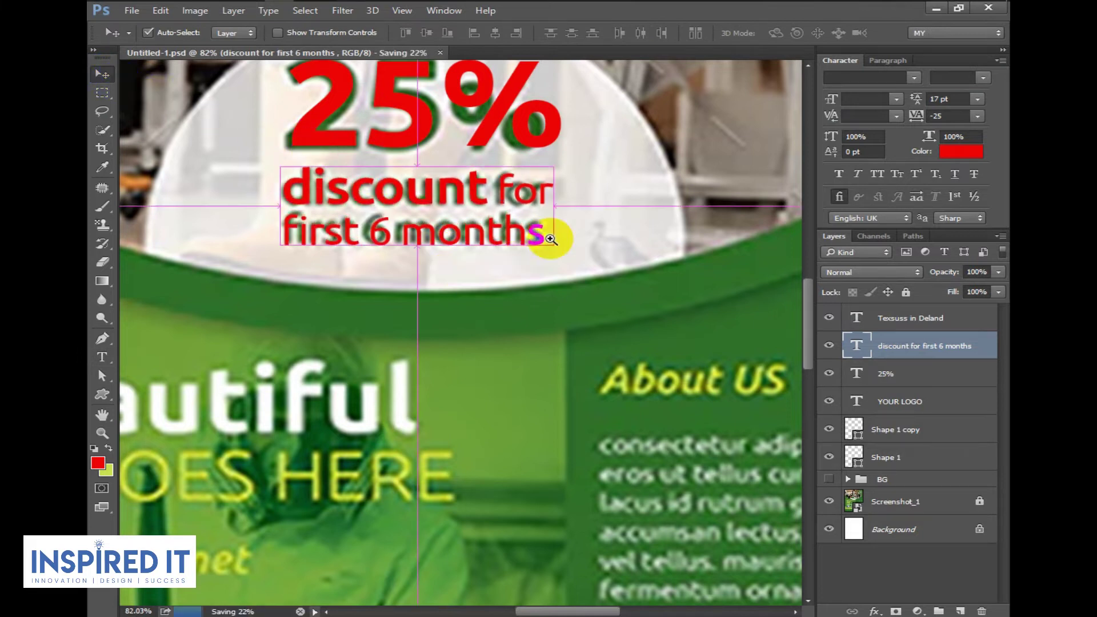
{"action": "scroll", "coordinate": [550, 233], "scroll_direction": "down", "scroll_amount": 2}
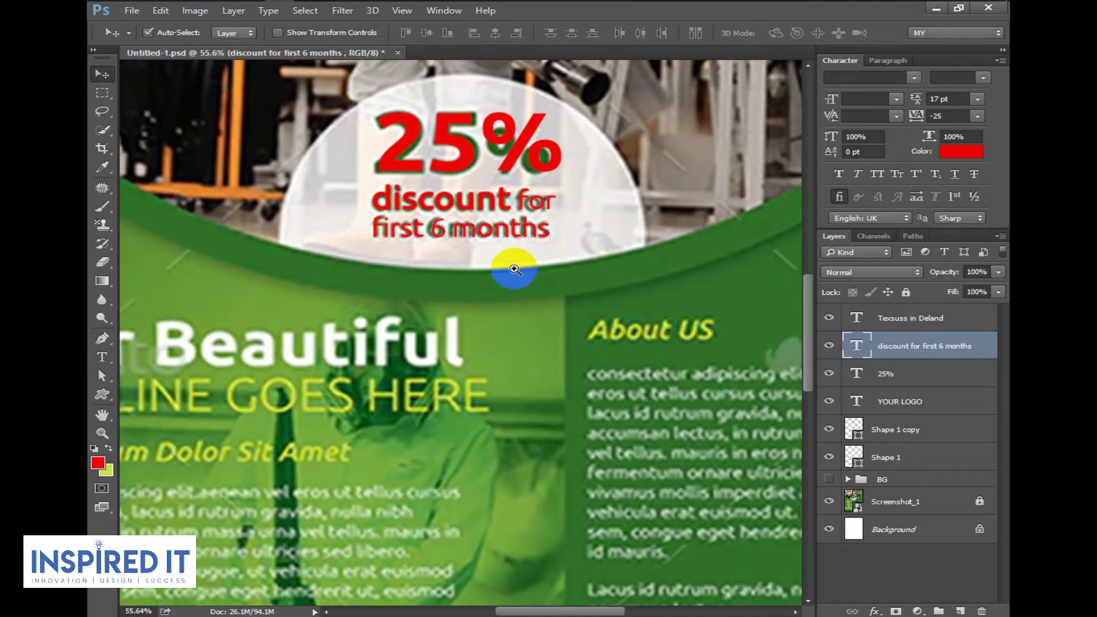
{"action": "scroll", "coordinate": [514, 269], "scroll_direction": "down", "scroll_amount": 3}
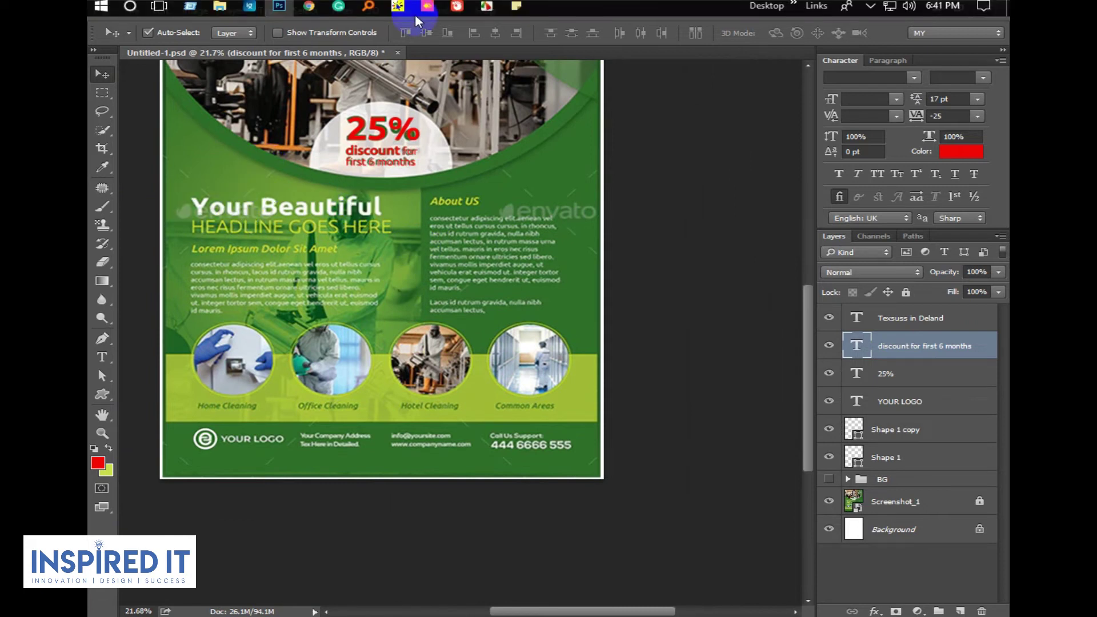
Copy 'Your Beautiful' from the sticky note into a new text layer above the heading.
{"action": "left_click", "coordinate": [516, 5]}
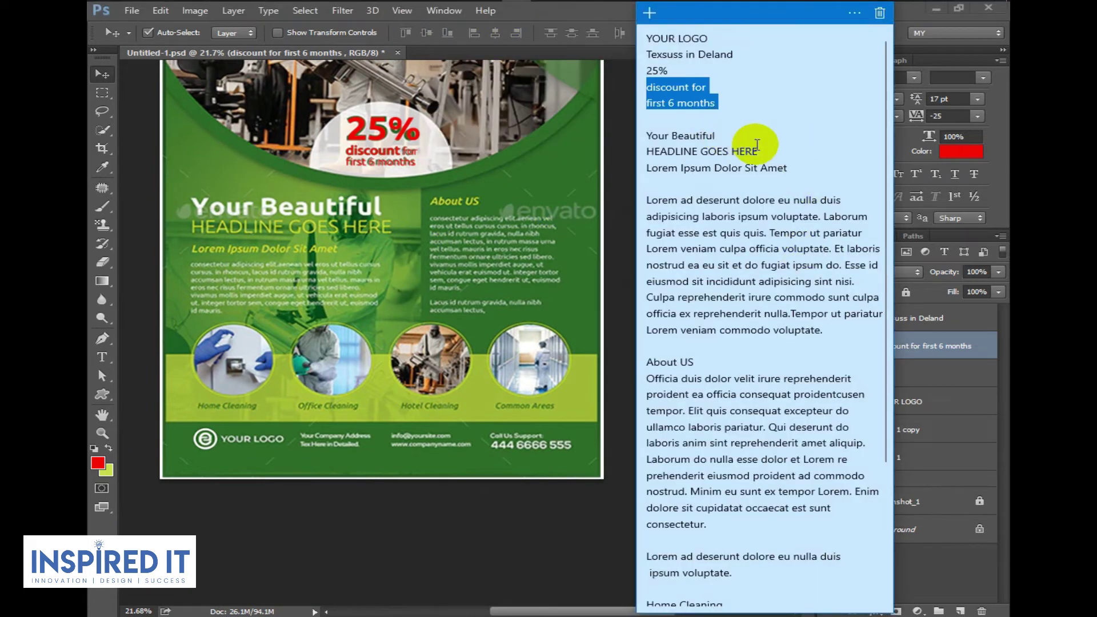
{"action": "left_click_drag", "start_coordinate": [788, 168], "coordinate": [628, 142]}
{"action": "left_click", "coordinate": [718, 137]}
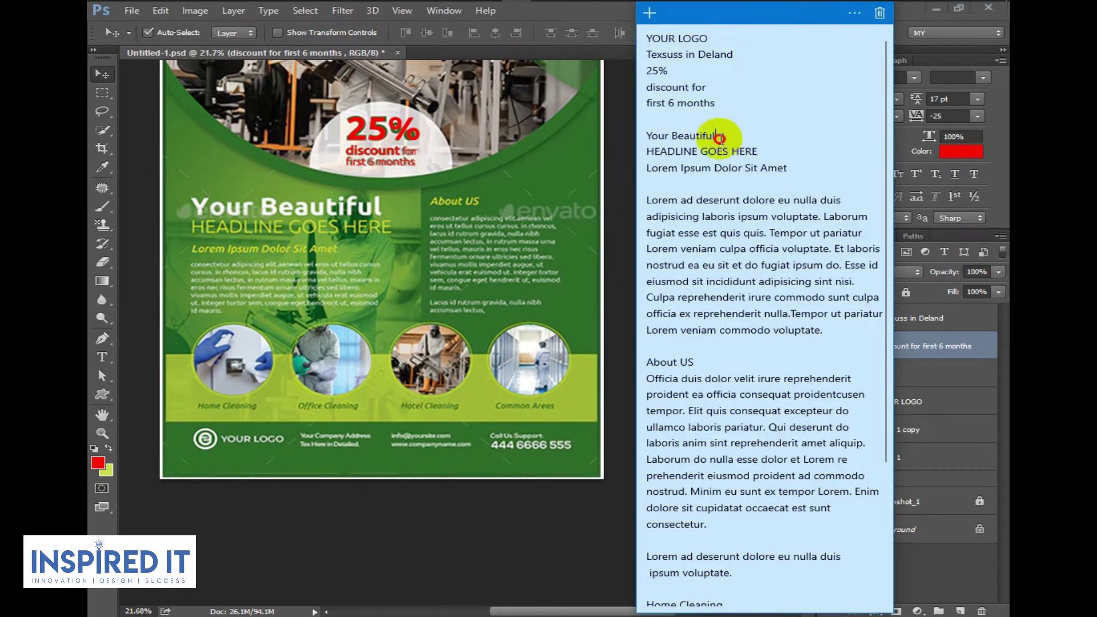
{"action": "left_click_drag", "start_coordinate": [718, 137], "coordinate": [627, 133]}
{"action": "key", "text": "ctrl+c"}
{"action": "left_click", "coordinate": [97, 73]}
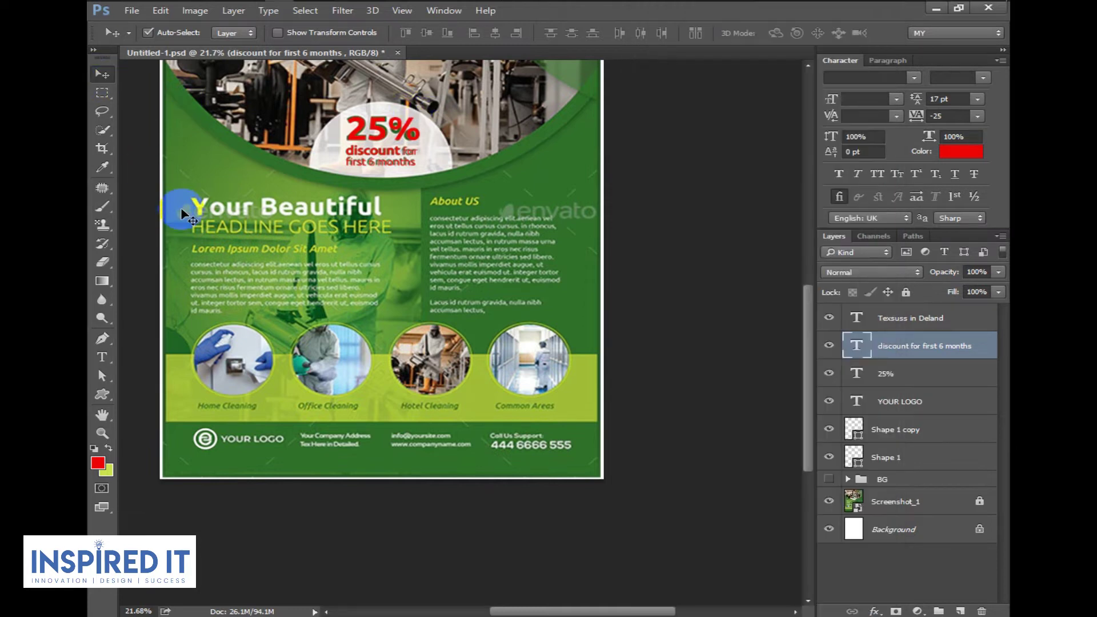
{"action": "key", "text": "t"}
{"action": "left_click", "coordinate": [197, 196]}
{"action": "key", "text": "ctrl+v"}
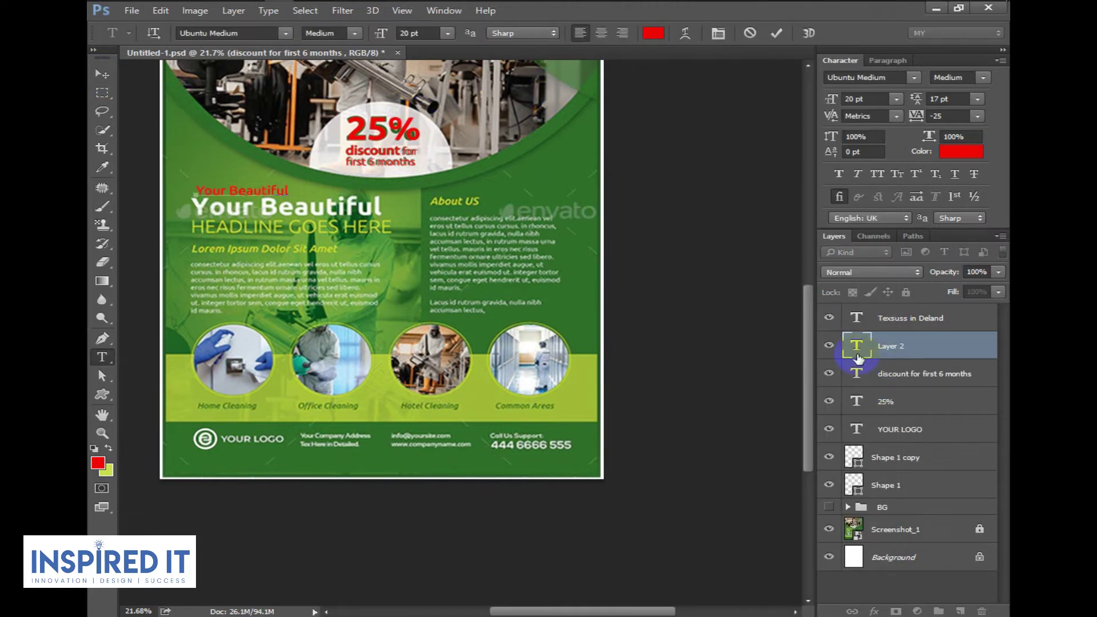
Format the text as Ubuntu Bold 39 pt with Optical kerning and tracking 0.
{"action": "double_click", "coordinate": [861, 345]}
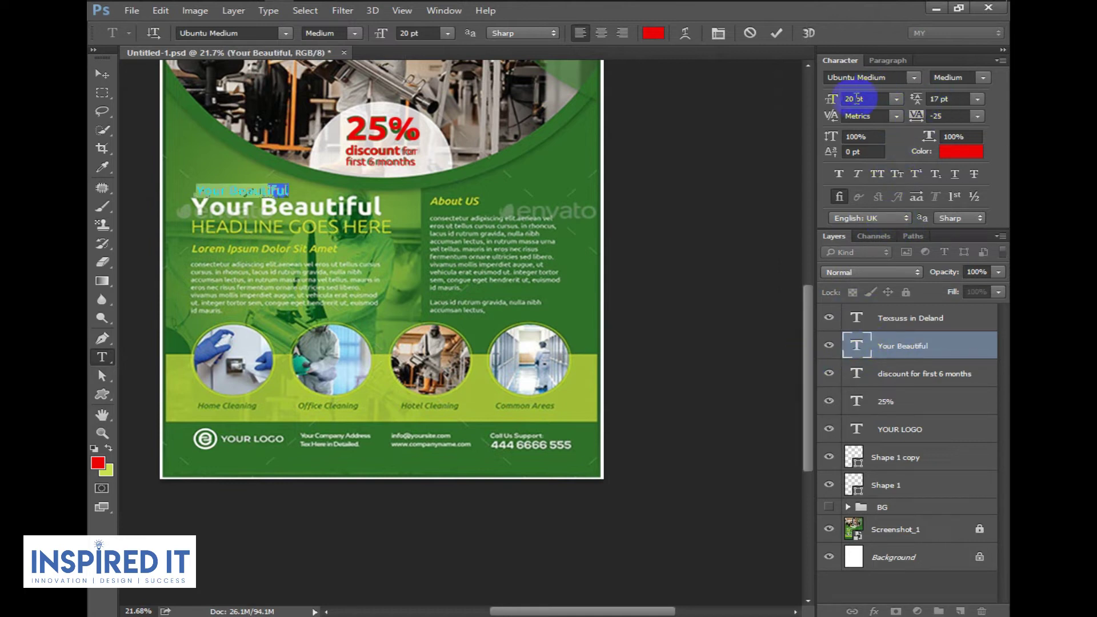
{"action": "type", "text": "39"}
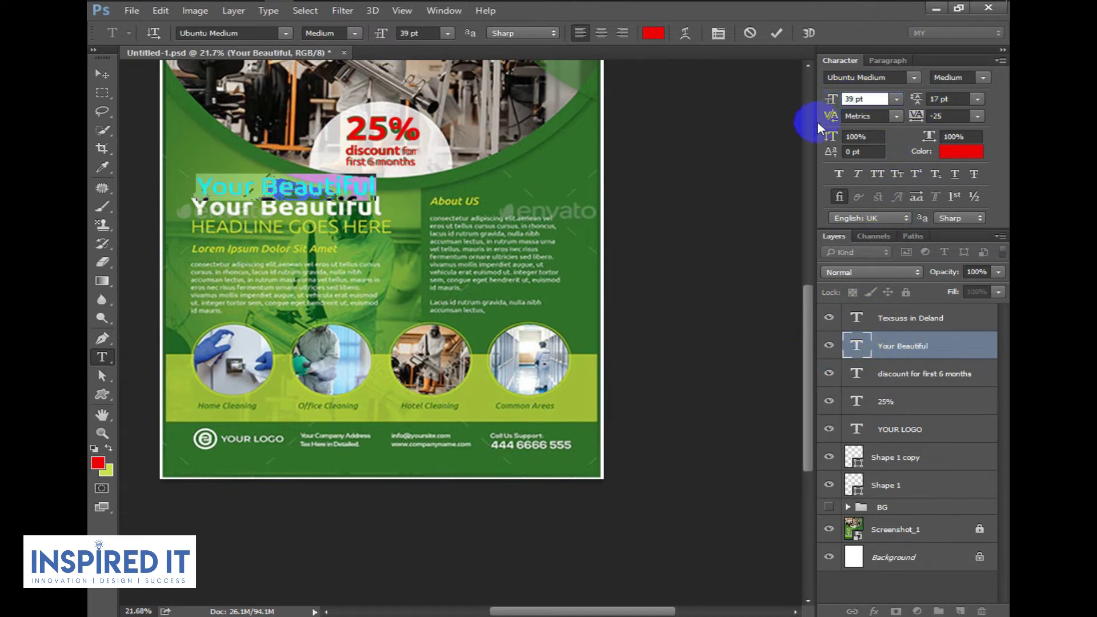
{"action": "left_click", "coordinate": [984, 77]}
{"action": "left_click", "coordinate": [930, 160]}
{"action": "left_click", "coordinate": [896, 116]}
{"action": "left_click", "coordinate": [888, 140]}
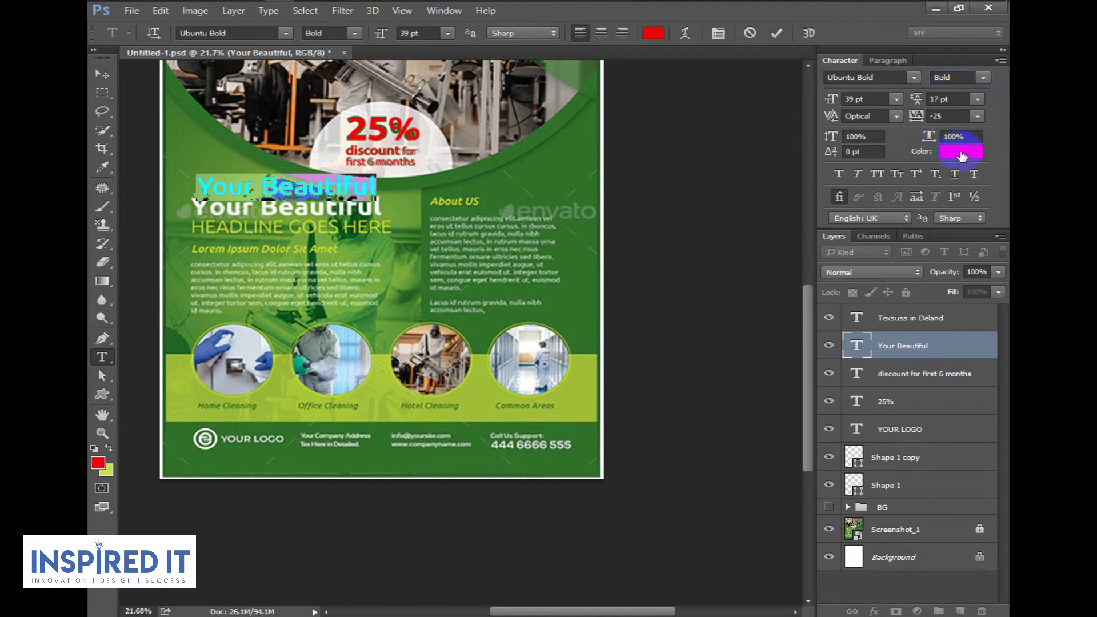
{"action": "left_click", "coordinate": [979, 116]}
{"action": "left_click", "coordinate": [950, 225]}
Move the red 'Your Beautiful' text onto the white heading.
{"action": "left_click", "coordinate": [102, 73]}
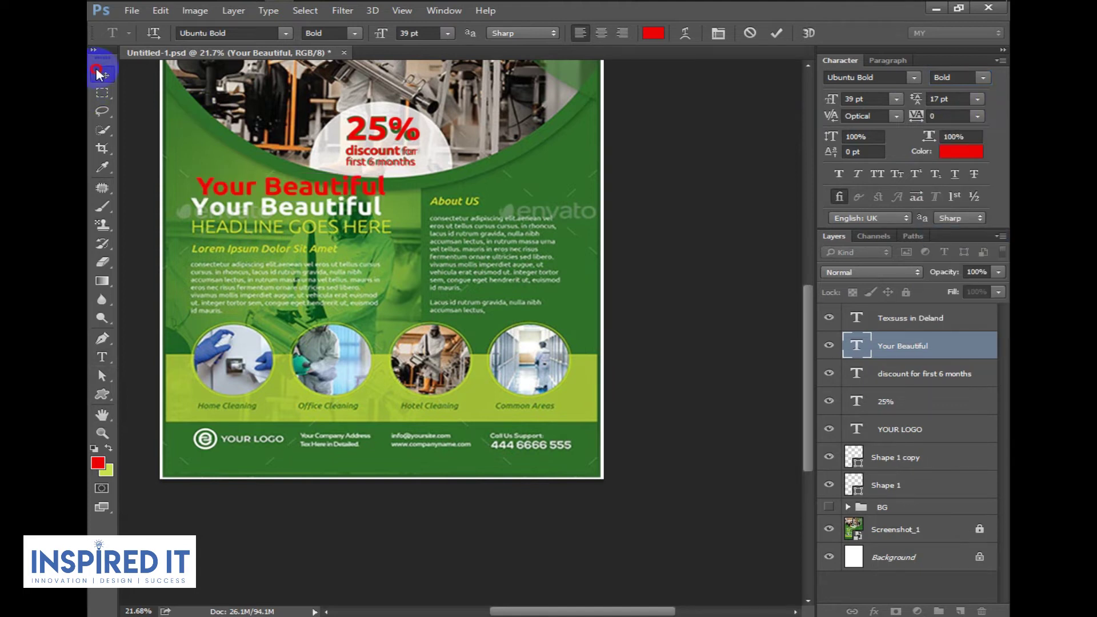
{"action": "scroll", "coordinate": [242, 179], "scroll_direction": "up", "scroll_amount": 3}
{"action": "left_click_drag", "start_coordinate": [242, 178], "coordinate": [512, 296]}
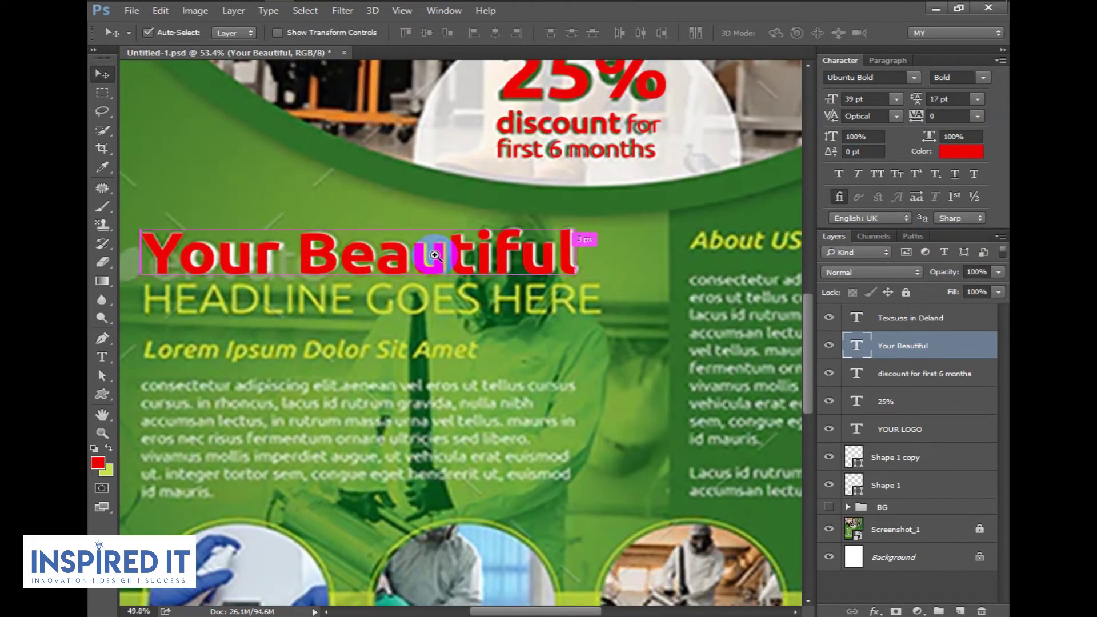
{"action": "scroll", "coordinate": [512, 296], "scroll_direction": "down", "scroll_amount": 4}
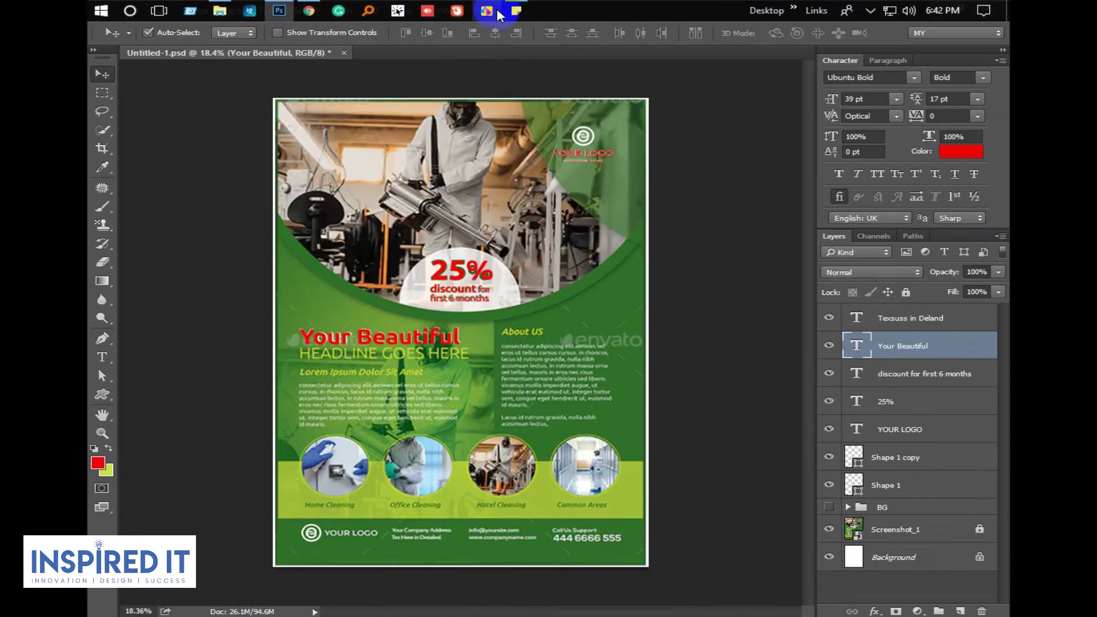
Duplicate the 'Your Beautiful' layer below it and replace its text with 'HEADLINE GOES HERE'.
{"action": "left_click", "coordinate": [516, 11]}
{"action": "left_click_drag", "start_coordinate": [759, 151], "coordinate": [619, 152]}
{"action": "key", "text": "ctrl+c"}
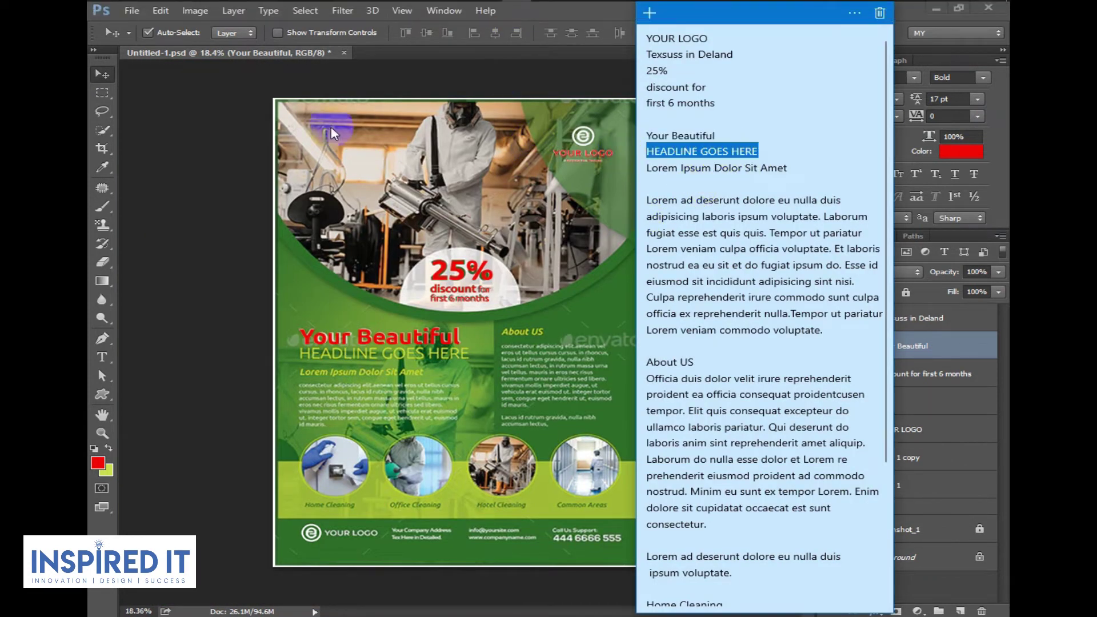
{"action": "left_click", "coordinate": [101, 74]}
{"action": "left_click", "coordinate": [387, 337]}
{"action": "left_click_drag", "start_coordinate": [380, 361], "coordinate": [385, 356]}
{"action": "double_click", "coordinate": [856, 345]}
{"action": "key", "text": "ctrl+v"}
{"action": "left_click", "coordinate": [102, 75]}
Set the headline text to 28 pt in the Light weight.
{"action": "scroll", "coordinate": [400, 403], "scroll_direction": "up", "scroll_amount": 4}
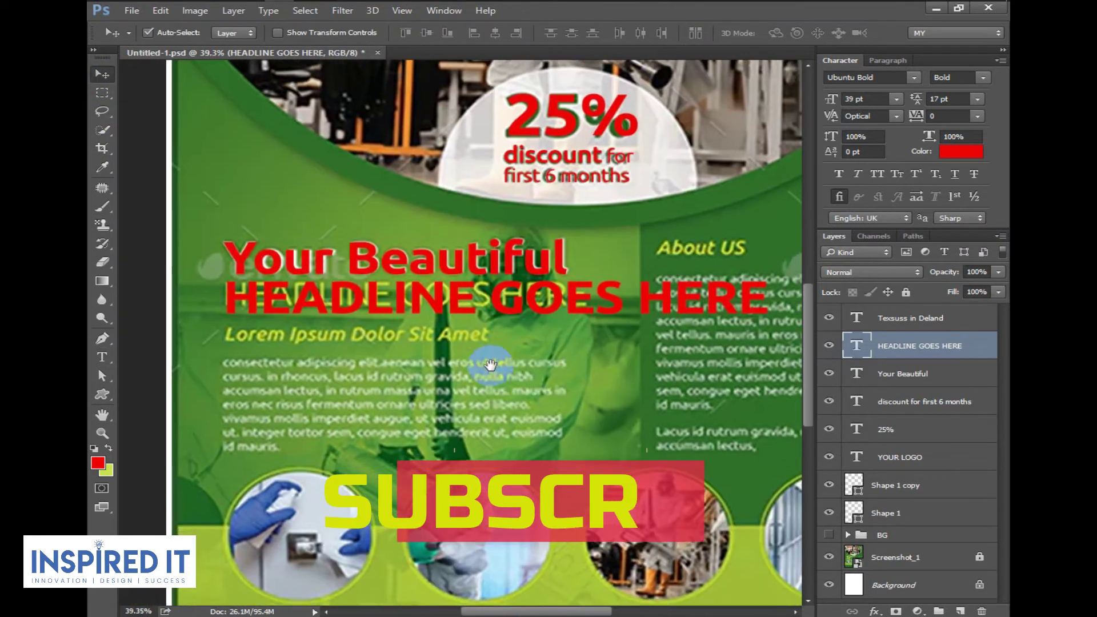
{"action": "double_click", "coordinate": [857, 347]}
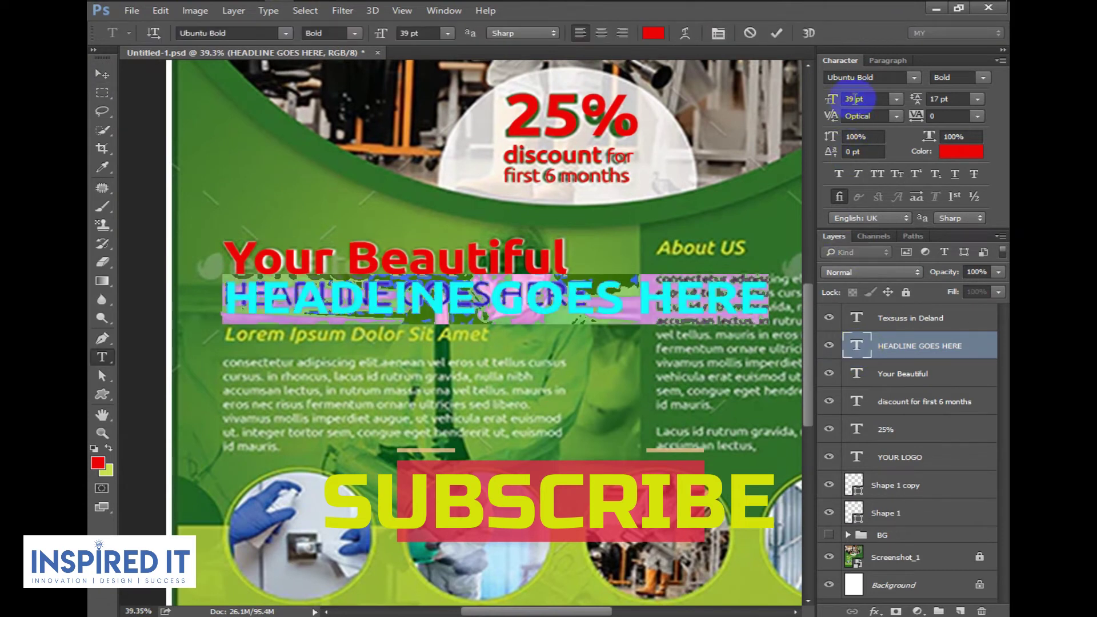
{"action": "type", "text": "28"}
{"action": "key", "text": "Return"}
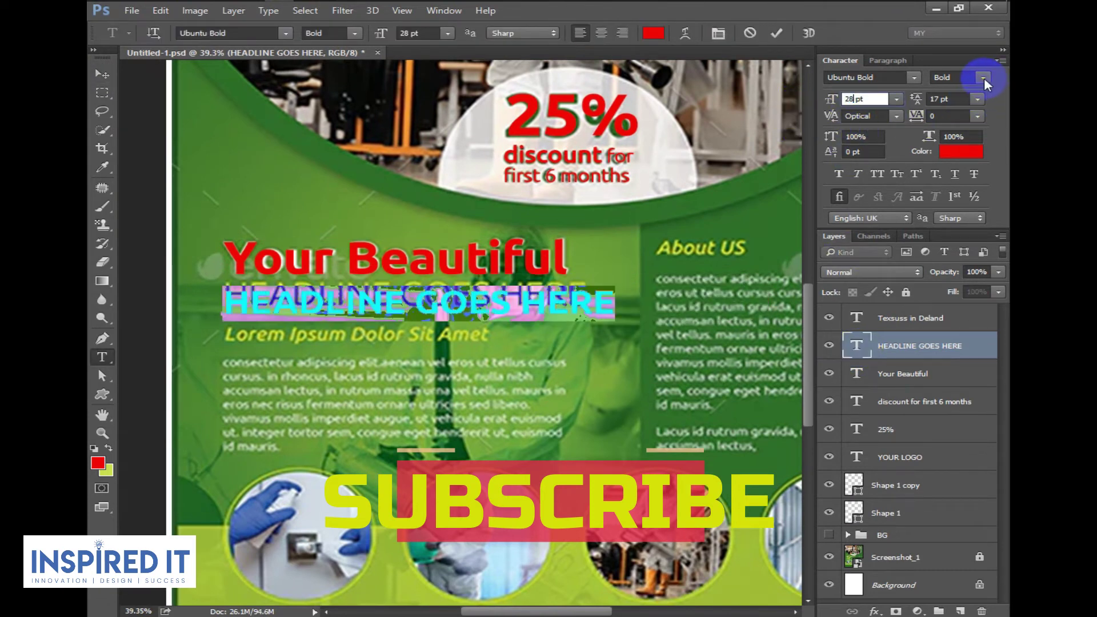
{"action": "left_click", "coordinate": [983, 78]}
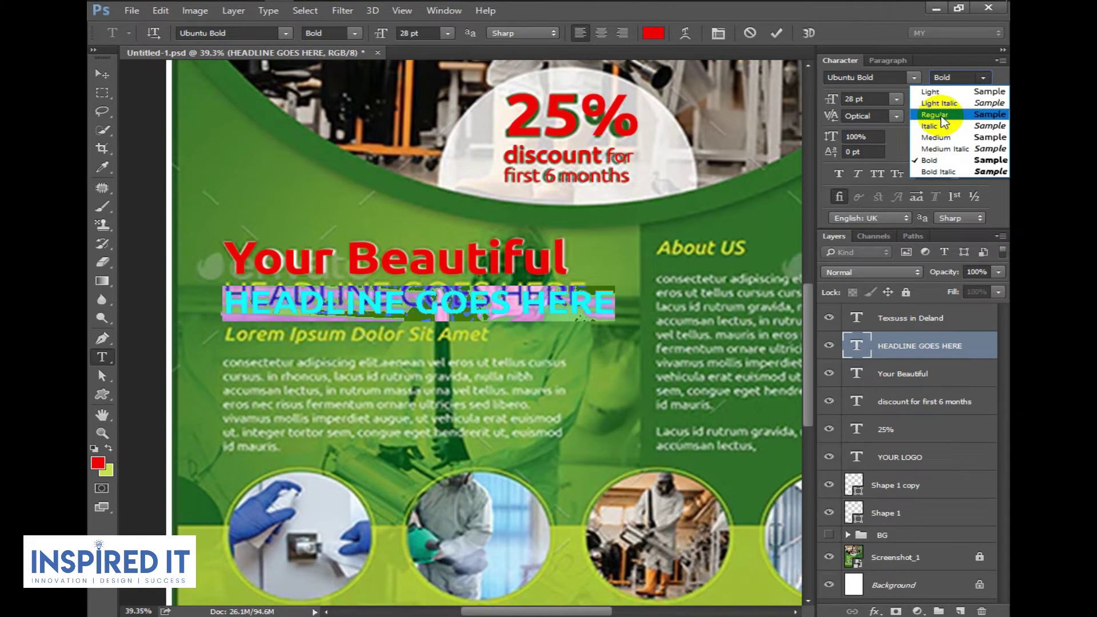
{"action": "left_click", "coordinate": [941, 93]}
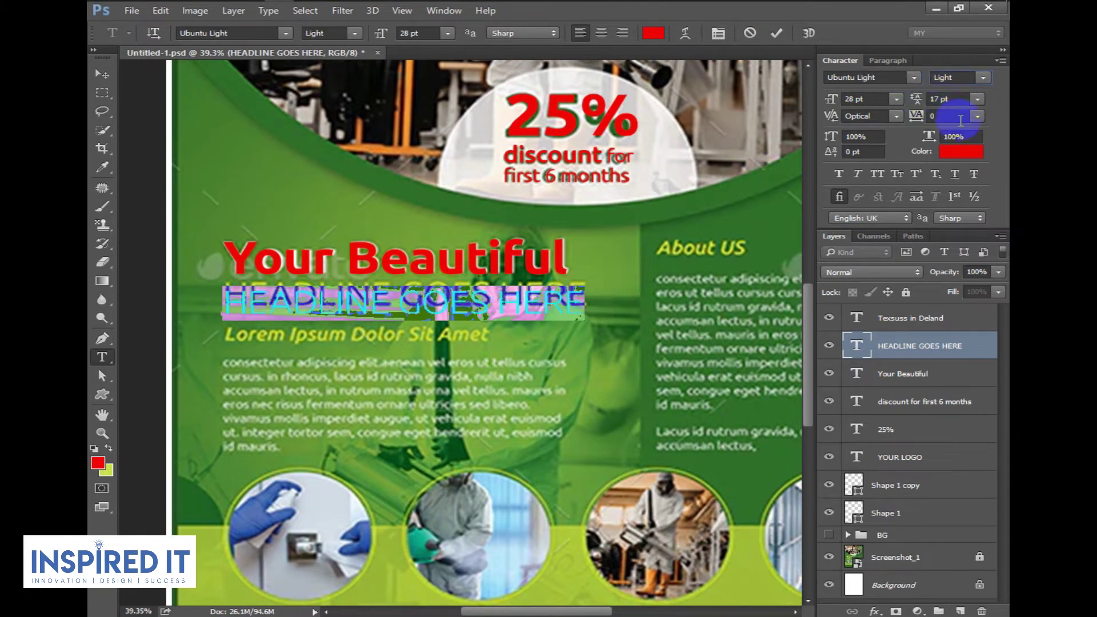
{"action": "left_click", "coordinate": [102, 76]}
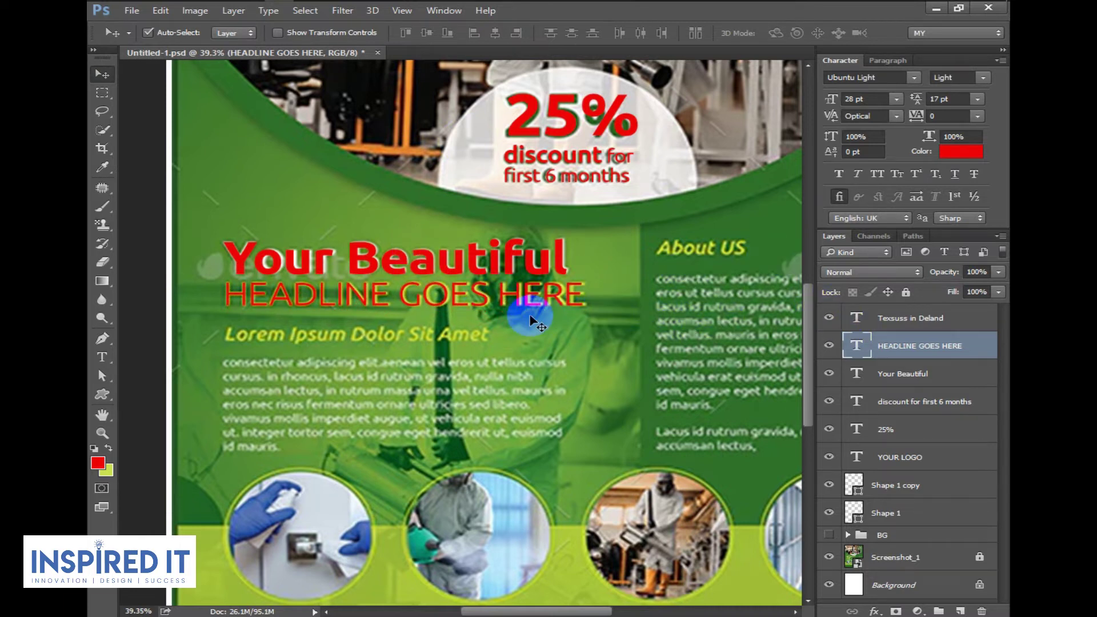
Widen the headline tracking to 5 and duplicate the headline just below it.
{"action": "scroll", "coordinate": [464, 315], "scroll_direction": "up", "scroll_amount": 1}
{"action": "left_click_drag", "start_coordinate": [464, 315], "coordinate": [514, 171]}
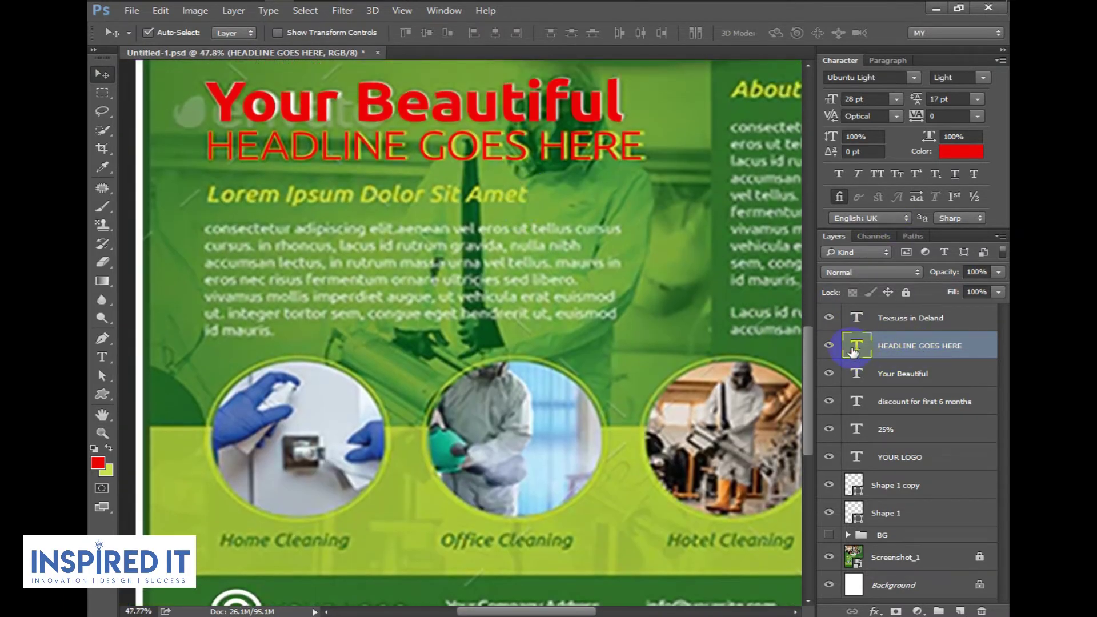
{"action": "double_click", "coordinate": [853, 351]}
{"action": "left_click", "coordinate": [977, 116]}
{"action": "left_click", "coordinate": [943, 250]}
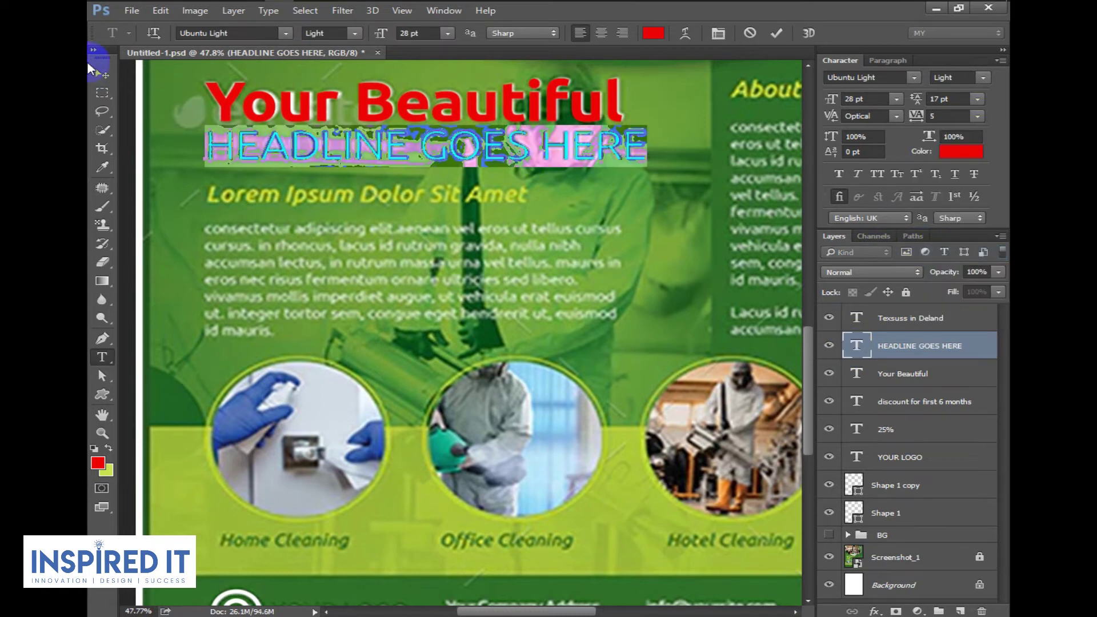
{"action": "left_click", "coordinate": [91, 70]}
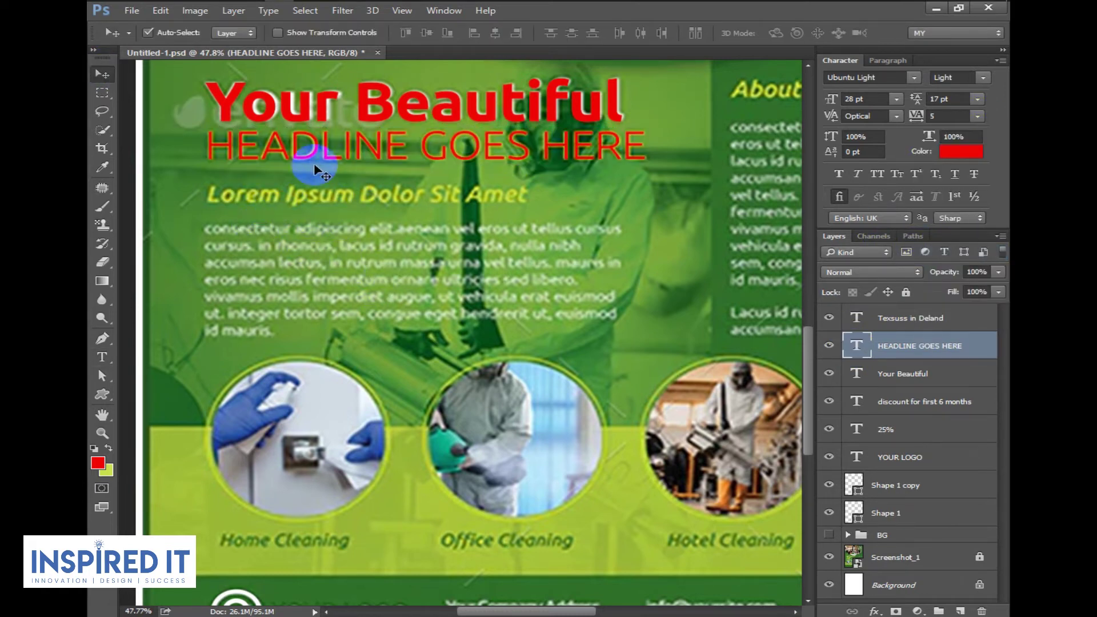
{"action": "left_click_drag", "start_coordinate": [307, 143], "coordinate": [312, 198]}
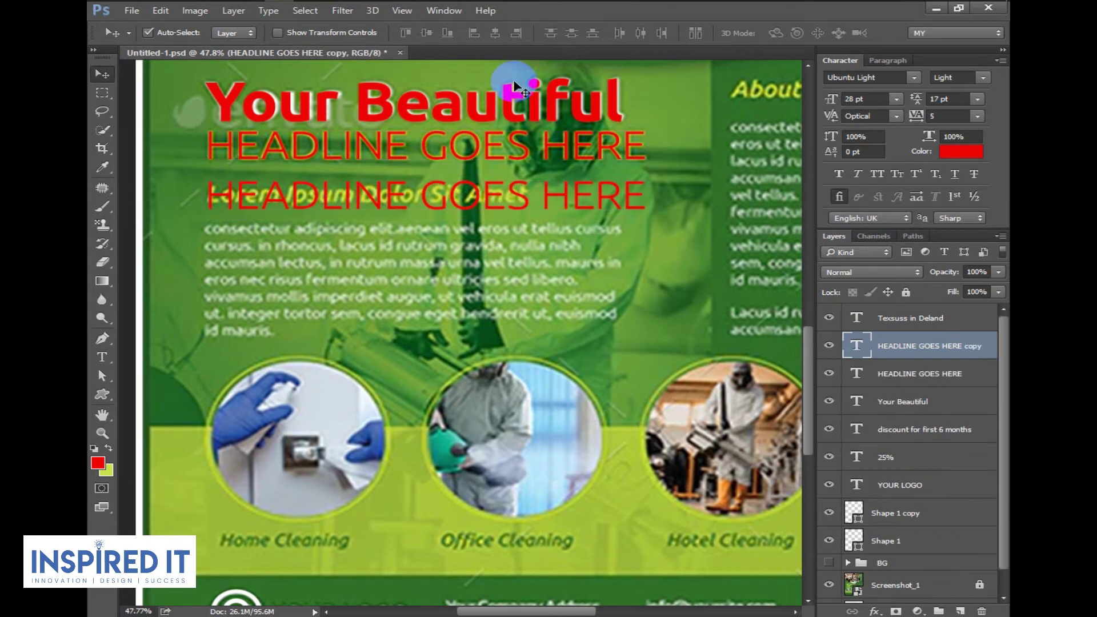
Replace the duplicate headline's text with 'Lorem Ipsum Dolor Sit Amet' from the note.
{"action": "left_click", "coordinate": [514, 9]}
{"action": "left_click_drag", "start_coordinate": [789, 168], "coordinate": [646, 168]}
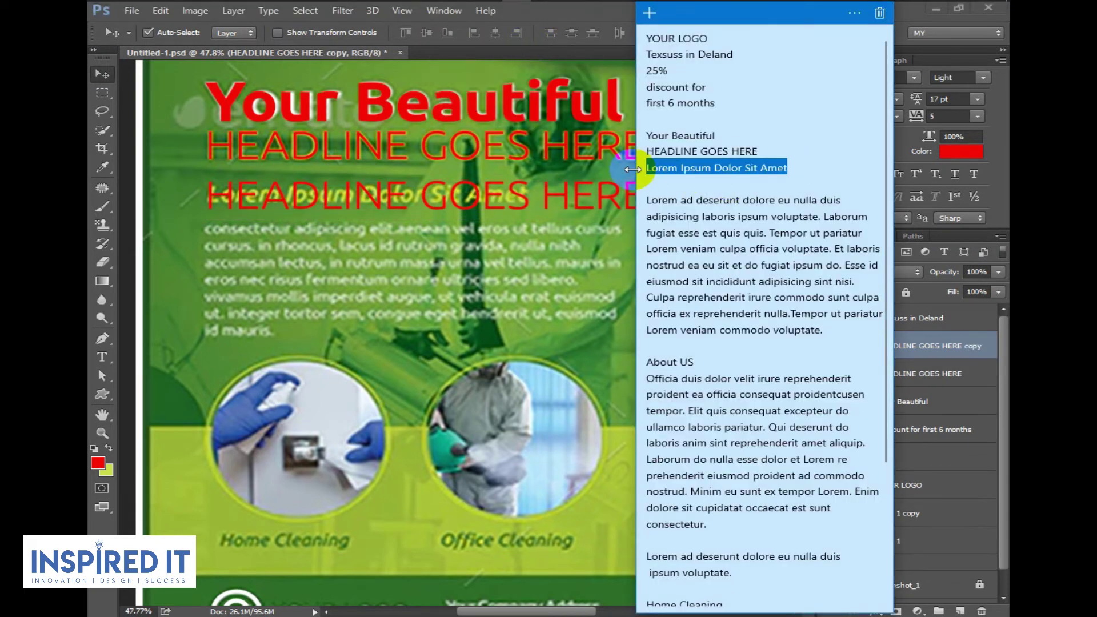
{"action": "left_click", "coordinate": [101, 72]}
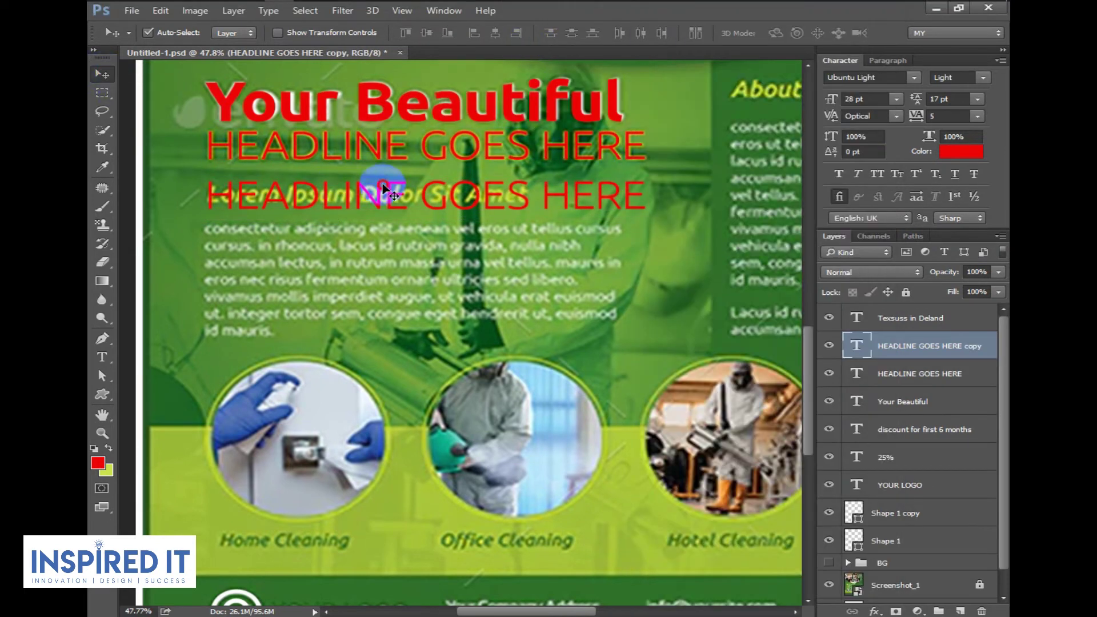
{"action": "double_click", "coordinate": [865, 352]}
{"action": "key", "text": "ctrl+v"}
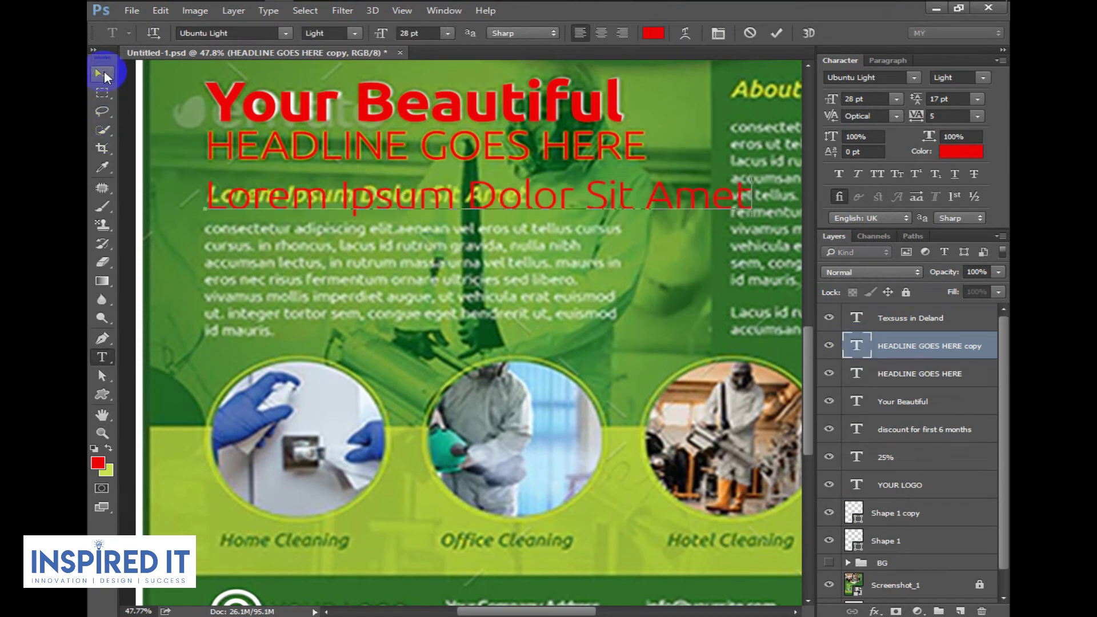
Format the subheading as italic, 16 pt, with tracking 25.
{"action": "key", "text": "ctrl+a"}
{"action": "left_click", "coordinate": [982, 80]}
{"action": "left_click", "coordinate": [934, 124]}
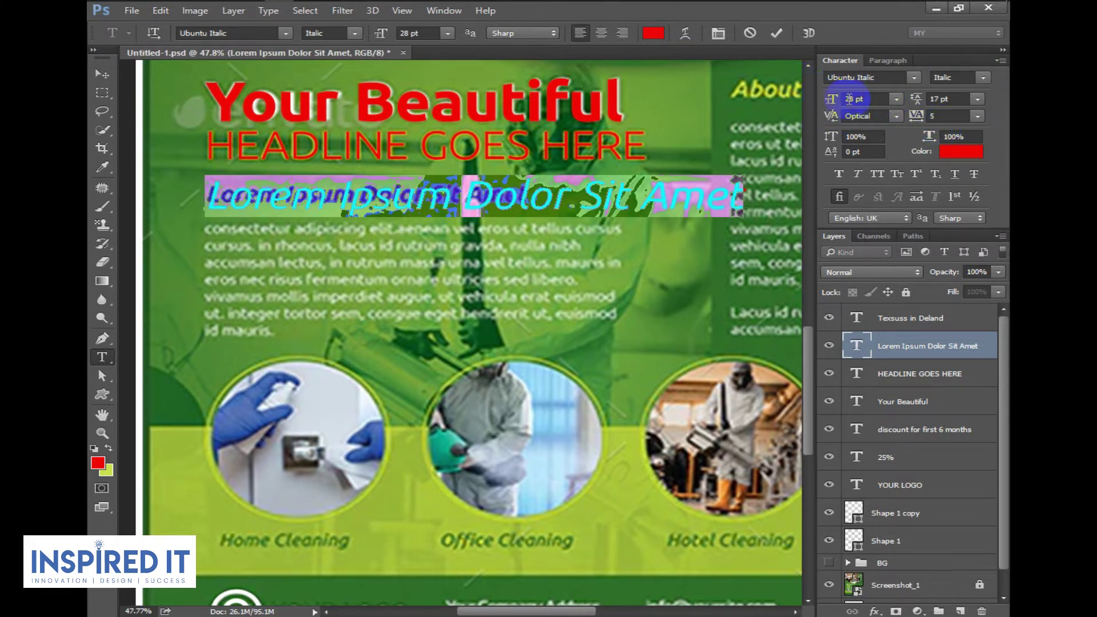
{"action": "type", "text": "16"}
{"action": "key", "text": "Return"}
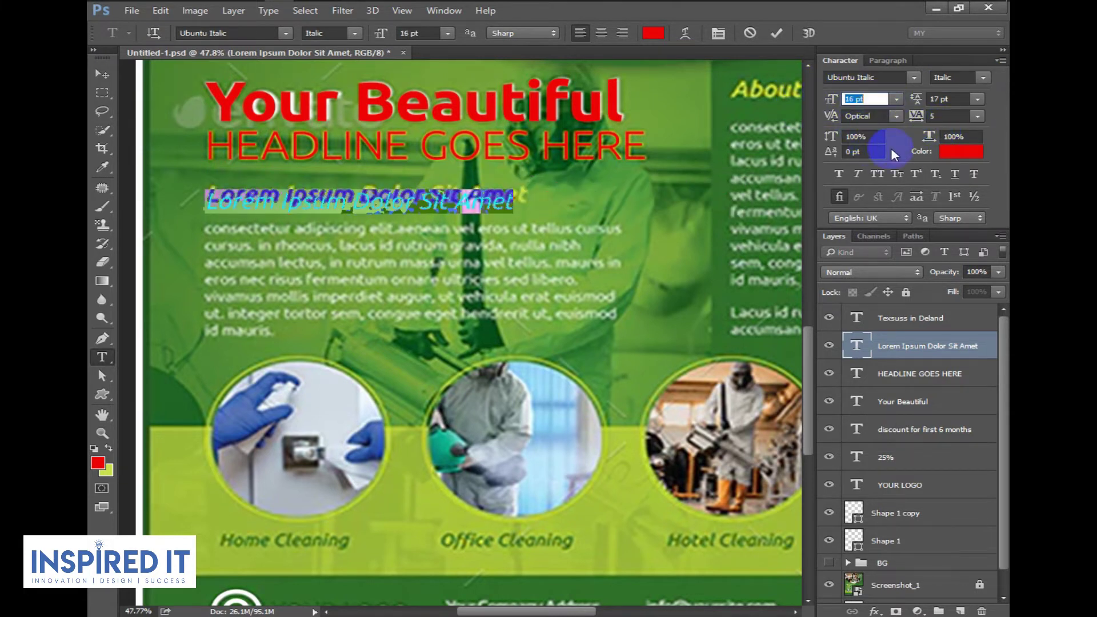
{"action": "left_click", "coordinate": [978, 115]}
{"action": "left_click", "coordinate": [960, 289]}
{"action": "left_click", "coordinate": [111, 72]}
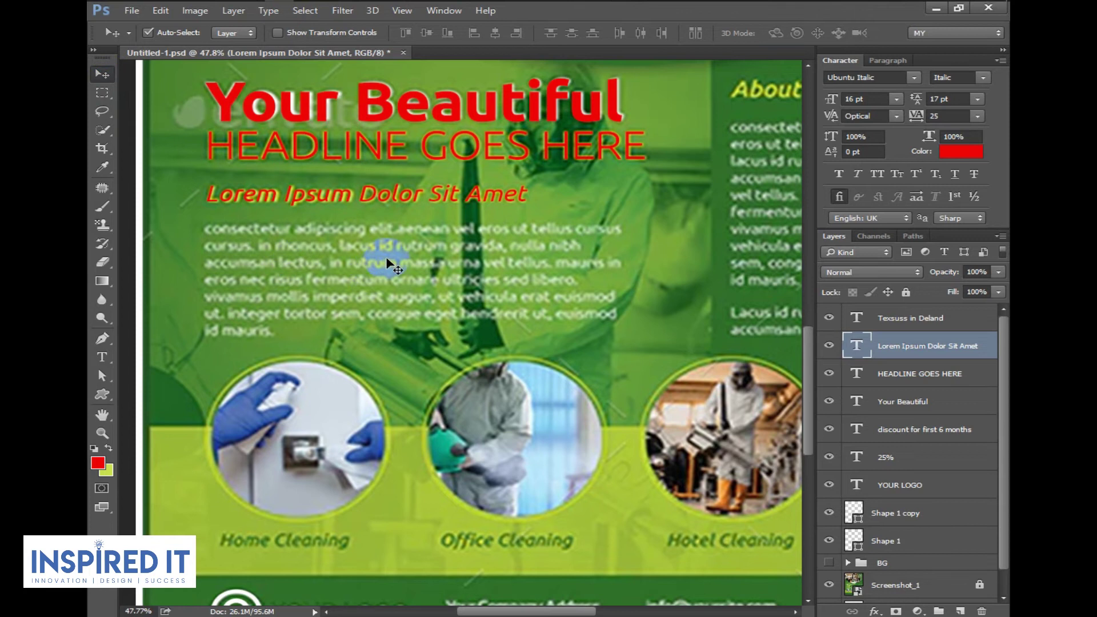
Duplicate the Lorem Ipsum line below itself and nudge the copy up.
{"action": "scroll", "coordinate": [385, 256], "scroll_direction": "down", "scroll_amount": 3}
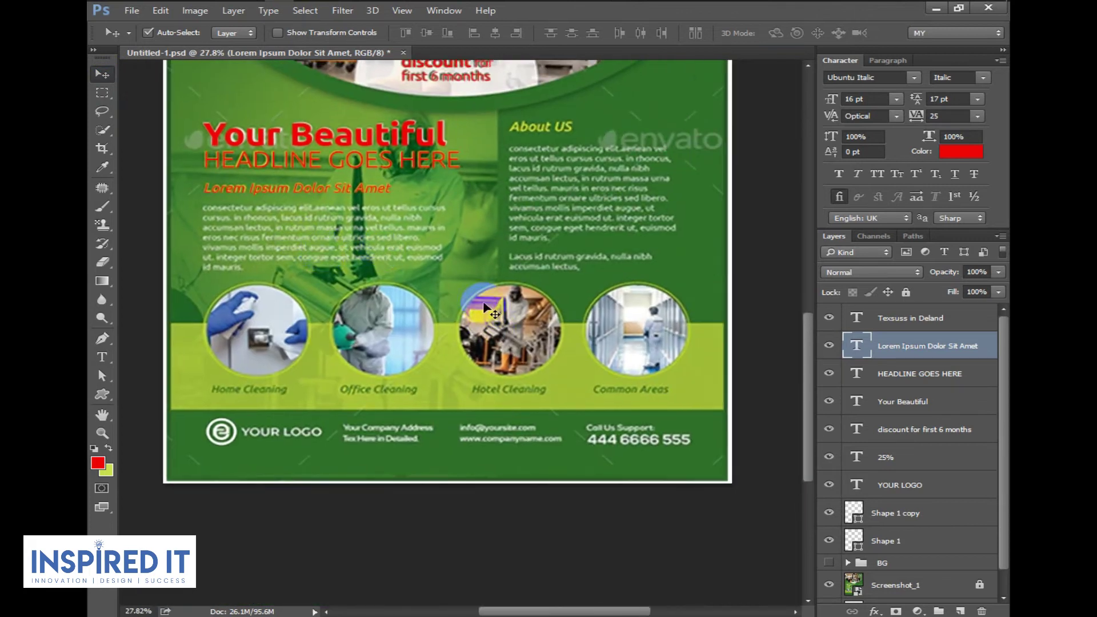
{"action": "left_click_drag", "start_coordinate": [264, 195], "coordinate": [260, 216]}
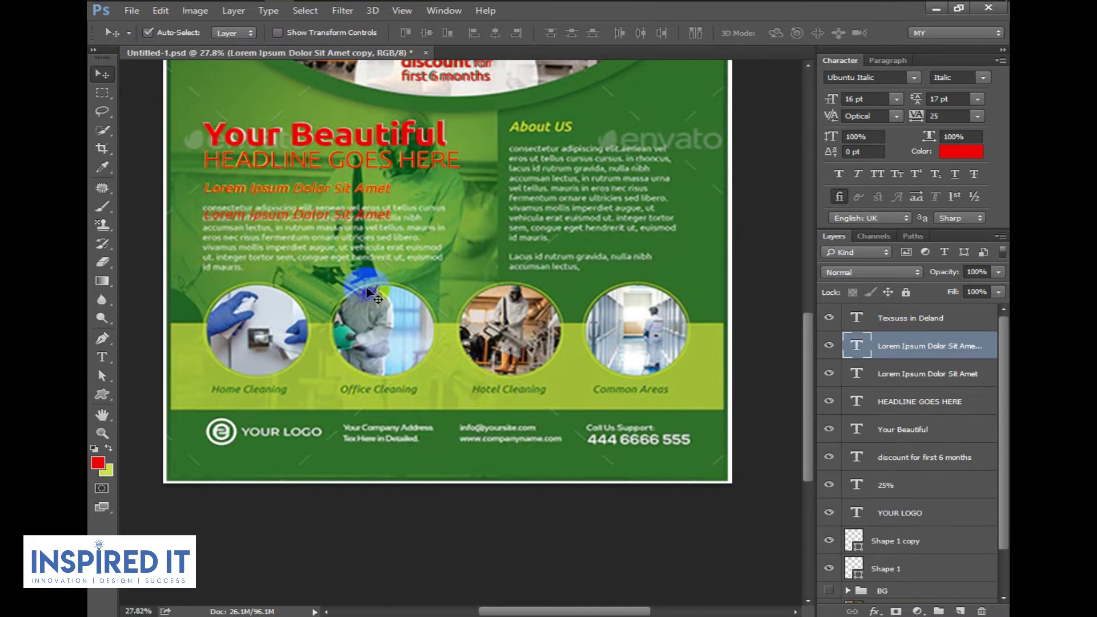
{"action": "key", "text": "shift+Up"}
{"action": "key", "text": "shift+Up"}
{"action": "key", "text": "shift+Up"}
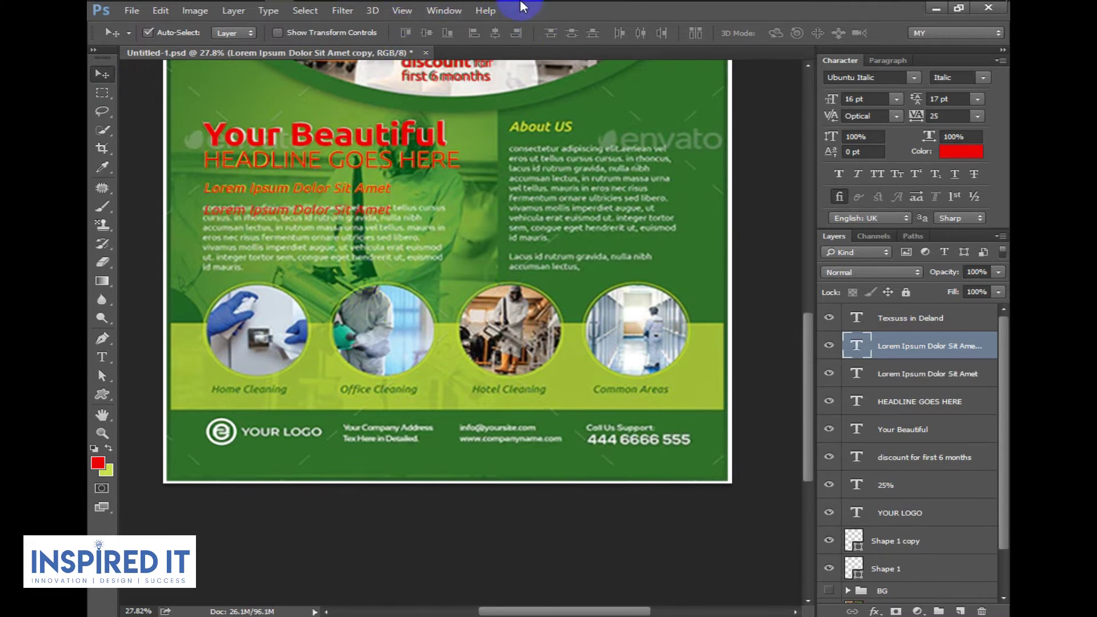
Paste the first body paragraph into the copy, then delete that layer and show rulers.
{"action": "left_click", "coordinate": [522, 7]}
{"action": "mouse_move", "coordinate": [646, 199]}
{"action": "left_mouse_down"}
{"action": "mouse_move", "coordinate": [828, 278]}
{"action": "mouse_move", "coordinate": [834, 336]}
{"action": "left_mouse_up"}
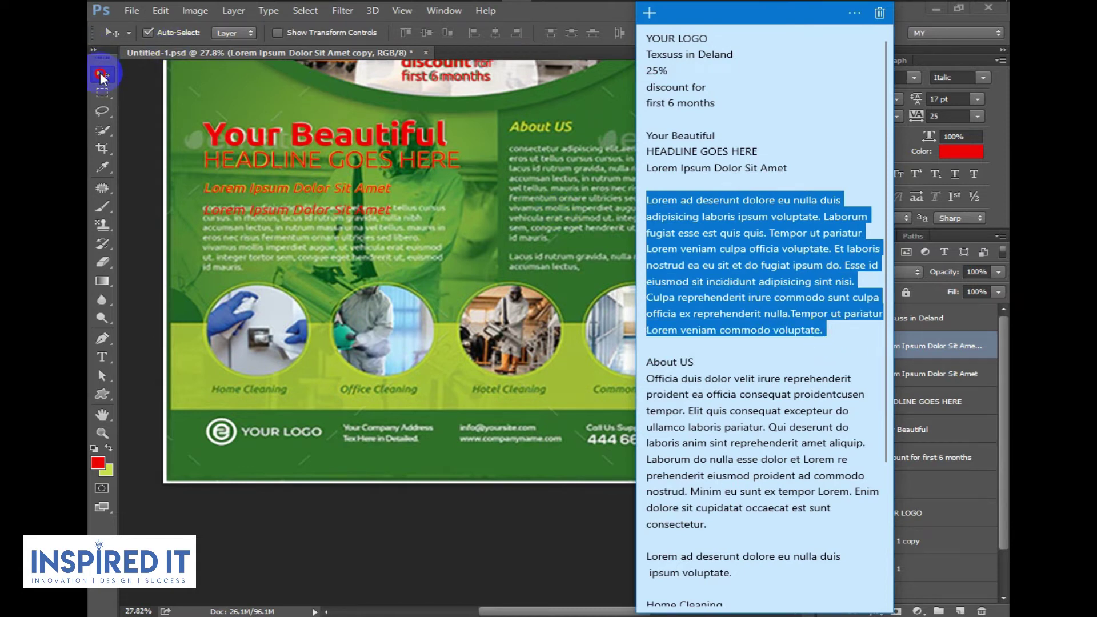
{"action": "left_click", "coordinate": [100, 74]}
{"action": "scroll", "coordinate": [208, 191], "scroll_direction": "up", "scroll_amount": 5}
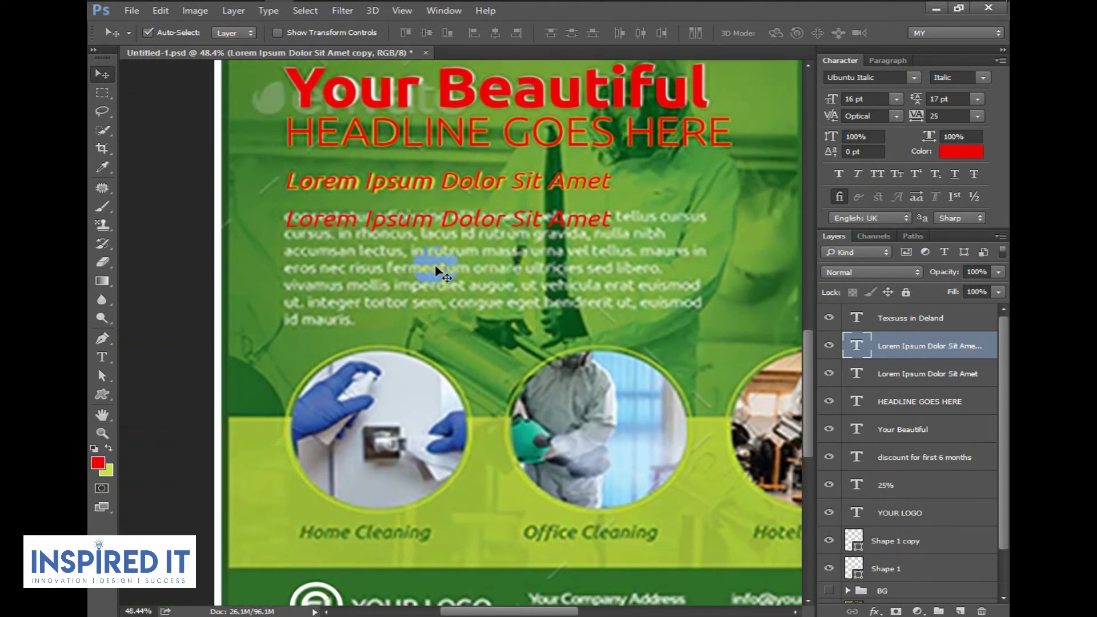
{"action": "double_click", "coordinate": [856, 347]}
{"action": "key", "text": "ctrl+v"}
{"action": "left_click", "coordinate": [101, 74]}
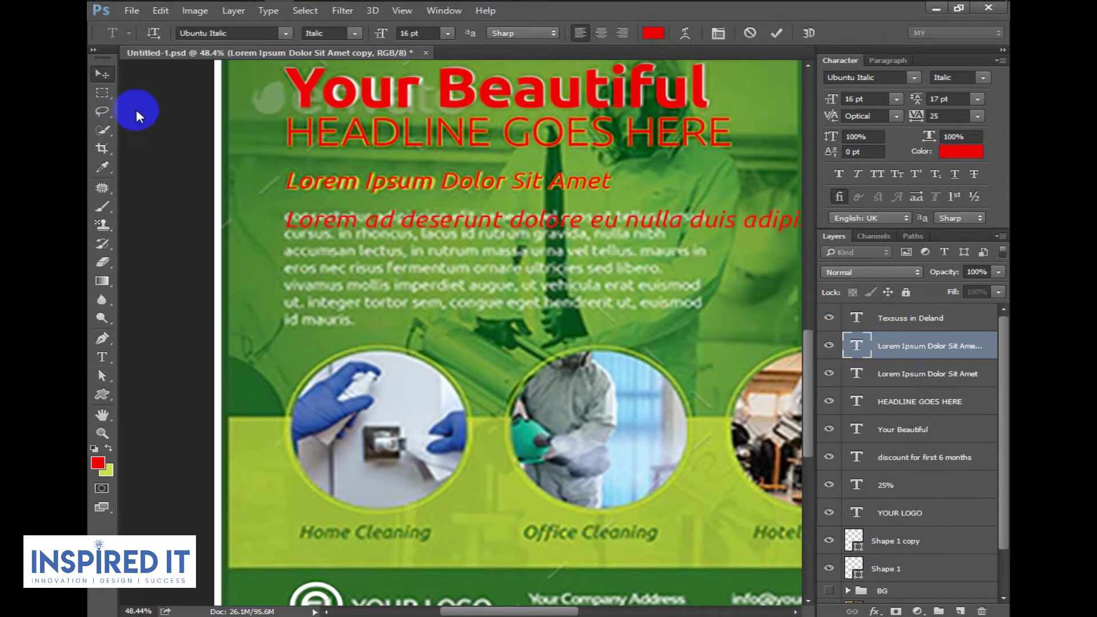
{"action": "key", "text": "Delete"}
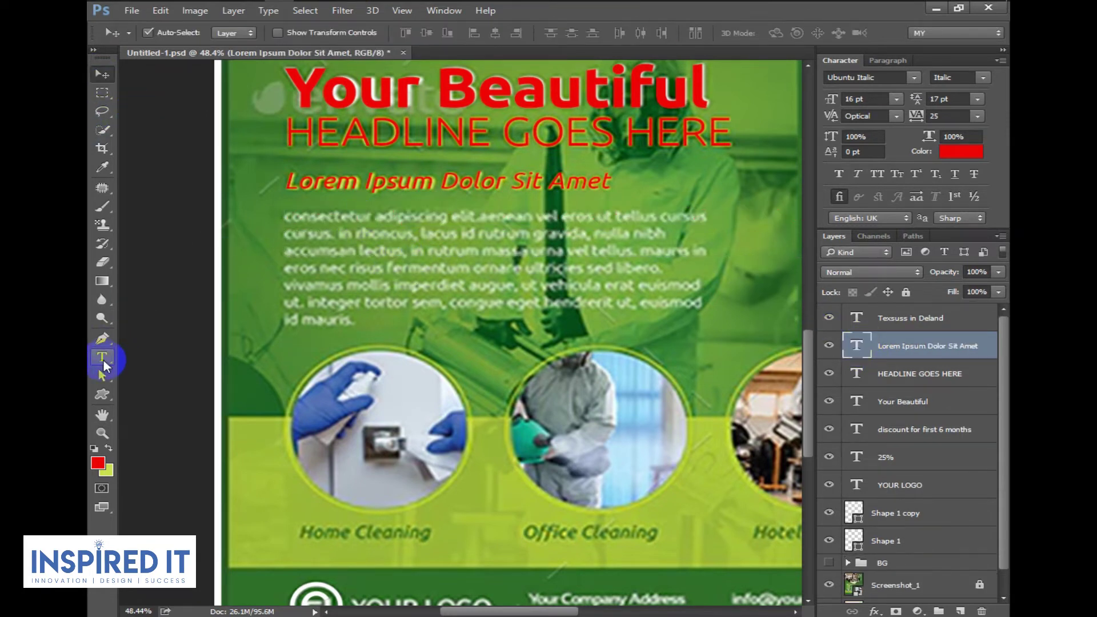
{"action": "key", "text": "ctrl+r"}
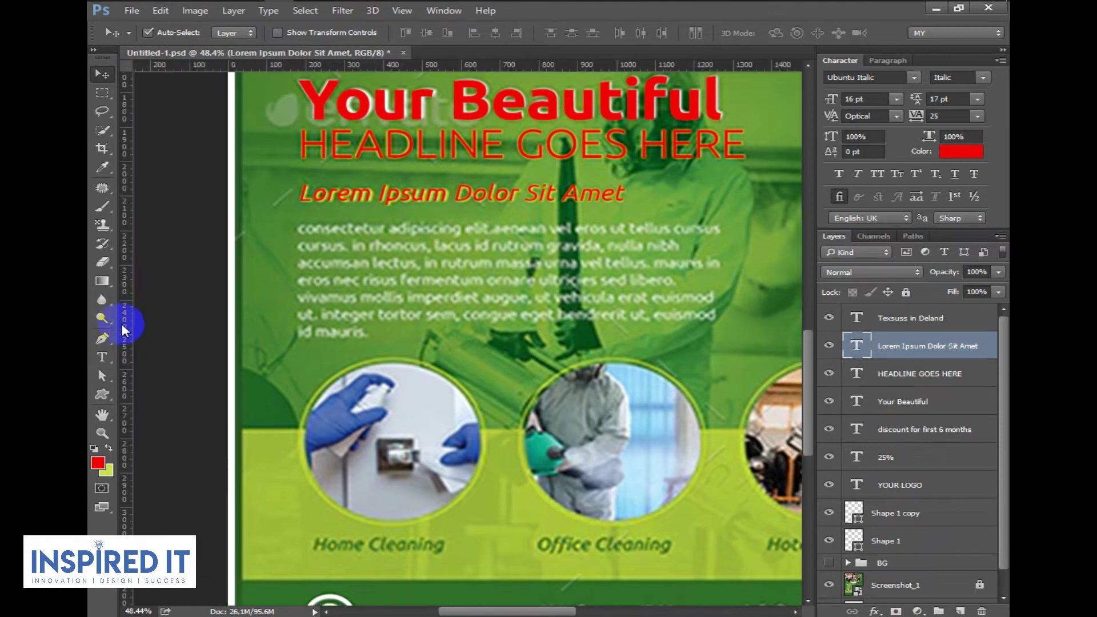
Place vertical guides at the left and right edges of the headline column.
{"action": "mouse_move", "coordinate": [124, 330]}
{"action": "left_mouse_down"}
{"action": "mouse_move", "coordinate": [300, 343]}
{"action": "mouse_move", "coordinate": [241, 319]}
{"action": "mouse_move", "coordinate": [231, 350]}
{"action": "mouse_move", "coordinate": [128, 362]}
{"action": "mouse_move", "coordinate": [722, 394]}
{"action": "left_mouse_up"}
{"action": "scroll", "coordinate": [291, 190], "scroll_direction": "up", "scroll_amount": 3}
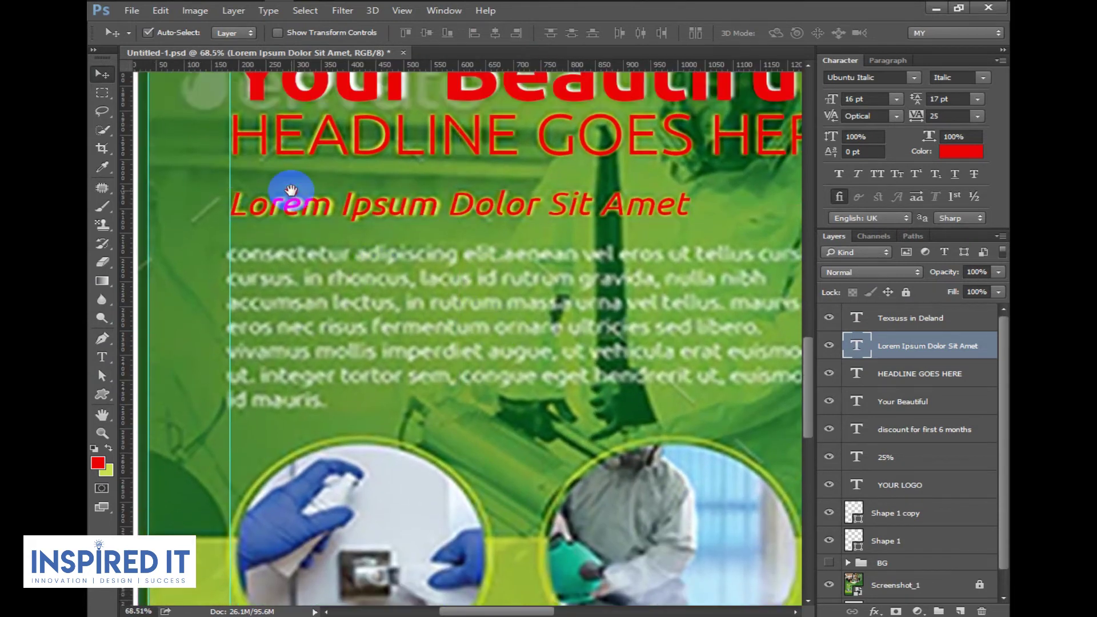
{"action": "left_click_drag", "start_coordinate": [291, 191], "coordinate": [253, 298]}
{"action": "left_click", "coordinate": [204, 182]}
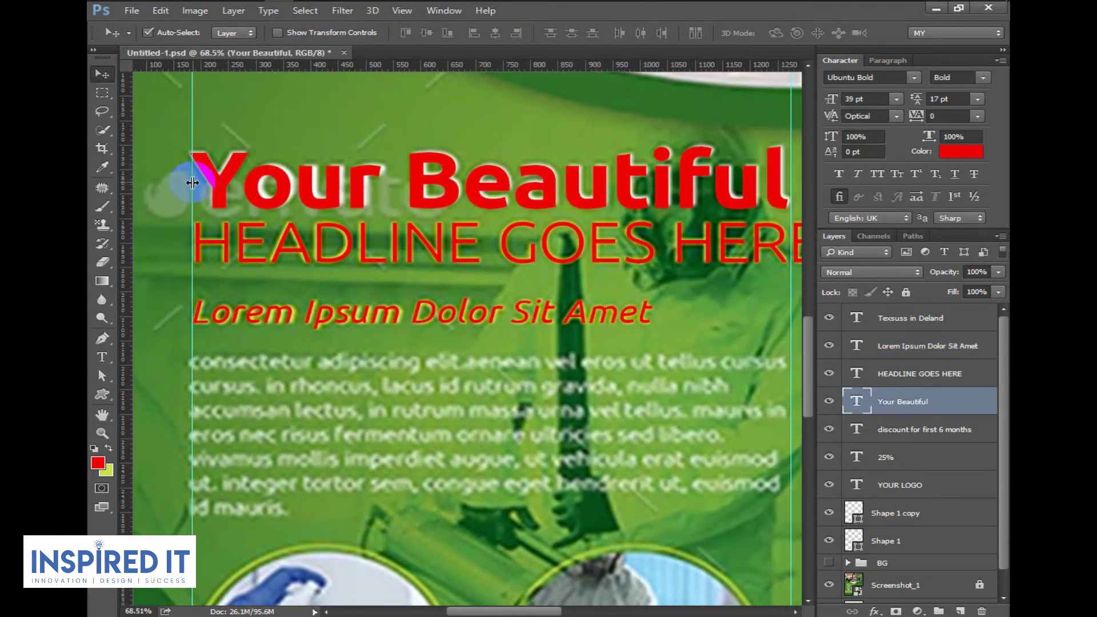
{"action": "left_click_drag", "start_coordinate": [189, 194], "coordinate": [640, 353]}
{"action": "scroll", "coordinate": [457, 286], "scroll_direction": "down", "scroll_amount": 3}
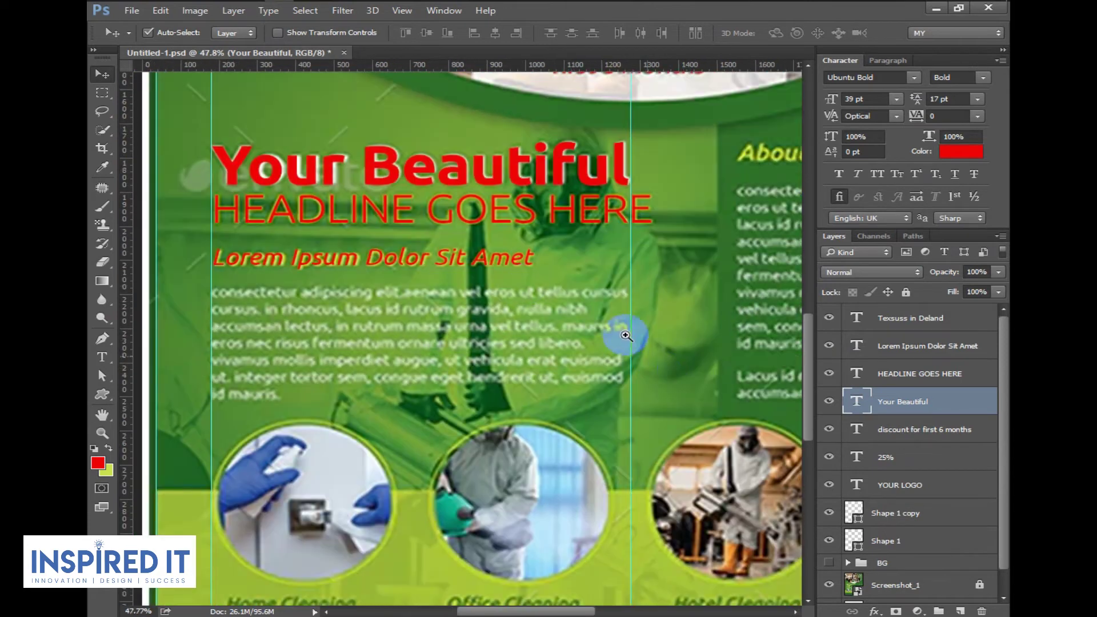
{"action": "scroll", "coordinate": [634, 343], "scroll_direction": "up", "scroll_amount": 5}
{"action": "scroll", "coordinate": [628, 361], "scroll_direction": "down", "scroll_amount": 8}
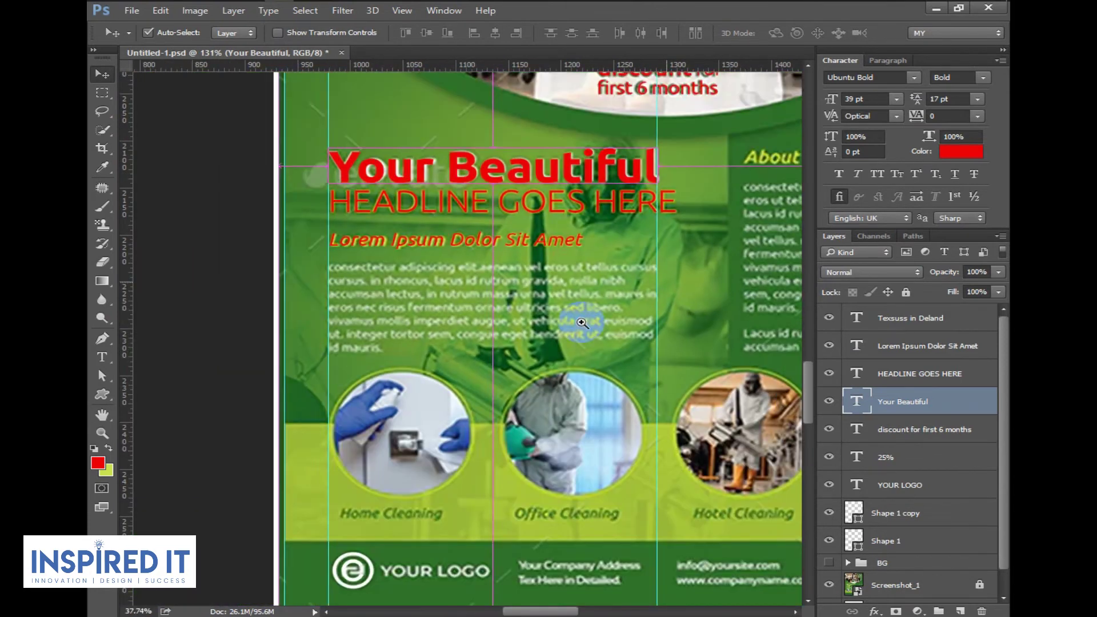
{"action": "left_click", "coordinate": [104, 359]}
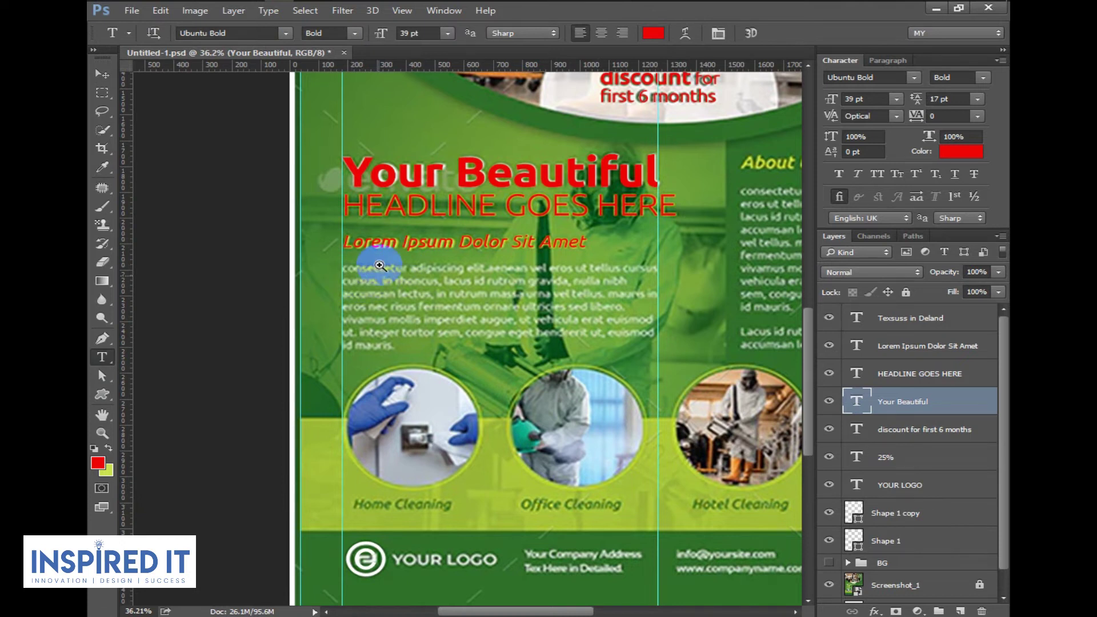
{"action": "scroll", "coordinate": [490, 297], "scroll_direction": "up", "scroll_amount": 3}
Draw a paragraph text box spanning the guided column beneath the subtitle.
{"action": "left_click_drag", "start_coordinate": [234, 257], "coordinate": [537, 360]}
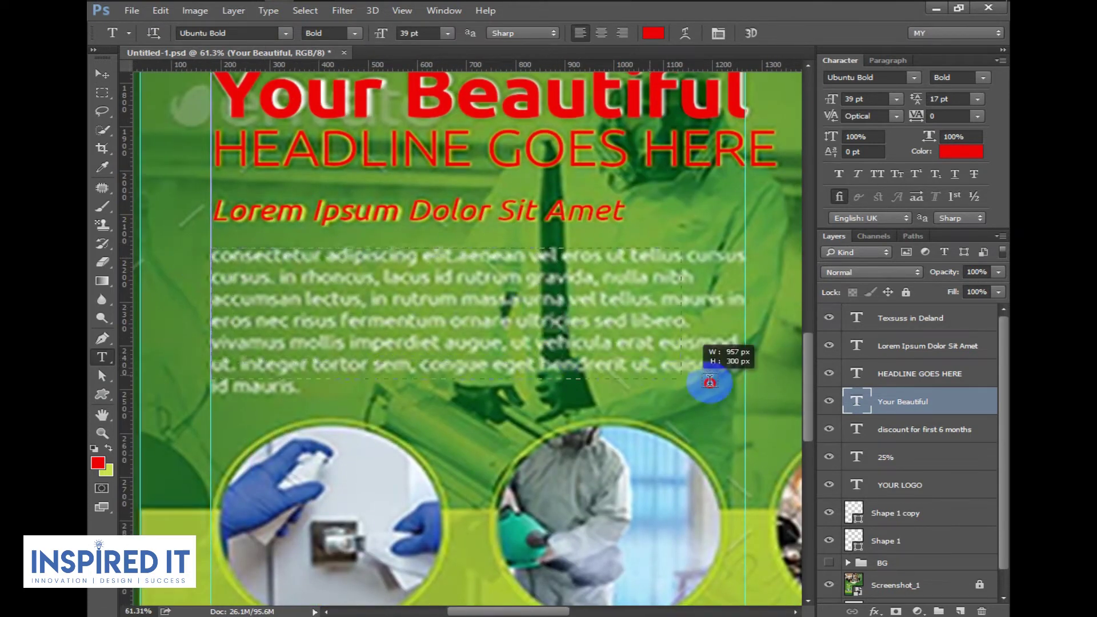
{"action": "left_click_drag", "start_coordinate": [536, 360], "coordinate": [739, 402]}
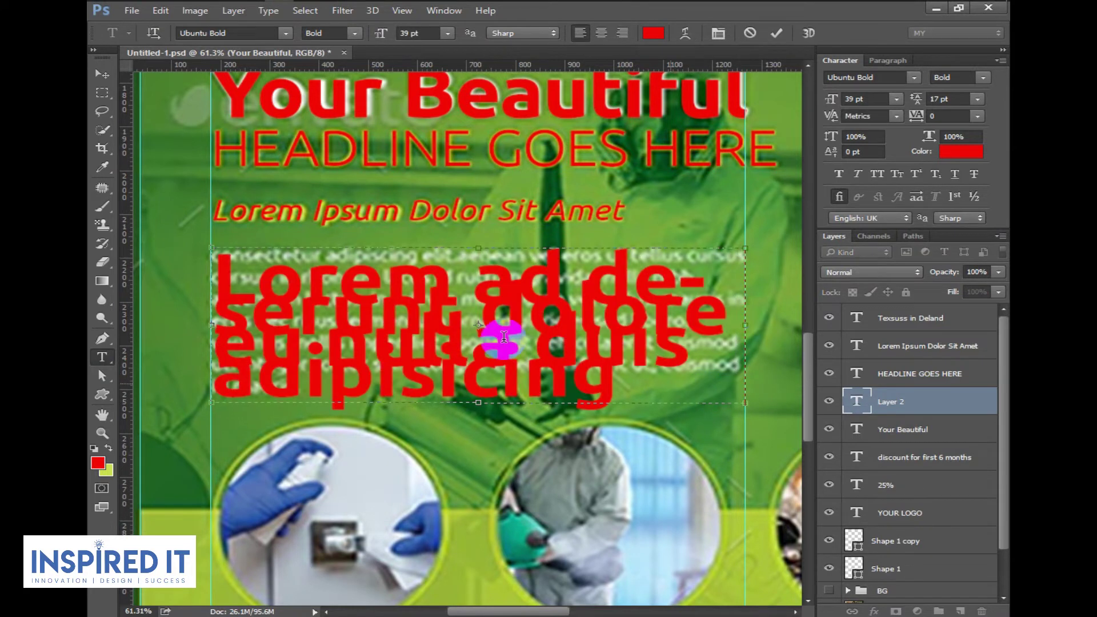
{"action": "double_click", "coordinate": [864, 405]}
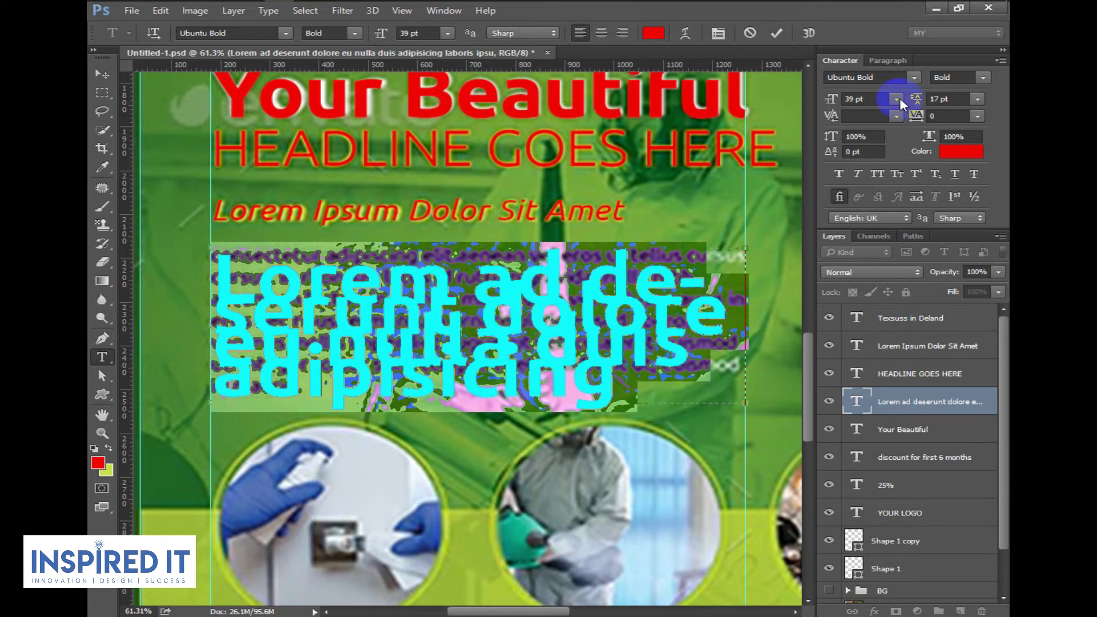
Set the paragraph to Ubuntu Regular 9 pt, 12 pt leading, Optical kerning.
{"action": "left_click", "coordinate": [896, 98]}
{"action": "left_click", "coordinate": [878, 168]}
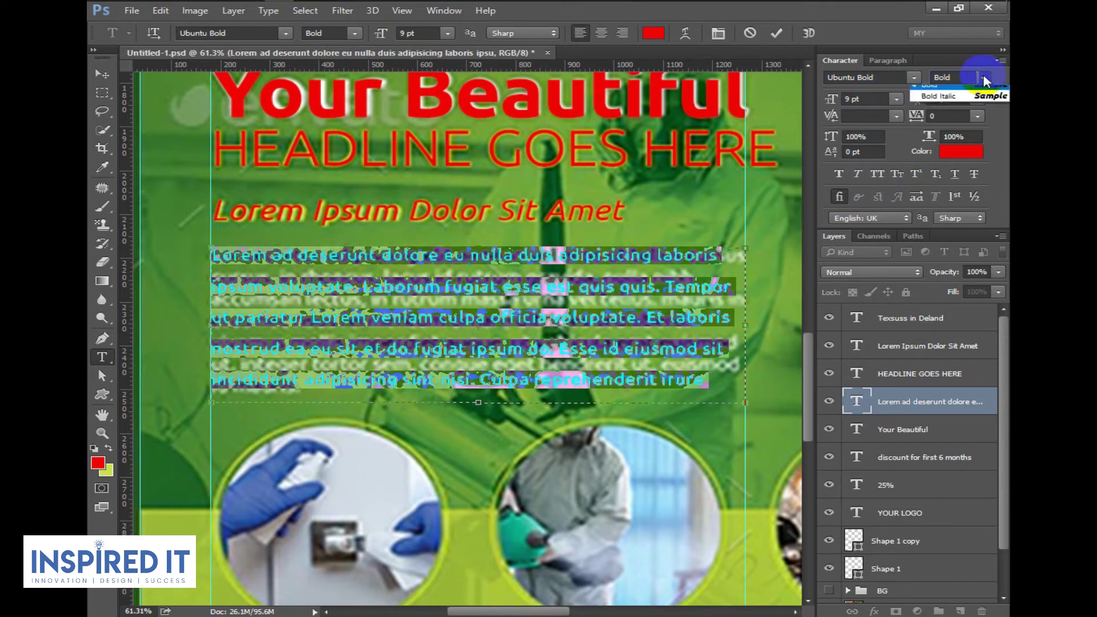
{"action": "left_click", "coordinate": [944, 116]}
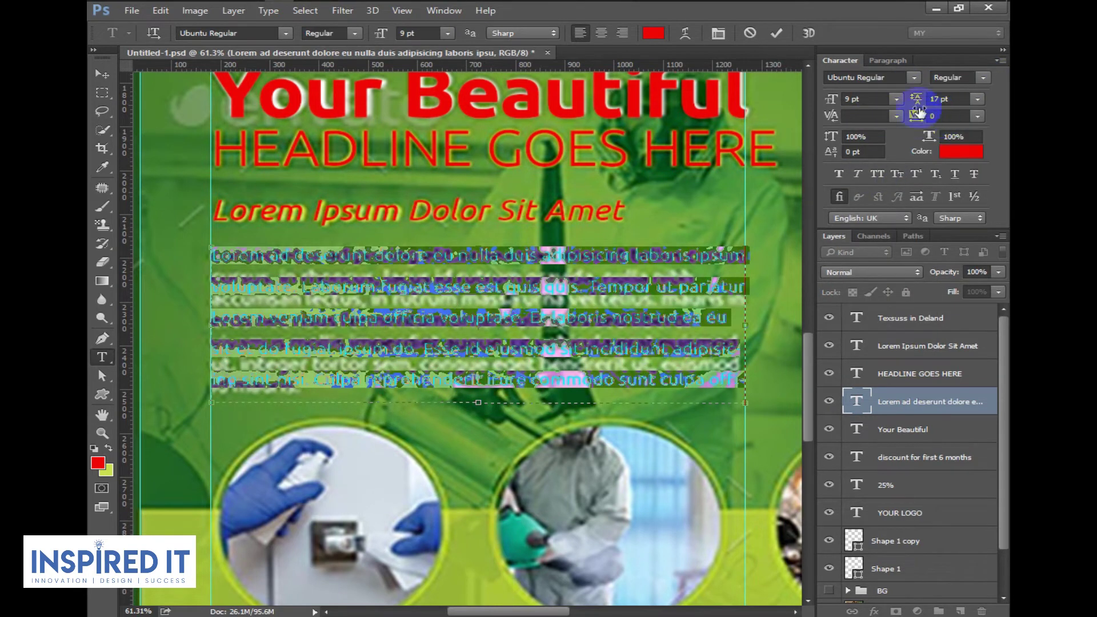
{"action": "left_click", "coordinate": [978, 99]}
{"action": "left_click", "coordinate": [949, 214]}
{"action": "left_click", "coordinate": [896, 116]}
{"action": "left_click", "coordinate": [885, 149]}
{"action": "left_click", "coordinate": [104, 74]}
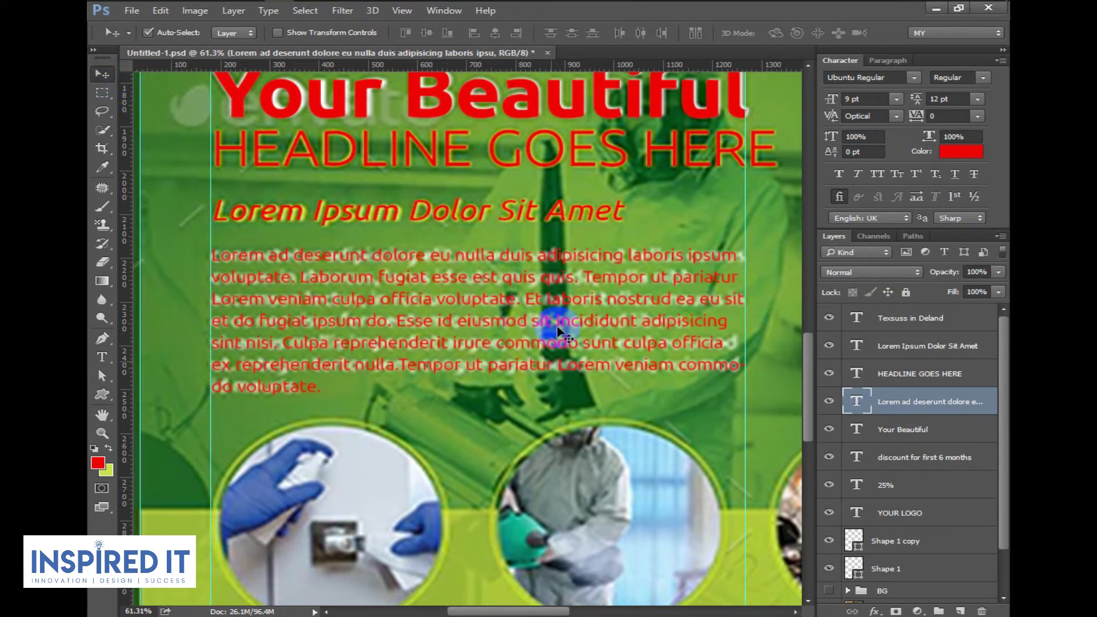
Reopen the paragraph for editing, reposition the insertion point, and commit.
{"action": "scroll", "coordinate": [557, 330], "scroll_direction": "up", "scroll_amount": 2}
{"action": "scroll", "coordinate": [657, 343], "scroll_direction": "down", "scroll_amount": 3}
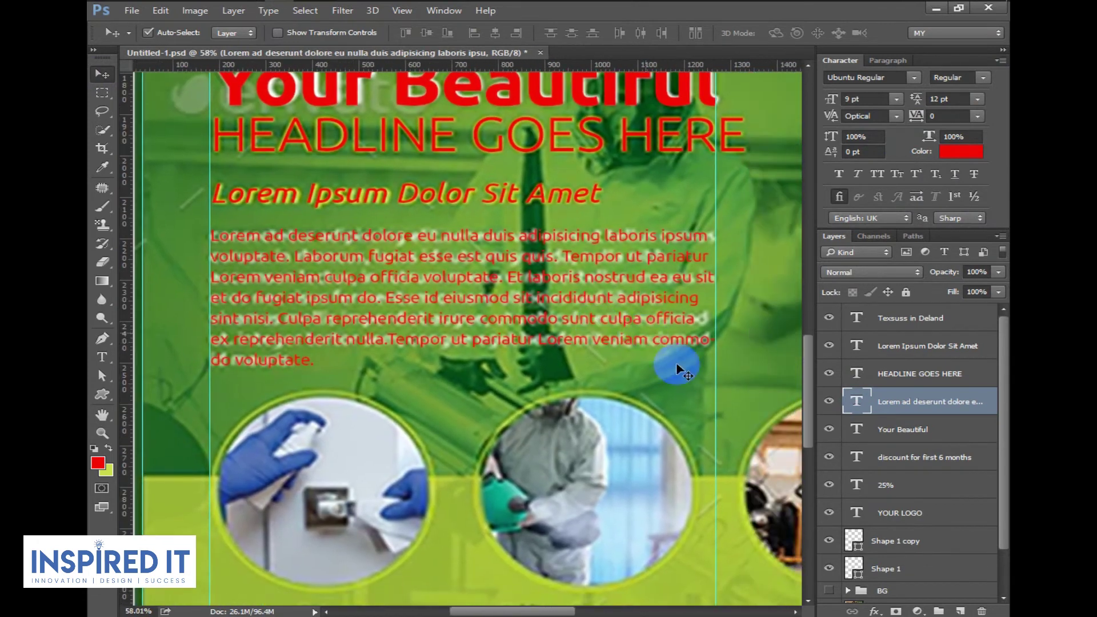
{"action": "double_click", "coordinate": [855, 403]}
{"action": "left_click", "coordinate": [703, 345]}
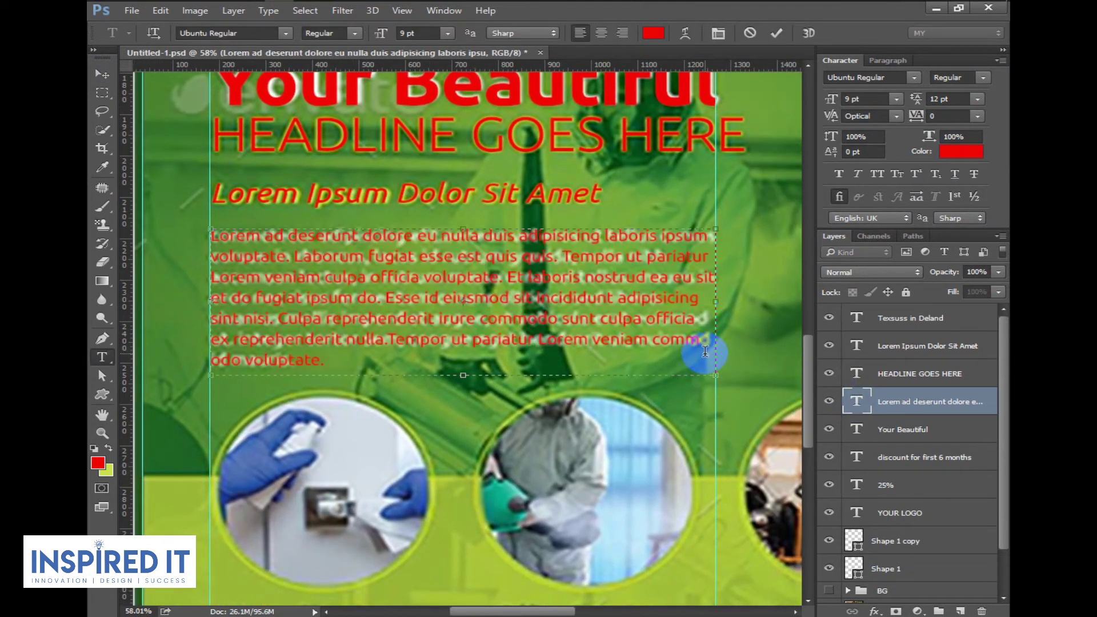
{"action": "left_click", "coordinate": [480, 333]}
{"action": "left_click", "coordinate": [102, 74]}
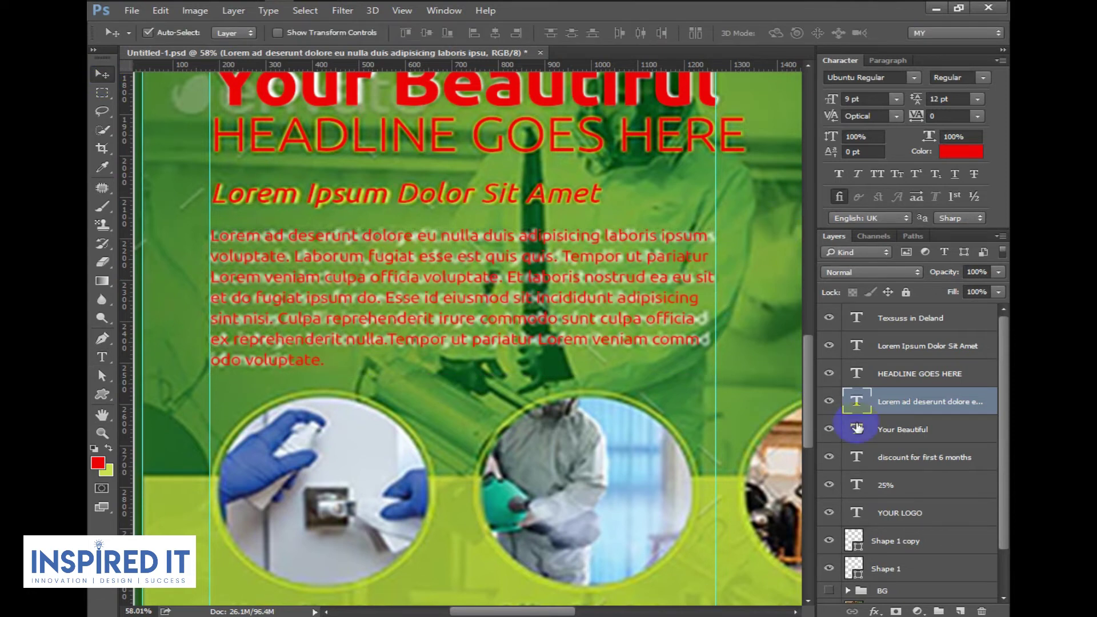
Set tracking to 5 on the paragraph's first and second lines.
{"action": "scroll", "coordinate": [617, 325], "scroll_direction": "down", "scroll_amount": 2}
{"action": "double_click", "coordinate": [855, 401]}
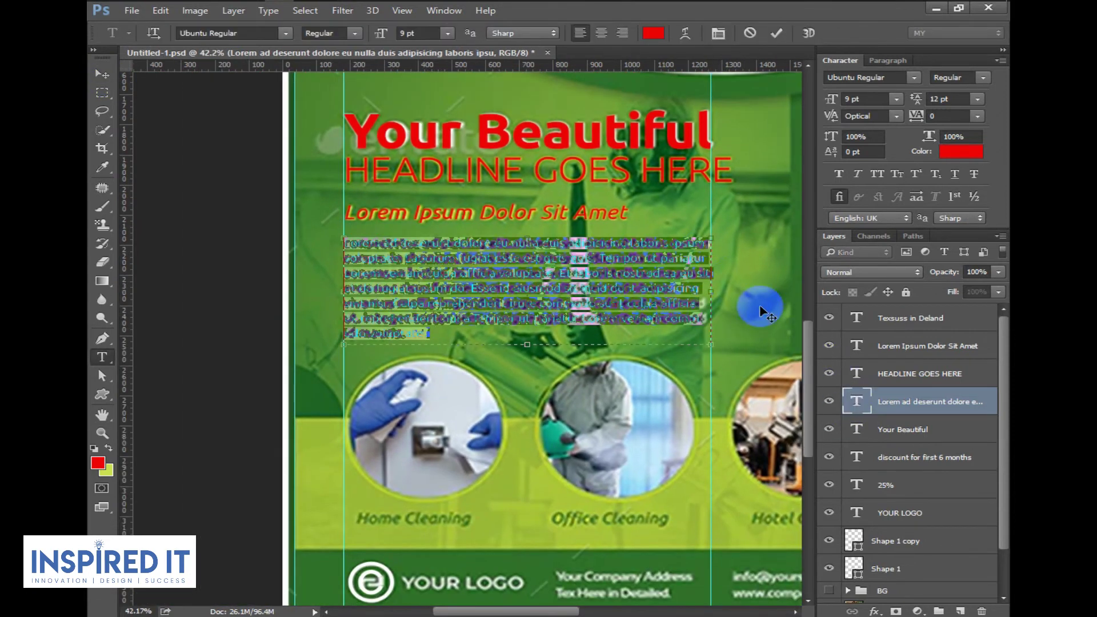
{"action": "triple_click", "coordinate": [344, 245]}
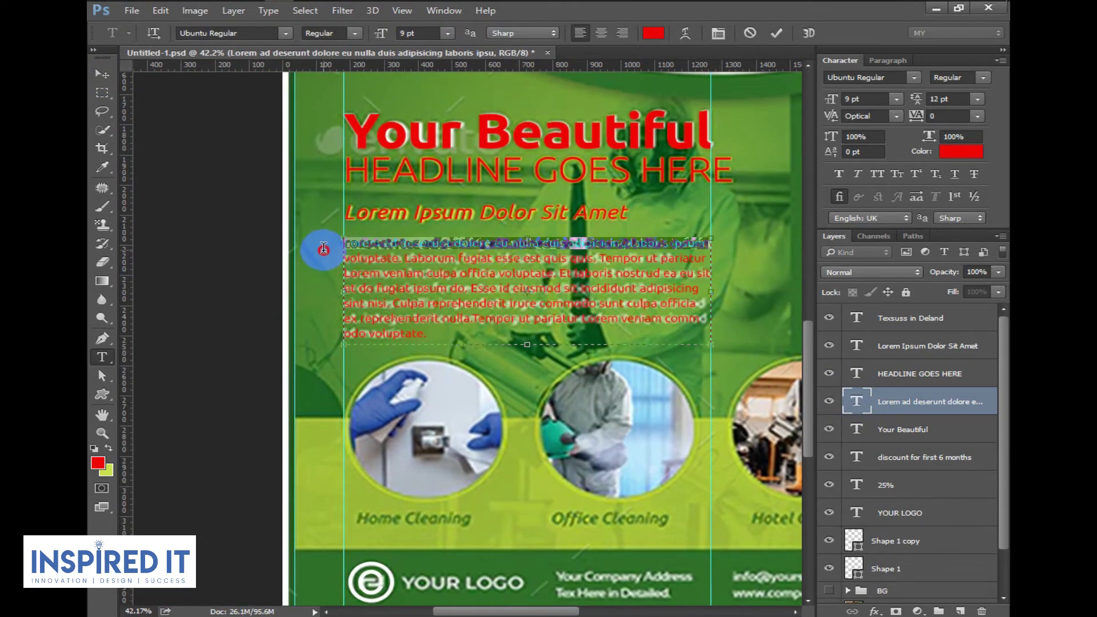
{"action": "left_click", "coordinate": [978, 116]}
{"action": "left_click", "coordinate": [948, 252]}
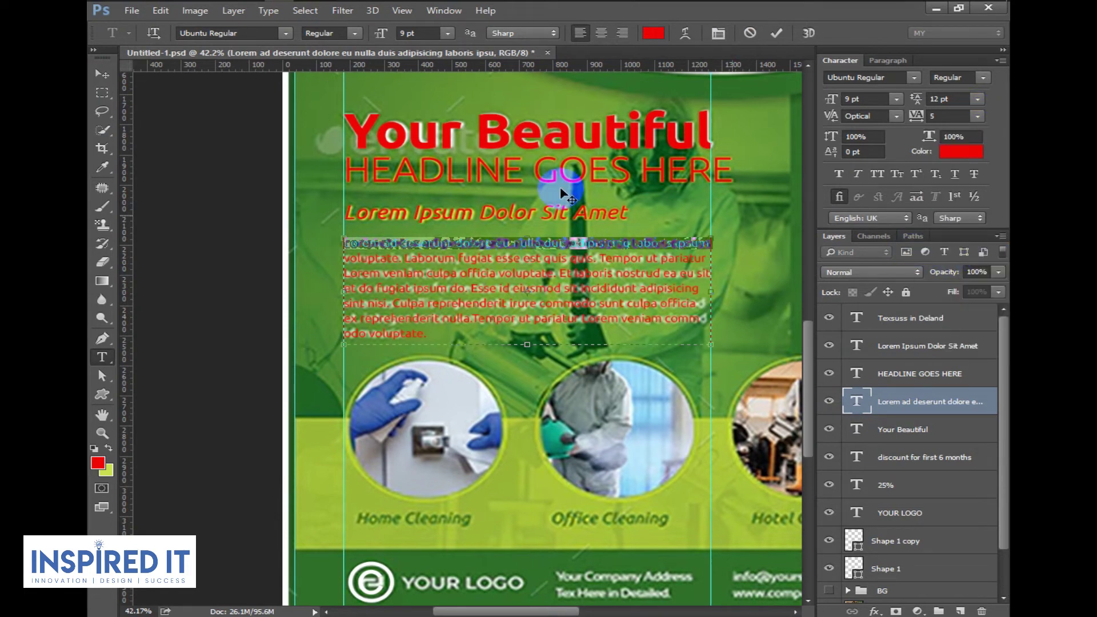
{"action": "left_click_drag", "start_coordinate": [707, 259], "coordinate": [320, 261]}
{"action": "left_click", "coordinate": [977, 116]}
{"action": "left_click", "coordinate": [949, 252]}
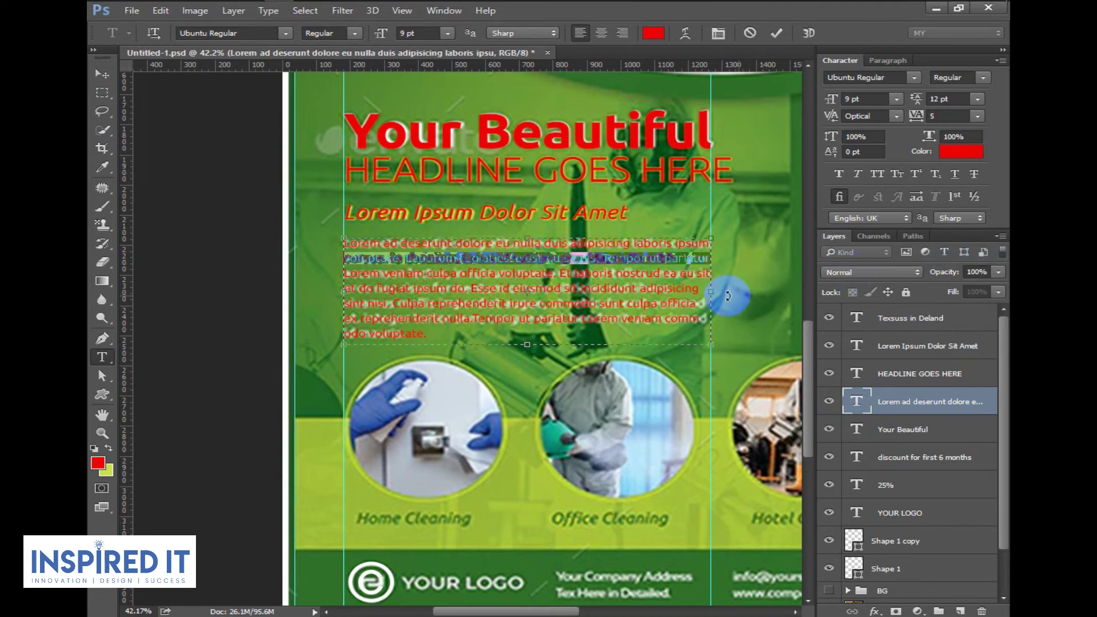
Set the fourth line's tracking to 10, then change it to 12.
{"action": "left_click_drag", "start_coordinate": [698, 288], "coordinate": [320, 290]}
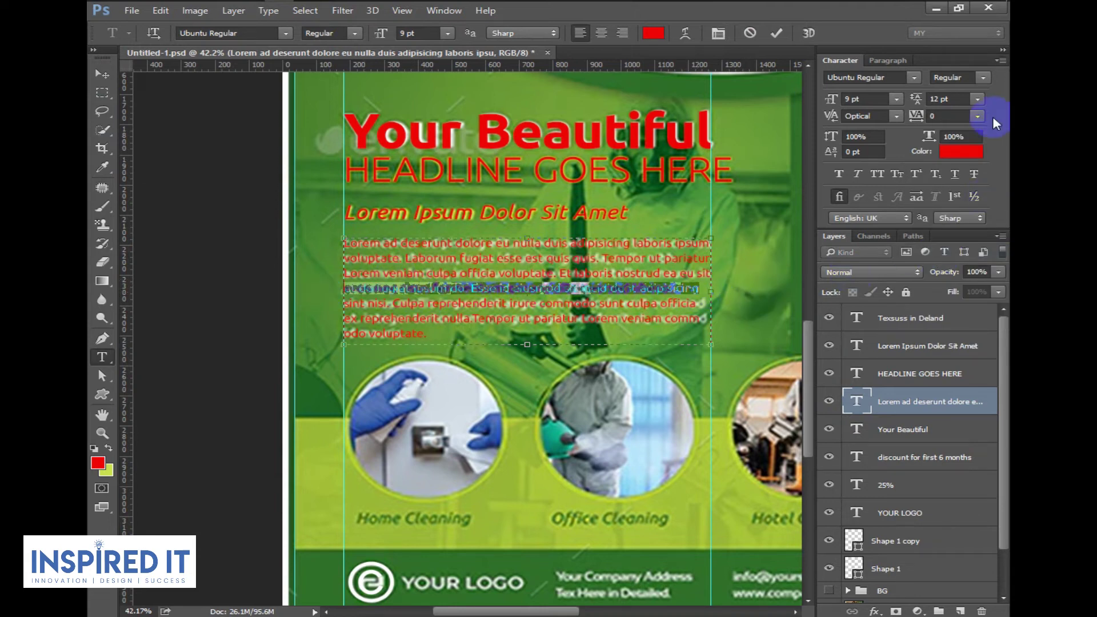
{"action": "left_click", "coordinate": [978, 116]}
{"action": "left_click", "coordinate": [947, 274]}
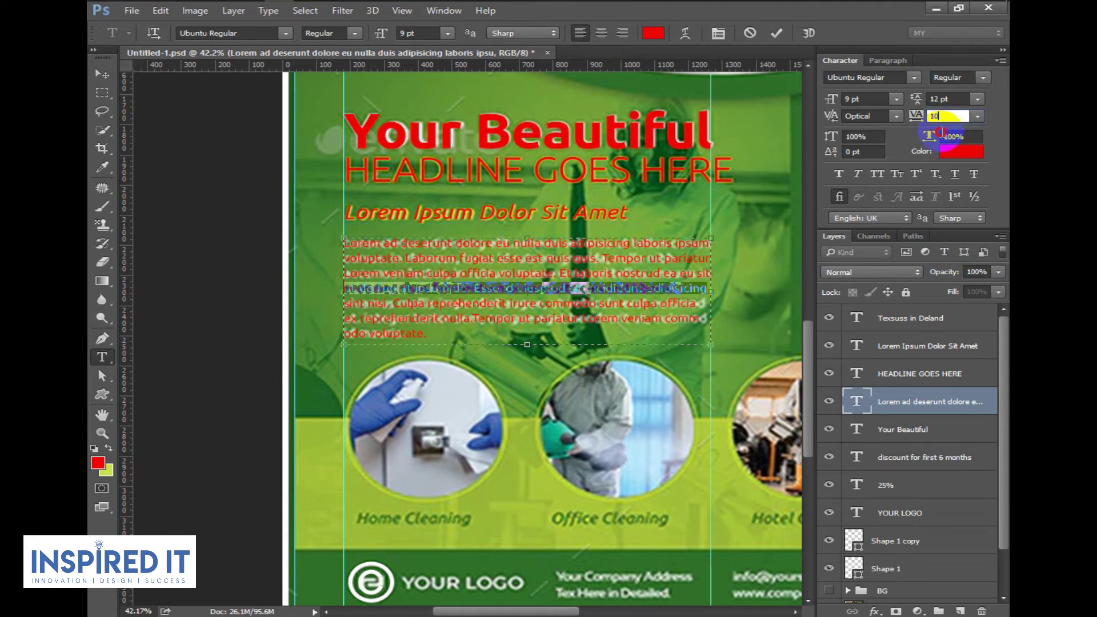
{"action": "left_click", "coordinate": [934, 118]}
{"action": "type", "text": "12"}
Set the sixth line's tracking to 10, adjust the fifth line, and commit the paragraph.
{"action": "left_click_drag", "start_coordinate": [709, 304], "coordinate": [345, 303]}
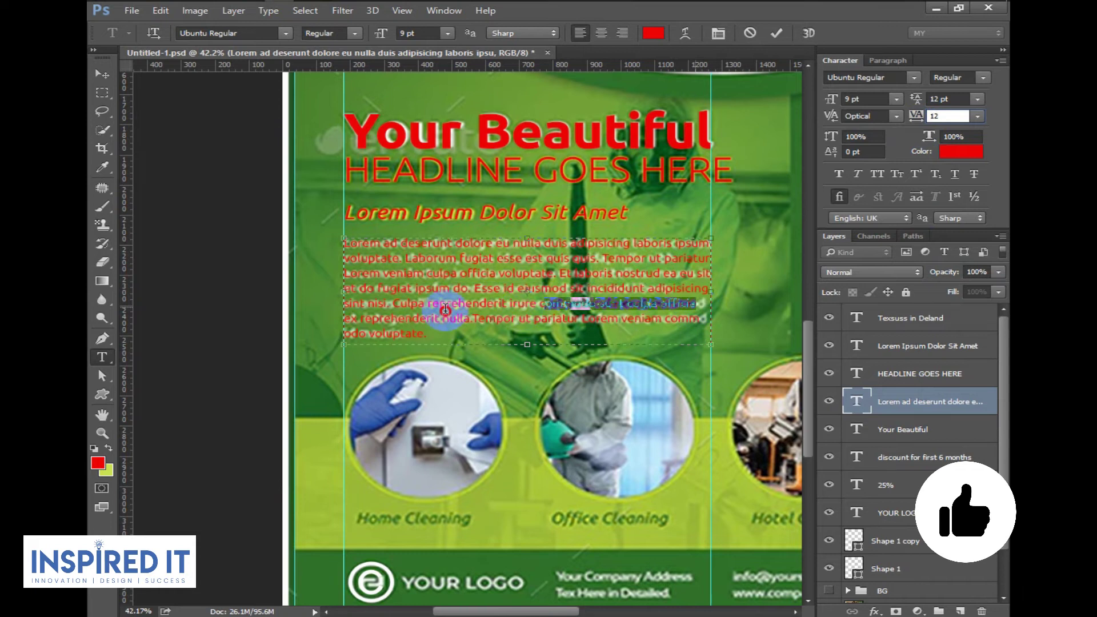
{"action": "left_click_drag", "start_coordinate": [705, 319], "coordinate": [337, 318]}
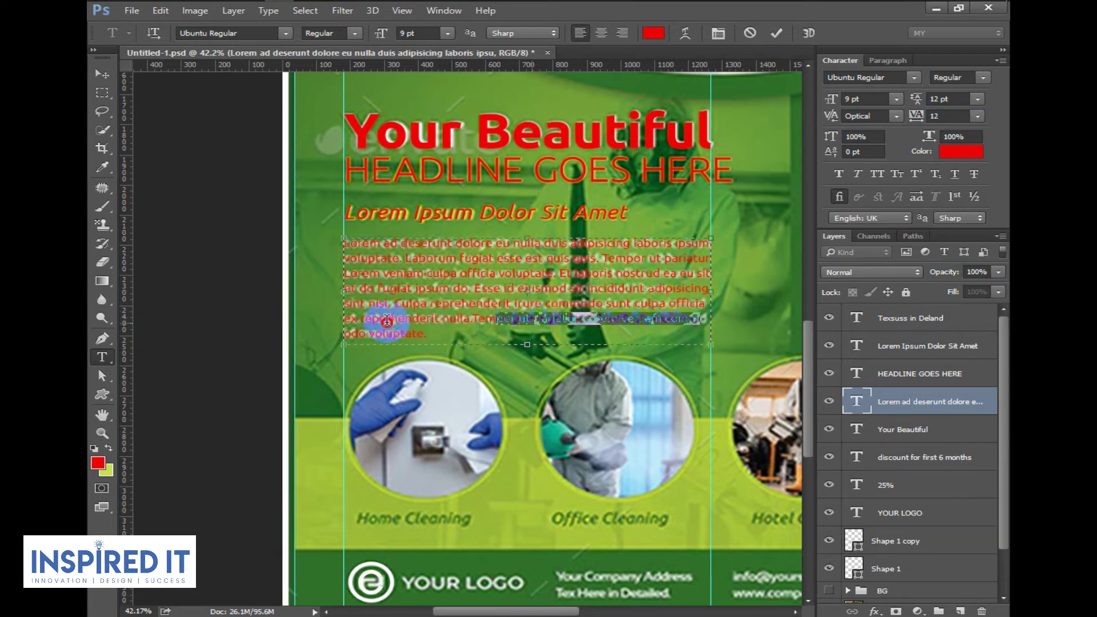
{"action": "left_click", "coordinate": [978, 117]}
{"action": "left_click", "coordinate": [943, 257]}
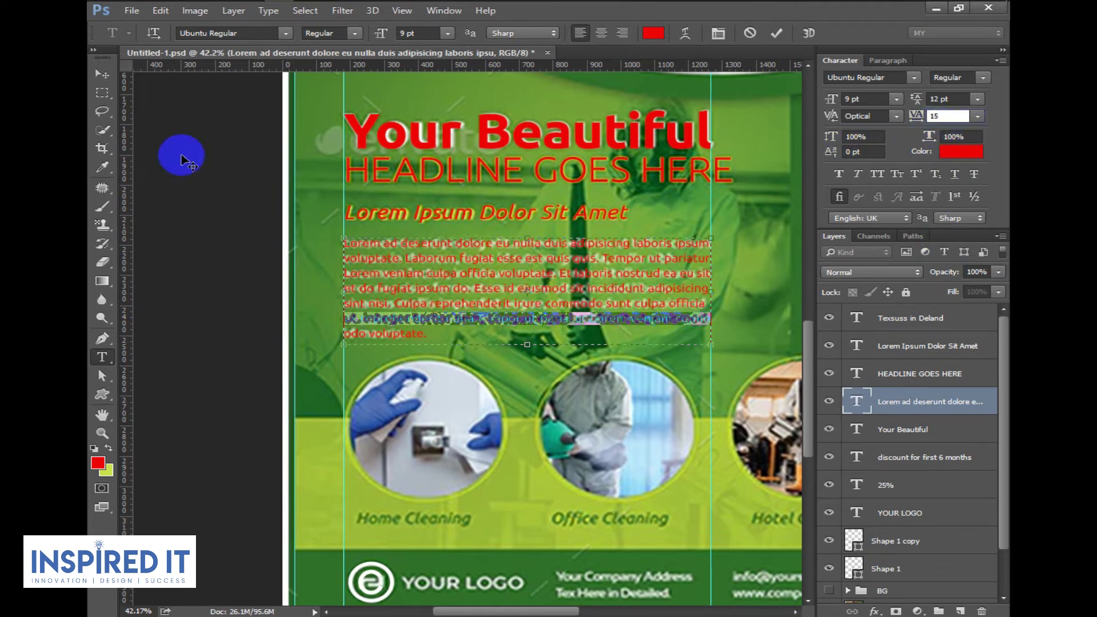
{"action": "left_click_drag", "start_coordinate": [703, 309], "coordinate": [360, 307]}
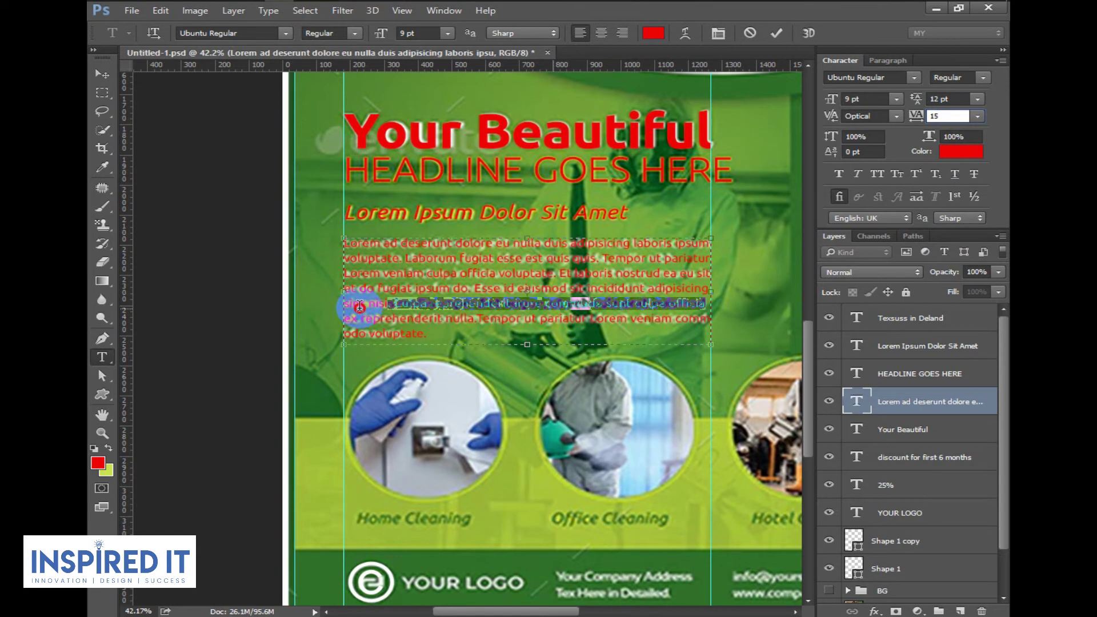
{"action": "left_click", "coordinate": [950, 116]}
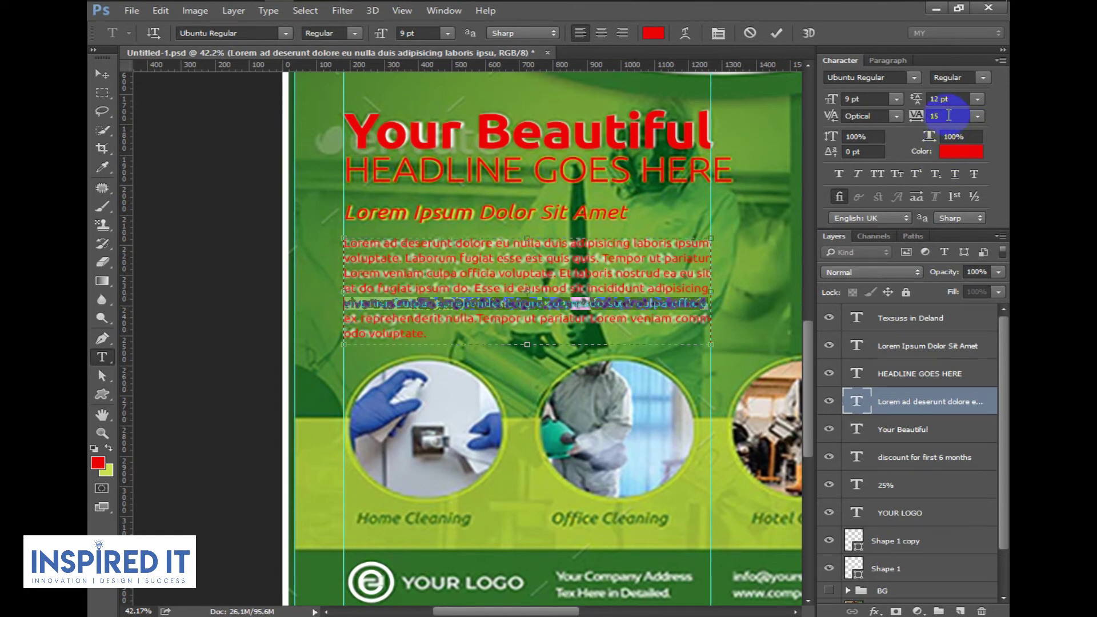
{"action": "left_click", "coordinate": [101, 74]}
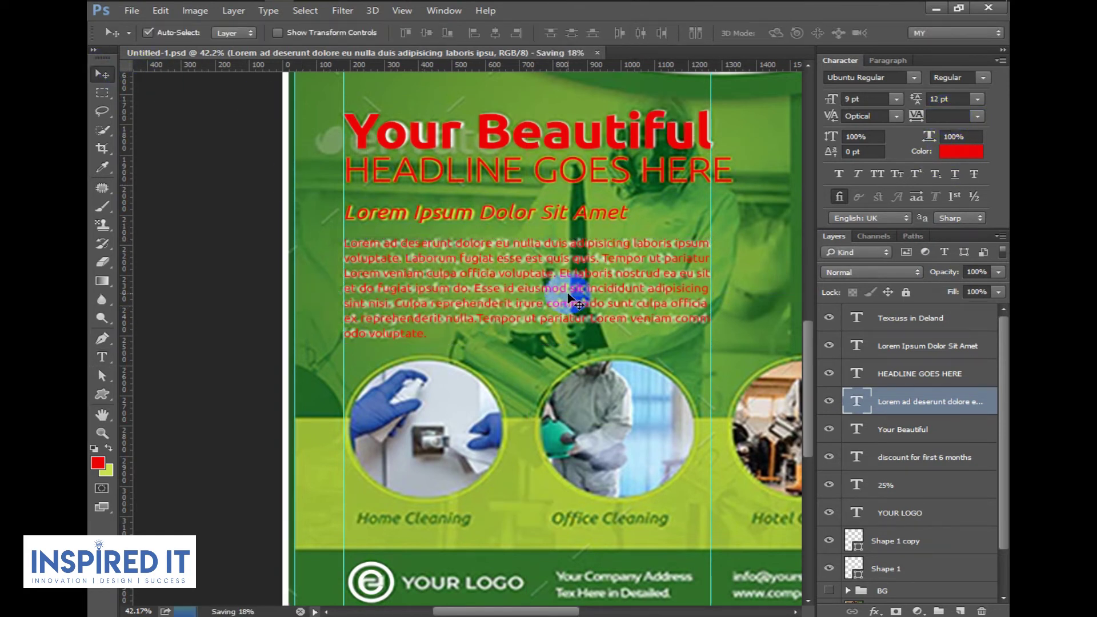
Paste the 'About US' heading from the notes as a new text layer over the reference heading.
{"action": "left_click_drag", "start_coordinate": [602, 233], "coordinate": [490, 279]}
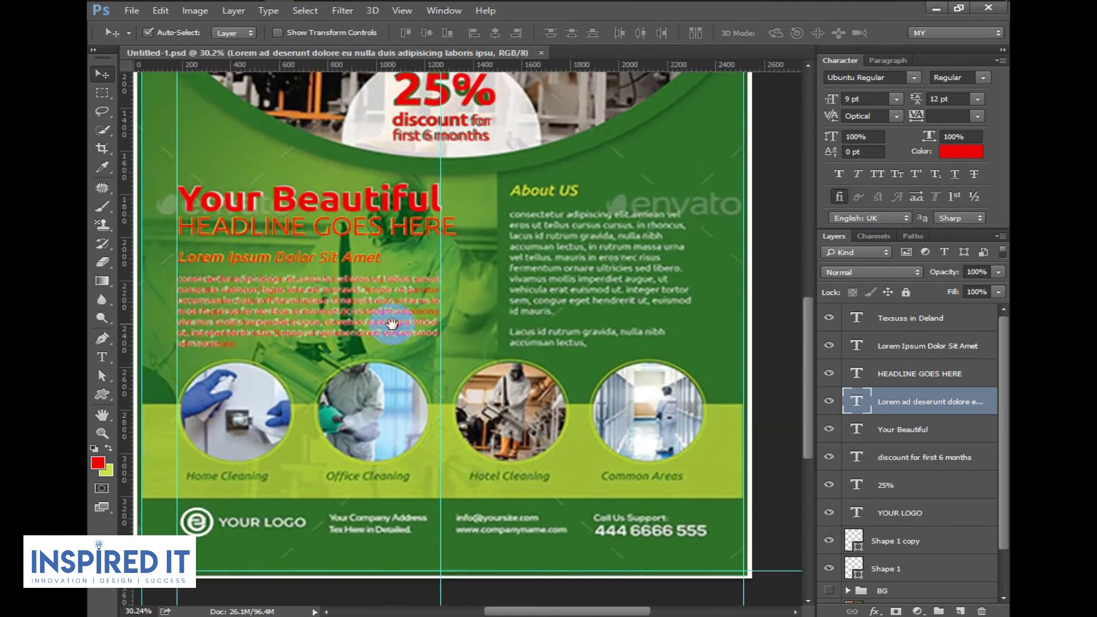
{"action": "left_click", "coordinate": [522, 17]}
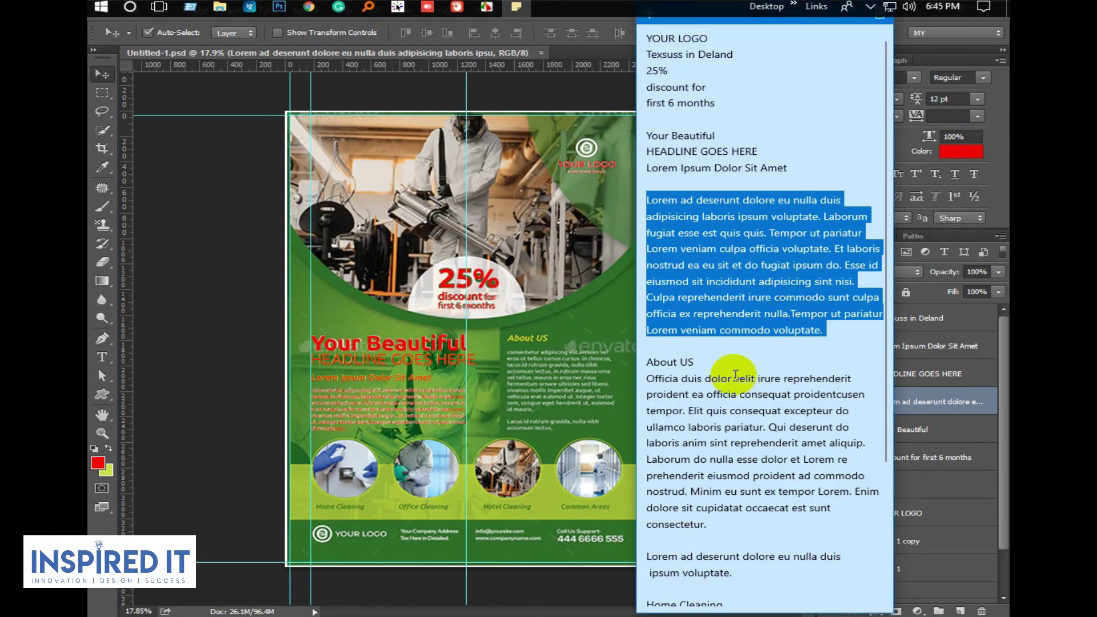
{"action": "left_click_drag", "start_coordinate": [695, 362], "coordinate": [623, 364]}
{"action": "key", "text": "ctrl+c"}
{"action": "left_click", "coordinate": [101, 77]}
{"action": "key", "text": "t"}
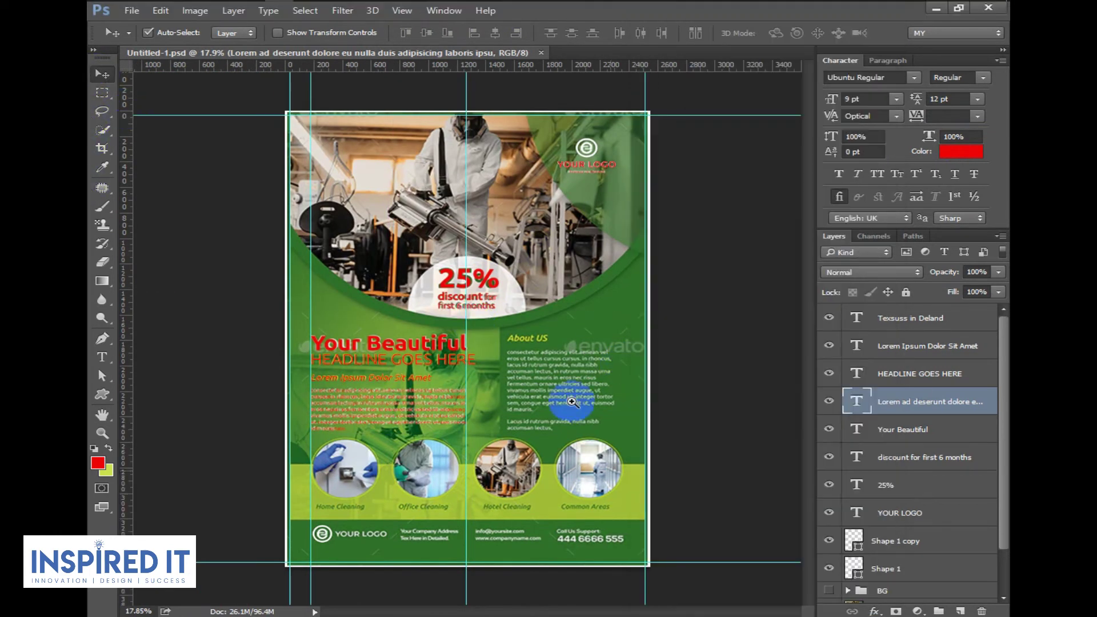
{"action": "scroll", "coordinate": [571, 400], "scroll_direction": "up", "scroll_amount": 5}
{"action": "left_click", "coordinate": [398, 262]}
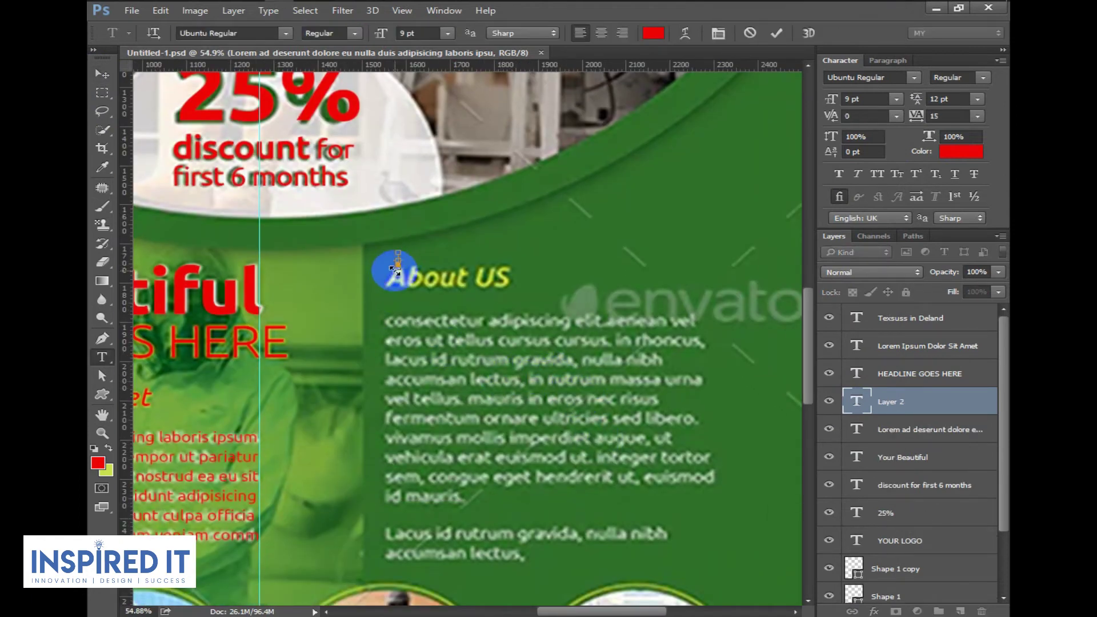
{"action": "key", "text": "ctrl+v"}
{"action": "left_click", "coordinate": [104, 73]}
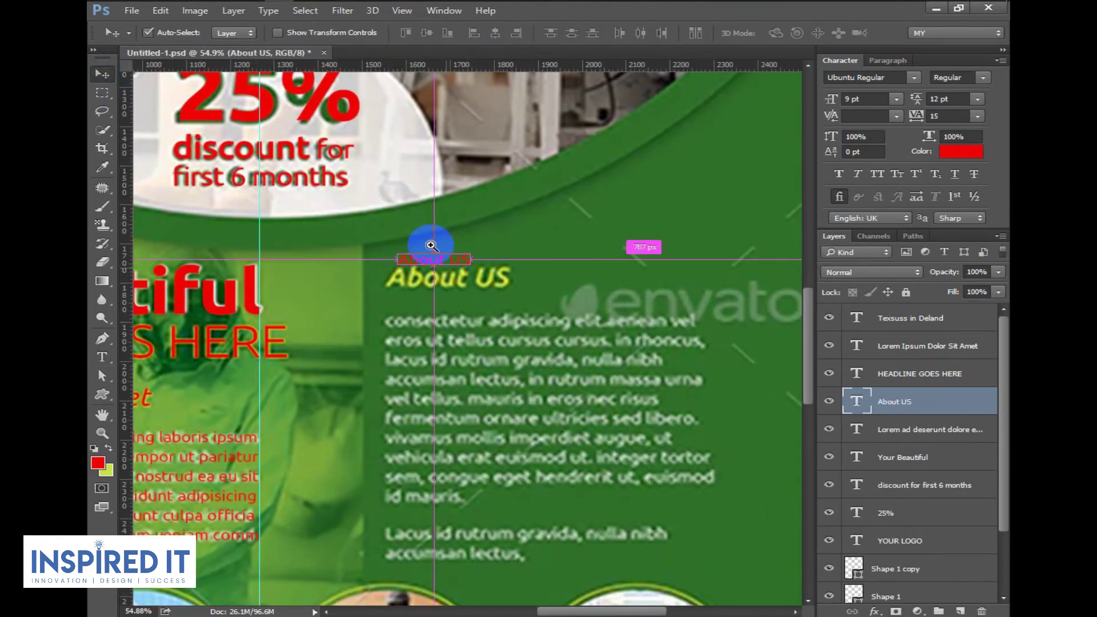
{"action": "scroll", "coordinate": [417, 279], "scroll_direction": "up", "scroll_amount": 3}
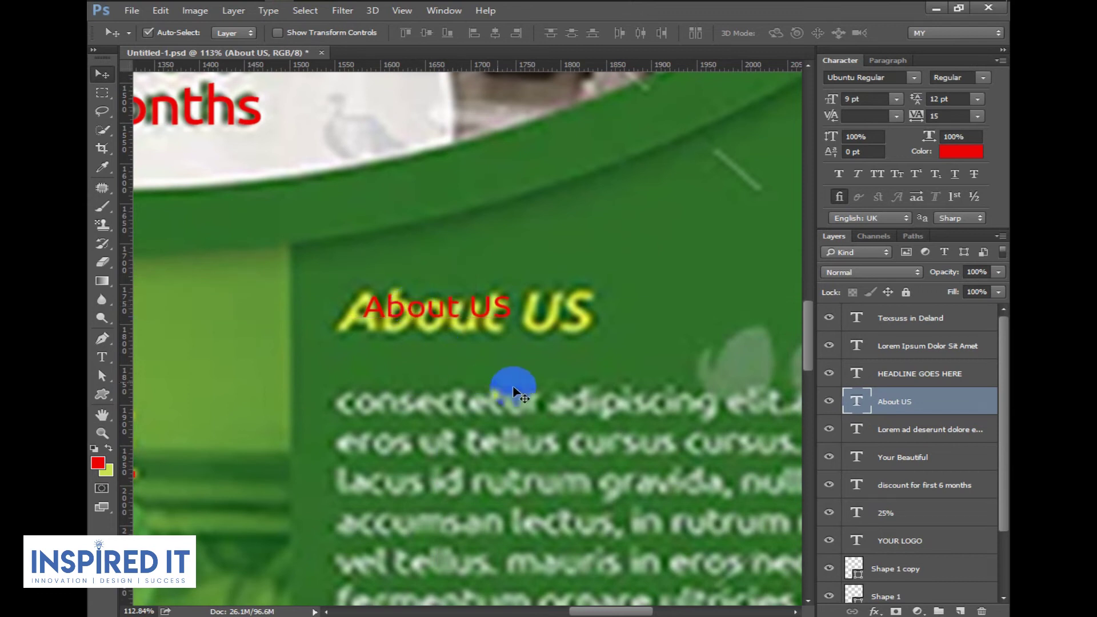
Set the About US heading to 17 pt Ubuntu Italic.
{"action": "double_click", "coordinate": [855, 403]}
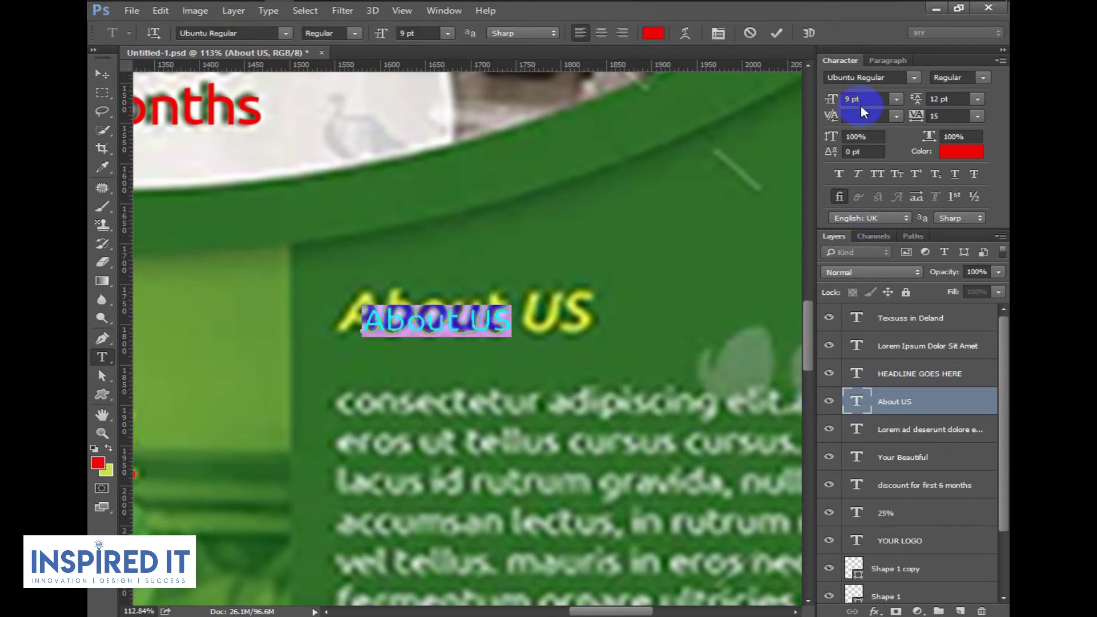
{"action": "left_click_drag", "start_coordinate": [845, 109], "coordinate": [859, 120]}
{"action": "type", "text": "17"}
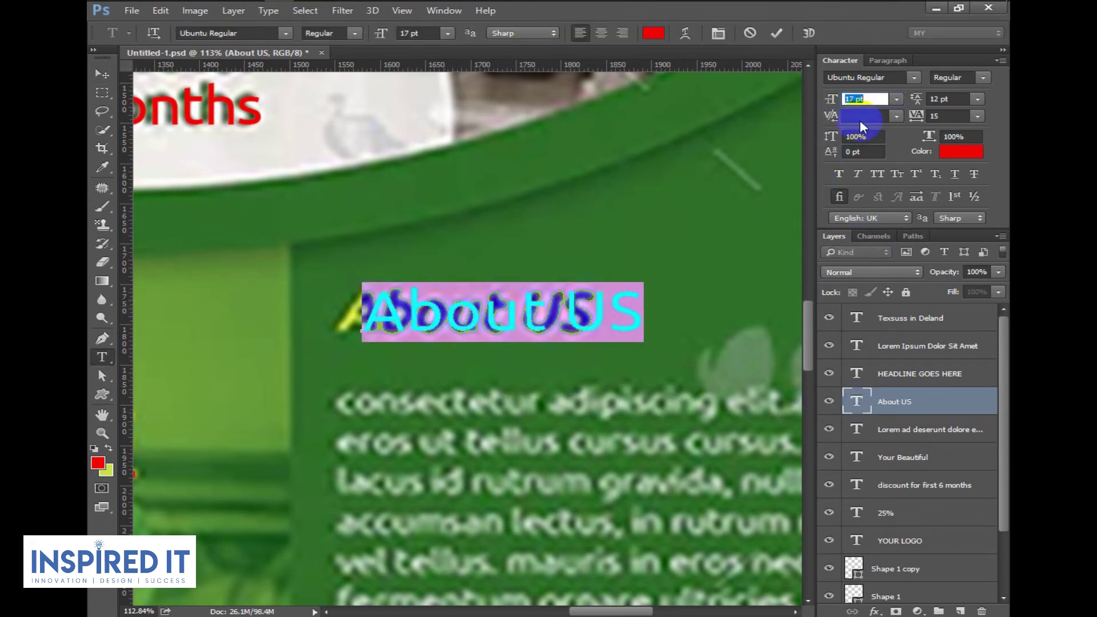
{"action": "left_click", "coordinate": [982, 76]}
{"action": "left_click", "coordinate": [928, 154]}
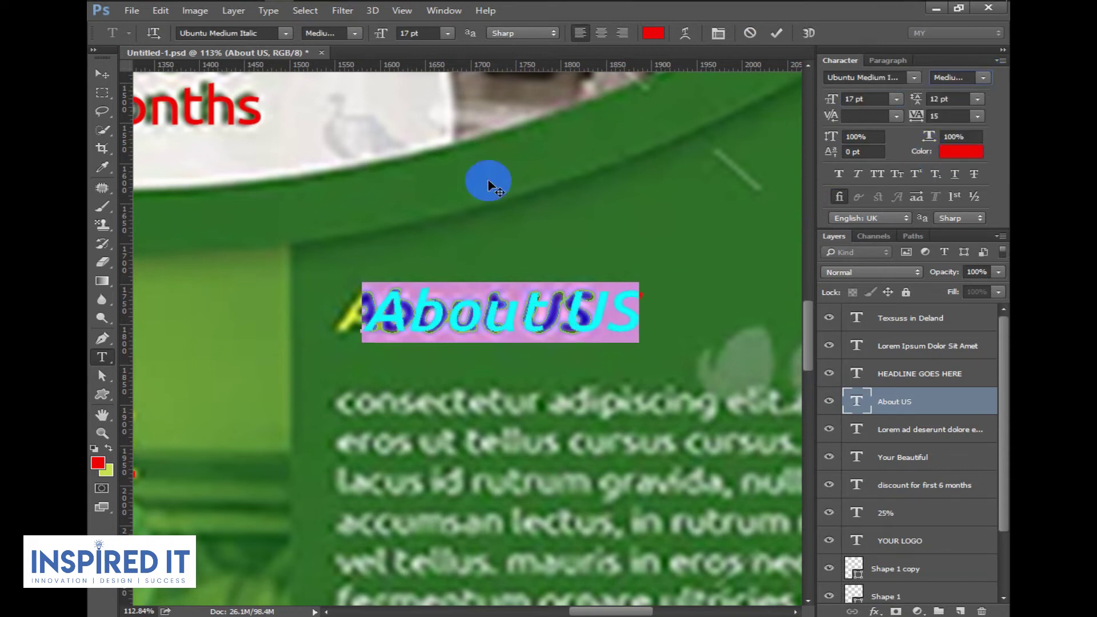
{"action": "left_click", "coordinate": [984, 78]}
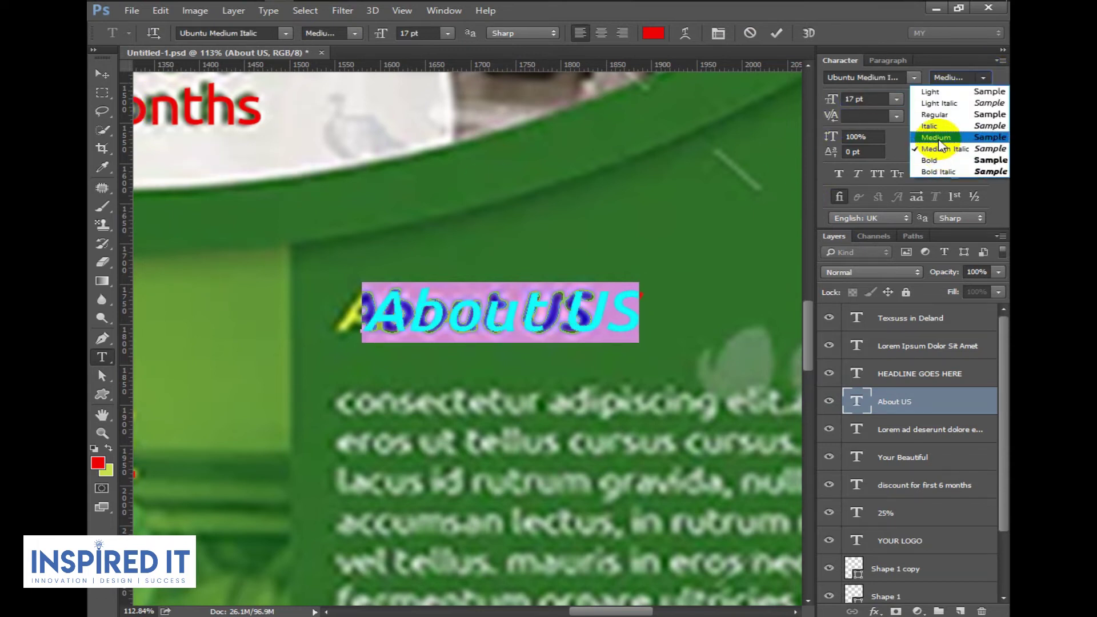
{"action": "left_click", "coordinate": [933, 124]}
{"action": "left_click", "coordinate": [104, 74]}
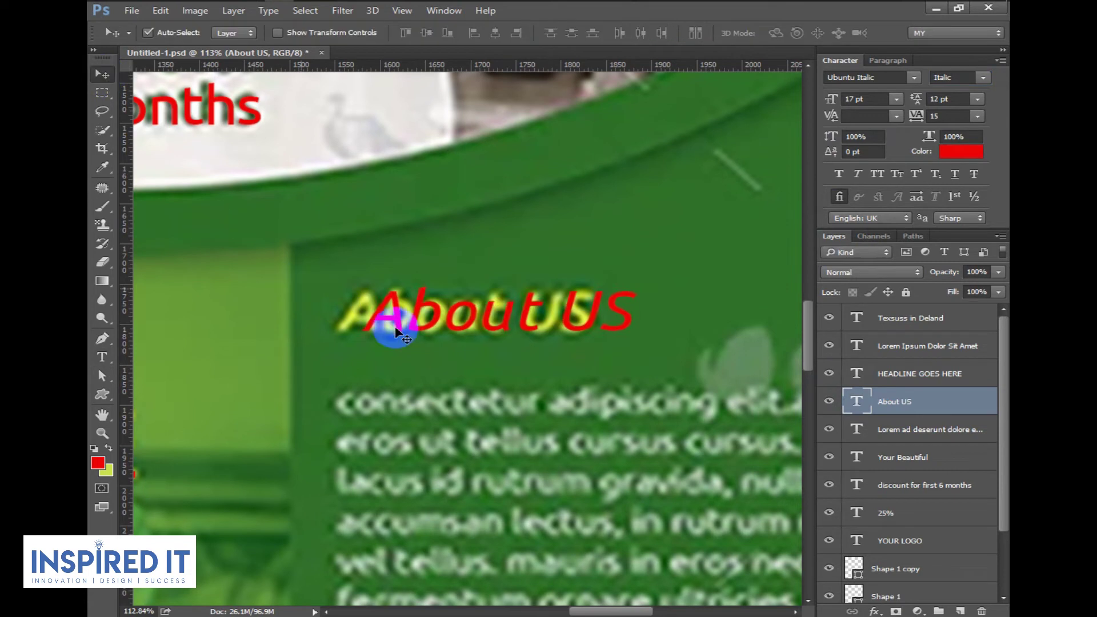
Give the About US heading Optical kerning and tracking 0.
{"action": "double_click", "coordinate": [856, 401]}
{"action": "left_click", "coordinate": [897, 116]}
{"action": "left_click", "coordinate": [862, 145]}
{"action": "left_click", "coordinate": [977, 116]}
{"action": "left_click", "coordinate": [960, 232]}
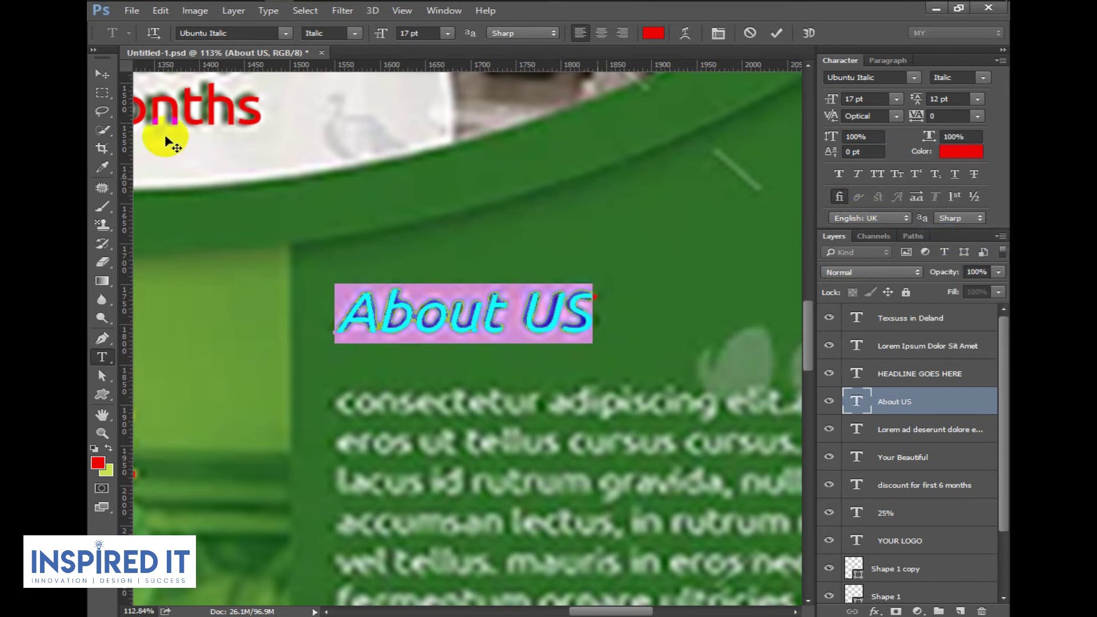
{"action": "left_click", "coordinate": [105, 79]}
Drag vertical guides from the ruler to frame the About US column.
{"action": "scroll", "coordinate": [503, 320], "scroll_direction": "down", "scroll_amount": 5}
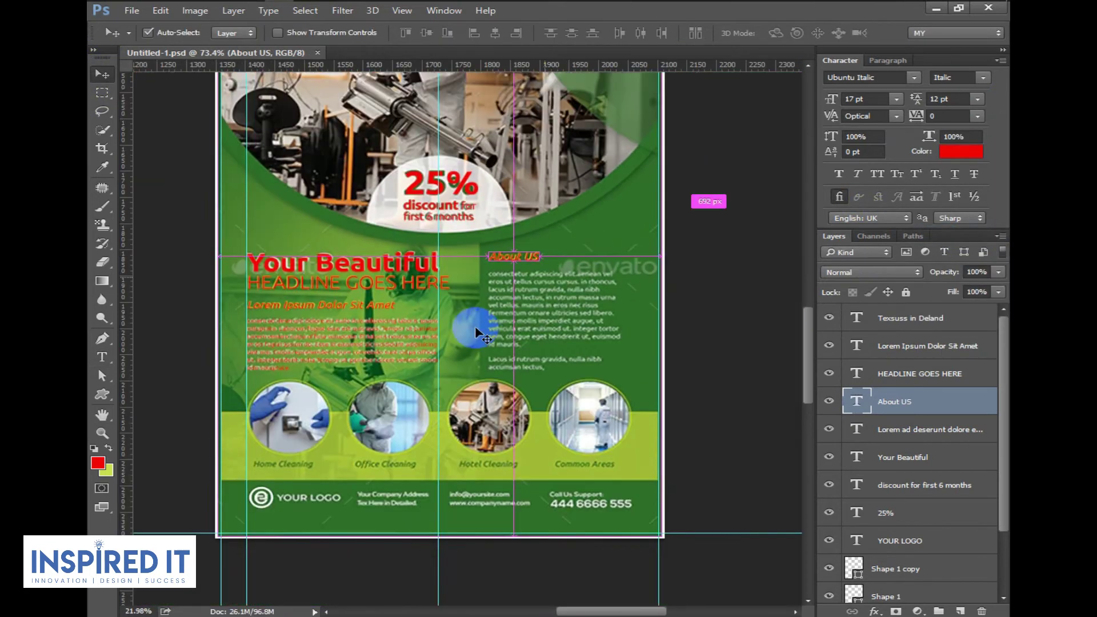
{"action": "scroll", "coordinate": [480, 334], "scroll_direction": "up", "scroll_amount": 5}
{"action": "left_click_drag", "start_coordinate": [124, 394], "coordinate": [369, 403]}
{"action": "left_click_drag", "start_coordinate": [123, 398], "coordinate": [678, 420]}
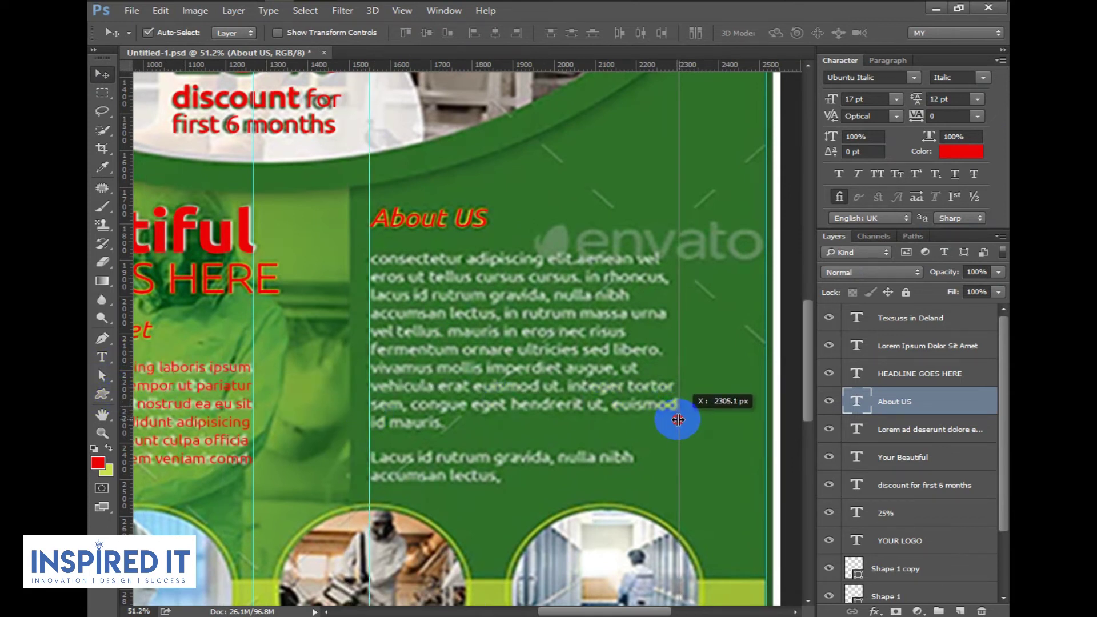
Paste the 'Officia duis dolor velit' paragraph from the notes into a text box below About US.
{"action": "left_click", "coordinate": [480, 11]}
{"action": "left_click", "coordinate": [534, 123]}
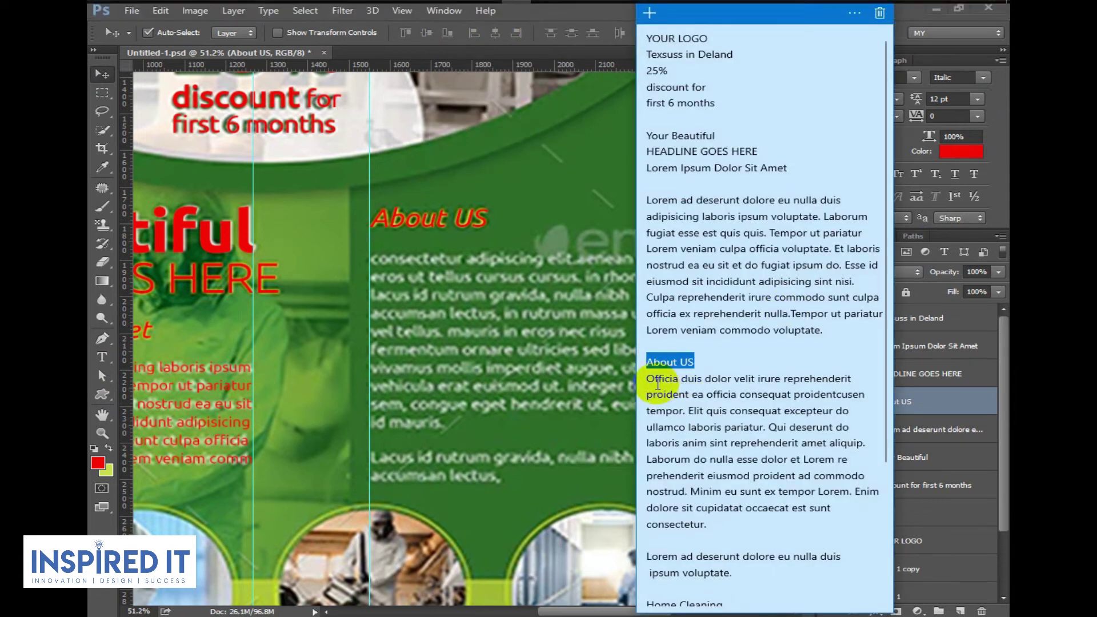
{"action": "left_click_drag", "start_coordinate": [647, 378], "coordinate": [737, 524]}
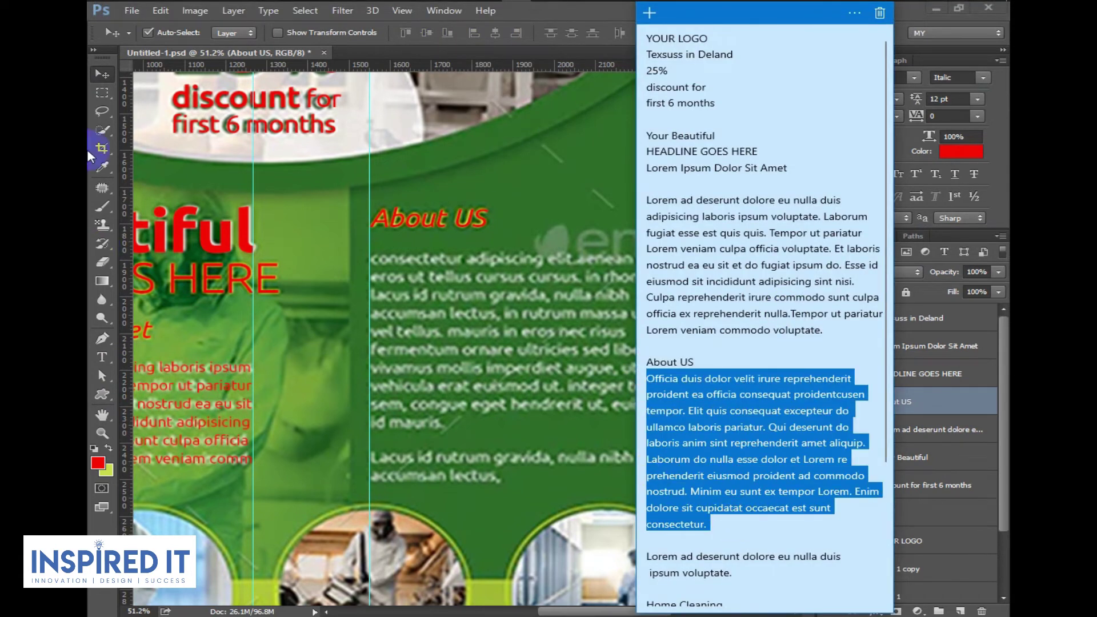
{"action": "left_click", "coordinate": [98, 73]}
{"action": "scroll", "coordinate": [504, 393], "scroll_direction": "up", "scroll_amount": 2}
{"action": "left_click_drag", "start_coordinate": [504, 393], "coordinate": [132, 384]}
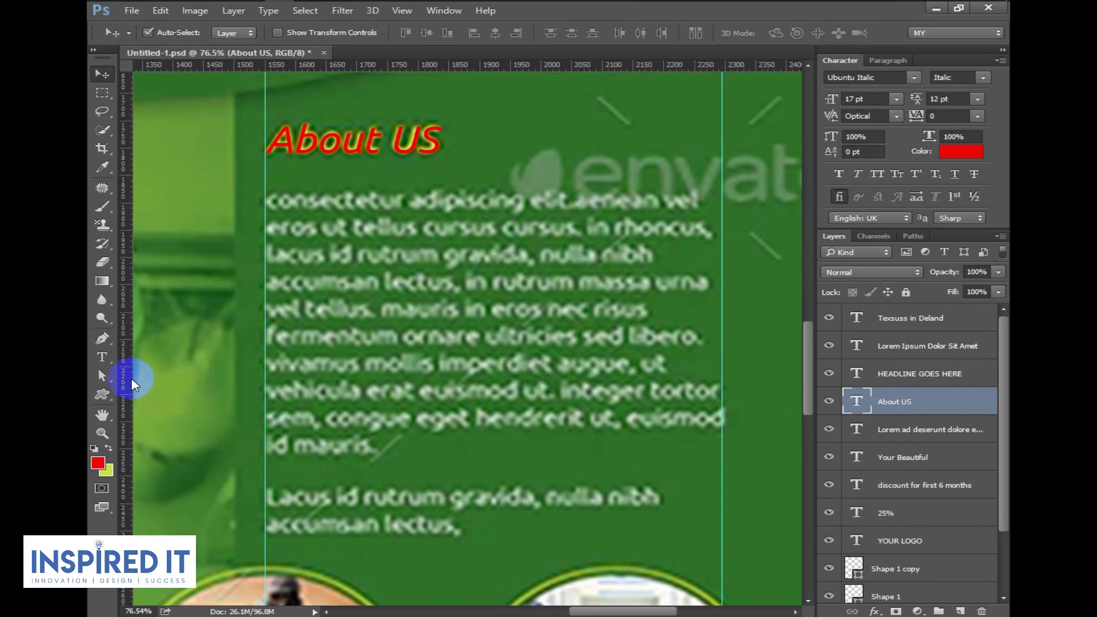
{"action": "left_click", "coordinate": [103, 358]}
{"action": "mouse_move", "coordinate": [266, 194]}
{"action": "left_mouse_down"}
{"action": "mouse_move", "coordinate": [680, 397]}
{"action": "mouse_move", "coordinate": [721, 461]}
{"action": "left_mouse_up"}
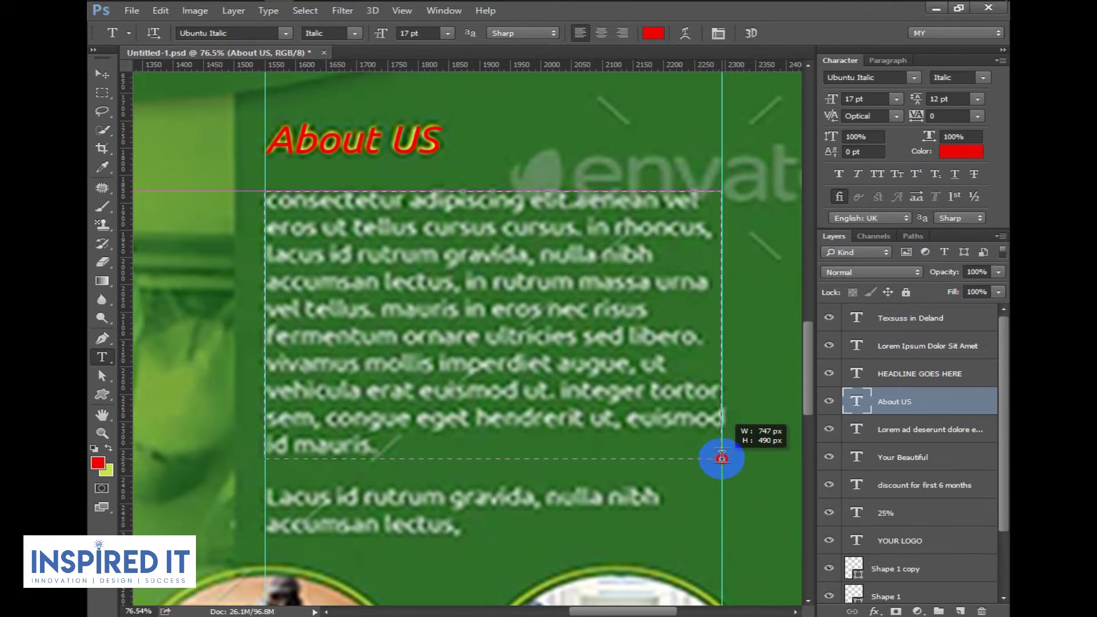
{"action": "left_click_drag", "start_coordinate": [722, 462], "coordinate": [721, 461]}
{"action": "key", "text": "ctrl+v"}
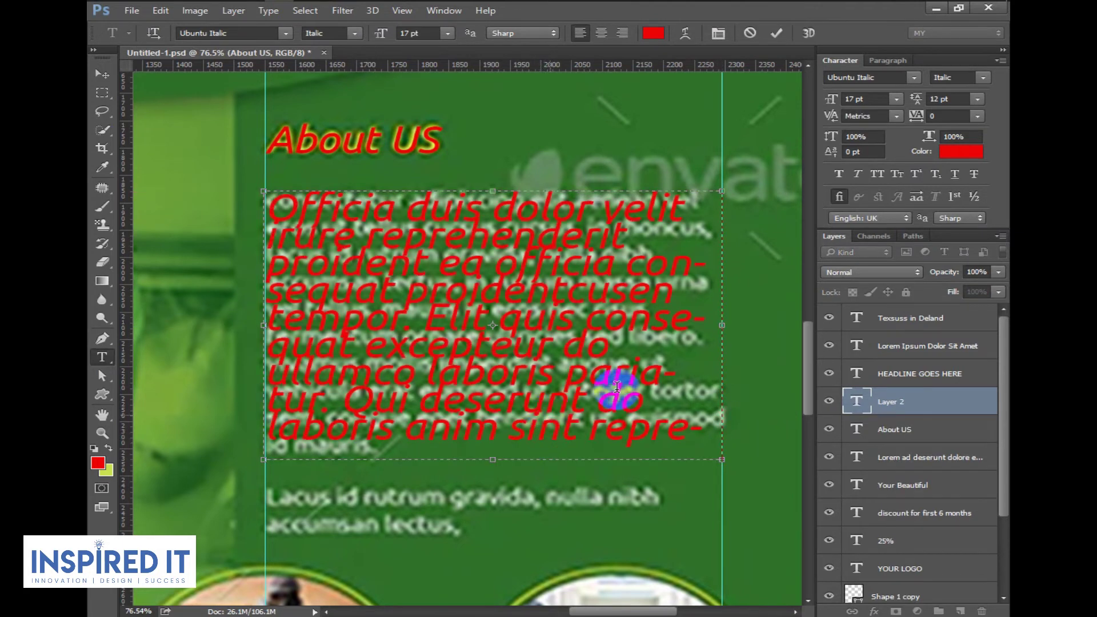
{"action": "left_click", "coordinate": [101, 74]}
{"action": "left_click", "coordinate": [909, 394]}
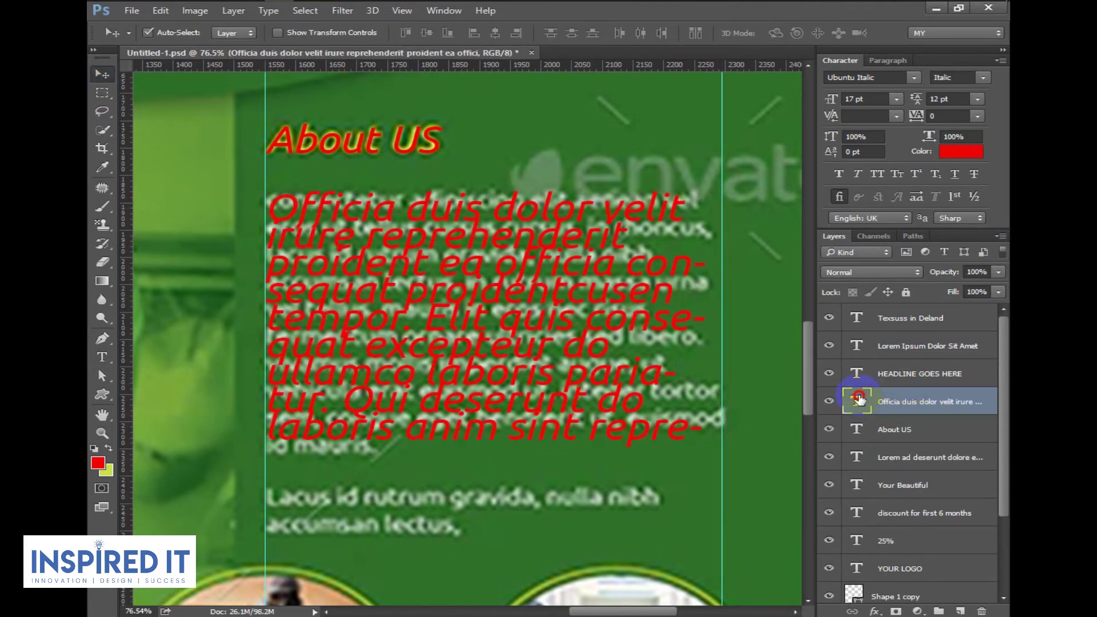
Format the paragraph as 9 pt Ubuntu Regular with Optical kerning and a slightly narrower box.
{"action": "double_click", "coordinate": [858, 400]}
{"action": "left_click", "coordinate": [896, 99]}
{"action": "left_click", "coordinate": [880, 167]}
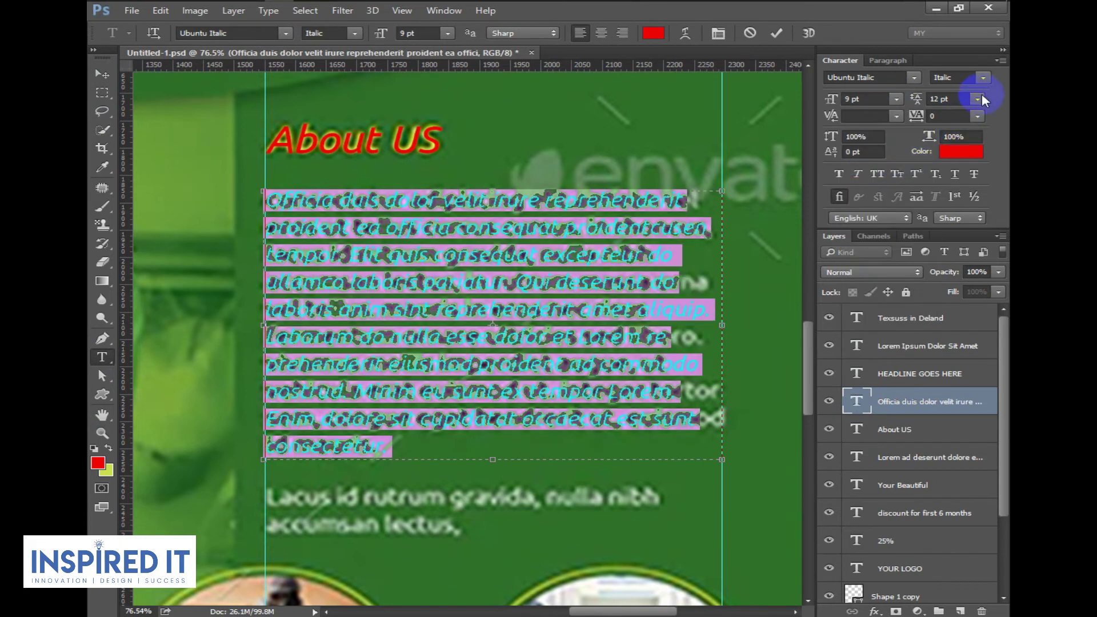
{"action": "left_click", "coordinate": [983, 78]}
{"action": "left_click", "coordinate": [948, 116]}
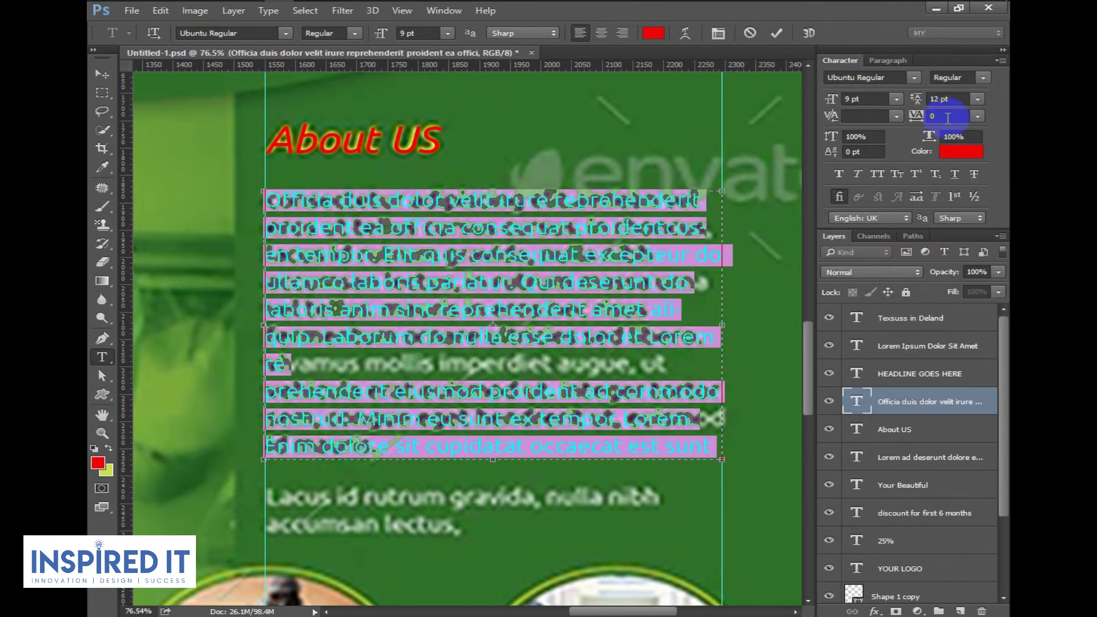
{"action": "left_click", "coordinate": [896, 116]}
{"action": "left_click", "coordinate": [883, 141]}
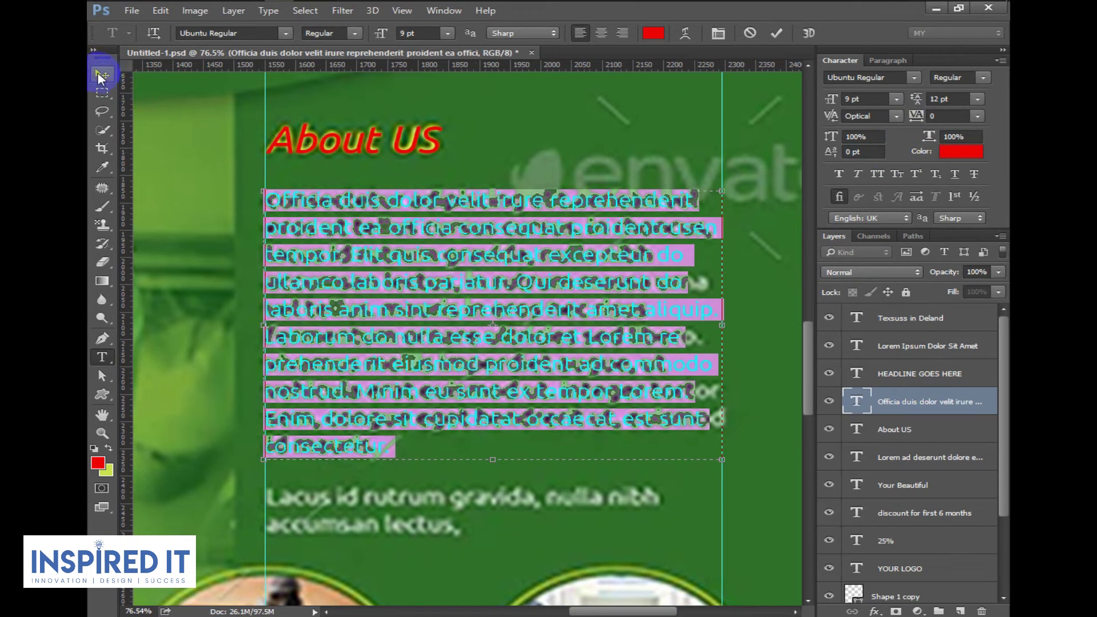
{"action": "left_click_drag", "start_coordinate": [262, 325], "coordinate": [263, 327]}
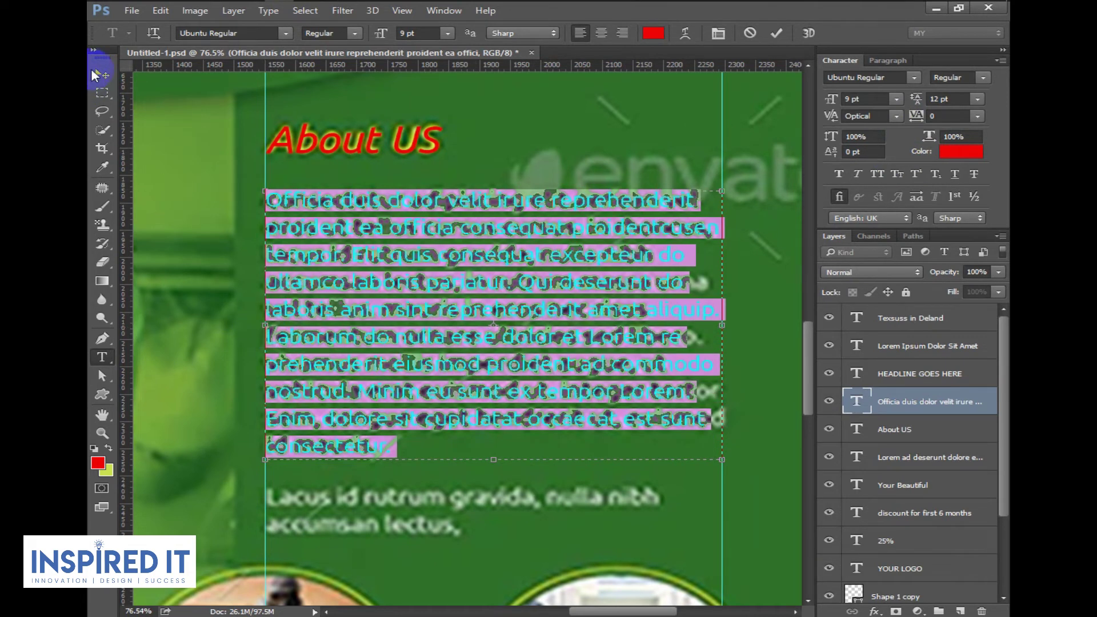
{"action": "left_click", "coordinate": [95, 75]}
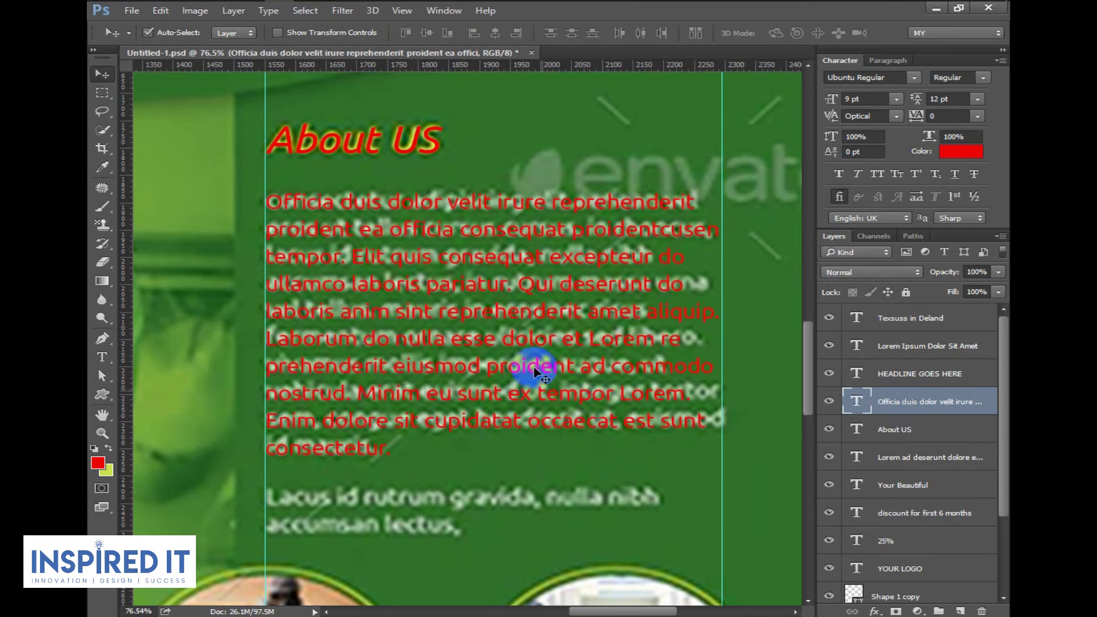
Set tracking 10 on the paragraph's lines and save the file.
{"action": "scroll", "coordinate": [515, 320], "scroll_direction": "down", "scroll_amount": 3}
{"action": "scroll", "coordinate": [493, 291], "scroll_direction": "up", "scroll_amount": 2}
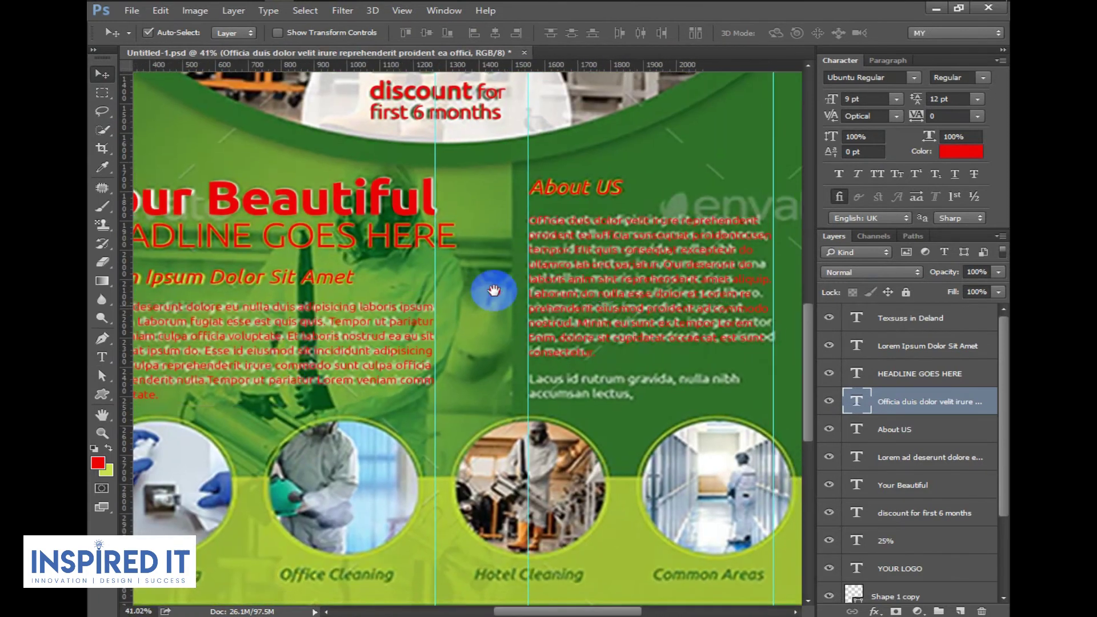
{"action": "scroll", "coordinate": [549, 319], "scroll_direction": "right", "scroll_amount": 3}
{"action": "scroll", "coordinate": [636, 379], "scroll_direction": "up", "scroll_amount": 1}
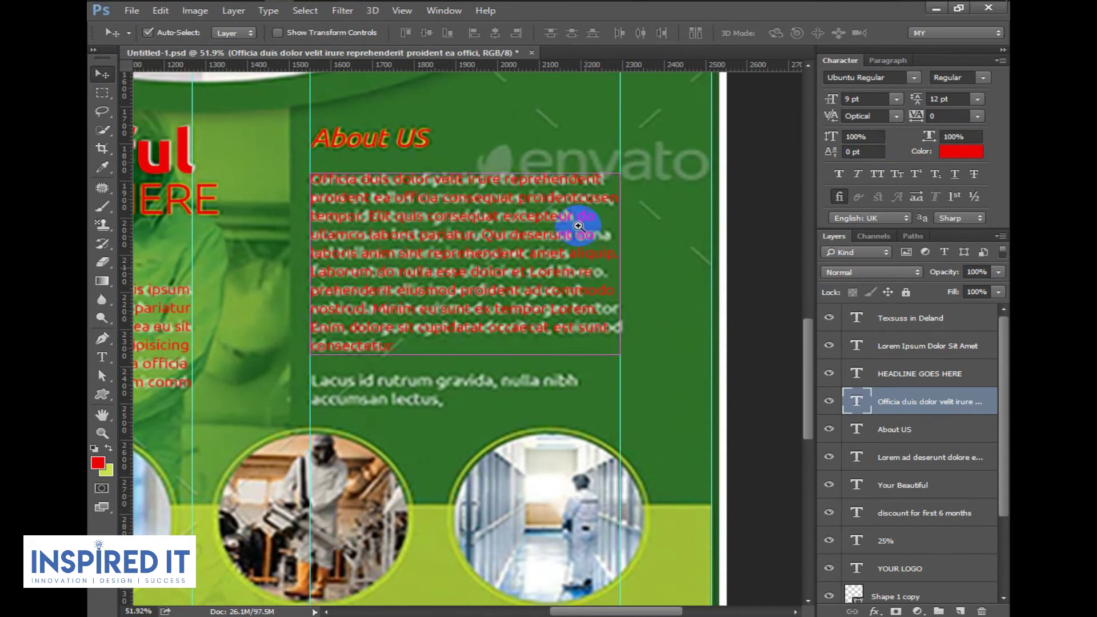
{"action": "scroll", "coordinate": [578, 226], "scroll_direction": "up", "scroll_amount": 1}
{"action": "left_click_drag", "start_coordinate": [609, 169], "coordinate": [275, 178]}
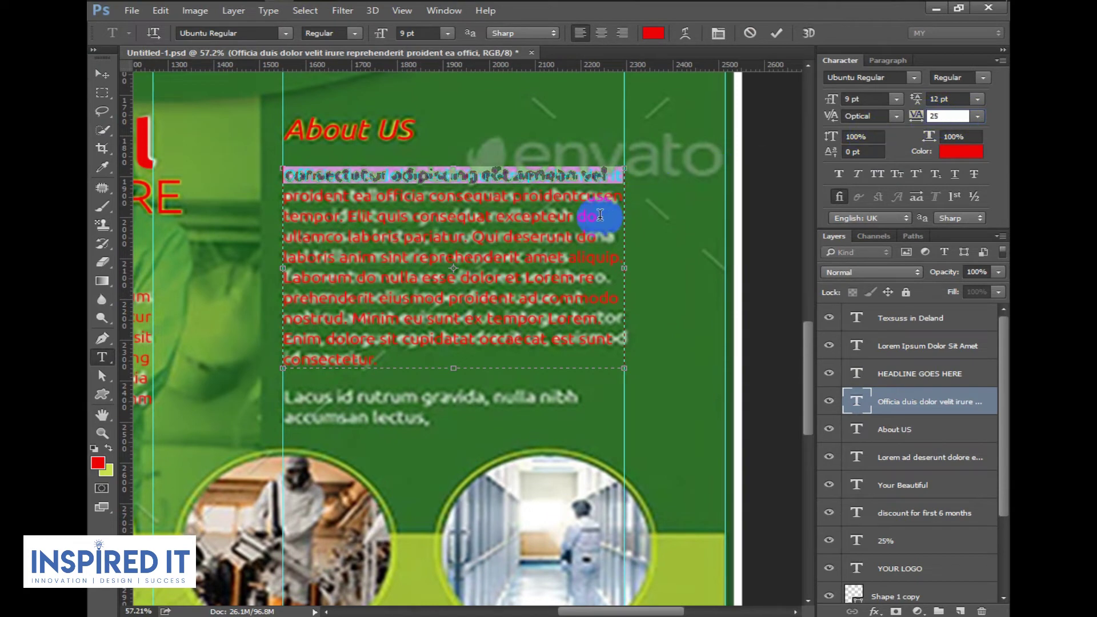
{"action": "left_click_drag", "start_coordinate": [612, 216], "coordinate": [264, 216]}
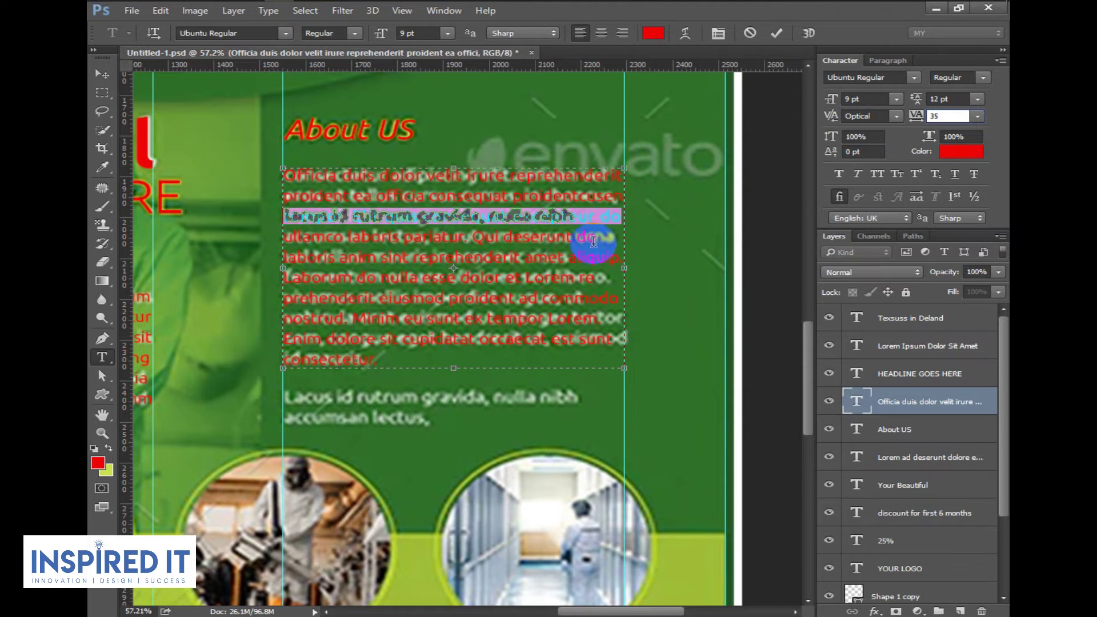
{"action": "left_click_drag", "start_coordinate": [617, 237], "coordinate": [269, 240]}
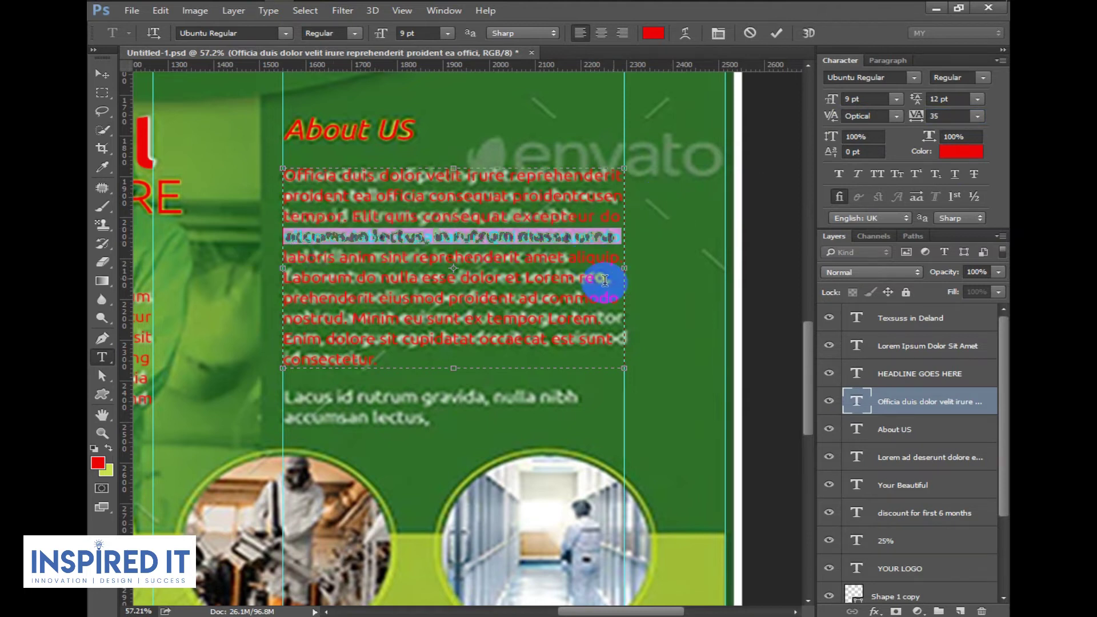
{"action": "left_click_drag", "start_coordinate": [605, 280], "coordinate": [249, 279]}
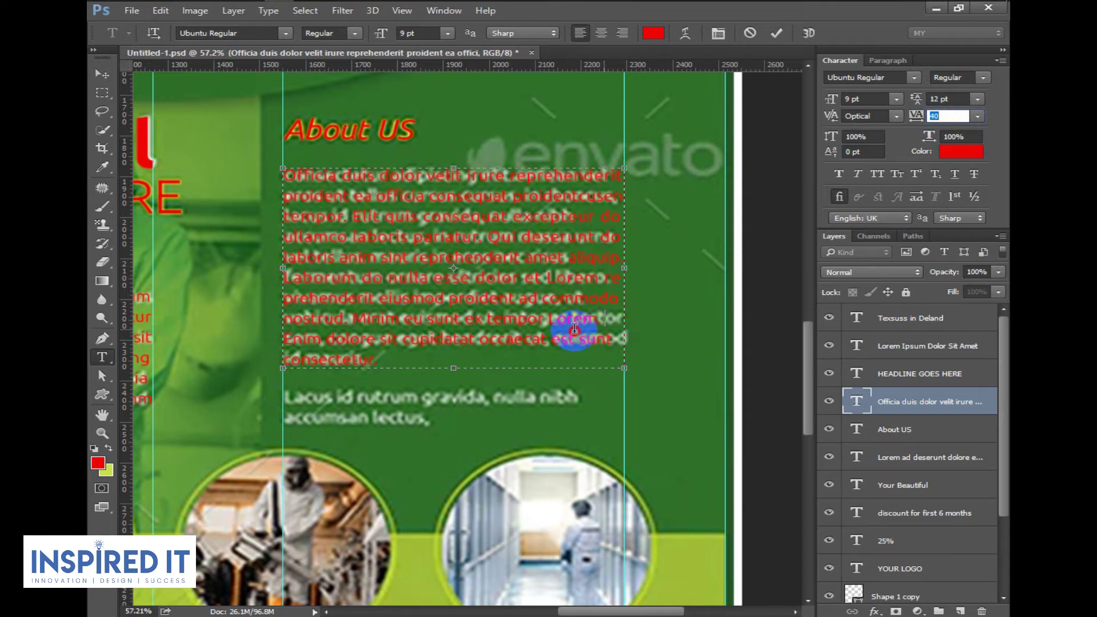
{"action": "left_click_drag", "start_coordinate": [597, 319], "coordinate": [277, 315]}
{"action": "left_click", "coordinate": [977, 116]}
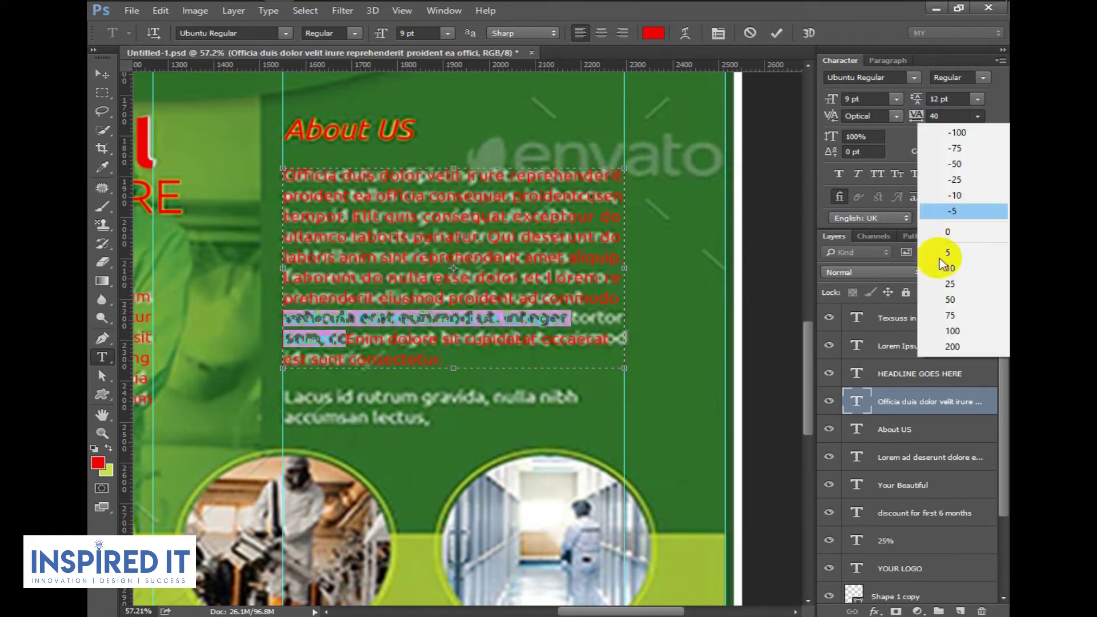
{"action": "left_click", "coordinate": [937, 256]}
{"action": "left_click", "coordinate": [102, 74]}
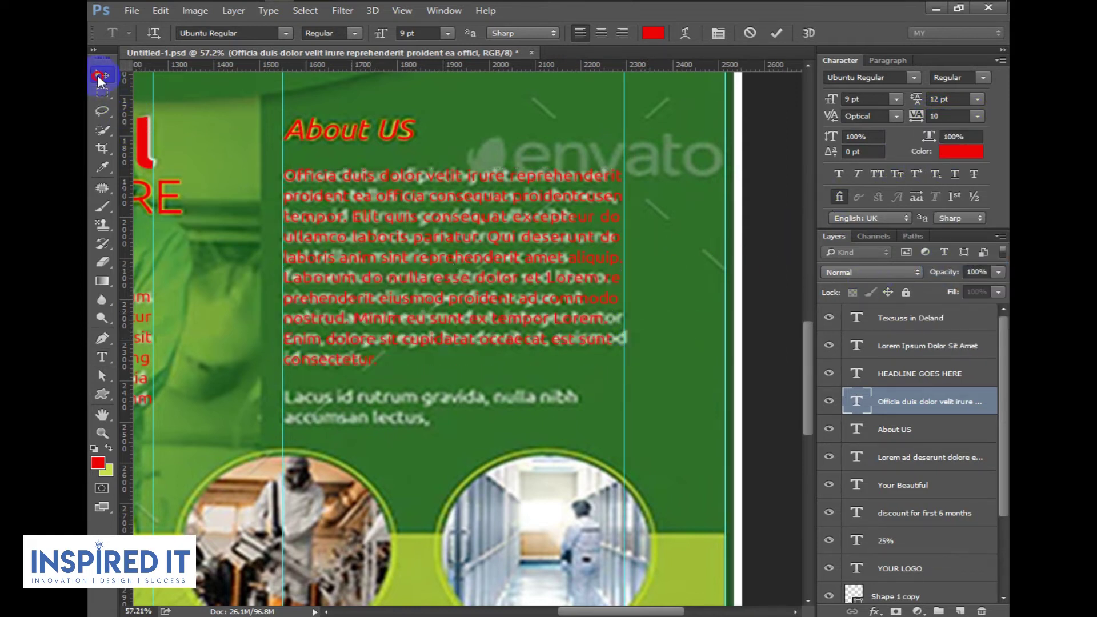
{"action": "key", "text": "ctrl+s"}
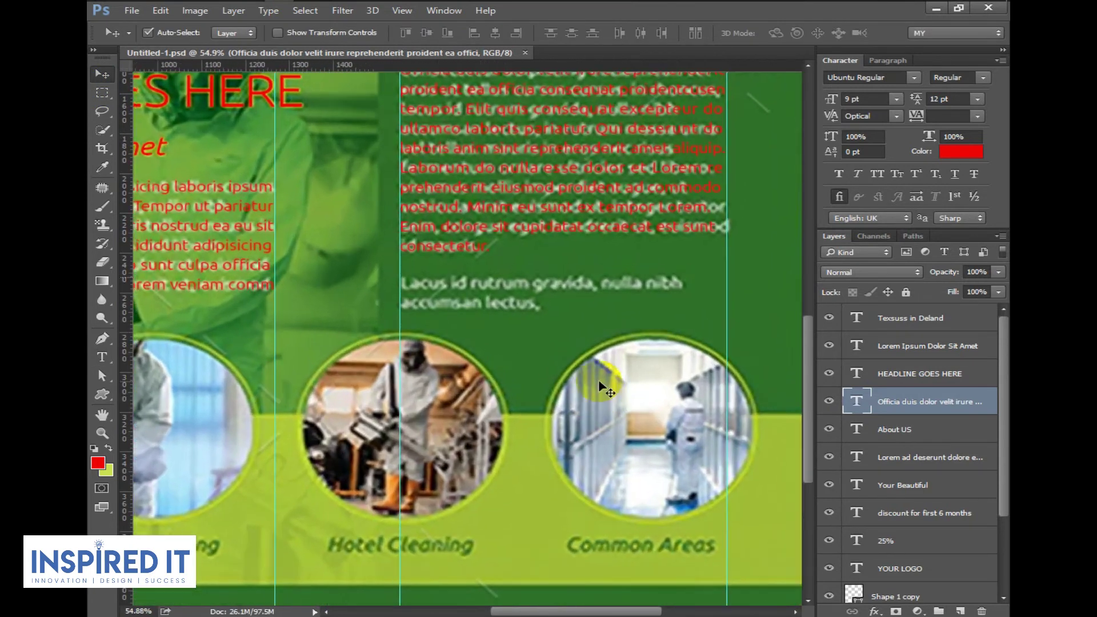
Copy the sentence 'Lorem ad deserunt dolore eu nulla duis ipsum voluptate.' from the notes.
{"action": "left_click_drag", "start_coordinate": [584, 283], "coordinate": [540, 348]}
{"action": "left_click", "coordinate": [501, 12]}
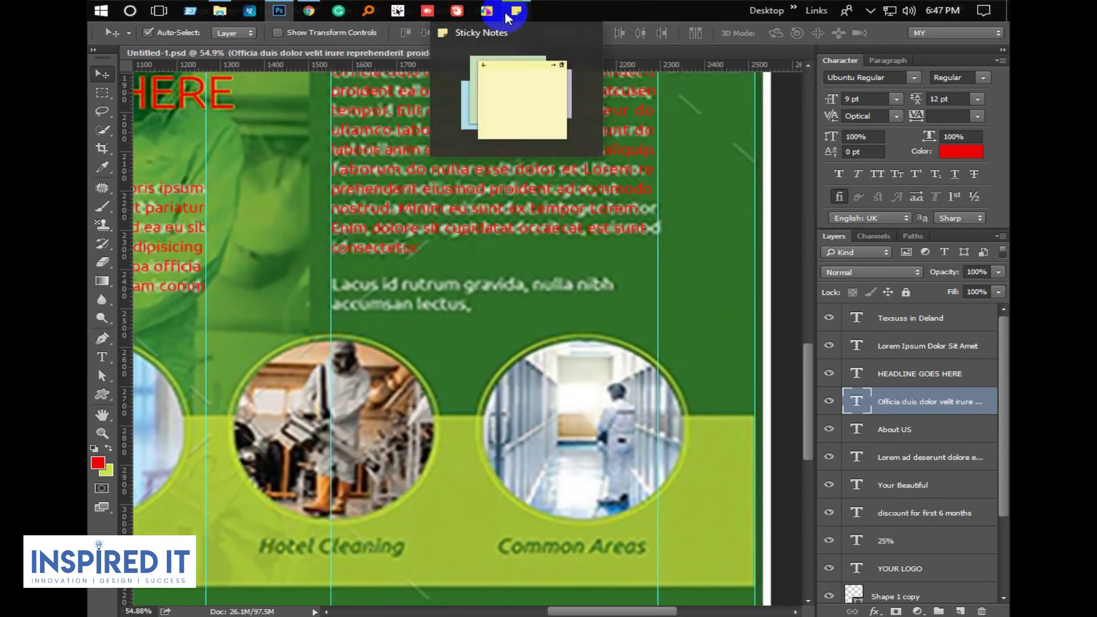
{"action": "scroll", "coordinate": [754, 467], "scroll_direction": "down", "scroll_amount": 3}
{"action": "left_click_drag", "start_coordinate": [738, 401], "coordinate": [628, 377]}
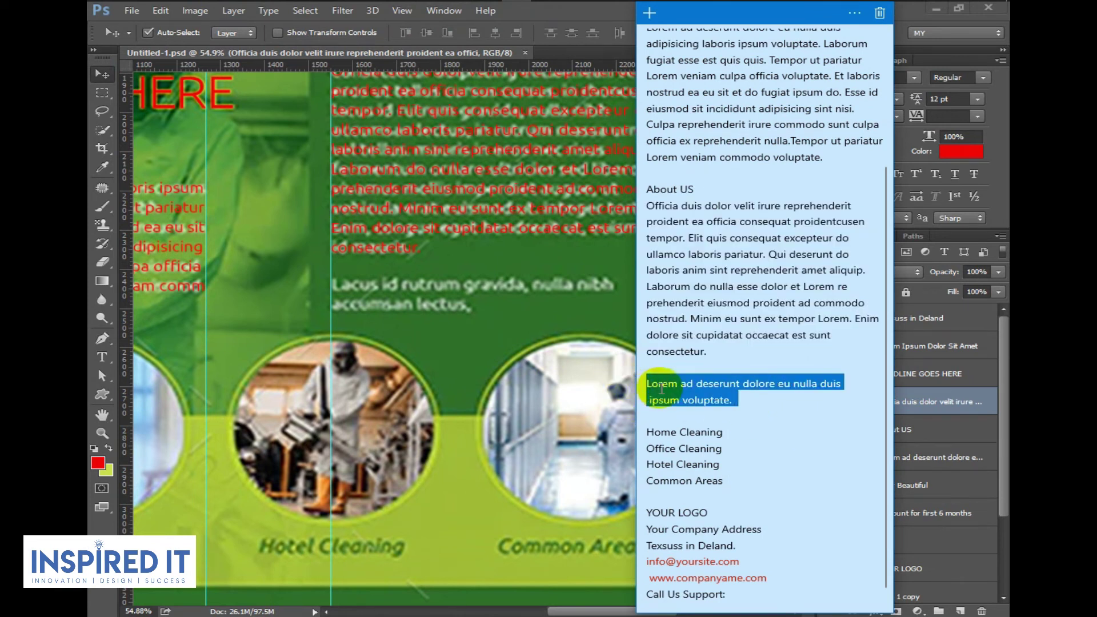
{"action": "right_click", "coordinate": [662, 388]}
{"action": "left_click", "coordinate": [654, 369]}
{"action": "left_click", "coordinate": [103, 76]}
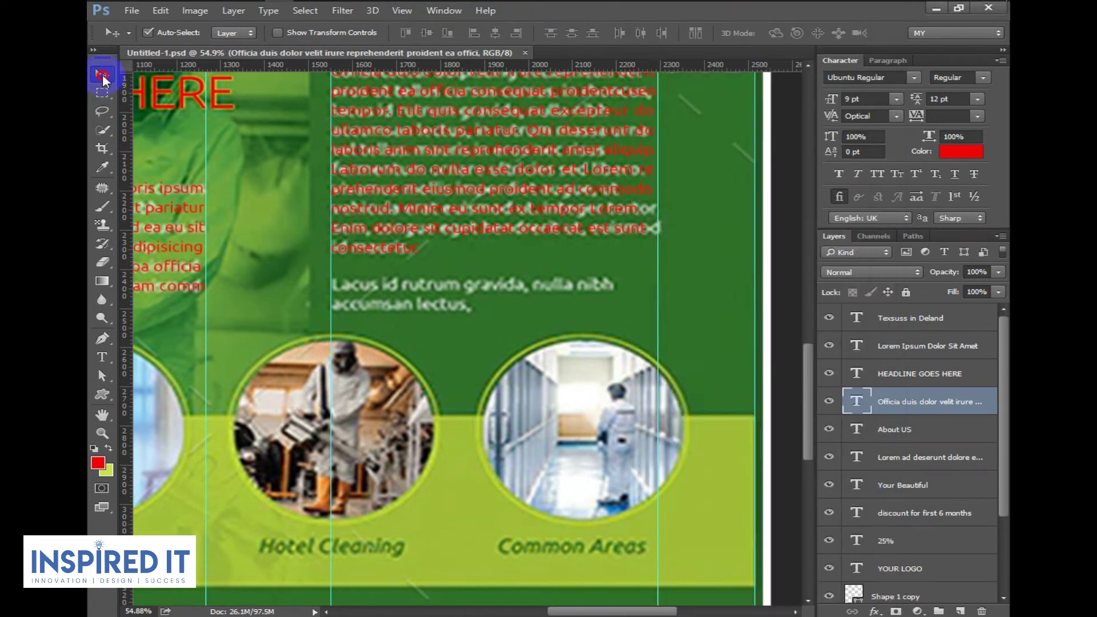
Paste the sentence as a new text layer at the Lacus line.
{"action": "key", "text": "t"}
{"action": "left_click", "coordinate": [331, 285]}
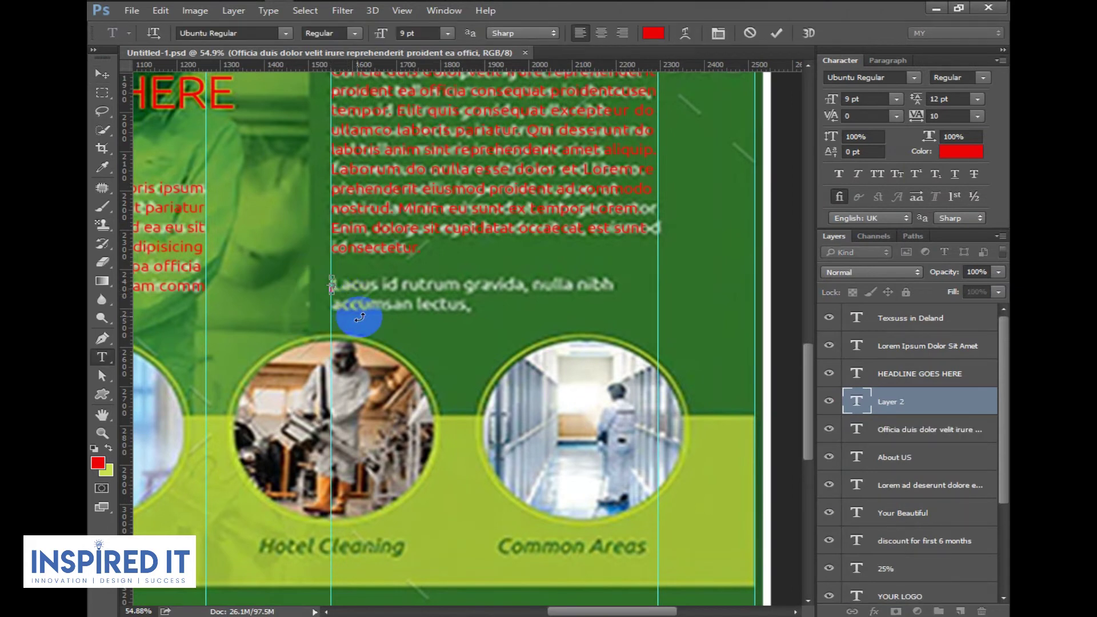
{"action": "key", "text": "ctrl+v"}
{"action": "left_click", "coordinate": [101, 75]}
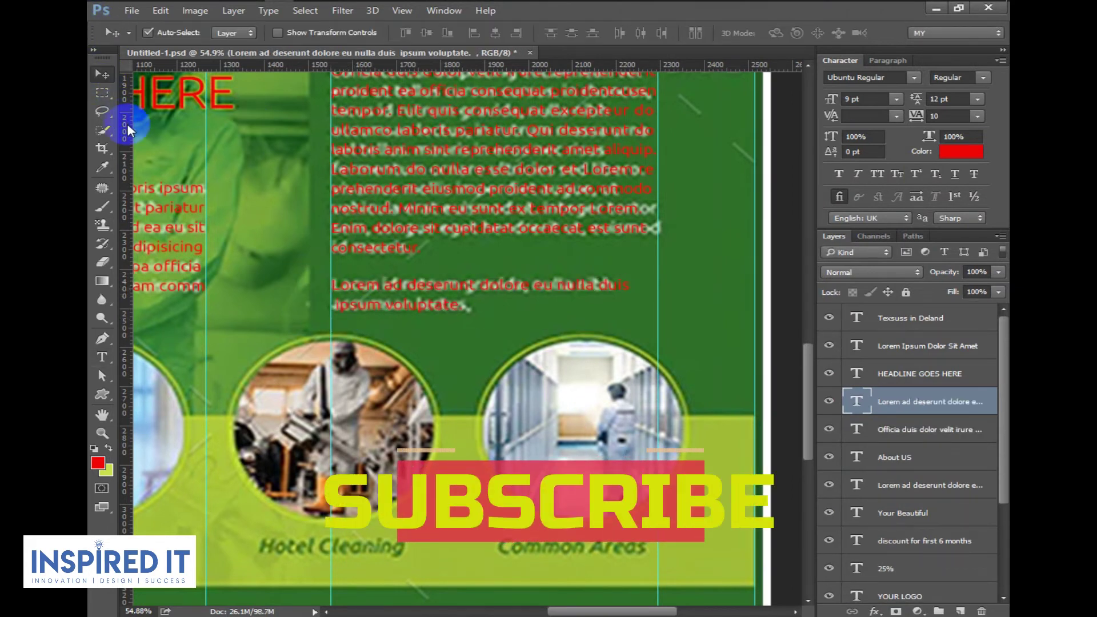
{"action": "scroll", "coordinate": [507, 255], "scroll_direction": "down", "scroll_amount": 2}
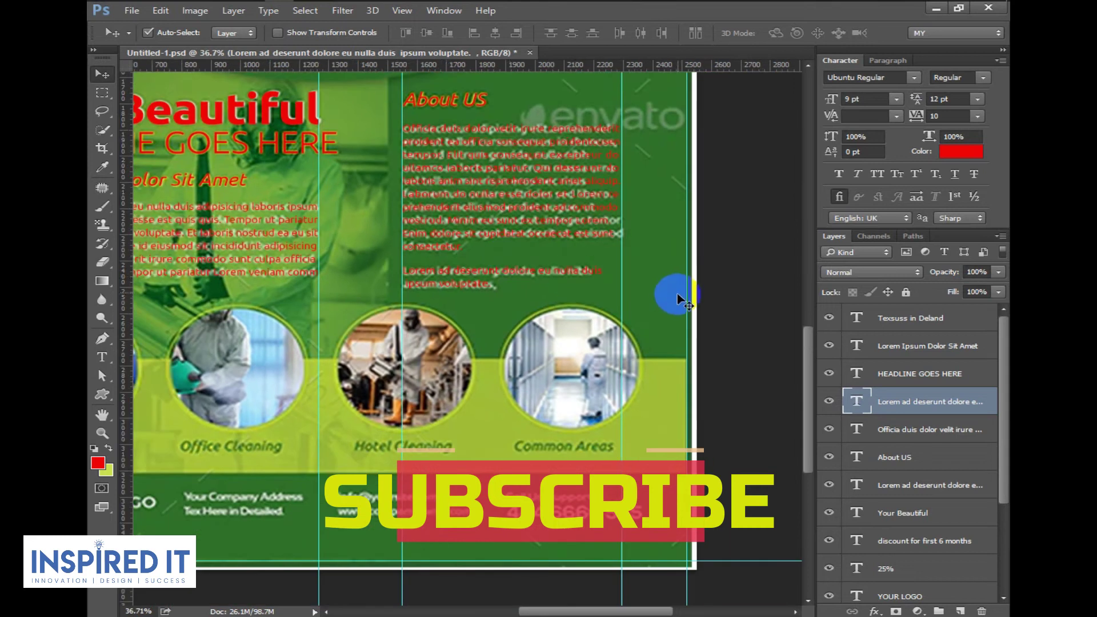
Set Optical kerning on the Lorem ad deserunt text and review the whole flyer.
{"action": "double_click", "coordinate": [855, 401]}
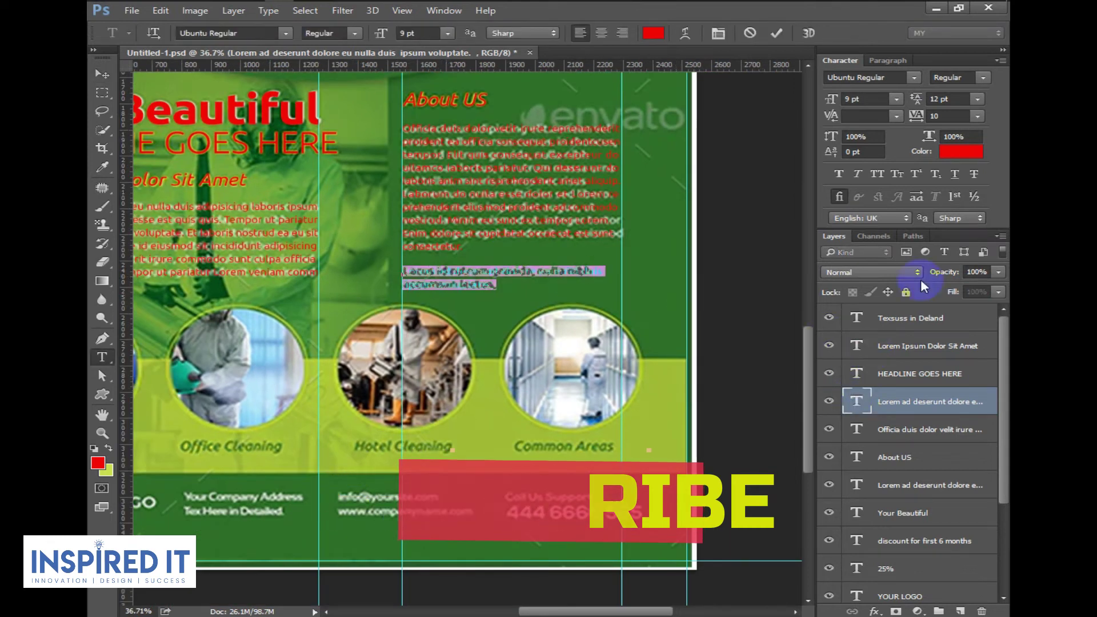
{"action": "left_click", "coordinate": [895, 116]}
{"action": "left_click", "coordinate": [891, 139]}
{"action": "left_click", "coordinate": [102, 74]}
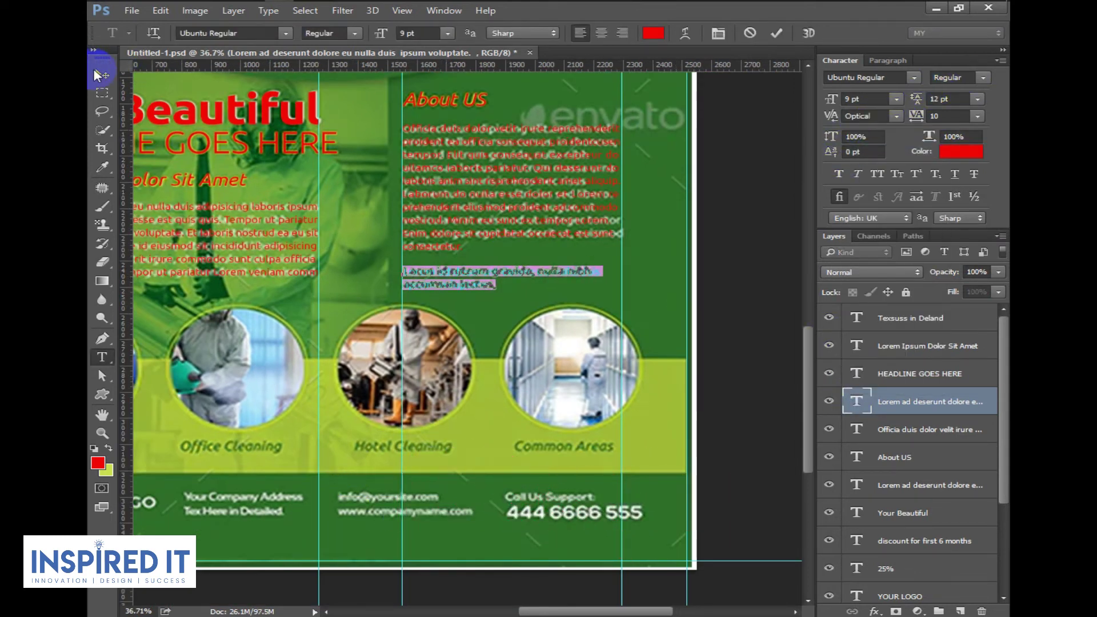
{"action": "left_click_drag", "start_coordinate": [420, 308], "coordinate": [548, 304]}
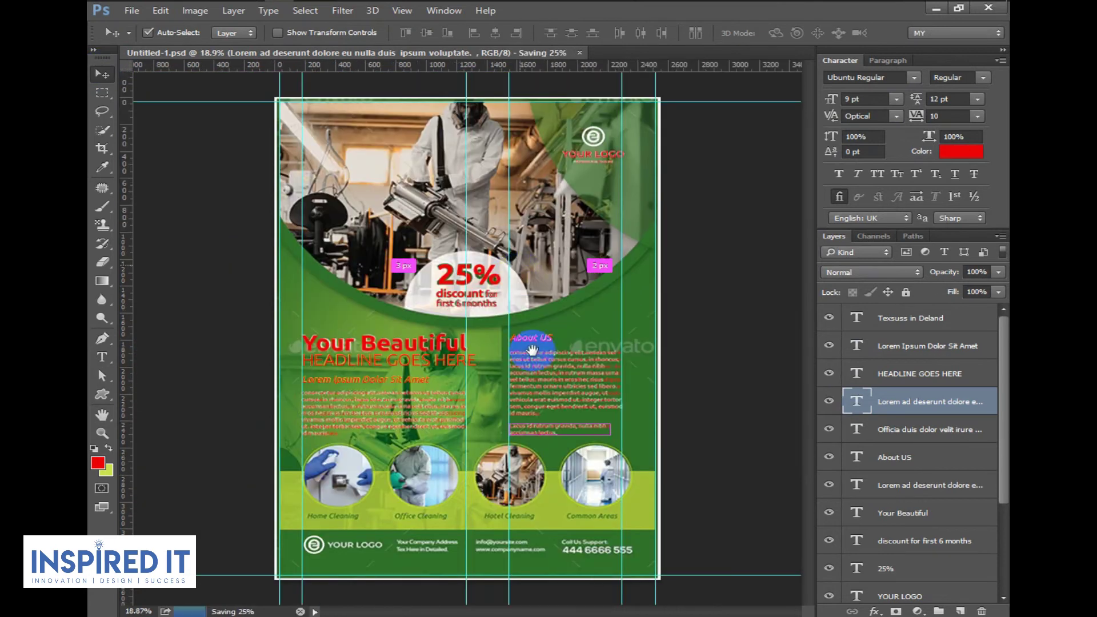
{"action": "scroll", "coordinate": [275, 436], "scroll_direction": "up", "scroll_amount": 3}
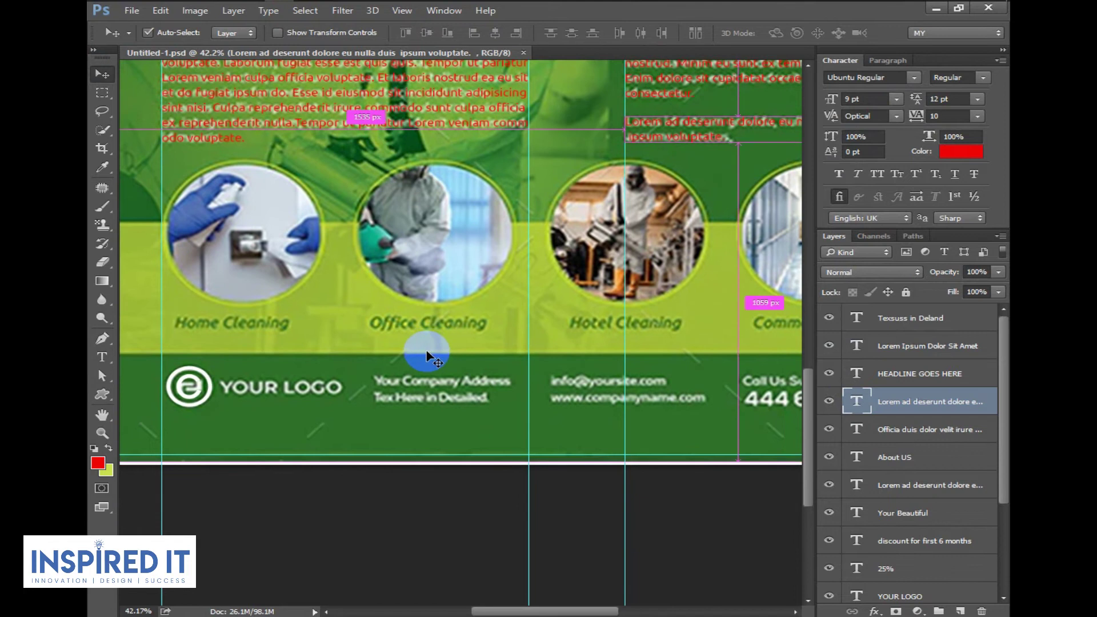
{"action": "scroll", "coordinate": [549, 250], "scroll_direction": "down", "scroll_amount": 3}
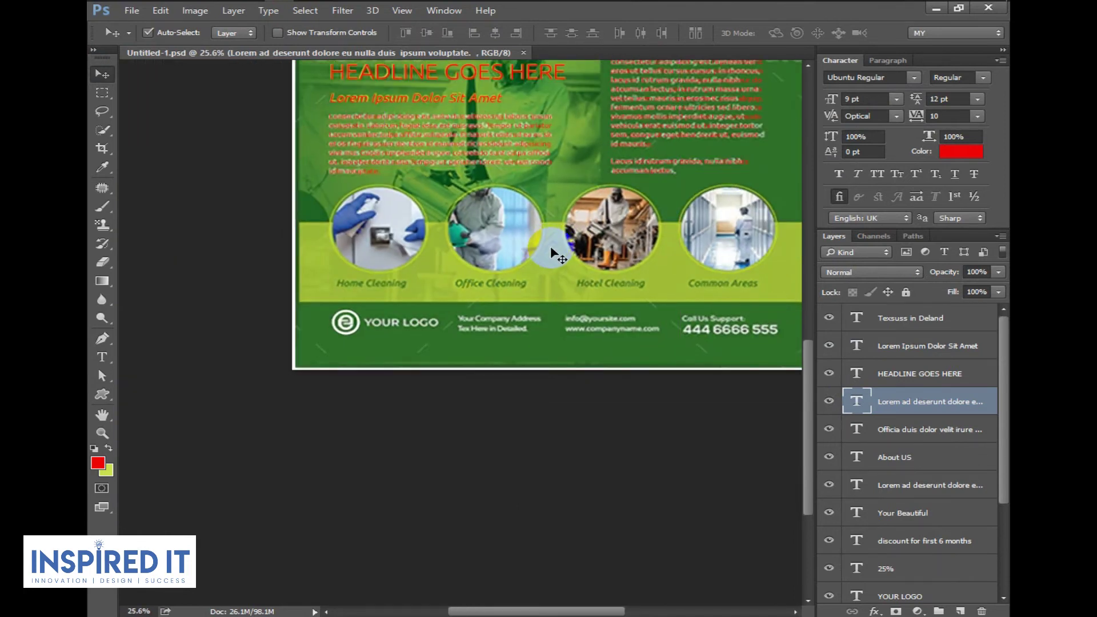
Add 'Home Cleaning' from the notes as a text layer aligned over the first circle's caption.
{"action": "left_click", "coordinate": [513, 10]}
{"action": "scroll", "coordinate": [721, 455], "scroll_direction": "down", "scroll_amount": 3}
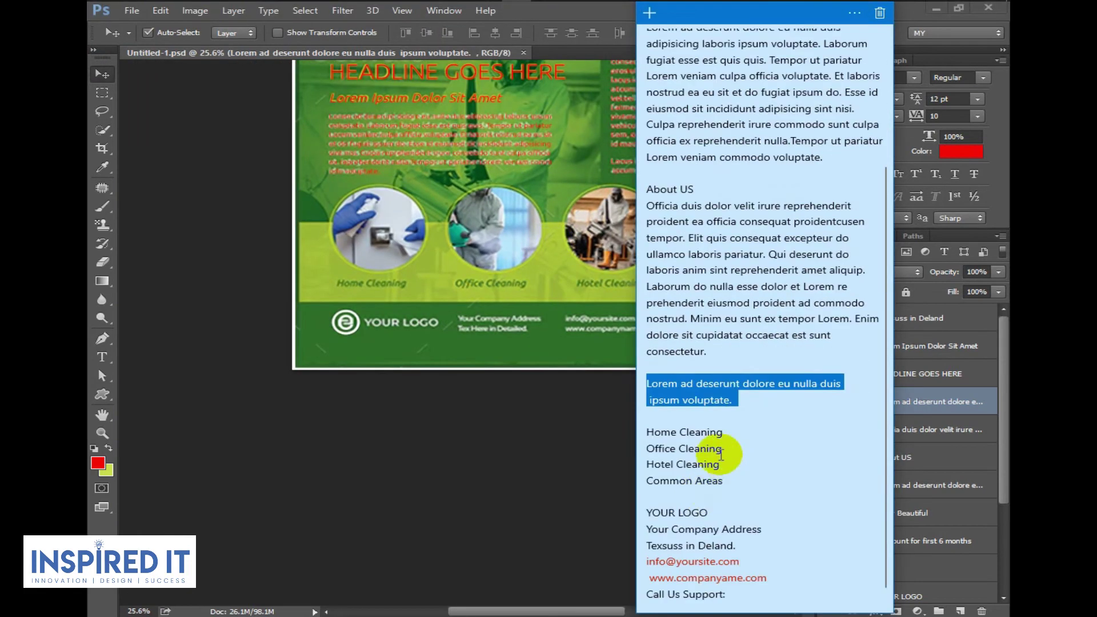
{"action": "scroll", "coordinate": [721, 455], "scroll_direction": "down", "scroll_amount": 1}
{"action": "left_click_drag", "start_coordinate": [723, 425], "coordinate": [646, 422]}
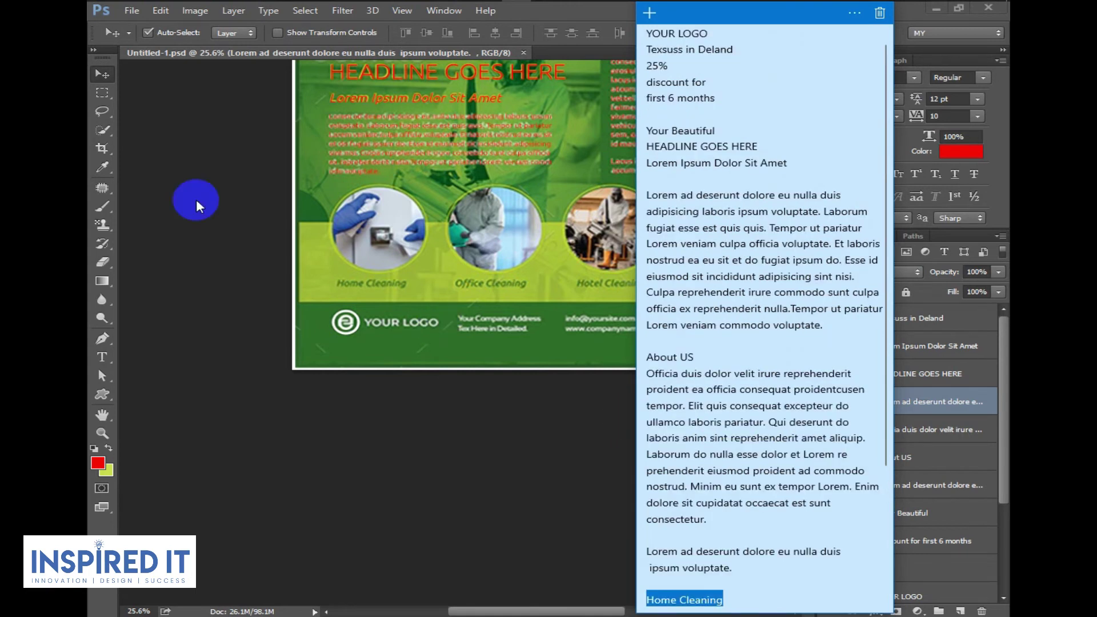
{"action": "left_click", "coordinate": [199, 209]}
{"action": "key", "text": "t"}
{"action": "left_click", "coordinate": [336, 284]}
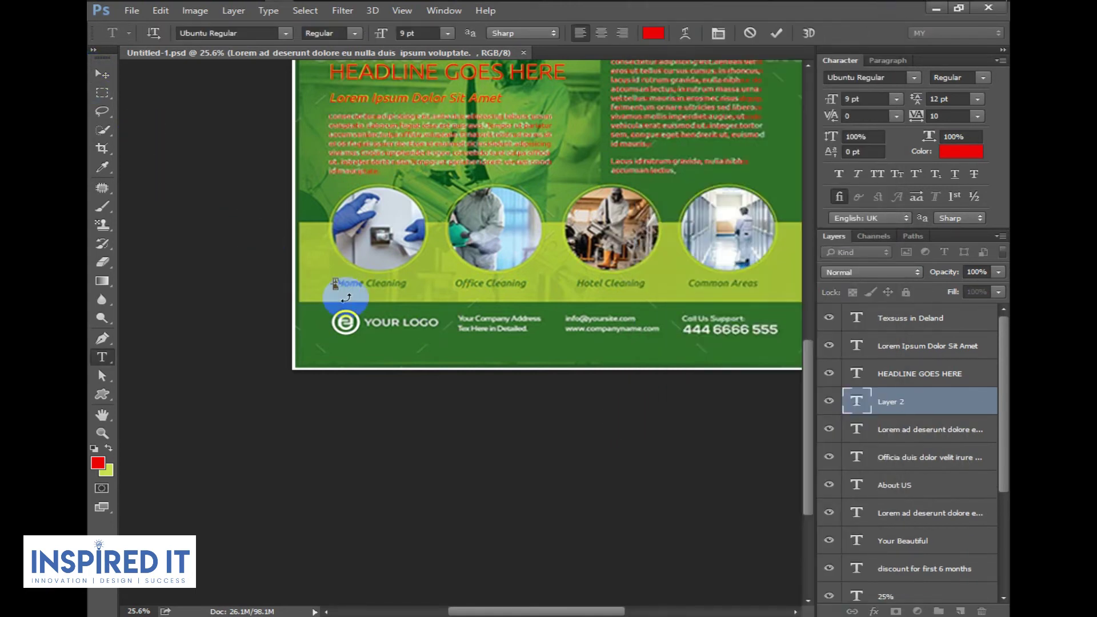
{"action": "left_click", "coordinate": [101, 74]}
{"action": "scroll", "coordinate": [435, 381], "scroll_direction": "up", "scroll_amount": 5}
{"action": "scroll", "coordinate": [435, 382], "scroll_direction": "up", "scroll_amount": 2}
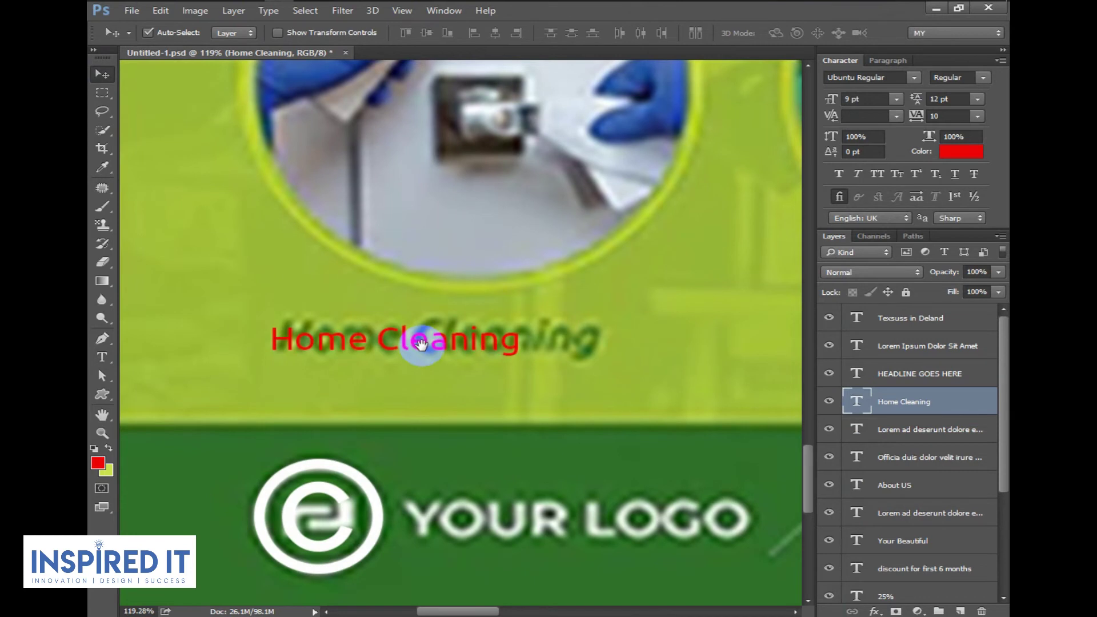
{"action": "left_click_drag", "start_coordinate": [455, 342], "coordinate": [479, 336]}
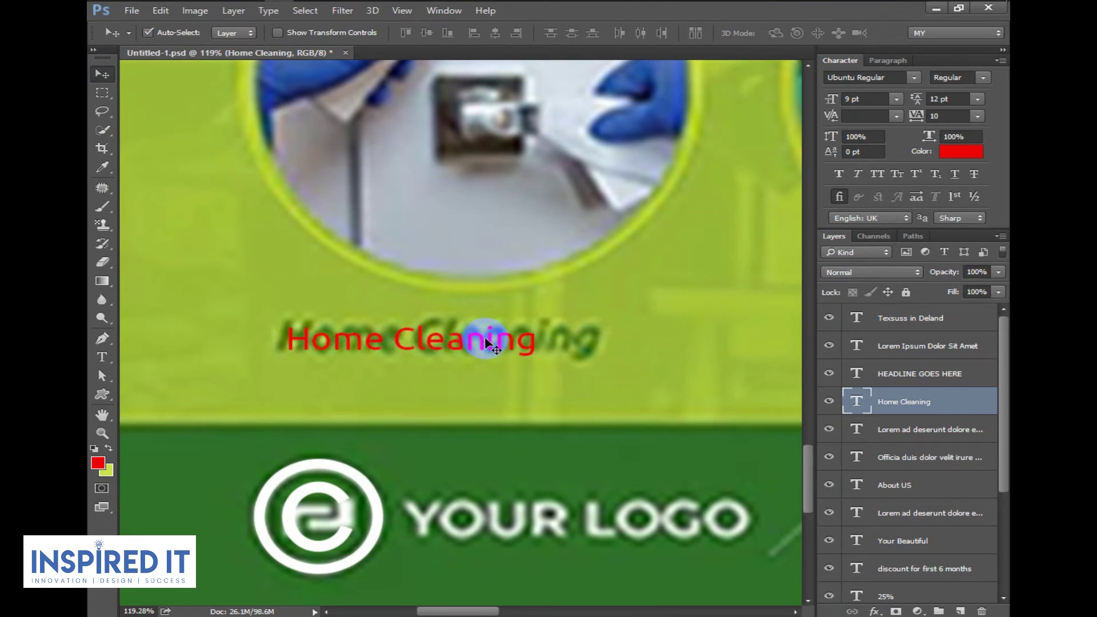
Enlarge the Home Cleaning text to 12 pt with Optical kerning.
{"action": "double_click", "coordinate": [859, 406]}
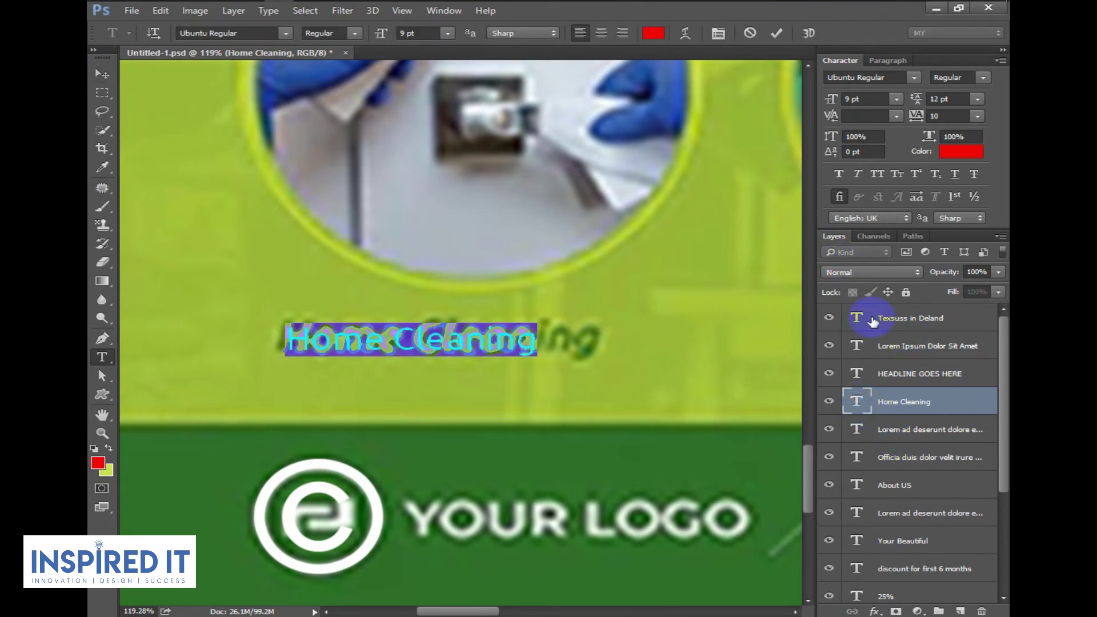
{"action": "key", "text": "Up"}
{"action": "key", "text": "Up"}
{"action": "key", "text": "Up"}
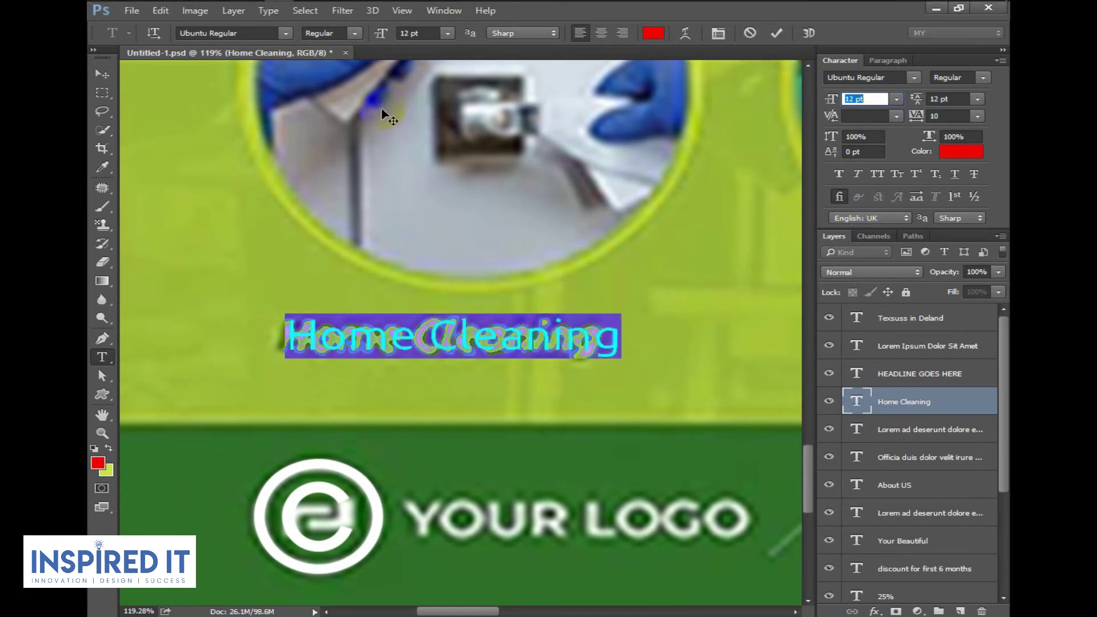
{"action": "left_click", "coordinate": [115, 76]}
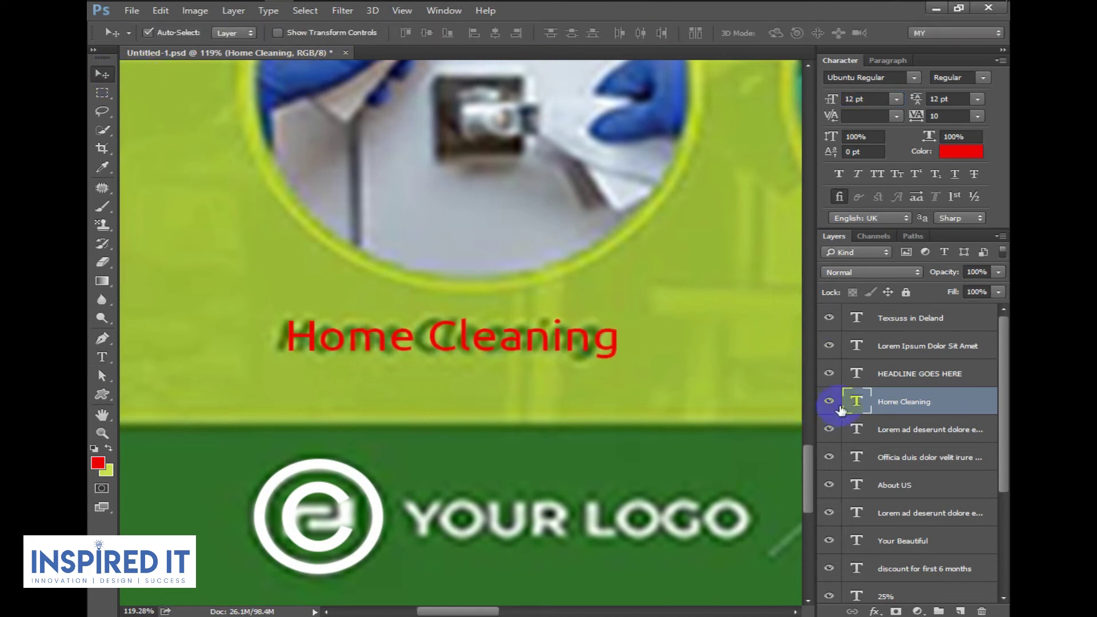
{"action": "left_click", "coordinate": [896, 116]}
{"action": "left_click", "coordinate": [857, 140]}
Change the Home Cleaning font style to Medium Italic.
{"action": "left_click", "coordinate": [982, 78]}
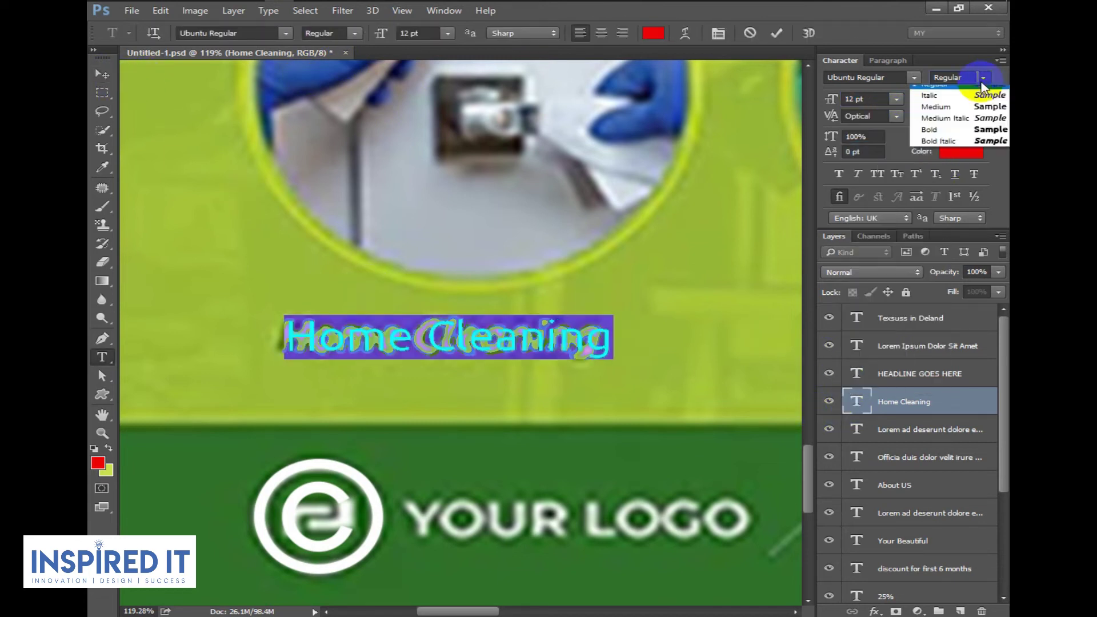
{"action": "left_click", "coordinate": [937, 137]}
{"action": "left_click", "coordinate": [983, 77]}
{"action": "left_click", "coordinate": [942, 126]}
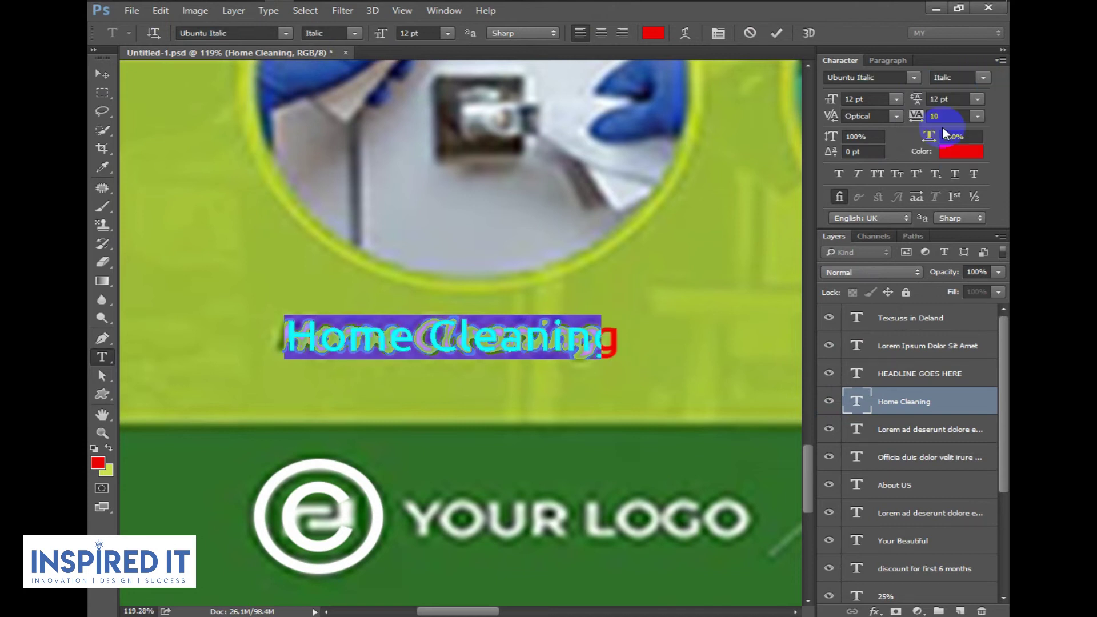
{"action": "left_click", "coordinate": [98, 74]}
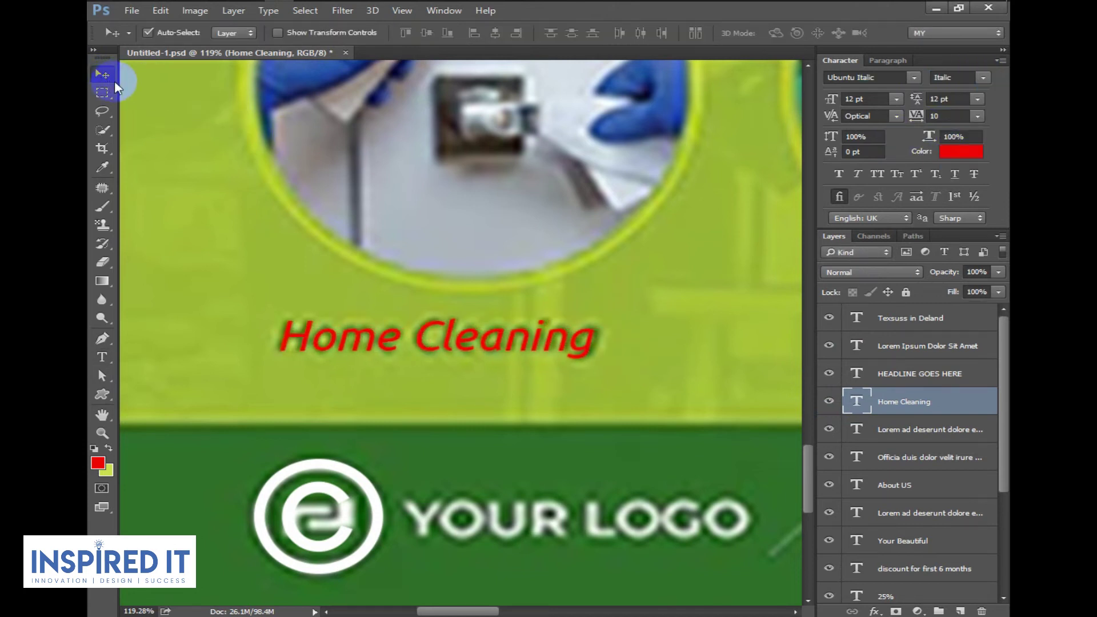
{"action": "double_click", "coordinate": [857, 403]}
{"action": "left_click", "coordinate": [983, 78]}
{"action": "left_click", "coordinate": [942, 147]}
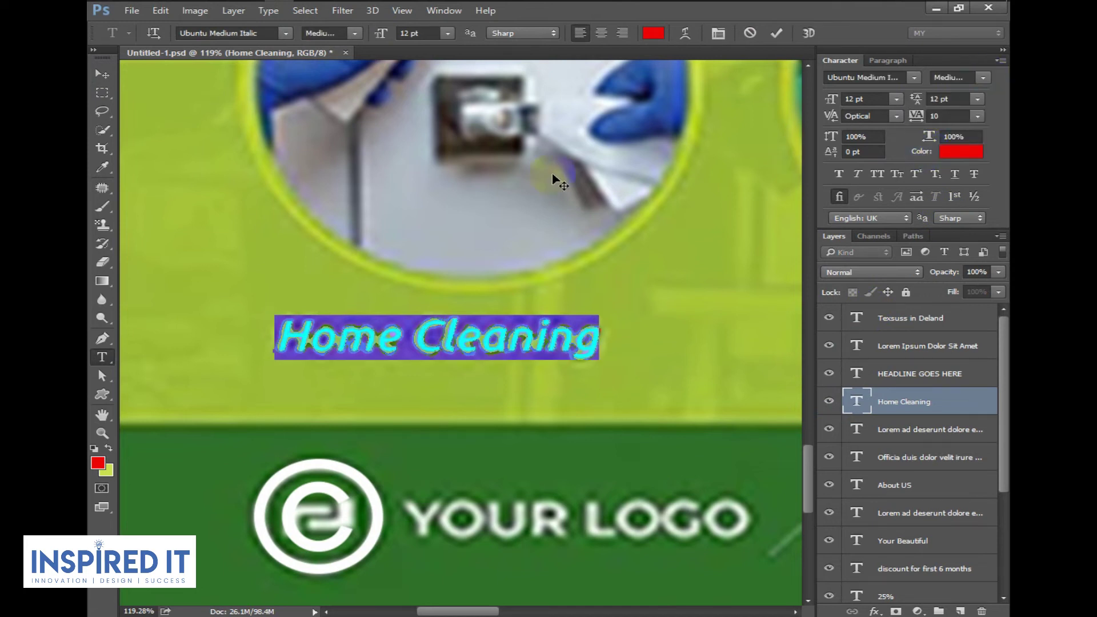
{"action": "left_click", "coordinate": [102, 75]}
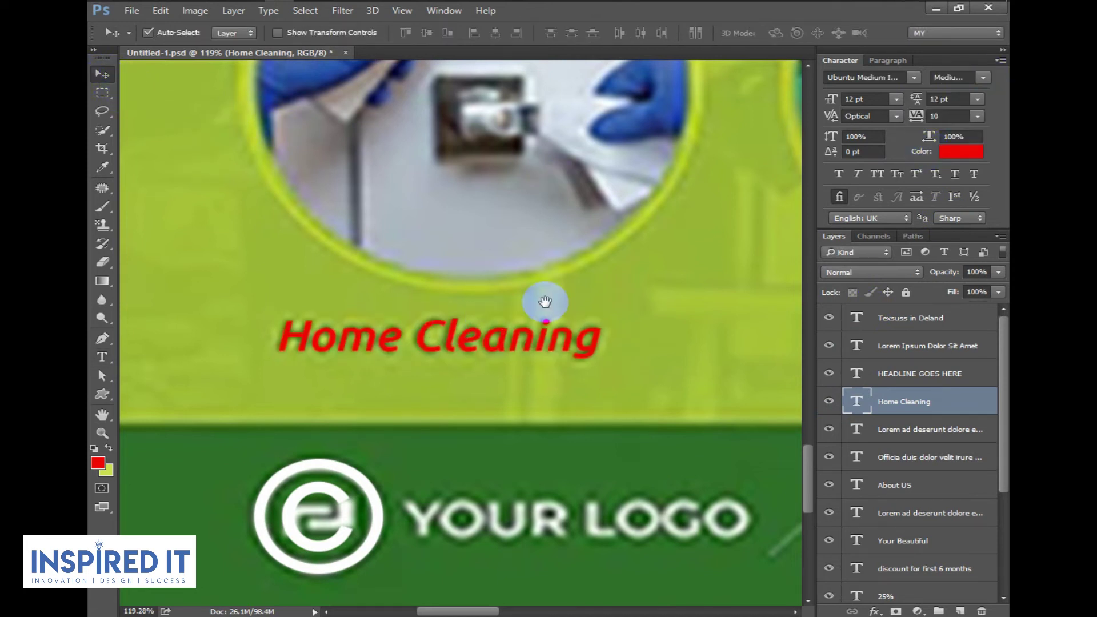
Duplicate the Home Cleaning label onto the second circle's Office Cleaning caption.
{"action": "scroll", "coordinate": [543, 301], "scroll_direction": "down", "scroll_amount": 5}
{"action": "scroll", "coordinate": [242, 317], "scroll_direction": "up", "scroll_amount": 2}
{"action": "left_click_drag", "start_coordinate": [242, 317], "coordinate": [450, 312]}
Change the copied label under the first remaining photo to 'Office Cleaning' using the notes text.
{"action": "left_click", "coordinate": [515, 12]}
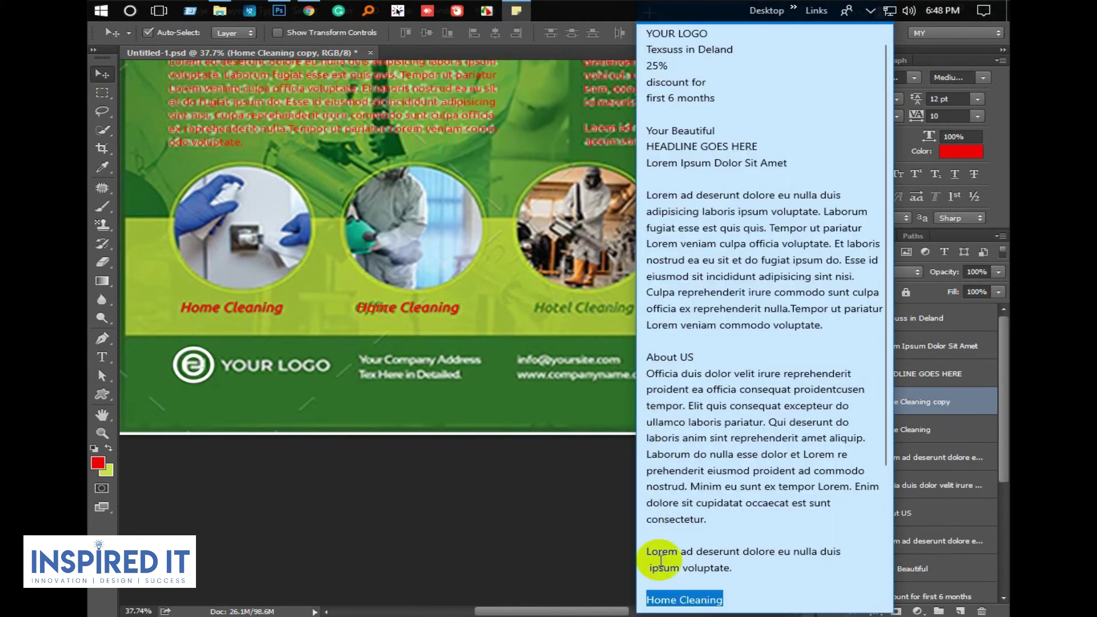
{"action": "scroll", "coordinate": [657, 560], "scroll_direction": "down", "scroll_amount": 3}
{"action": "left_click_drag", "start_coordinate": [723, 444], "coordinate": [625, 453]}
{"action": "key", "text": "ctrl+c"}
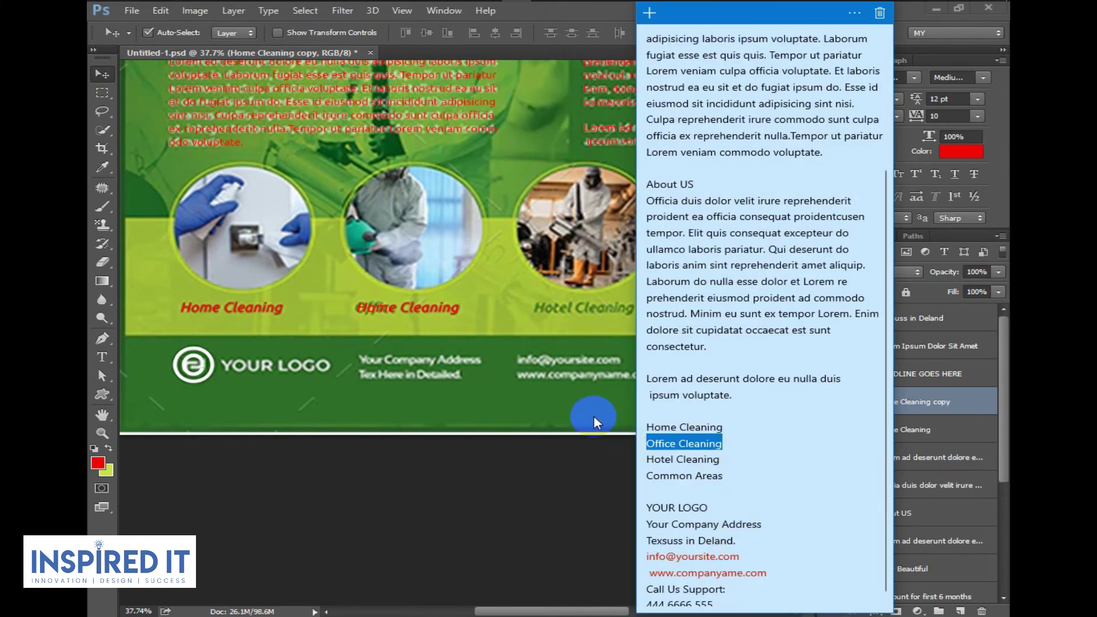
{"action": "left_click", "coordinate": [678, 300]}
{"action": "double_click", "coordinate": [859, 410]}
{"action": "key", "text": "ctrl+v"}
{"action": "left_click", "coordinate": [110, 68]}
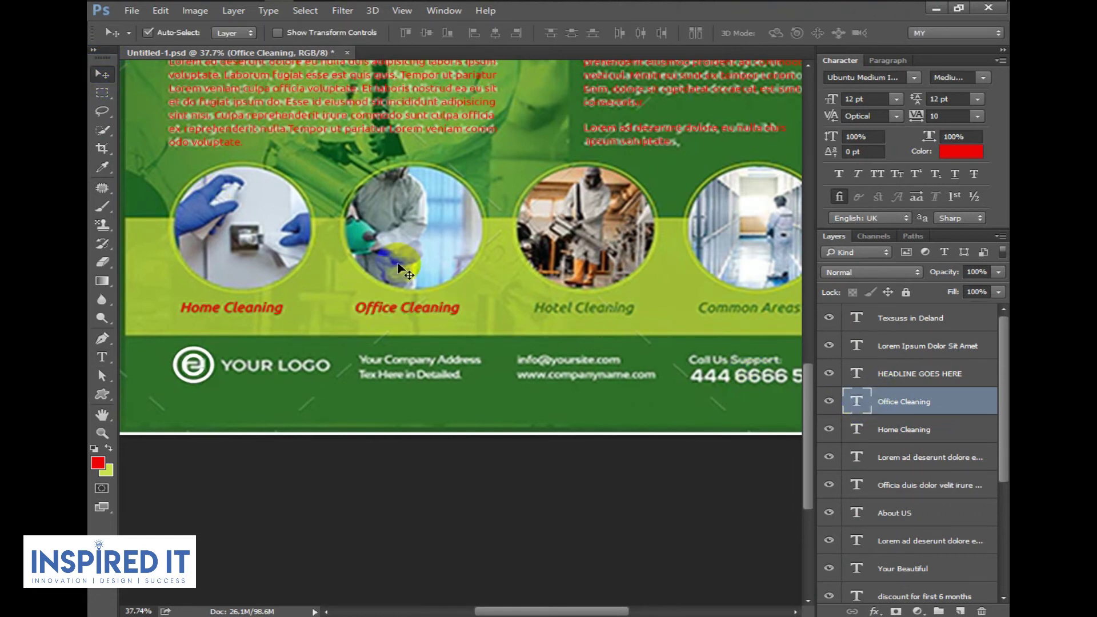
Duplicate the label over the next caption and change it to 'Hotel Cleaning'.
{"action": "left_click_drag", "start_coordinate": [408, 313], "coordinate": [585, 313]}
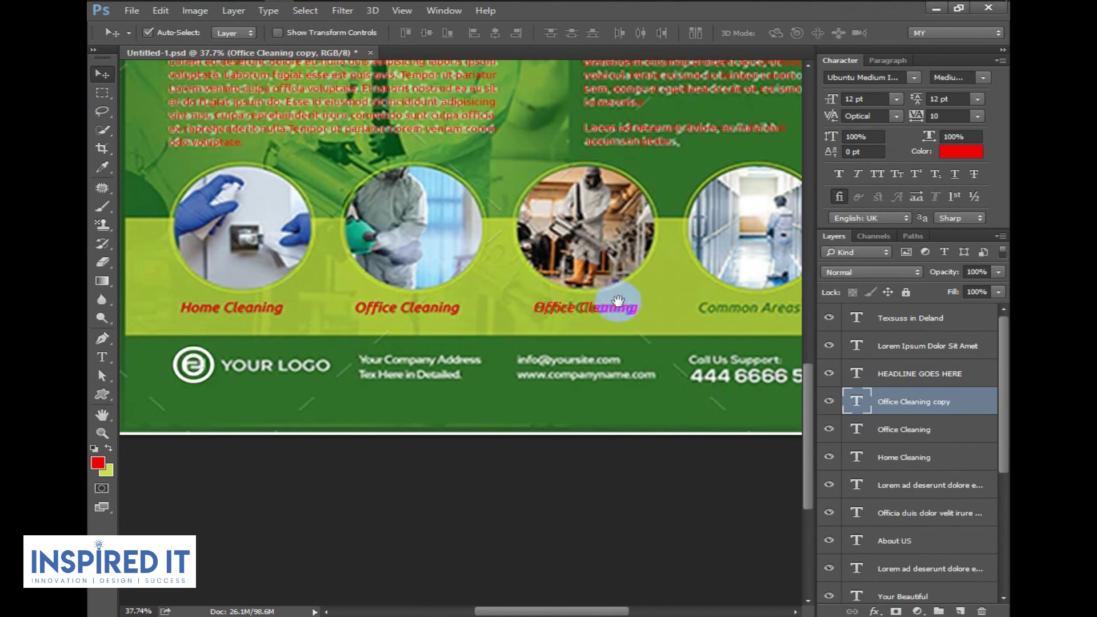
{"action": "scroll", "coordinate": [606, 306], "scroll_direction": "up", "scroll_amount": 3}
{"action": "left_click", "coordinate": [517, 10]}
{"action": "scroll", "coordinate": [743, 543], "scroll_direction": "down", "scroll_amount": 3}
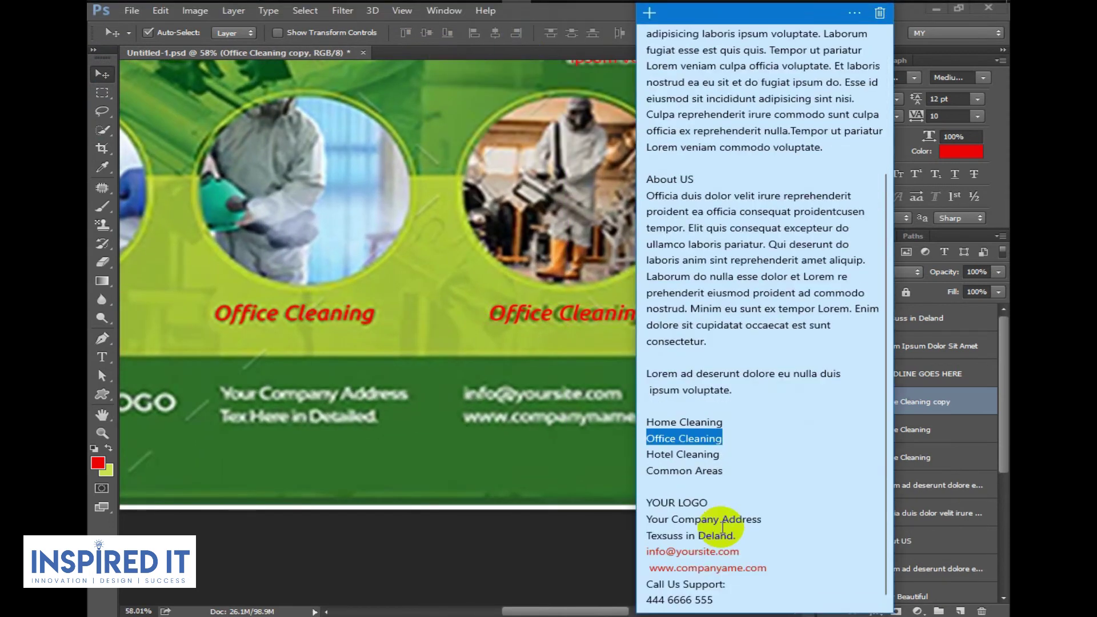
{"action": "left_click", "coordinate": [722, 460]}
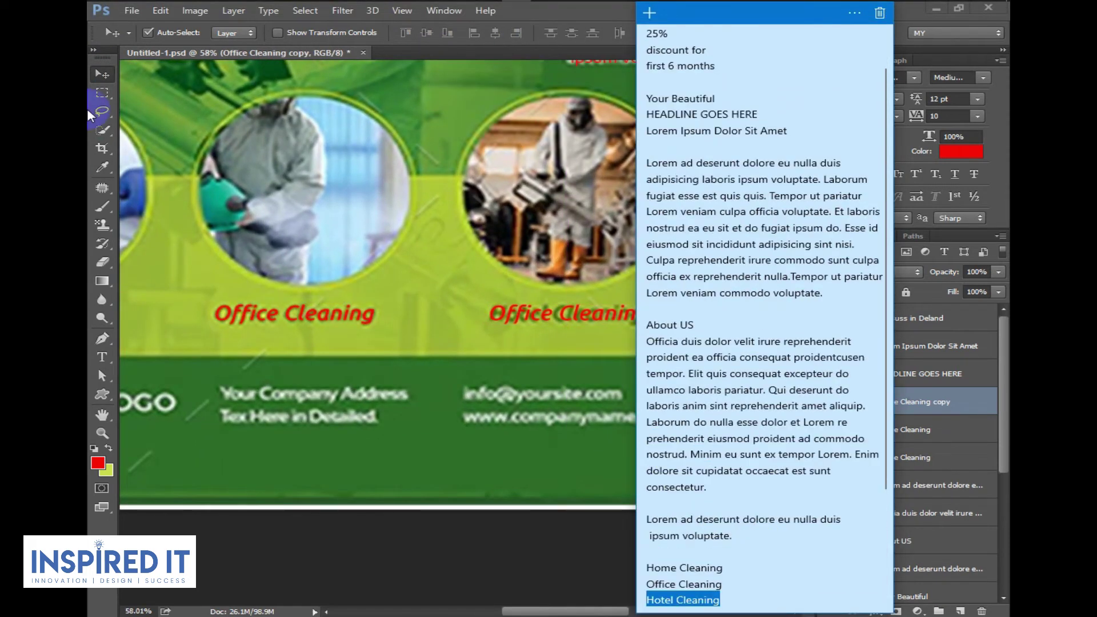
{"action": "left_click", "coordinate": [784, 408]}
{"action": "double_click", "coordinate": [857, 404]}
{"action": "type", "text": "Hotel Cleaning"}
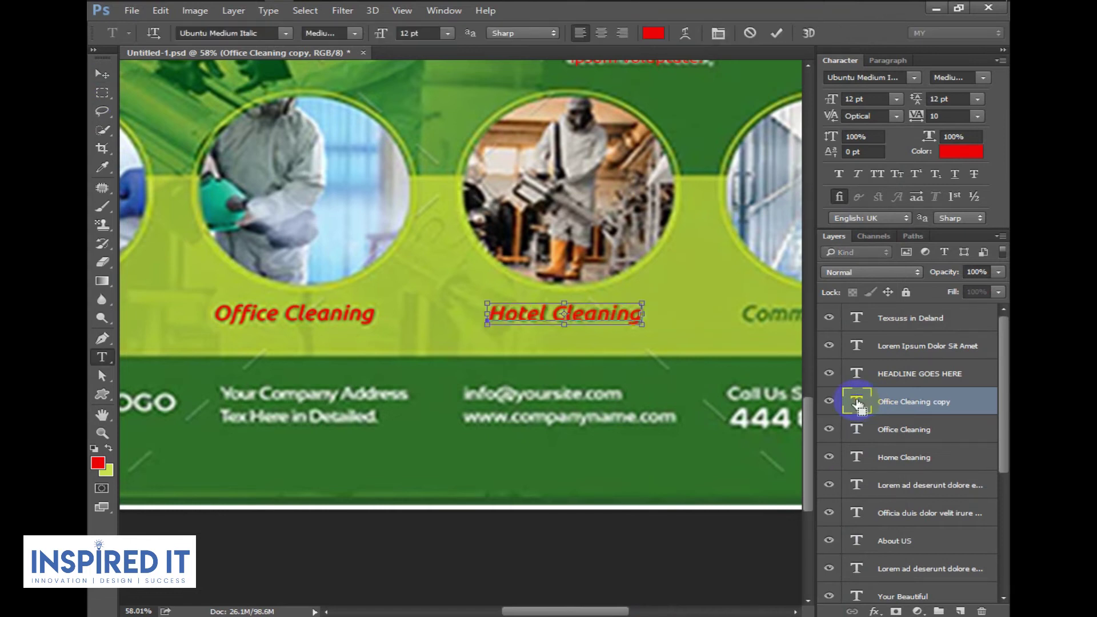
{"action": "left_click", "coordinate": [100, 77]}
Duplicate the label over the last caption and change it to 'Common Areas'.
{"action": "mouse_move", "coordinate": [608, 333]}
{"action": "left_mouse_down"}
{"action": "mouse_move", "coordinate": [317, 290]}
{"action": "mouse_move", "coordinate": [613, 264]}
{"action": "left_mouse_up"}
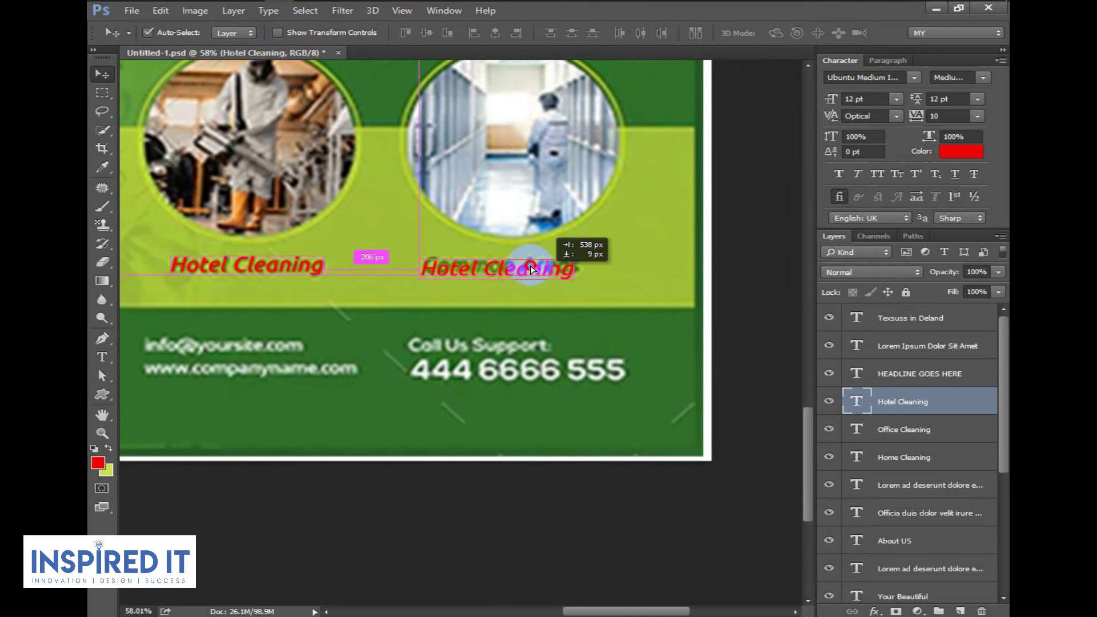
{"action": "left_click", "coordinate": [514, 9]}
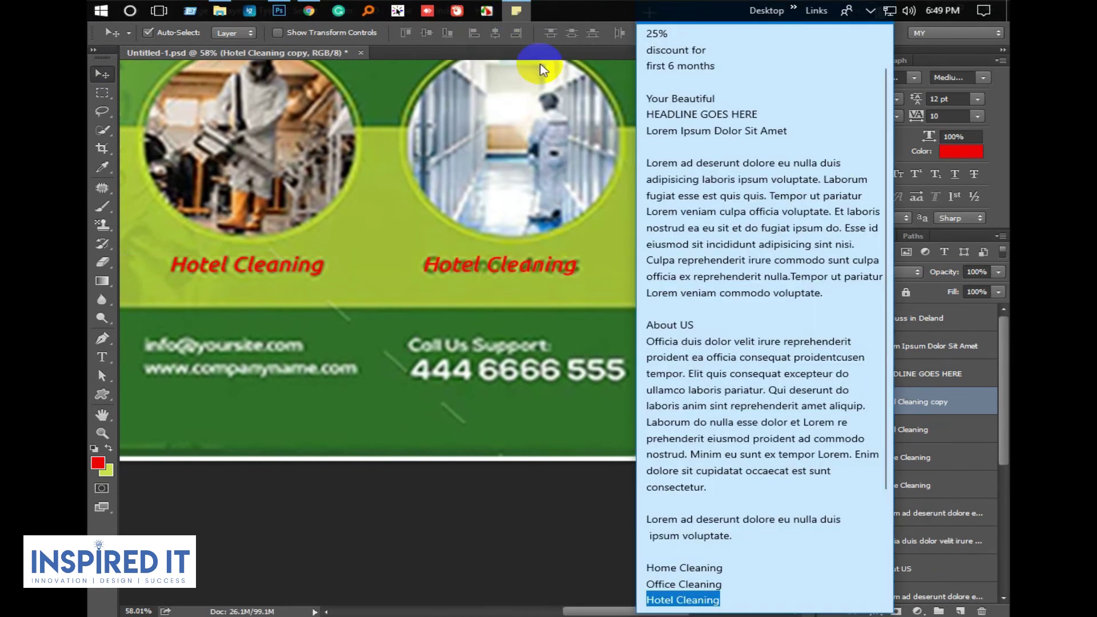
{"action": "scroll", "coordinate": [791, 521], "scroll_direction": "down", "scroll_amount": 5}
{"action": "left_click_drag", "start_coordinate": [727, 474], "coordinate": [622, 469]}
{"action": "key", "text": "ctrl+c"}
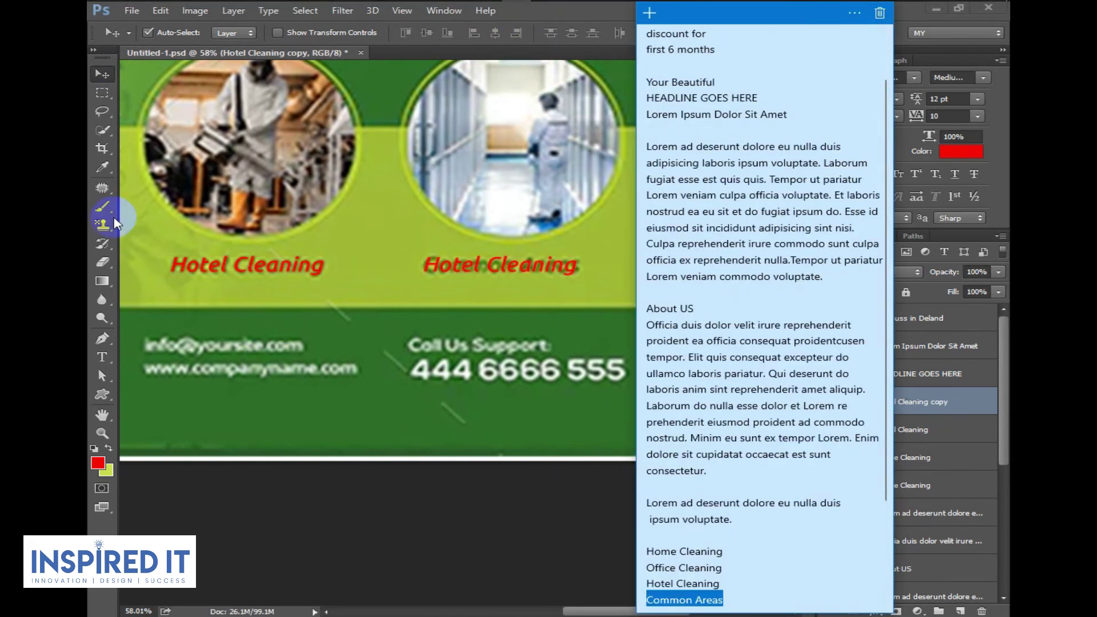
{"action": "left_click", "coordinate": [102, 79]}
{"action": "left_click", "coordinate": [473, 265]}
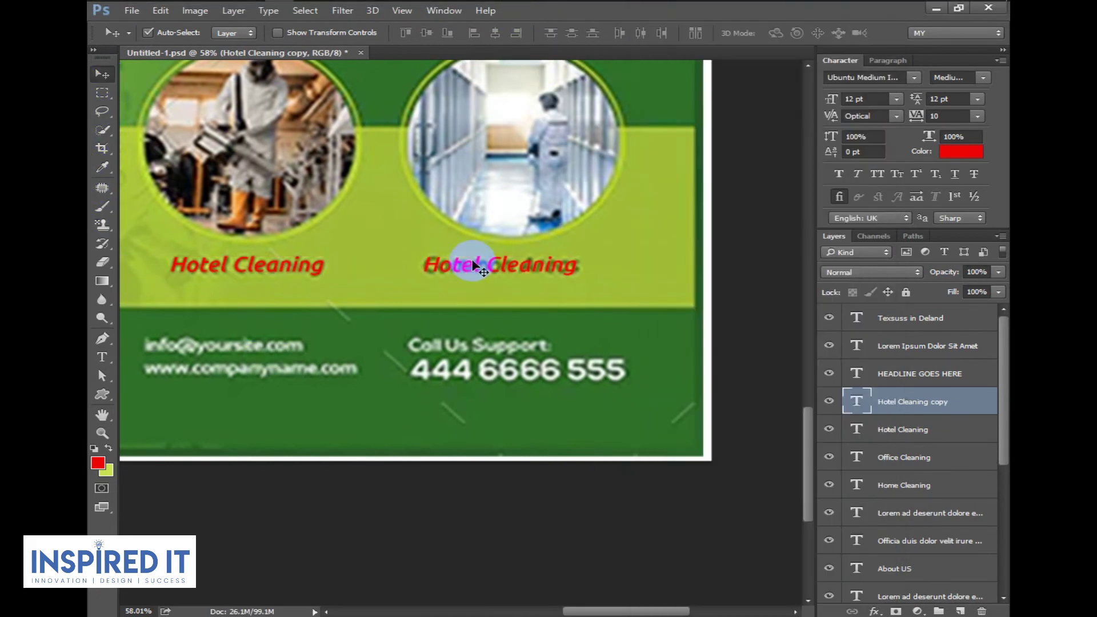
{"action": "double_click", "coordinate": [859, 405]}
{"action": "key", "text": "ctrl+v"}
{"action": "left_click", "coordinate": [106, 77]}
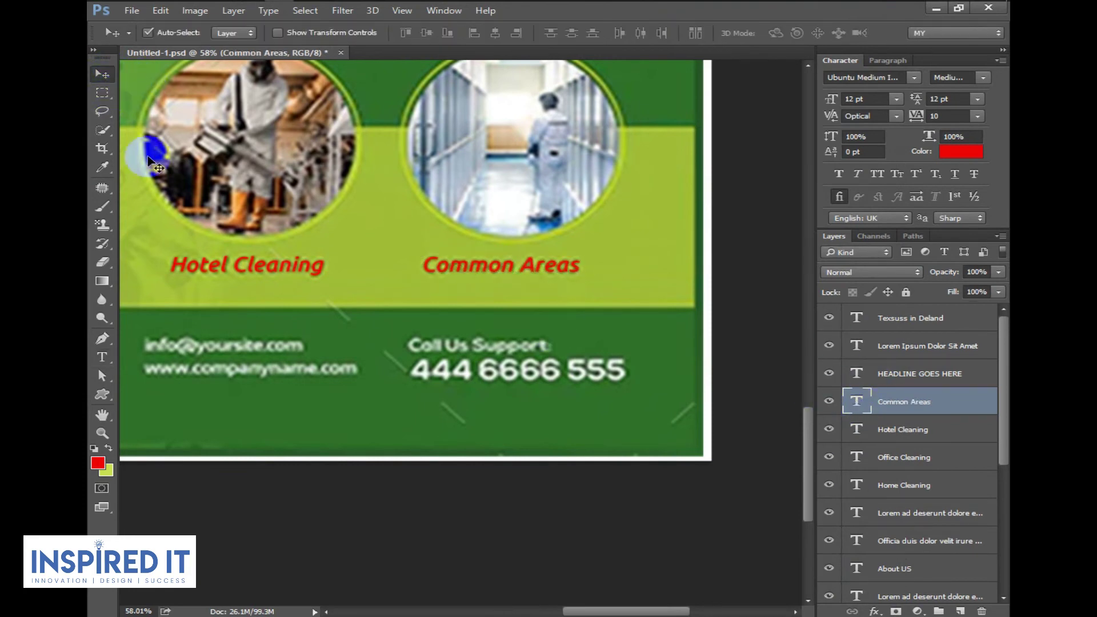
Zoom in on the flyer's footer and copy the YOUR LOGO line from the notes.
{"action": "left_click_drag", "start_coordinate": [570, 237], "coordinate": [493, 515]}
{"action": "left_click", "coordinate": [493, 515]}
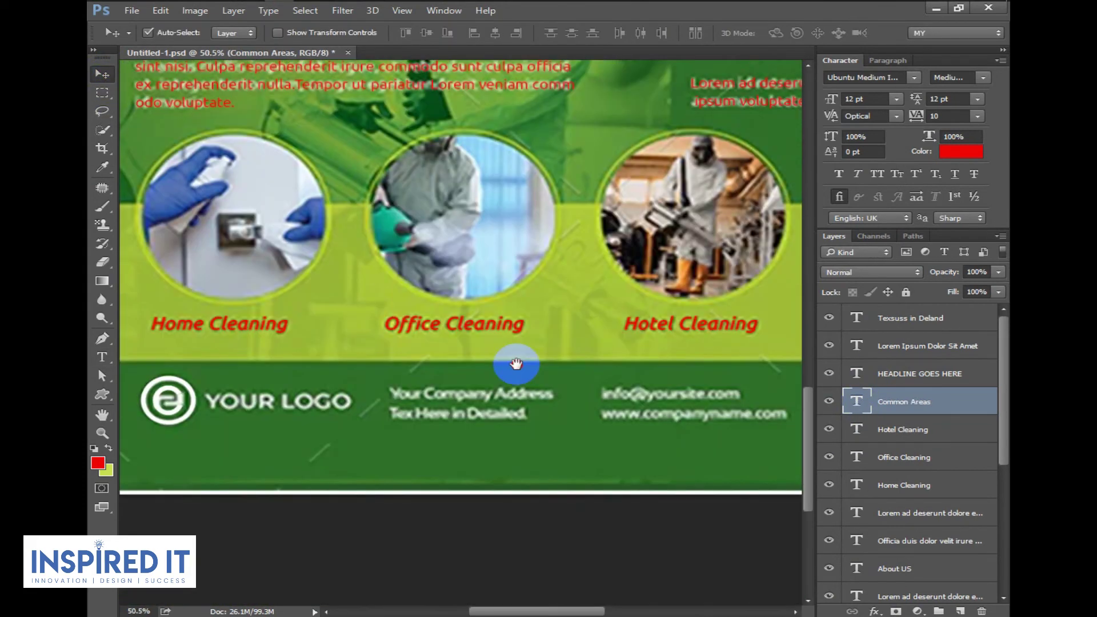
{"action": "left_click", "coordinate": [516, 11]}
{"action": "scroll", "coordinate": [698, 487], "scroll_direction": "down", "scroll_amount": 3}
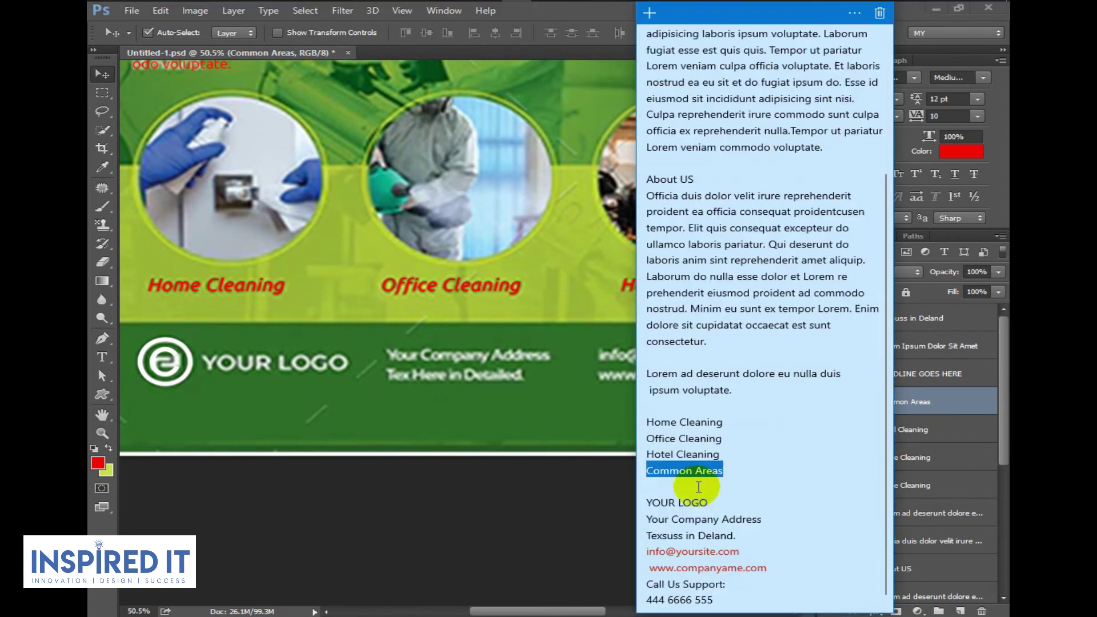
{"action": "left_click_drag", "start_coordinate": [710, 507], "coordinate": [587, 506]}
{"action": "key", "text": "ctrl+c"}
{"action": "left_click", "coordinate": [105, 71]}
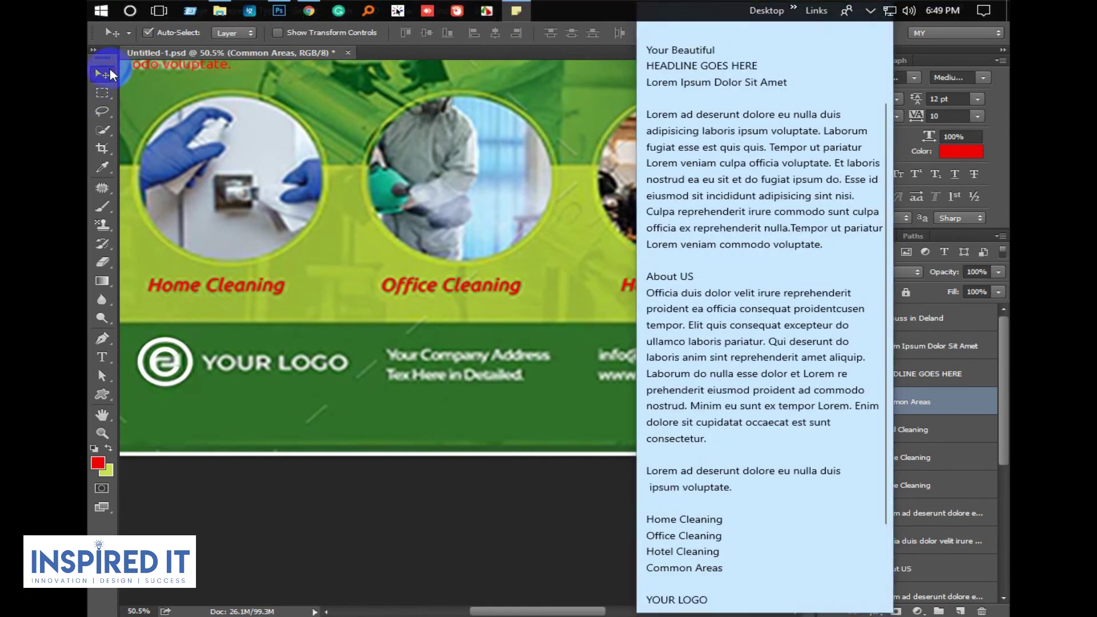
{"action": "left_click", "coordinate": [211, 360]}
{"action": "key", "text": "t"}
{"action": "left_click", "coordinate": [167, 346]}
Paste YOUR LOGO as a new text layer and move it over the printed logo wording.
{"action": "left_click", "coordinate": [207, 362]}
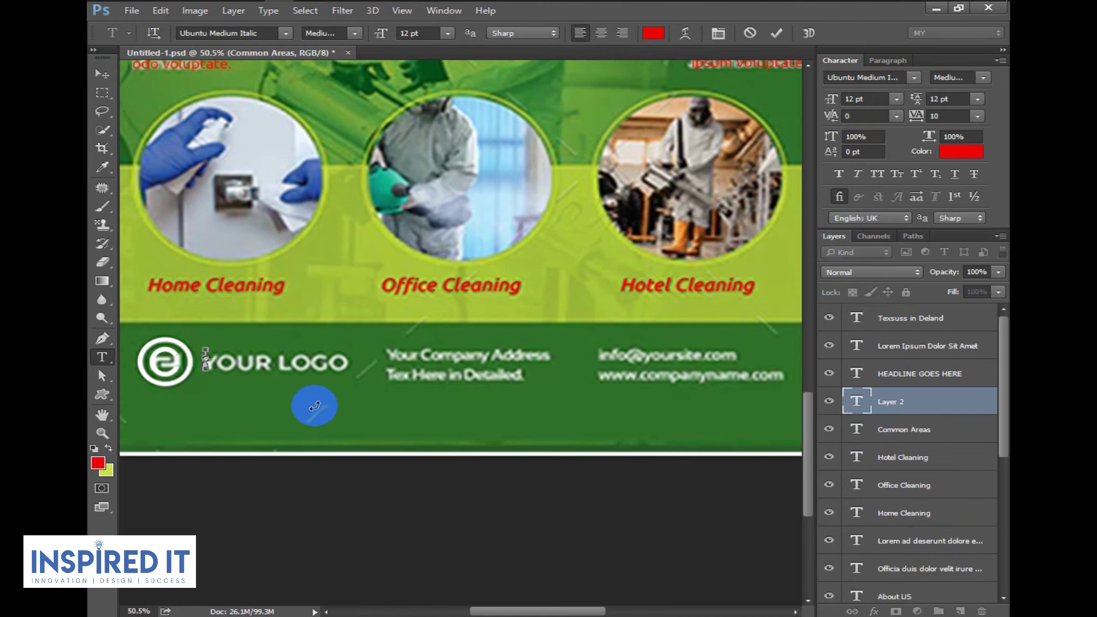
{"action": "key", "text": "ctrl+v"}
{"action": "left_click", "coordinate": [102, 73]}
{"action": "scroll", "coordinate": [240, 325], "scroll_direction": "up", "scroll_amount": 3}
{"action": "left_click_drag", "start_coordinate": [251, 338], "coordinate": [341, 336]}
Set YOUR LOGO to 14 pt with Optical kerning and tracking 60.
{"action": "left_click", "coordinate": [921, 404]}
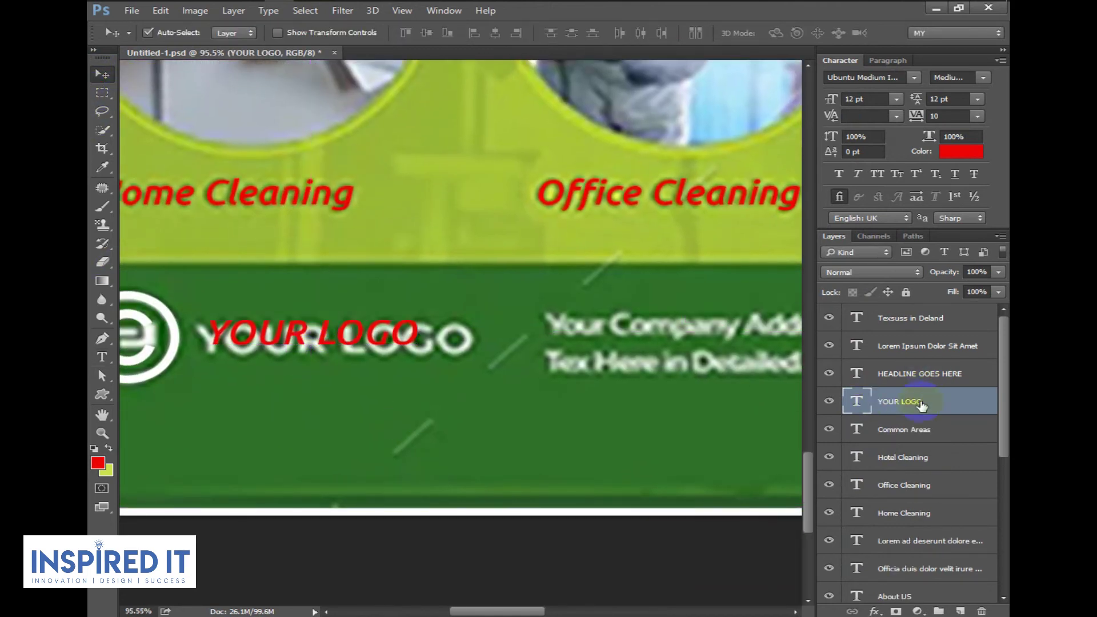
{"action": "double_click", "coordinate": [853, 398]}
{"action": "key", "text": "Up"}
{"action": "key", "text": "Up"}
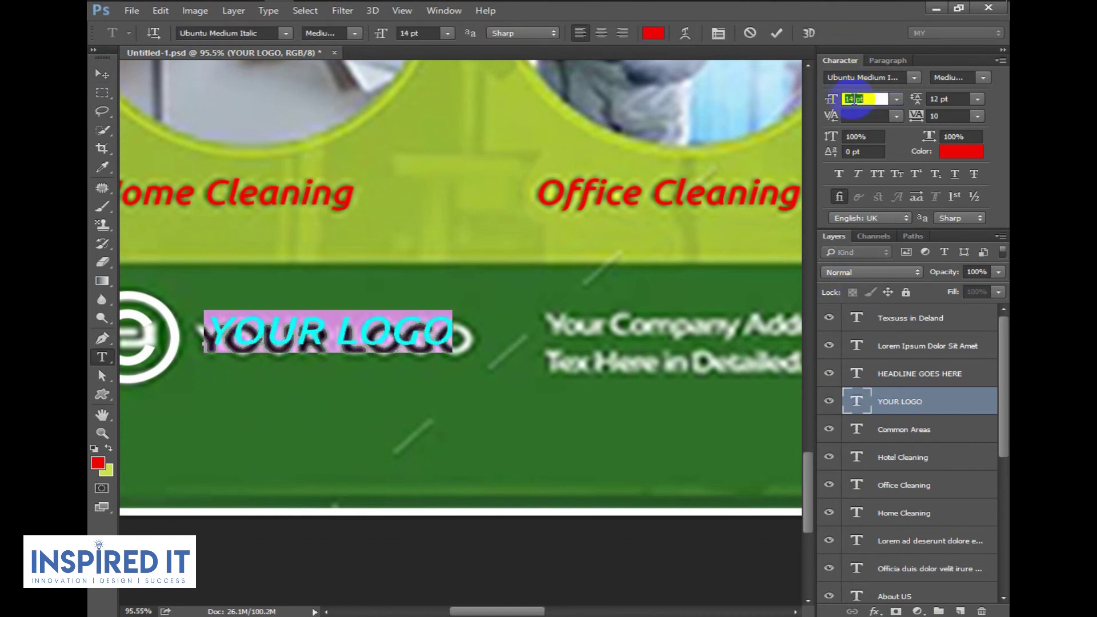
{"action": "left_click", "coordinate": [897, 116]}
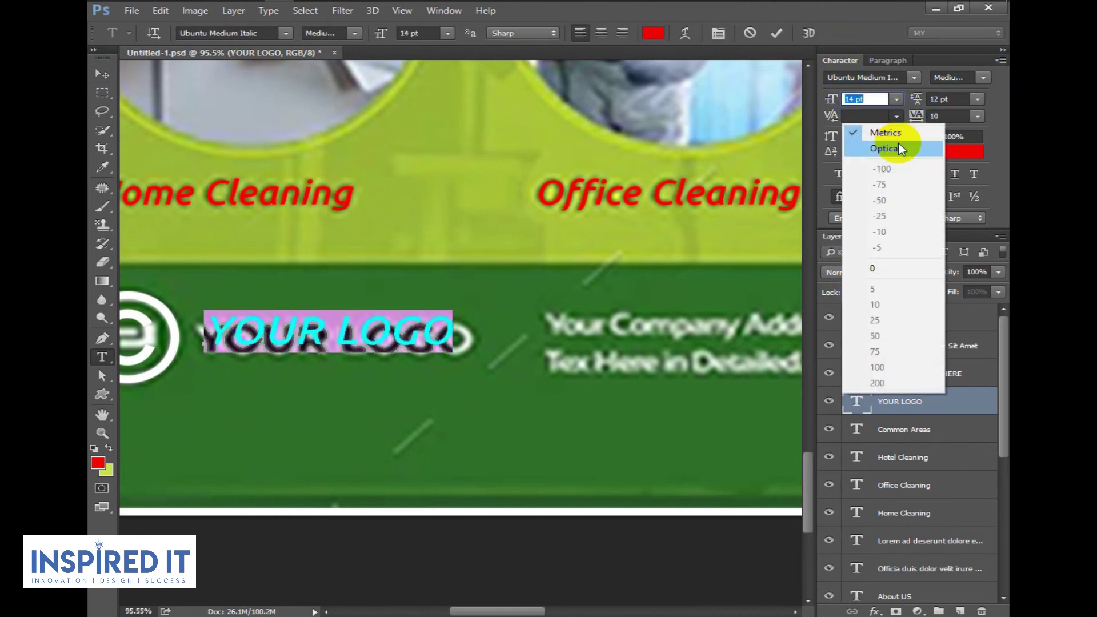
{"action": "left_click", "coordinate": [901, 146]}
{"action": "left_click", "coordinate": [978, 116]}
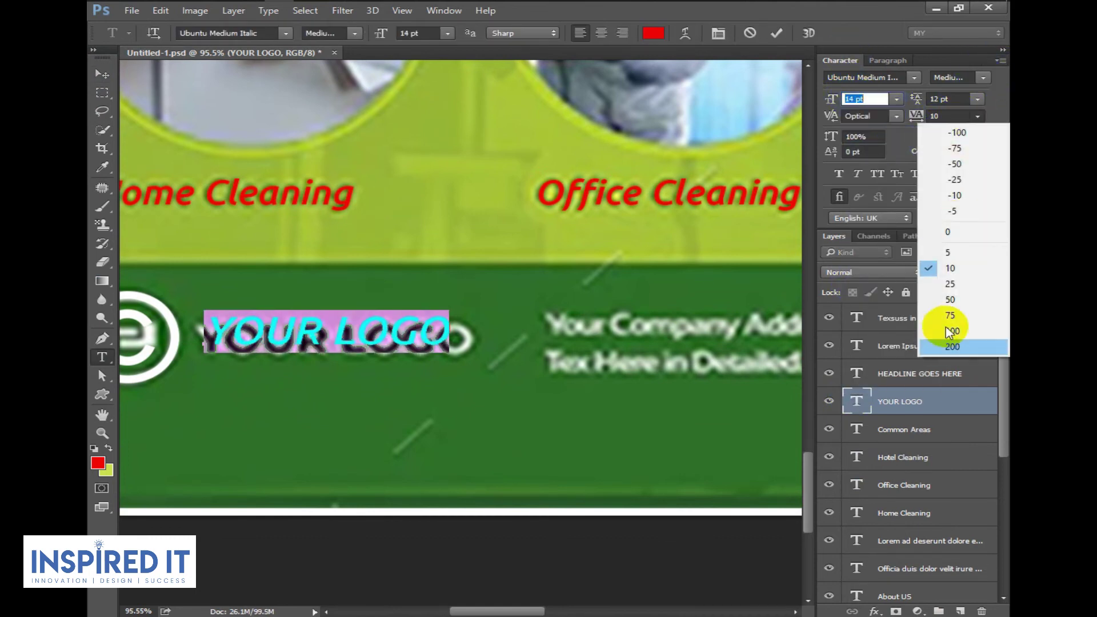
{"action": "left_click", "coordinate": [949, 260]}
{"action": "key", "text": "Up"}
{"action": "left_click", "coordinate": [103, 74]}
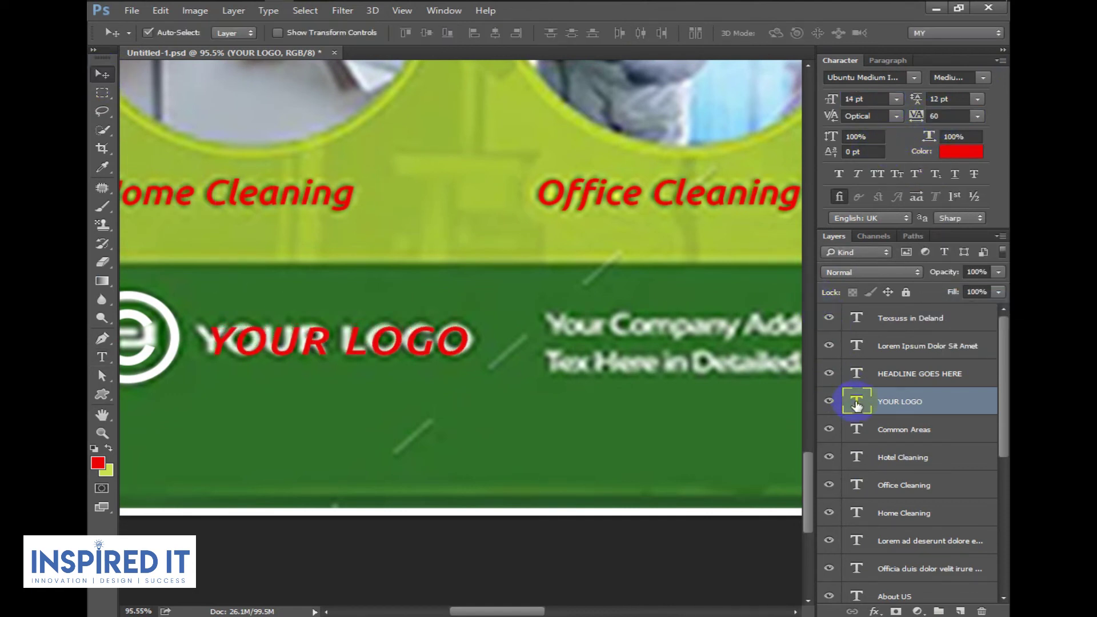
Change the YOUR LOGO font style to upright Medium instead of italic.
{"action": "double_click", "coordinate": [856, 404]}
{"action": "left_click", "coordinate": [986, 78]}
{"action": "left_click", "coordinate": [943, 133]}
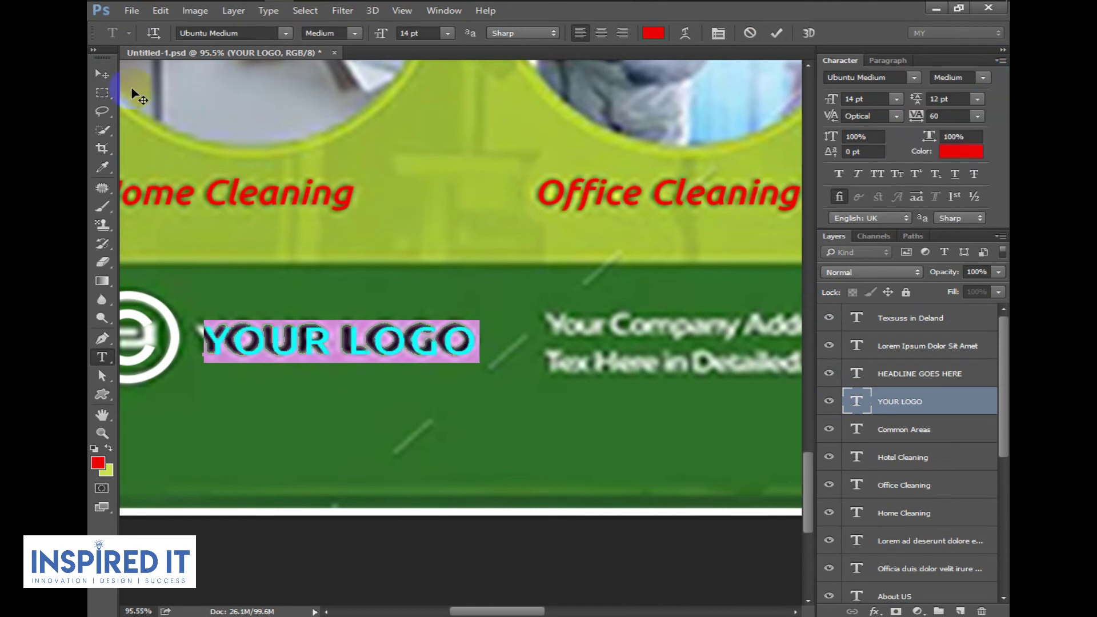
{"action": "left_click", "coordinate": [103, 74]}
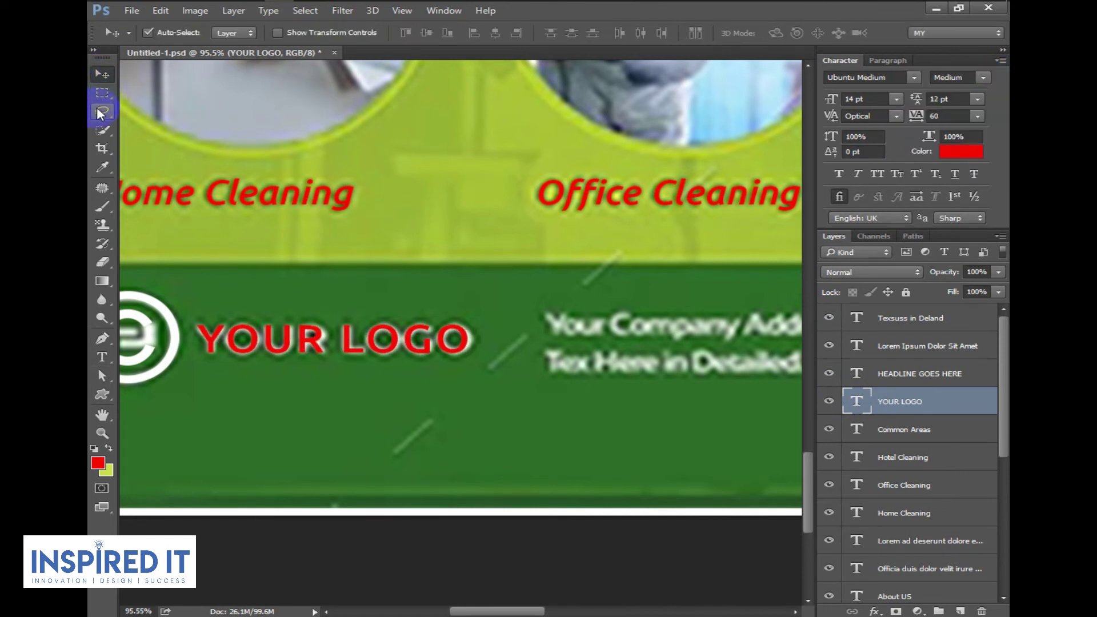
{"action": "scroll", "coordinate": [371, 285], "scroll_direction": "down", "scroll_amount": 3}
{"action": "scroll", "coordinate": [354, 303], "scroll_direction": "down", "scroll_amount": 3}
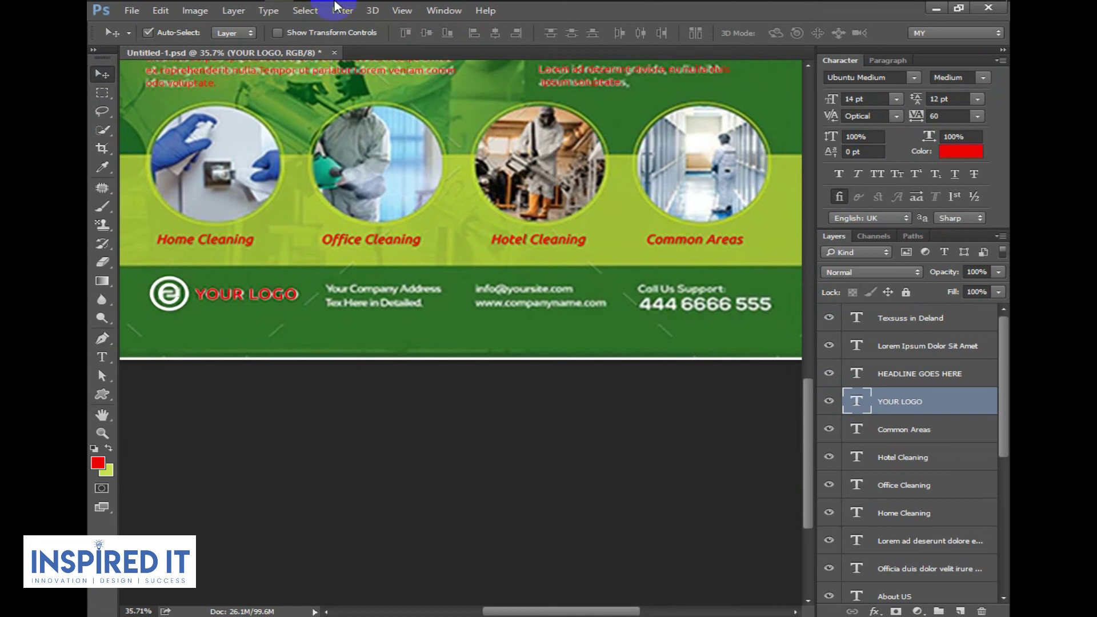
Paste 'Your Company Address' from the notes as a new text layer at the address wording.
{"action": "left_click", "coordinate": [522, 12]}
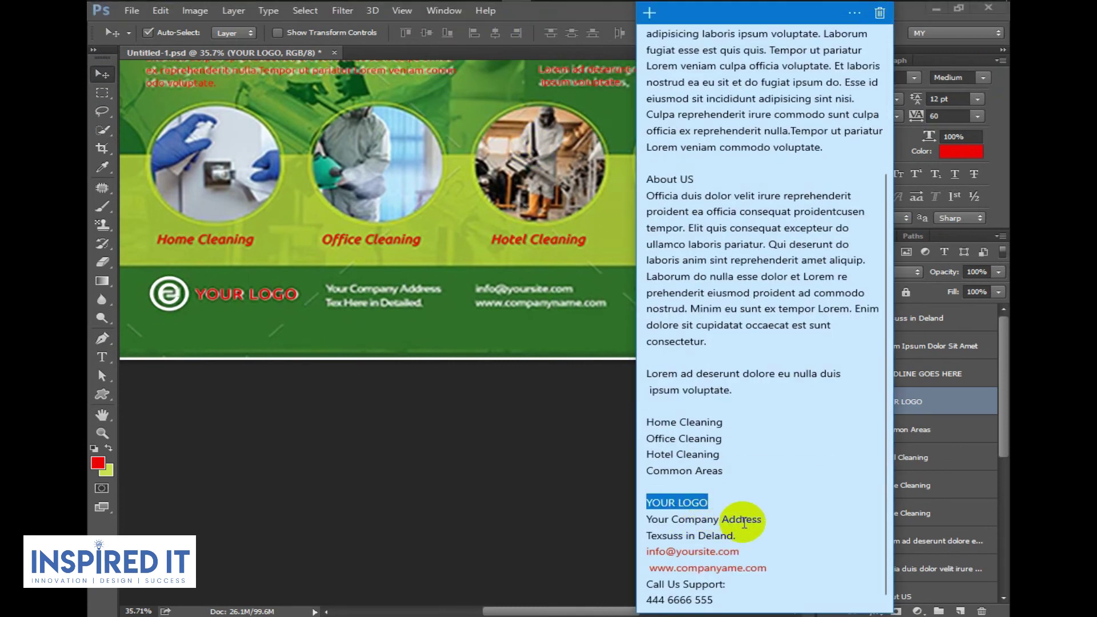
{"action": "left_click_drag", "start_coordinate": [765, 519], "coordinate": [640, 522]}
{"action": "key", "text": "ctrl+c"}
{"action": "left_click", "coordinate": [343, 320]}
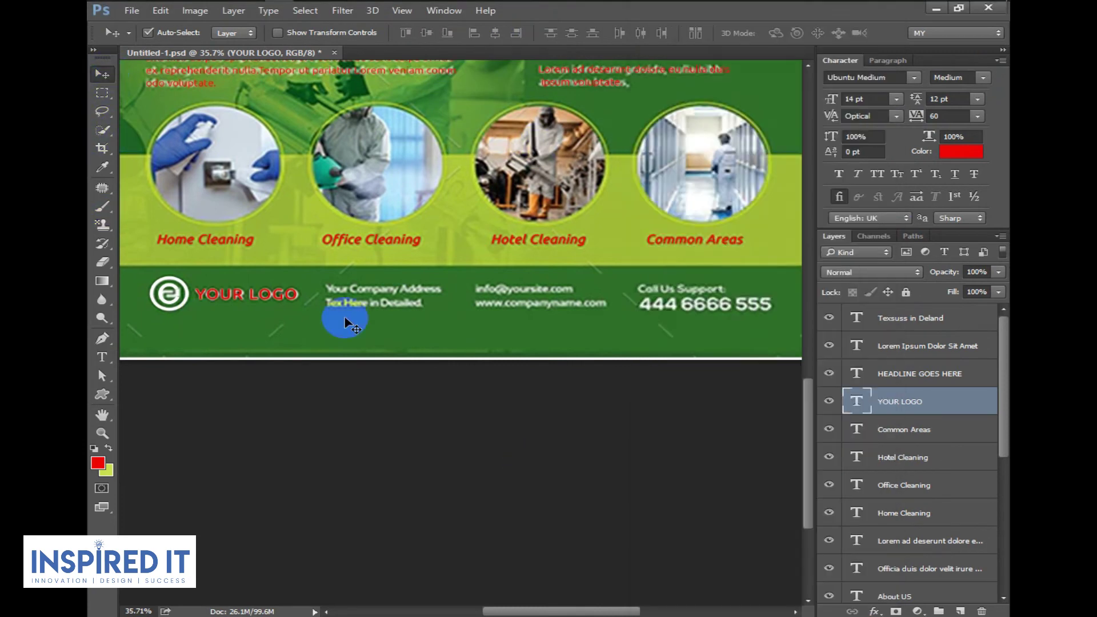
{"action": "scroll", "coordinate": [391, 360], "scroll_direction": "up", "scroll_amount": 4}
{"action": "key", "text": "t"}
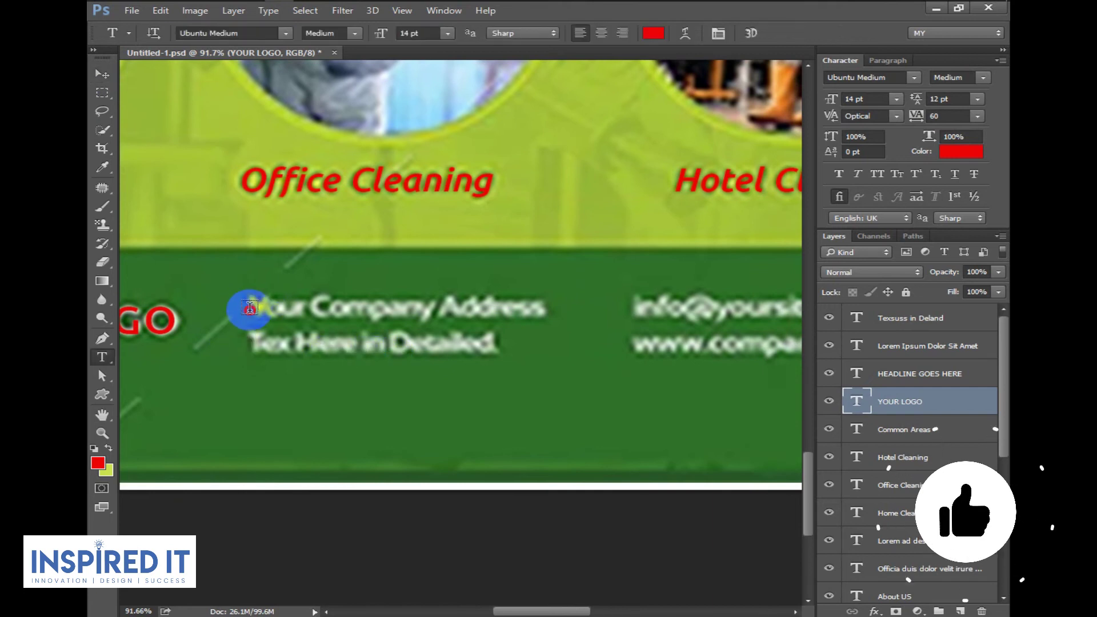
{"action": "left_click", "coordinate": [249, 309]}
{"action": "key", "text": "ctrl+v"}
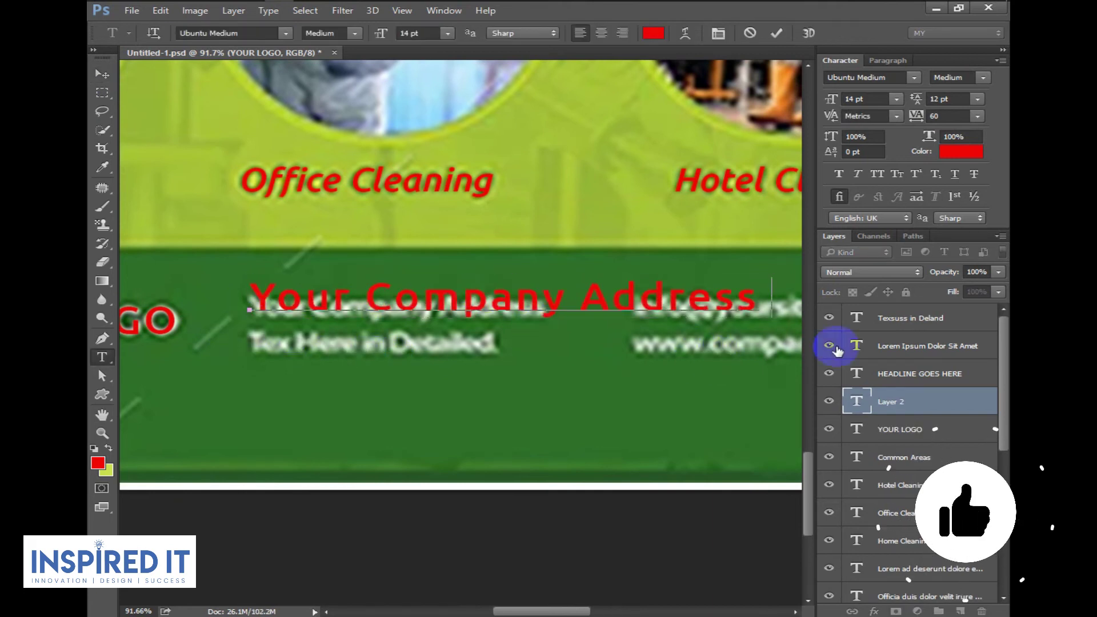
Format the address text as 10 pt Ubuntu Regular, Optical kerning, tracking -30.
{"action": "double_click", "coordinate": [857, 402]}
{"action": "left_click", "coordinate": [896, 98]}
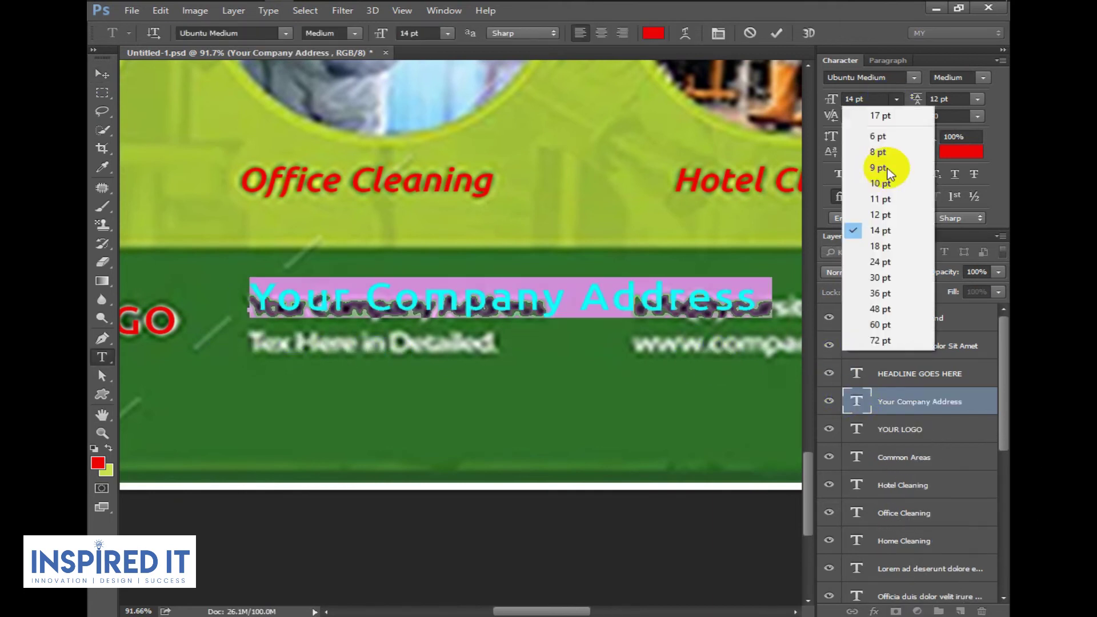
{"action": "left_click", "coordinate": [875, 183]}
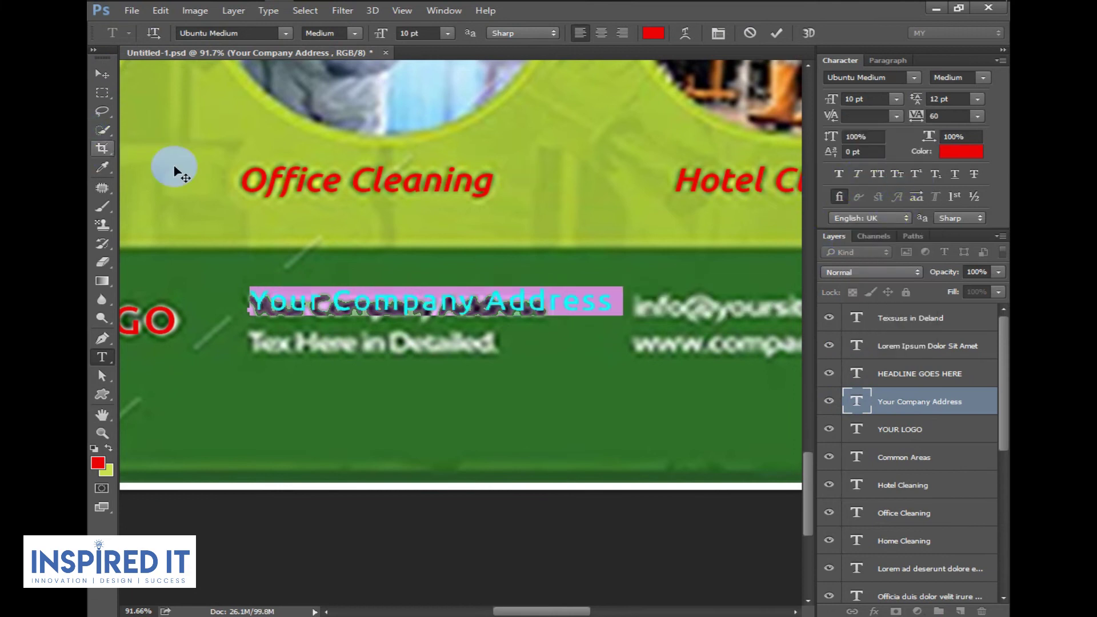
{"action": "left_click", "coordinate": [982, 80]}
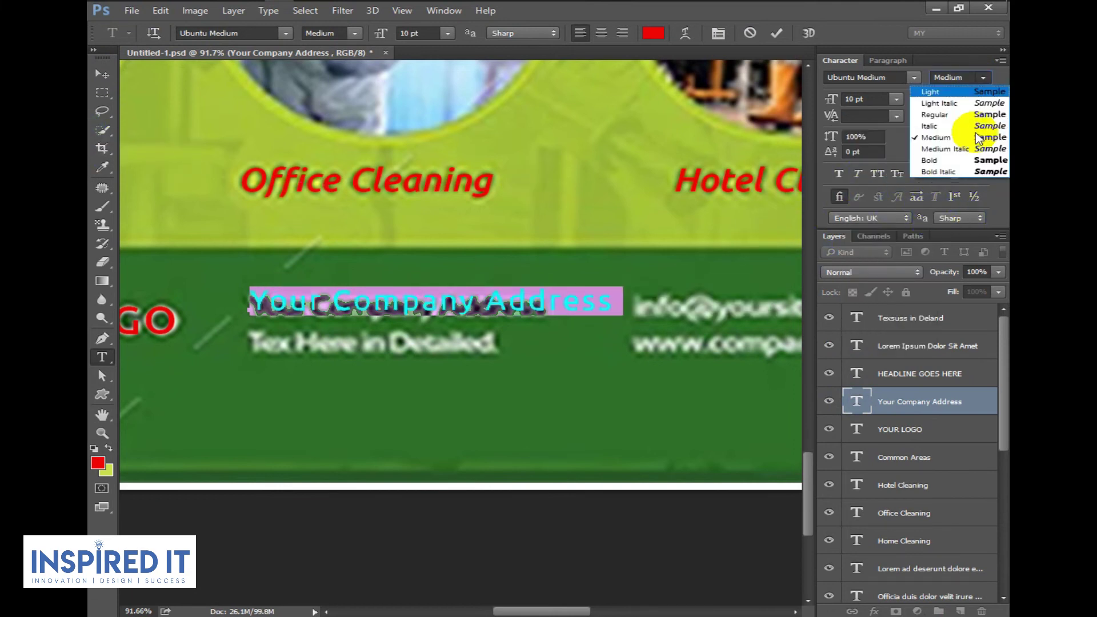
{"action": "left_click", "coordinate": [940, 106]}
{"action": "left_click", "coordinate": [895, 116]}
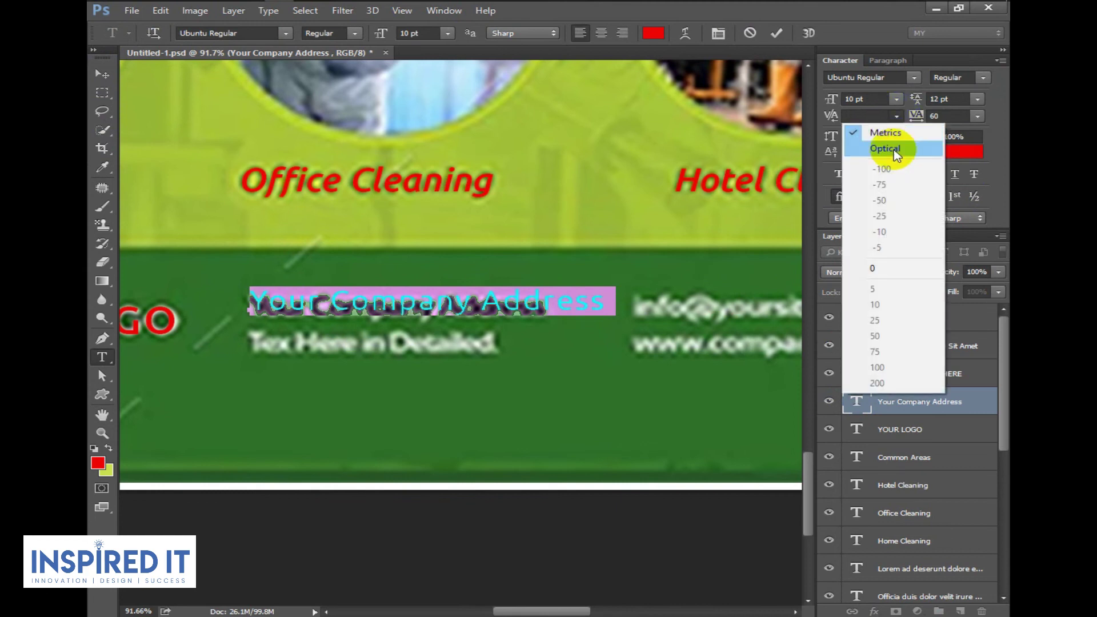
{"action": "left_click", "coordinate": [889, 148]}
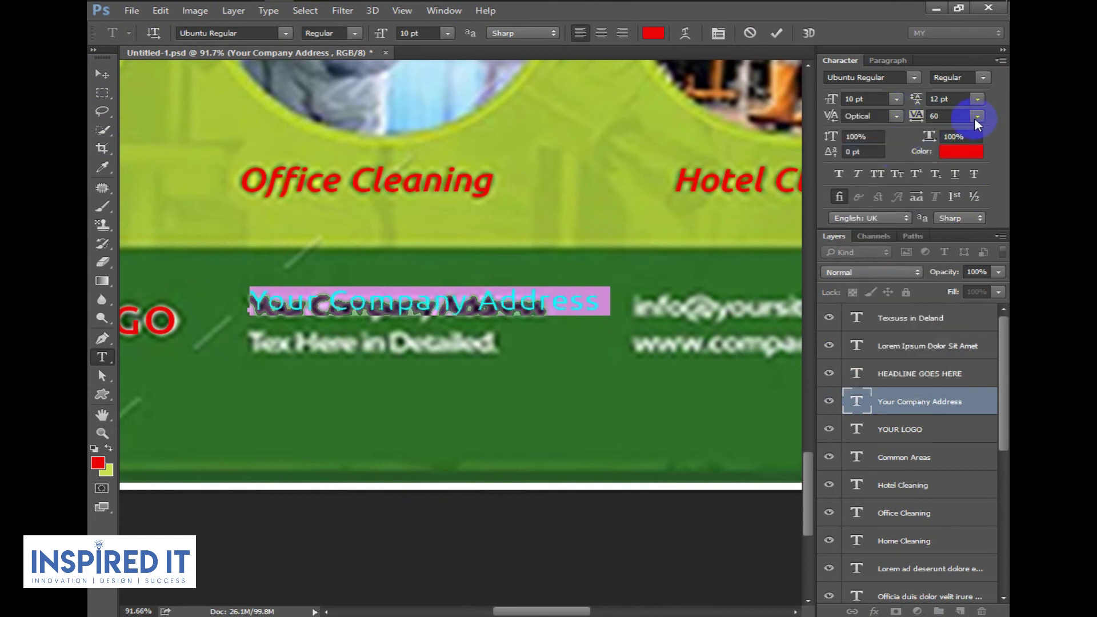
{"action": "left_click", "coordinate": [977, 116]}
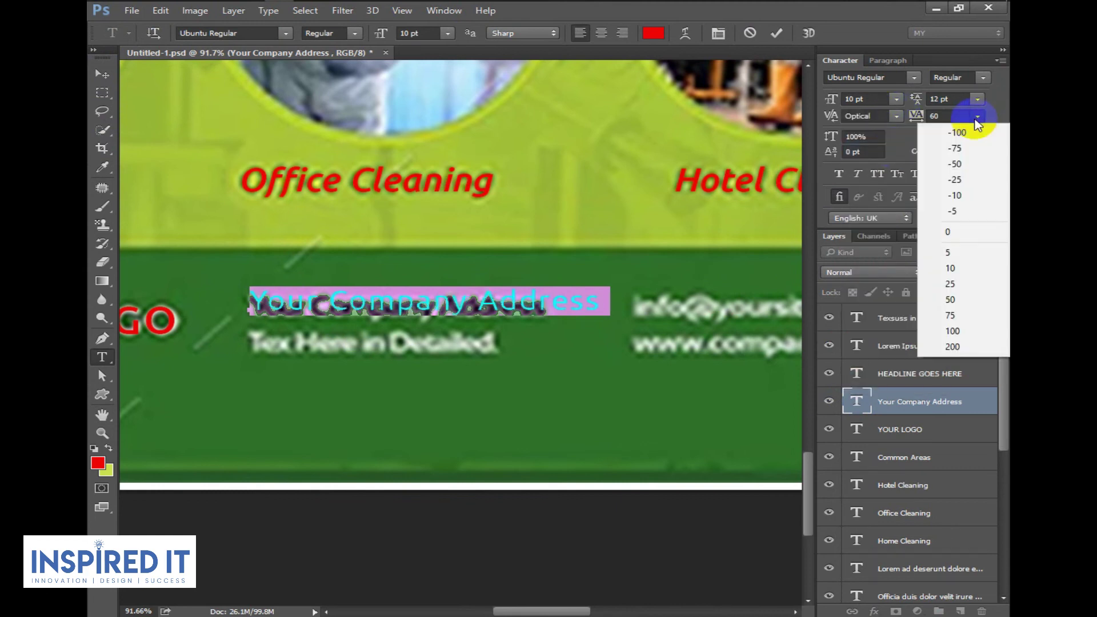
{"action": "left_click", "coordinate": [956, 175]}
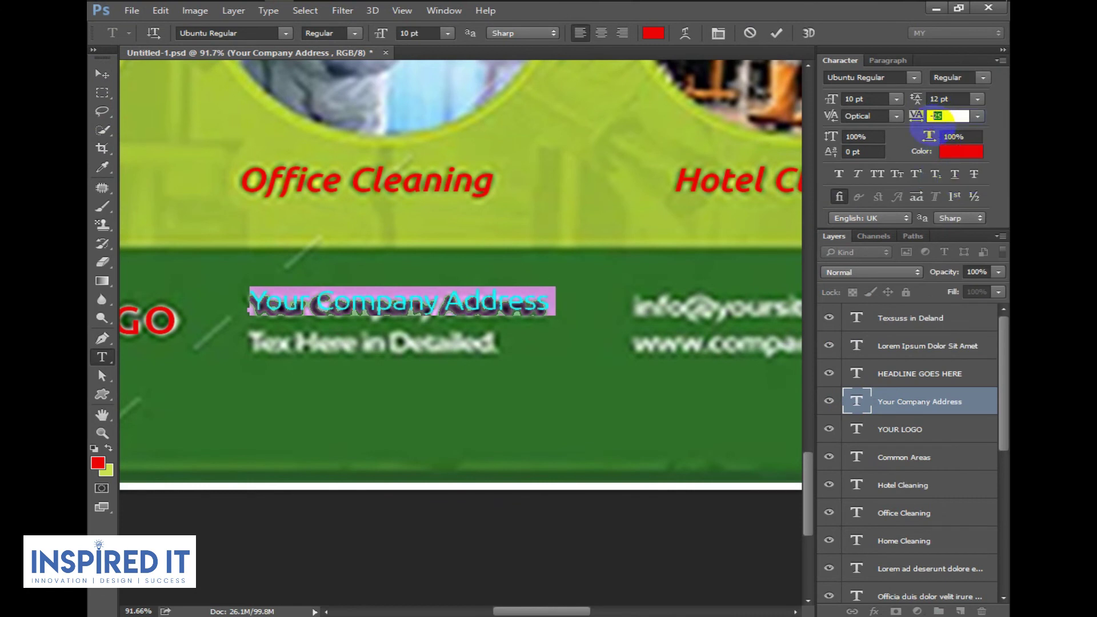
{"action": "type", "text": "-30"}
{"action": "key", "text": "Return"}
{"action": "left_click", "coordinate": [102, 74]}
Duplicate the address line below and replace its text with 'Texsuss in Deland.'.
{"action": "key", "text": "Left"}
{"action": "key", "text": "Left"}
{"action": "key", "text": "Left"}
{"action": "left_click", "coordinate": [301, 296]}
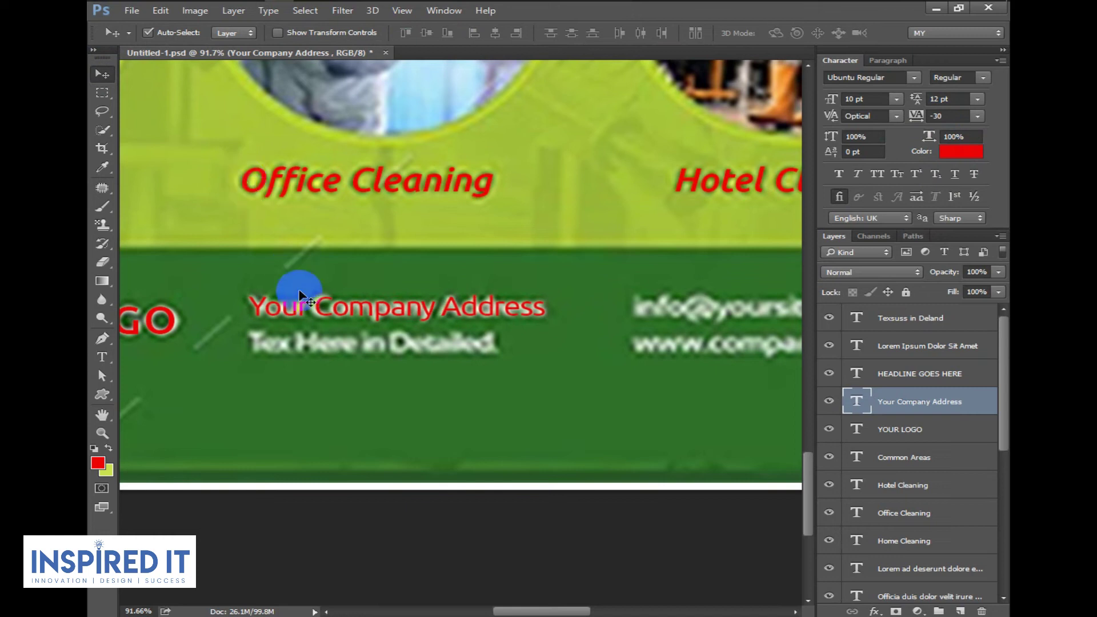
{"action": "left_click_drag", "start_coordinate": [327, 343], "coordinate": [329, 340]}
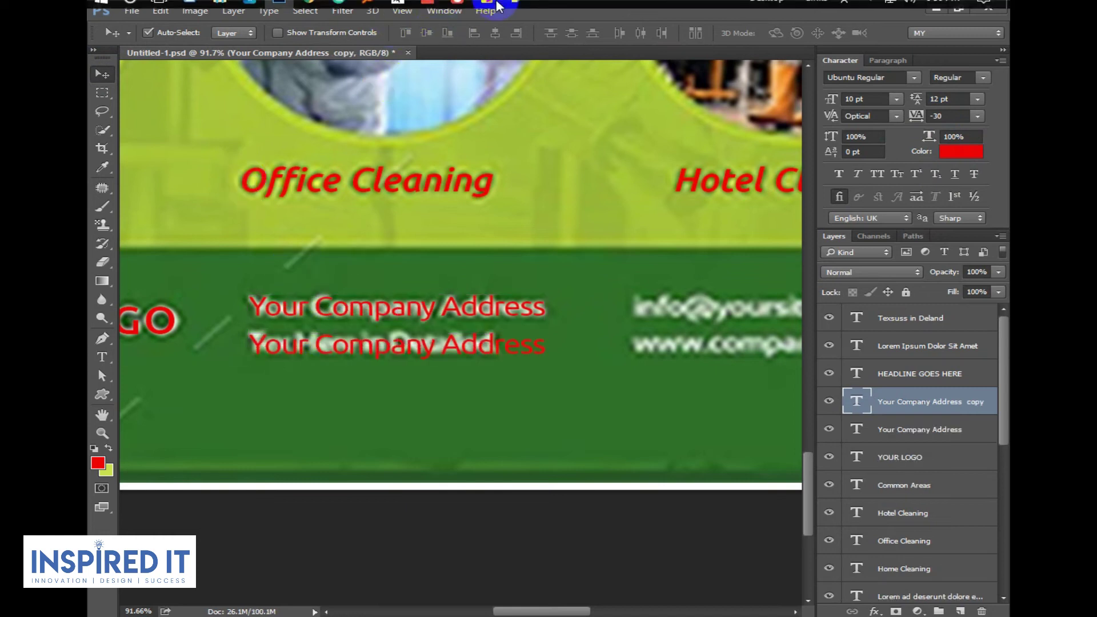
{"action": "left_click", "coordinate": [509, 16]}
{"action": "scroll", "coordinate": [708, 566], "scroll_direction": "down", "scroll_amount": 2}
{"action": "mouse_move", "coordinate": [646, 536]}
{"action": "left_mouse_down"}
{"action": "mouse_move", "coordinate": [729, 535]}
{"action": "mouse_move", "coordinate": [627, 536]}
{"action": "left_mouse_up"}
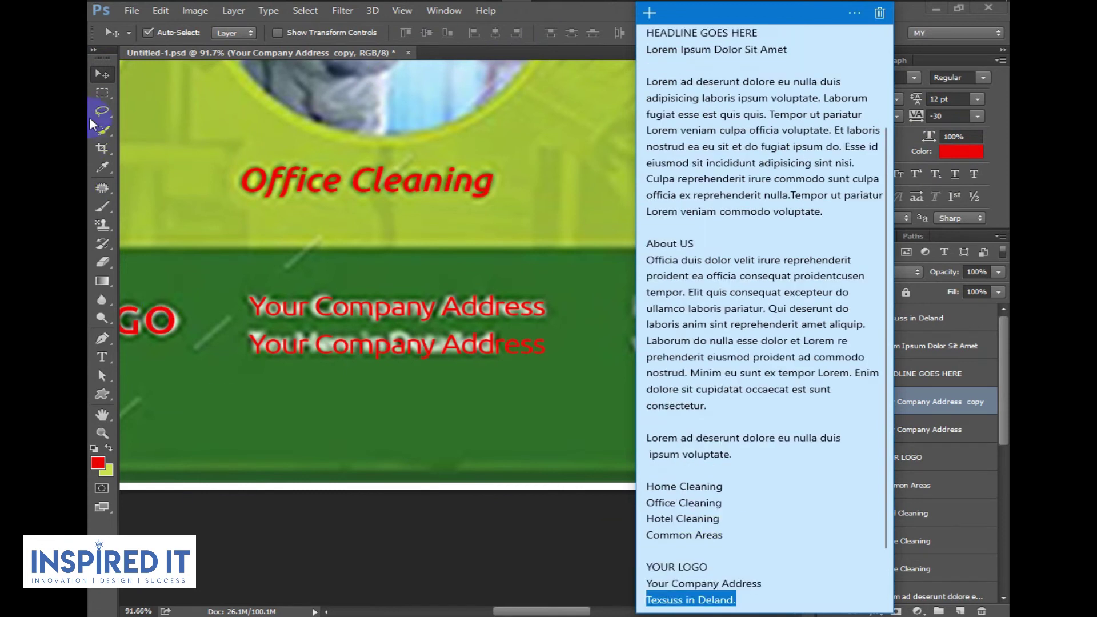
{"action": "left_click", "coordinate": [331, 274]}
{"action": "double_click", "coordinate": [857, 400]}
{"action": "type", "text": "Texsuss in Deland."}
{"action": "left_click", "coordinate": [101, 74]}
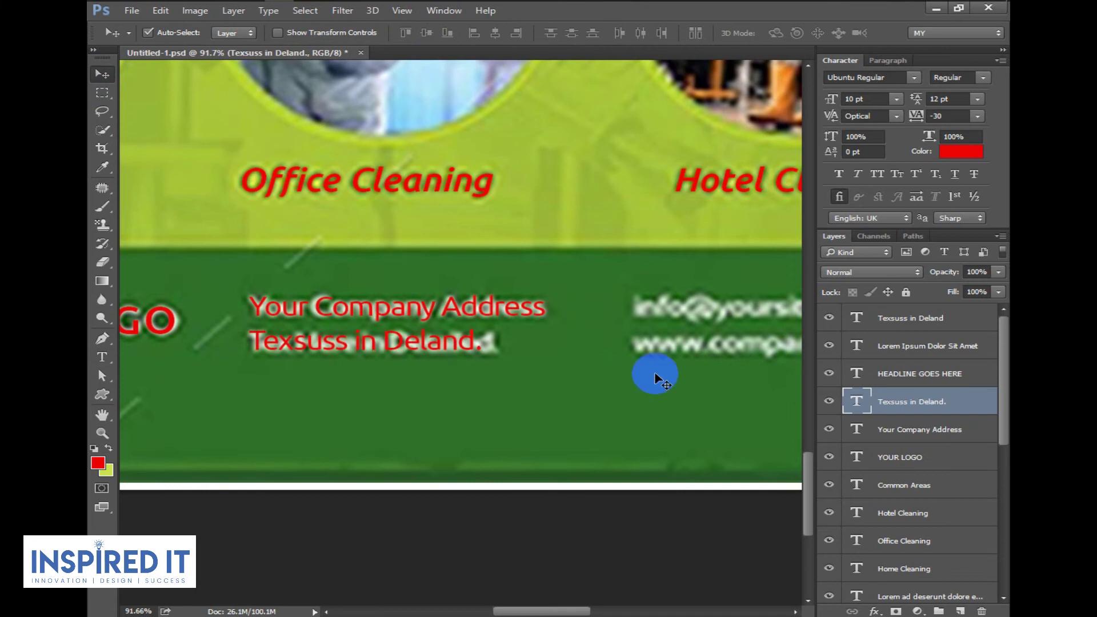
Reset the 'Texsuss in Deland.' line's tracking to 0 and zoom out.
{"action": "double_click", "coordinate": [864, 376]}
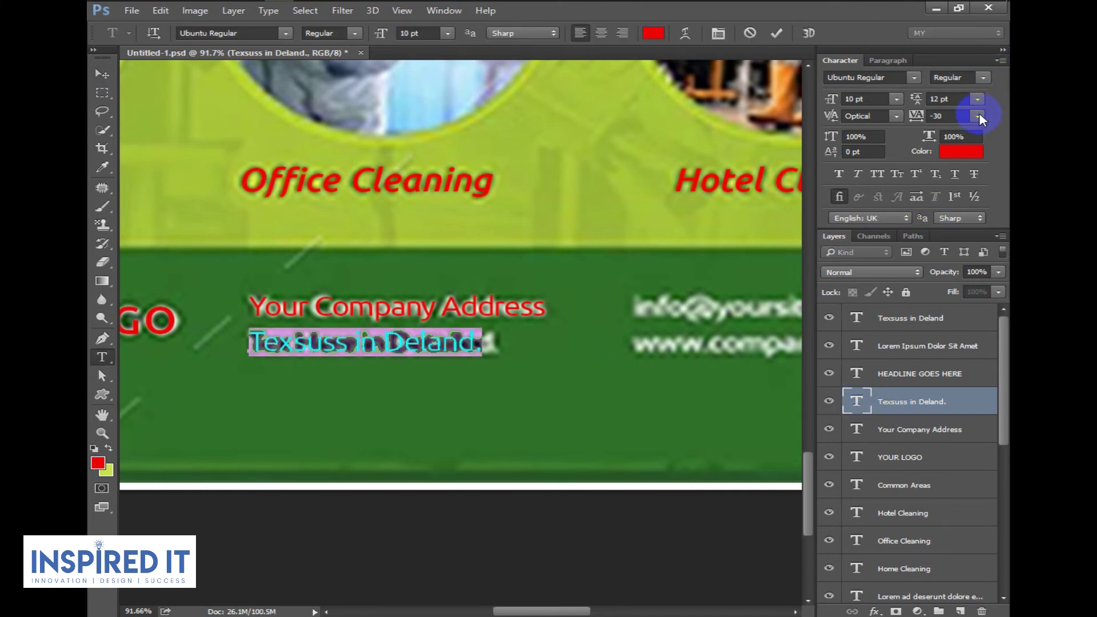
{"action": "left_click_drag", "start_coordinate": [978, 116], "coordinate": [962, 188]}
{"action": "left_click", "coordinate": [960, 195]}
{"action": "left_click", "coordinate": [978, 115]}
{"action": "left_click", "coordinate": [954, 213]}
{"action": "left_click", "coordinate": [102, 76]}
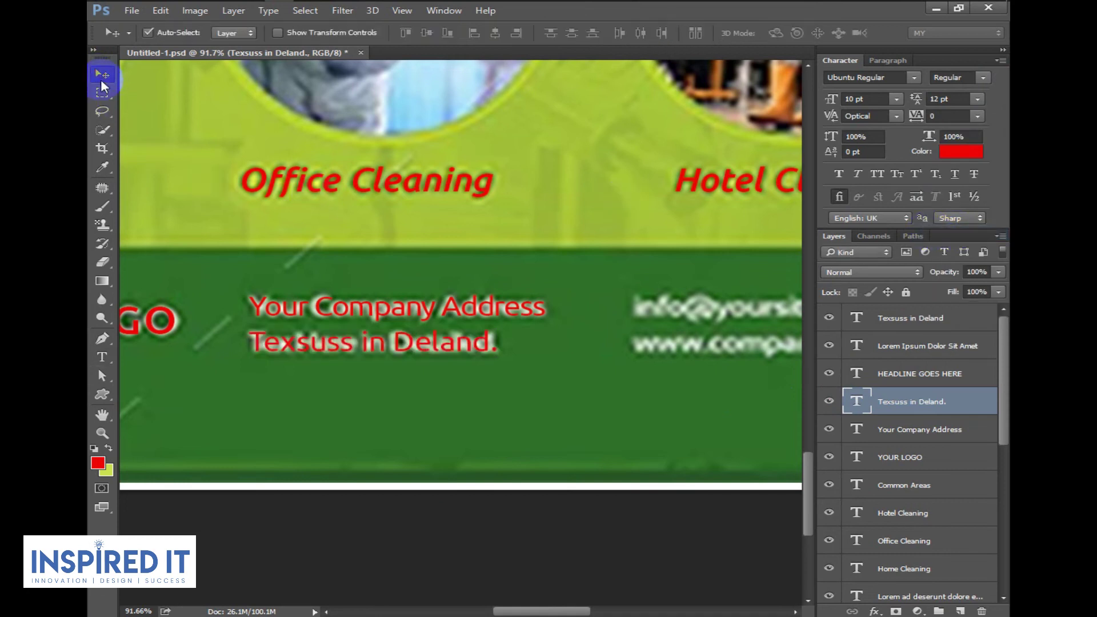
{"action": "mouse_move", "coordinate": [477, 350]}
{"action": "left_mouse_down"}
{"action": "mouse_move", "coordinate": [529, 373]}
{"action": "mouse_move", "coordinate": [392, 362]}
{"action": "mouse_move", "coordinate": [439, 361]}
{"action": "mouse_move", "coordinate": [410, 347]}
{"action": "left_mouse_up"}
Duplicate the address line to the right and replace its text with the email address.
{"action": "left_click_drag", "start_coordinate": [252, 309], "coordinate": [467, 311]}
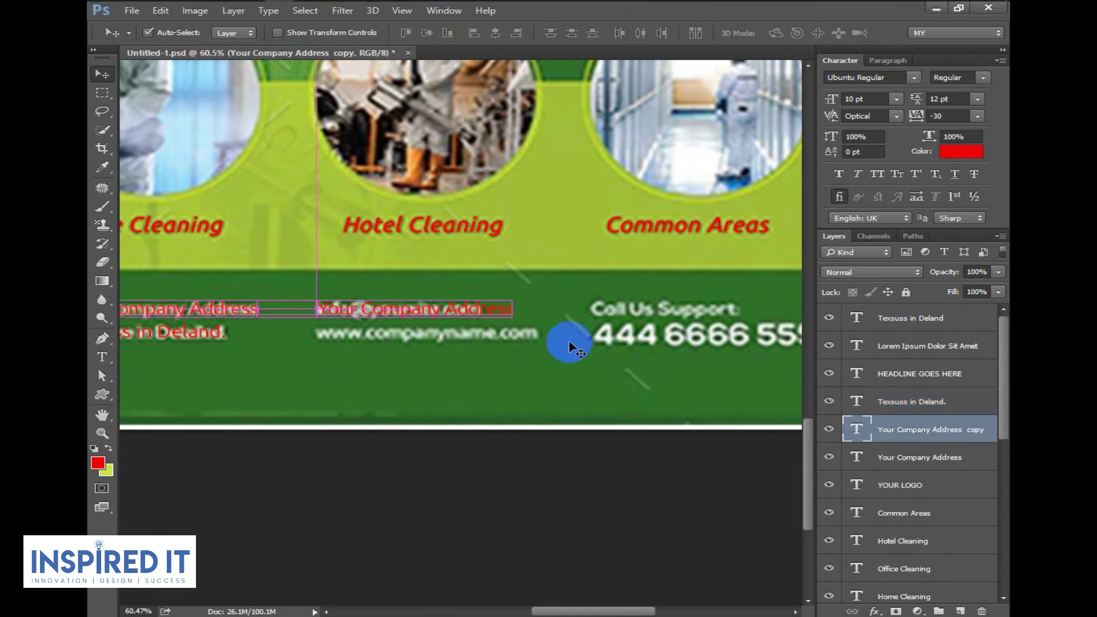
{"action": "mouse_move", "coordinate": [516, 3]}
{"action": "left_click", "coordinate": [516, 10]}
{"action": "scroll", "coordinate": [722, 479], "scroll_direction": "down", "scroll_amount": 2}
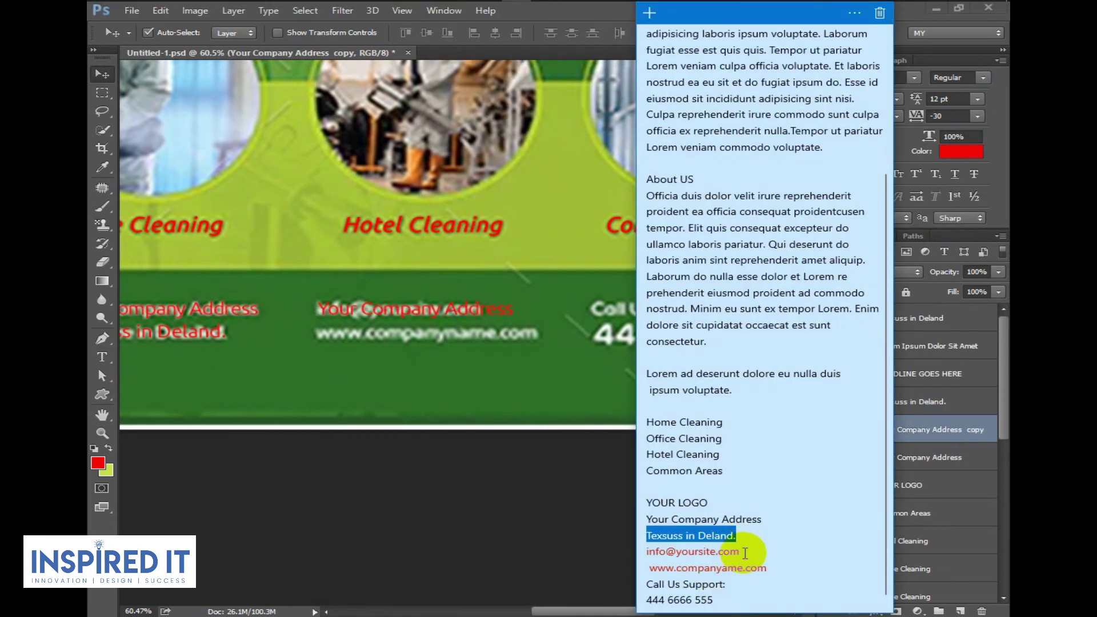
{"action": "left_click_drag", "start_coordinate": [745, 551], "coordinate": [661, 556]}
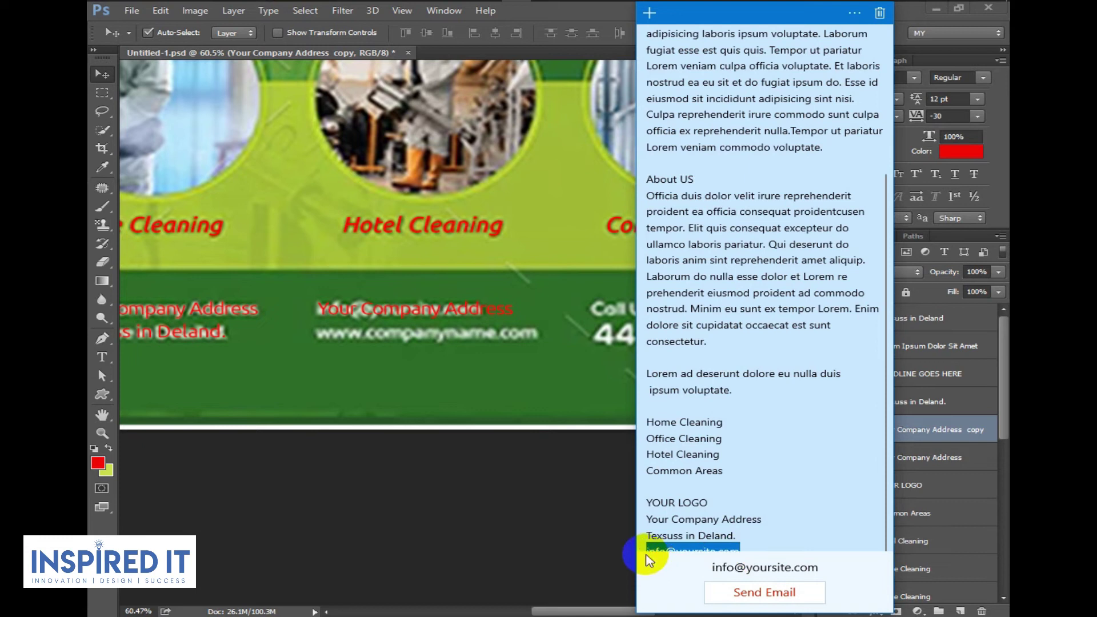
{"action": "left_click", "coordinate": [423, 317]}
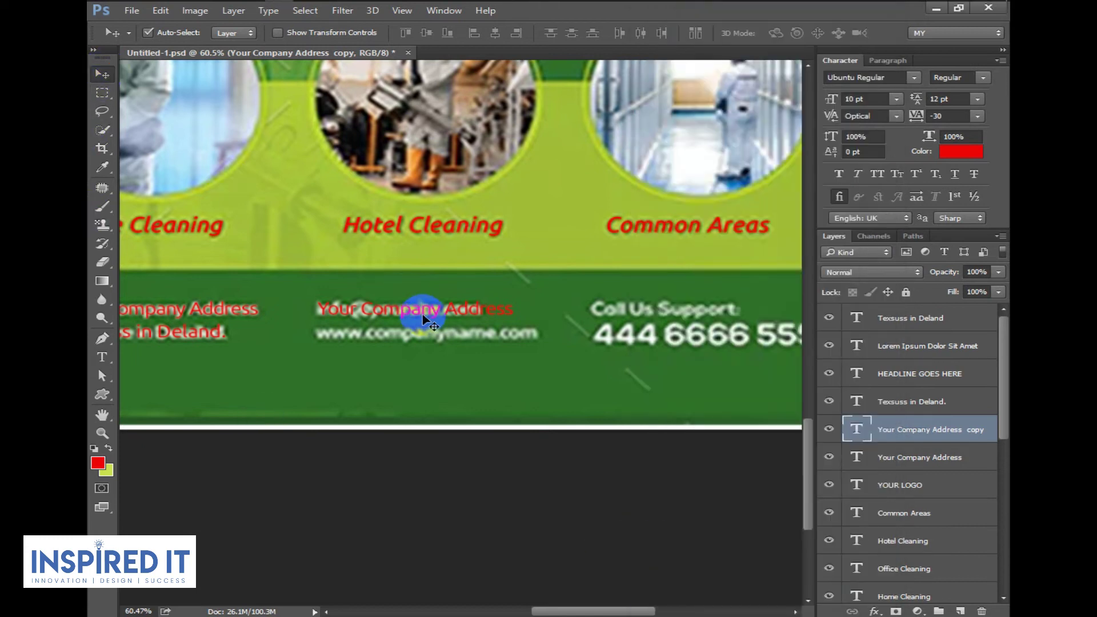
{"action": "double_click", "coordinate": [859, 432]}
{"action": "key", "text": "ctrl+v"}
{"action": "left_click", "coordinate": [478, 321]}
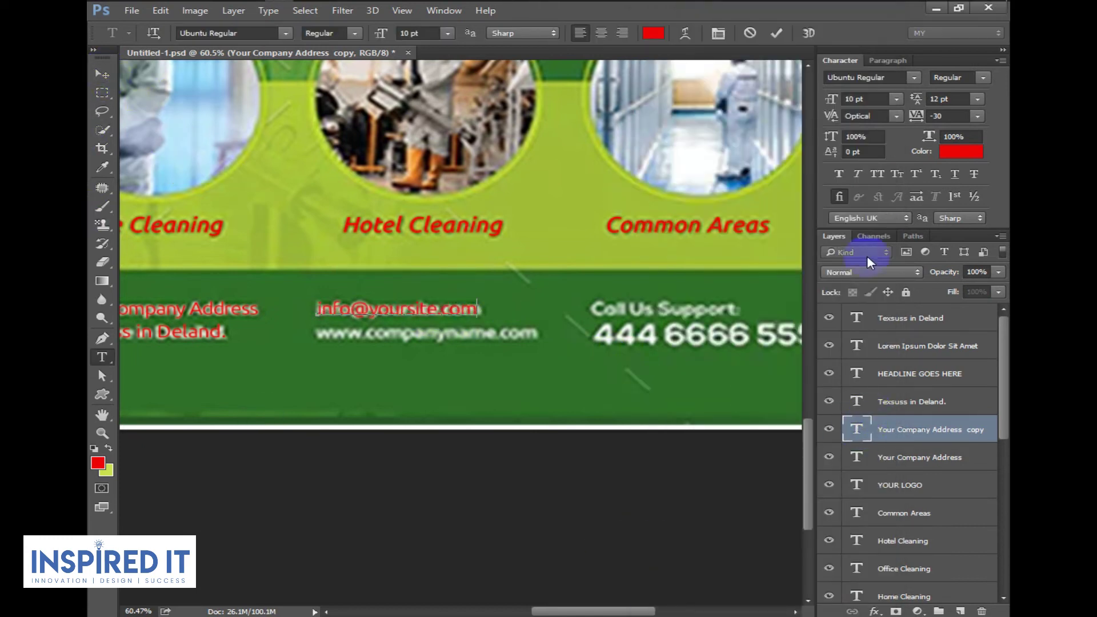
Set the email line's tracking to -10 and duplicate it onto the line below.
{"action": "double_click", "coordinate": [858, 432]}
{"action": "left_click", "coordinate": [981, 116]}
{"action": "left_click", "coordinate": [972, 198]}
{"action": "left_click", "coordinate": [104, 74]}
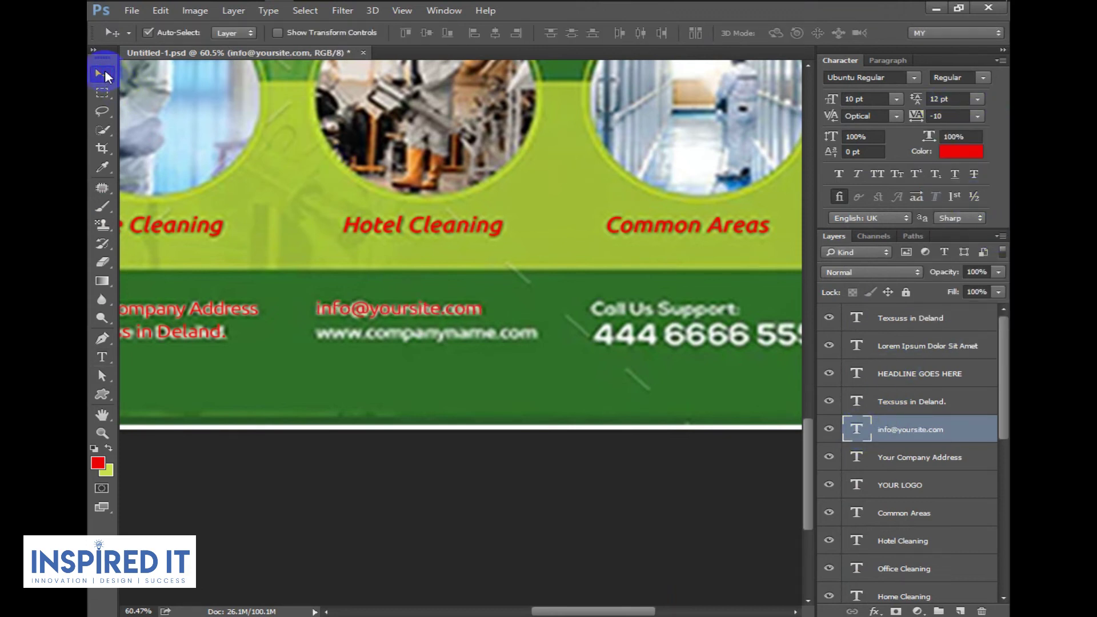
{"action": "left_click_drag", "start_coordinate": [356, 309], "coordinate": [360, 331]}
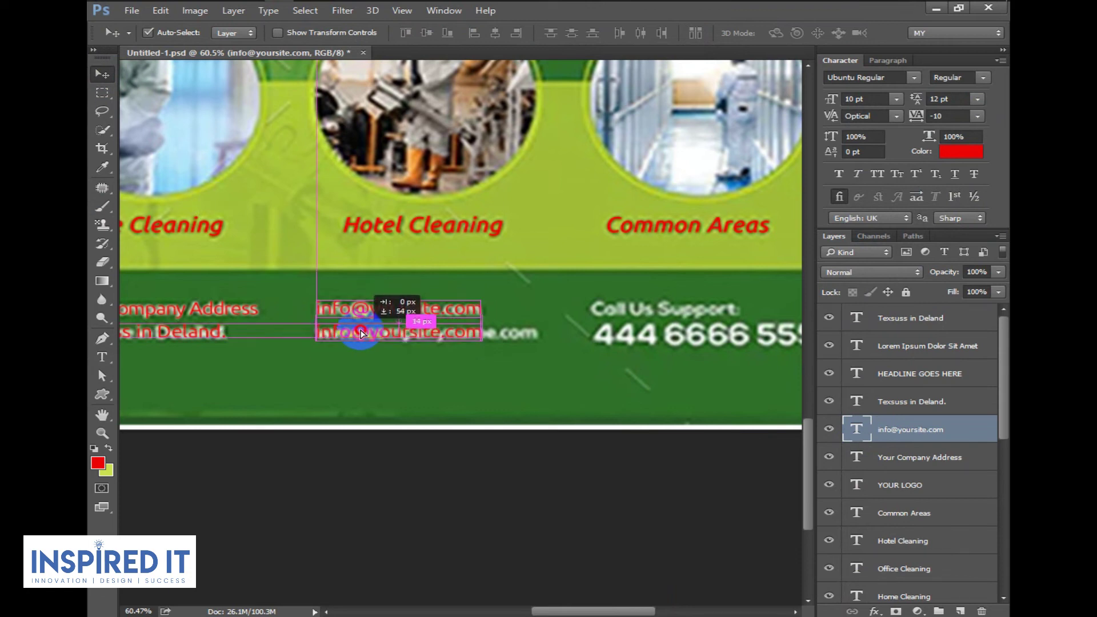
{"action": "left_click_drag", "start_coordinate": [360, 336], "coordinate": [361, 335]}
{"action": "left_click", "coordinate": [516, 11]}
{"action": "scroll", "coordinate": [737, 514], "scroll_direction": "down", "scroll_amount": 1}
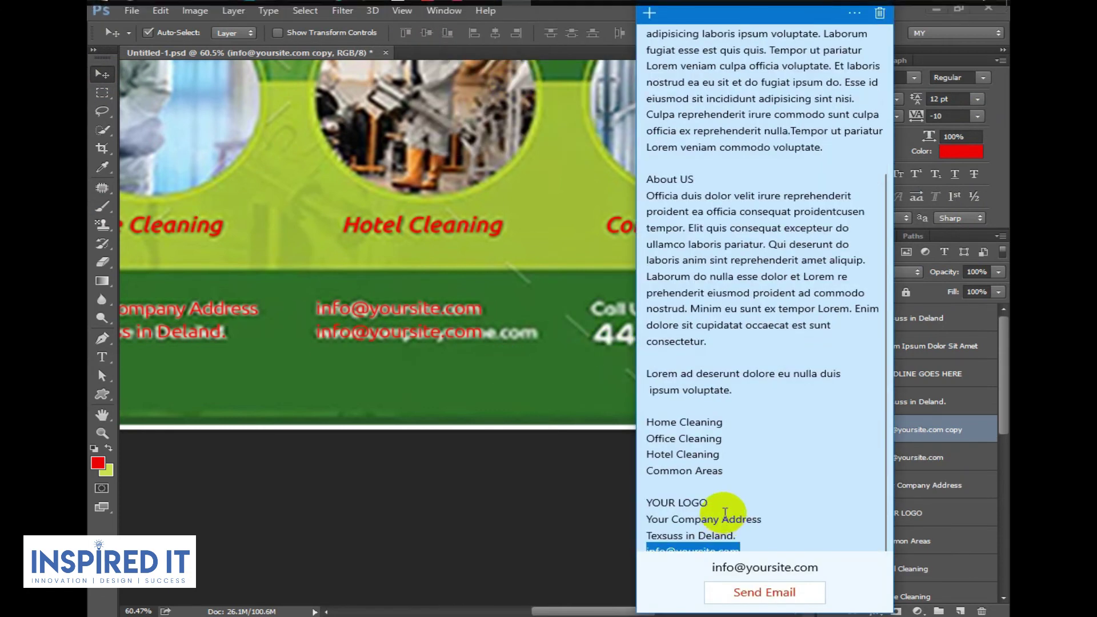
{"action": "left_click", "coordinate": [736, 519]}
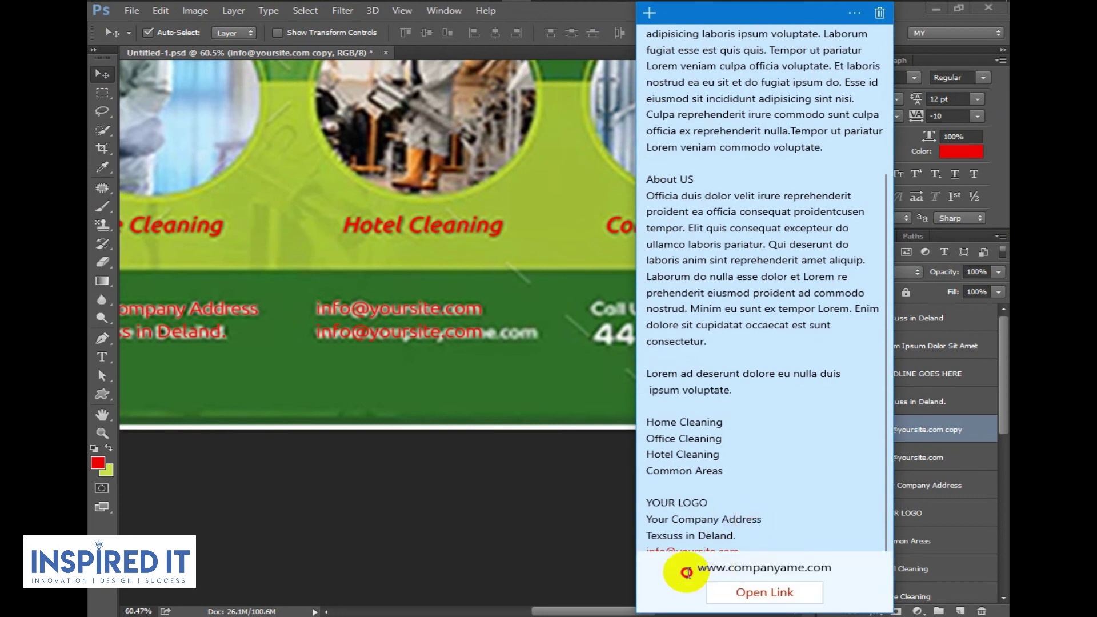
{"action": "left_click", "coordinate": [736, 535]}
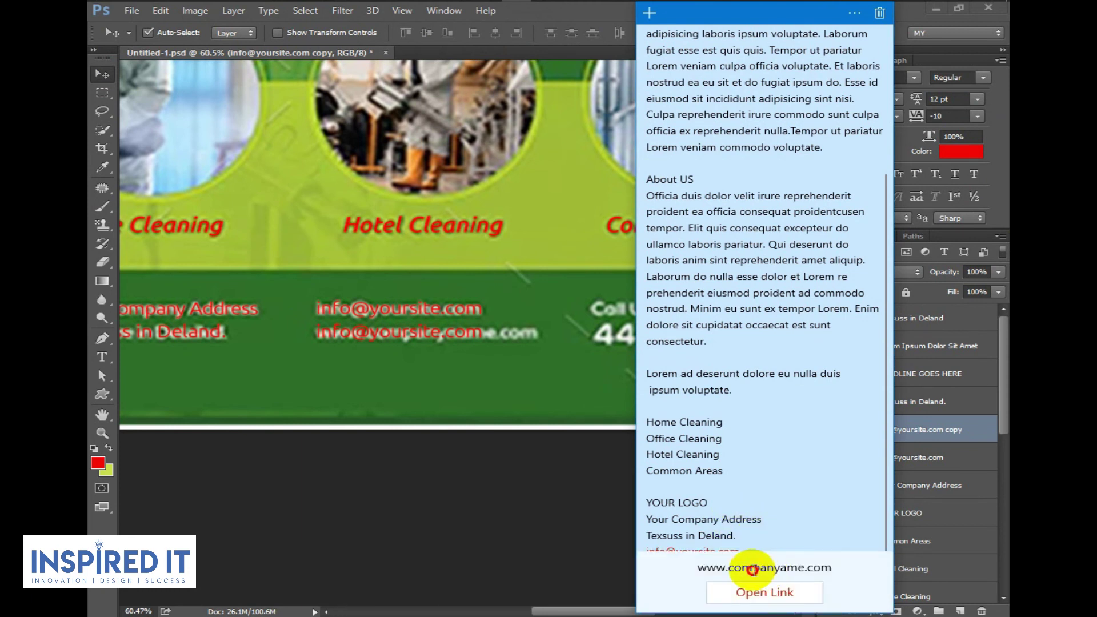
{"action": "left_click", "coordinate": [727, 535]}
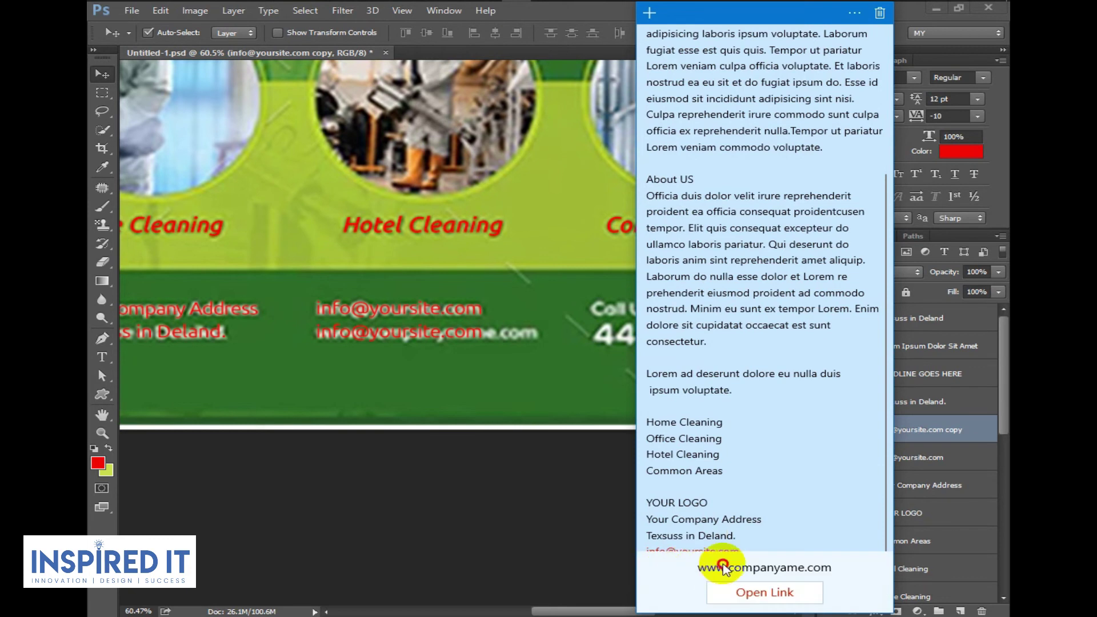
{"action": "triple_click", "coordinate": [781, 572]}
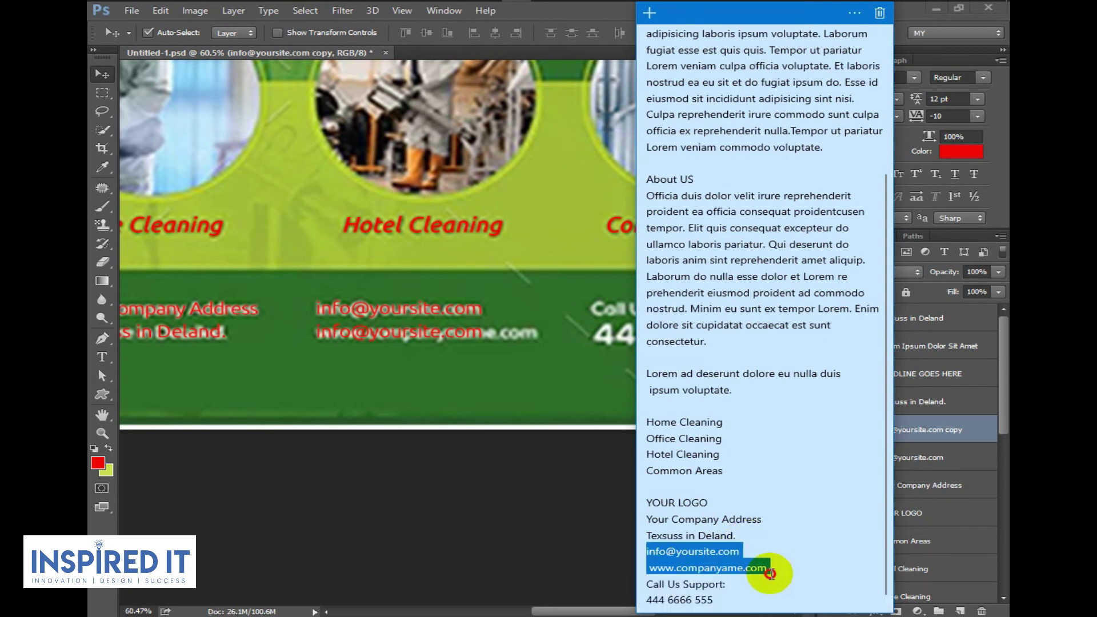
{"action": "left_click", "coordinate": [350, 308]}
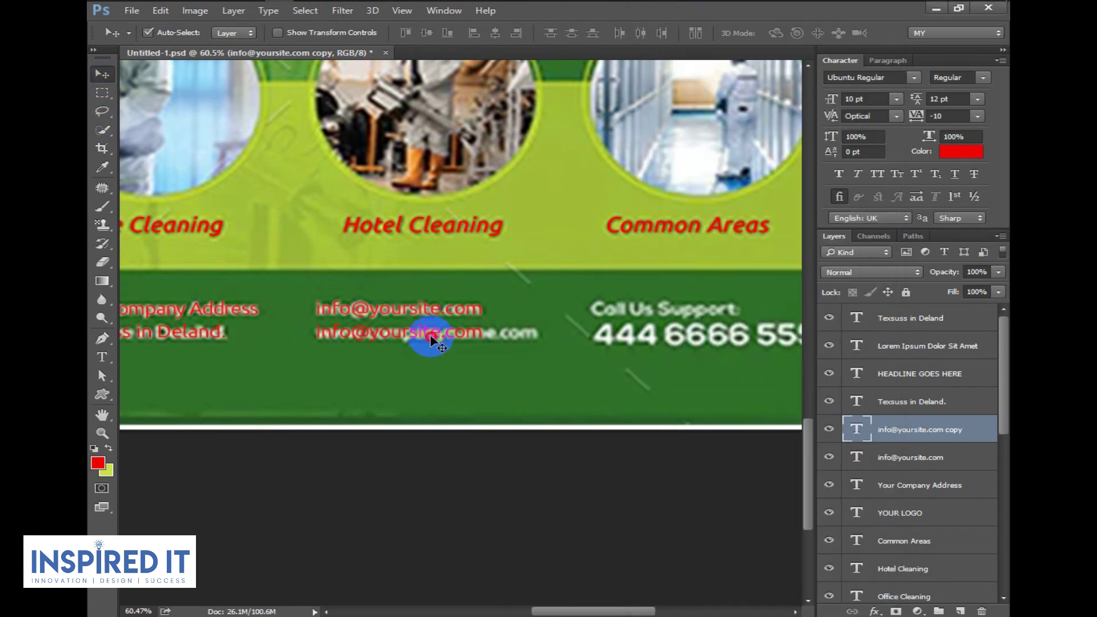
{"action": "double_click", "coordinate": [858, 428]}
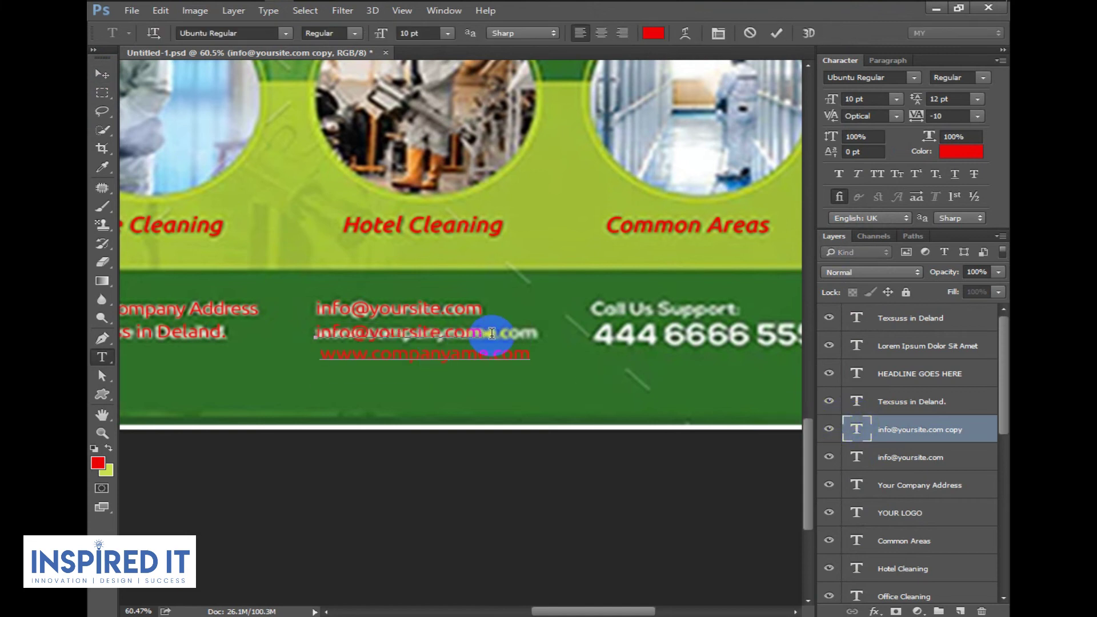
{"action": "type", "text": "www.companyame.com"}
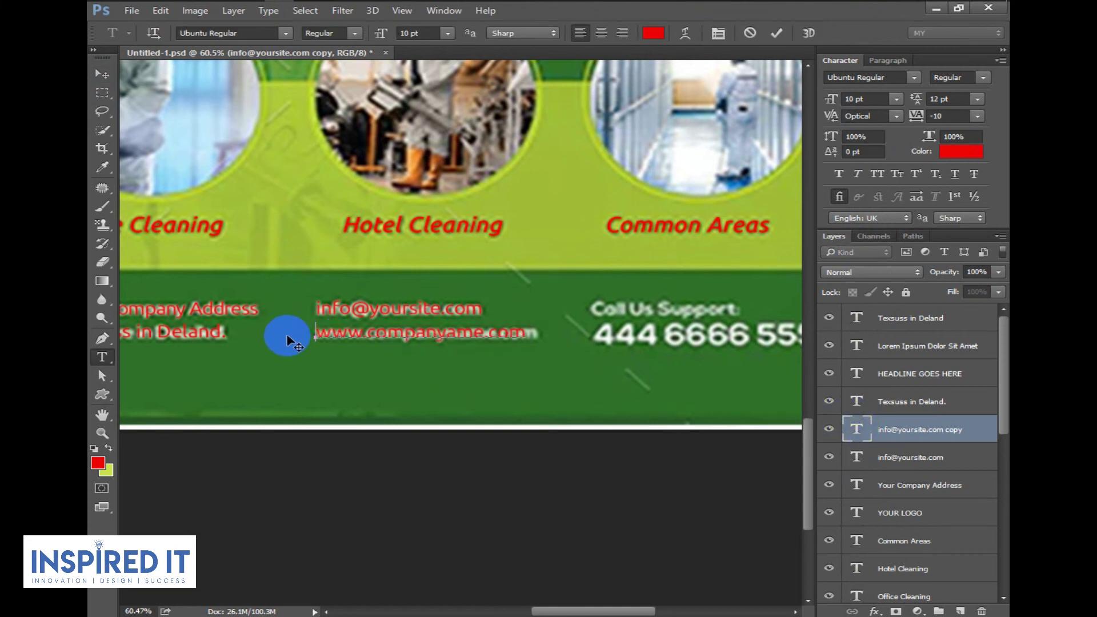
{"action": "left_click", "coordinate": [975, 117]}
{"action": "left_click", "coordinate": [949, 282]}
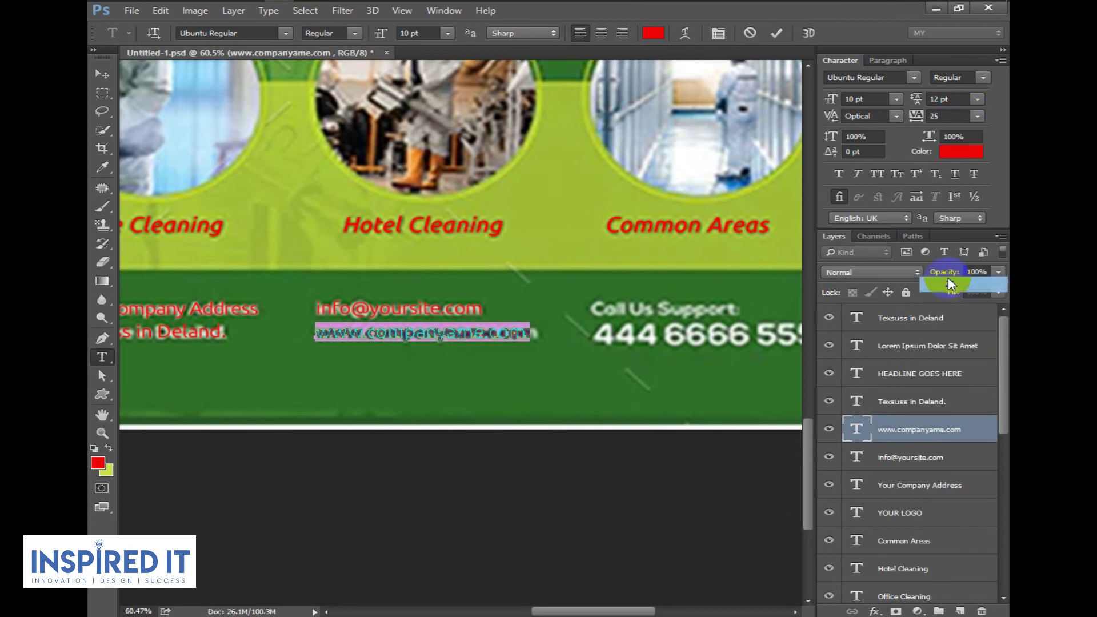
{"action": "left_click", "coordinate": [103, 74]}
Top-align the website line with the 'Texsuss in Deland.' line.
{"action": "scroll", "coordinate": [488, 297], "scroll_direction": "down", "scroll_amount": 4}
{"action": "scroll", "coordinate": [473, 291], "scroll_direction": "up", "scroll_amount": 2}
{"action": "scroll", "coordinate": [468, 332], "scroll_direction": "up", "scroll_amount": 3}
{"action": "left_click", "coordinate": [220, 364], "text": "shift"}
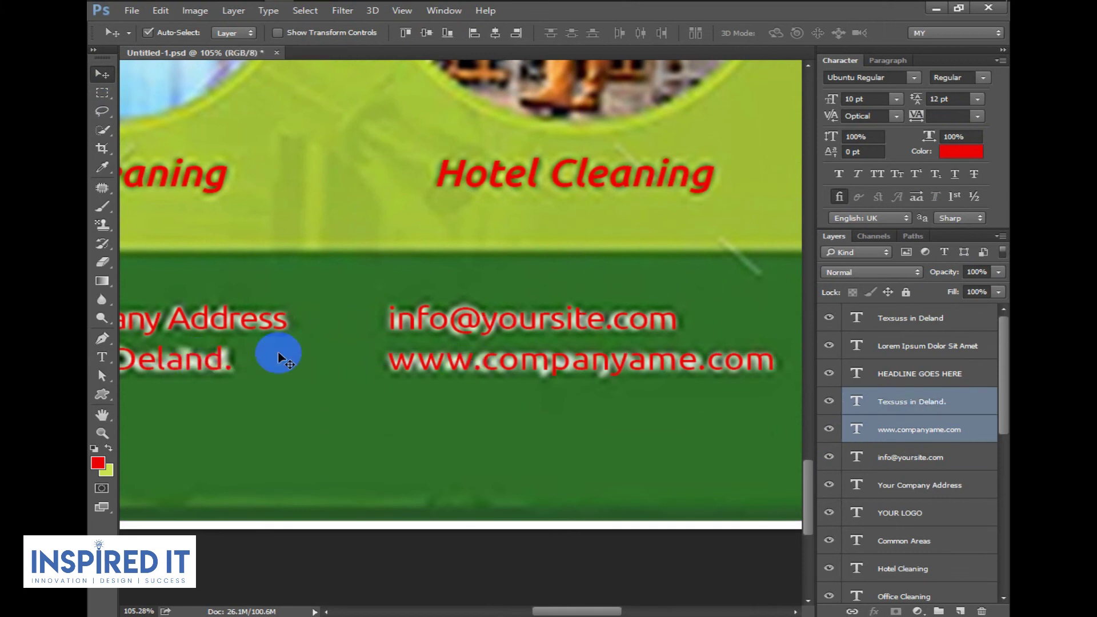
{"action": "left_click", "coordinate": [405, 35]}
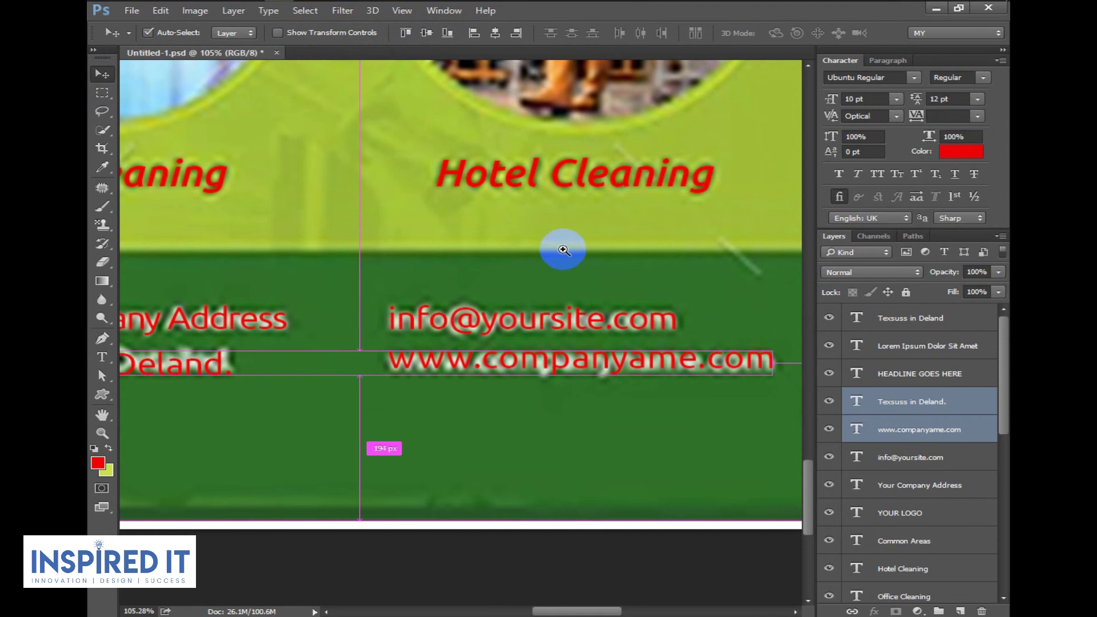
{"action": "scroll", "coordinate": [525, 245], "scroll_direction": "down", "scroll_amount": 2}
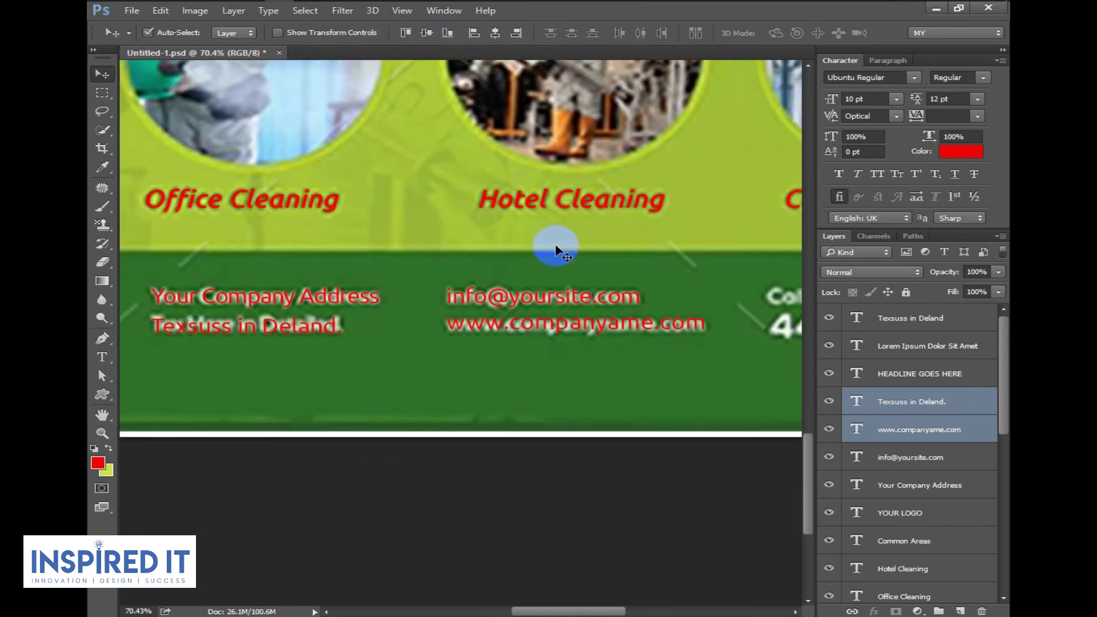
Duplicate the email text above the support phone number.
{"action": "left_click", "coordinate": [866, 407]}
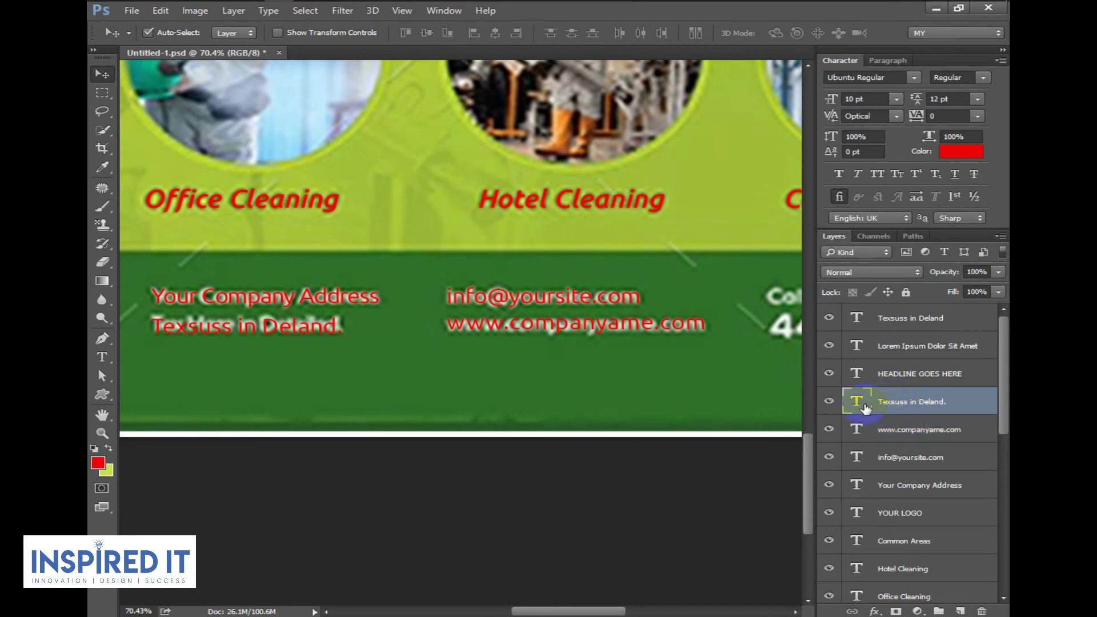
{"action": "left_click", "coordinate": [515, 342]}
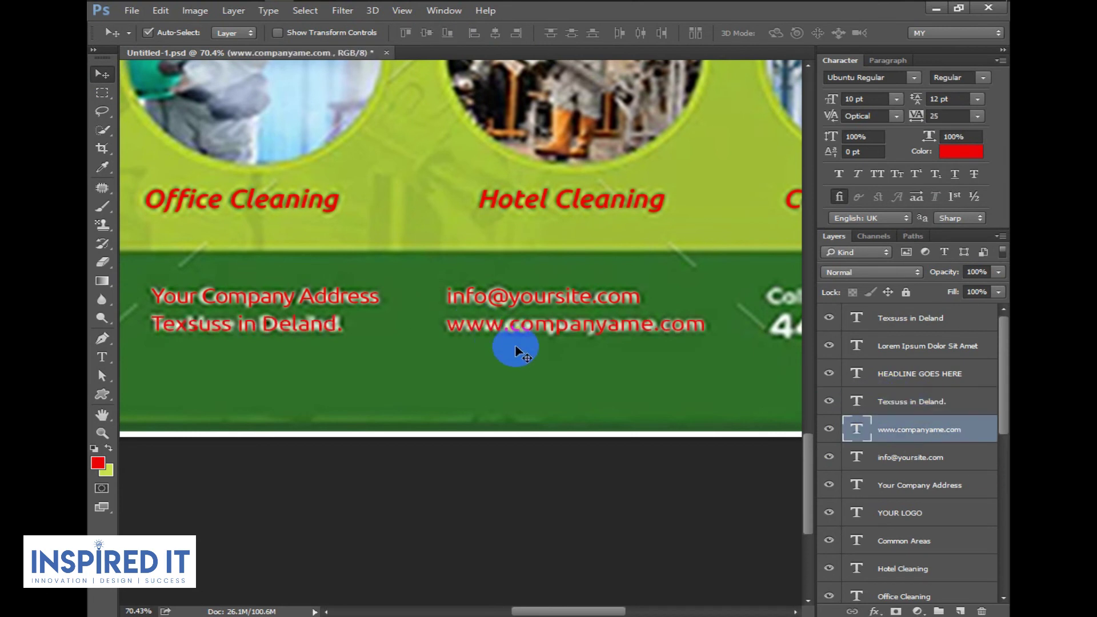
{"action": "scroll", "coordinate": [654, 317], "scroll_direction": "down", "scroll_amount": 2}
{"action": "mouse_move", "coordinate": [655, 317]}
{"action": "left_mouse_down"}
{"action": "mouse_move", "coordinate": [350, 306]}
{"action": "mouse_move", "coordinate": [496, 320]}
{"action": "left_mouse_up"}
{"action": "scroll", "coordinate": [495, 320], "scroll_direction": "up", "scroll_amount": 4}
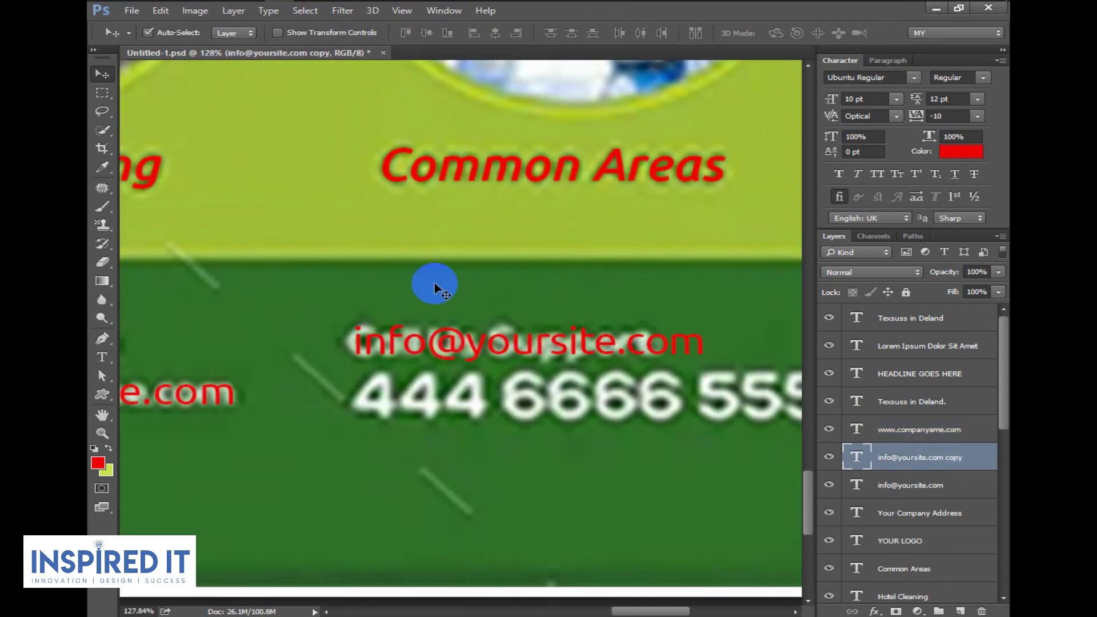
Paste 'Call Us Support:' from the notes into the copied text layer.
{"action": "left_click", "coordinate": [517, 13]}
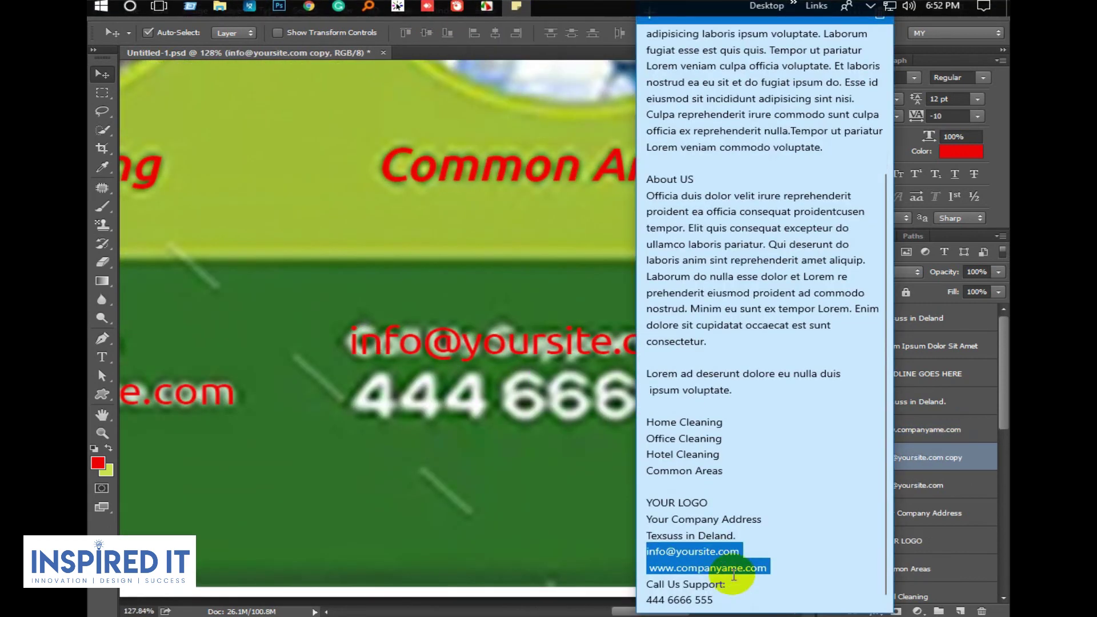
{"action": "left_click_drag", "start_coordinate": [725, 584], "coordinate": [613, 587]}
{"action": "key", "text": "ctrl+c"}
{"action": "left_click", "coordinate": [236, 300]}
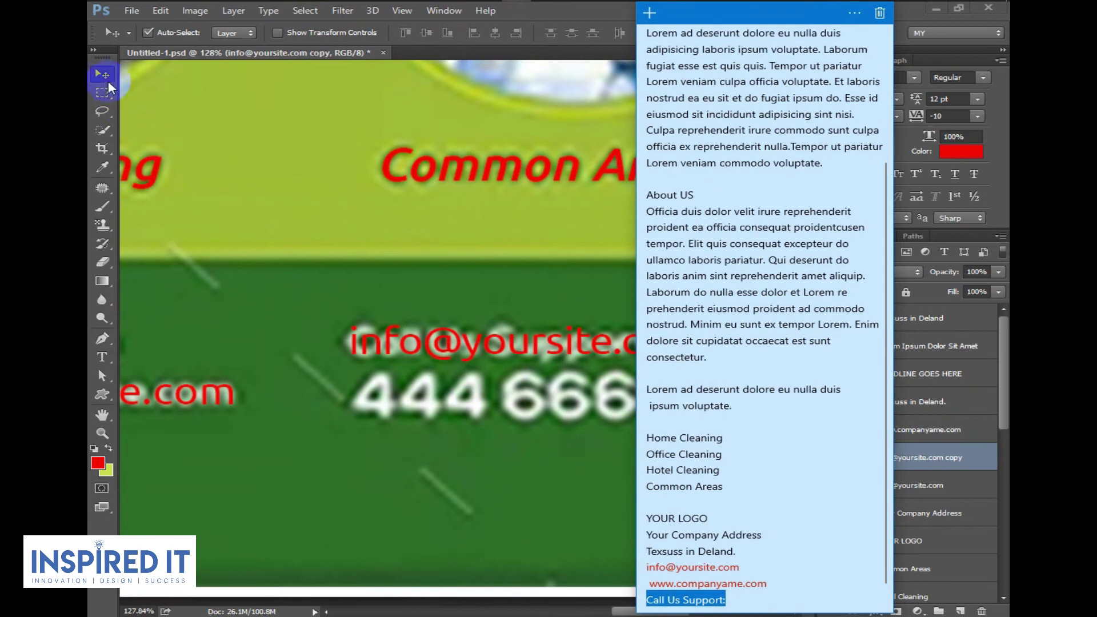
{"action": "left_click", "coordinate": [763, 445]}
{"action": "double_click", "coordinate": [857, 455]}
{"action": "key", "text": "ctrl+v"}
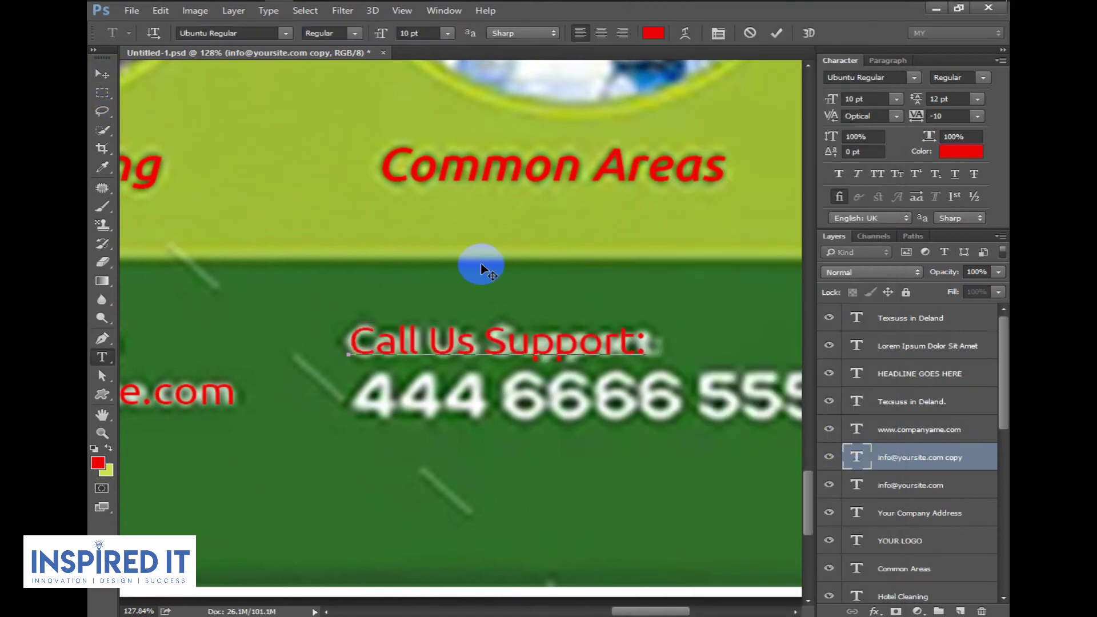
{"action": "left_click", "coordinate": [103, 76]}
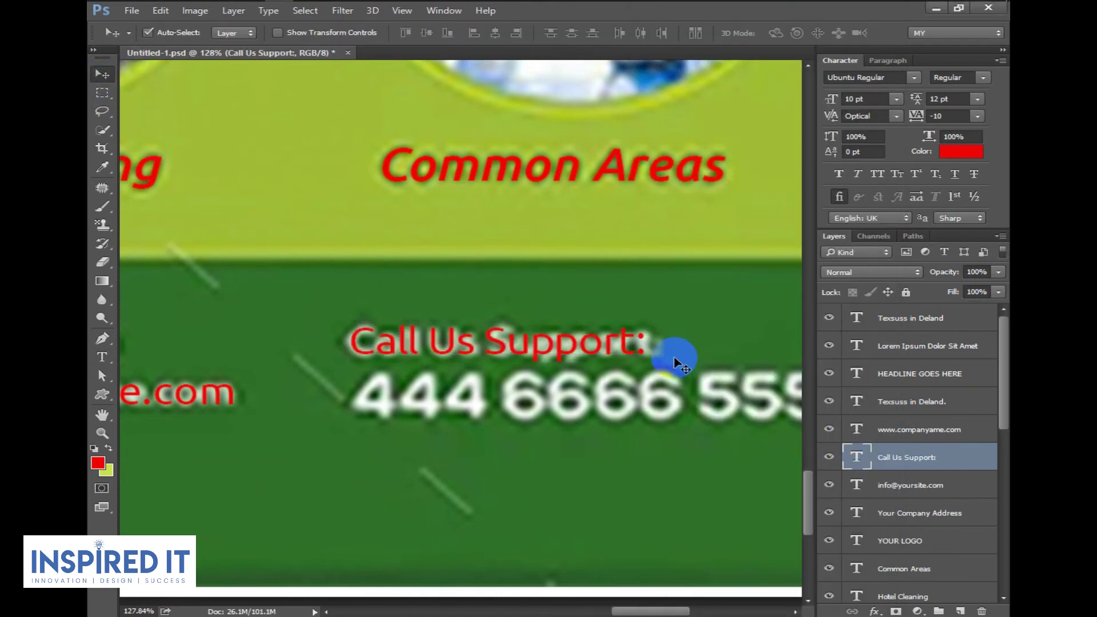
Style the 'Call Us Support:' heading at 11 pt with tracking -25.
{"action": "double_click", "coordinate": [857, 456]}
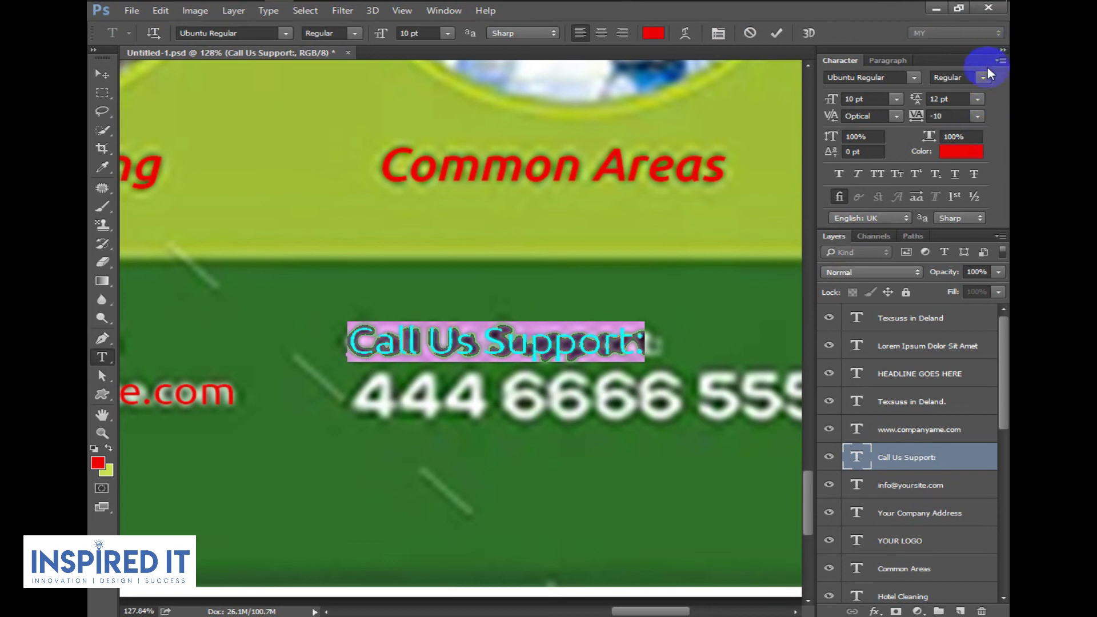
{"action": "key", "text": "Up"}
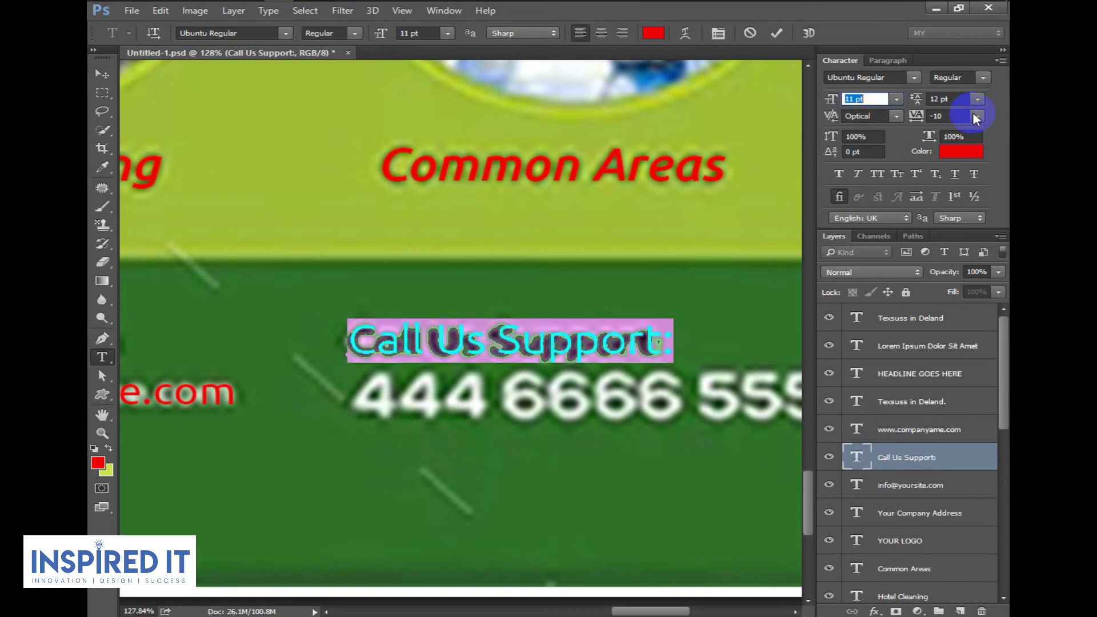
{"action": "left_click", "coordinate": [974, 117]}
{"action": "left_click", "coordinate": [960, 167]}
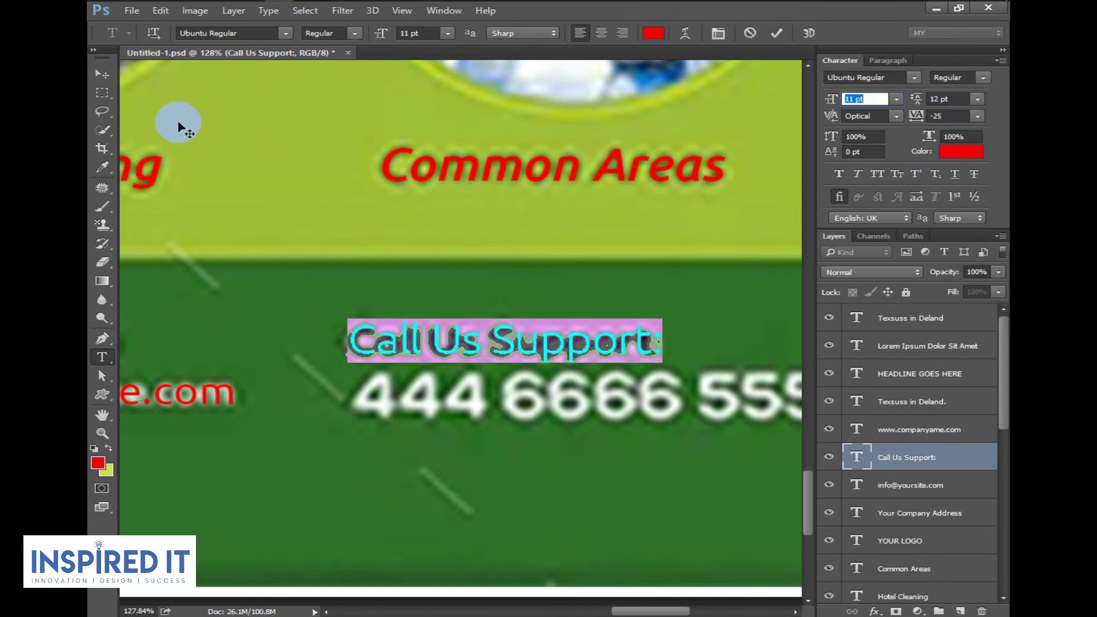
{"action": "left_click", "coordinate": [105, 75]}
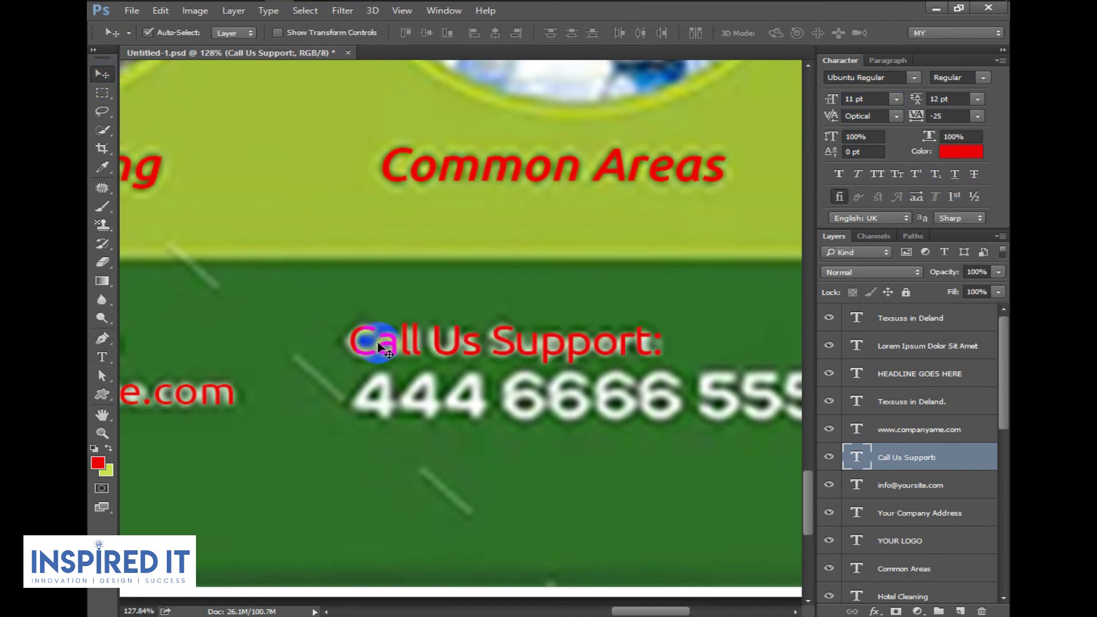
{"action": "scroll", "coordinate": [491, 325], "scroll_direction": "down", "scroll_amount": 5}
{"action": "mouse_move", "coordinate": [558, 345]}
{"action": "left_mouse_down"}
{"action": "mouse_move", "coordinate": [436, 325]}
{"action": "mouse_move", "coordinate": [430, 345]}
{"action": "left_mouse_up"}
{"action": "left_click", "coordinate": [514, 86]}
{"action": "left_click_drag", "start_coordinate": [717, 600], "coordinate": [645, 600]}
{"action": "left_click", "coordinate": [256, 377]}
{"action": "left_click", "coordinate": [875, 529]}
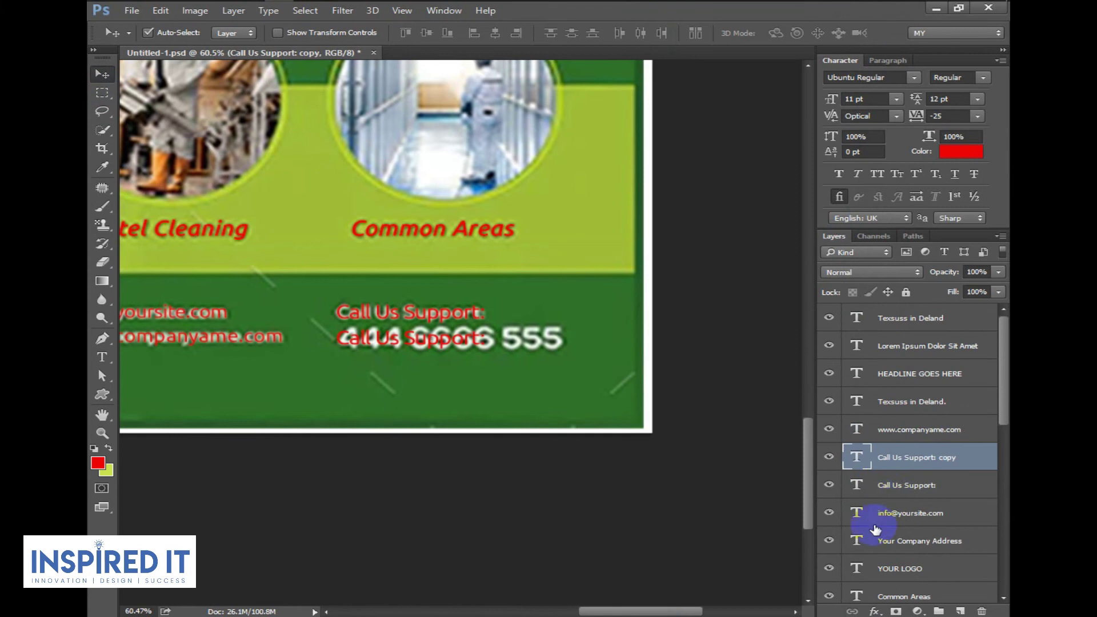
{"action": "double_click", "coordinate": [860, 460]}
{"action": "key", "text": "ctrl+v"}
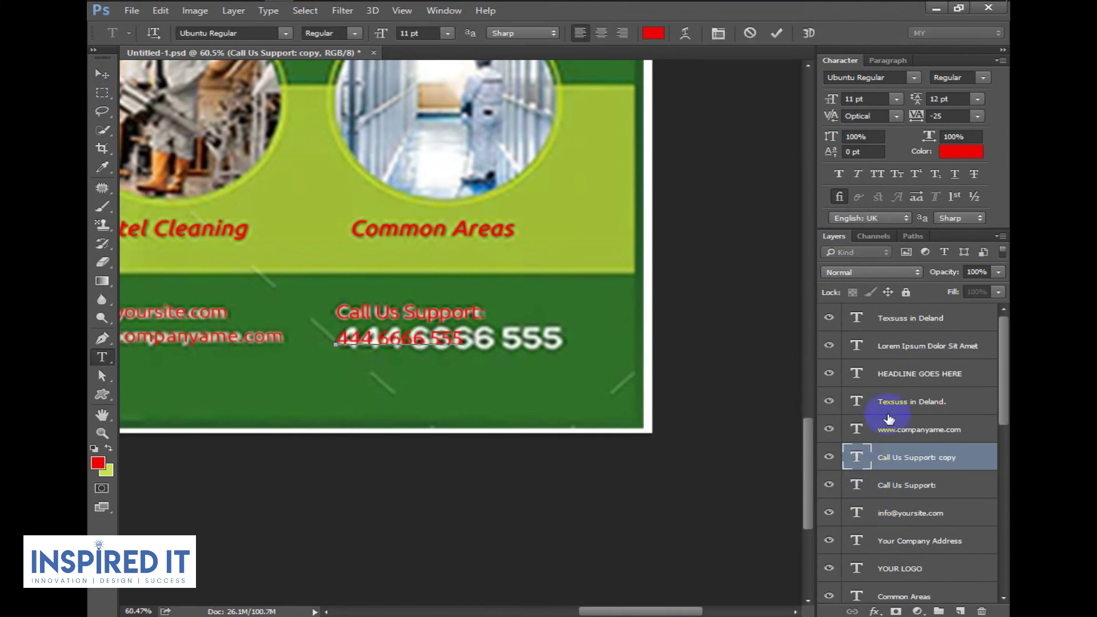
Style the phone number at 18 pt Bold with tracking 0.
{"action": "double_click", "coordinate": [856, 455]}
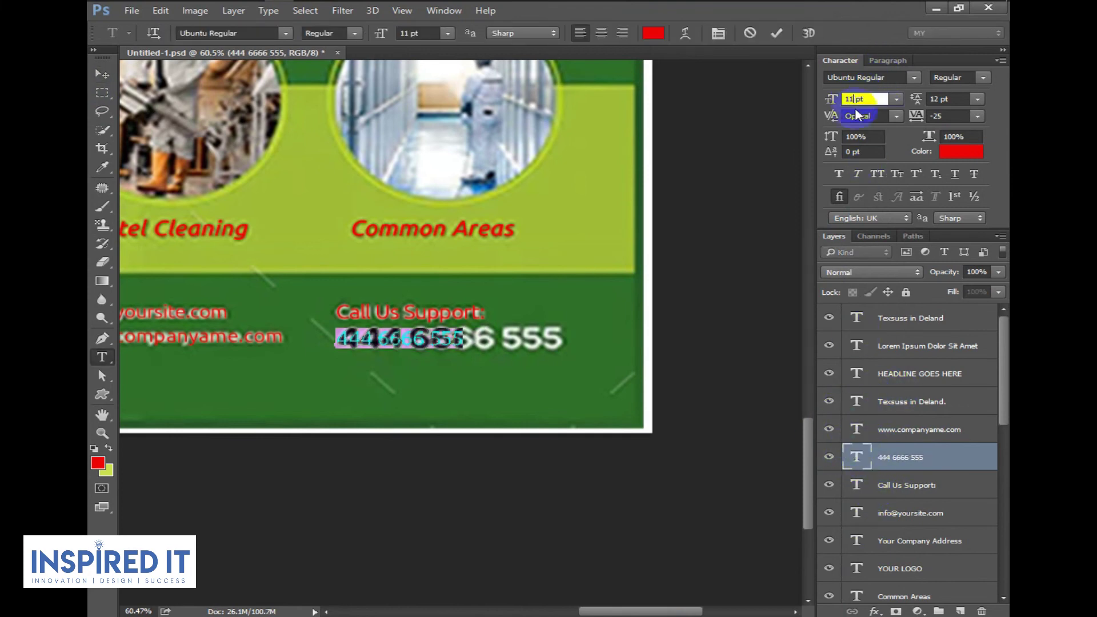
{"action": "key", "text": "Up"}
{"action": "key", "text": "Up"}
{"action": "key", "text": "Up"}
{"action": "left_click", "coordinate": [983, 77]}
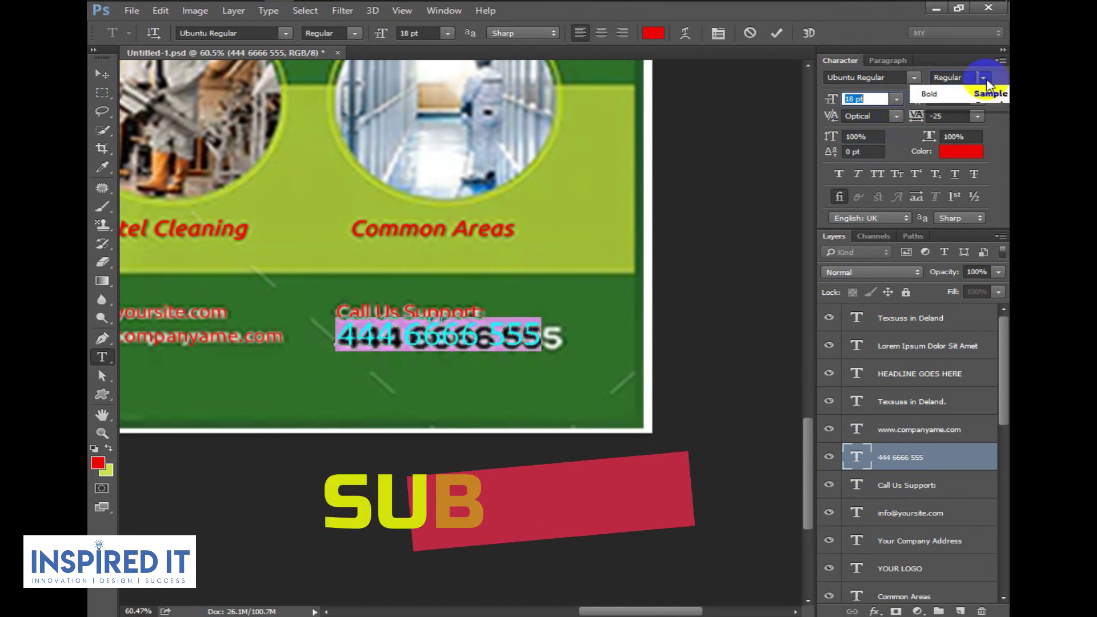
{"action": "left_click", "coordinate": [965, 144]}
{"action": "left_click", "coordinate": [978, 117]}
{"action": "left_click", "coordinate": [953, 232]}
{"action": "left_click", "coordinate": [105, 74]}
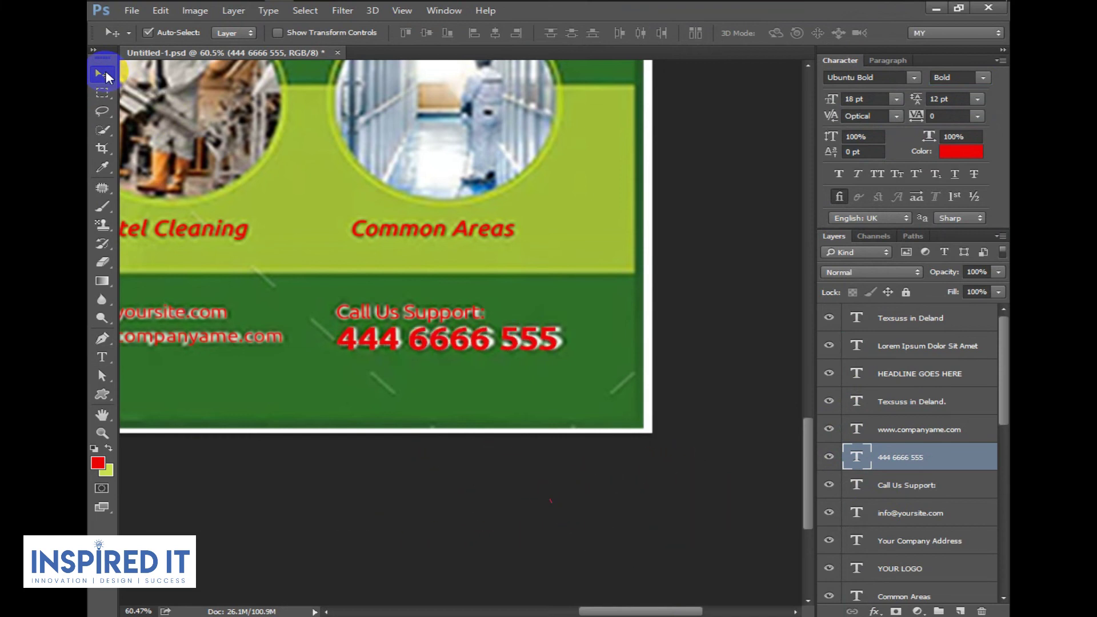
Save the flyer and group the text layers, from Texsuss in Deland to YOUR LOGO, into a folder.
{"action": "key", "text": "ctrl+s"}
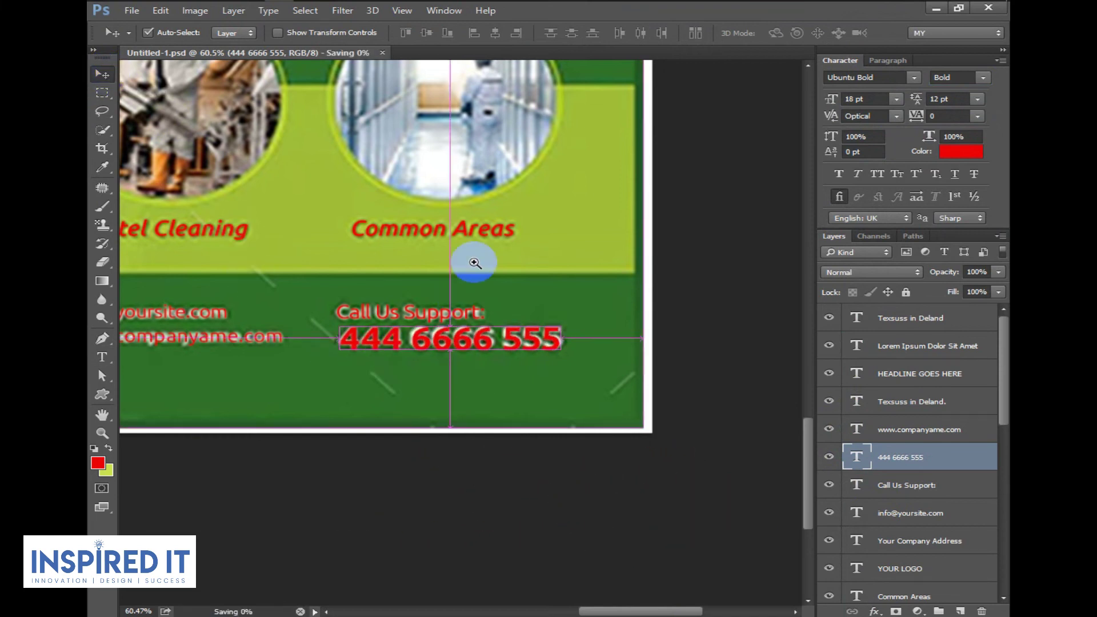
{"action": "scroll", "coordinate": [337, 327], "scroll_direction": "down", "scroll_amount": 2}
{"action": "left_click_drag", "start_coordinate": [337, 327], "coordinate": [580, 397]}
{"action": "scroll", "coordinate": [796, 365], "scroll_direction": "down", "scroll_amount": 2}
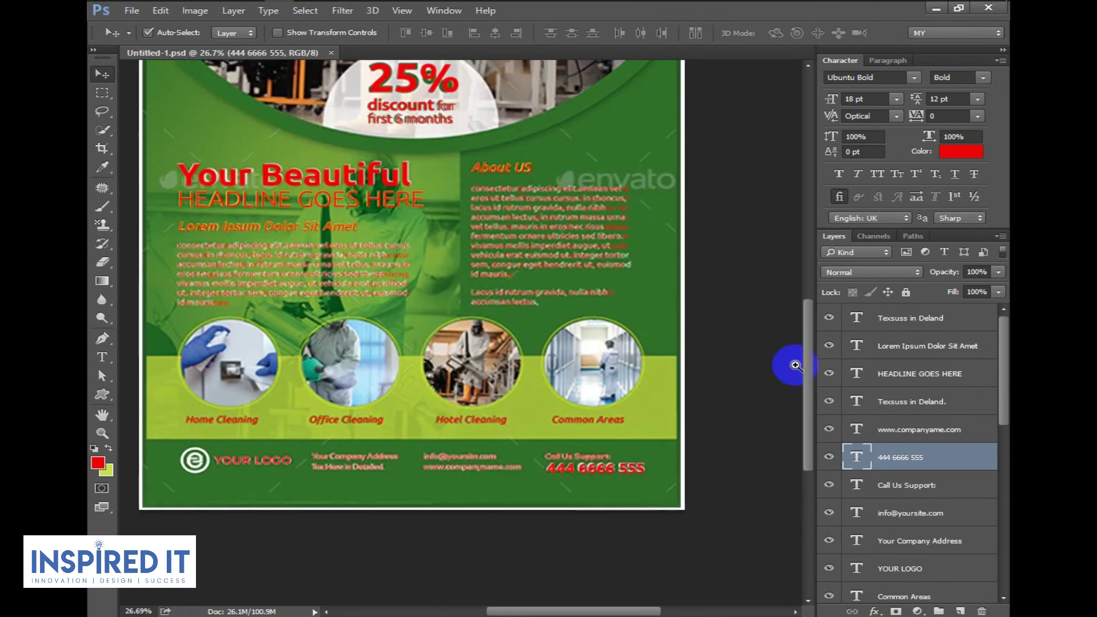
{"action": "left_click", "coordinate": [926, 316]}
{"action": "left_click_drag", "start_coordinate": [1003, 368], "coordinate": [1006, 542]}
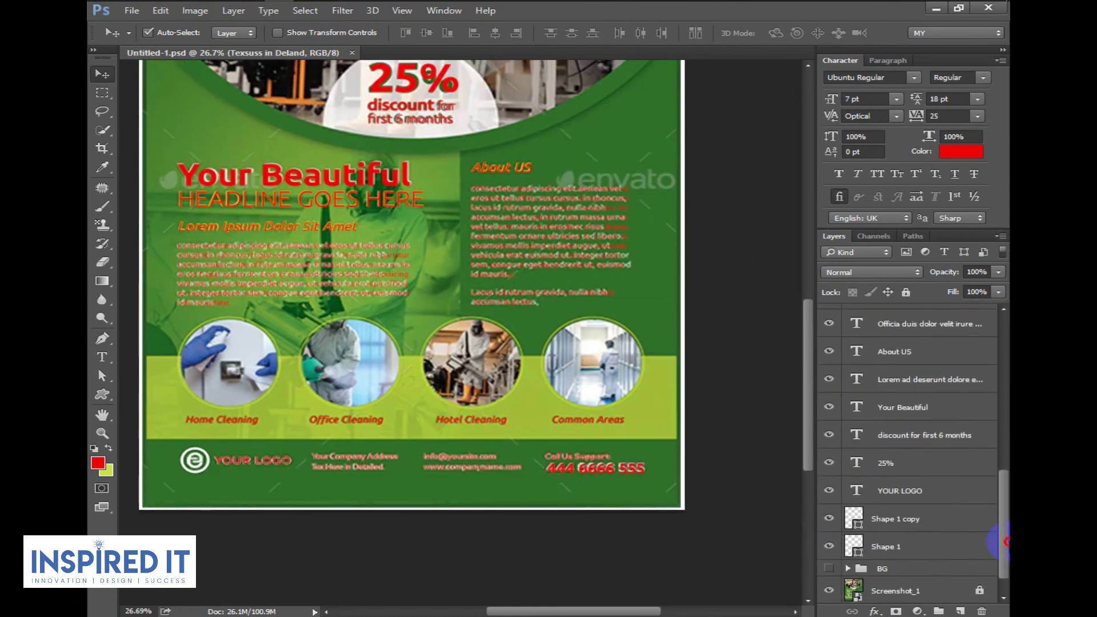
{"action": "left_click", "coordinate": [940, 496], "text": "shift"}
{"action": "key", "text": "ctrl+g"}
{"action": "type", "text": "Text"}
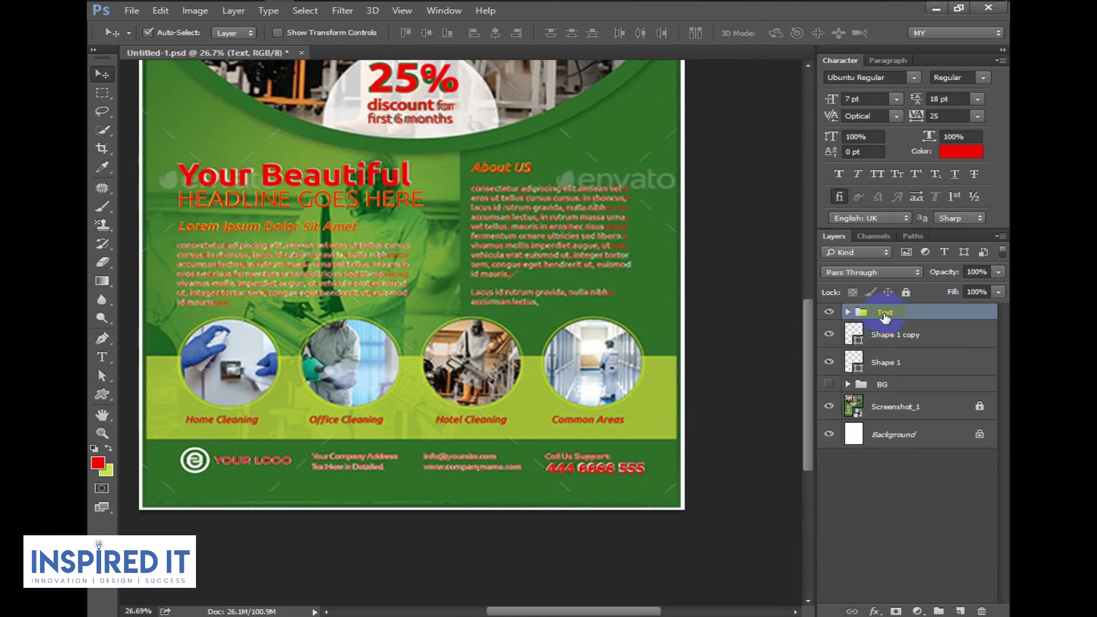
Move both Shape 1 layers into the BG group.
{"action": "left_click", "coordinate": [829, 384]}
{"action": "left_click", "coordinate": [894, 334]}
{"action": "left_click", "coordinate": [885, 362], "text": "shift"}
{"action": "left_click_drag", "start_coordinate": [891, 362], "coordinate": [928, 397]}
Group the Text and BG folders into 'all' and hide it to show the original.
{"action": "left_click", "coordinate": [847, 312]}
{"action": "left_click", "coordinate": [848, 328]}
{"action": "left_click", "coordinate": [902, 330]}
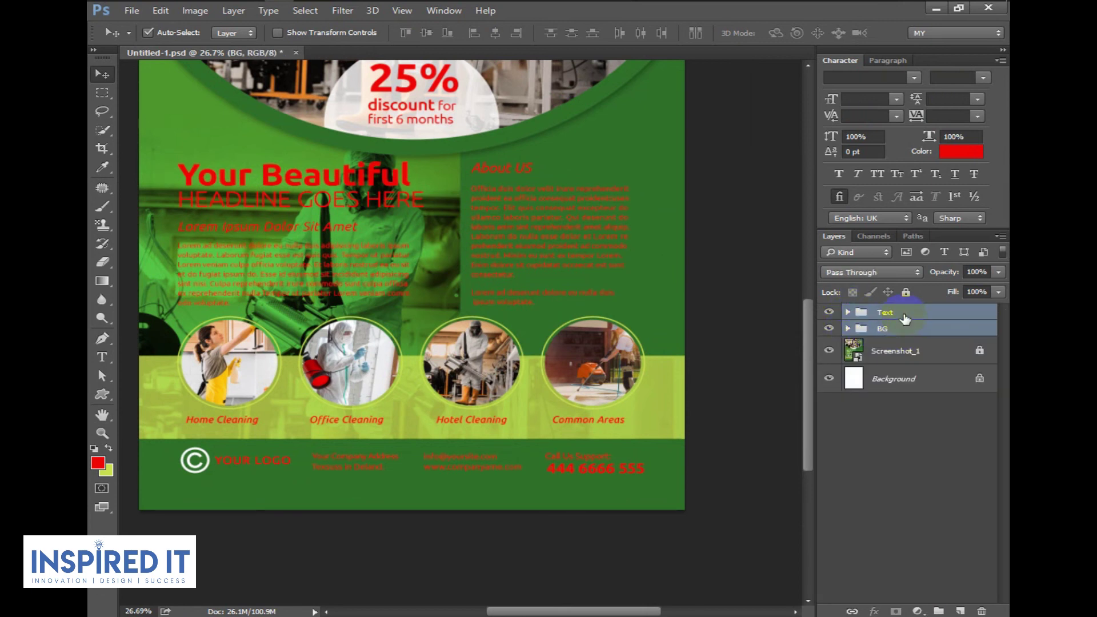
{"action": "key", "text": "ctrl+g"}
{"action": "type", "text": "all"}
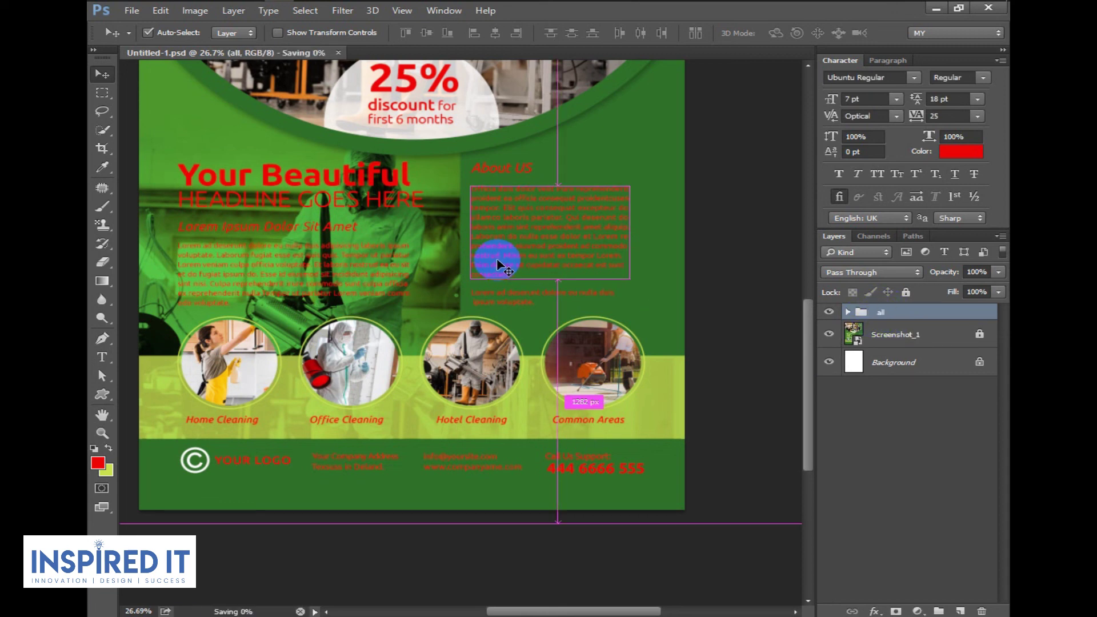
{"action": "key", "text": "ctrl+0"}
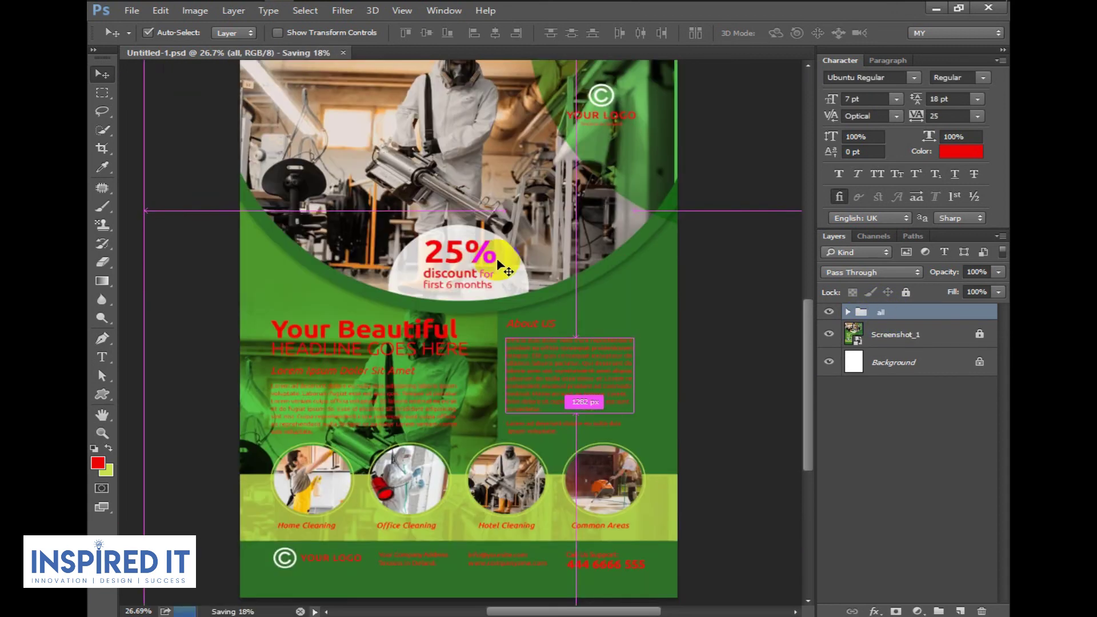
{"action": "left_click", "coordinate": [828, 311]}
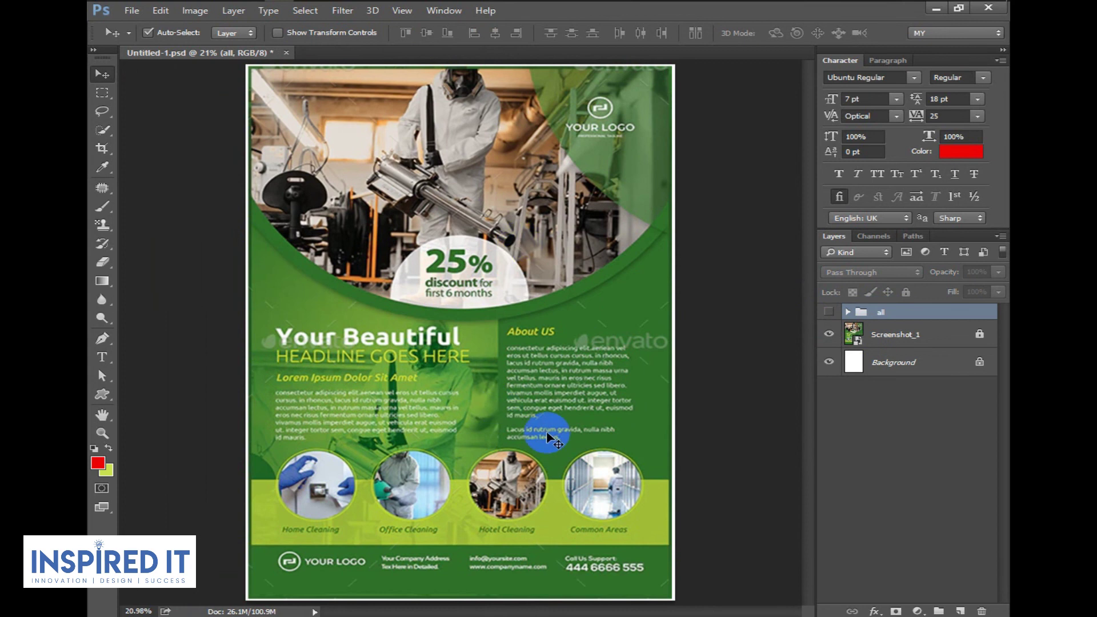
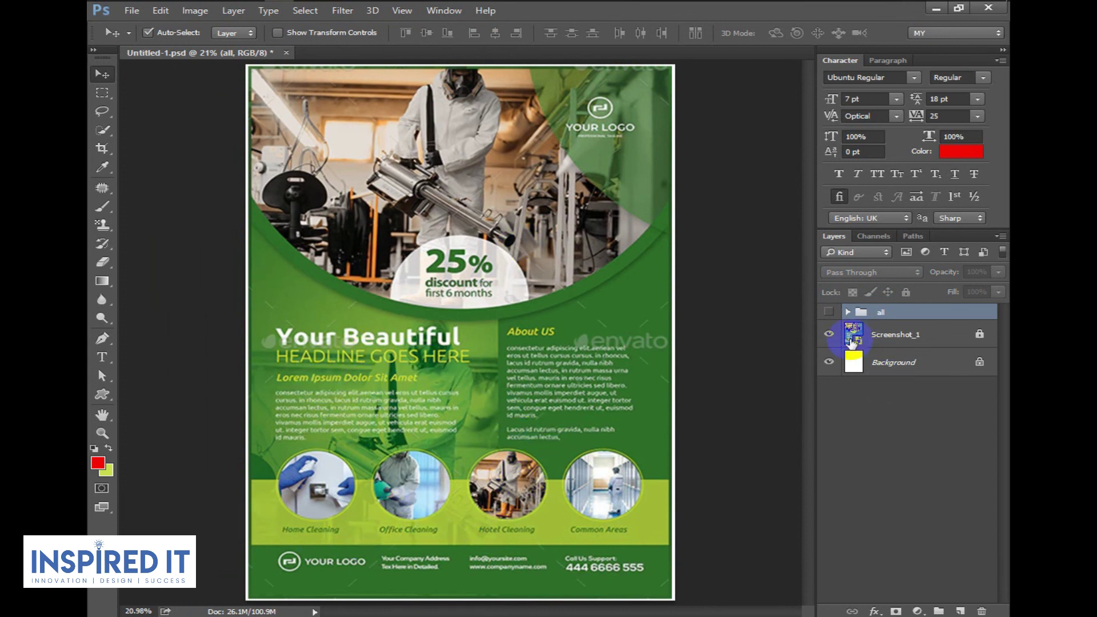
Set the background swatch to dark green and the foreground to lime green sampled from the flyer band.
{"action": "left_click", "coordinate": [828, 311]}
{"action": "scroll", "coordinate": [402, 563], "scroll_direction": "up", "scroll_amount": 5}
{"action": "left_click_drag", "start_coordinate": [519, 580], "coordinate": [446, 481]}
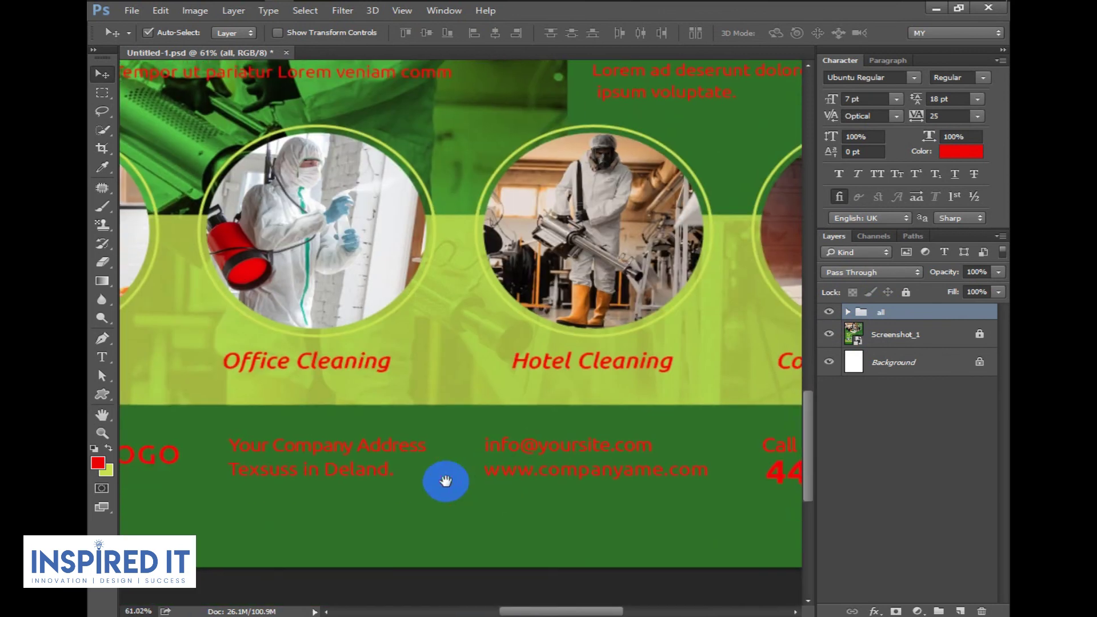
{"action": "left_click", "coordinate": [108, 476]}
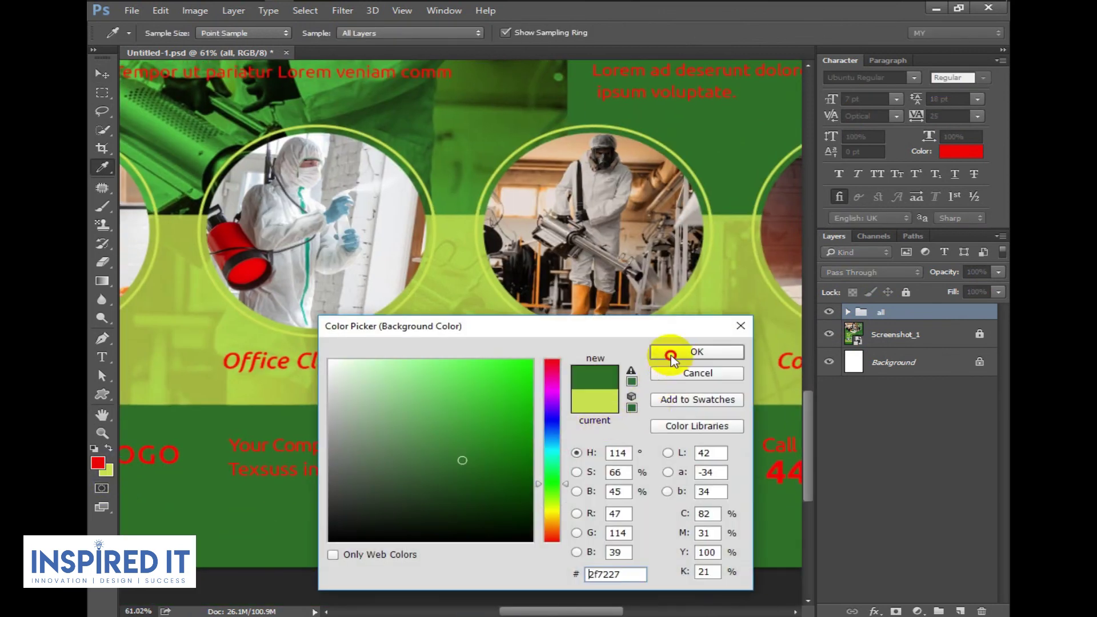
{"action": "left_click", "coordinate": [685, 351]}
{"action": "scroll", "coordinate": [256, 406], "scroll_direction": "up", "scroll_amount": 5}
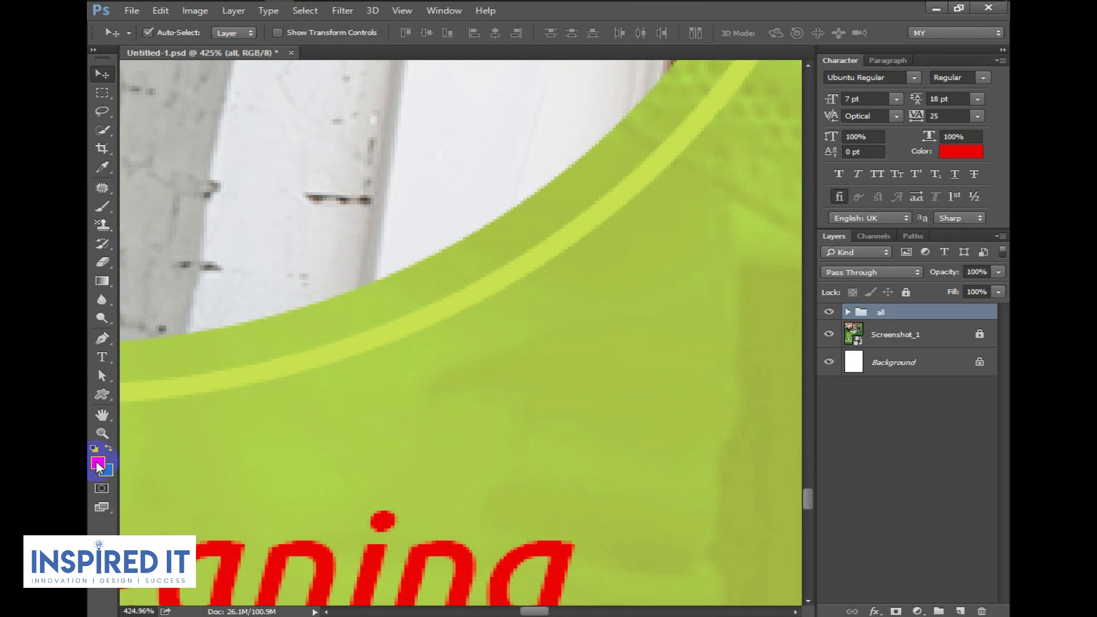
{"action": "left_click", "coordinate": [98, 466]}
{"action": "left_click", "coordinate": [183, 380]}
{"action": "left_click", "coordinate": [693, 351]}
Toggle the recreated design layers off and on to compare against the template.
{"action": "left_click", "coordinate": [828, 311]}
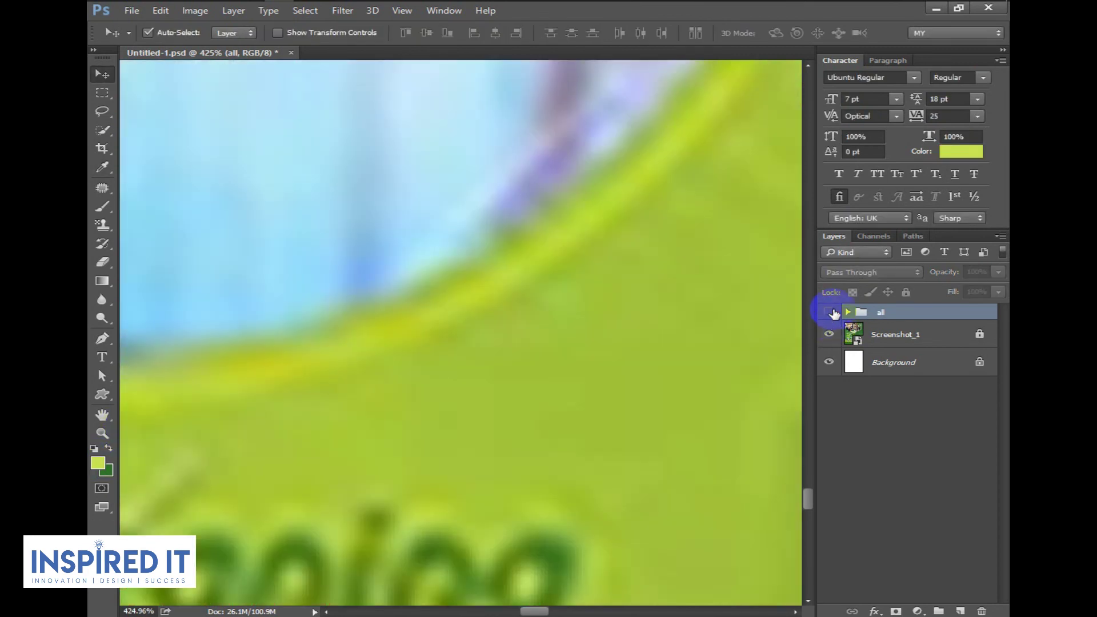
{"action": "scroll", "coordinate": [624, 311], "scroll_direction": "down", "scroll_amount": 3}
{"action": "scroll", "coordinate": [543, 350], "scroll_direction": "down", "scroll_amount": 3}
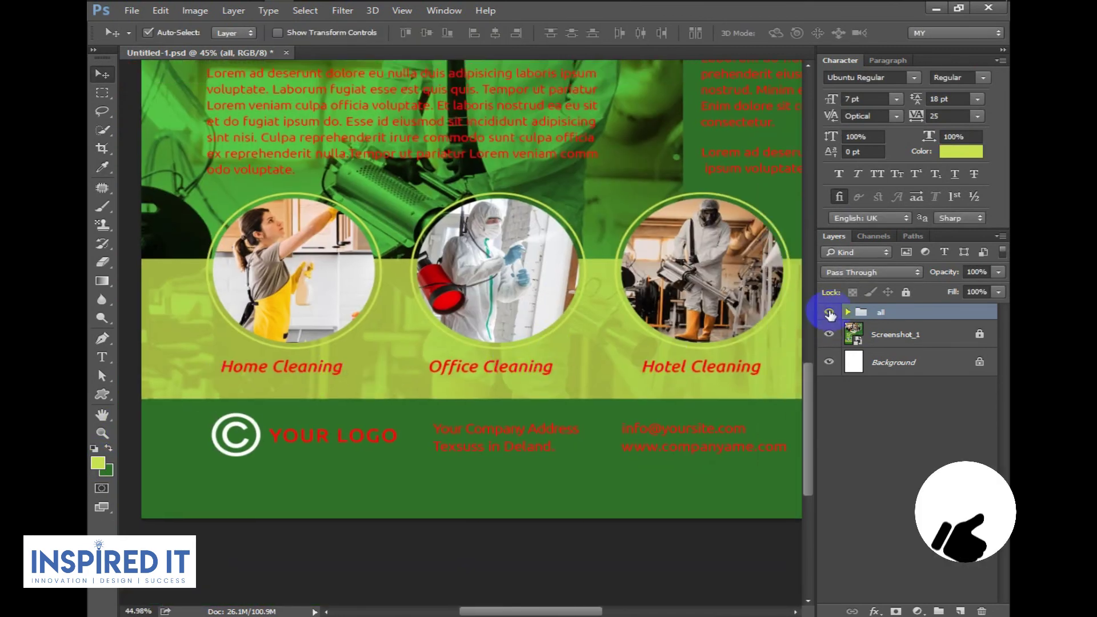
{"action": "left_click", "coordinate": [829, 312]}
{"action": "left_click", "coordinate": [829, 312]}
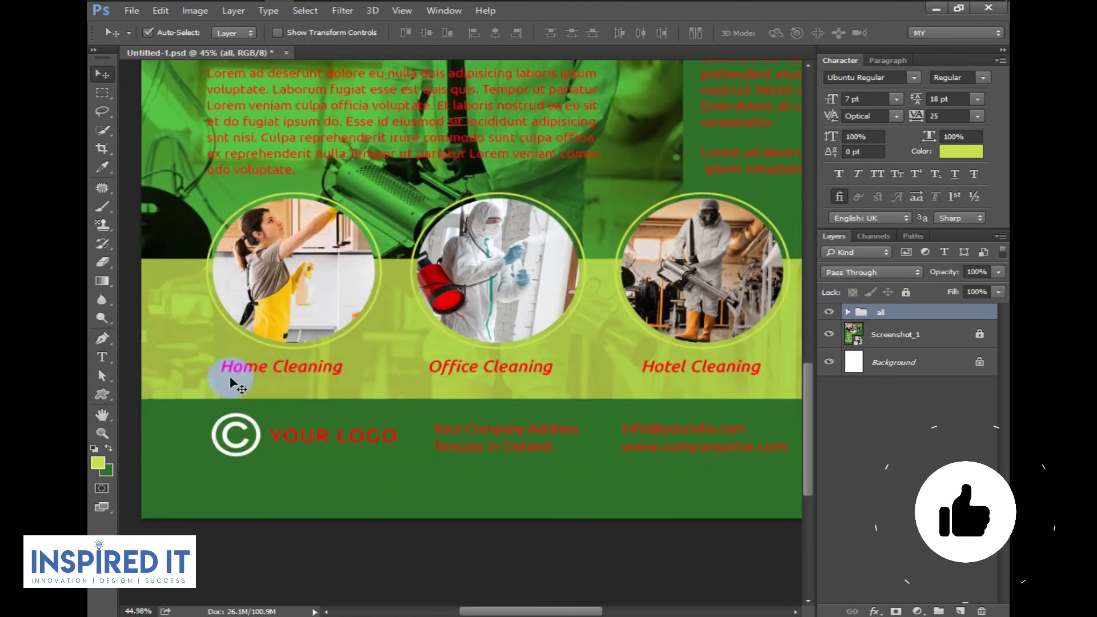
Colour the Home, Office, Hotel Cleaning and Common Areas labels dark green #2f7227.
{"action": "left_click", "coordinate": [320, 372]}
{"action": "left_click", "coordinate": [486, 369], "text": "shift"}
{"action": "left_click", "coordinate": [668, 367], "text": "shift"}
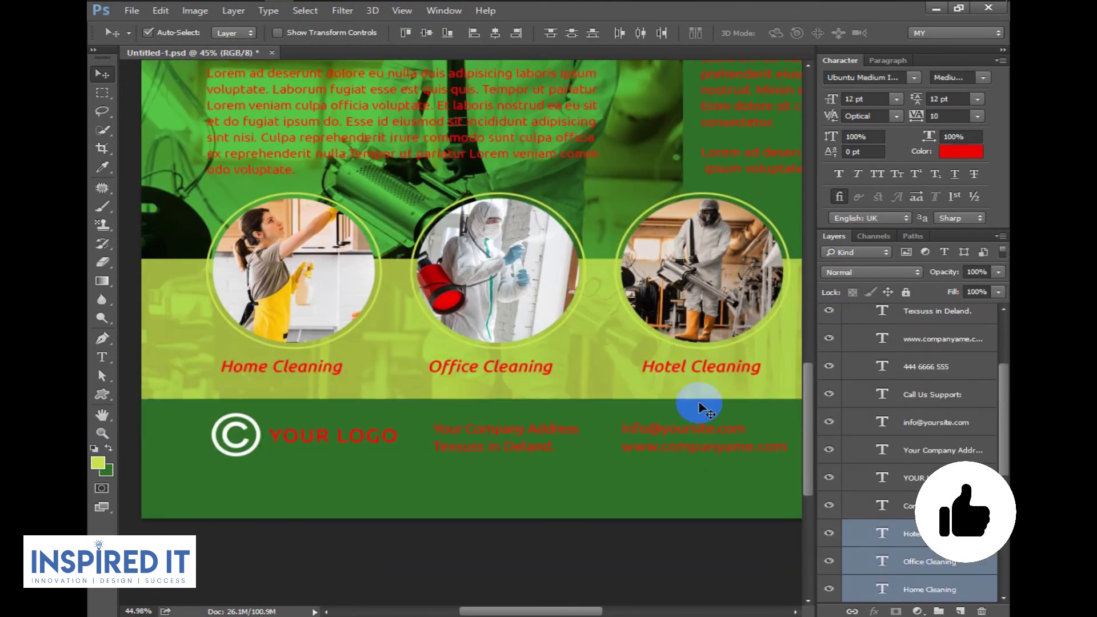
{"action": "scroll", "coordinate": [657, 365], "scroll_direction": "right", "scroll_amount": 3}
{"action": "left_click", "coordinate": [658, 371], "text": "shift"}
{"action": "scroll", "coordinate": [891, 503], "scroll_direction": "down", "scroll_amount": 1}
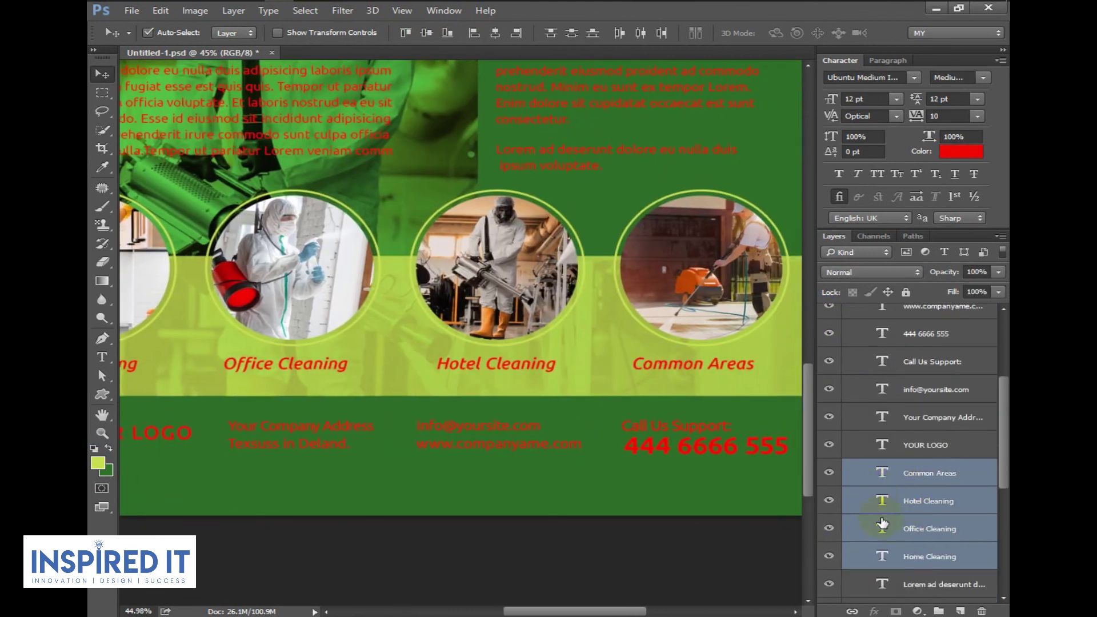
{"action": "left_click", "coordinate": [953, 153]}
{"action": "left_click", "coordinate": [103, 471]}
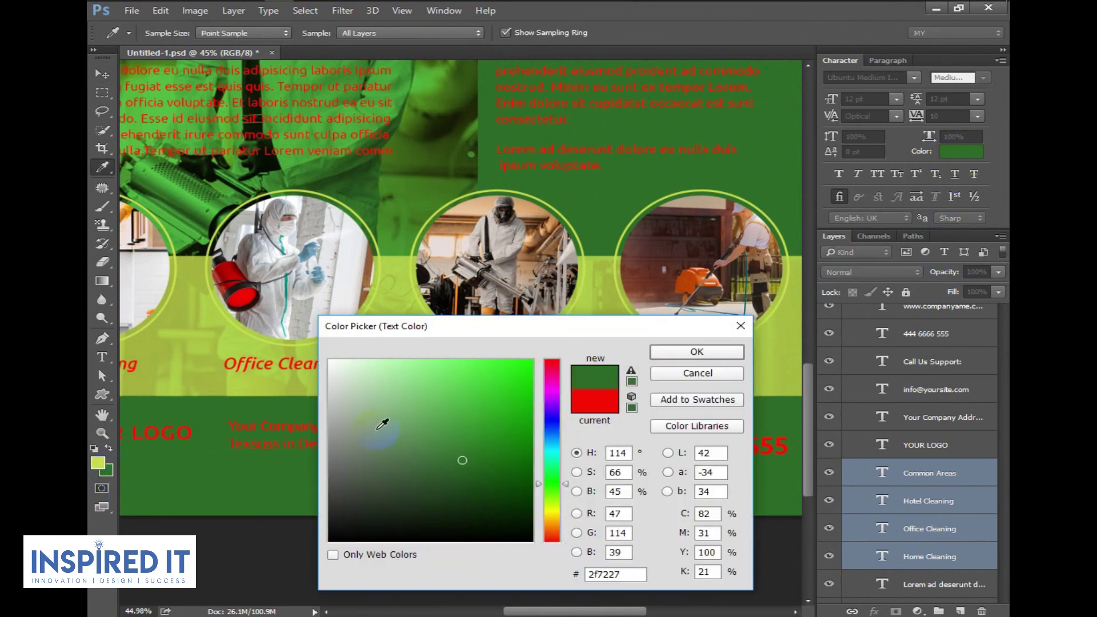
{"action": "left_click", "coordinate": [696, 352]}
Hide the recreated layers and scroll to check the labels against the template.
{"action": "scroll", "coordinate": [629, 350], "scroll_direction": "down", "scroll_amount": 3}
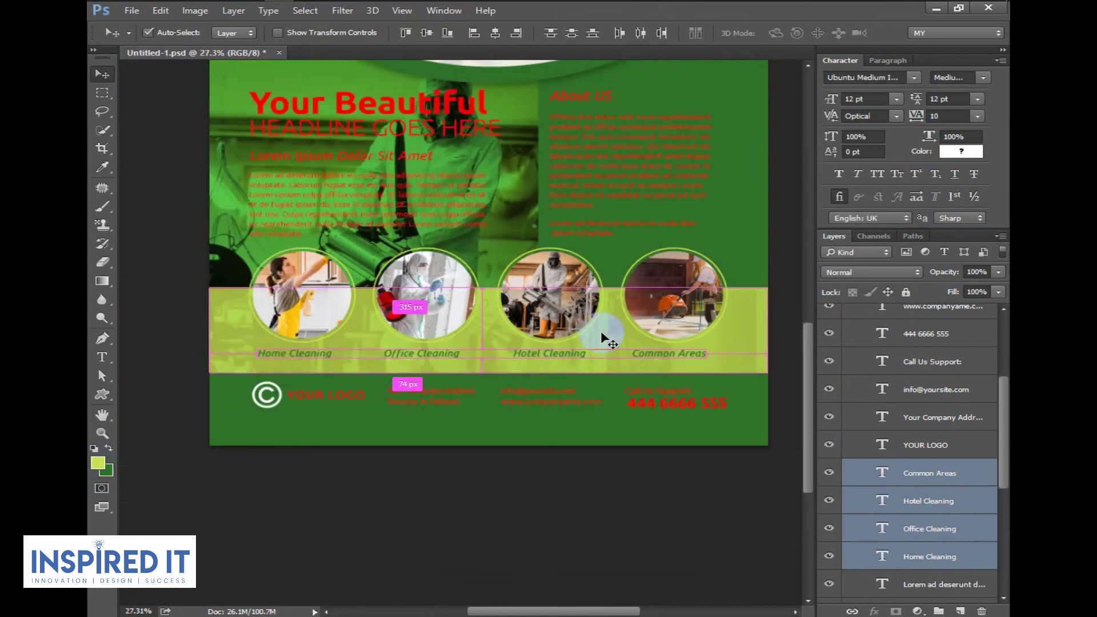
{"action": "scroll", "coordinate": [643, 348], "scroll_direction": "down", "scroll_amount": 3}
{"action": "scroll", "coordinate": [969, 367], "scroll_direction": "up", "scroll_amount": 2}
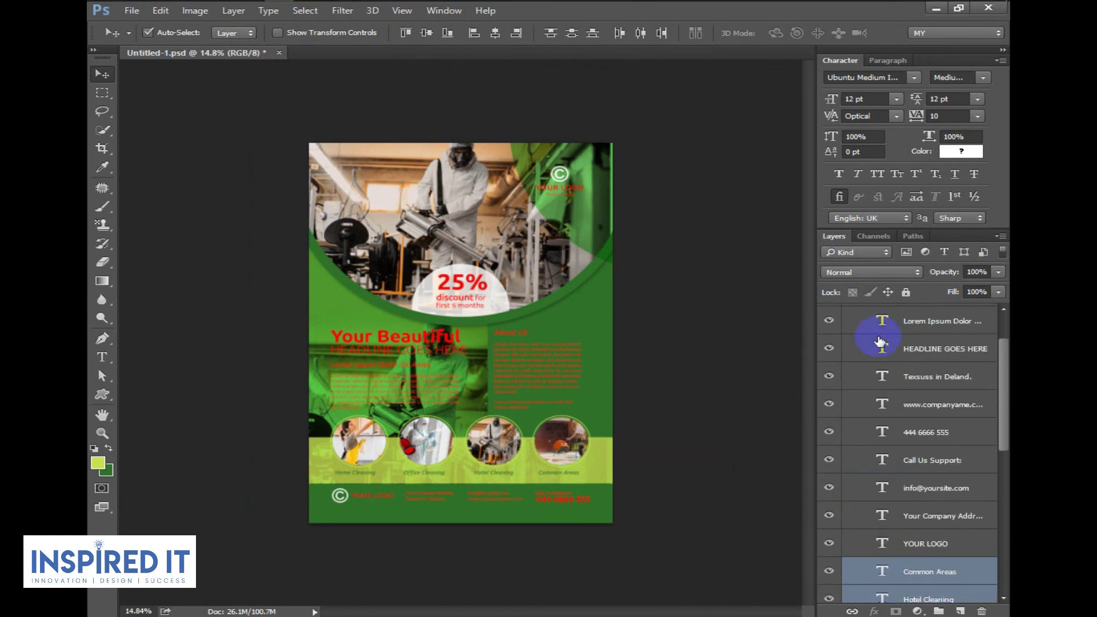
{"action": "scroll", "coordinate": [871, 342], "scroll_direction": "up", "scroll_amount": 2}
{"action": "left_click", "coordinate": [829, 312]}
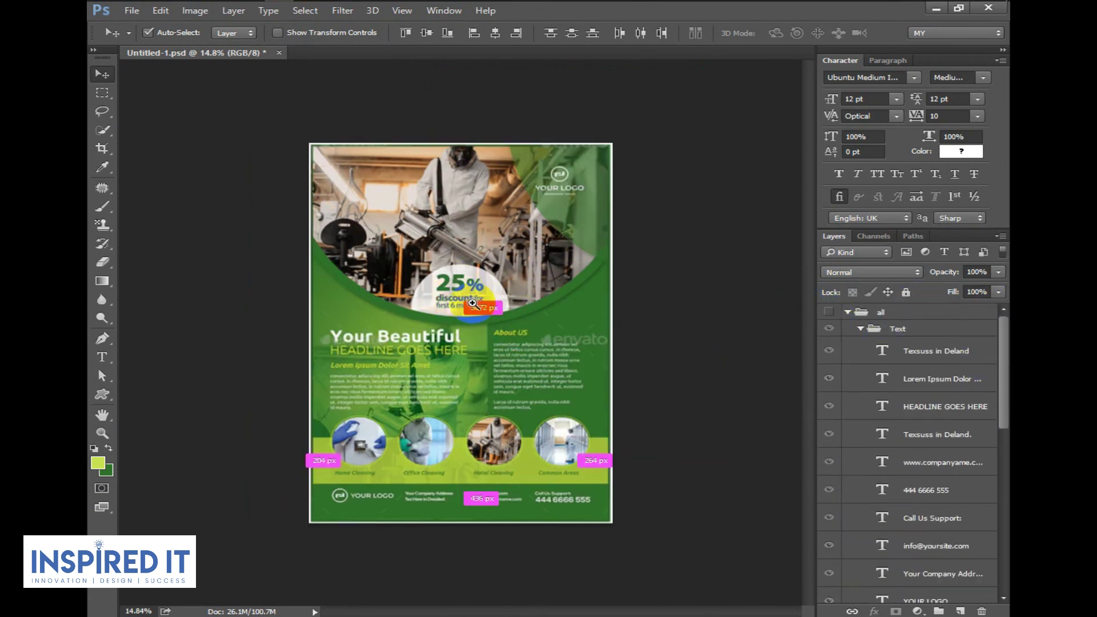
{"action": "scroll", "coordinate": [469, 292], "scroll_direction": "up", "scroll_amount": 5}
{"action": "scroll", "coordinate": [584, 281], "scroll_direction": "down", "scroll_amount": 4}
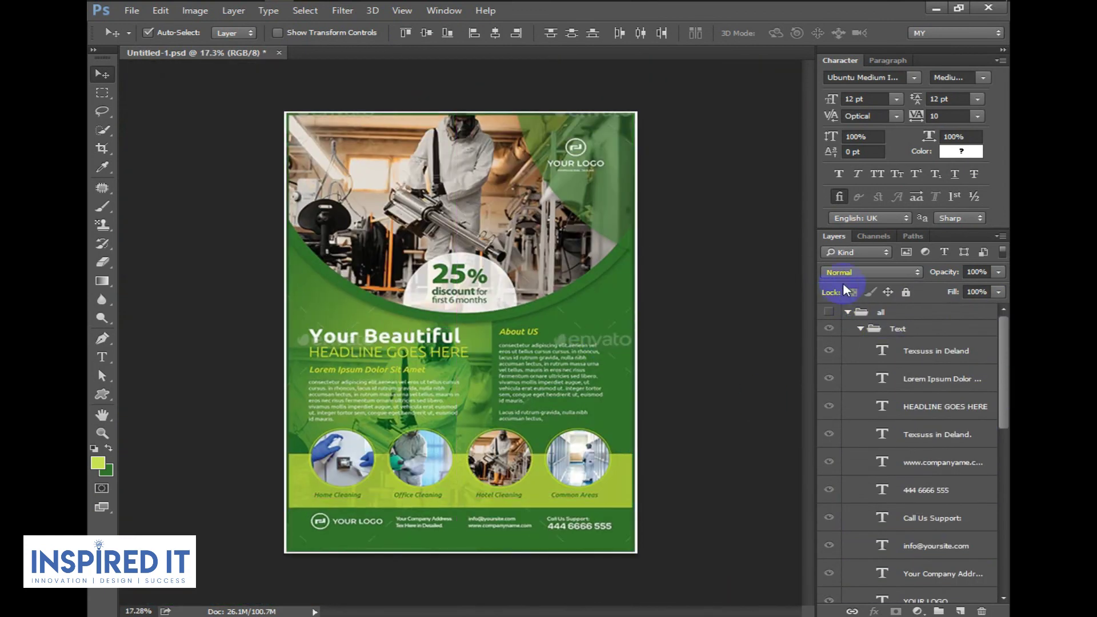
{"action": "scroll", "coordinate": [502, 351], "scroll_direction": "up", "scroll_amount": 3}
{"action": "scroll", "coordinate": [531, 268], "scroll_direction": "up", "scroll_amount": 2}
Colour the 25% badge and discount text dark green.
{"action": "left_click", "coordinate": [534, 269]}
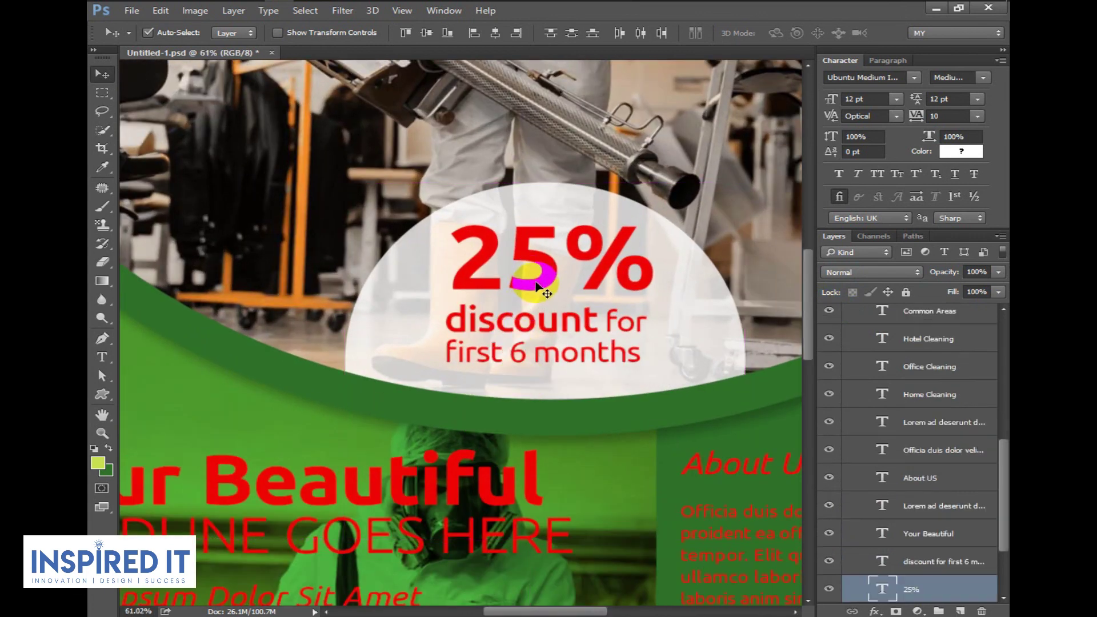
{"action": "left_click", "coordinate": [622, 334], "text": "shift"}
{"action": "left_click", "coordinate": [961, 151]}
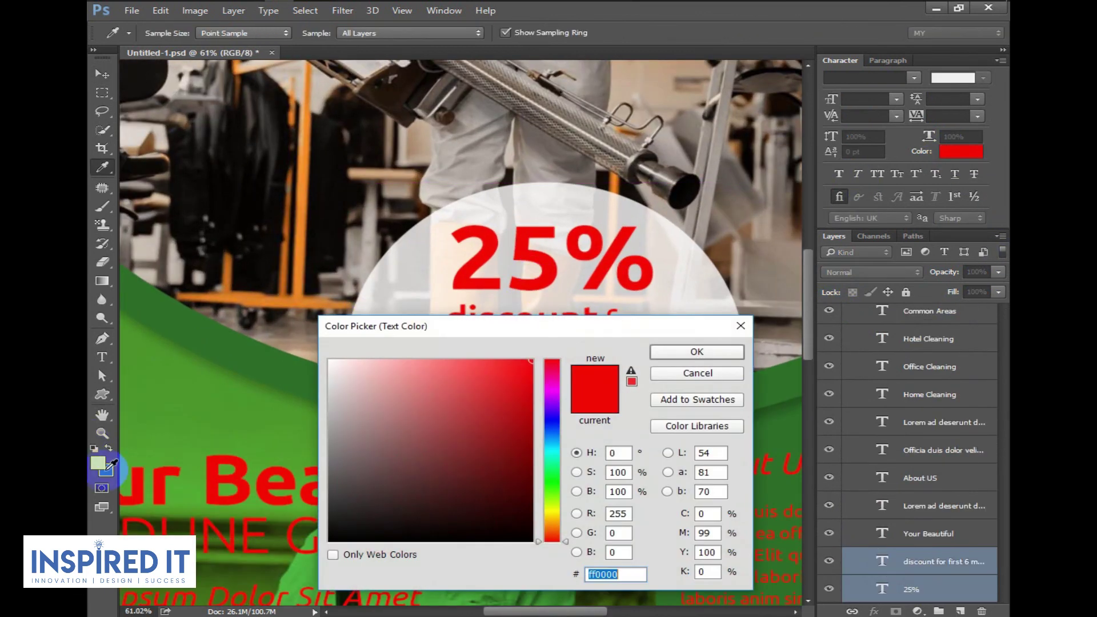
{"action": "left_click", "coordinate": [107, 469]}
{"action": "left_click", "coordinate": [696, 352]}
{"action": "key", "text": "v"}
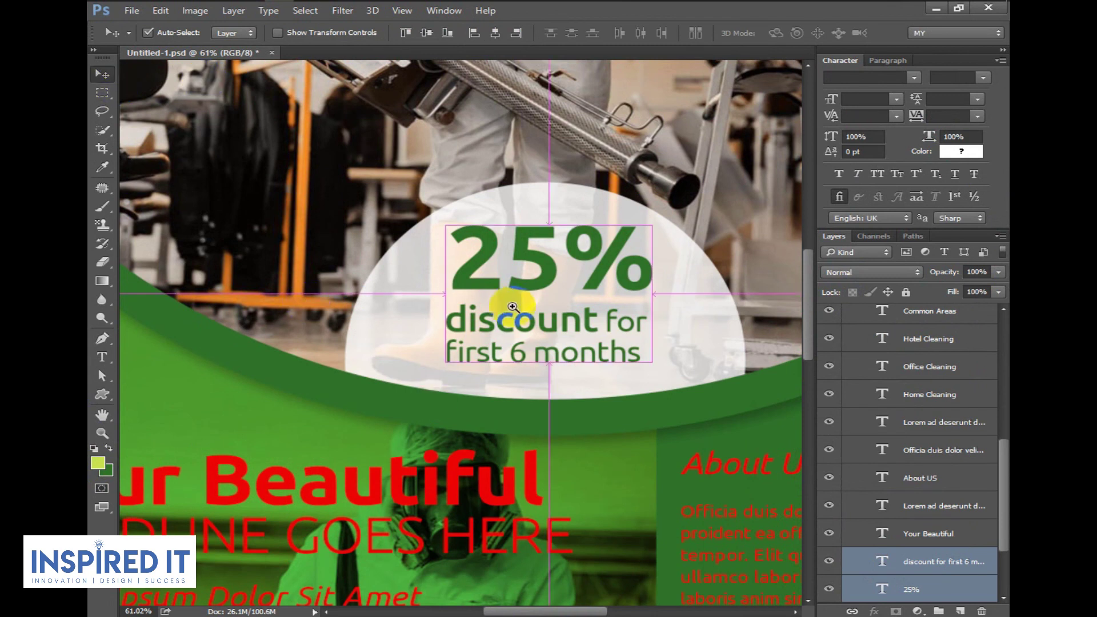
Toggle the recreated layers off and on to compare the badge with the template.
{"action": "scroll", "coordinate": [625, 375], "scroll_direction": "down", "scroll_amount": 3}
{"action": "scroll", "coordinate": [983, 343], "scroll_direction": "up", "scroll_amount": 10}
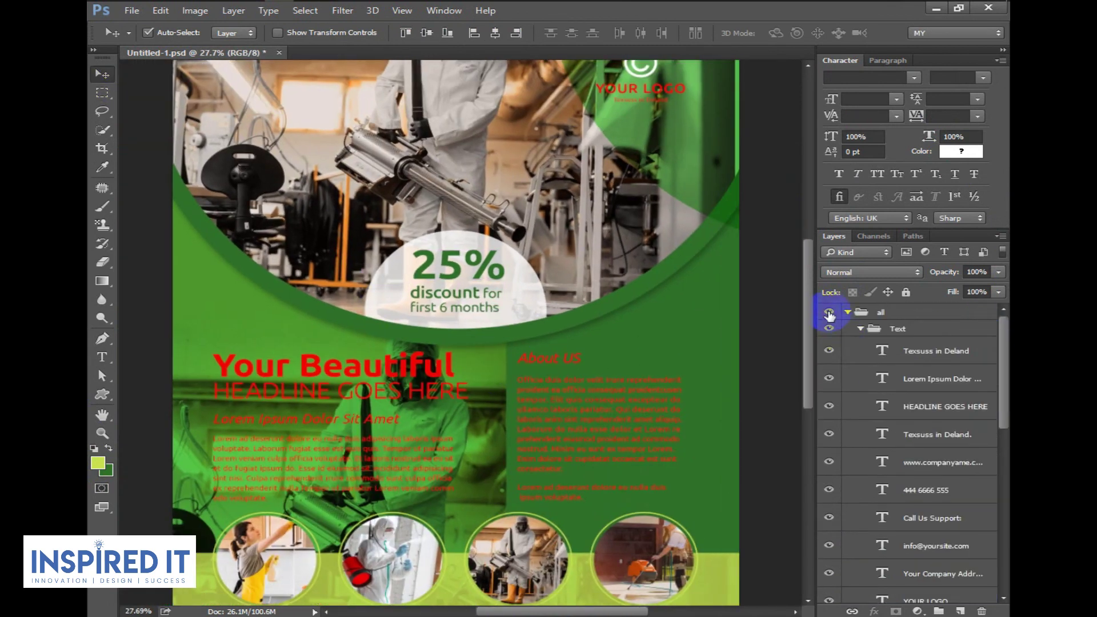
{"action": "left_click", "coordinate": [828, 312]}
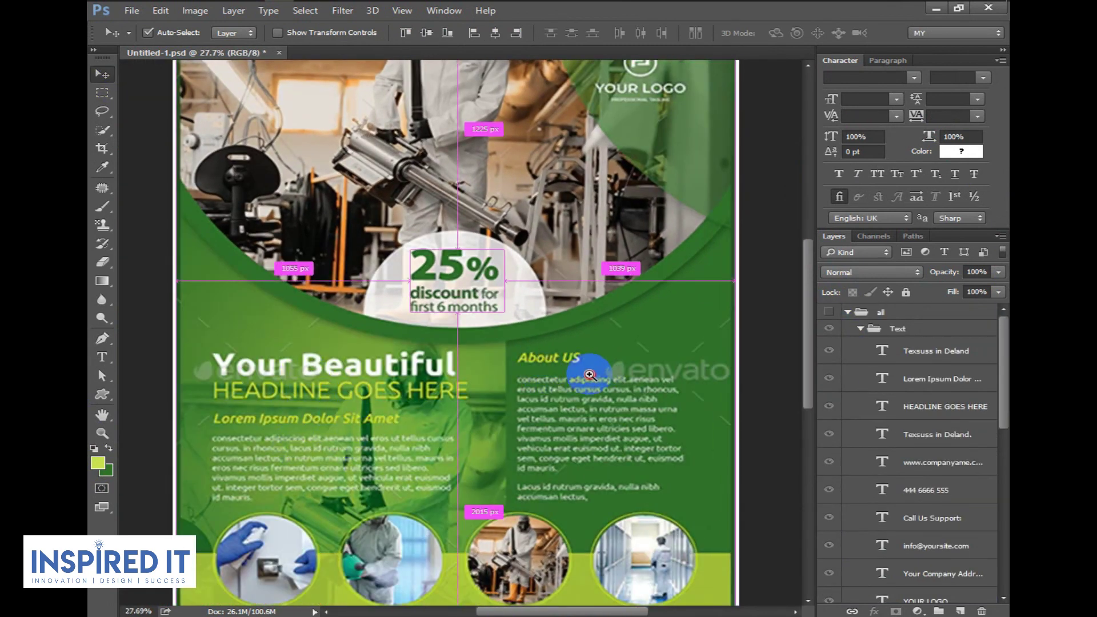
{"action": "scroll", "coordinate": [572, 394], "scroll_direction": "down", "scroll_amount": 3}
{"action": "left_click", "coordinate": [829, 312]}
{"action": "scroll", "coordinate": [380, 412], "scroll_direction": "up", "scroll_amount": 4}
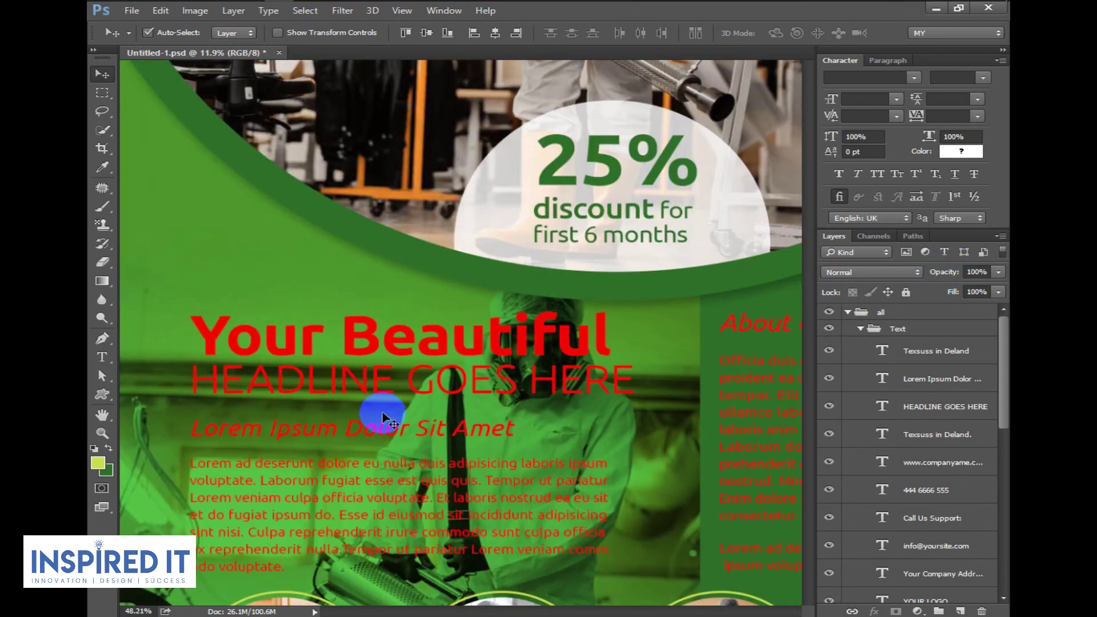
{"action": "scroll", "coordinate": [428, 382], "scroll_direction": "up", "scroll_amount": 1}
{"action": "scroll", "coordinate": [404, 331], "scroll_direction": "down", "scroll_amount": 1}
Colour the 'HEADLINE GOES HERE' and 'Lorem Ipsum Dolor Sit Amet' text lime green sampled from the flyer.
{"action": "left_click", "coordinate": [405, 333]}
{"action": "left_click", "coordinate": [443, 380], "text": "shift"}
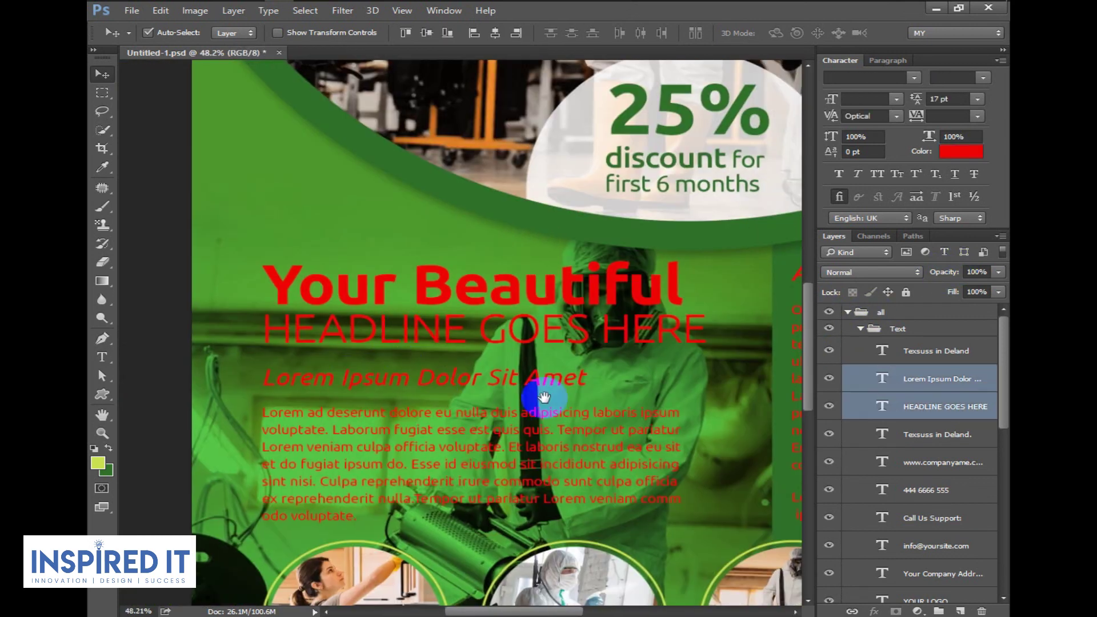
{"action": "scroll", "coordinate": [457, 389], "scroll_direction": "right", "scroll_amount": 5}
{"action": "left_click", "coordinate": [948, 151]}
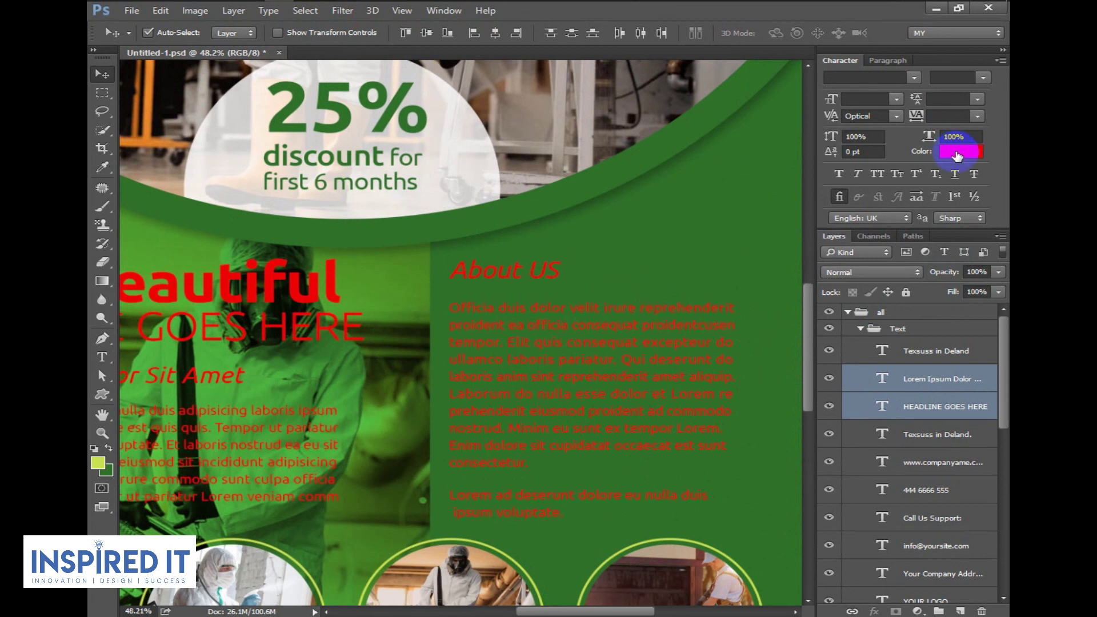
{"action": "left_click", "coordinate": [192, 452]}
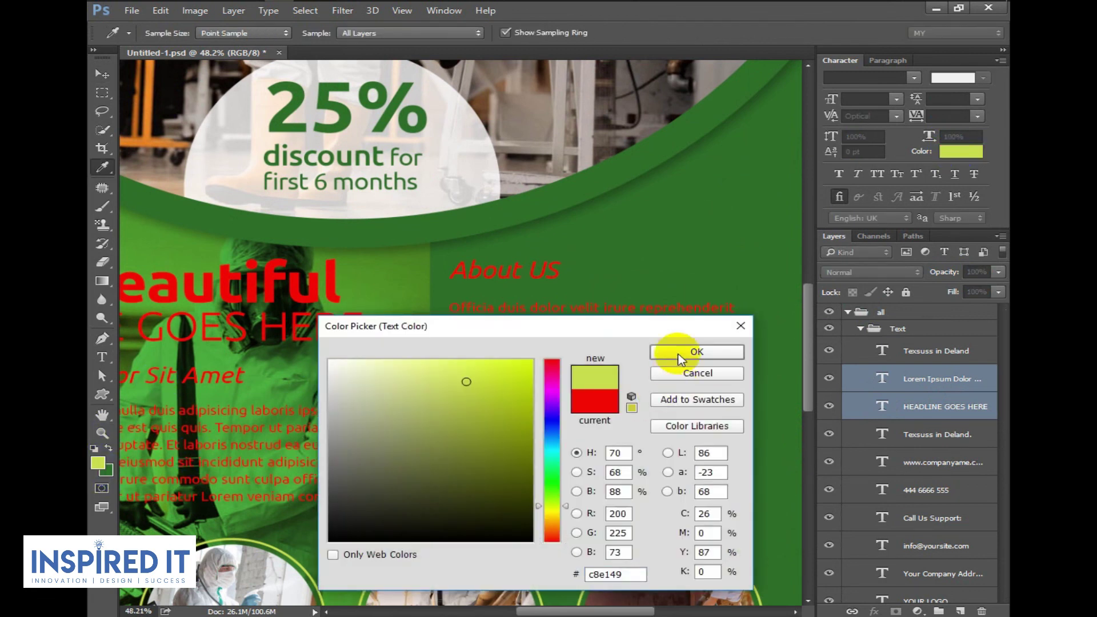
{"action": "left_click", "coordinate": [686, 353]}
With the 'all' group collapsed and hidden, set the background colour to white from the reference.
{"action": "left_click_drag", "start_coordinate": [603, 324], "coordinate": [318, 315]}
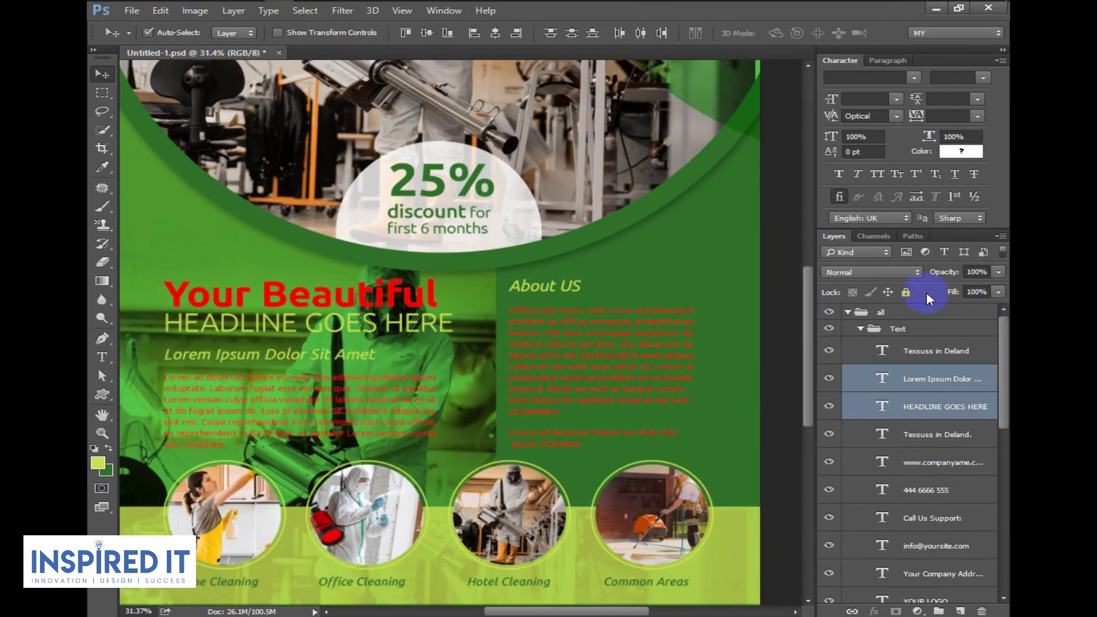
{"action": "left_click", "coordinate": [846, 312]}
{"action": "left_click_drag", "start_coordinate": [666, 310], "coordinate": [526, 301]}
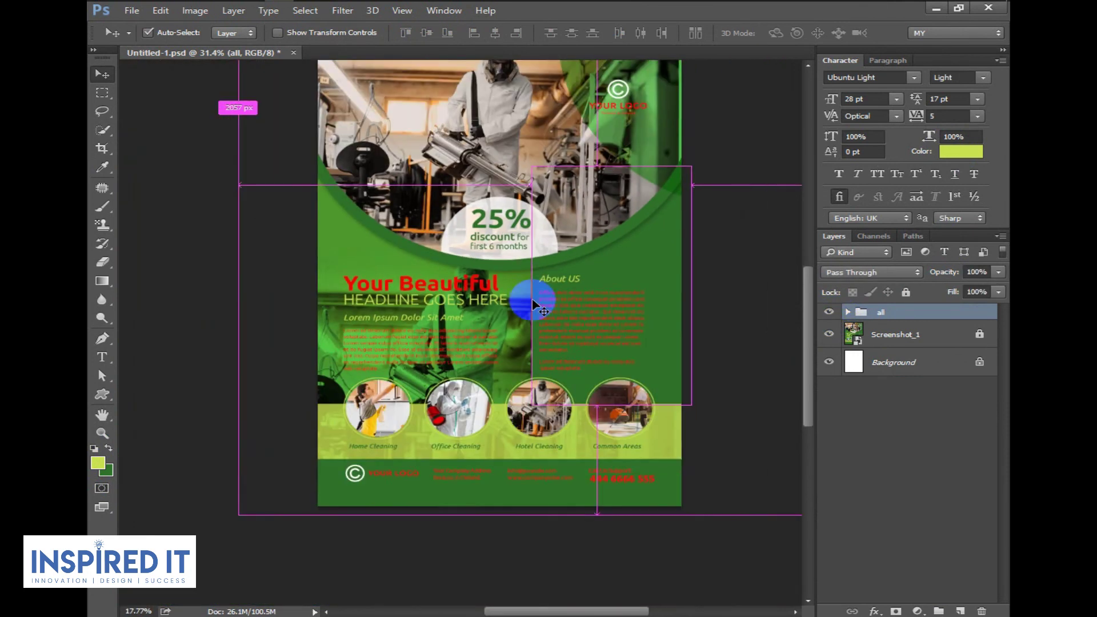
{"action": "left_click", "coordinate": [829, 312]}
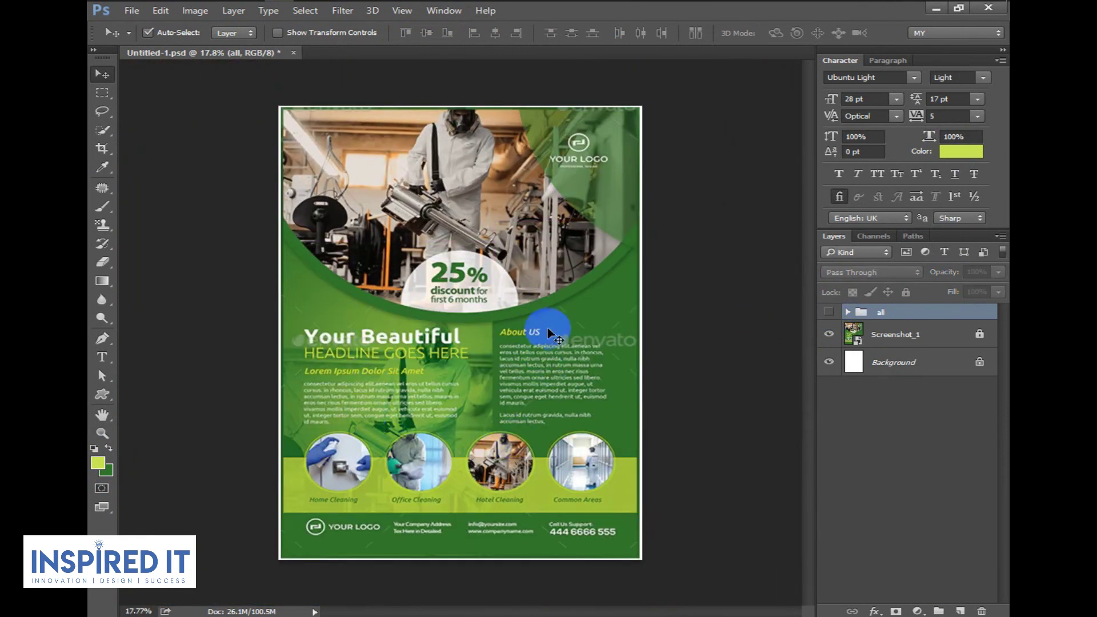
{"action": "left_click", "coordinate": [106, 472]}
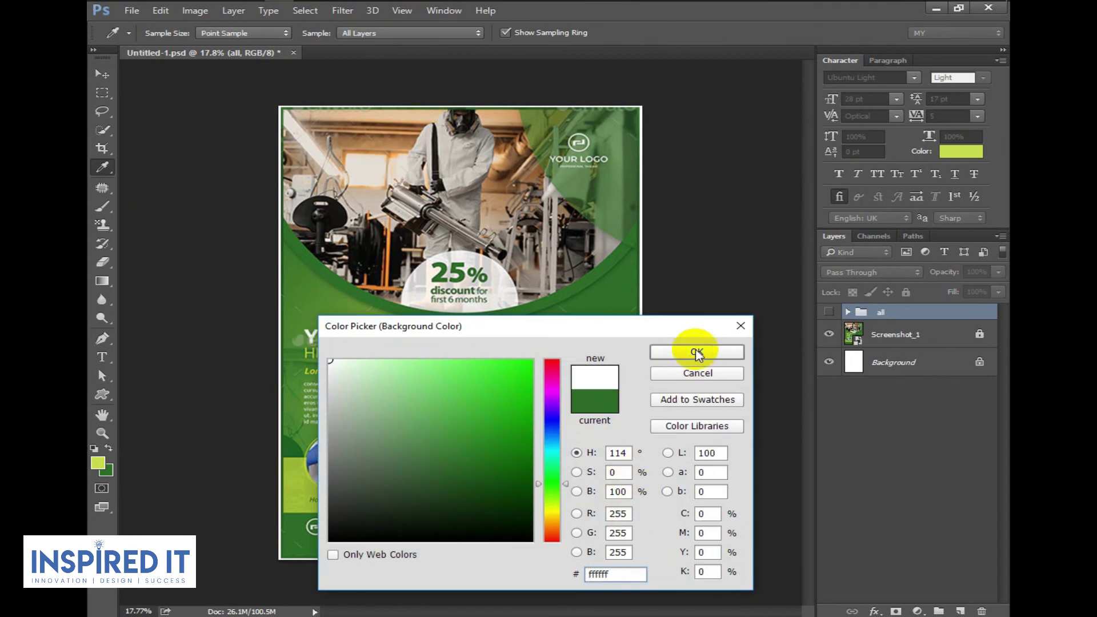
{"action": "left_click", "coordinate": [696, 351]}
{"action": "left_click", "coordinate": [828, 311]}
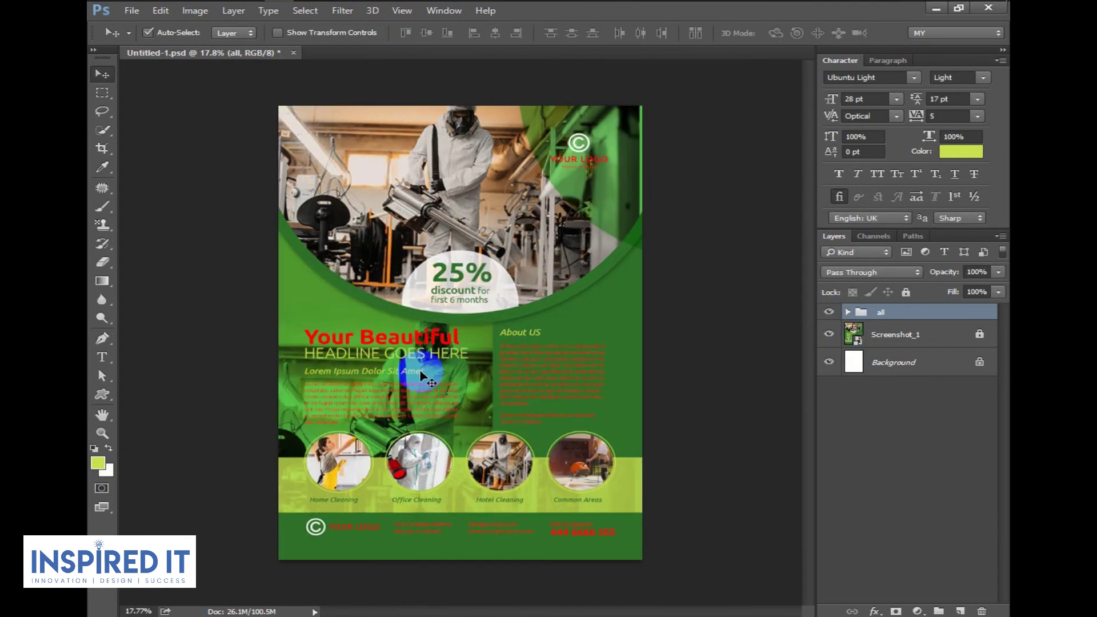
Select the Texsuss in Deland logo text plus the footer YOUR LOGO and address lines.
{"action": "left_click", "coordinate": [594, 165]}
{"action": "scroll", "coordinate": [598, 235], "scroll_direction": "up", "scroll_amount": 5}
{"action": "left_click", "coordinate": [570, 166]}
{"action": "mouse_move", "coordinate": [633, 289]}
{"action": "left_mouse_down"}
{"action": "mouse_move", "coordinate": [441, 564]}
{"action": "mouse_move", "coordinate": [490, 543]}
{"action": "mouse_move", "coordinate": [522, 213]}
{"action": "left_mouse_up"}
{"action": "mouse_move", "coordinate": [646, 185]}
{"action": "left_mouse_down"}
{"action": "mouse_move", "coordinate": [446, 248]}
{"action": "mouse_move", "coordinate": [404, 371]}
{"action": "mouse_move", "coordinate": [269, 458]}
{"action": "mouse_move", "coordinate": [332, 499]}
{"action": "left_mouse_up"}
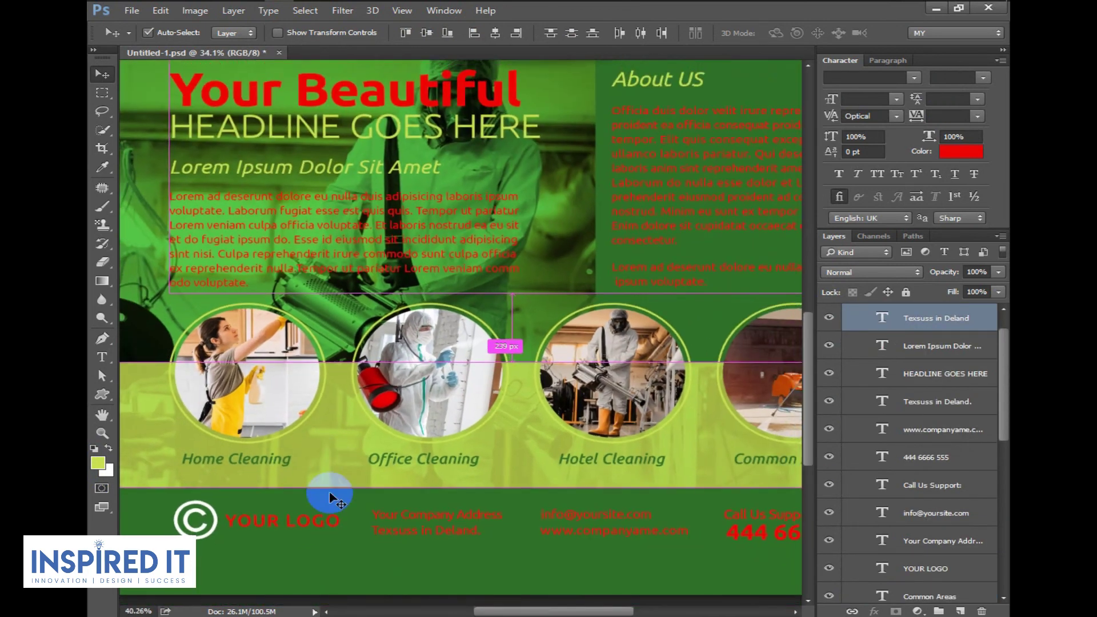
{"action": "scroll", "coordinate": [302, 522], "scroll_direction": "up", "scroll_amount": 4}
{"action": "left_click", "coordinate": [300, 517], "text": "shift"}
{"action": "left_click", "coordinate": [490, 517], "text": "shift"}
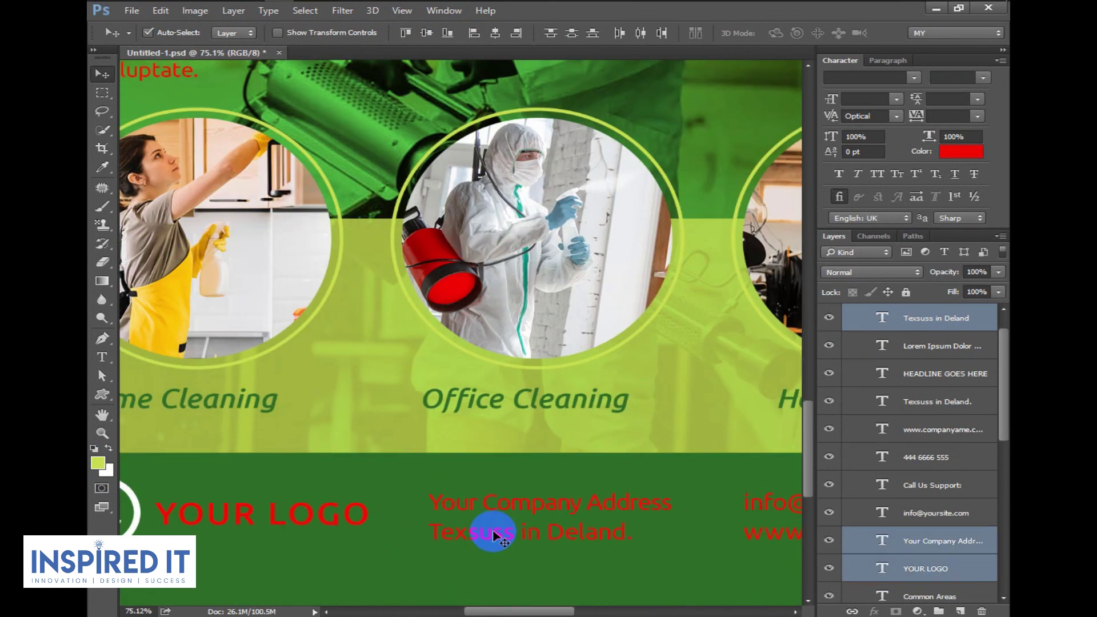
{"action": "left_click", "coordinate": [493, 535], "text": "shift"}
Add the e-mail, website, Call Us Support and phone lines, and colour all selected footer text white.
{"action": "left_click_drag", "start_coordinate": [635, 530], "coordinate": [260, 482]}
{"action": "left_click", "coordinate": [434, 457], "text": "shift"}
{"action": "left_click", "coordinate": [451, 489], "text": "shift"}
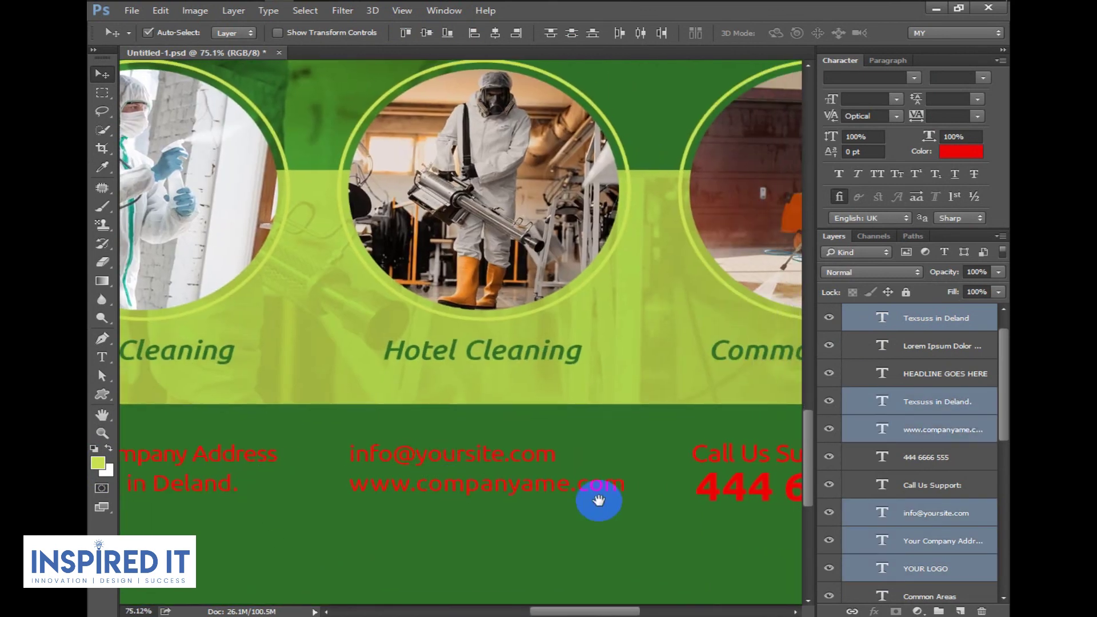
{"action": "left_click_drag", "start_coordinate": [598, 500], "coordinate": [463, 474]}
{"action": "left_click", "coordinate": [485, 457], "text": "shift"}
{"action": "left_click", "coordinate": [483, 486], "text": "shift"}
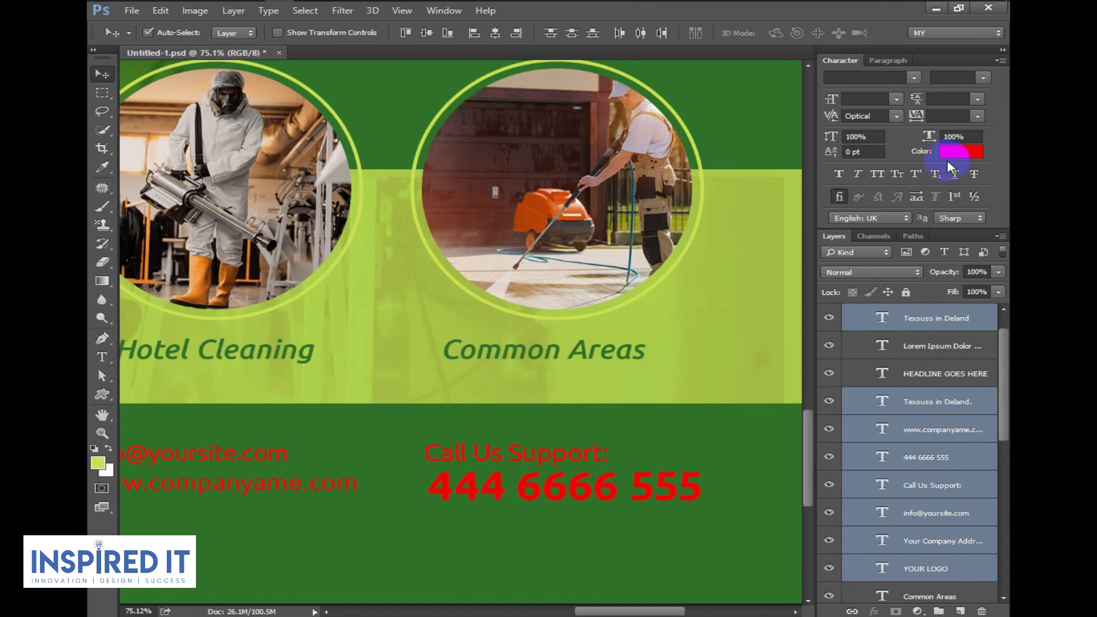
{"action": "left_click", "coordinate": [960, 152]}
{"action": "left_click", "coordinate": [110, 469]}
{"action": "left_click", "coordinate": [656, 359]}
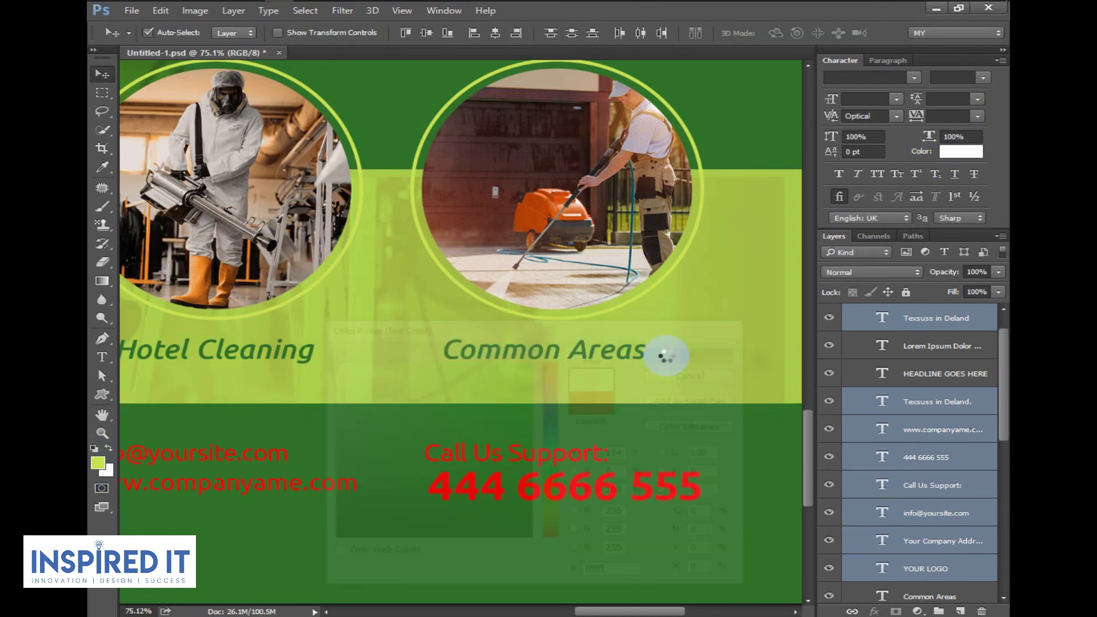
Colour the About US closing paragraph white.
{"action": "mouse_move", "coordinate": [583, 387]}
{"action": "left_mouse_down"}
{"action": "mouse_move", "coordinate": [553, 308]}
{"action": "mouse_move", "coordinate": [462, 351]}
{"action": "left_mouse_up"}
{"action": "left_click", "coordinate": [436, 343]}
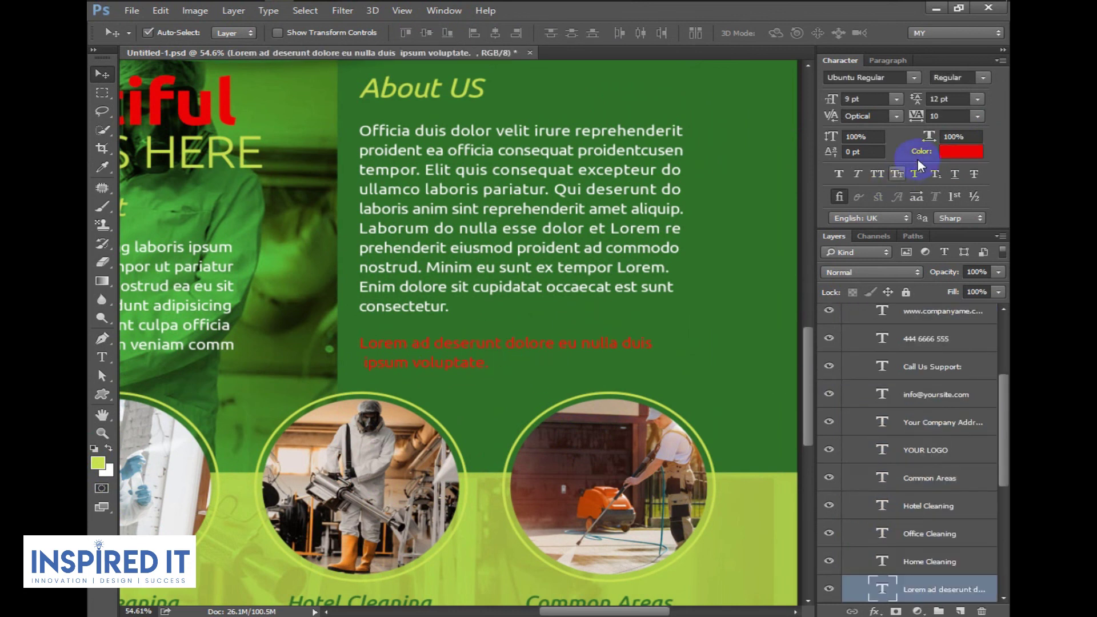
{"action": "left_click", "coordinate": [953, 152]}
{"action": "left_click", "coordinate": [110, 469]}
{"action": "left_click", "coordinate": [696, 351]}
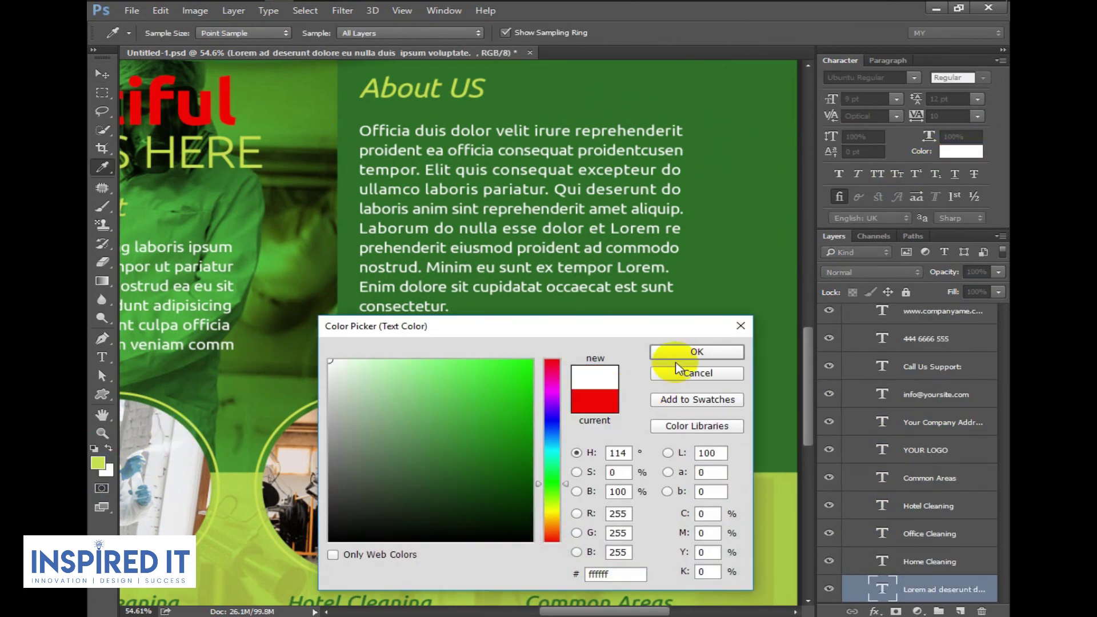
Select the red 'Your Beautiful' headline layer and scroll to inspect it.
{"action": "left_click", "coordinate": [101, 73]}
{"action": "scroll", "coordinate": [480, 361], "scroll_direction": "down", "scroll_amount": 2}
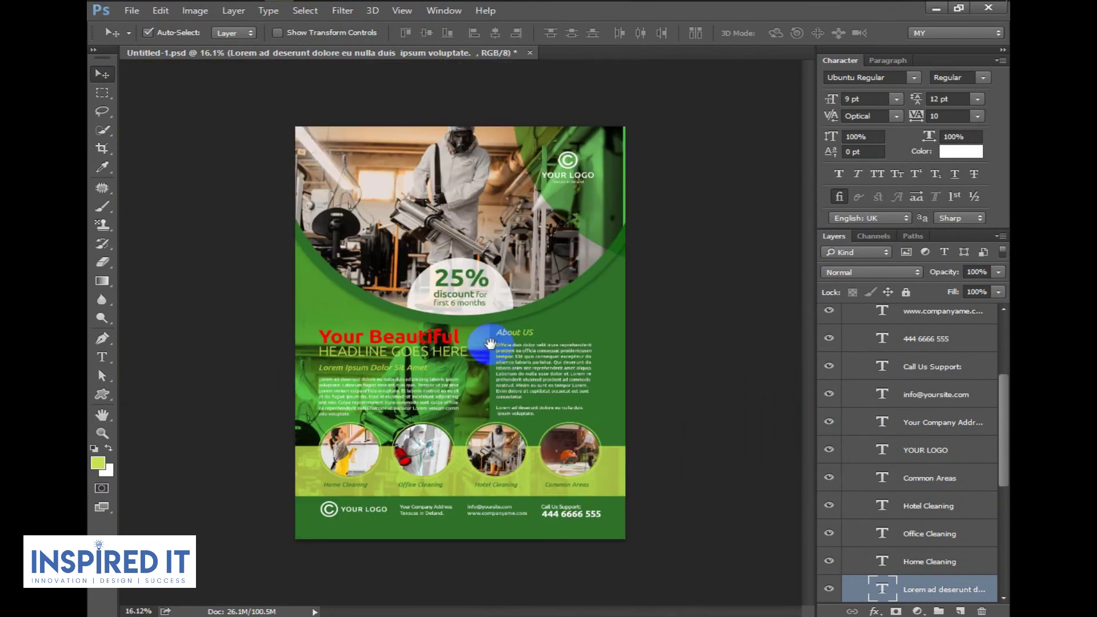
{"action": "scroll", "coordinate": [480, 343], "scroll_direction": "up", "scroll_amount": 2}
{"action": "left_click", "coordinate": [448, 342]}
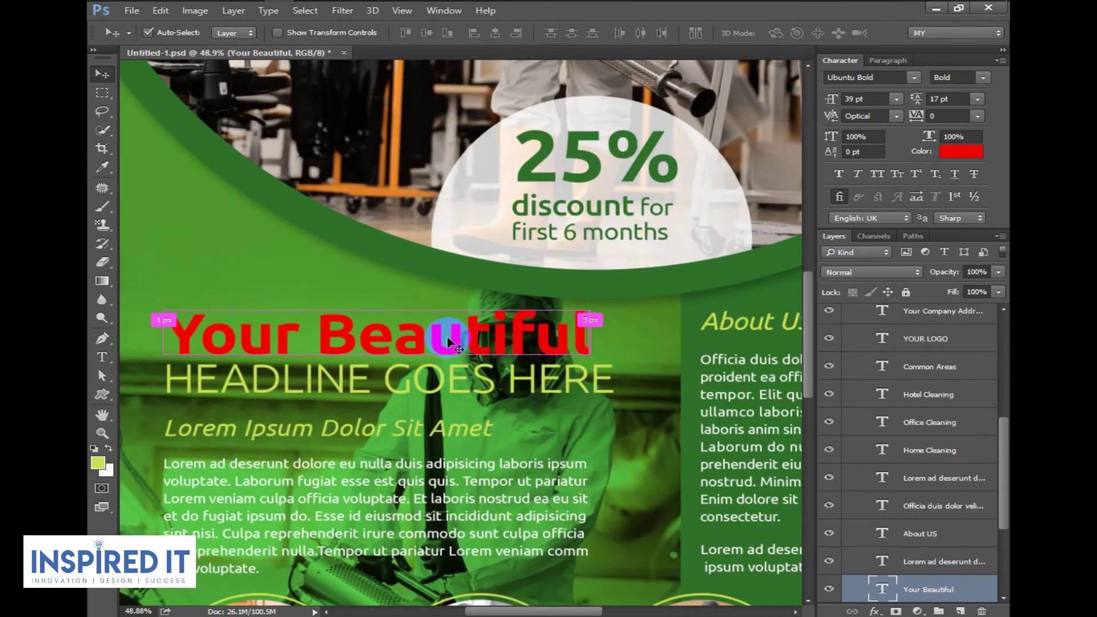
{"action": "scroll", "coordinate": [465, 269], "scroll_direction": "down", "scroll_amount": 3}
{"action": "scroll", "coordinate": [534, 392], "scroll_direction": "down", "scroll_amount": 2}
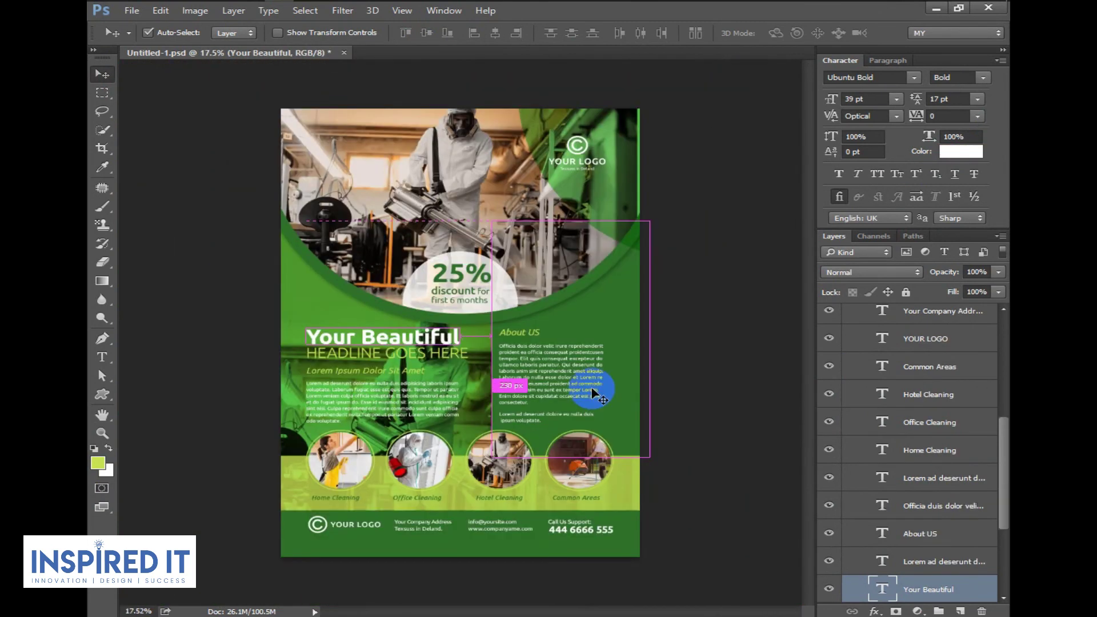
{"action": "scroll", "coordinate": [988, 343], "scroll_direction": "up", "scroll_amount": 3}
{"action": "scroll", "coordinate": [971, 340], "scroll_direction": "up", "scroll_amount": 2}
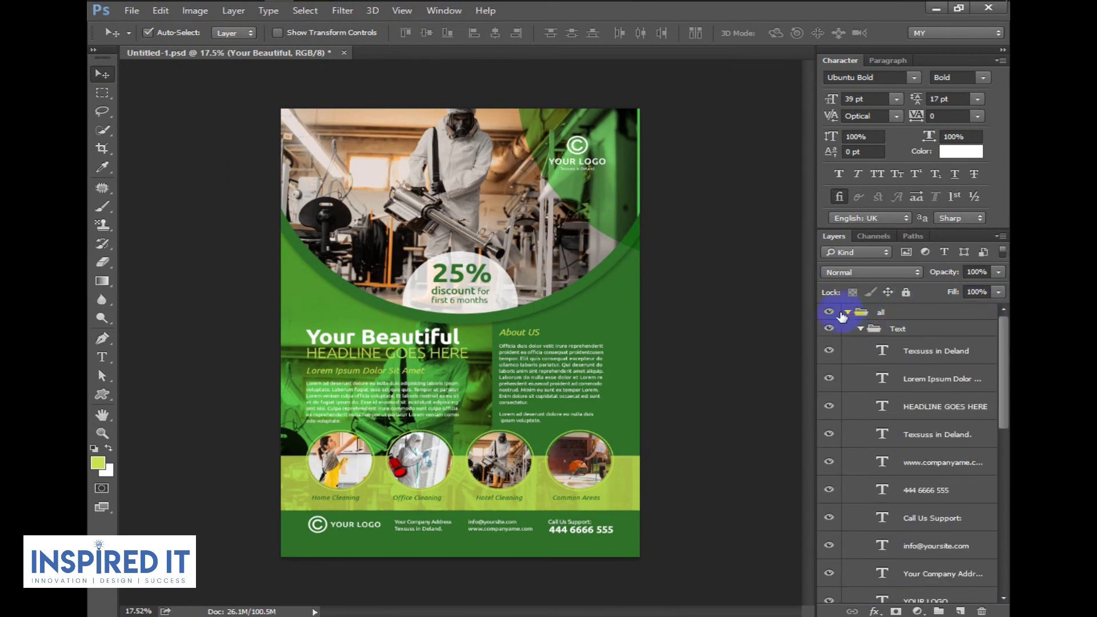
Collapse the 'all' group and toggle its visibility to compare with the reference.
{"action": "left_click", "coordinate": [848, 312]}
{"action": "left_click", "coordinate": [897, 313]}
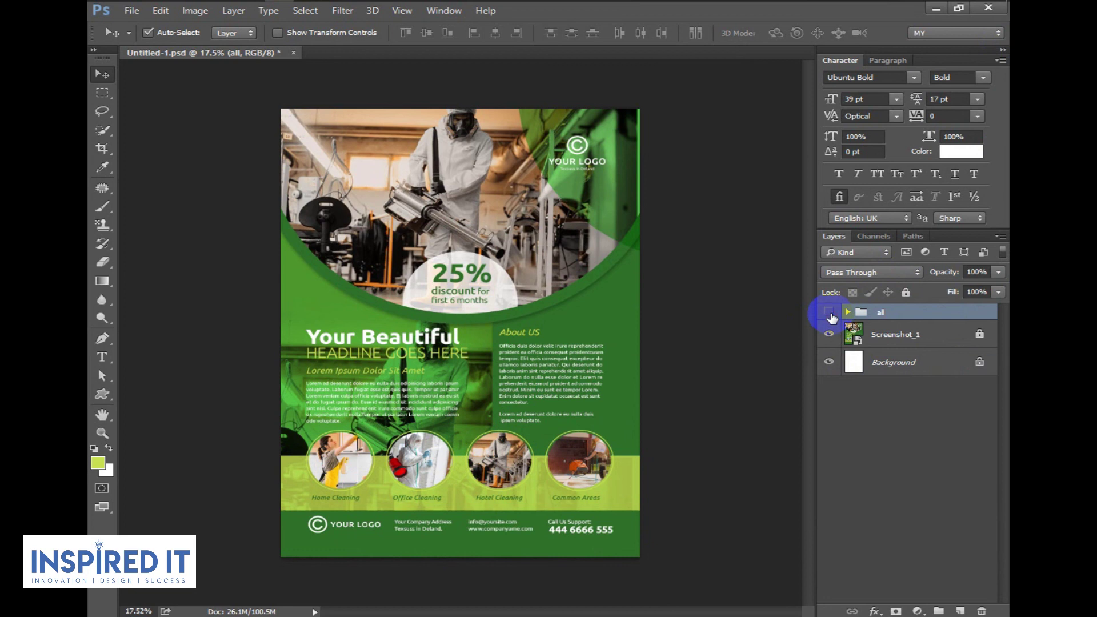
{"action": "left_click", "coordinate": [828, 312]}
{"action": "left_click", "coordinate": [829, 312]}
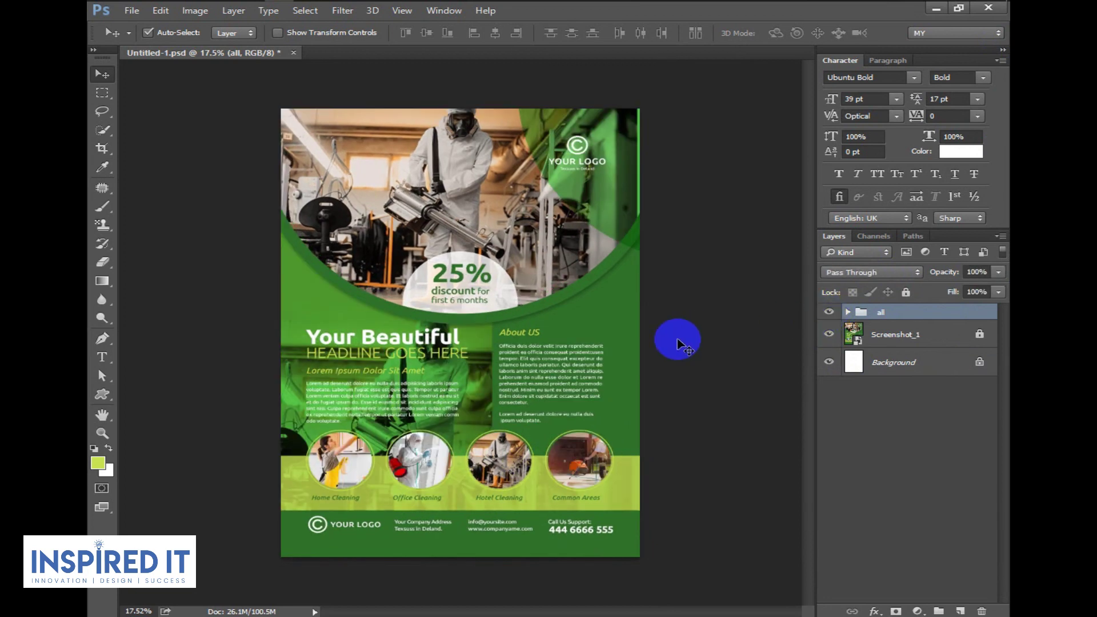
{"action": "scroll", "coordinate": [677, 340], "scroll_direction": "up", "scroll_amount": 1}
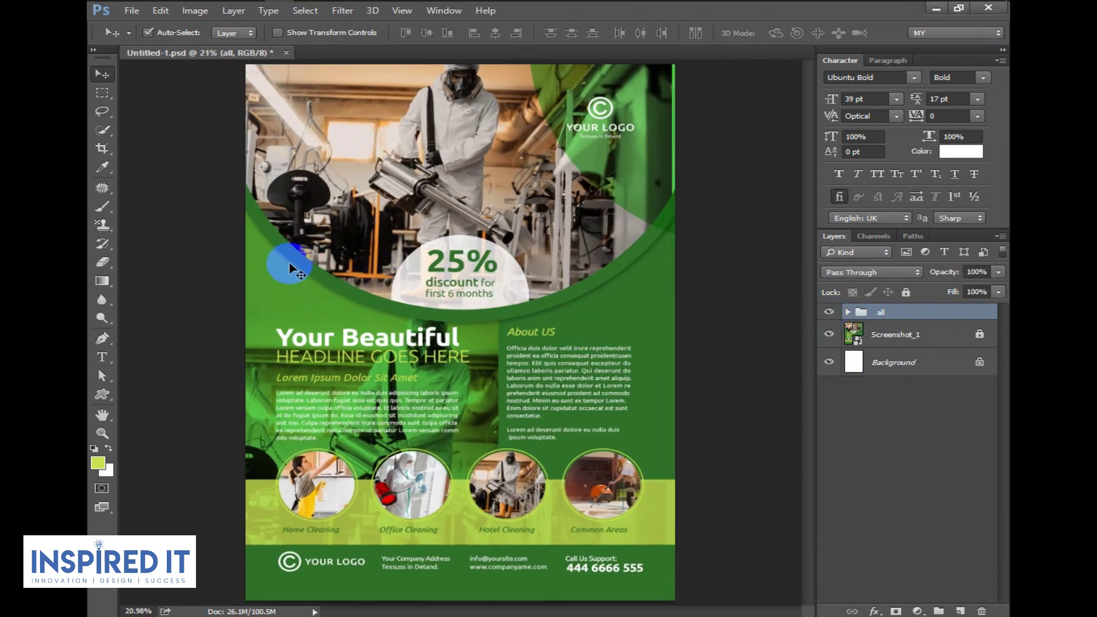
Switch to full-screen mode with all panels hidden and zoom into the flyer's photo.
{"action": "key", "text": "f"}
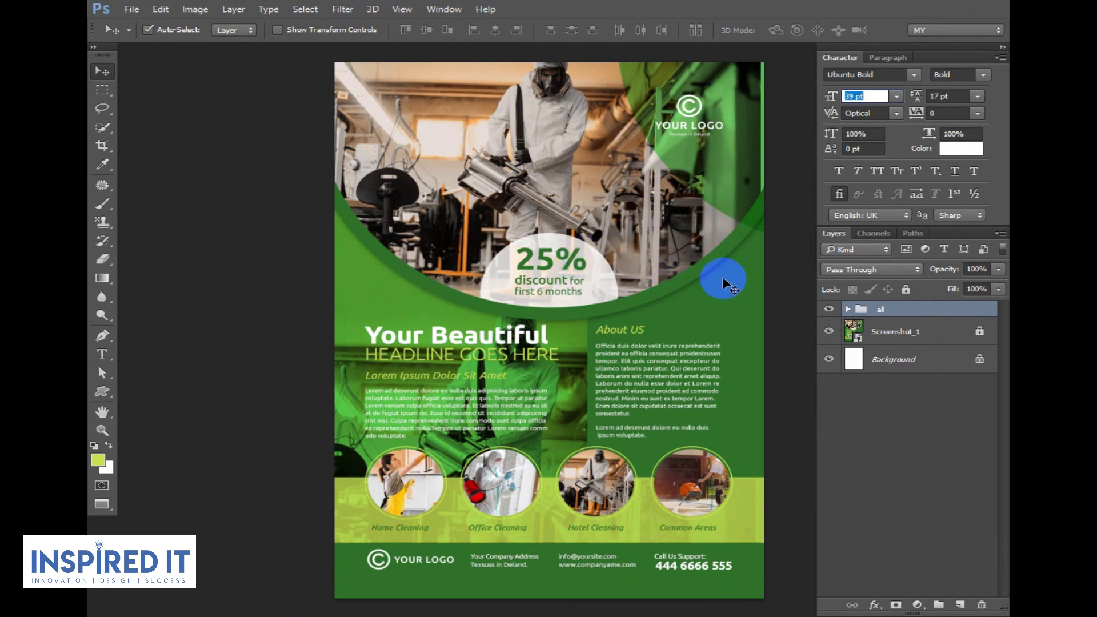
{"action": "left_click", "coordinate": [874, 332]}
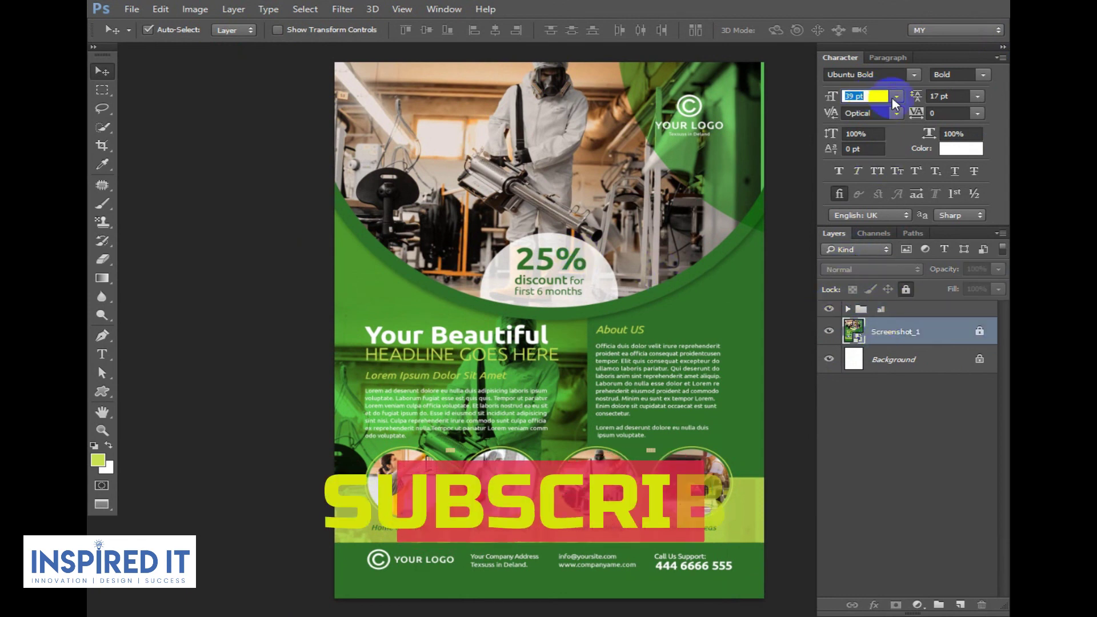
{"action": "key", "text": "f"}
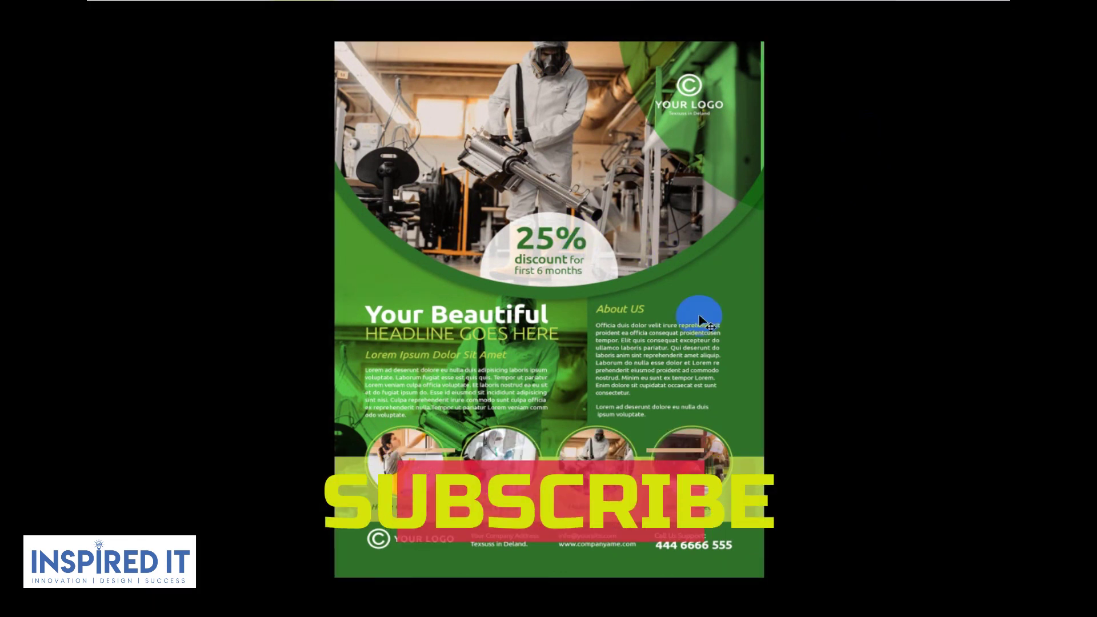
{"action": "left_click_drag", "start_coordinate": [644, 220], "coordinate": [638, 187]}
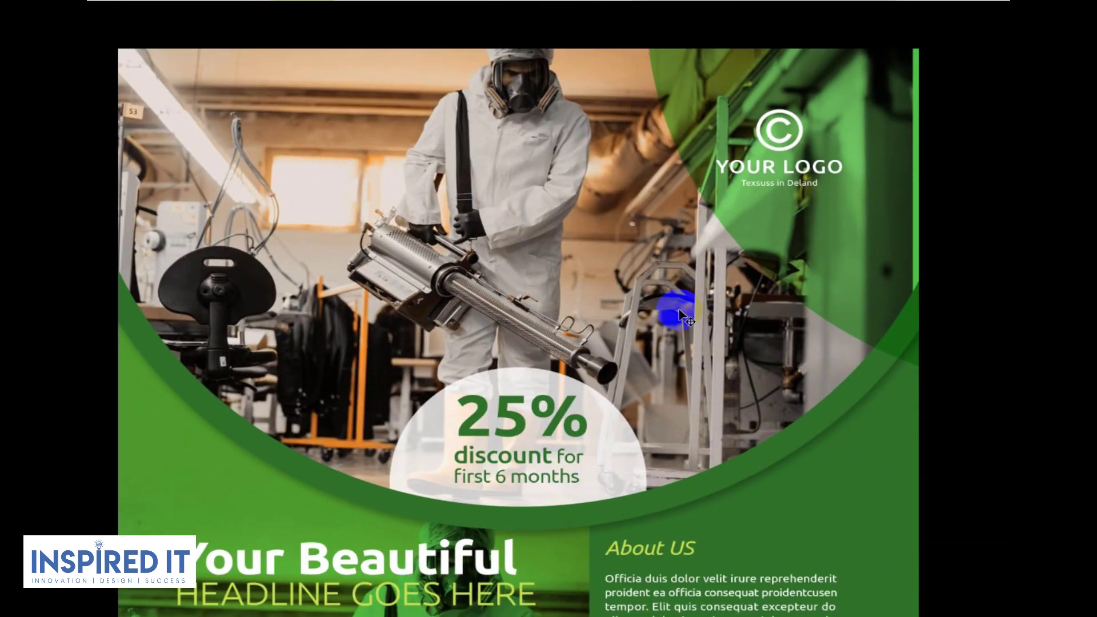
{"action": "mouse_move", "coordinate": [638, 186]}
{"action": "left_mouse_down"}
{"action": "mouse_move", "coordinate": [747, 369]}
{"action": "mouse_move", "coordinate": [724, 382]}
{"action": "left_mouse_up"}
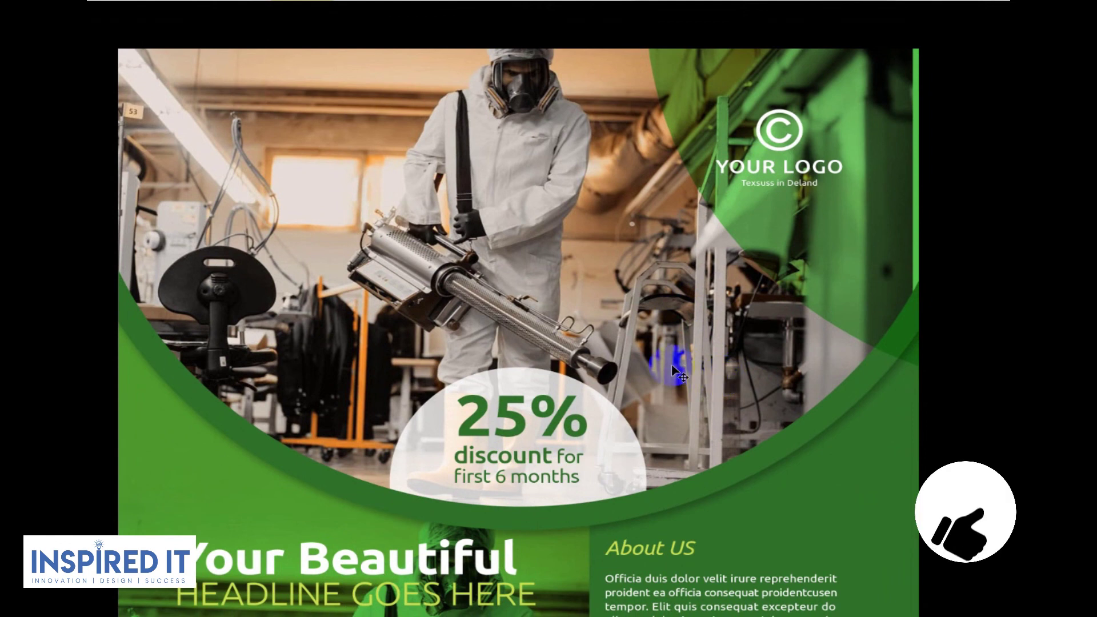
Zoom back out to view the whole finished flyer.
{"action": "scroll", "coordinate": [631, 410], "scroll_direction": "down", "scroll_amount": 2}
{"action": "scroll", "coordinate": [588, 408], "scroll_direction": "down", "scroll_amount": 2}
{"action": "scroll", "coordinate": [591, 432], "scroll_direction": "down", "scroll_amount": 2}
{"action": "scroll", "coordinate": [589, 434], "scroll_direction": "down", "scroll_amount": 2}
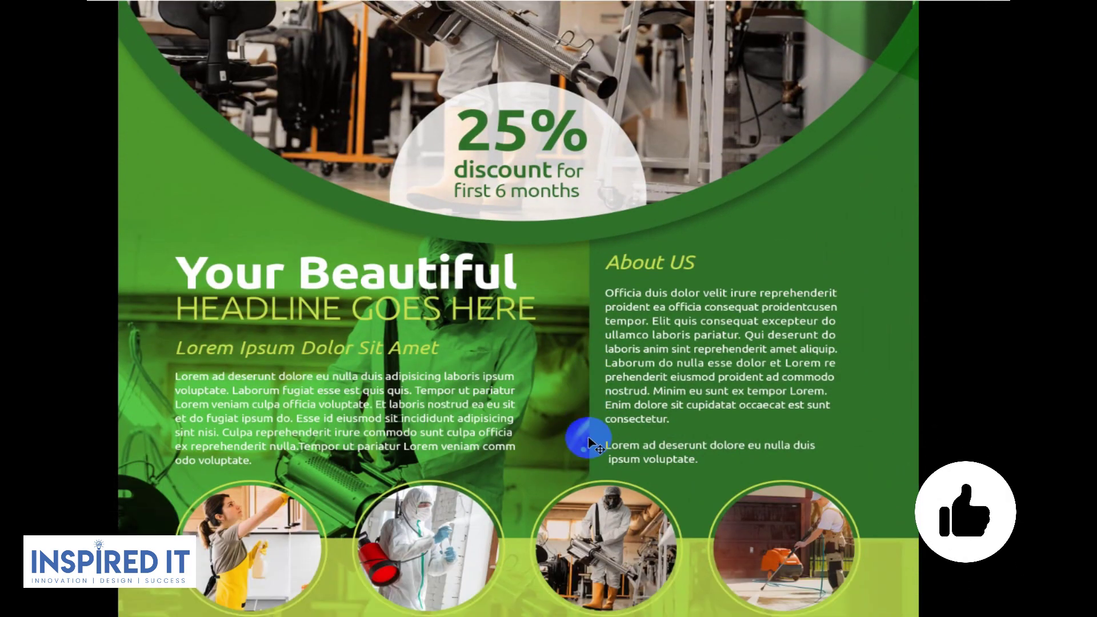
{"action": "scroll", "coordinate": [629, 400], "scroll_direction": "down", "scroll_amount": 4}
{"action": "scroll", "coordinate": [674, 343], "scroll_direction": "down", "scroll_amount": 1}
{"action": "scroll", "coordinate": [701, 315], "scroll_direction": "down", "scroll_amount": 1}
{"action": "left_click", "coordinate": [701, 315], "text": "alt"}
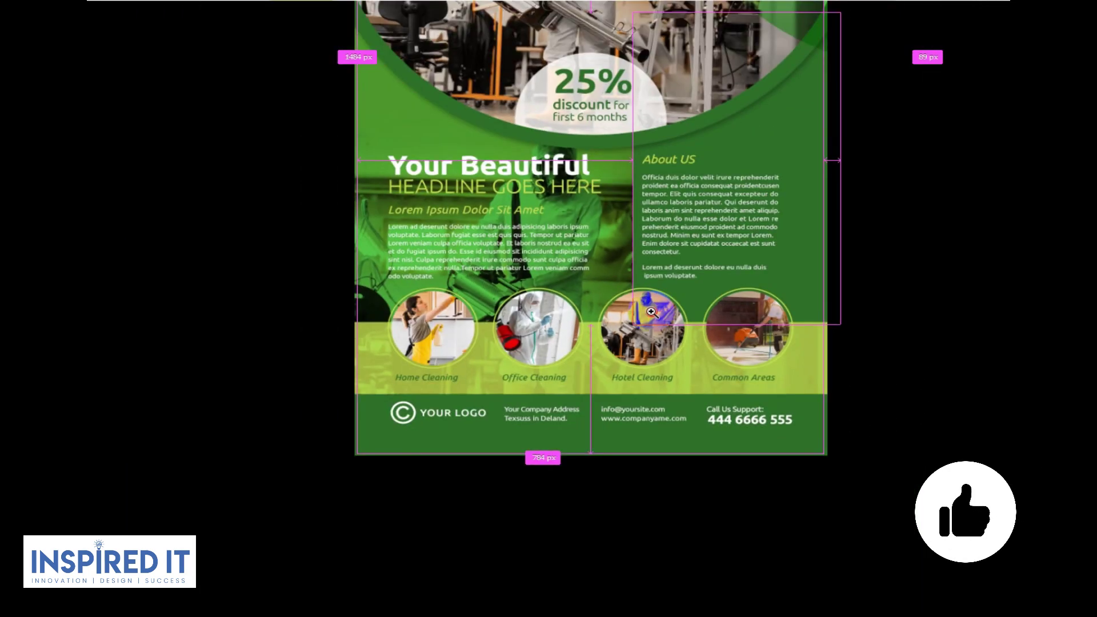
{"action": "left_click", "coordinate": [656, 232], "text": "alt"}
{"action": "scroll", "coordinate": [600, 404], "scroll_direction": "up", "scroll_amount": 2}
{"action": "scroll", "coordinate": [617, 314], "scroll_direction": "up", "scroll_amount": 1}
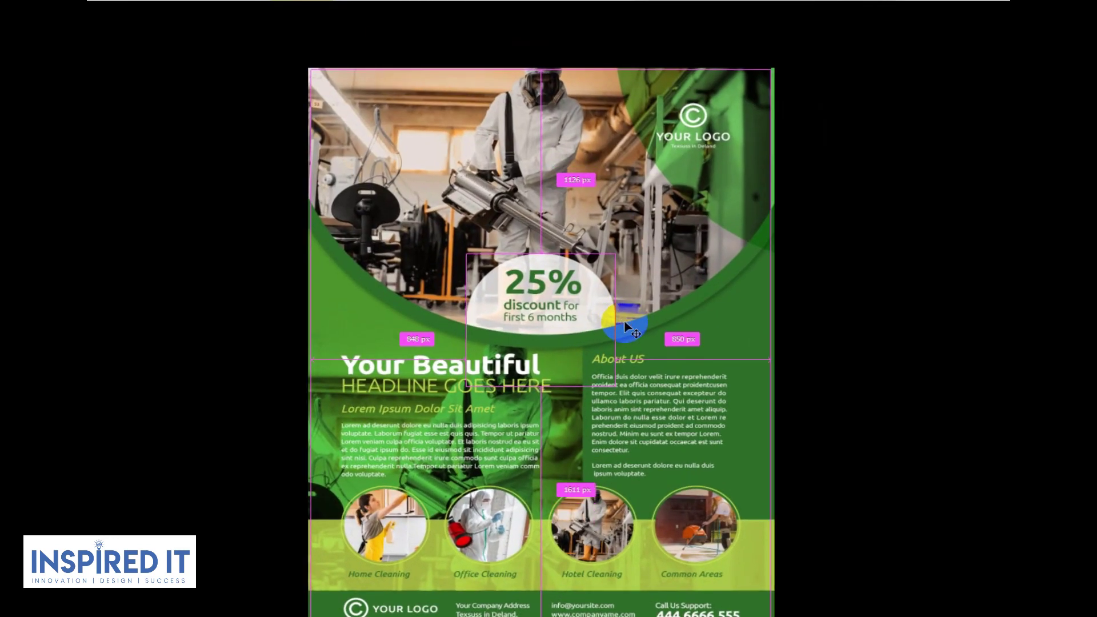